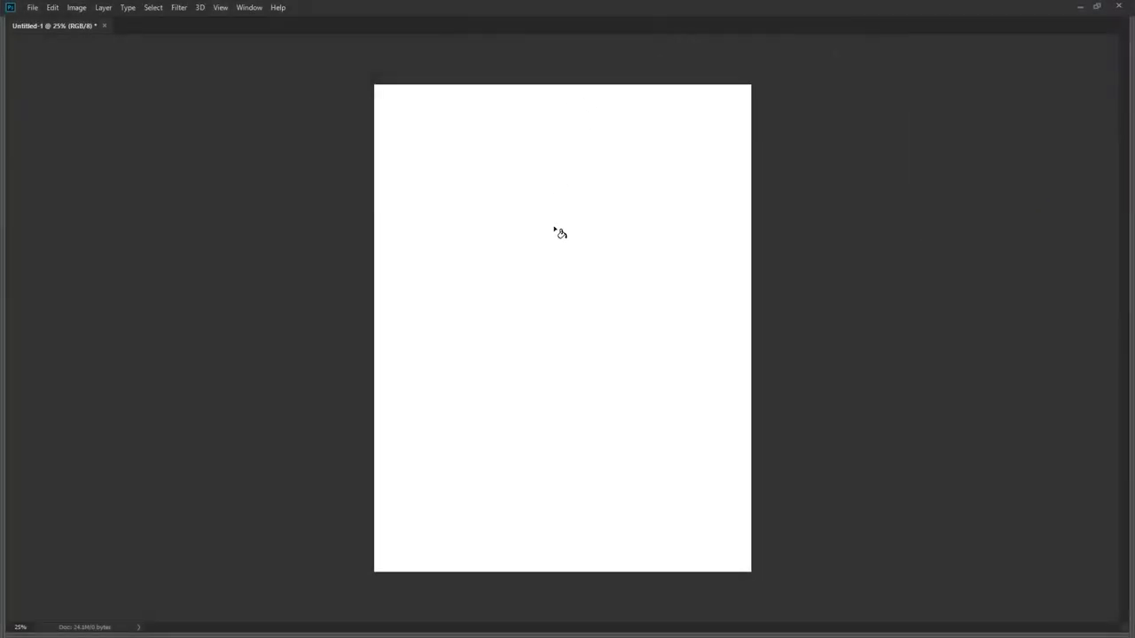
Step: Fill the blank canvas with a very dark navy background colour
{"action": "left_click", "coordinate": [603, 298]}
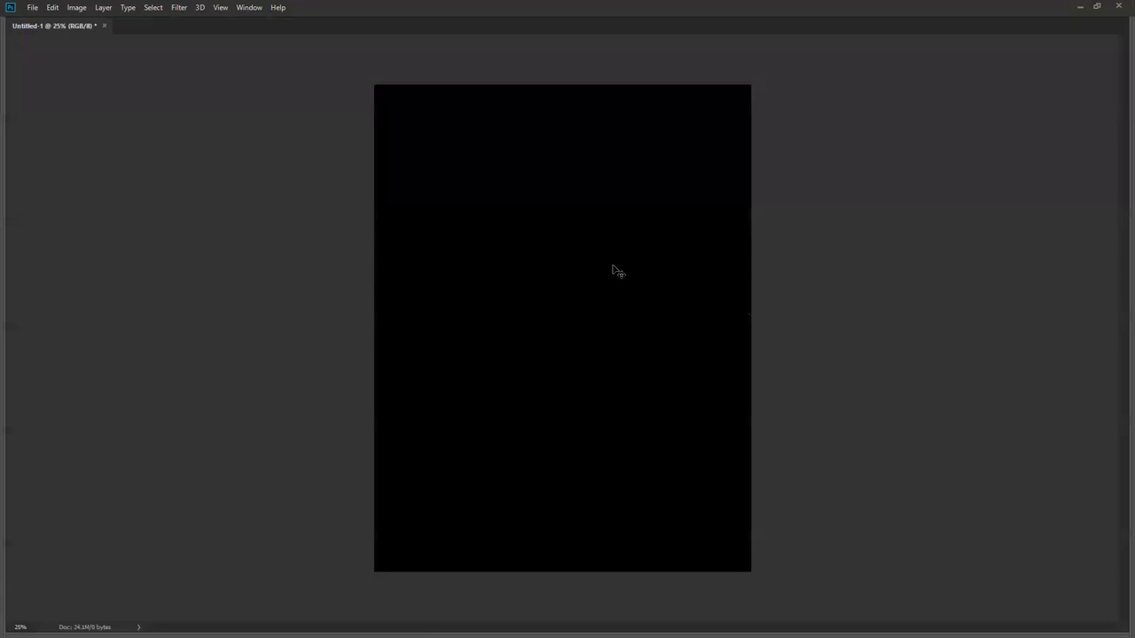
{"action": "key", "text": "i"}
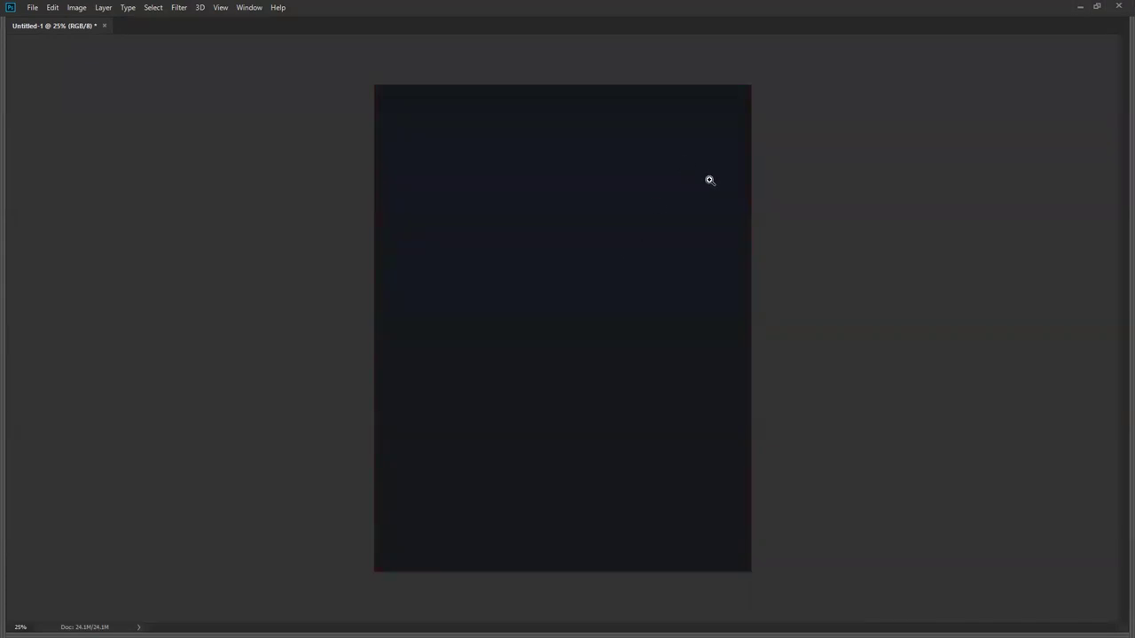
{"action": "left_click", "coordinate": [650, 198]}
{"action": "key", "text": "b"}
{"action": "key", "text": "z"}
{"action": "left_click", "coordinate": [654, 204], "text": "alt"}
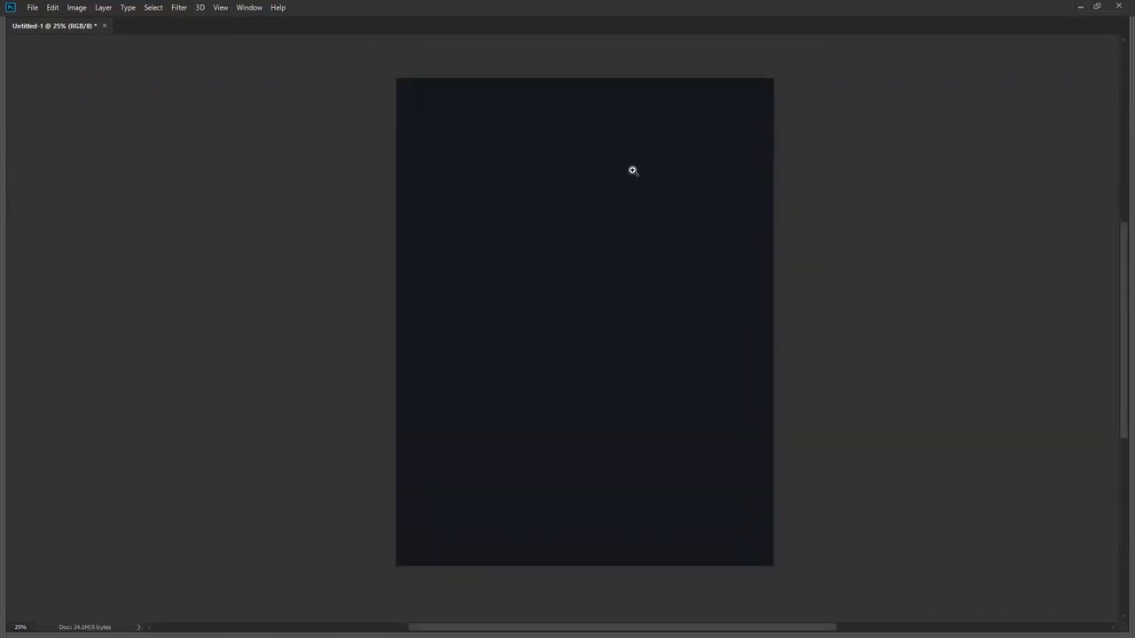
Step: Apply a soft teal gradient (hue 189, saturation 56, brightness 78) at 10% opacity, fading downward from the canvas's upper edge
{"action": "left_click_drag", "start_coordinate": [630, 313], "coordinate": [628, 225]}
{"action": "key", "text": "Tab"}
{"action": "key", "text": "Tab"}
{"action": "key", "text": "Tab"}
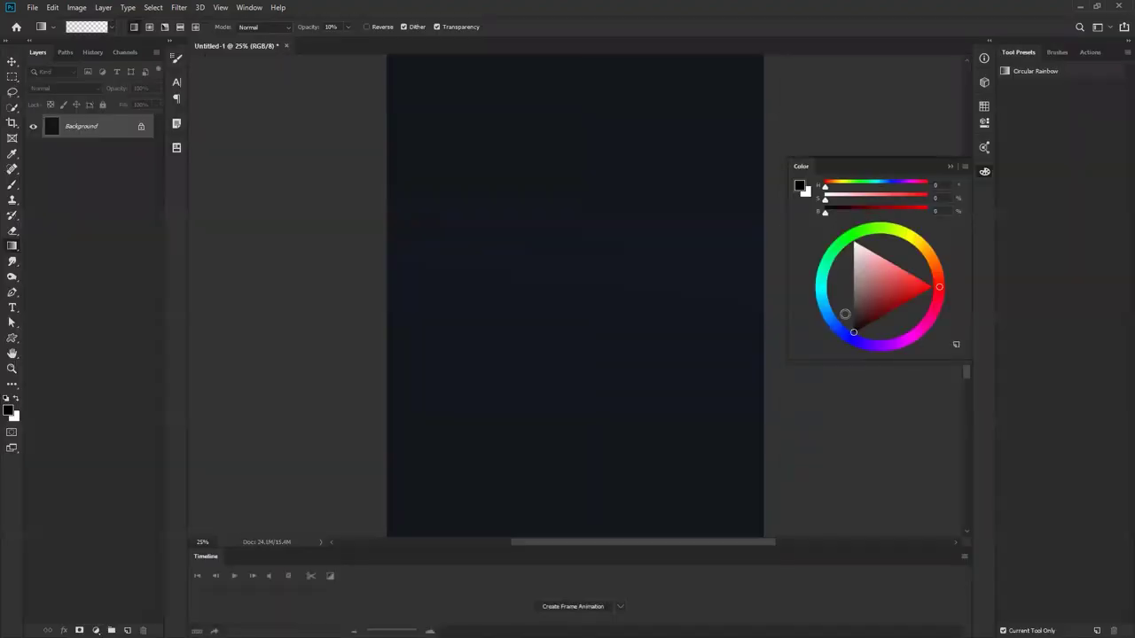
{"action": "left_click", "coordinate": [821, 295]}
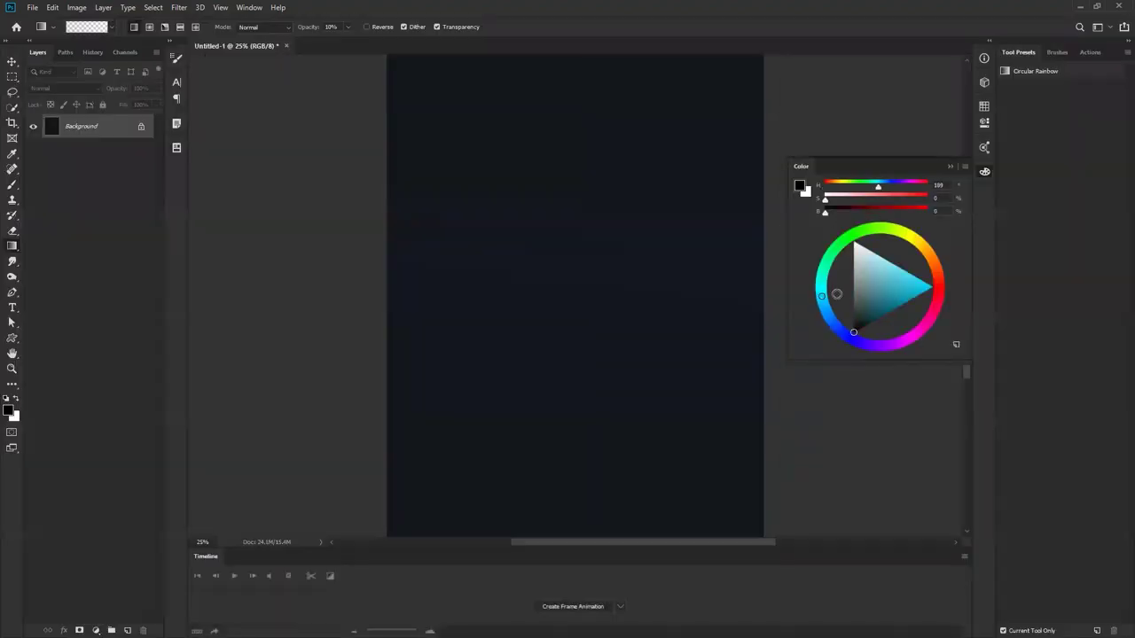
{"action": "key", "text": "Tab"}
{"action": "left_click_drag", "start_coordinate": [633, 84], "coordinate": [580, 348]}
{"action": "left_click_drag", "start_coordinate": [613, 271], "coordinate": [649, 163]}
{"action": "key", "text": "ctrl+z"}
{"action": "key", "text": "ctrl+z"}
{"action": "key", "text": "Tab"}
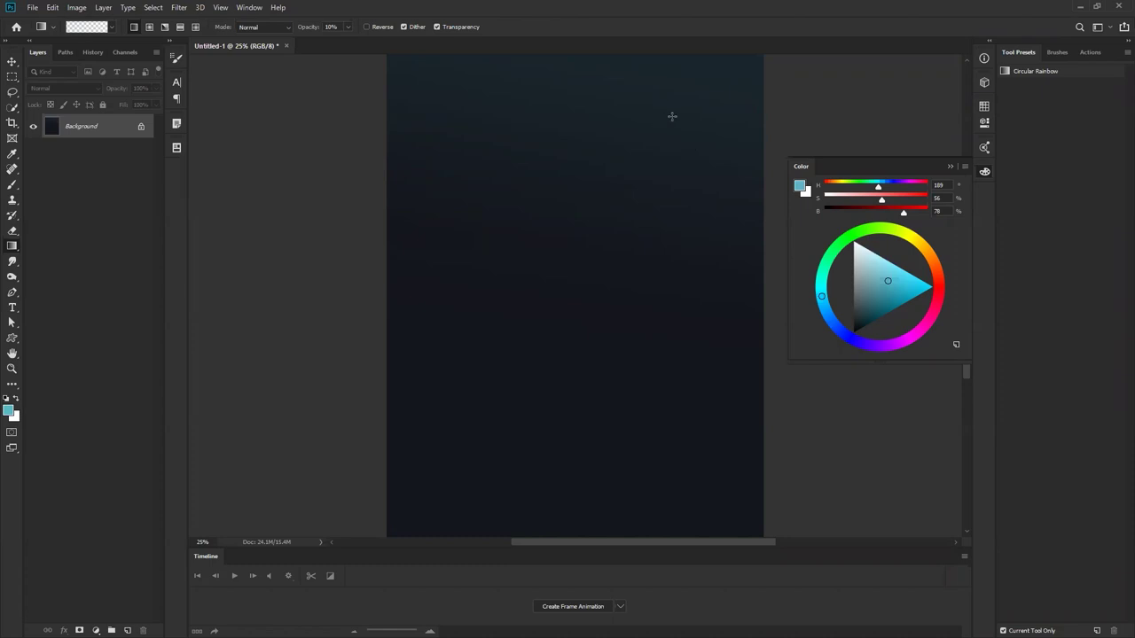
Step: Choose the Brush tool, enlarge it to 175, and test a teal stroke near the upper middle of the canvas
{"action": "key", "text": "b"}
{"action": "key", "text": "Tab"}
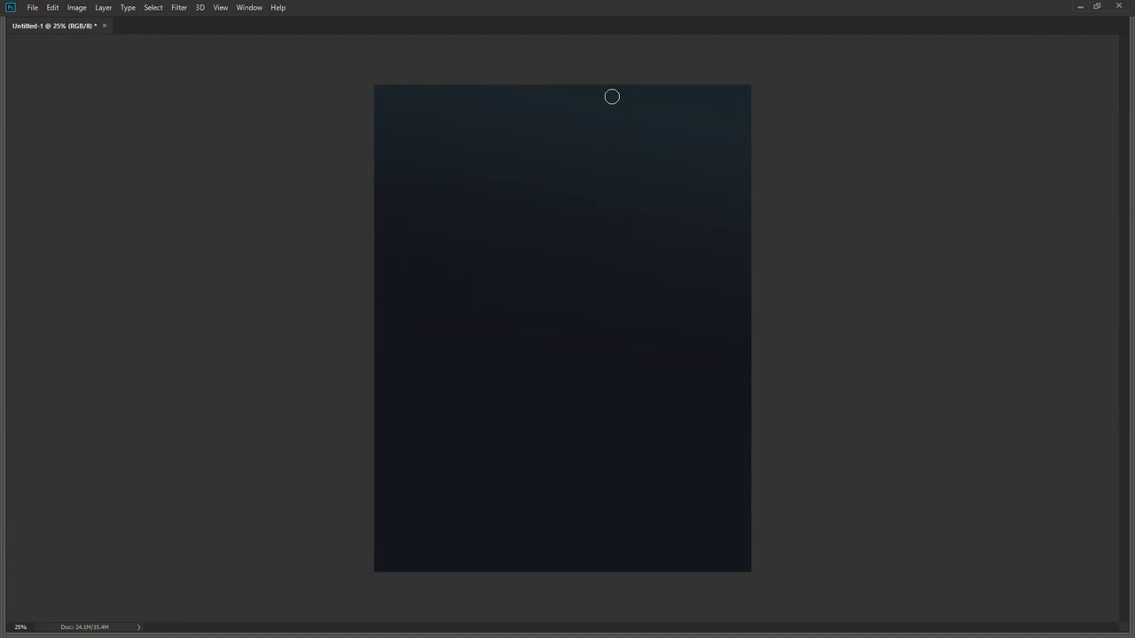
{"action": "key", "text": "bracketright"}
{"action": "key", "text": "bracketright"}
{"action": "key", "text": "bracketright"}
{"action": "left_click_drag", "start_coordinate": [580, 140], "coordinate": [592, 175]}
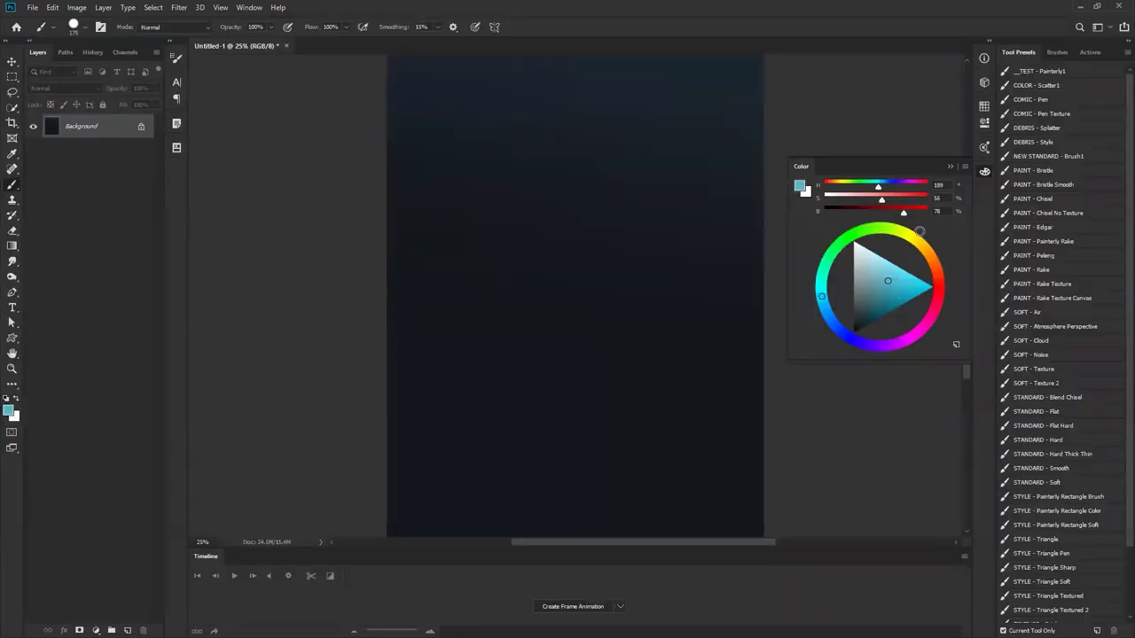
Step: Undo the test stroke and set the brush colour to a light warm grey with hue 59, saturation 6 and brightness 86
{"action": "left_click_drag", "start_coordinate": [919, 232], "coordinate": [907, 243]}
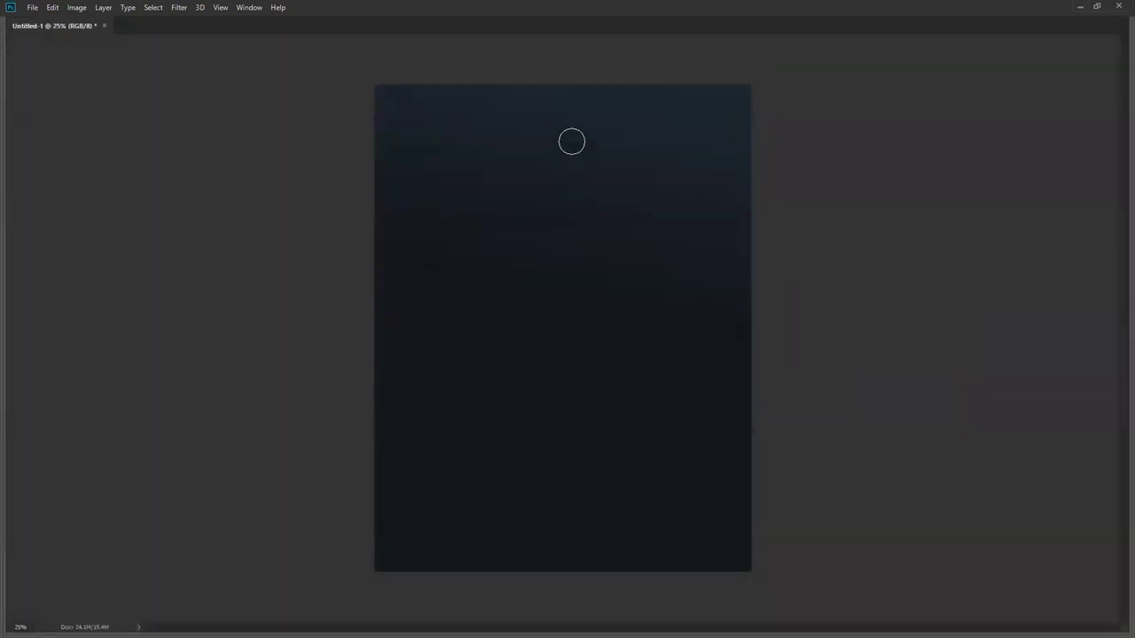
{"action": "left_click_drag", "start_coordinate": [555, 139], "coordinate": [573, 177]}
{"action": "key", "text": "ctrl+z"}
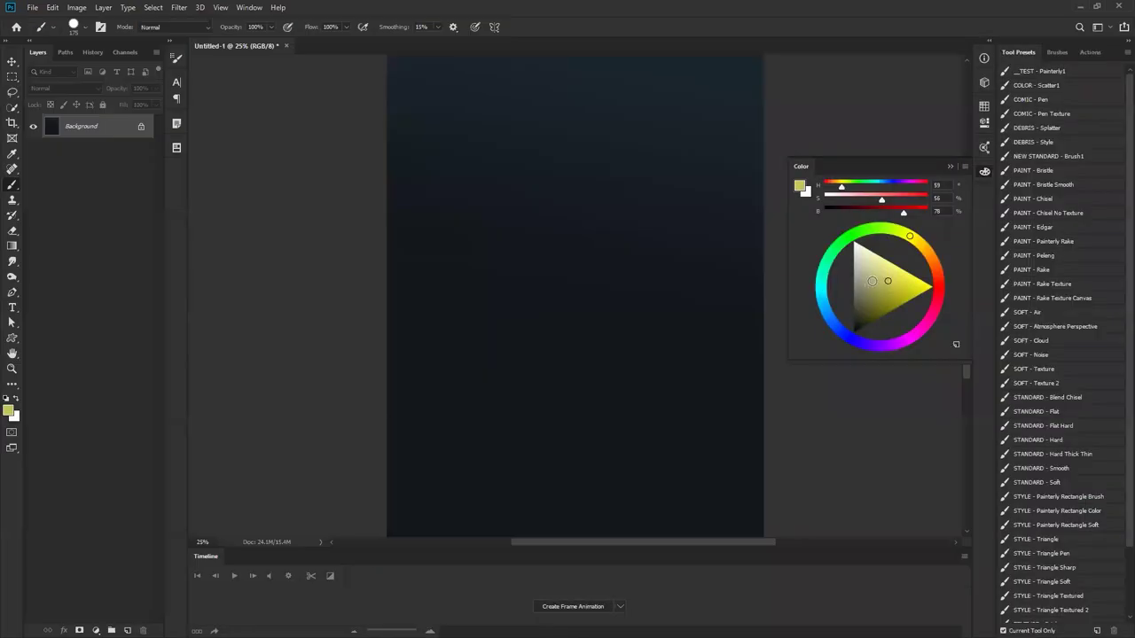
{"action": "key", "text": "Tab"}
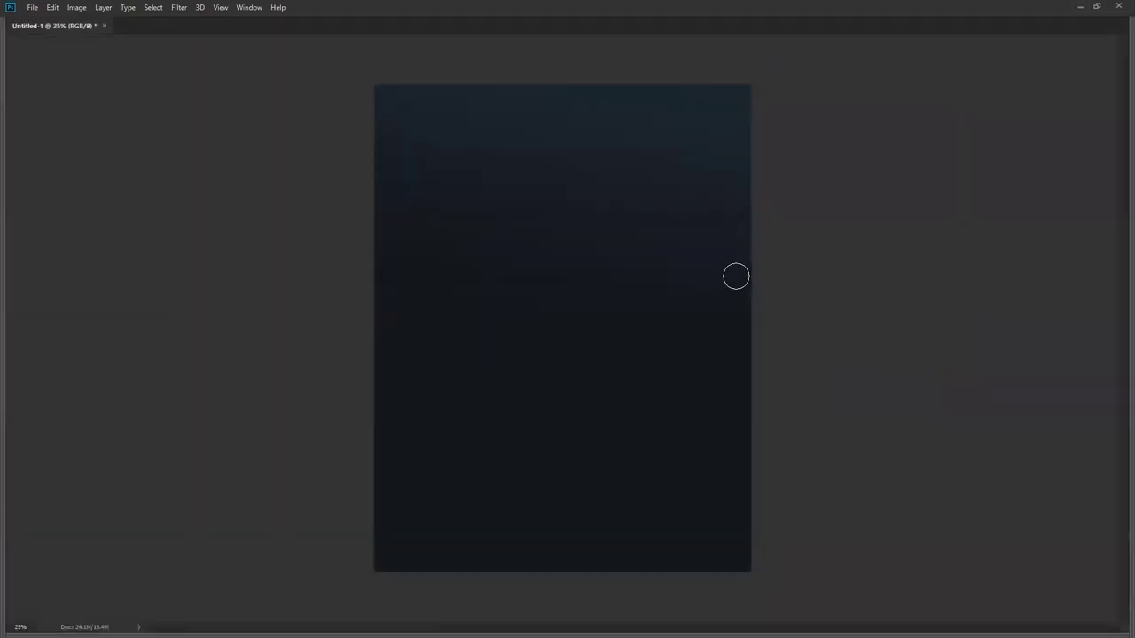
{"action": "key", "text": "F6"}
{"action": "left_click", "coordinate": [996, 128]}
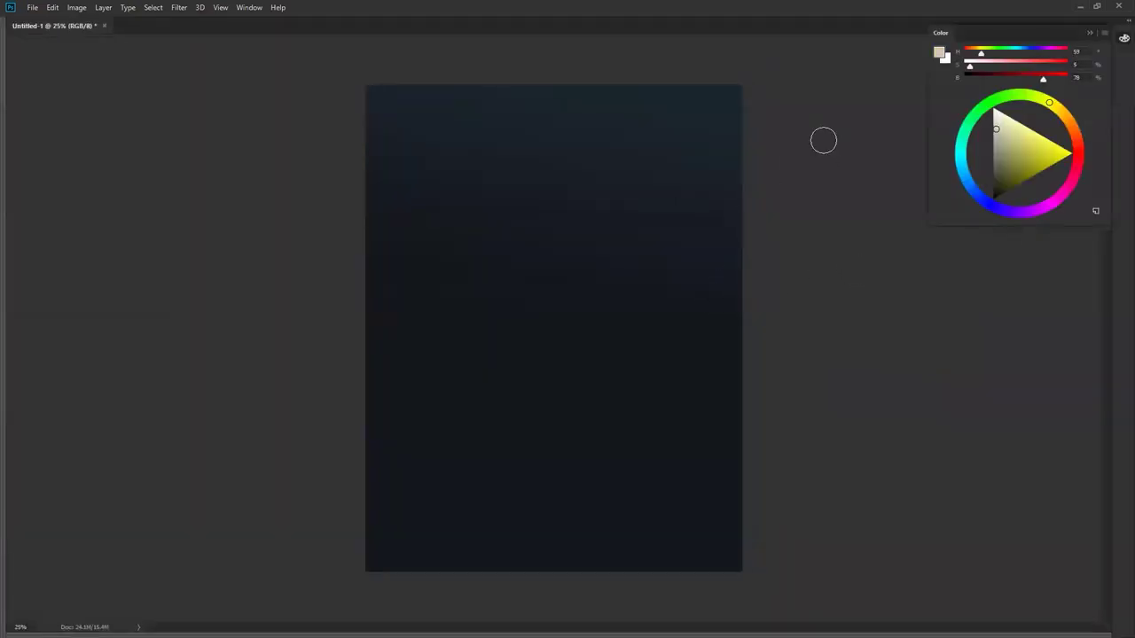
{"action": "left_click", "coordinate": [997, 122]}
Step: Block in the figure's head and neck and the two bent arms beside it with broad light grey strokes
{"action": "mouse_move", "coordinate": [553, 135]}
{"action": "left_mouse_down"}
{"action": "mouse_move", "coordinate": [567, 208]}
{"action": "mouse_move", "coordinate": [552, 151]}
{"action": "mouse_move", "coordinate": [537, 168]}
{"action": "mouse_move", "coordinate": [551, 203]}
{"action": "mouse_move", "coordinate": [539, 171]}
{"action": "left_mouse_up"}
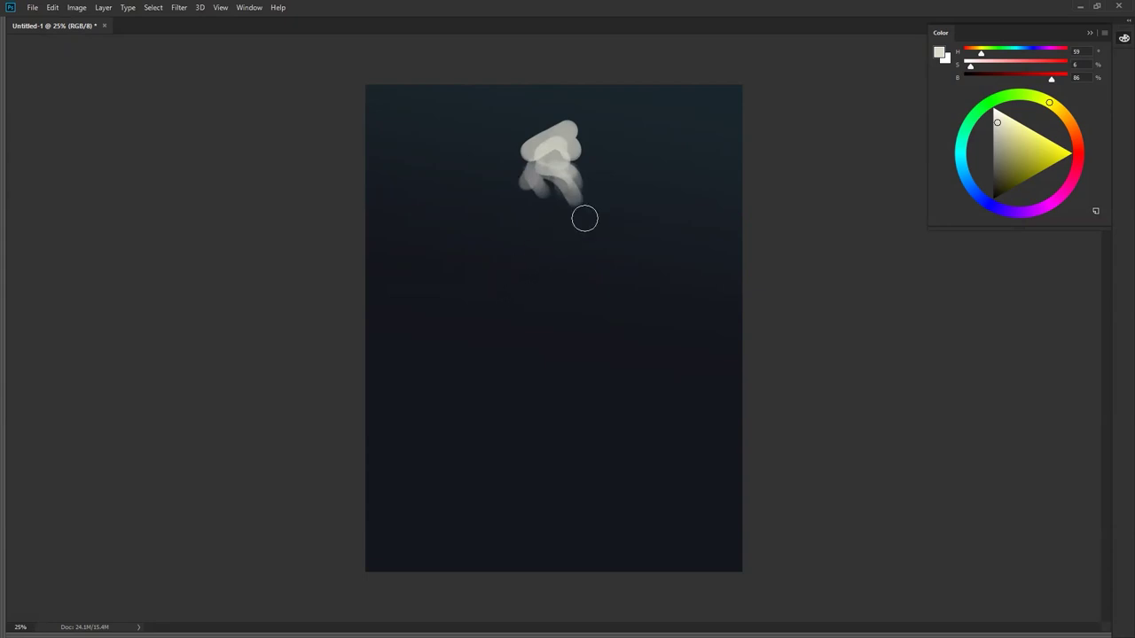
{"action": "mouse_move", "coordinate": [538, 131]}
{"action": "left_mouse_down"}
{"action": "mouse_move", "coordinate": [538, 151]}
{"action": "mouse_move", "coordinate": [550, 124]}
{"action": "mouse_move", "coordinate": [563, 129]}
{"action": "left_mouse_up"}
{"action": "mouse_move", "coordinate": [505, 157]}
{"action": "left_mouse_down"}
{"action": "mouse_move", "coordinate": [423, 203]}
{"action": "mouse_move", "coordinate": [455, 203]}
{"action": "mouse_move", "coordinate": [450, 185]}
{"action": "mouse_move", "coordinate": [418, 206]}
{"action": "mouse_move", "coordinate": [456, 208]}
{"action": "mouse_move", "coordinate": [496, 230]}
{"action": "left_mouse_up"}
{"action": "mouse_move", "coordinate": [626, 163]}
{"action": "left_mouse_down"}
{"action": "mouse_move", "coordinate": [669, 197]}
{"action": "mouse_move", "coordinate": [653, 194]}
{"action": "mouse_move", "coordinate": [588, 242]}
{"action": "left_mouse_up"}
{"action": "mouse_move", "coordinate": [450, 235]}
{"action": "left_mouse_down"}
{"action": "mouse_move", "coordinate": [448, 217]}
{"action": "mouse_move", "coordinate": [465, 235]}
{"action": "mouse_move", "coordinate": [512, 243]}
{"action": "left_mouse_up"}
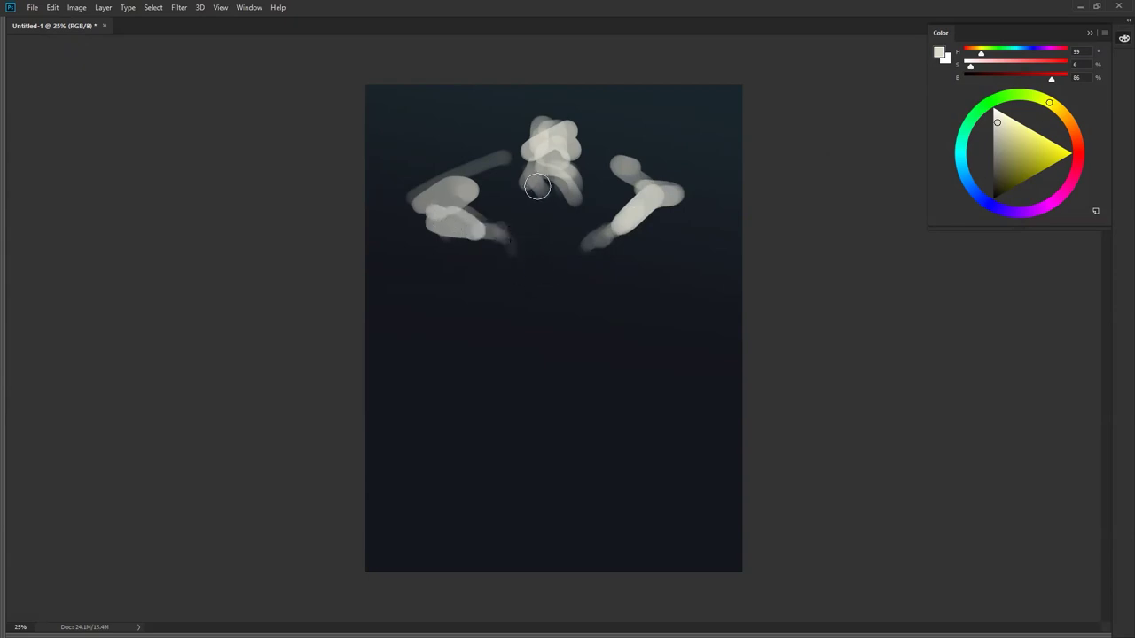
Step: Paint faint grey strokes for the inner shoulders and for a second pair of limbs below the arms
{"action": "mouse_move", "coordinate": [556, 194]}
{"action": "left_mouse_down"}
{"action": "mouse_move", "coordinate": [482, 198]}
{"action": "mouse_move", "coordinate": [434, 182]}
{"action": "mouse_move", "coordinate": [524, 186]}
{"action": "mouse_move", "coordinate": [537, 223]}
{"action": "mouse_move", "coordinate": [598, 187]}
{"action": "mouse_move", "coordinate": [577, 256]}
{"action": "left_mouse_up"}
{"action": "left_click_drag", "start_coordinate": [510, 390], "coordinate": [488, 346]}
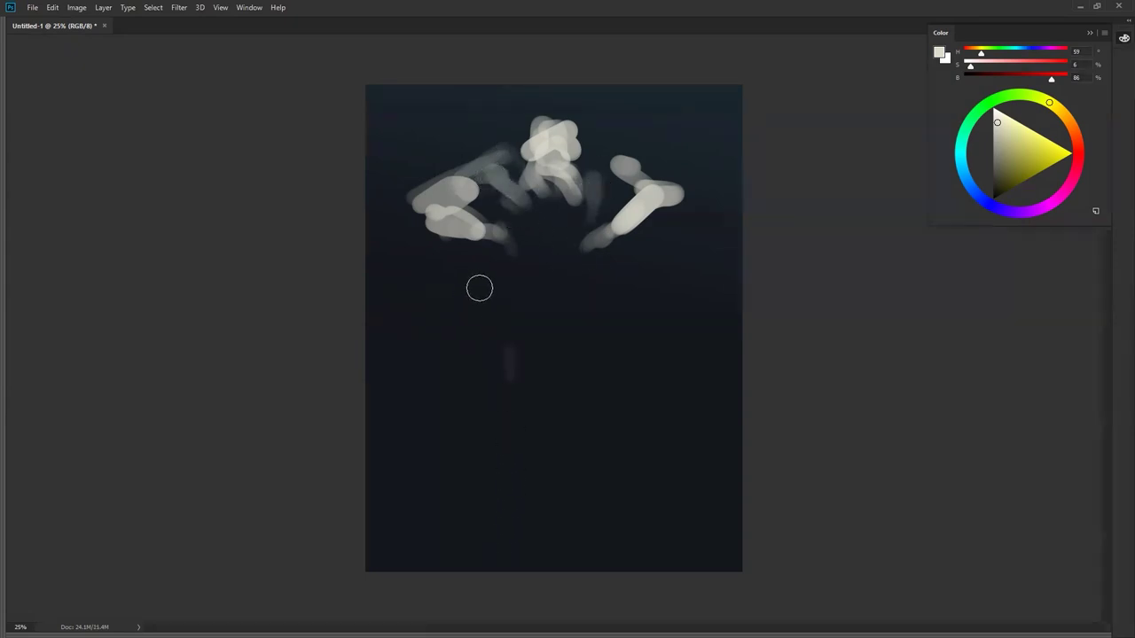
{"action": "mouse_move", "coordinate": [469, 335]}
{"action": "left_mouse_down"}
{"action": "mouse_move", "coordinate": [446, 340]}
{"action": "mouse_move", "coordinate": [510, 312]}
{"action": "left_mouse_up"}
{"action": "mouse_move", "coordinate": [579, 316]}
{"action": "left_mouse_down"}
{"action": "mouse_move", "coordinate": [577, 303]}
{"action": "mouse_move", "coordinate": [626, 329]}
{"action": "mouse_move", "coordinate": [634, 355]}
{"action": "left_mouse_up"}
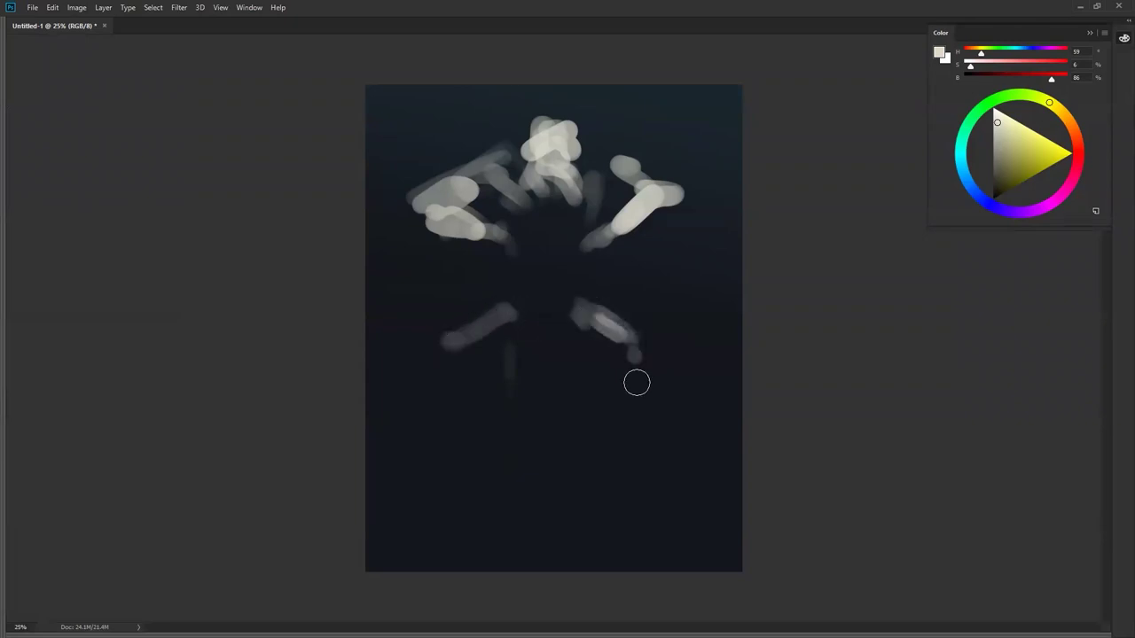
Step: Add grey strokes for the chest and a small spot on the belly, and flip the canvas horizontally
{"action": "left_click", "coordinate": [541, 264]}
{"action": "mouse_move", "coordinate": [507, 195]}
{"action": "left_mouse_down"}
{"action": "mouse_move", "coordinate": [506, 208]}
{"action": "mouse_move", "coordinate": [559, 213]}
{"action": "mouse_move", "coordinate": [547, 220]}
{"action": "mouse_move", "coordinate": [580, 203]}
{"action": "mouse_move", "coordinate": [577, 223]}
{"action": "mouse_move", "coordinate": [540, 217]}
{"action": "mouse_move", "coordinate": [572, 233]}
{"action": "left_mouse_up"}
{"action": "key", "text": "F2"}
Step: Paint the hands and fingers at the ends of the upper and lower arms with a smaller brush
{"action": "mouse_move", "coordinate": [484, 170]}
{"action": "left_mouse_down"}
{"action": "mouse_move", "coordinate": [434, 194]}
{"action": "mouse_move", "coordinate": [475, 208]}
{"action": "mouse_move", "coordinate": [487, 226]}
{"action": "mouse_move", "coordinate": [442, 194]}
{"action": "mouse_move", "coordinate": [544, 262]}
{"action": "mouse_move", "coordinate": [493, 230]}
{"action": "mouse_move", "coordinate": [521, 241]}
{"action": "left_mouse_up"}
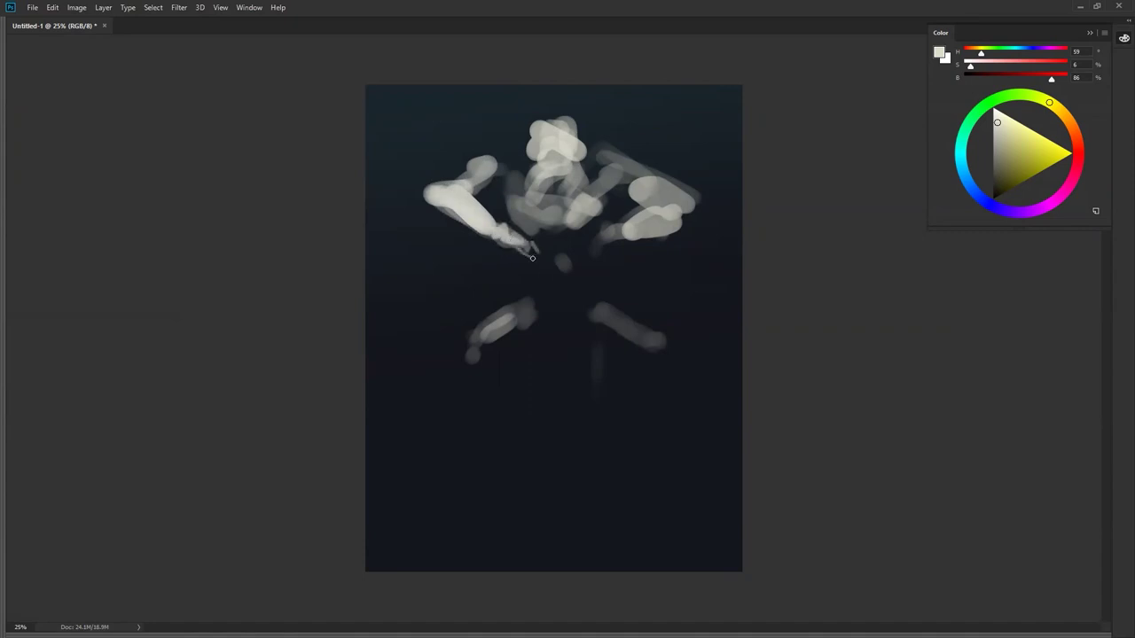
{"action": "mouse_move", "coordinate": [613, 245]}
{"action": "left_mouse_down"}
{"action": "mouse_move", "coordinate": [603, 236]}
{"action": "mouse_move", "coordinate": [581, 251]}
{"action": "left_mouse_up"}
{"action": "left_click_drag", "start_coordinate": [521, 307], "coordinate": [542, 320]}
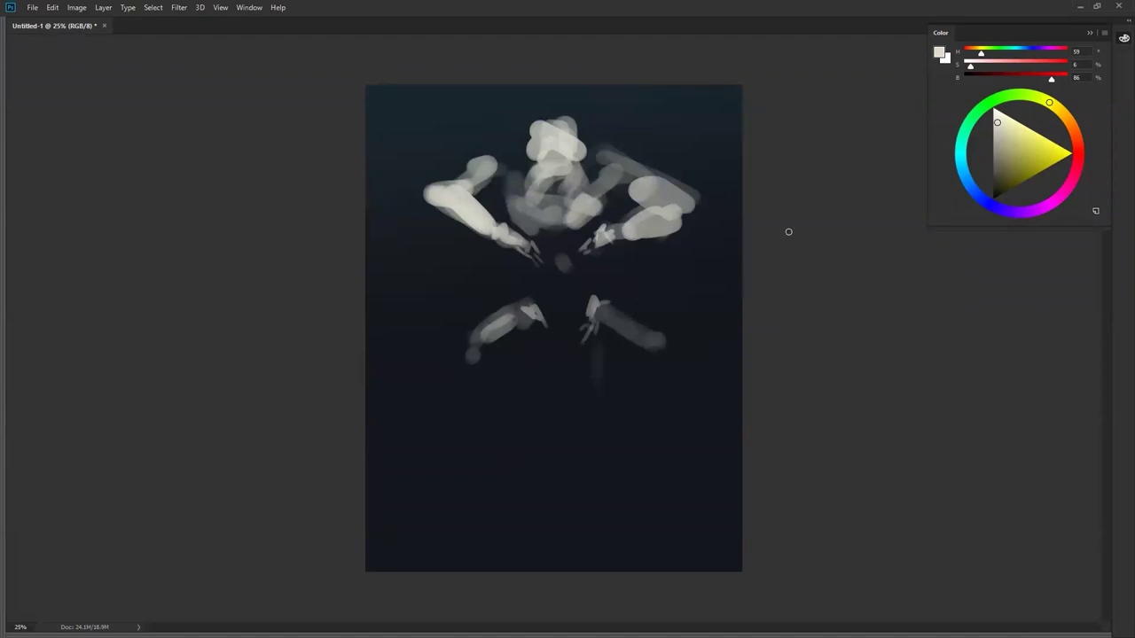
Step: Paint dark blue shadows of hue 216 into the centre of the chest below the neck
{"action": "left_click", "coordinate": [645, 299], "text": "alt"}
{"action": "left_click_drag", "start_coordinate": [1016, 174], "coordinate": [1001, 188]}
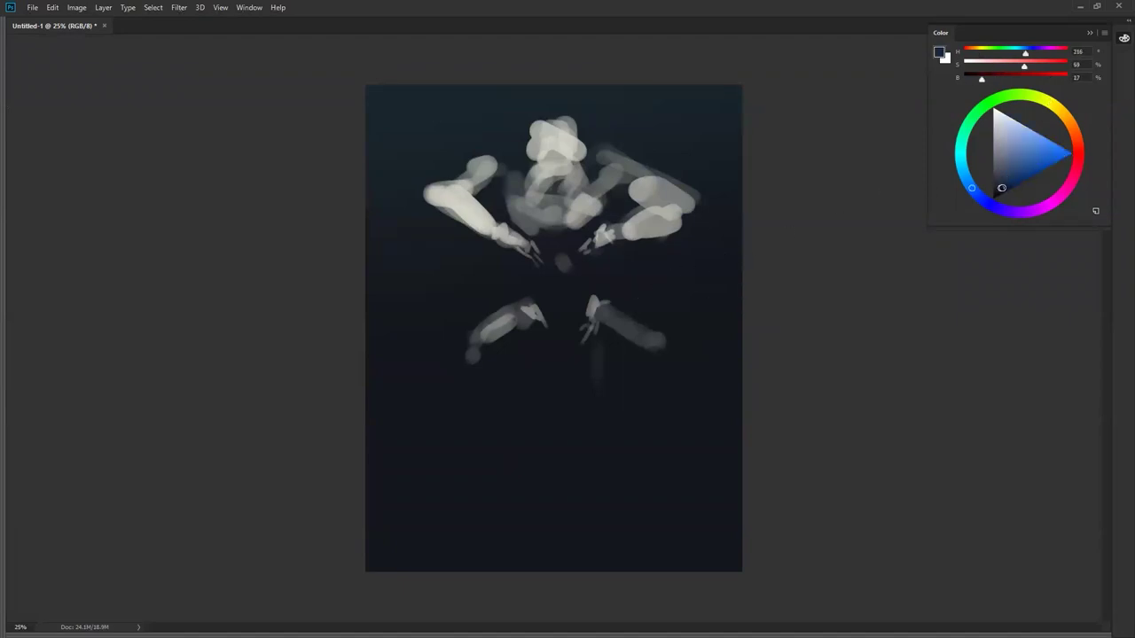
{"action": "mouse_move", "coordinate": [542, 206]}
{"action": "left_mouse_down"}
{"action": "mouse_move", "coordinate": [532, 200]}
{"action": "mouse_move", "coordinate": [552, 204]}
{"action": "mouse_move", "coordinate": [530, 182]}
{"action": "mouse_move", "coordinate": [563, 206]}
{"action": "left_mouse_up"}
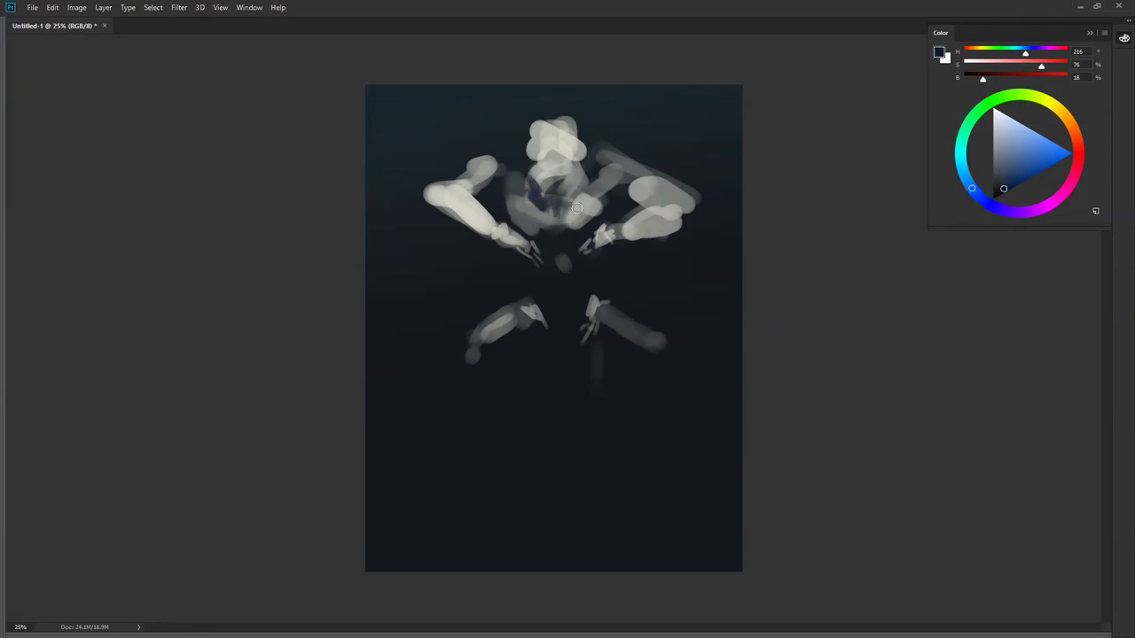
{"action": "left_click", "coordinate": [998, 192]}
{"action": "mouse_move", "coordinate": [547, 218]}
{"action": "left_mouse_down"}
{"action": "mouse_move", "coordinate": [560, 207]}
{"action": "mouse_move", "coordinate": [526, 167]}
{"action": "mouse_move", "coordinate": [539, 120]}
{"action": "mouse_move", "coordinate": [567, 126]}
{"action": "mouse_move", "coordinate": [551, 125]}
{"action": "left_mouse_up"}
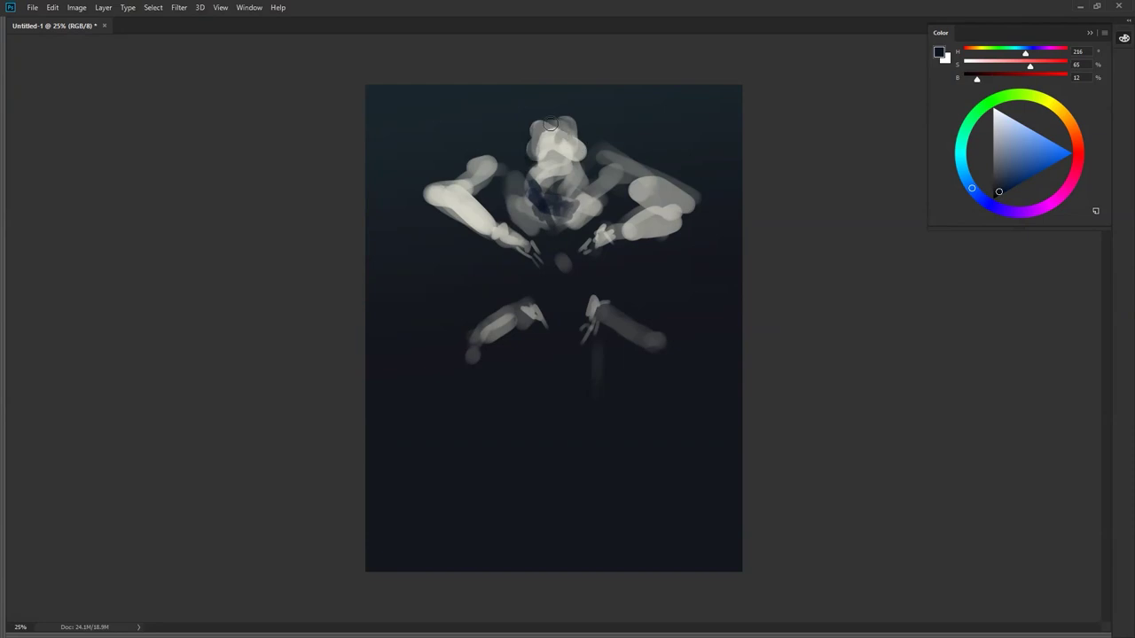
Step: Round off the top of the head with grey tones sampled from the head
{"action": "left_click", "coordinate": [551, 133], "text": "alt"}
{"action": "left_click", "coordinate": [566, 124], "text": "alt"}
{"action": "left_click", "coordinate": [566, 124], "text": "alt"}
{"action": "mouse_move", "coordinate": [566, 124]}
{"action": "left_mouse_down"}
{"action": "mouse_move", "coordinate": [547, 127]}
{"action": "mouse_move", "coordinate": [569, 128]}
{"action": "left_mouse_up"}
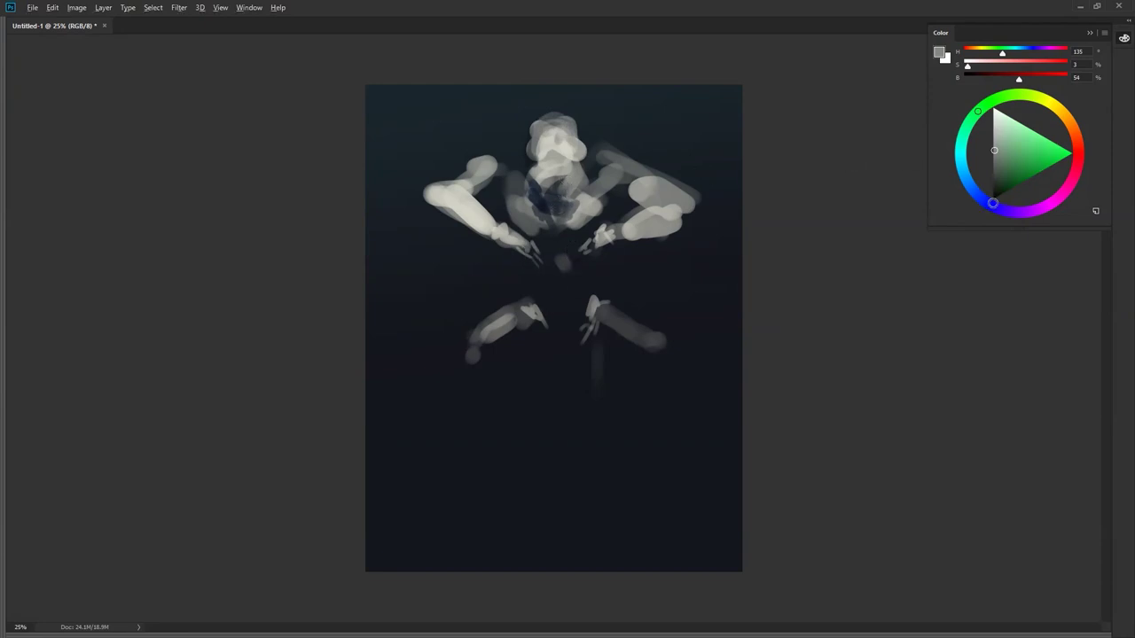
Step: Deepen the chest shadow with a dark violet-blue of hue 241, saturation 40 and brightness 11
{"action": "left_click", "coordinate": [991, 204]}
{"action": "left_click", "coordinate": [997, 190]}
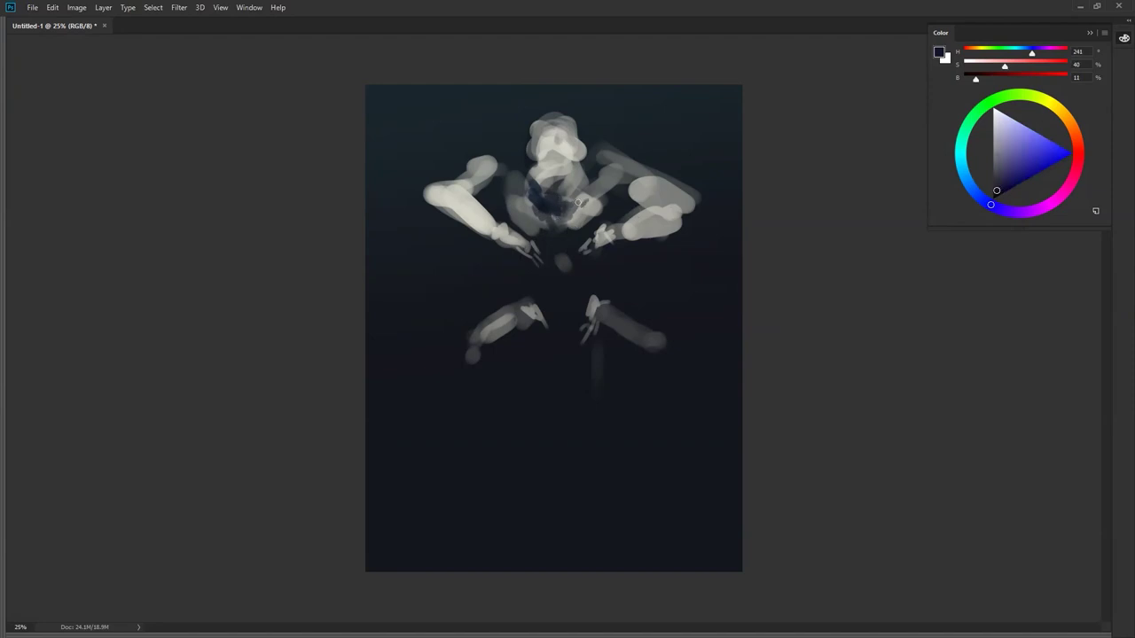
{"action": "left_click", "coordinate": [527, 146], "text": "alt"}
Step: Build up both shoulders with a mid grey sampled from the upper arm, and flip the canvas horizontally
{"action": "left_click", "coordinate": [486, 170], "text": "alt"}
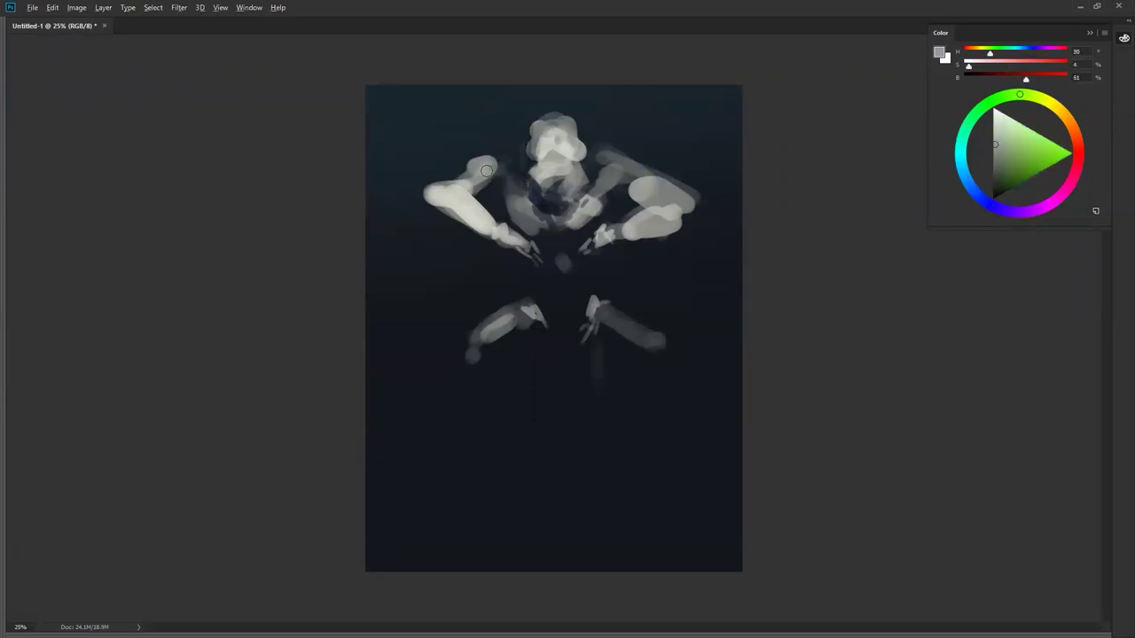
{"action": "left_click_drag", "start_coordinate": [499, 178], "coordinate": [509, 160]}
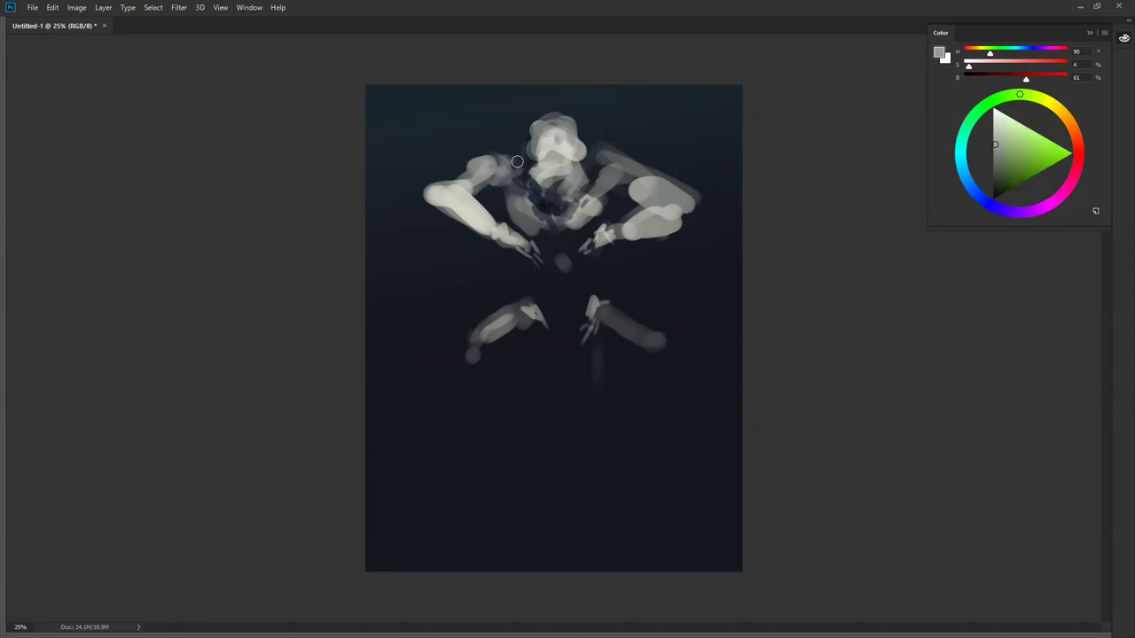
{"action": "mouse_move", "coordinate": [592, 178]}
{"action": "left_mouse_down"}
{"action": "mouse_move", "coordinate": [604, 163]}
{"action": "mouse_move", "coordinate": [601, 177]}
{"action": "left_mouse_up"}
{"action": "key", "text": "ctrl+f"}
Step: Shape the shoulder and trim the arm's upper contour with the sampled dark background colour
{"action": "mouse_move", "coordinate": [502, 180]}
{"action": "left_mouse_down"}
{"action": "mouse_move", "coordinate": [502, 166]}
{"action": "mouse_move", "coordinate": [518, 171]}
{"action": "left_mouse_up"}
{"action": "left_click", "coordinate": [414, 176], "text": "alt"}
{"action": "mouse_move", "coordinate": [422, 184]}
{"action": "left_mouse_down"}
{"action": "mouse_move", "coordinate": [398, 208]}
{"action": "mouse_move", "coordinate": [511, 141]}
{"action": "left_mouse_up"}
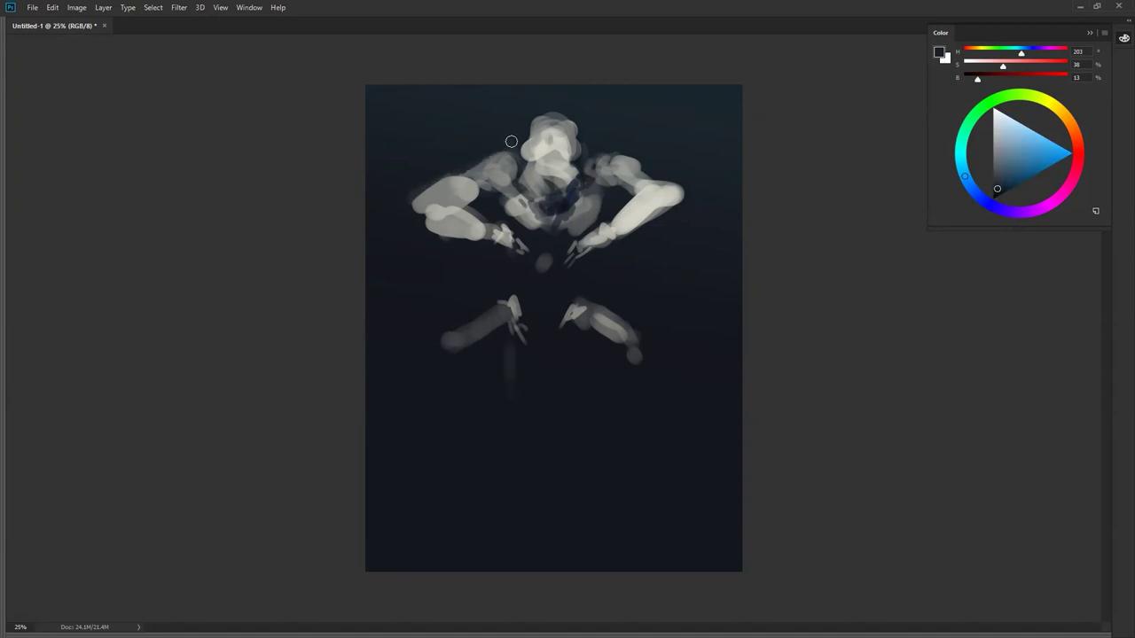
Step: Lighten the face with sampled light grey, mark its dark features and the neck in black, and flip the canvas horizontally
{"action": "left_click", "coordinate": [556, 146], "text": "alt"}
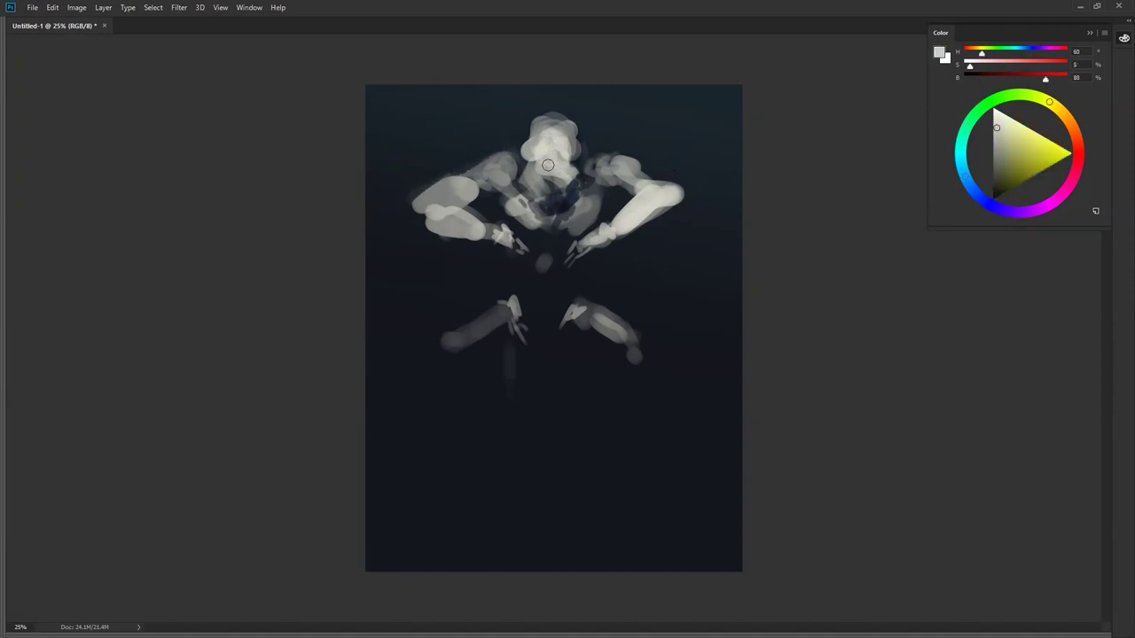
{"action": "key", "text": "d"}
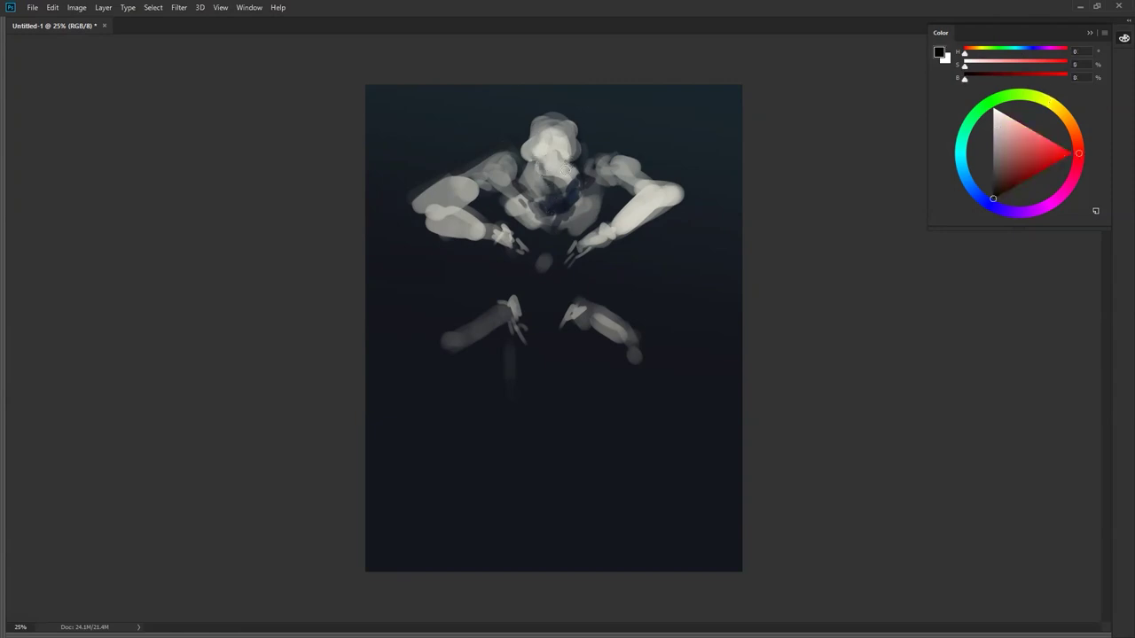
{"action": "left_click_drag", "start_coordinate": [559, 184], "coordinate": [543, 202]}
{"action": "key", "text": "ctrl+shift+h"}
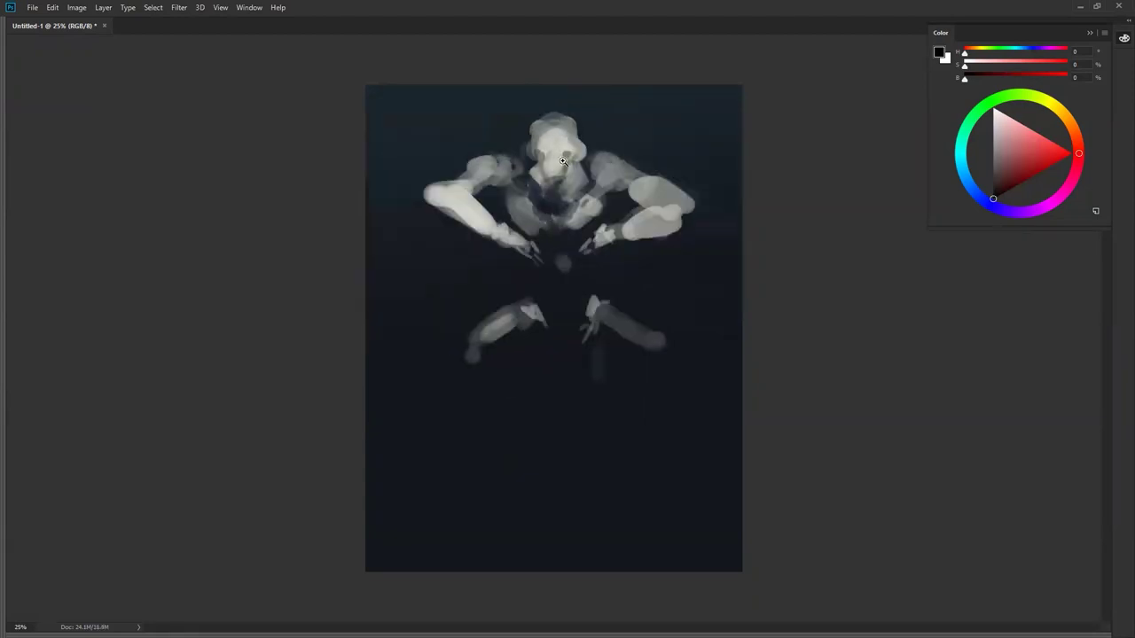
Step: Define the two eye sockets of the skull-like face with sampled light grey and black
{"action": "left_click", "coordinate": [563, 161], "text": "ctrl"}
{"action": "left_click", "coordinate": [544, 120], "text": "alt"}
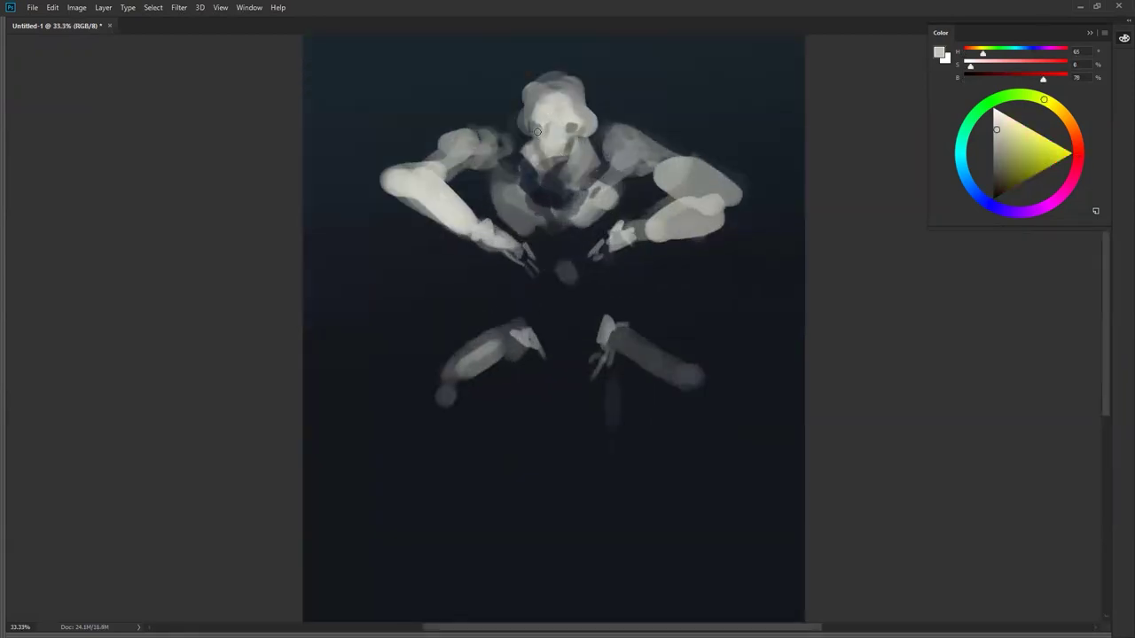
{"action": "key", "text": "d"}
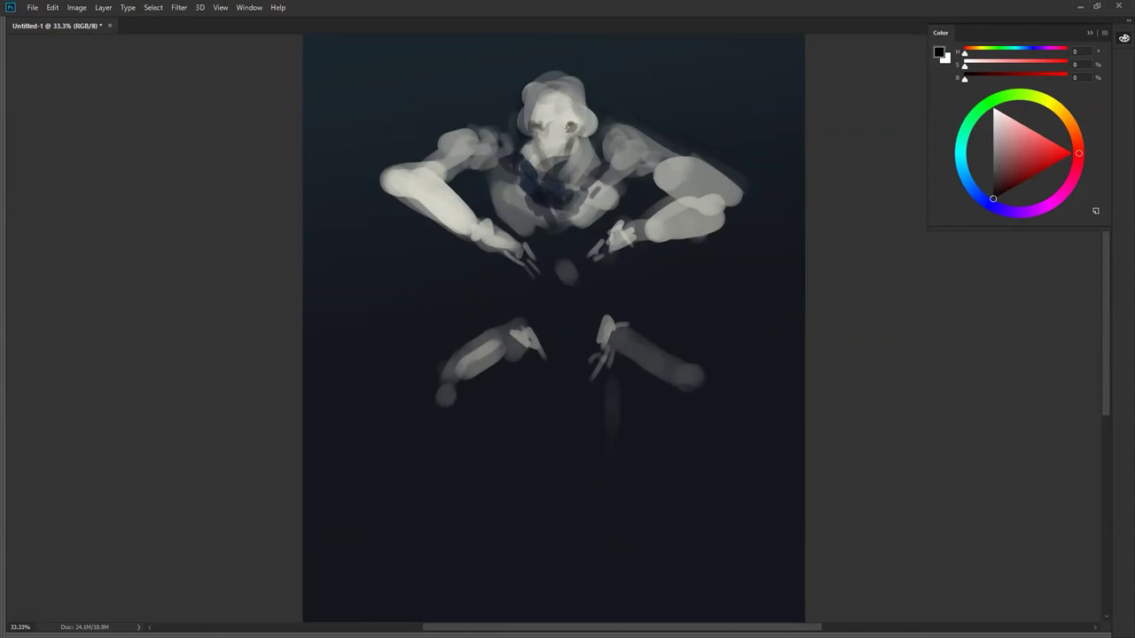
Step: Model the forehead and the top of the skull with light and mid greys sampled from the head
{"action": "left_click", "coordinate": [544, 111], "text": "alt"}
{"action": "left_click", "coordinate": [543, 89], "text": "alt"}
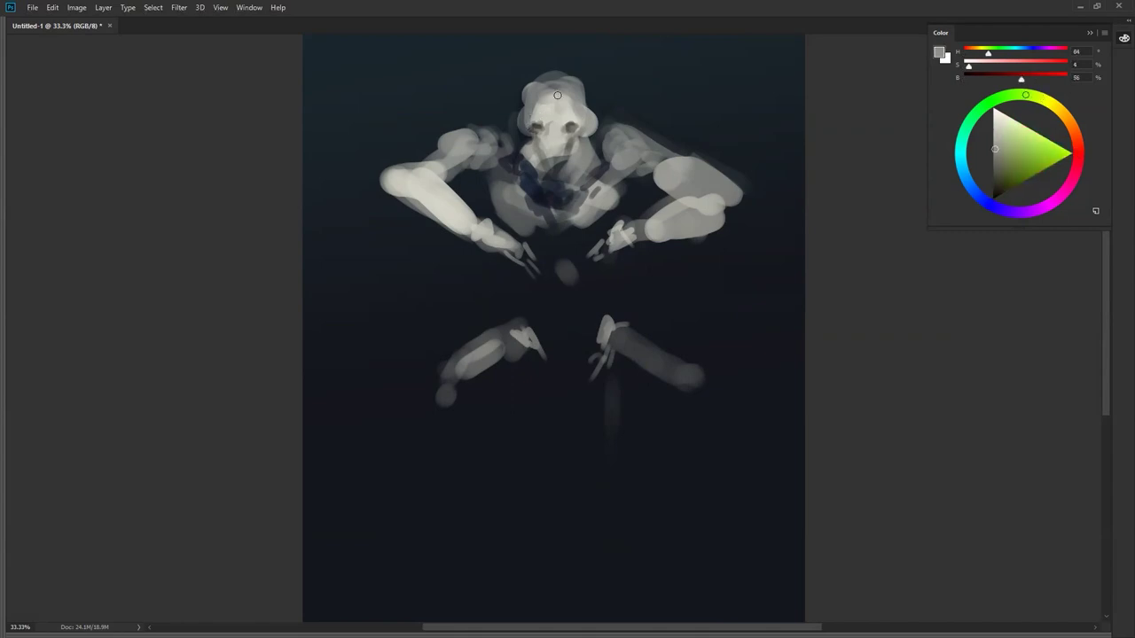
{"action": "left_click", "coordinate": [551, 97], "text": "alt"}
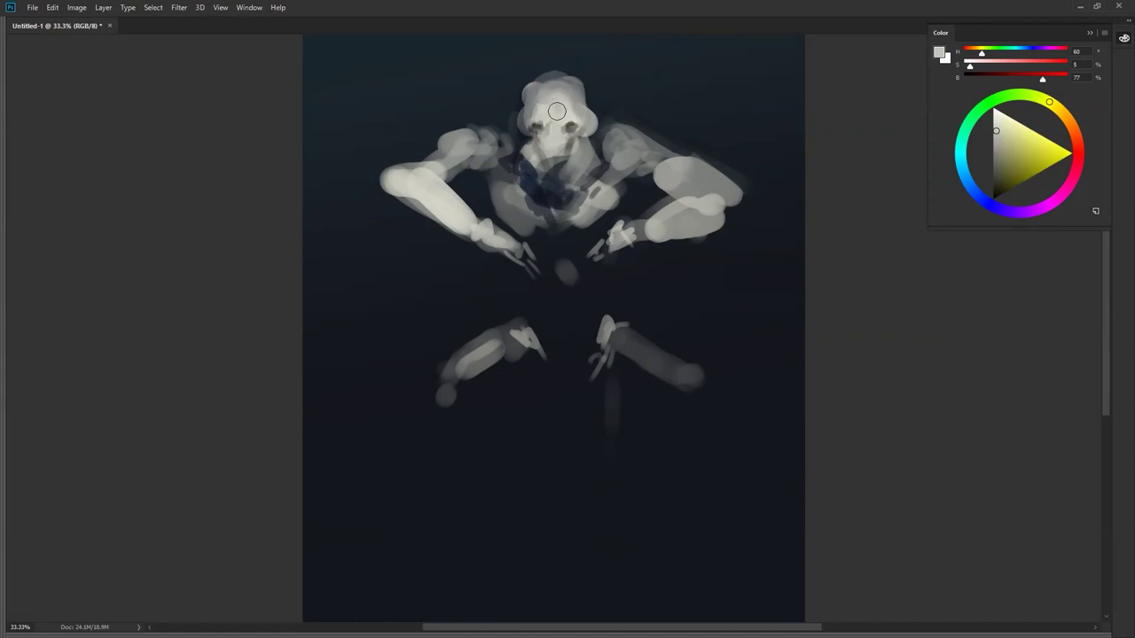
Step: Refine the skull face's nose and cheek shadows with black and with light and mid greys sampled from the face
{"action": "left_click", "coordinate": [557, 128], "text": "alt"}
{"action": "key", "text": "d"}
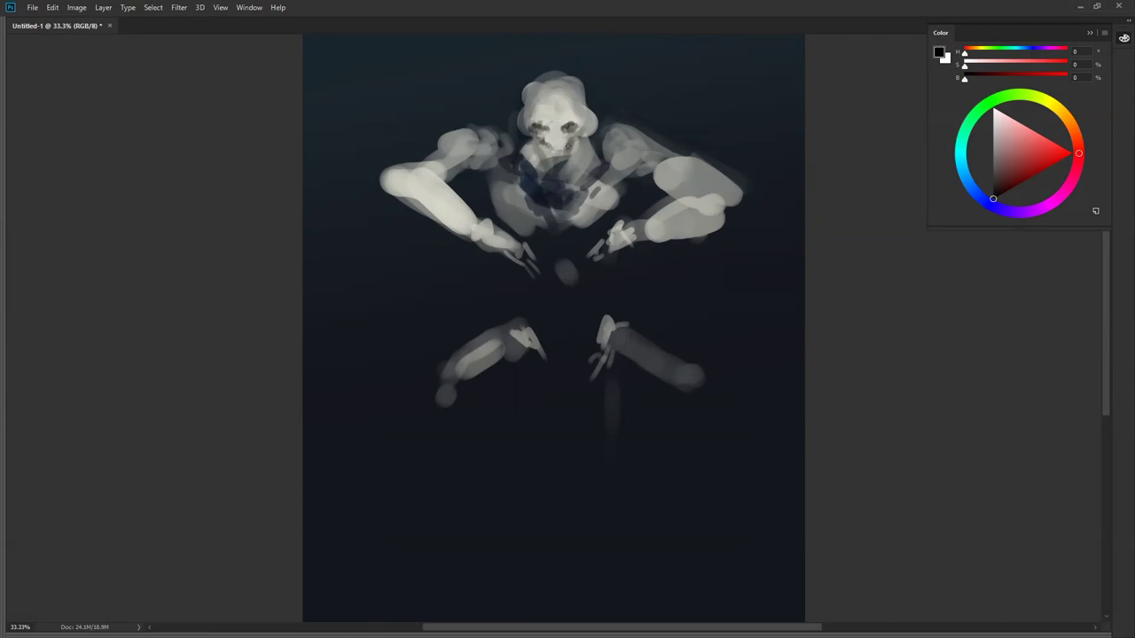
{"action": "left_click", "coordinate": [556, 136], "text": "alt"}
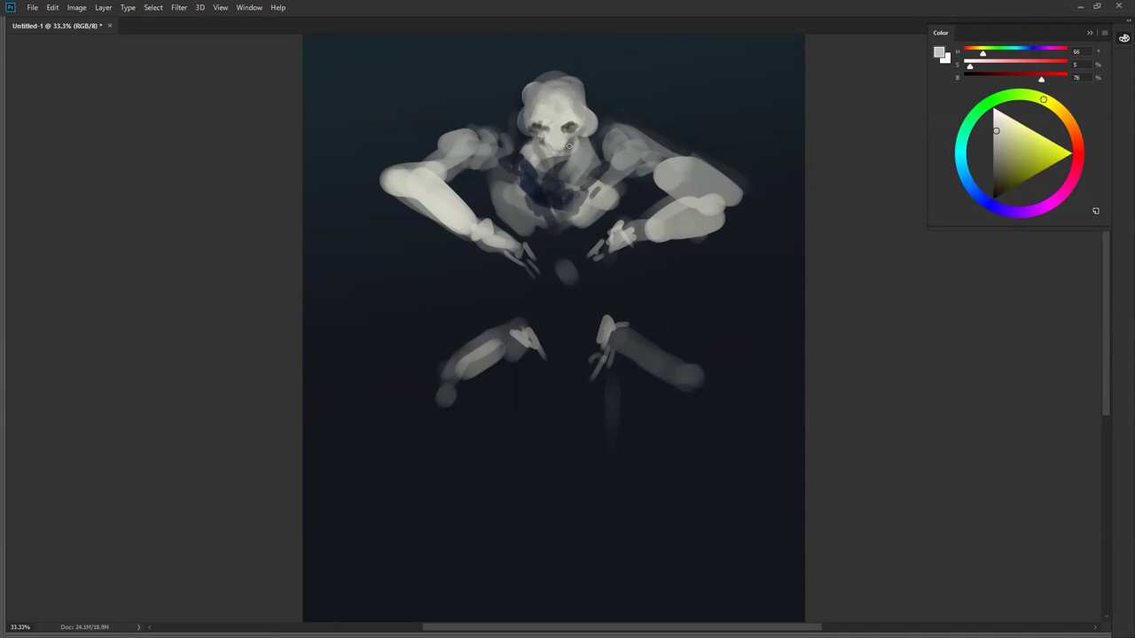
{"action": "left_click", "coordinate": [568, 144], "text": "alt"}
{"action": "mouse_move", "coordinate": [545, 139]}
{"action": "left_mouse_down"}
{"action": "mouse_move", "coordinate": [572, 133]}
{"action": "mouse_move", "coordinate": [560, 124]}
{"action": "left_mouse_up"}
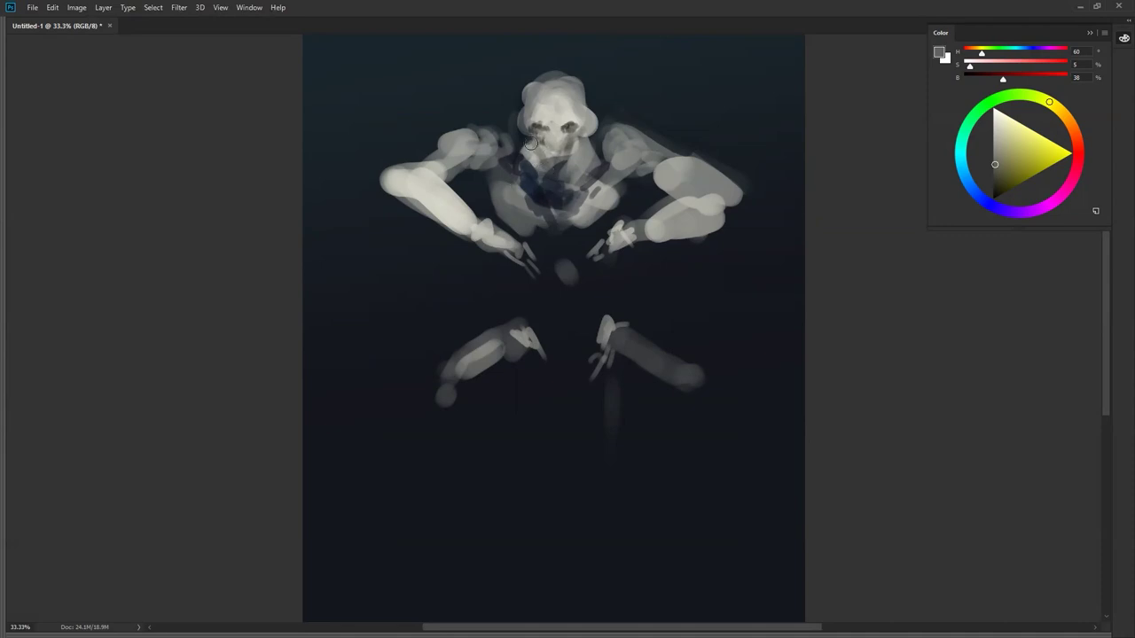
Step: Define the mouth and chin with black and light grey sampled from the forehead, and flip the canvas horizontally
{"action": "key", "text": "d"}
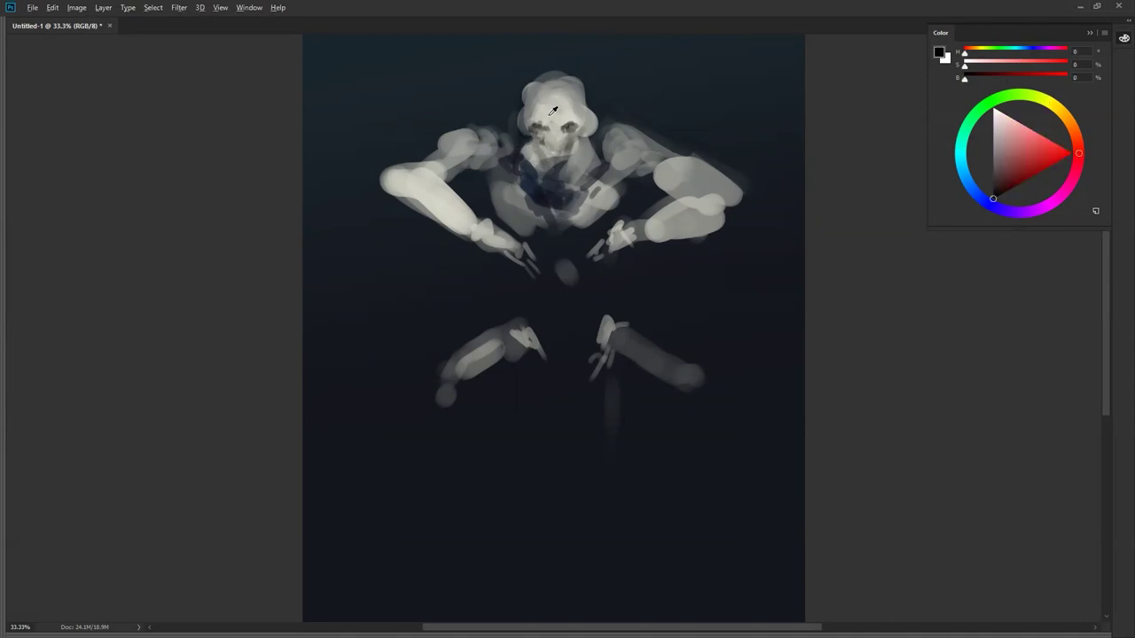
{"action": "left_click", "coordinate": [550, 113], "text": "alt"}
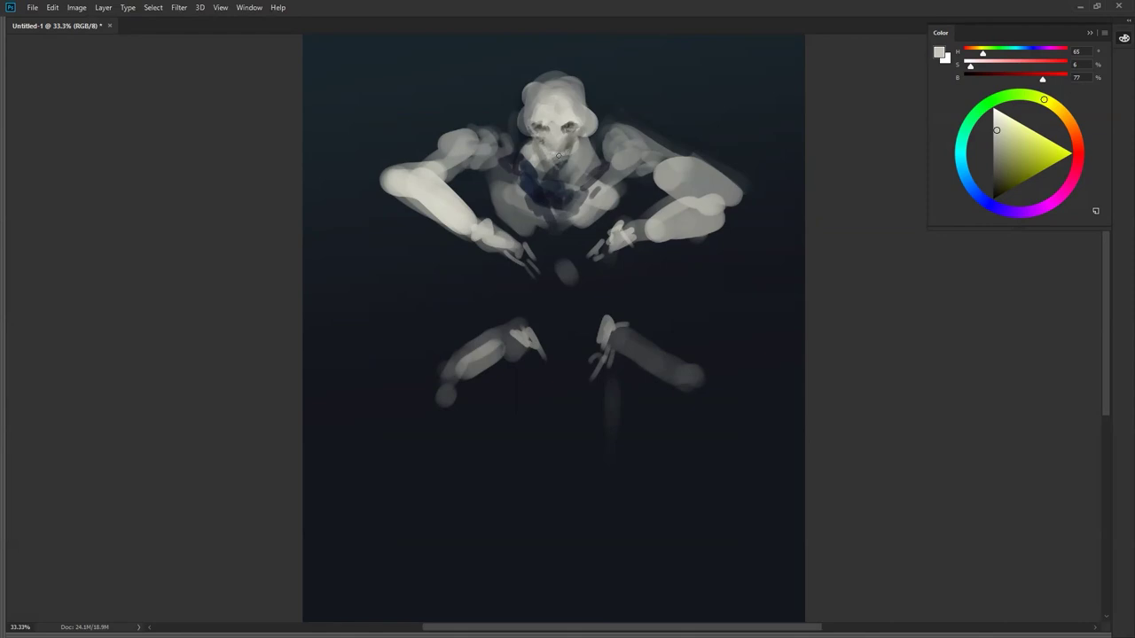
{"action": "left_click_drag", "start_coordinate": [556, 156], "coordinate": [561, 175]}
{"action": "key", "text": "ctrl+shift+h"}
Step: Tint the jaw, neck and adjacent shoulder with a muted olive at hue 60, saturation 40 and brightness 33
{"action": "key", "text": "d"}
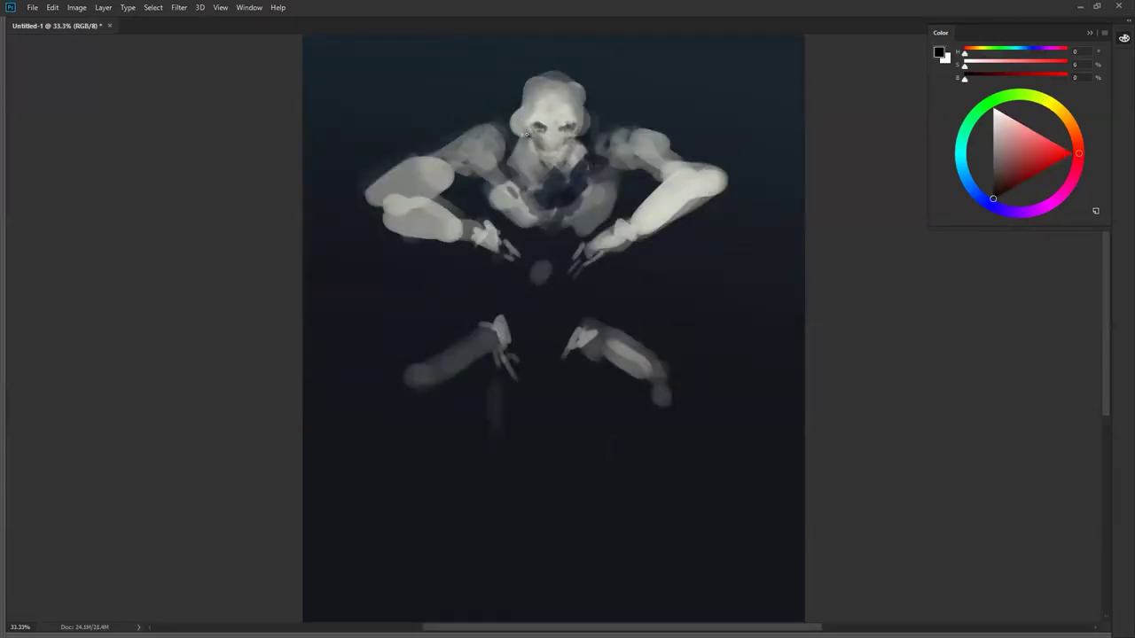
{"action": "left_click", "coordinate": [581, 124], "text": "alt"}
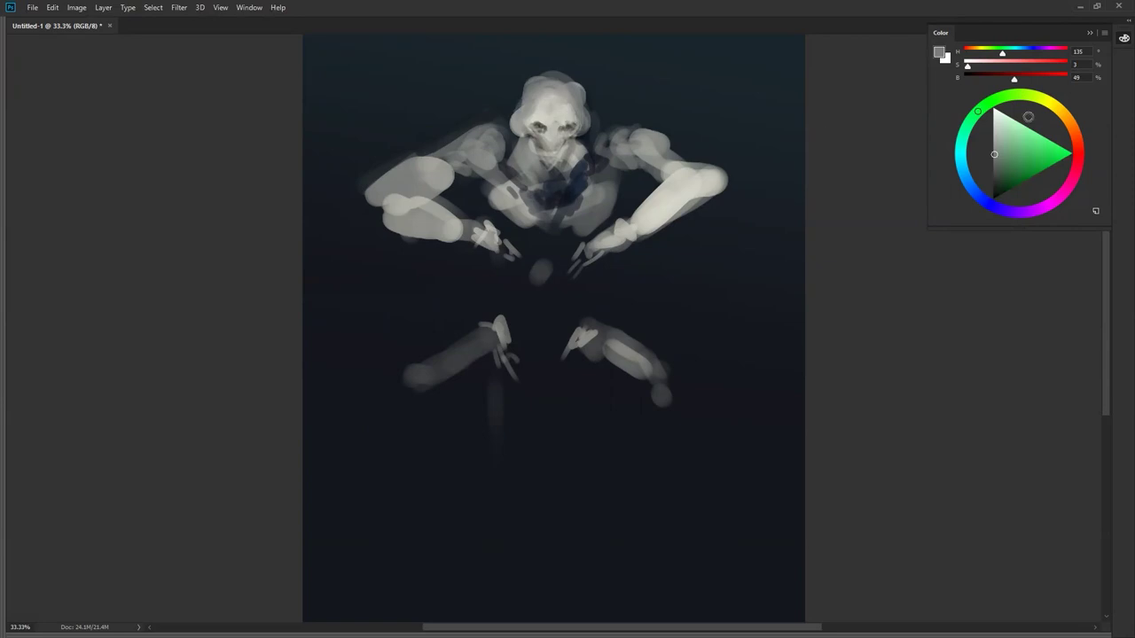
{"action": "left_click", "coordinate": [1051, 113]}
{"action": "left_click", "coordinate": [1017, 167]}
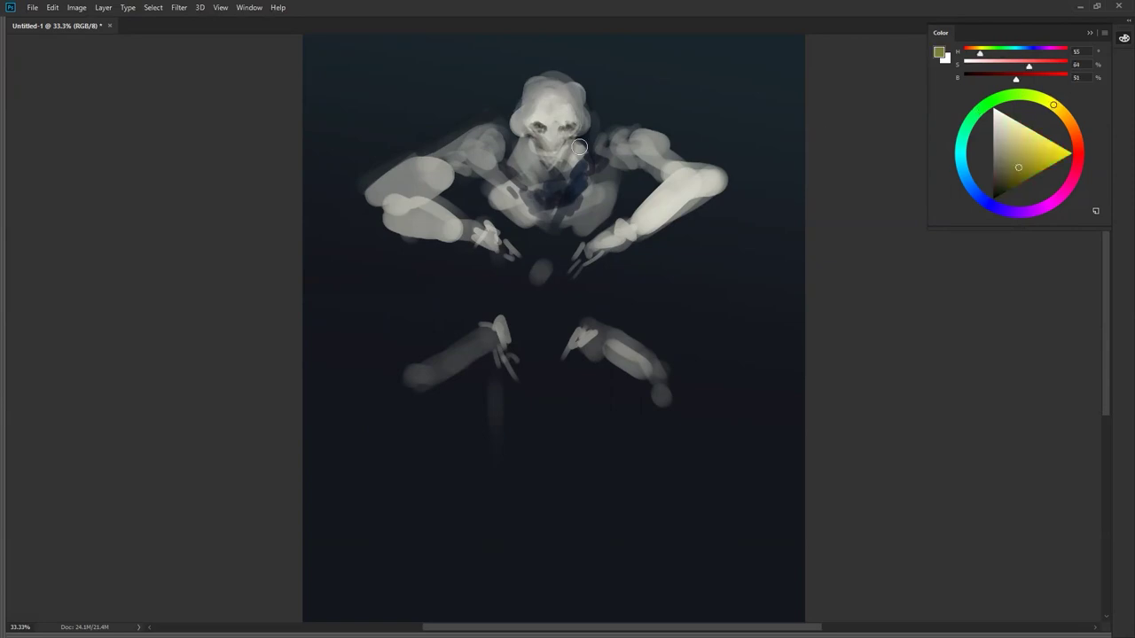
{"action": "left_click", "coordinate": [529, 117], "text": "alt"}
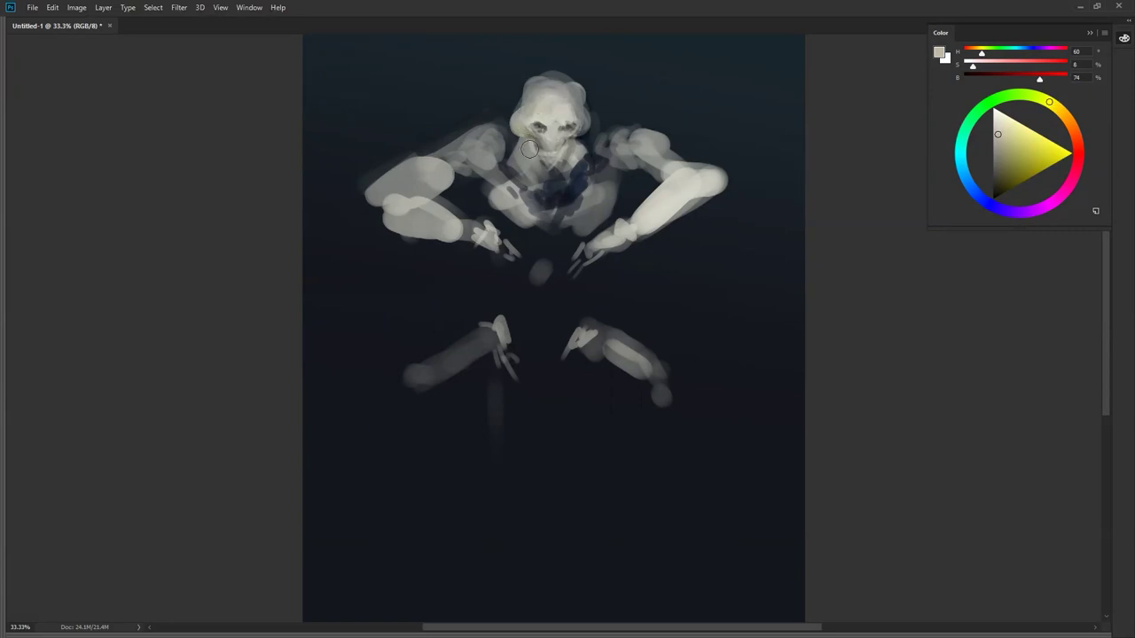
{"action": "left_click_drag", "start_coordinate": [1014, 174], "coordinate": [1003, 173]}
{"action": "mouse_move", "coordinate": [533, 173]}
{"action": "left_mouse_down"}
{"action": "mouse_move", "coordinate": [521, 144]}
{"action": "mouse_move", "coordinate": [537, 169]}
{"action": "mouse_move", "coordinate": [571, 164]}
{"action": "mouse_move", "coordinate": [572, 147]}
{"action": "mouse_move", "coordinate": [537, 155]}
{"action": "mouse_move", "coordinate": [552, 143]}
{"action": "mouse_move", "coordinate": [575, 175]}
{"action": "mouse_move", "coordinate": [603, 245]}
{"action": "mouse_move", "coordinate": [566, 234]}
{"action": "mouse_move", "coordinate": [479, 168]}
{"action": "left_mouse_up"}
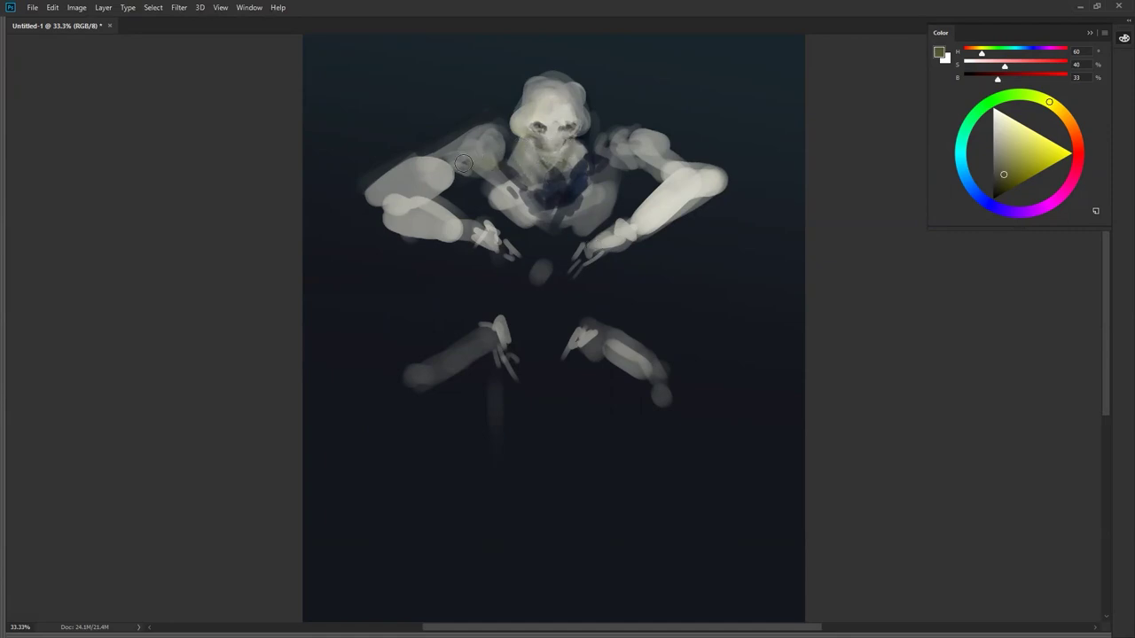
Step: Blend the olive-tinted shoulder and extend the lower chest contour with greys sampled from the shoulder and chest
{"action": "left_click", "coordinate": [488, 138], "text": "alt"}
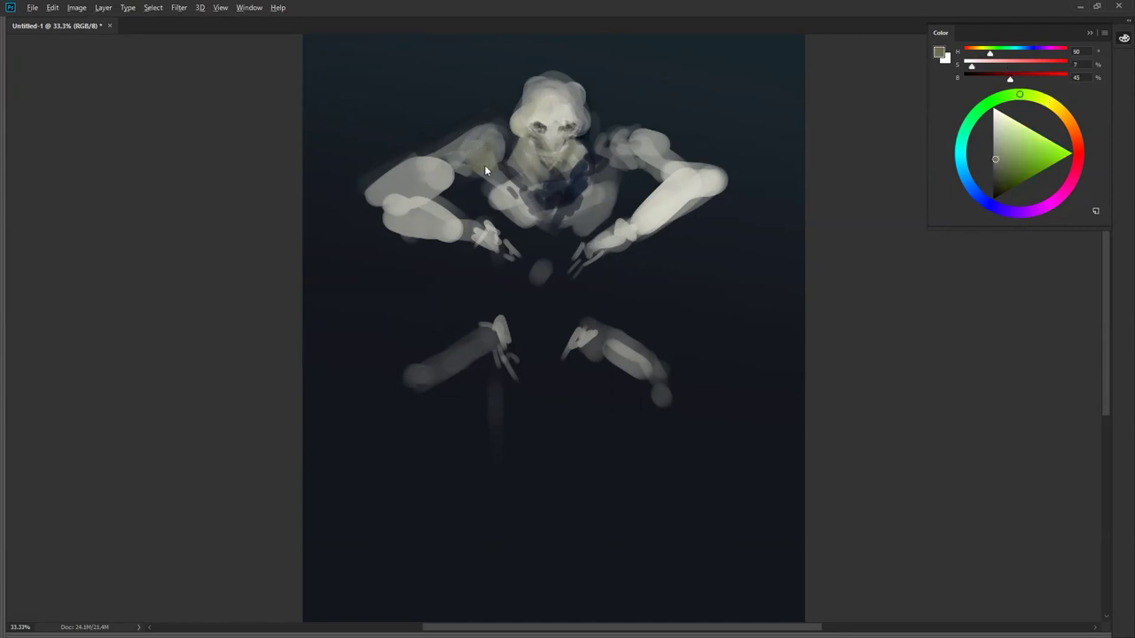
{"action": "left_click", "coordinate": [479, 161], "text": "alt"}
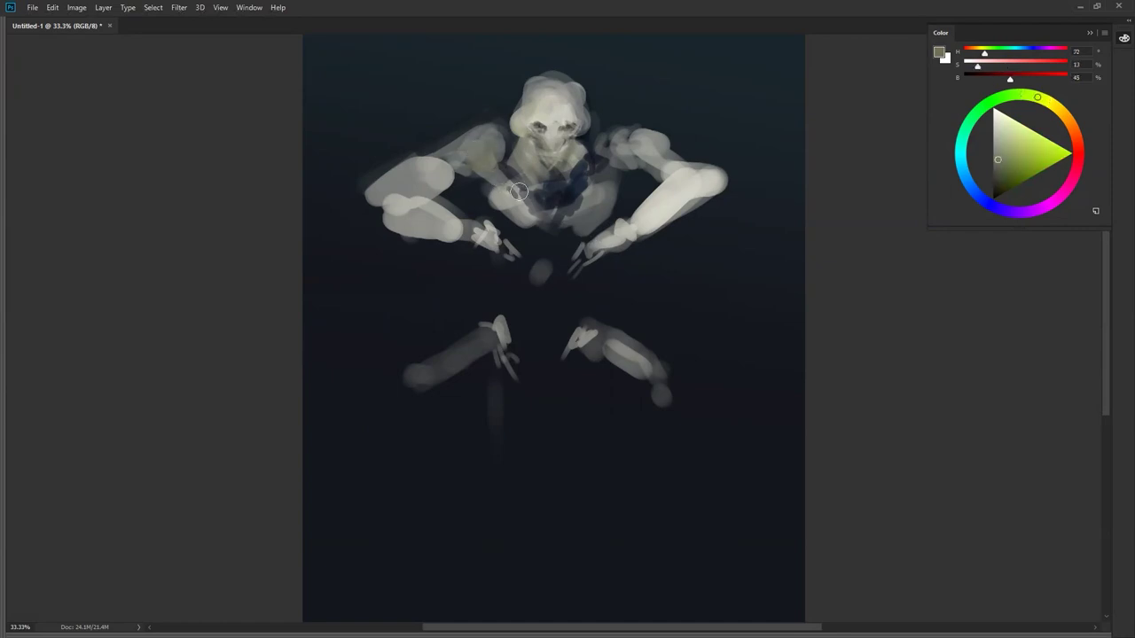
{"action": "left_click", "coordinate": [503, 182], "text": "alt"}
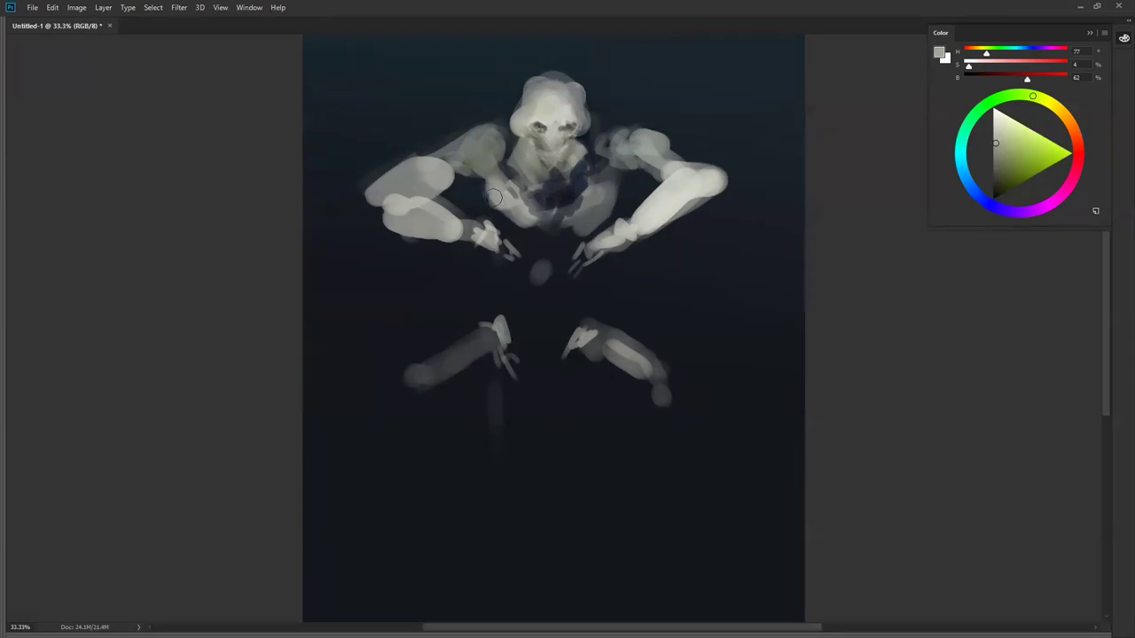
{"action": "mouse_move", "coordinate": [501, 205]}
{"action": "left_mouse_down"}
{"action": "mouse_move", "coordinate": [537, 218]}
{"action": "mouse_move", "coordinate": [540, 238]}
{"action": "mouse_move", "coordinate": [536, 228]}
{"action": "mouse_move", "coordinate": [568, 228]}
{"action": "left_mouse_up"}
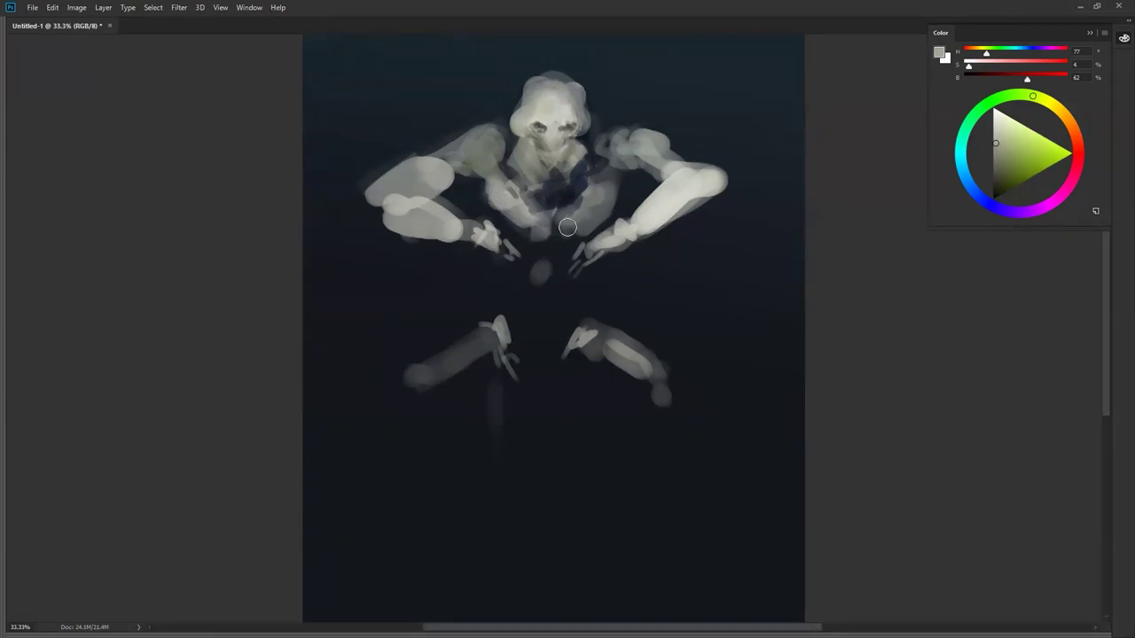
Step: Shape the bent arm beside the olive shoulder with a dark inner elbow, background-coloured edges and sampled light grey
{"action": "key", "text": "d"}
{"action": "mouse_move", "coordinate": [452, 182]}
{"action": "left_mouse_down"}
{"action": "mouse_move", "coordinate": [418, 200]}
{"action": "mouse_move", "coordinate": [412, 189]}
{"action": "mouse_move", "coordinate": [414, 205]}
{"action": "mouse_move", "coordinate": [374, 209]}
{"action": "mouse_move", "coordinate": [438, 220]}
{"action": "mouse_move", "coordinate": [408, 185]}
{"action": "mouse_move", "coordinate": [442, 223]}
{"action": "mouse_move", "coordinate": [636, 241]}
{"action": "mouse_move", "coordinate": [468, 235]}
{"action": "left_mouse_up"}
{"action": "left_click", "coordinate": [434, 171], "text": "alt"}
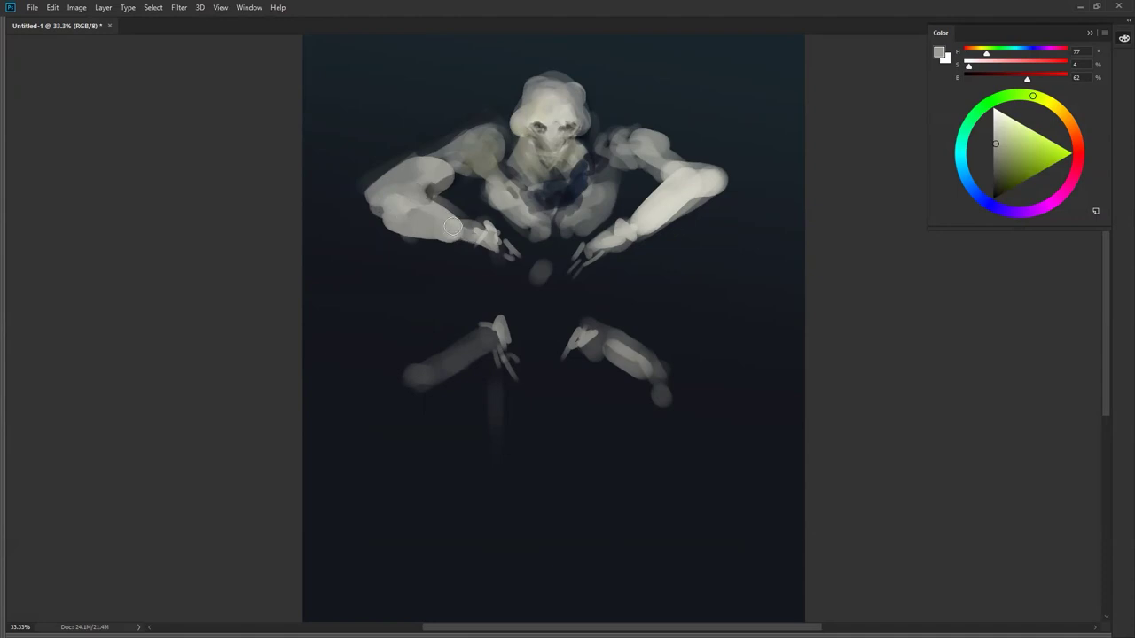
{"action": "left_click", "coordinate": [466, 198], "text": "alt"}
{"action": "left_click_drag", "start_coordinate": [426, 196], "coordinate": [481, 220]}
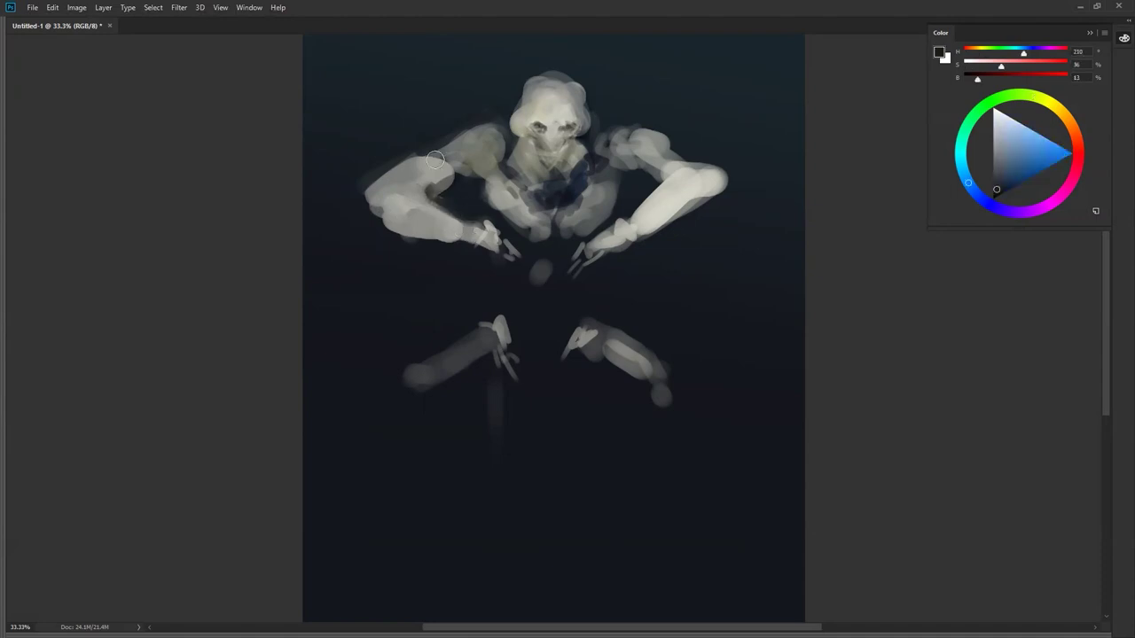
{"action": "left_click", "coordinate": [420, 160], "text": "alt"}
{"action": "left_click_drag", "start_coordinate": [407, 163], "coordinate": [436, 165]}
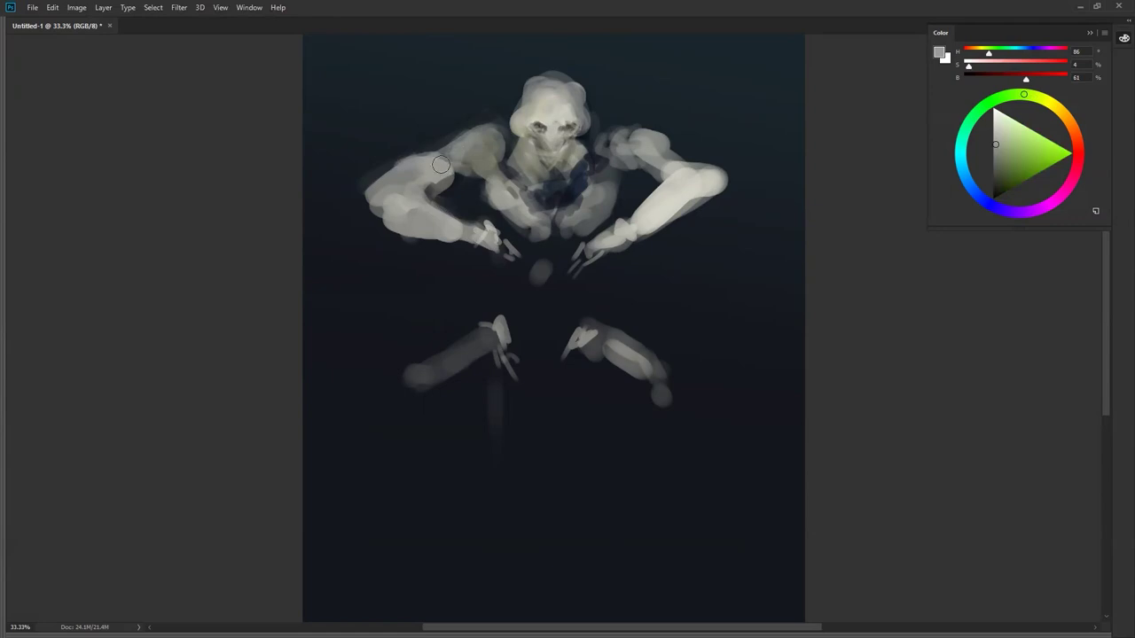
Step: Block in the abdomen and hips with sampled greys and darken the pelvis with black
{"action": "left_click", "coordinate": [546, 240], "text": "alt"}
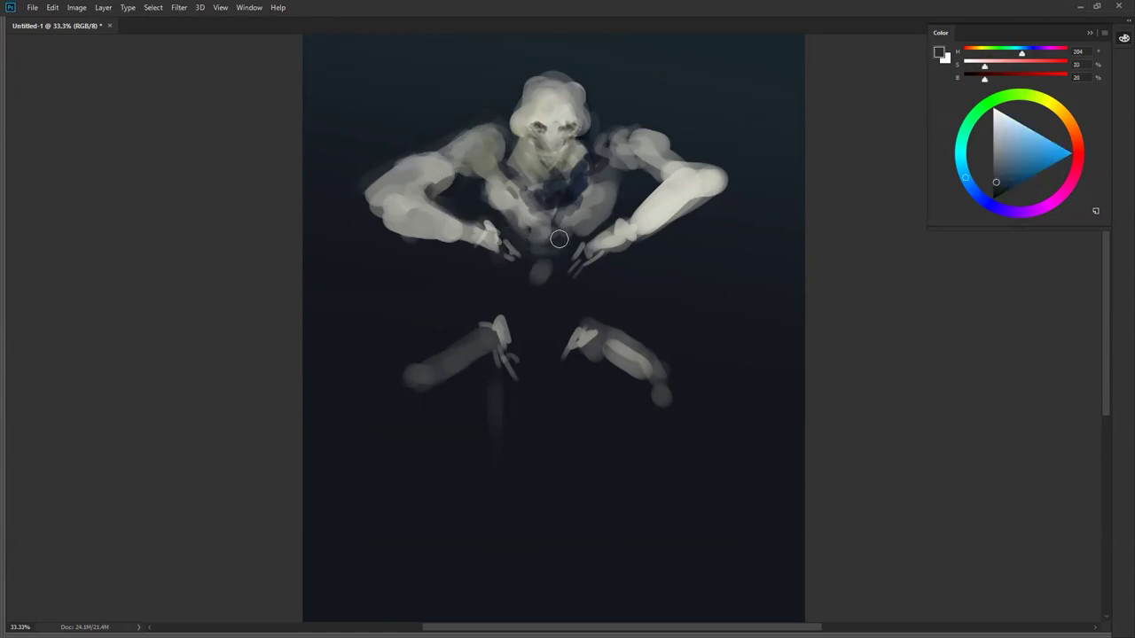
{"action": "left_click", "coordinate": [528, 221], "text": "alt"}
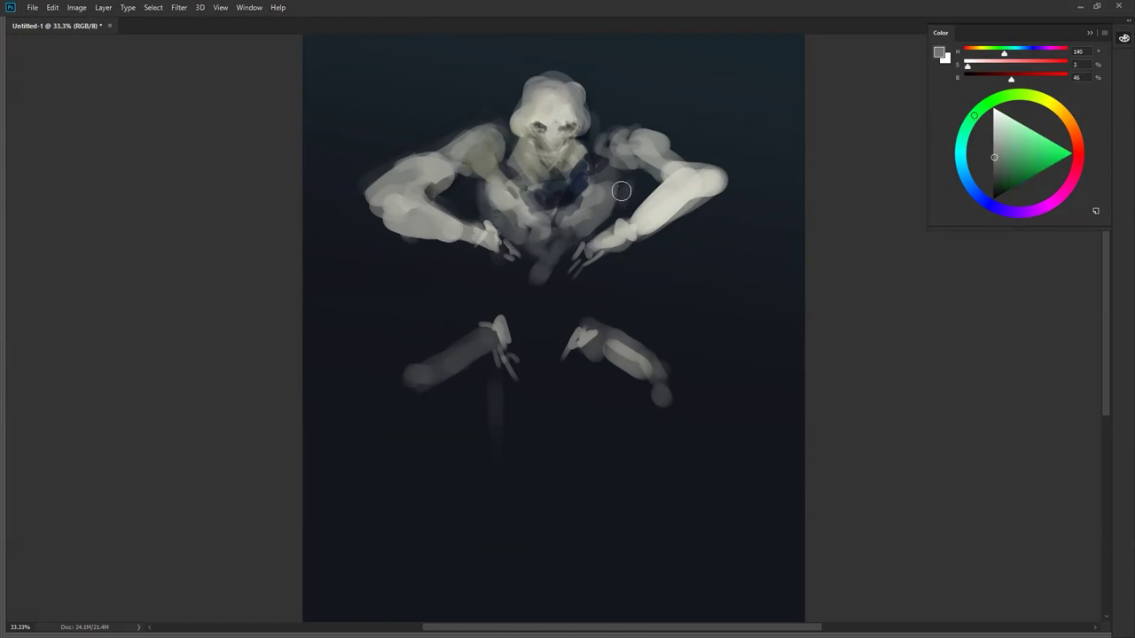
{"action": "mouse_move", "coordinate": [499, 271]}
{"action": "left_mouse_down"}
{"action": "mouse_move", "coordinate": [544, 251]}
{"action": "mouse_move", "coordinate": [548, 295]}
{"action": "mouse_move", "coordinate": [574, 299]}
{"action": "mouse_move", "coordinate": [570, 269]}
{"action": "mouse_move", "coordinate": [603, 277]}
{"action": "mouse_move", "coordinate": [513, 321]}
{"action": "mouse_move", "coordinate": [489, 275]}
{"action": "mouse_move", "coordinate": [466, 306]}
{"action": "mouse_move", "coordinate": [492, 304]}
{"action": "mouse_move", "coordinate": [480, 299]}
{"action": "mouse_move", "coordinate": [479, 335]}
{"action": "mouse_move", "coordinate": [495, 316]}
{"action": "mouse_move", "coordinate": [527, 339]}
{"action": "mouse_move", "coordinate": [488, 286]}
{"action": "mouse_move", "coordinate": [536, 343]}
{"action": "mouse_move", "coordinate": [564, 299]}
{"action": "mouse_move", "coordinate": [559, 346]}
{"action": "mouse_move", "coordinate": [531, 330]}
{"action": "left_mouse_up"}
{"action": "key", "text": "d"}
{"action": "left_click_drag", "start_coordinate": [502, 166], "coordinate": [547, 201]}
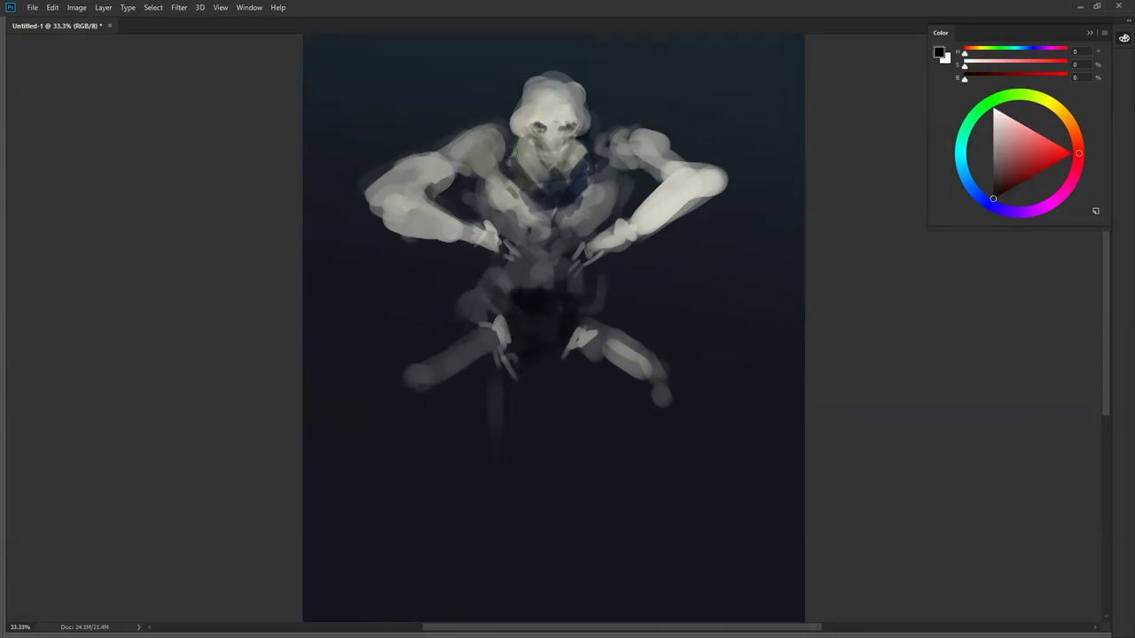
Step: Fill the centre of the torso with black and work dark grey sampled from the abdomen into it
{"action": "mouse_move", "coordinate": [511, 163]}
{"action": "left_mouse_down"}
{"action": "mouse_move", "coordinate": [542, 202]}
{"action": "mouse_move", "coordinate": [583, 201]}
{"action": "mouse_move", "coordinate": [594, 167]}
{"action": "mouse_move", "coordinate": [542, 197]}
{"action": "mouse_move", "coordinate": [535, 183]}
{"action": "mouse_move", "coordinate": [551, 232]}
{"action": "mouse_move", "coordinate": [574, 192]}
{"action": "mouse_move", "coordinate": [571, 232]}
{"action": "mouse_move", "coordinate": [532, 219]}
{"action": "mouse_move", "coordinate": [553, 256]}
{"action": "mouse_move", "coordinate": [538, 258]}
{"action": "mouse_move", "coordinate": [544, 226]}
{"action": "mouse_move", "coordinate": [569, 261]}
{"action": "left_mouse_up"}
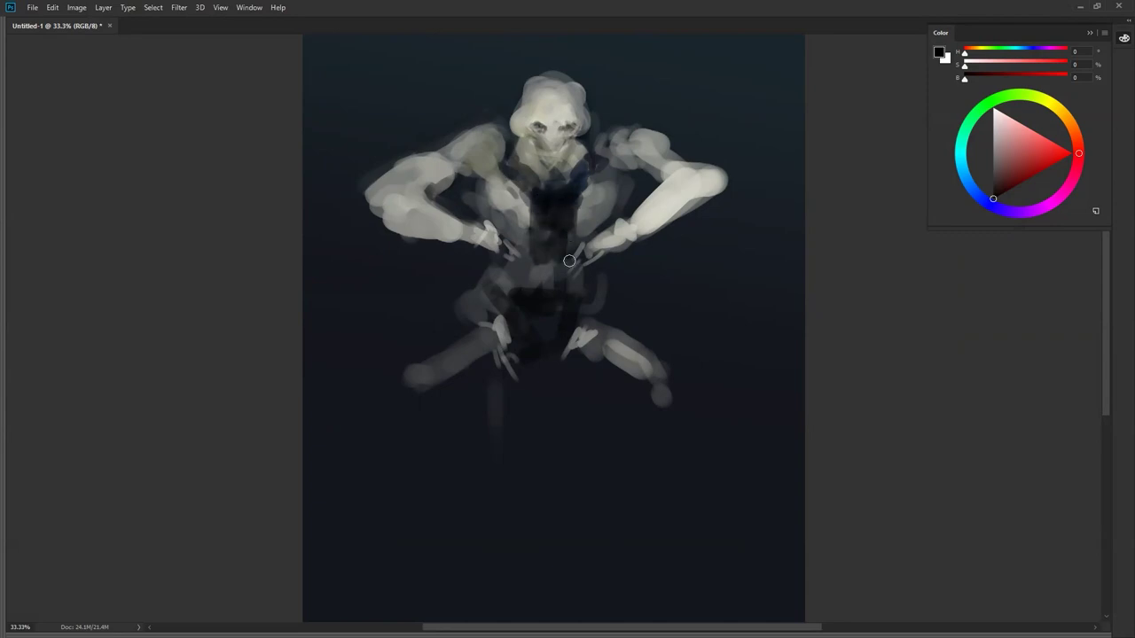
{"action": "left_click", "coordinate": [542, 236], "text": "alt"}
{"action": "left_click_drag", "start_coordinate": [555, 200], "coordinate": [573, 237]}
Step: Paint dark straps beside the neck over both sides of the upper chest with black and sampled dark grey
{"action": "key", "text": "d"}
{"action": "mouse_move", "coordinate": [580, 178]}
{"action": "left_mouse_down"}
{"action": "mouse_move", "coordinate": [594, 195]}
{"action": "mouse_move", "coordinate": [605, 176]}
{"action": "mouse_move", "coordinate": [592, 182]}
{"action": "left_mouse_up"}
{"action": "mouse_move", "coordinate": [495, 175]}
{"action": "left_mouse_down"}
{"action": "mouse_move", "coordinate": [506, 182]}
{"action": "mouse_move", "coordinate": [492, 194]}
{"action": "mouse_move", "coordinate": [534, 200]}
{"action": "left_mouse_up"}
{"action": "left_click", "coordinate": [506, 185], "text": "alt"}
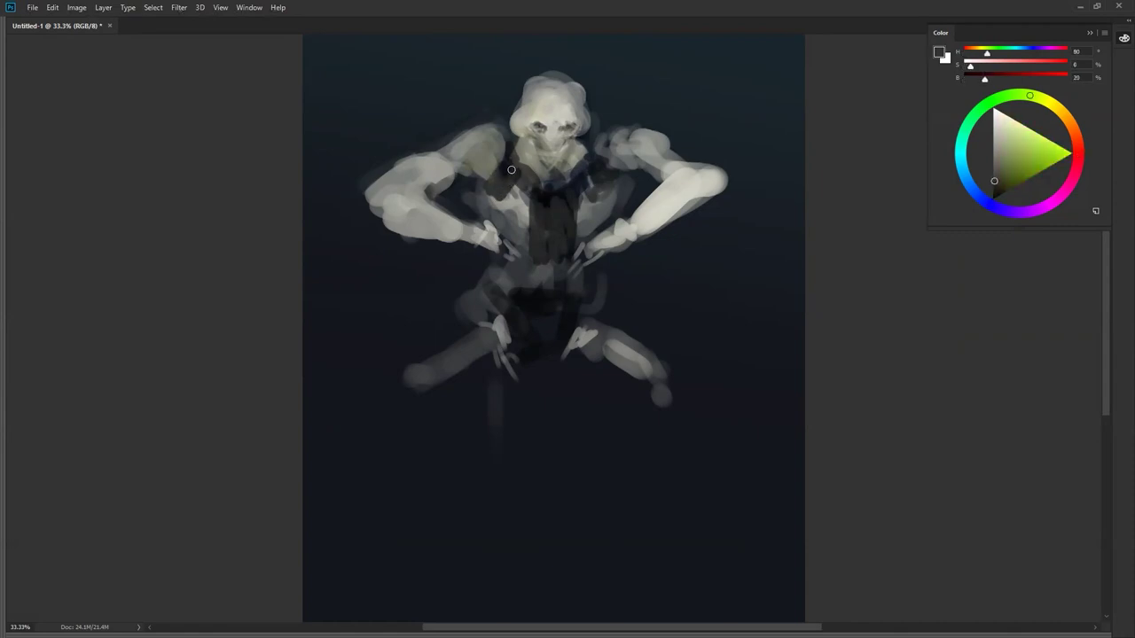
Step: Darken the chest strap and hip with black and extend a long black column down from the pelvis
{"action": "key", "text": "d"}
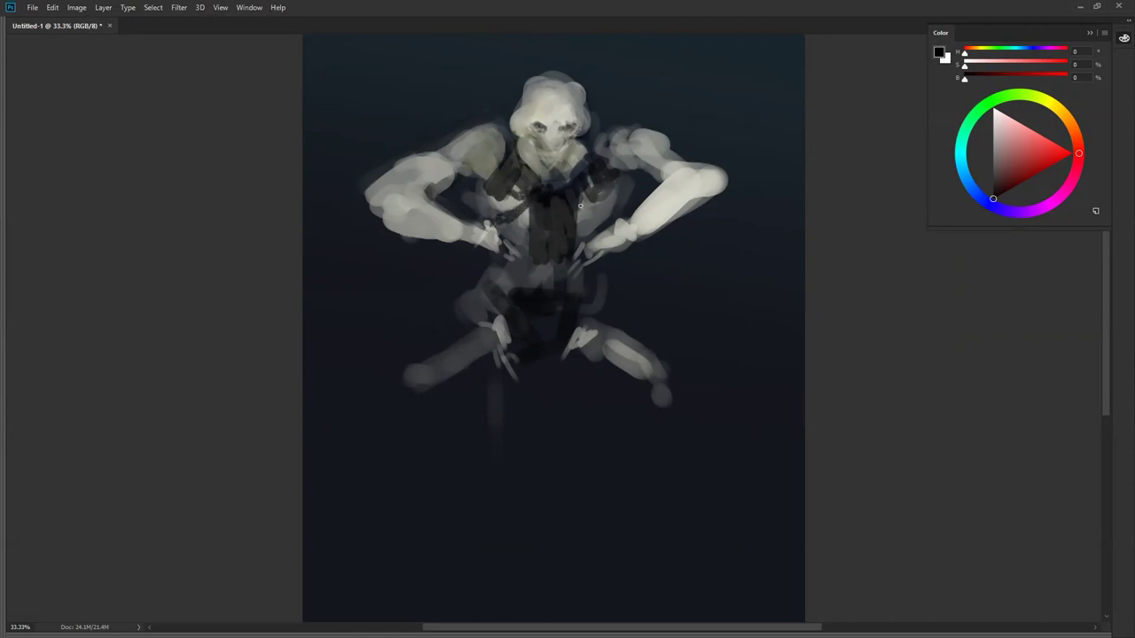
{"action": "mouse_move", "coordinate": [484, 307]}
{"action": "left_mouse_down"}
{"action": "mouse_move", "coordinate": [500, 314]}
{"action": "mouse_move", "coordinate": [498, 297]}
{"action": "left_mouse_up"}
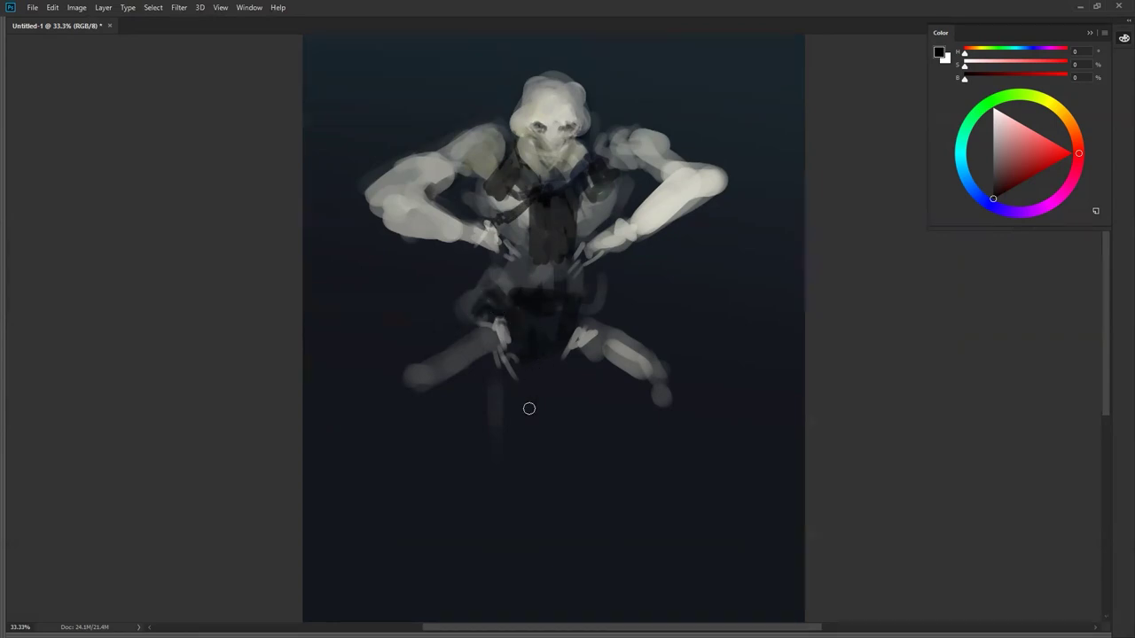
{"action": "mouse_move", "coordinate": [515, 478]}
{"action": "left_mouse_down"}
{"action": "mouse_move", "coordinate": [529, 322]}
{"action": "mouse_move", "coordinate": [550, 390]}
{"action": "mouse_move", "coordinate": [524, 362]}
{"action": "left_mouse_up"}
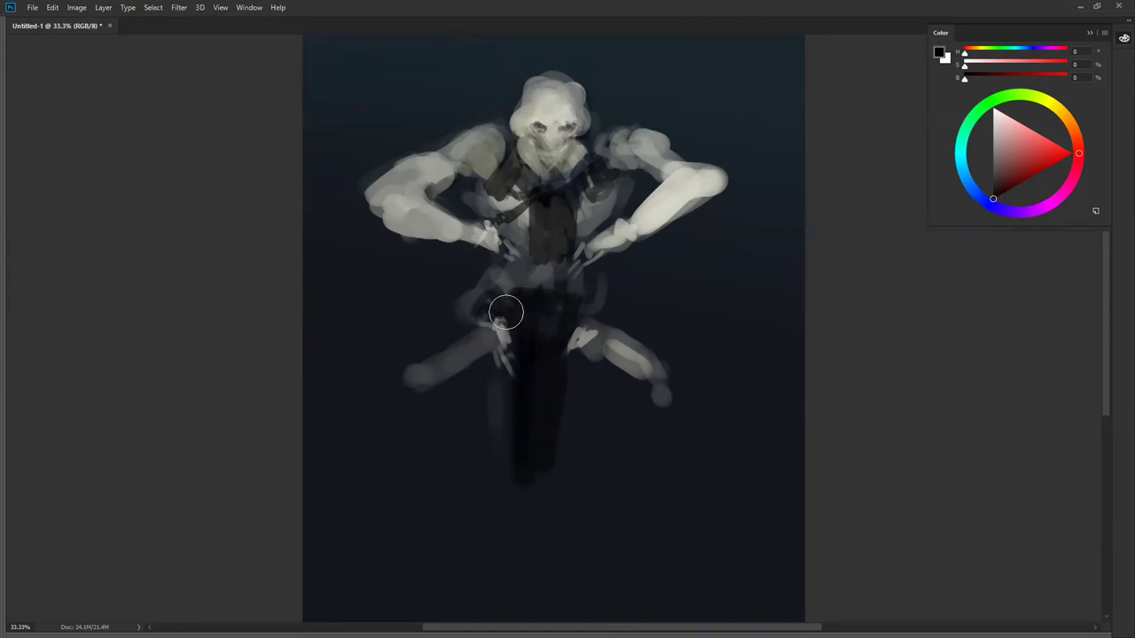
Step: Build up the lower arm and its shoulder with grey sampled from its hand, and cut black shadows into the shoulder
{"action": "left_click", "coordinate": [501, 320], "text": "alt"}
{"action": "mouse_move", "coordinate": [501, 321]}
{"action": "left_mouse_down"}
{"action": "mouse_move", "coordinate": [450, 368]}
{"action": "mouse_move", "coordinate": [471, 352]}
{"action": "mouse_move", "coordinate": [449, 363]}
{"action": "mouse_move", "coordinate": [457, 347]}
{"action": "mouse_move", "coordinate": [457, 377]}
{"action": "mouse_move", "coordinate": [446, 372]}
{"action": "mouse_move", "coordinate": [482, 375]}
{"action": "mouse_move", "coordinate": [417, 386]}
{"action": "left_mouse_up"}
{"action": "key", "text": "["}
{"action": "key", "text": "["}
{"action": "key", "text": "["}
{"action": "key", "text": "["}
{"action": "key", "text": "["}
{"action": "key", "text": "["}
{"action": "mouse_move", "coordinate": [470, 309]}
{"action": "left_mouse_down"}
{"action": "mouse_move", "coordinate": [466, 338]}
{"action": "mouse_move", "coordinate": [468, 298]}
{"action": "mouse_move", "coordinate": [483, 293]}
{"action": "mouse_move", "coordinate": [473, 317]}
{"action": "mouse_move", "coordinate": [482, 328]}
{"action": "mouse_move", "coordinate": [497, 273]}
{"action": "left_mouse_up"}
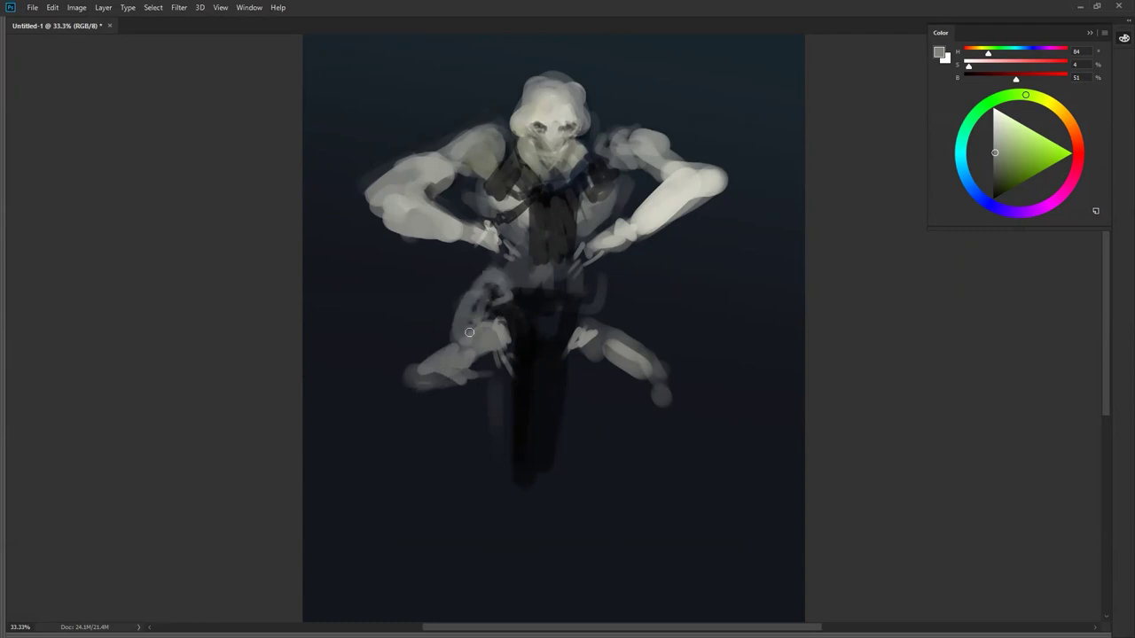
{"action": "key", "text": "d"}
{"action": "mouse_move", "coordinate": [480, 281]}
{"action": "left_mouse_down"}
{"action": "mouse_move", "coordinate": [486, 312]}
{"action": "mouse_move", "coordinate": [453, 322]}
{"action": "mouse_move", "coordinate": [479, 312]}
{"action": "left_mouse_up"}
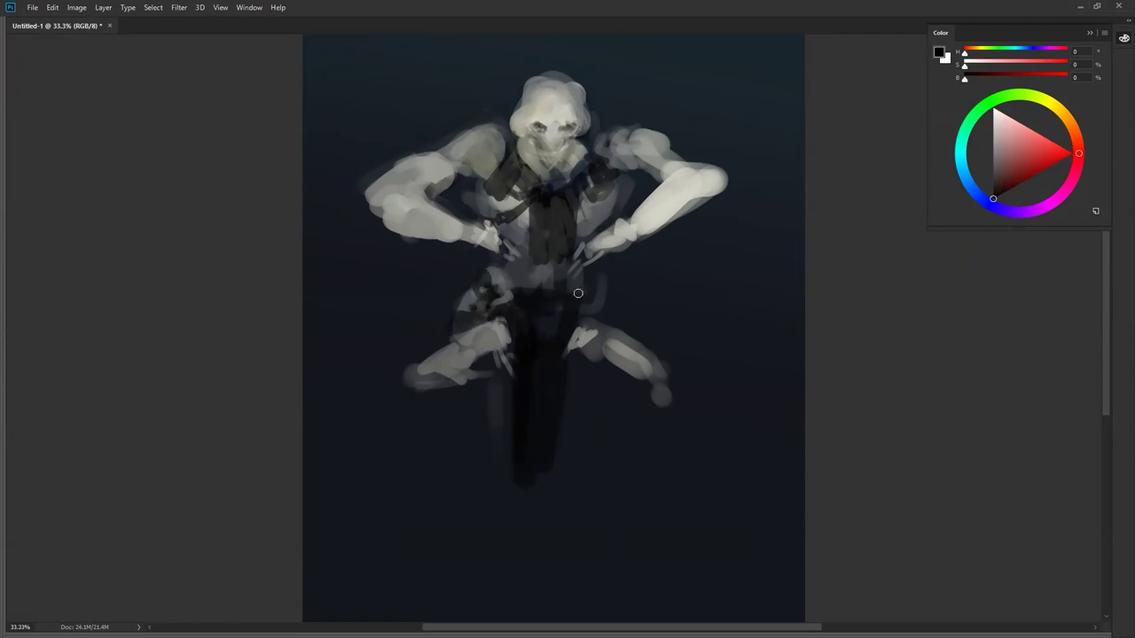
Step: Block in a second skull at the pelvis with light grey sampled from the head, and flip the canvas horizontally
{"action": "key", "text": "z"}
{"action": "left_click", "coordinate": [456, 317], "text": "alt"}
{"action": "left_click", "coordinate": [455, 316], "text": "alt"}
{"action": "left_click", "coordinate": [464, 327]}
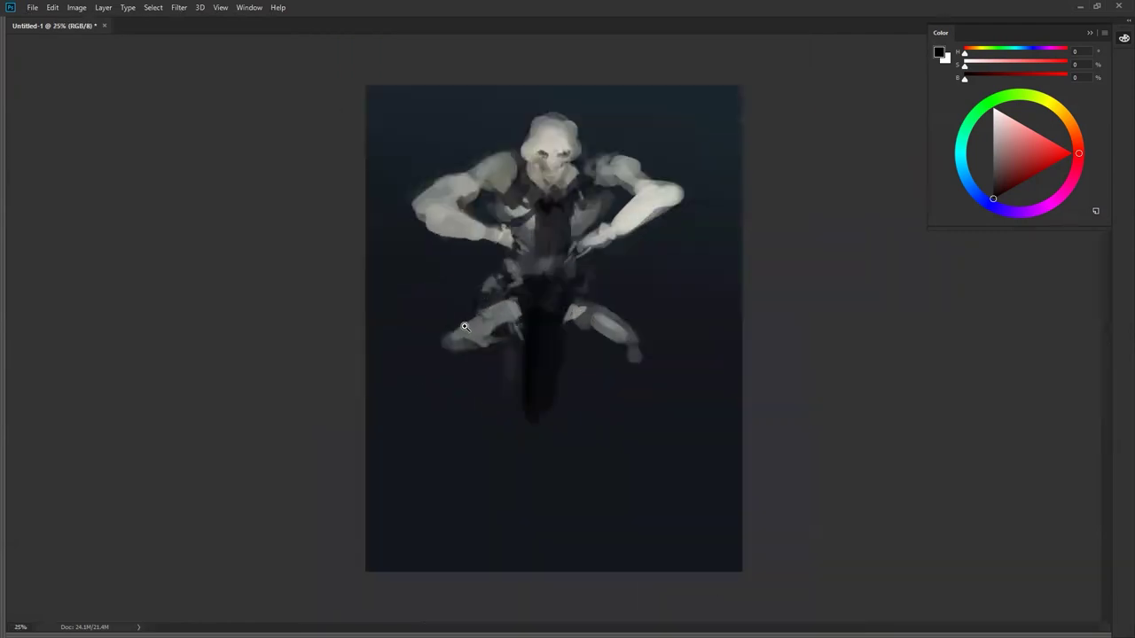
{"action": "scroll", "coordinate": [553, 236], "scroll_direction": "up", "scroll_amount": 1}
{"action": "left_click", "coordinate": [553, 67], "text": "alt"}
{"action": "mouse_move", "coordinate": [546, 270]}
{"action": "left_mouse_down"}
{"action": "mouse_move", "coordinate": [525, 237]}
{"action": "mouse_move", "coordinate": [567, 273]}
{"action": "mouse_move", "coordinate": [517, 255]}
{"action": "mouse_move", "coordinate": [554, 253]}
{"action": "mouse_move", "coordinate": [528, 270]}
{"action": "mouse_move", "coordinate": [564, 260]}
{"action": "mouse_move", "coordinate": [541, 255]}
{"action": "mouse_move", "coordinate": [603, 287]}
{"action": "mouse_move", "coordinate": [578, 277]}
{"action": "mouse_move", "coordinate": [536, 288]}
{"action": "mouse_move", "coordinate": [568, 300]}
{"action": "mouse_move", "coordinate": [558, 294]}
{"action": "mouse_move", "coordinate": [588, 277]}
{"action": "mouse_move", "coordinate": [545, 295]}
{"action": "mouse_move", "coordinate": [546, 277]}
{"action": "mouse_move", "coordinate": [552, 287]}
{"action": "mouse_move", "coordinate": [535, 276]}
{"action": "mouse_move", "coordinate": [577, 282]}
{"action": "left_mouse_up"}
{"action": "key", "text": "ctrl+z"}
{"action": "key", "text": "["}
{"action": "key", "text": "["}
{"action": "key", "text": "ctrl+shift+h"}
Step: Mark the second skull's eye sockets in black and model its brow with sampled light grey
{"action": "key", "text": "d"}
{"action": "left_click", "coordinate": [565, 257], "text": "alt"}
{"action": "key", "text": "d"}
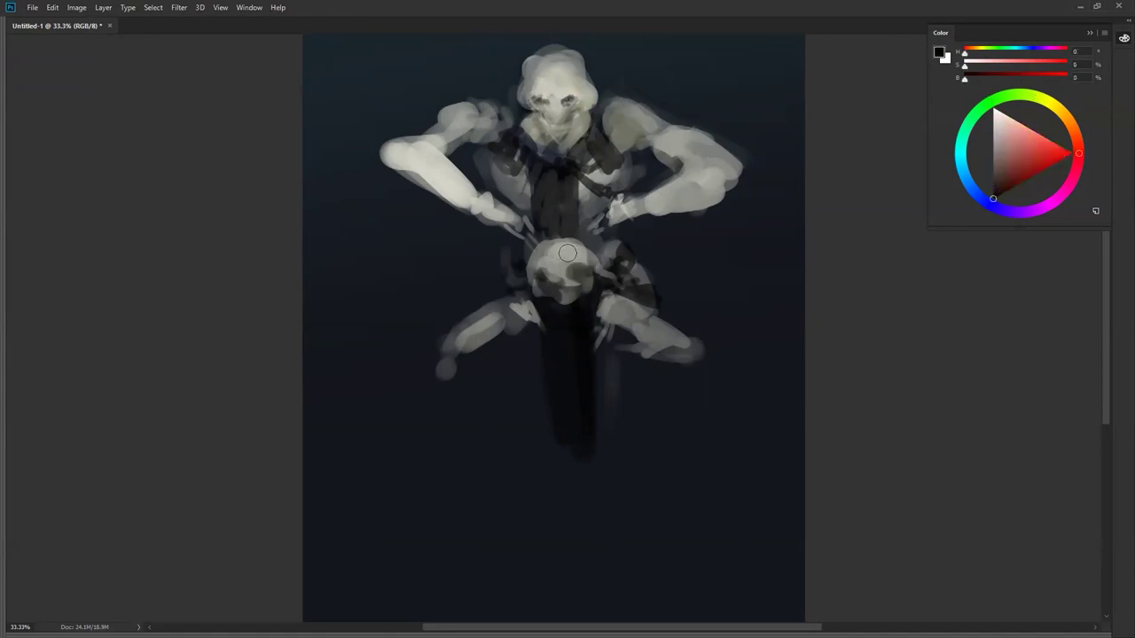
{"action": "left_click", "coordinate": [578, 254], "text": "alt"}
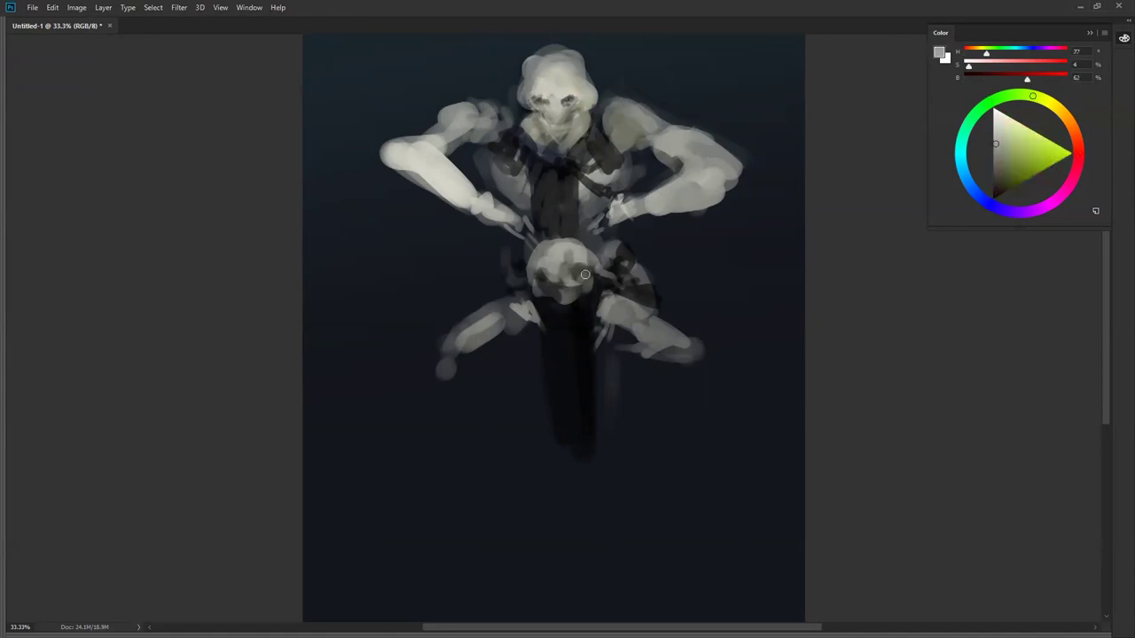
Step: Add grey strokes along the sides and beneath the jaw of the second skull
{"action": "left_click_drag", "start_coordinate": [524, 285], "coordinate": [539, 311]}
{"action": "mouse_move", "coordinate": [596, 287]}
{"action": "left_mouse_down"}
{"action": "mouse_move", "coordinate": [603, 279]}
{"action": "mouse_move", "coordinate": [597, 295]}
{"action": "left_mouse_up"}
{"action": "mouse_move", "coordinate": [546, 301]}
{"action": "left_mouse_down"}
{"action": "mouse_move", "coordinate": [555, 311]}
{"action": "mouse_move", "coordinate": [544, 330]}
{"action": "mouse_move", "coordinate": [564, 295]}
{"action": "mouse_move", "coordinate": [579, 308]}
{"action": "left_mouse_up"}
Step: Refine the second skull's forehead, eye sockets and nose with black and sampled greys, varying the brush size
{"action": "key", "text": "d"}
{"action": "key", "text": "]"}
{"action": "key", "text": "]"}
{"action": "key", "text": "]"}
{"action": "left_click", "coordinate": [576, 274], "text": "alt"}
{"action": "left_click", "coordinate": [572, 258], "text": "alt"}
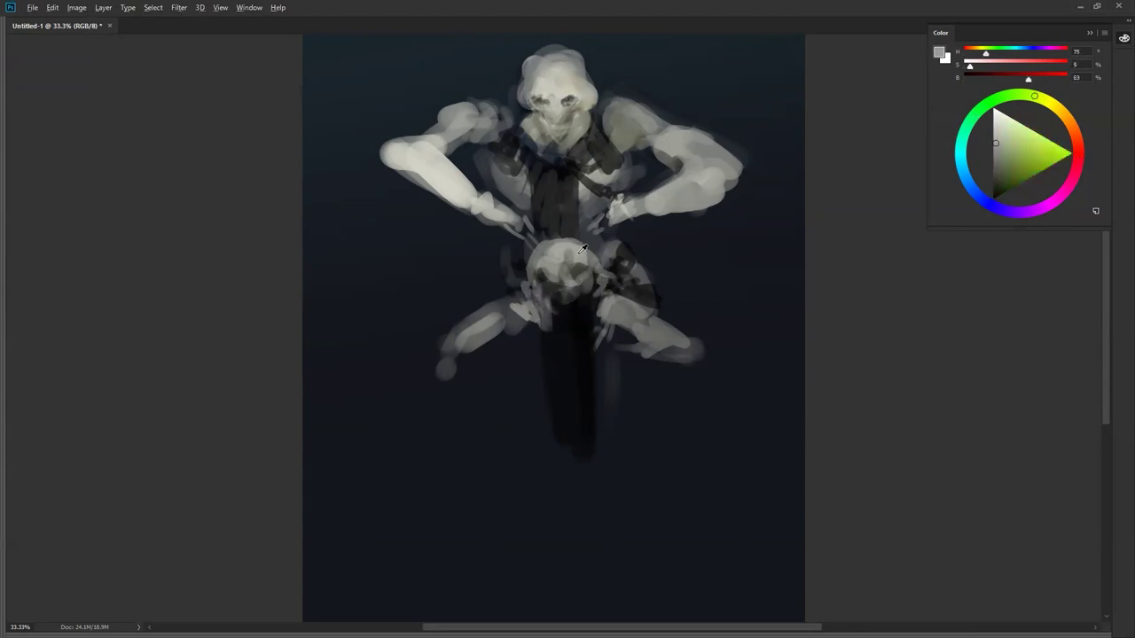
{"action": "key", "text": "["}
{"action": "key", "text": "["}
{"action": "key", "text": "["}
{"action": "key", "text": "d"}
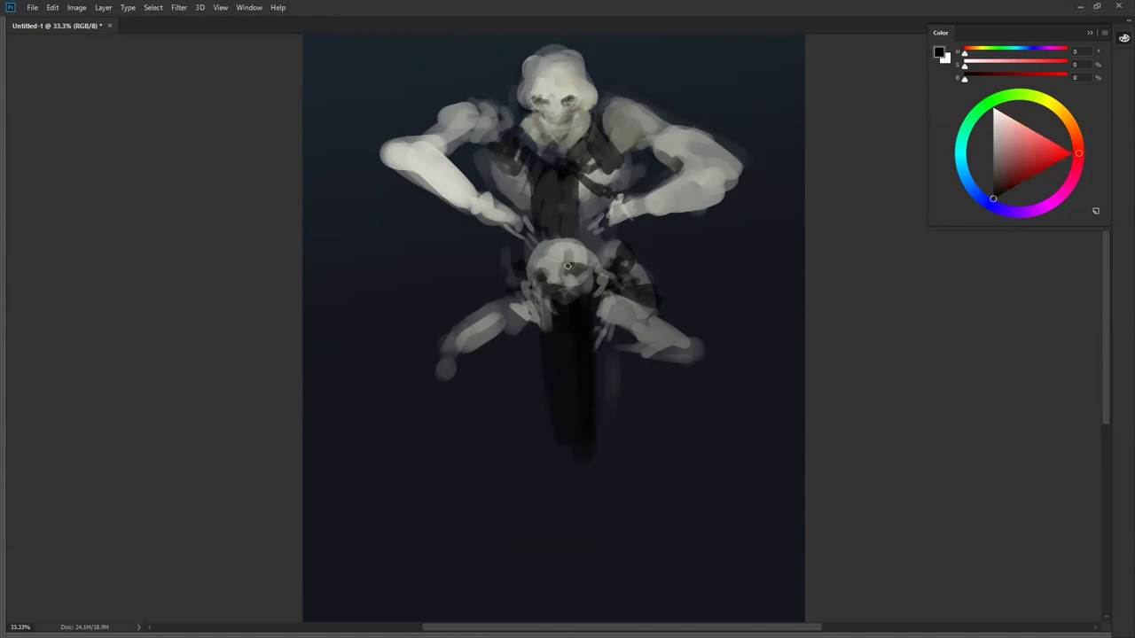
{"action": "left_click", "coordinate": [588, 280], "text": "alt"}
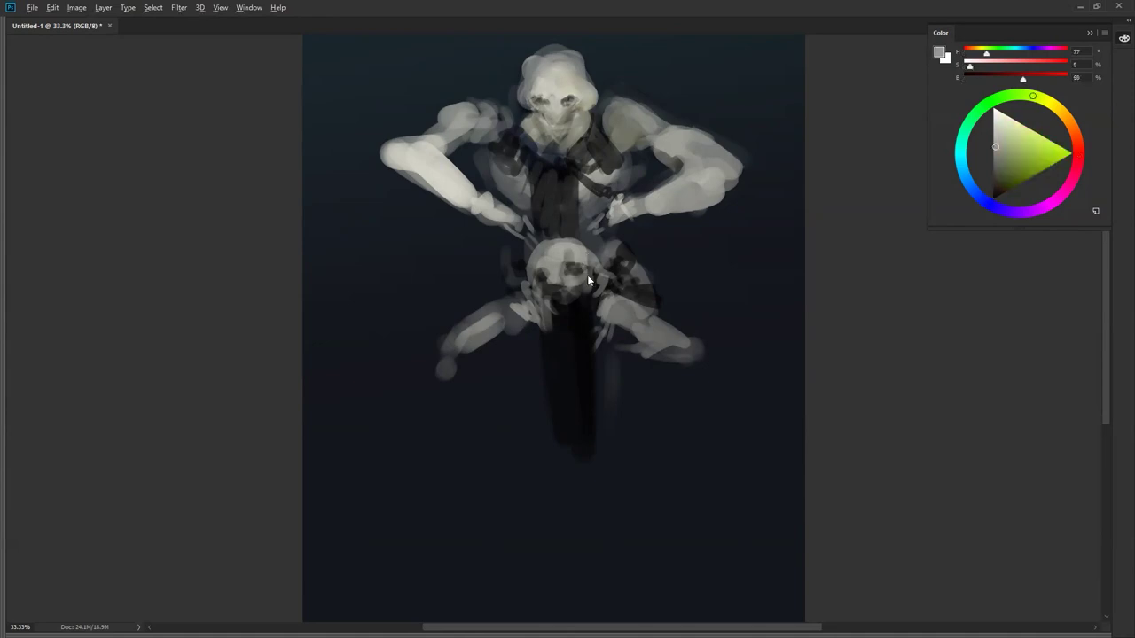
Step: Flip the canvas horizontally and paint another pair of grey limbs below the second skull, shading its jaw in black
{"action": "key", "text": "ctrl+shift+h"}
{"action": "mouse_move", "coordinate": [528, 308]}
{"action": "left_mouse_down"}
{"action": "mouse_move", "coordinate": [536, 340]}
{"action": "mouse_move", "coordinate": [562, 318]}
{"action": "mouse_move", "coordinate": [527, 329]}
{"action": "mouse_move", "coordinate": [543, 336]}
{"action": "mouse_move", "coordinate": [520, 316]}
{"action": "mouse_move", "coordinate": [498, 369]}
{"action": "mouse_move", "coordinate": [514, 345]}
{"action": "mouse_move", "coordinate": [487, 381]}
{"action": "left_mouse_up"}
{"action": "mouse_move", "coordinate": [572, 353]}
{"action": "left_mouse_down"}
{"action": "mouse_move", "coordinate": [573, 329]}
{"action": "mouse_move", "coordinate": [570, 367]}
{"action": "mouse_move", "coordinate": [626, 390]}
{"action": "left_mouse_up"}
{"action": "mouse_move", "coordinate": [520, 339]}
{"action": "left_mouse_down"}
{"action": "mouse_move", "coordinate": [517, 400]}
{"action": "mouse_move", "coordinate": [502, 414]}
{"action": "mouse_move", "coordinate": [545, 418]}
{"action": "left_mouse_up"}
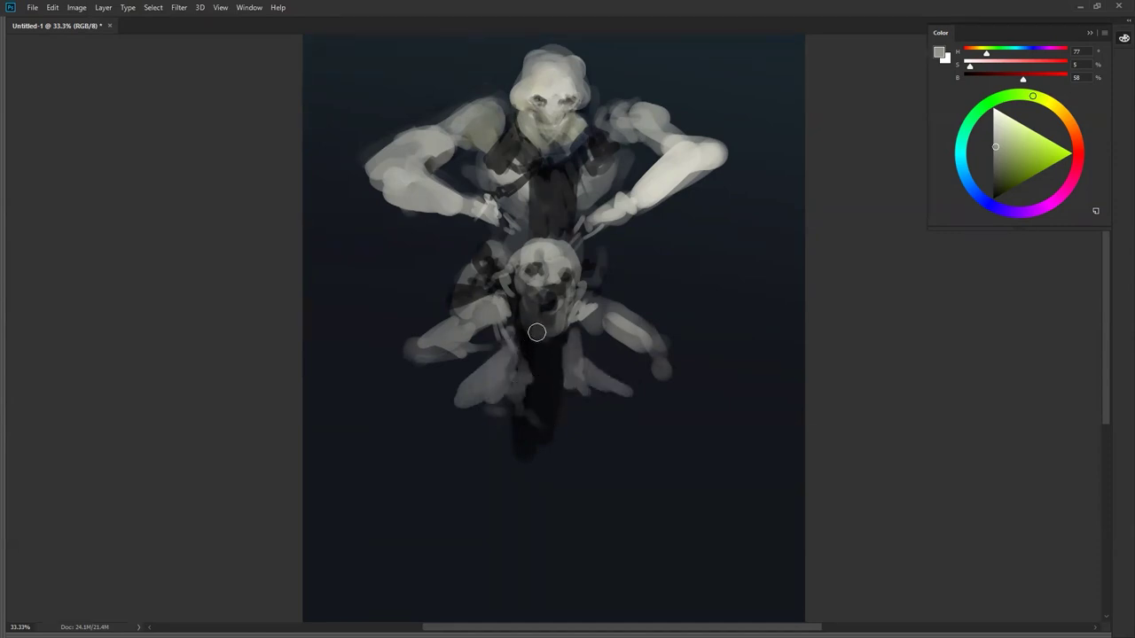
{"action": "key", "text": "d"}
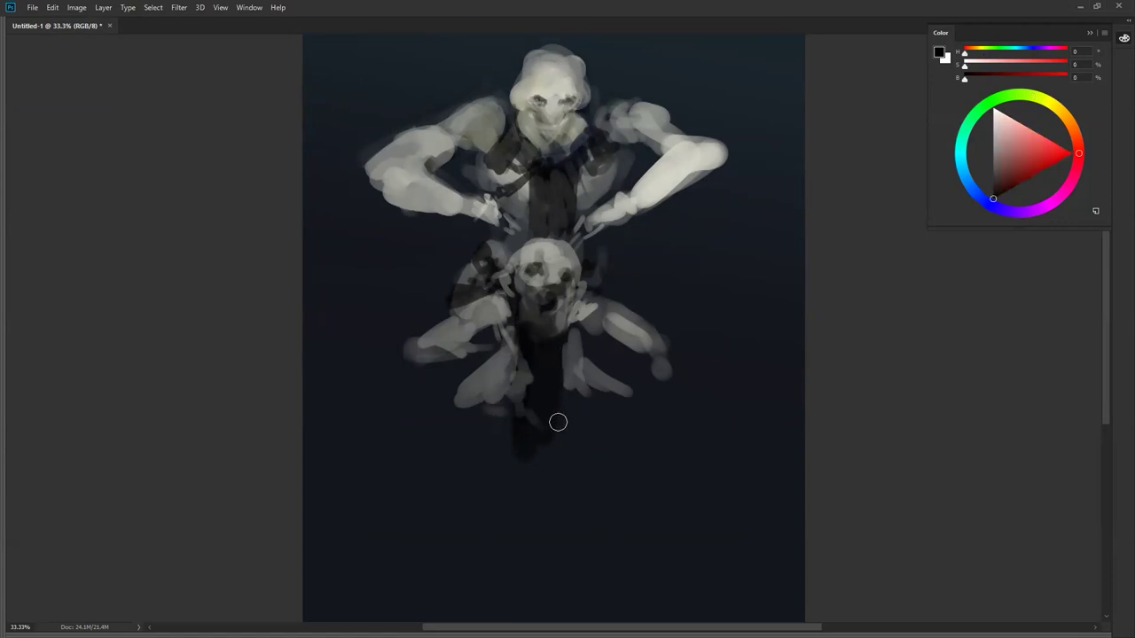
Step: Paint over the grey upper limbs on both sides of the second skull with broad black strokes, varying the brush size
{"action": "left_click", "coordinate": [600, 393], "text": "alt"}
{"action": "left_click", "coordinate": [601, 393]}
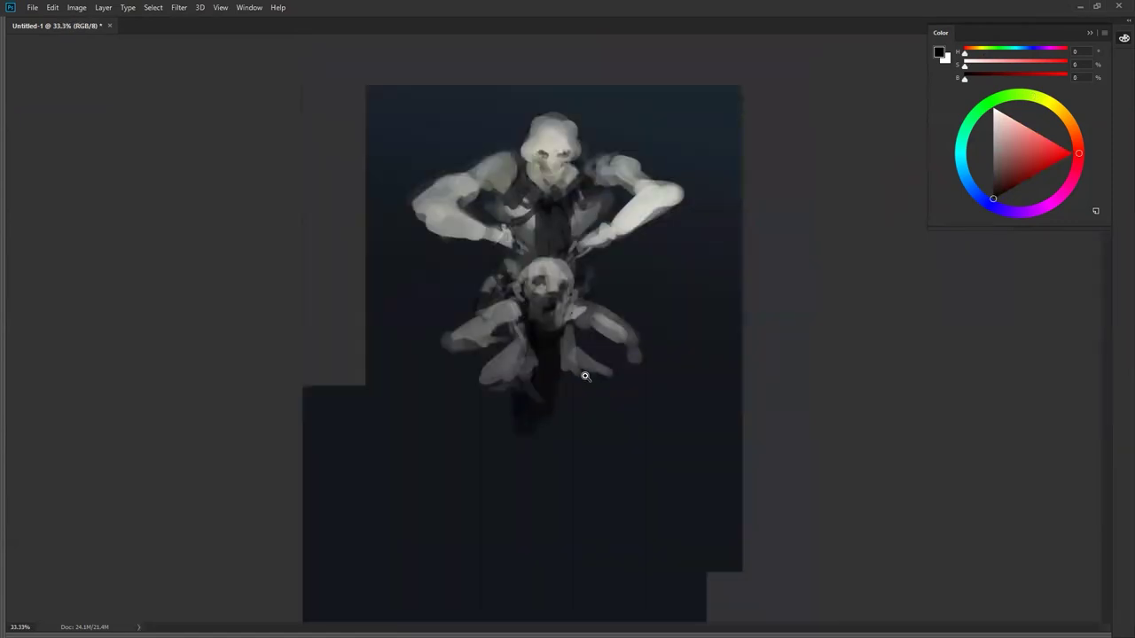
{"action": "mouse_move", "coordinate": [482, 280]}
{"action": "left_mouse_down"}
{"action": "mouse_move", "coordinate": [502, 309]}
{"action": "mouse_move", "coordinate": [482, 325]}
{"action": "mouse_move", "coordinate": [467, 320]}
{"action": "mouse_move", "coordinate": [465, 293]}
{"action": "mouse_move", "coordinate": [485, 317]}
{"action": "mouse_move", "coordinate": [478, 331]}
{"action": "mouse_move", "coordinate": [472, 256]}
{"action": "mouse_move", "coordinate": [447, 314]}
{"action": "mouse_move", "coordinate": [432, 278]}
{"action": "mouse_move", "coordinate": [403, 292]}
{"action": "left_mouse_up"}
{"action": "key", "text": "bracketright"}
{"action": "key", "text": "bracketright"}
{"action": "key", "text": "bracketright"}
{"action": "key", "text": "bracketright"}
{"action": "key", "text": "bracketleft"}
{"action": "key", "text": "bracketleft"}
{"action": "key", "text": "bracketleft"}
{"action": "mouse_move", "coordinate": [599, 280]}
{"action": "left_mouse_down"}
{"action": "mouse_move", "coordinate": [583, 288]}
{"action": "mouse_move", "coordinate": [583, 324]}
{"action": "mouse_move", "coordinate": [630, 301]}
{"action": "mouse_move", "coordinate": [623, 284]}
{"action": "mouse_move", "coordinate": [639, 296]}
{"action": "mouse_move", "coordinate": [621, 331]}
{"action": "left_mouse_up"}
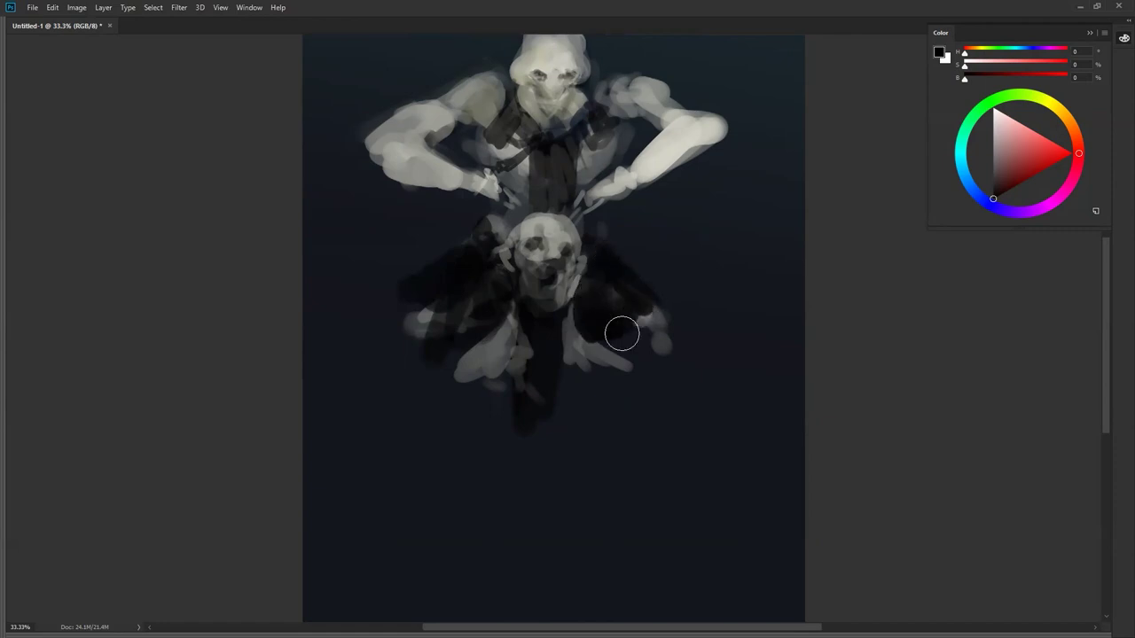
{"action": "mouse_move", "coordinate": [446, 309]}
{"action": "left_mouse_down"}
{"action": "mouse_move", "coordinate": [415, 316]}
{"action": "mouse_move", "coordinate": [422, 354]}
{"action": "mouse_move", "coordinate": [451, 354]}
{"action": "mouse_move", "coordinate": [410, 383]}
{"action": "left_mouse_up"}
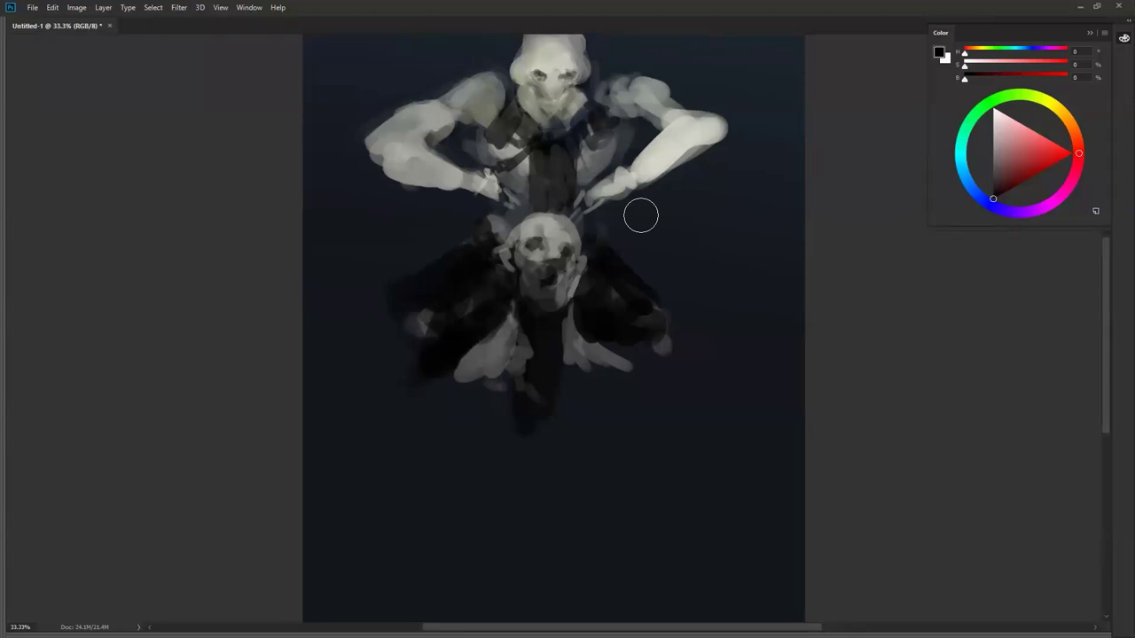
Step: Blend the dark mass beside the second skull with sampled dark grey and extend its ragged outer edge in black
{"action": "left_click", "coordinate": [456, 324]}
{"action": "left_click", "coordinate": [453, 344], "text": "alt"}
{"action": "left_click", "coordinate": [455, 269], "text": "alt"}
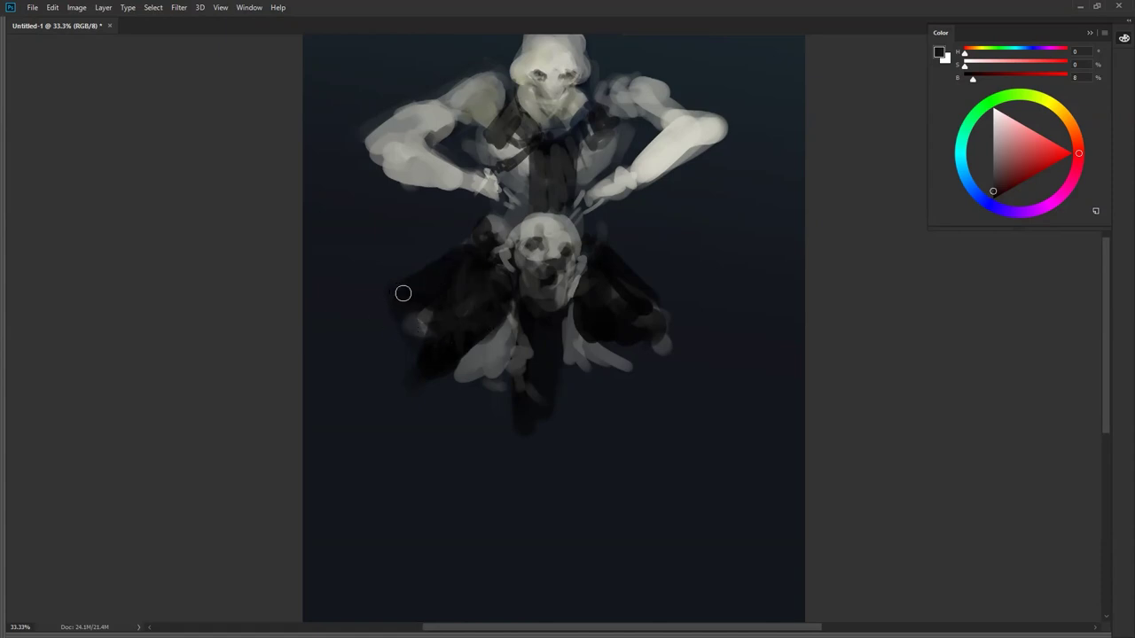
{"action": "key", "text": "["}
{"action": "key", "text": "["}
{"action": "key", "text": "d"}
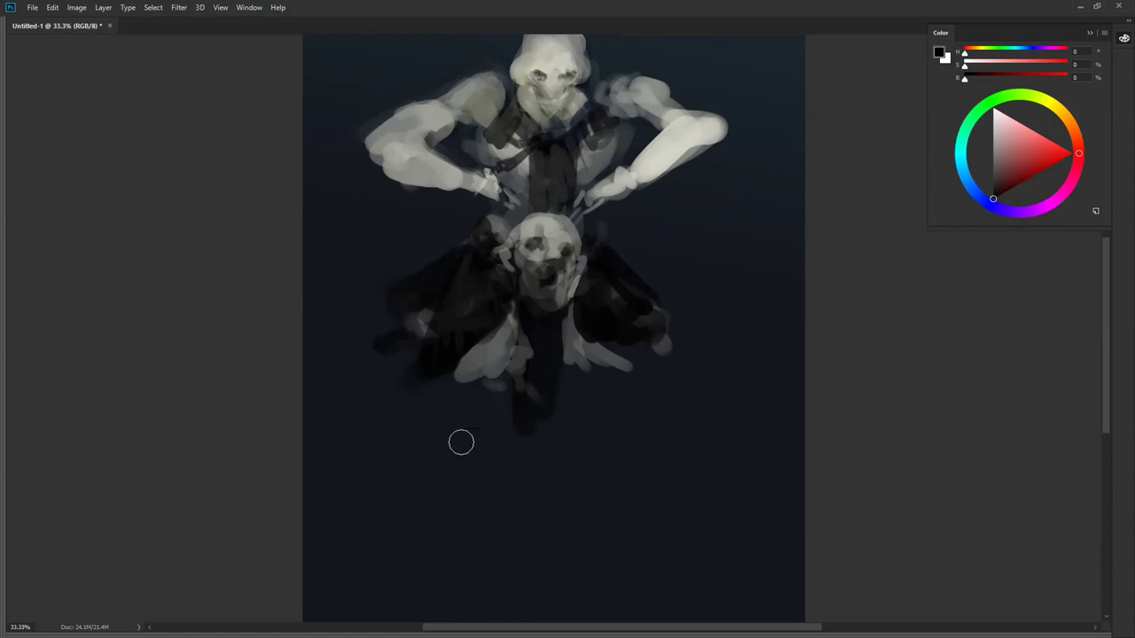
Step: Rework the limbs below the second skull into a grey neck, collarbones and broad shoulders using sampled greys
{"action": "left_click", "coordinate": [548, 229], "text": "alt"}
{"action": "mouse_move", "coordinate": [468, 383]}
{"action": "left_mouse_down"}
{"action": "mouse_move", "coordinate": [444, 399]}
{"action": "mouse_move", "coordinate": [466, 365]}
{"action": "mouse_move", "coordinate": [480, 366]}
{"action": "mouse_move", "coordinate": [460, 377]}
{"action": "mouse_move", "coordinate": [497, 353]}
{"action": "left_mouse_up"}
{"action": "mouse_move", "coordinate": [591, 351]}
{"action": "left_mouse_down"}
{"action": "mouse_move", "coordinate": [572, 381]}
{"action": "mouse_move", "coordinate": [594, 355]}
{"action": "mouse_move", "coordinate": [631, 387]}
{"action": "mouse_move", "coordinate": [609, 379]}
{"action": "mouse_move", "coordinate": [516, 409]}
{"action": "mouse_move", "coordinate": [505, 399]}
{"action": "mouse_move", "coordinate": [513, 381]}
{"action": "mouse_move", "coordinate": [532, 395]}
{"action": "mouse_move", "coordinate": [507, 399]}
{"action": "mouse_move", "coordinate": [527, 421]}
{"action": "left_mouse_up"}
{"action": "left_click", "coordinate": [517, 387], "text": "alt"}
{"action": "left_click_drag", "start_coordinate": [537, 376], "coordinate": [520, 323]}
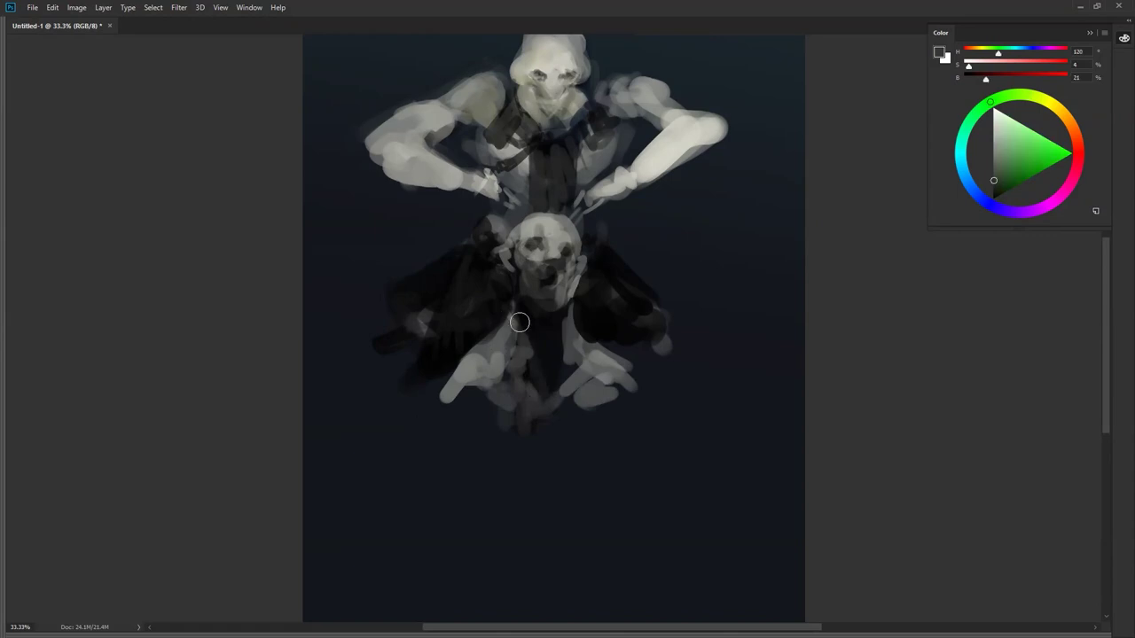
{"action": "left_click", "coordinate": [616, 354], "text": "alt"}
{"action": "mouse_move", "coordinate": [532, 404]}
{"action": "left_mouse_down"}
{"action": "mouse_move", "coordinate": [492, 396]}
{"action": "mouse_move", "coordinate": [577, 396]}
{"action": "mouse_move", "coordinate": [503, 361]}
{"action": "mouse_move", "coordinate": [516, 347]}
{"action": "mouse_move", "coordinate": [533, 383]}
{"action": "mouse_move", "coordinate": [526, 355]}
{"action": "mouse_move", "coordinate": [580, 352]}
{"action": "mouse_move", "coordinate": [568, 368]}
{"action": "mouse_move", "coordinate": [552, 360]}
{"action": "mouse_move", "coordinate": [557, 376]}
{"action": "mouse_move", "coordinate": [571, 360]}
{"action": "mouse_move", "coordinate": [549, 361]}
{"action": "mouse_move", "coordinate": [532, 385]}
{"action": "mouse_move", "coordinate": [570, 370]}
{"action": "mouse_move", "coordinate": [531, 333]}
{"action": "mouse_move", "coordinate": [558, 358]}
{"action": "left_mouse_up"}
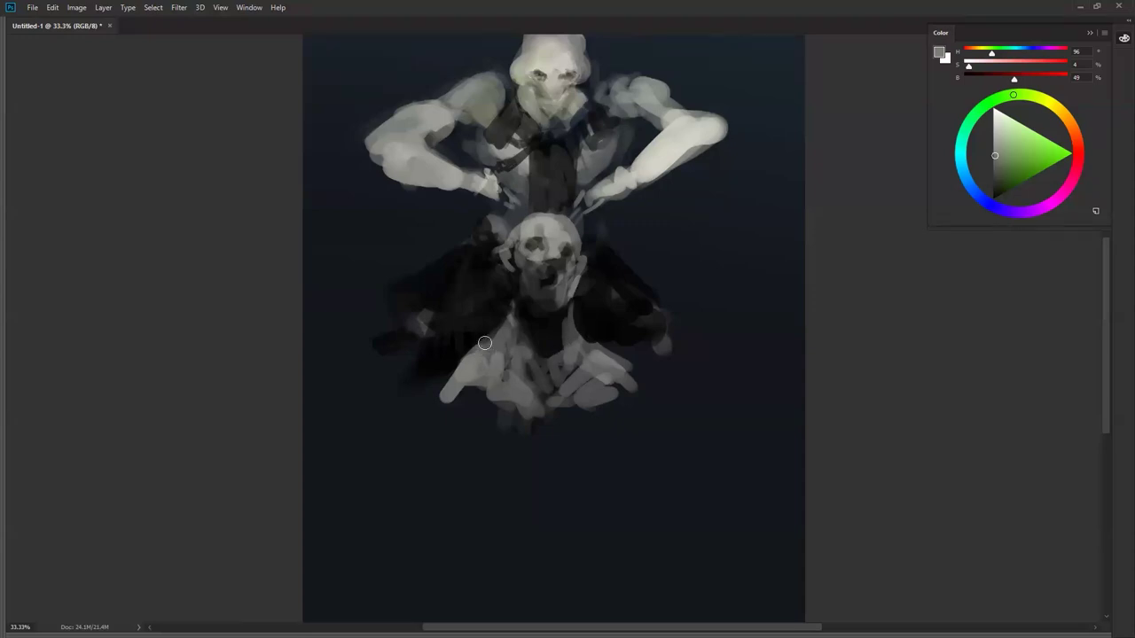
{"action": "mouse_move", "coordinate": [483, 378]}
{"action": "left_mouse_down"}
{"action": "mouse_move", "coordinate": [443, 420]}
{"action": "mouse_move", "coordinate": [475, 413]}
{"action": "mouse_move", "coordinate": [447, 415]}
{"action": "mouse_move", "coordinate": [453, 431]}
{"action": "mouse_move", "coordinate": [477, 417]}
{"action": "mouse_move", "coordinate": [529, 427]}
{"action": "mouse_move", "coordinate": [505, 413]}
{"action": "mouse_move", "coordinate": [572, 424]}
{"action": "mouse_move", "coordinate": [598, 394]}
{"action": "mouse_move", "coordinate": [554, 379]}
{"action": "mouse_move", "coordinate": [536, 402]}
{"action": "left_mouse_up"}
Step: Shape an open mouth and lower lip on the second skull, alternating black and sampled greys
{"action": "key", "text": "d"}
{"action": "mouse_move", "coordinate": [529, 317]}
{"action": "left_mouse_down"}
{"action": "mouse_move", "coordinate": [530, 347]}
{"action": "mouse_move", "coordinate": [561, 352]}
{"action": "mouse_move", "coordinate": [548, 357]}
{"action": "mouse_move", "coordinate": [568, 315]}
{"action": "mouse_move", "coordinate": [557, 340]}
{"action": "mouse_move", "coordinate": [525, 311]}
{"action": "mouse_move", "coordinate": [568, 254]}
{"action": "mouse_move", "coordinate": [537, 286]}
{"action": "left_mouse_up"}
{"action": "left_click", "coordinate": [559, 247], "text": "alt"}
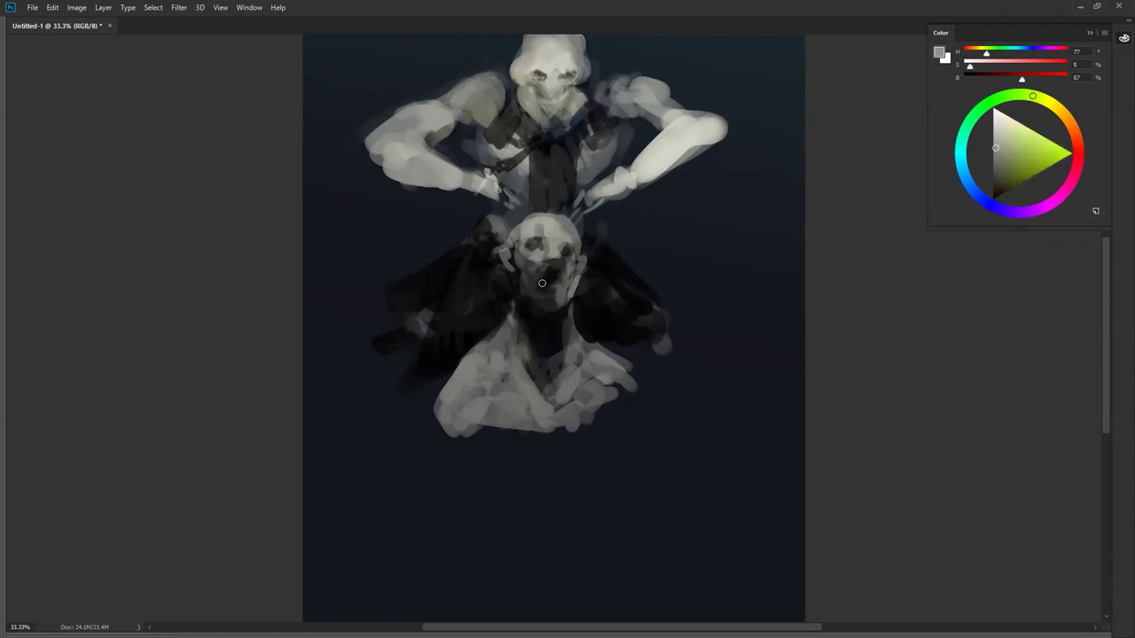
{"action": "key", "text": "d"}
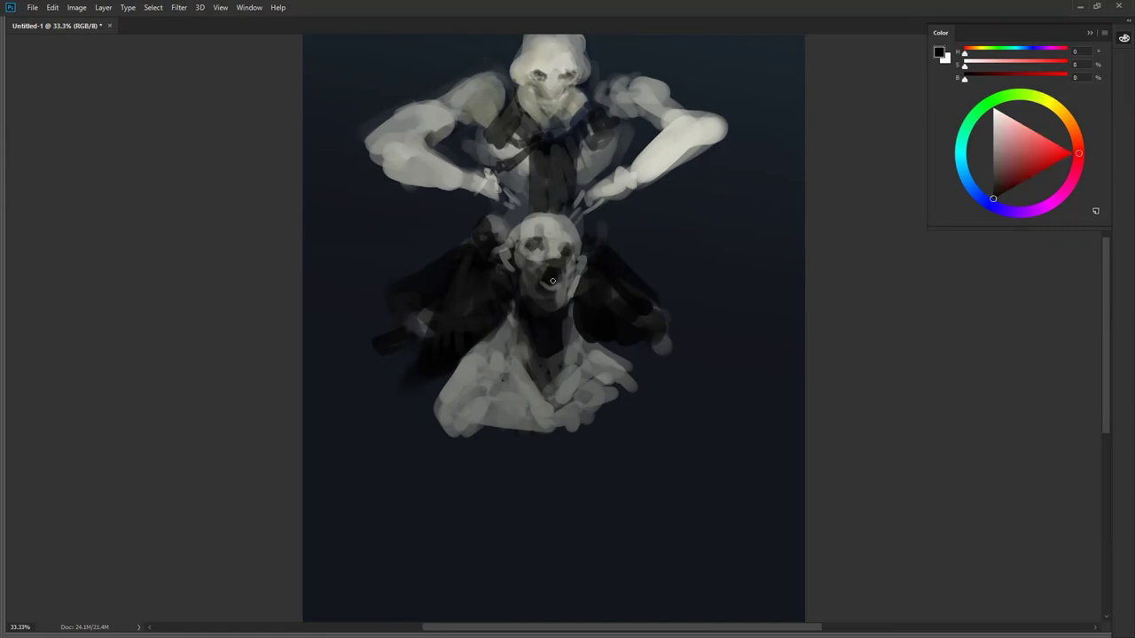
{"action": "left_click", "coordinate": [548, 270], "text": "alt"}
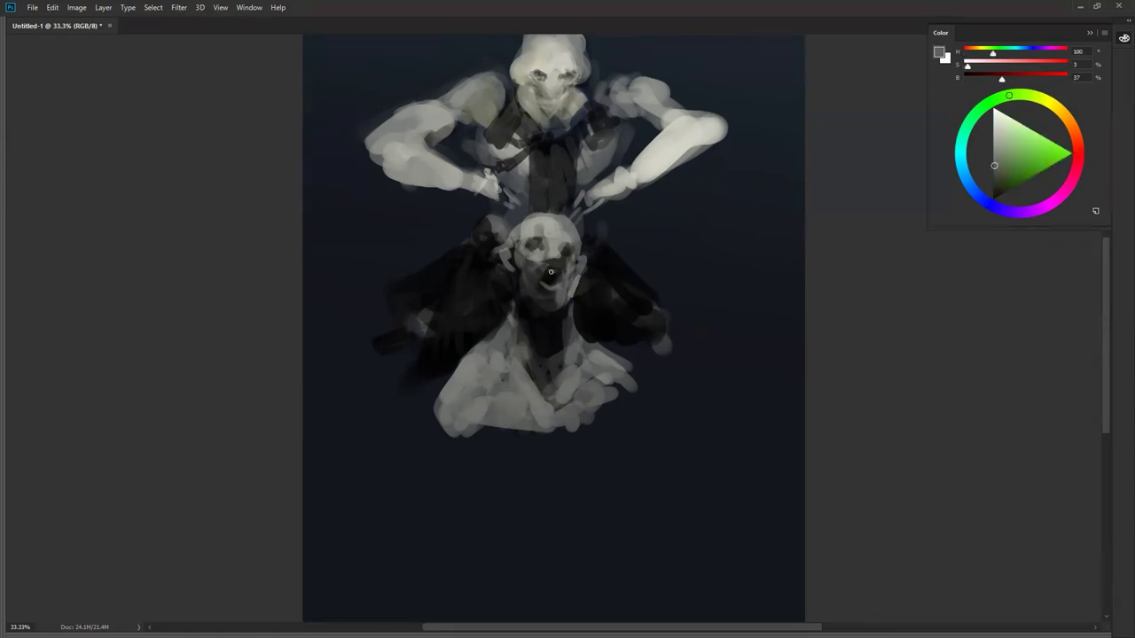
{"action": "key", "text": "d"}
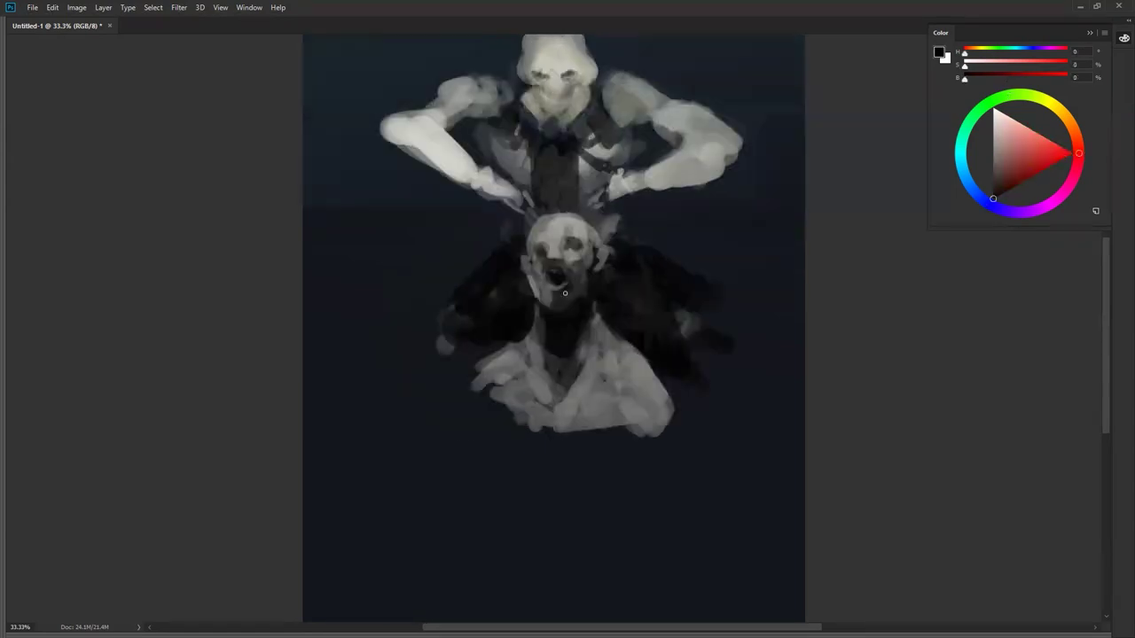
Step: Paint long grey curved limbs sweeping outward from both sides of the second skull's forehead with sampled greys, adjusting the brush size
{"action": "left_click", "coordinate": [530, 223], "text": "alt"}
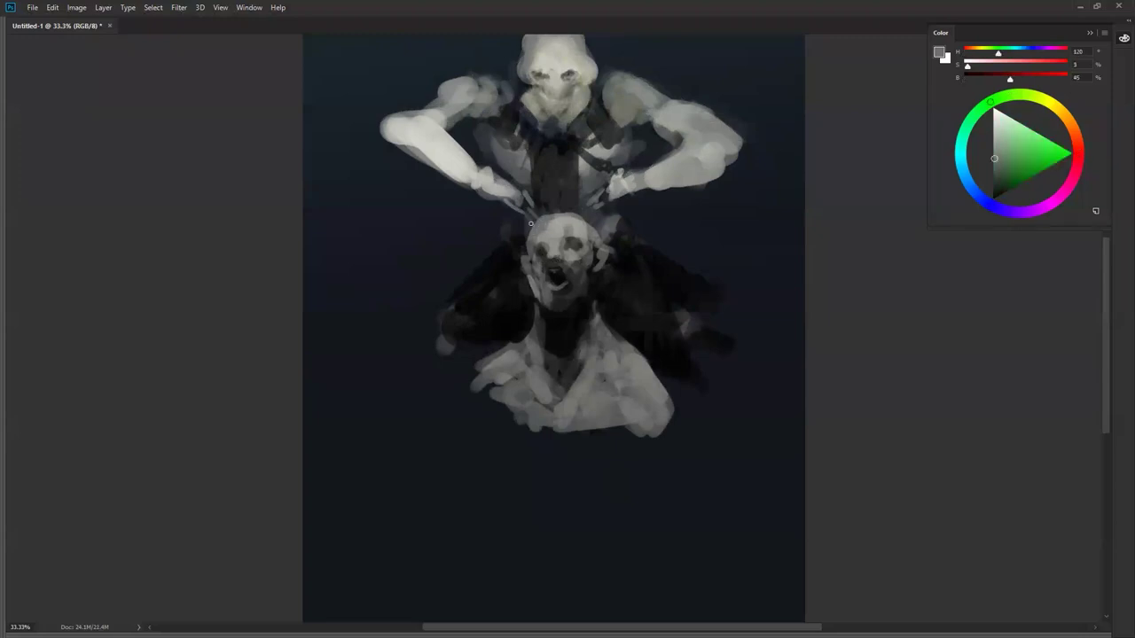
{"action": "mouse_move", "coordinate": [519, 238]}
{"action": "left_mouse_down"}
{"action": "mouse_move", "coordinate": [380, 230]}
{"action": "mouse_move", "coordinate": [369, 251]}
{"action": "mouse_move", "coordinate": [399, 263]}
{"action": "mouse_move", "coordinate": [505, 257]}
{"action": "mouse_move", "coordinate": [518, 245]}
{"action": "mouse_move", "coordinate": [402, 257]}
{"action": "mouse_move", "coordinate": [394, 248]}
{"action": "mouse_move", "coordinate": [427, 245]}
{"action": "mouse_move", "coordinate": [366, 235]}
{"action": "mouse_move", "coordinate": [395, 190]}
{"action": "left_mouse_up"}
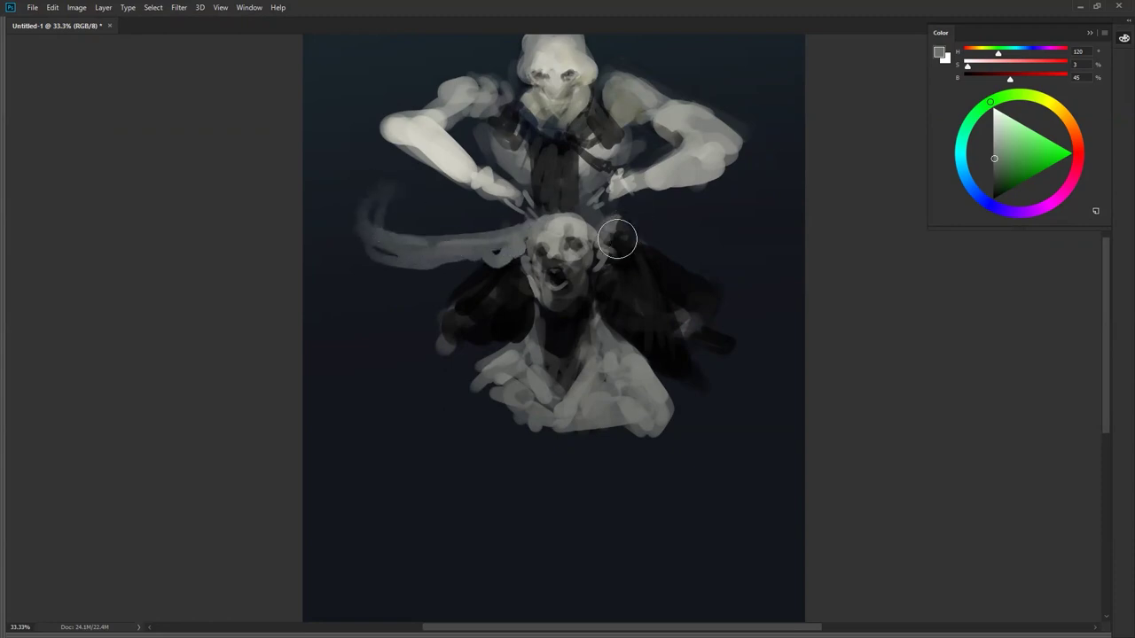
{"action": "left_click", "coordinate": [593, 234], "text": "alt"}
{"action": "mouse_move", "coordinate": [608, 241]}
{"action": "left_mouse_down"}
{"action": "mouse_move", "coordinate": [571, 227]}
{"action": "mouse_move", "coordinate": [696, 241]}
{"action": "mouse_move", "coordinate": [745, 225]}
{"action": "mouse_move", "coordinate": [655, 232]}
{"action": "mouse_move", "coordinate": [748, 209]}
{"action": "mouse_move", "coordinate": [725, 185]}
{"action": "mouse_move", "coordinate": [712, 192]}
{"action": "mouse_move", "coordinate": [728, 244]}
{"action": "mouse_move", "coordinate": [687, 242]}
{"action": "mouse_move", "coordinate": [716, 233]}
{"action": "mouse_move", "coordinate": [676, 244]}
{"action": "mouse_move", "coordinate": [691, 228]}
{"action": "mouse_move", "coordinate": [709, 237]}
{"action": "mouse_move", "coordinate": [709, 218]}
{"action": "mouse_move", "coordinate": [746, 215]}
{"action": "mouse_move", "coordinate": [659, 231]}
{"action": "mouse_move", "coordinate": [670, 235]}
{"action": "mouse_move", "coordinate": [495, 239]}
{"action": "mouse_move", "coordinate": [529, 233]}
{"action": "mouse_move", "coordinate": [509, 234]}
{"action": "mouse_move", "coordinate": [520, 228]}
{"action": "mouse_move", "coordinate": [522, 250]}
{"action": "mouse_move", "coordinate": [533, 226]}
{"action": "left_mouse_up"}
{"action": "key", "text": "ctrl+z"}
{"action": "key", "text": "["}
{"action": "key", "text": "["}
{"action": "key", "text": "["}
{"action": "key", "text": "["}
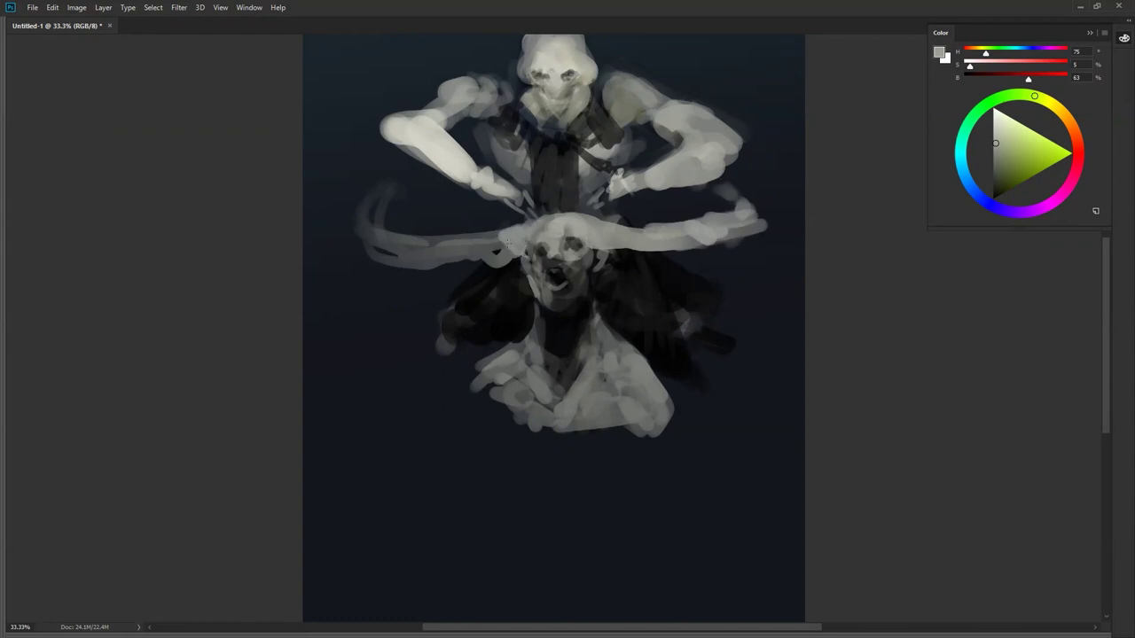
{"action": "left_click_drag", "start_coordinate": [468, 240], "coordinate": [387, 247]}
Step: Flip the canvas horizontally and darken the upper skull's mouth and cheeks with a sampled dark grey
{"action": "left_click", "coordinate": [618, 313], "text": "alt"}
{"action": "left_click", "coordinate": [620, 314], "text": "alt"}
{"action": "left_click", "coordinate": [621, 315], "text": "alt"}
{"action": "key", "text": "ctrl+shift+h"}
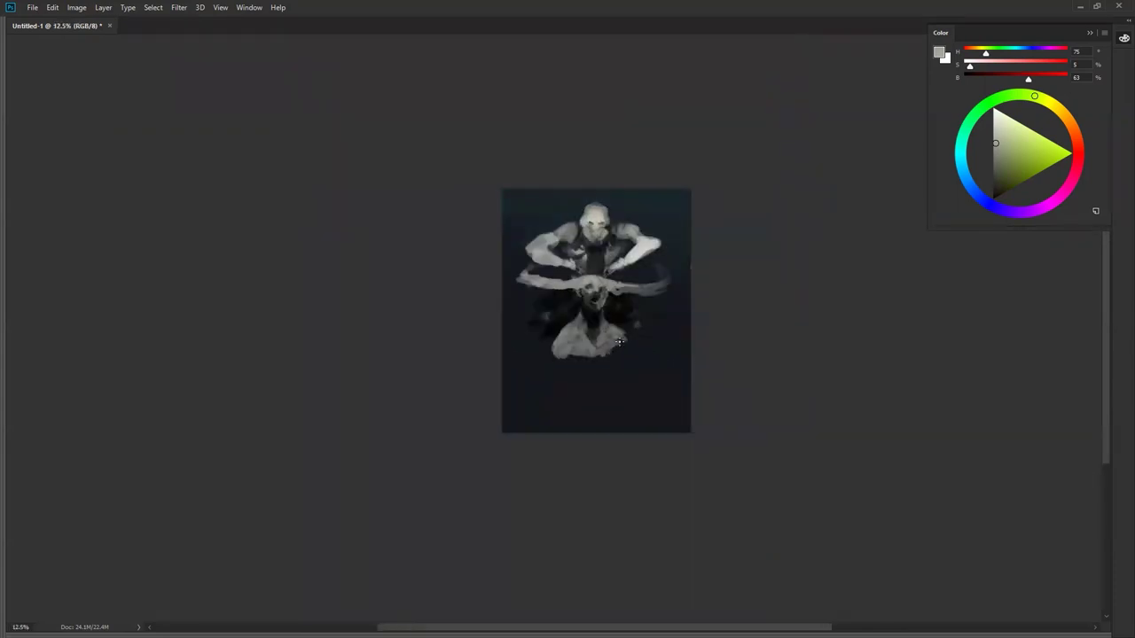
{"action": "scroll", "coordinate": [618, 319], "scroll_direction": "up", "scroll_amount": 2}
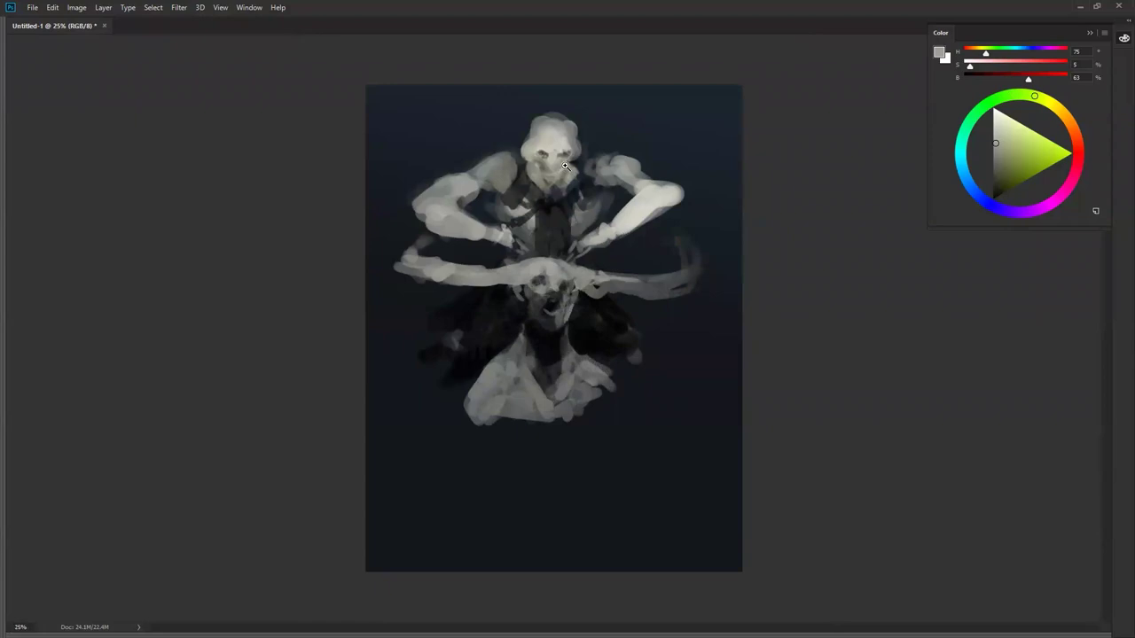
{"action": "scroll", "coordinate": [564, 165], "scroll_direction": "up", "scroll_amount": 1}
{"action": "left_click", "coordinate": [561, 309], "text": "alt"}
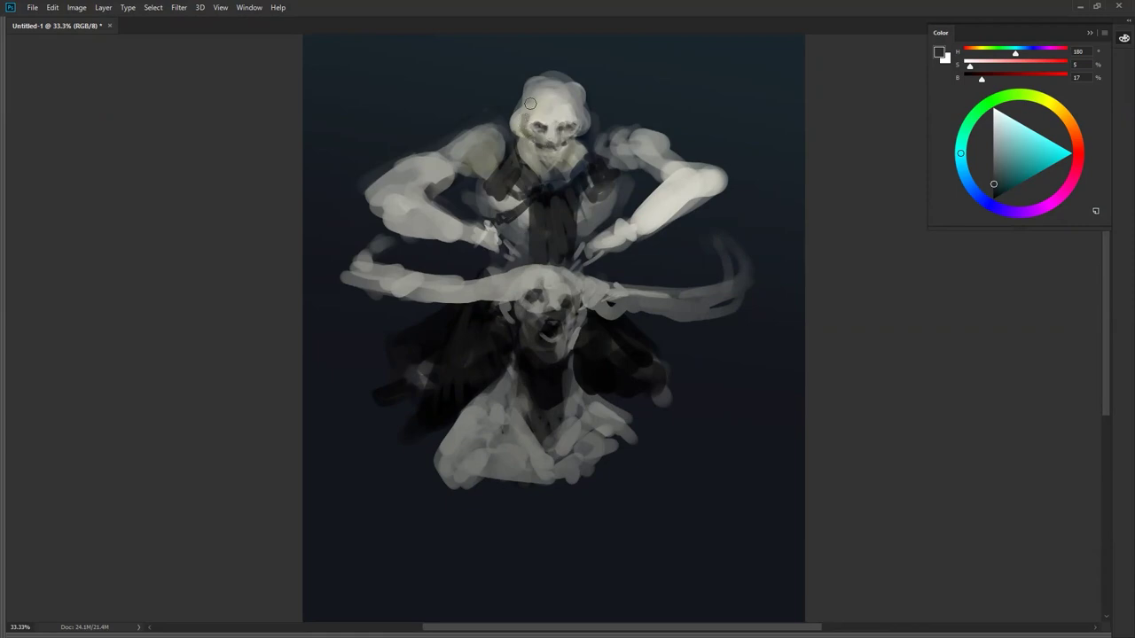
{"action": "mouse_move", "coordinate": [527, 151]}
{"action": "left_mouse_down"}
{"action": "mouse_move", "coordinate": [535, 169]}
{"action": "mouse_move", "coordinate": [531, 161]}
{"action": "mouse_move", "coordinate": [570, 162]}
{"action": "left_mouse_up"}
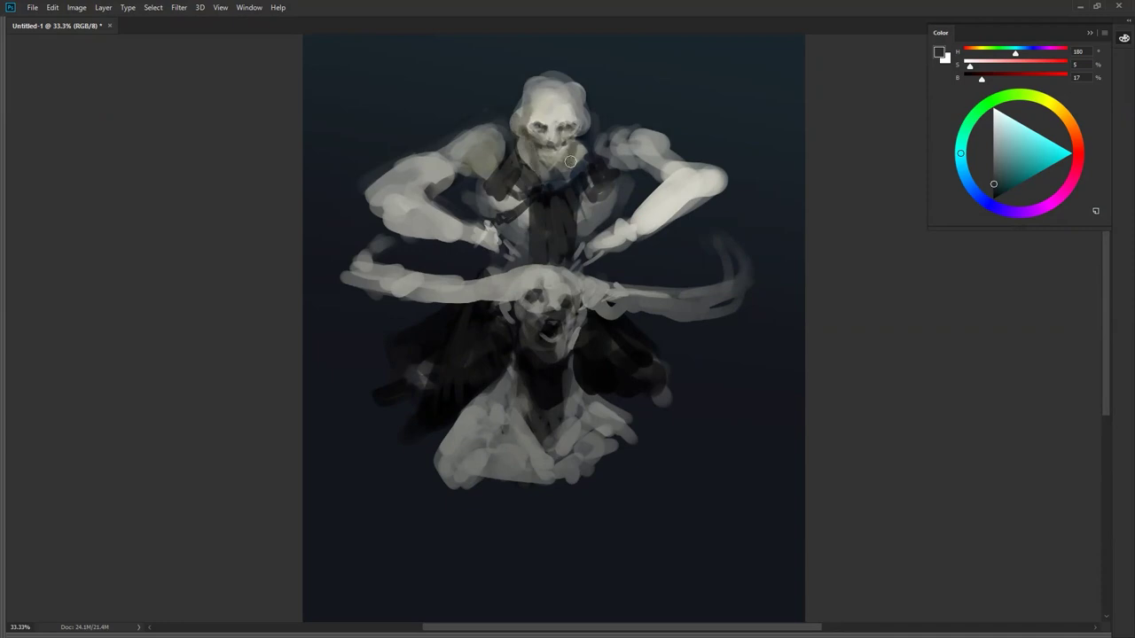
Step: Block in two tall vertical horns rising from the upper skull to the canvas edge in sampled mid grey
{"action": "left_click", "coordinate": [538, 76], "text": "alt"}
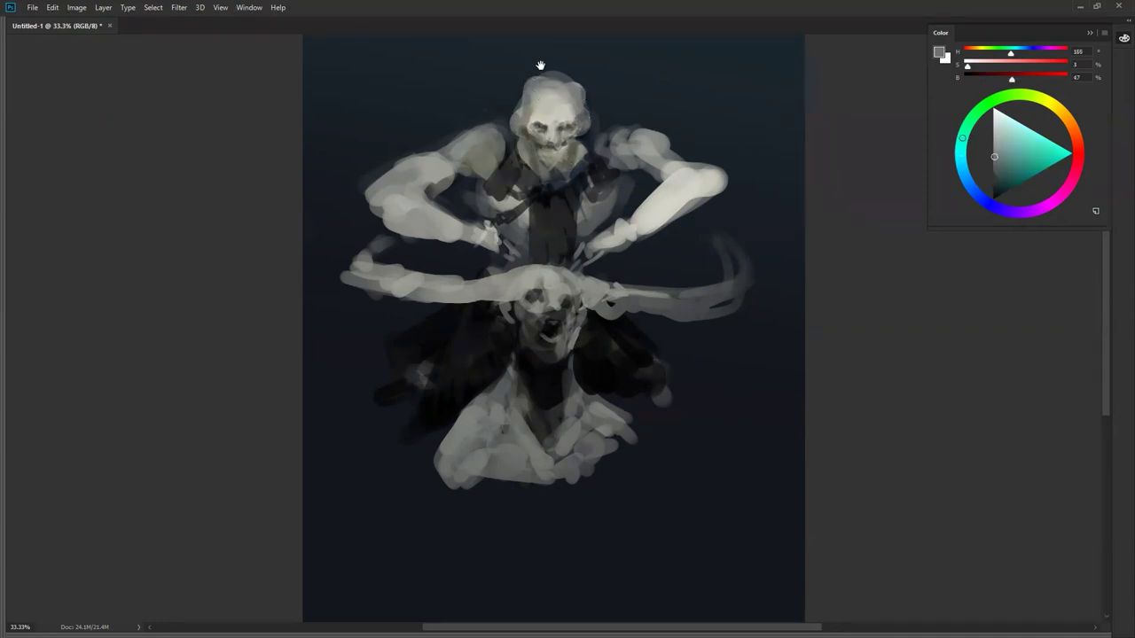
{"action": "left_click_drag", "start_coordinate": [539, 61], "coordinate": [531, 104]}
{"action": "left_click_drag", "start_coordinate": [527, 173], "coordinate": [528, 118]}
{"action": "left_click", "coordinate": [569, 162], "text": "alt"}
{"action": "mouse_move", "coordinate": [571, 164]}
{"action": "left_mouse_down"}
{"action": "mouse_move", "coordinate": [571, 85]}
{"action": "mouse_move", "coordinate": [575, 132]}
{"action": "left_mouse_up"}
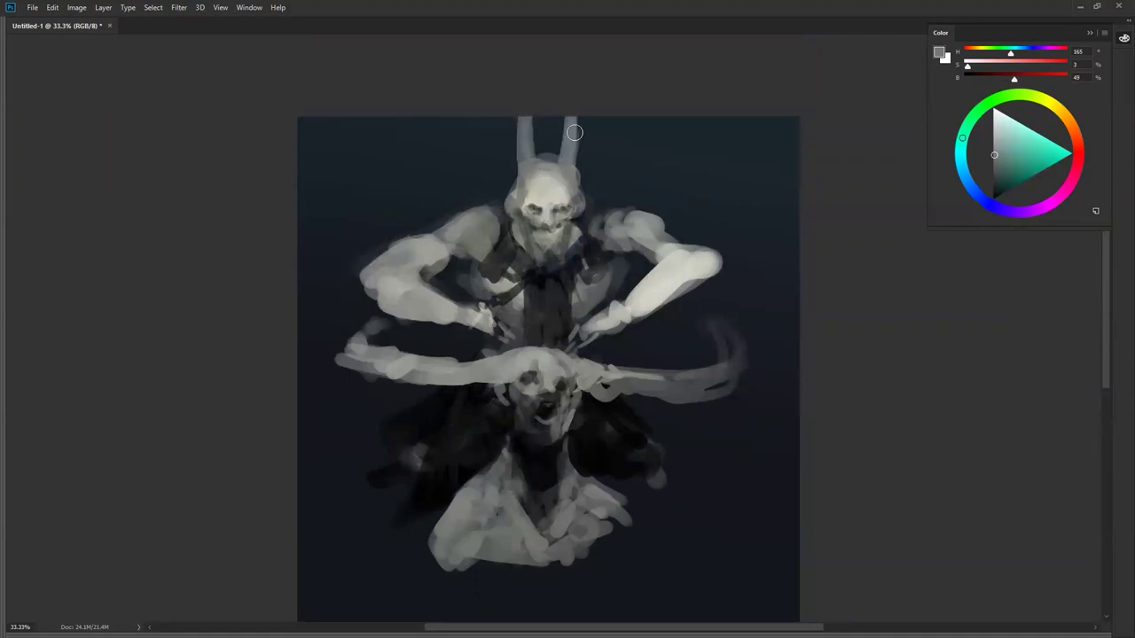
Step: Brighten both tall horns and blend their bases into the forehead with light grey sampled from the upper skull
{"action": "left_click", "coordinate": [555, 197], "text": "alt"}
{"action": "left_click_drag", "start_coordinate": [560, 186], "coordinate": [569, 164]}
{"action": "mouse_move", "coordinate": [572, 108]}
{"action": "left_mouse_down"}
{"action": "mouse_move", "coordinate": [567, 168]}
{"action": "mouse_move", "coordinate": [572, 120]}
{"action": "left_mouse_up"}
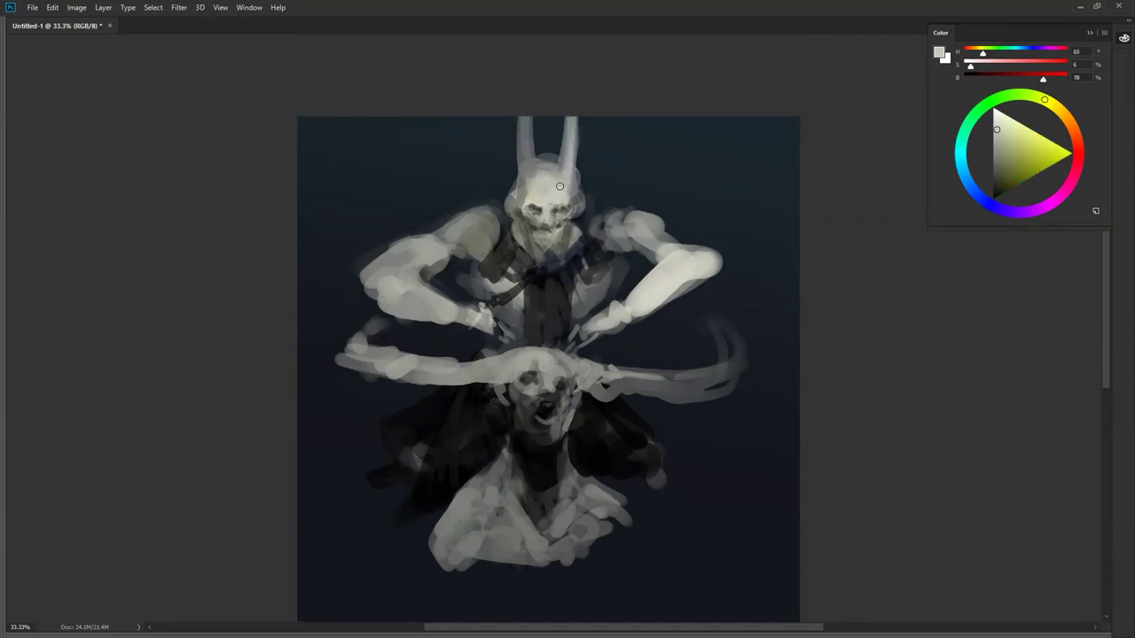
{"action": "left_click_drag", "start_coordinate": [526, 167], "coordinate": [522, 115]}
{"action": "mouse_move", "coordinate": [522, 115]}
{"action": "left_mouse_down"}
{"action": "mouse_move", "coordinate": [527, 180]}
{"action": "mouse_move", "coordinate": [523, 156]}
{"action": "mouse_move", "coordinate": [528, 182]}
{"action": "left_mouse_up"}
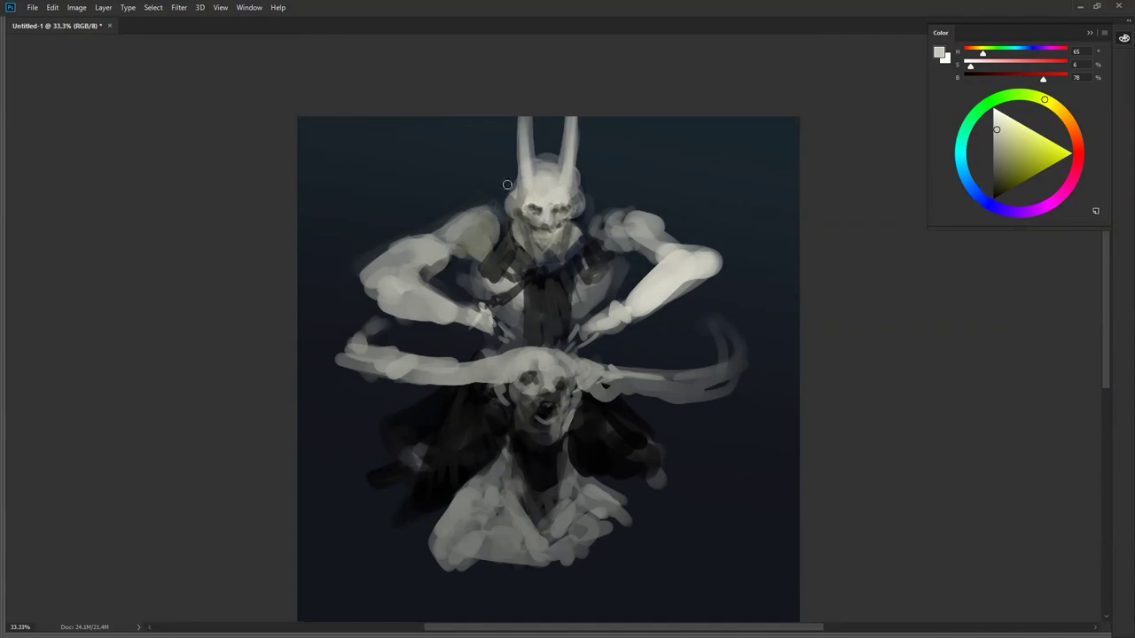
Step: Add a thin, curved grey horn on each side of the upper skull
{"action": "mouse_move", "coordinate": [508, 193]}
{"action": "left_mouse_down"}
{"action": "mouse_move", "coordinate": [485, 157]}
{"action": "mouse_move", "coordinate": [512, 204]}
{"action": "left_mouse_up"}
{"action": "left_click", "coordinate": [515, 195], "text": "alt"}
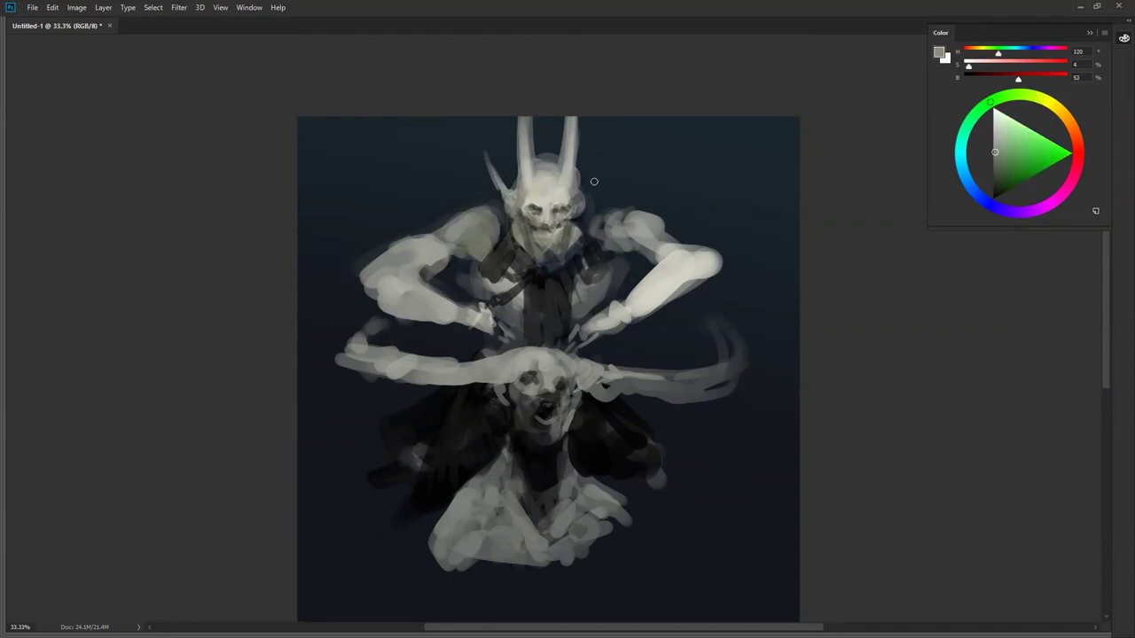
{"action": "left_click_drag", "start_coordinate": [580, 201], "coordinate": [603, 147]}
Step: Paint long black hair hanging down both sides of the horned skull over the torso
{"action": "key", "text": "d"}
{"action": "left_click_drag", "start_coordinate": [519, 177], "coordinate": [511, 277]}
{"action": "left_click_drag", "start_coordinate": [513, 199], "coordinate": [509, 307]}
{"action": "left_click_drag", "start_coordinate": [516, 266], "coordinate": [514, 308]}
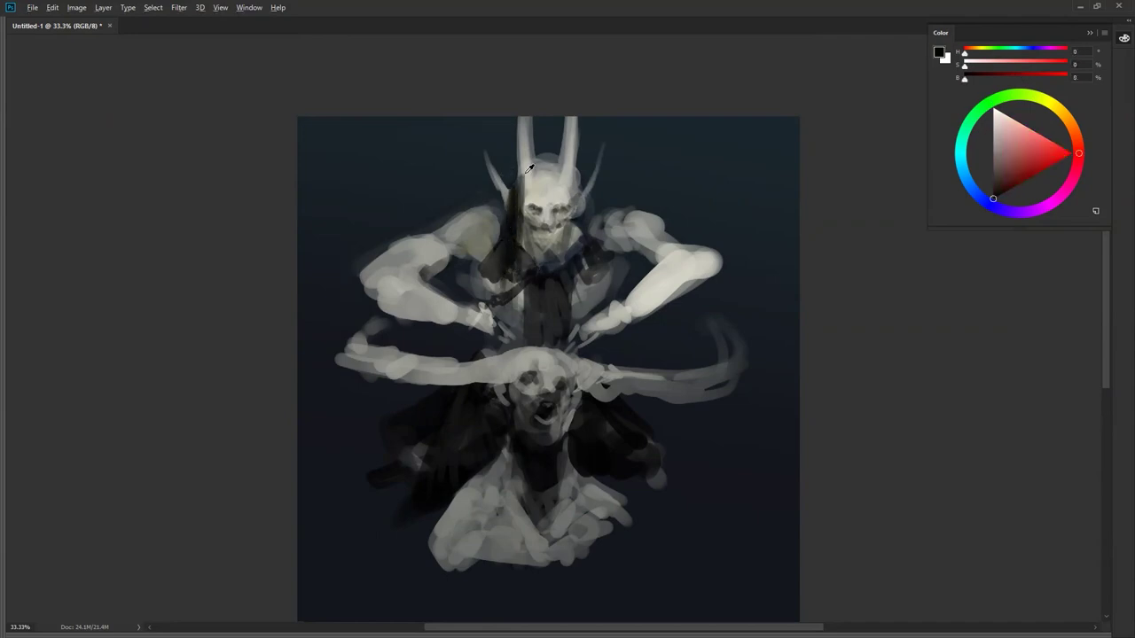
{"action": "left_click", "coordinate": [530, 169], "text": "alt"}
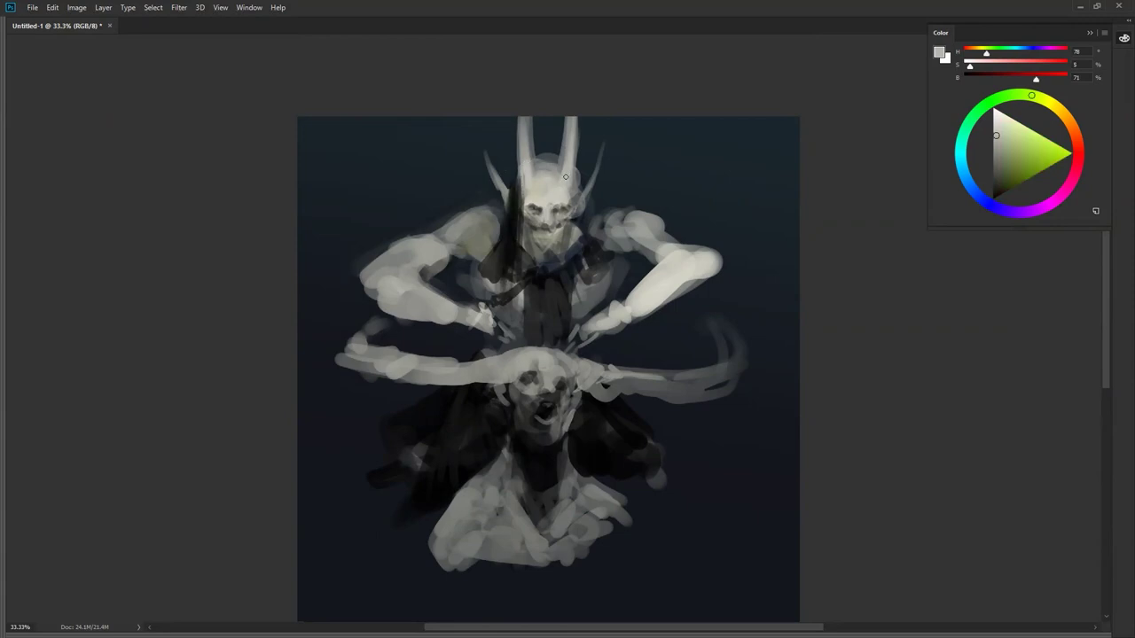
{"action": "key", "text": "d"}
{"action": "mouse_move", "coordinate": [574, 181]}
{"action": "left_mouse_down"}
{"action": "mouse_move", "coordinate": [569, 288]}
{"action": "mouse_move", "coordinate": [577, 215]}
{"action": "mouse_move", "coordinate": [587, 306]}
{"action": "left_mouse_up"}
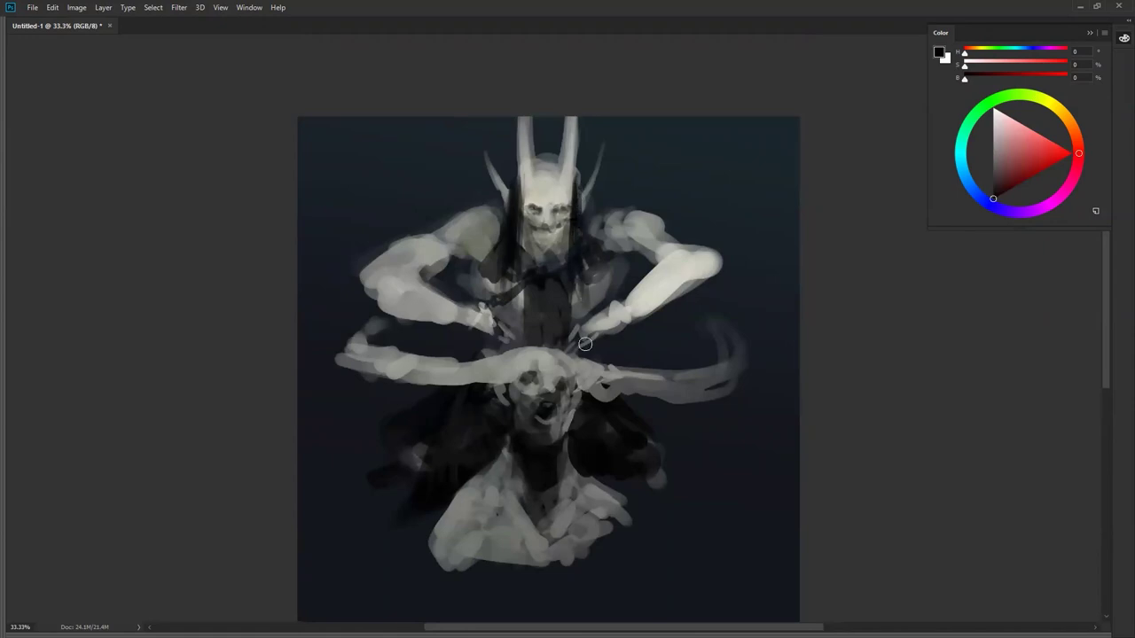
Step: Refine the horned skull's jaw and chin with sampled greys and define its mouth in black
{"action": "left_click", "coordinate": [619, 276], "text": "alt"}
{"action": "left_click", "coordinate": [619, 277], "text": "alt"}
{"action": "left_click", "coordinate": [615, 273]}
{"action": "left_click", "coordinate": [610, 266]}
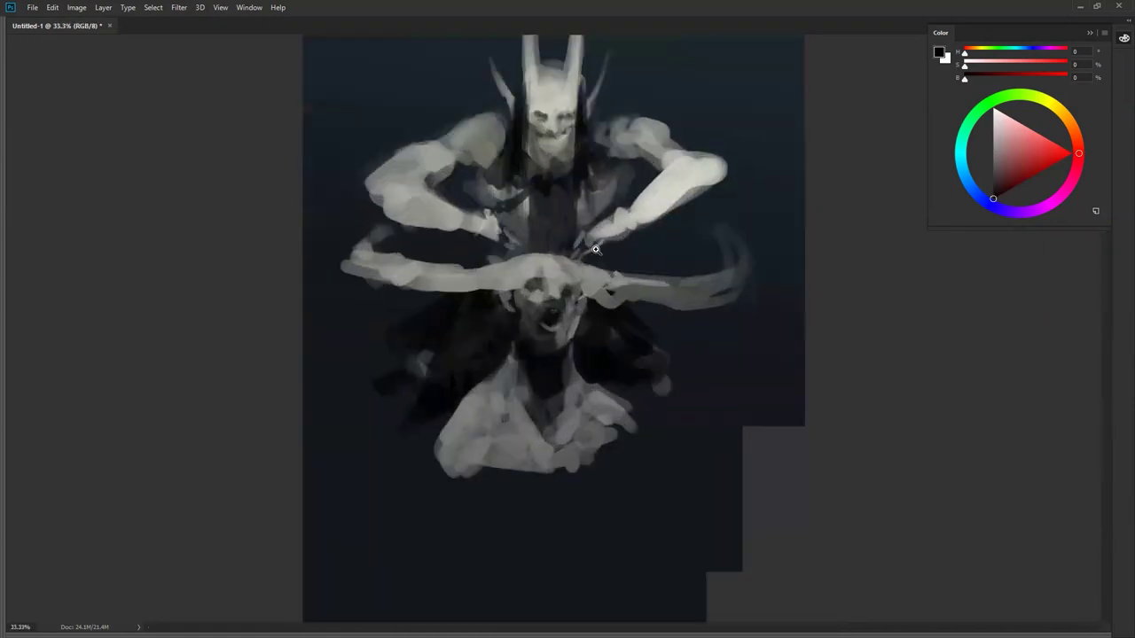
{"action": "left_click", "coordinate": [564, 145], "text": "alt"}
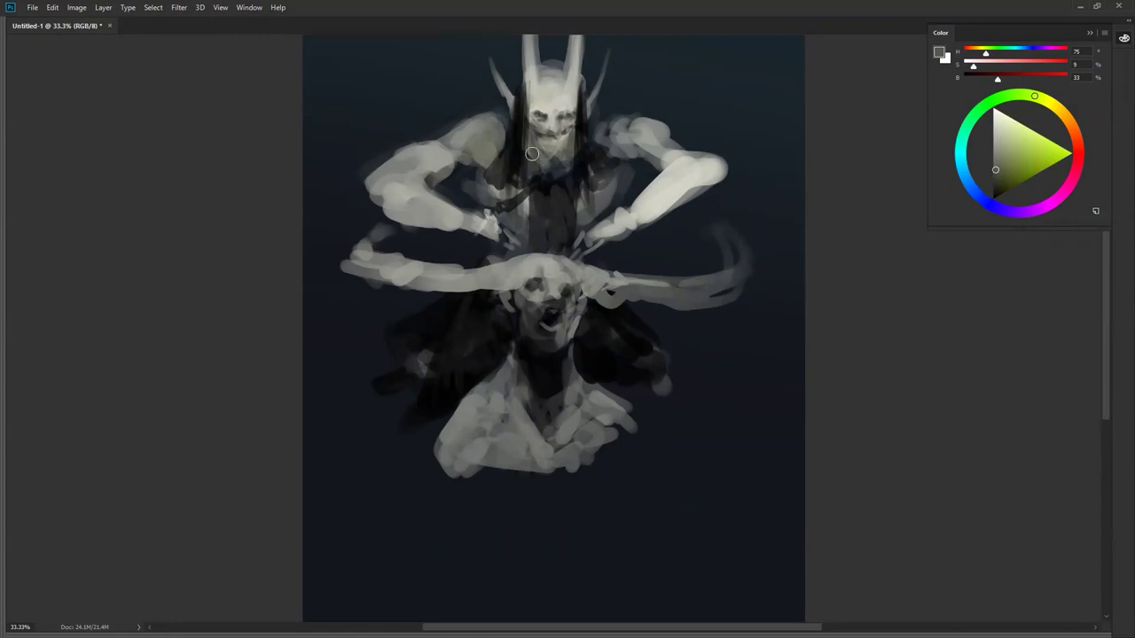
{"action": "left_click", "coordinate": [543, 174], "text": "alt"}
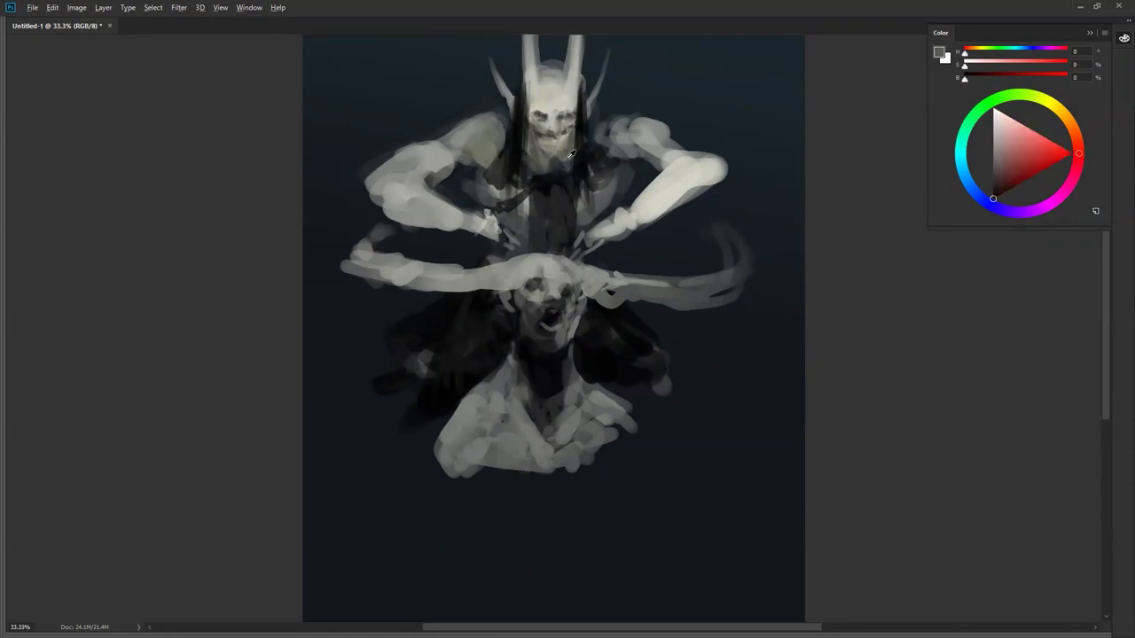
{"action": "left_click", "coordinate": [571, 154], "text": "alt"}
{"action": "left_click", "coordinate": [550, 177], "text": "alt"}
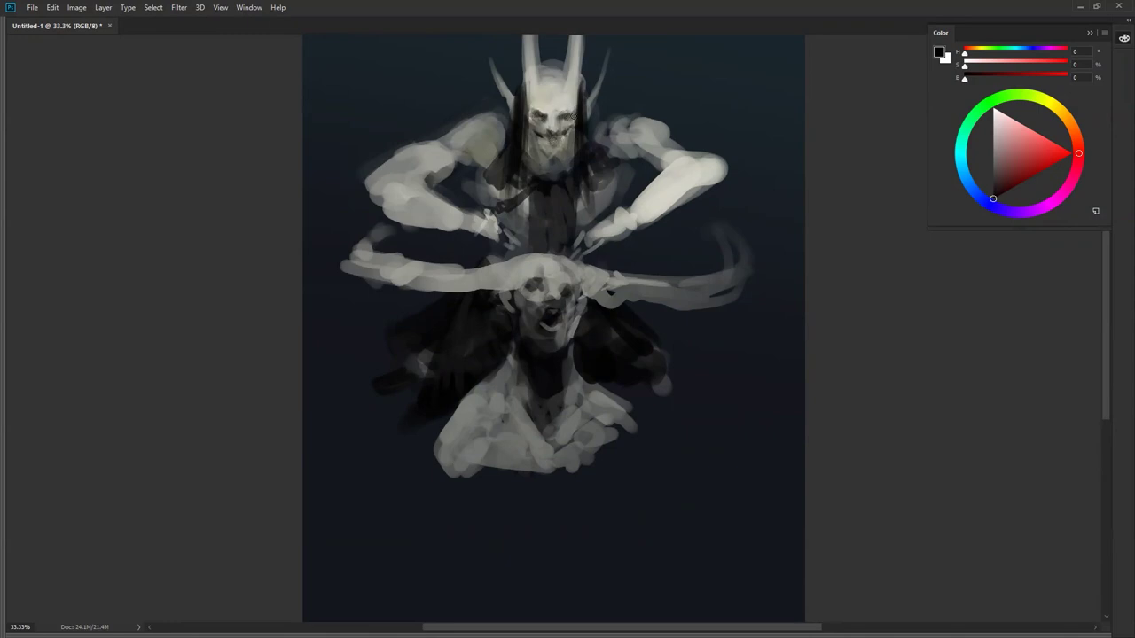
Step: Flip the canvas horizontally, build up the shoulders and bent arm in sampled grey, and add light grey strokes to the chest
{"action": "key", "text": "ctrl+minus"}
{"action": "key", "text": "ctrl+minus"}
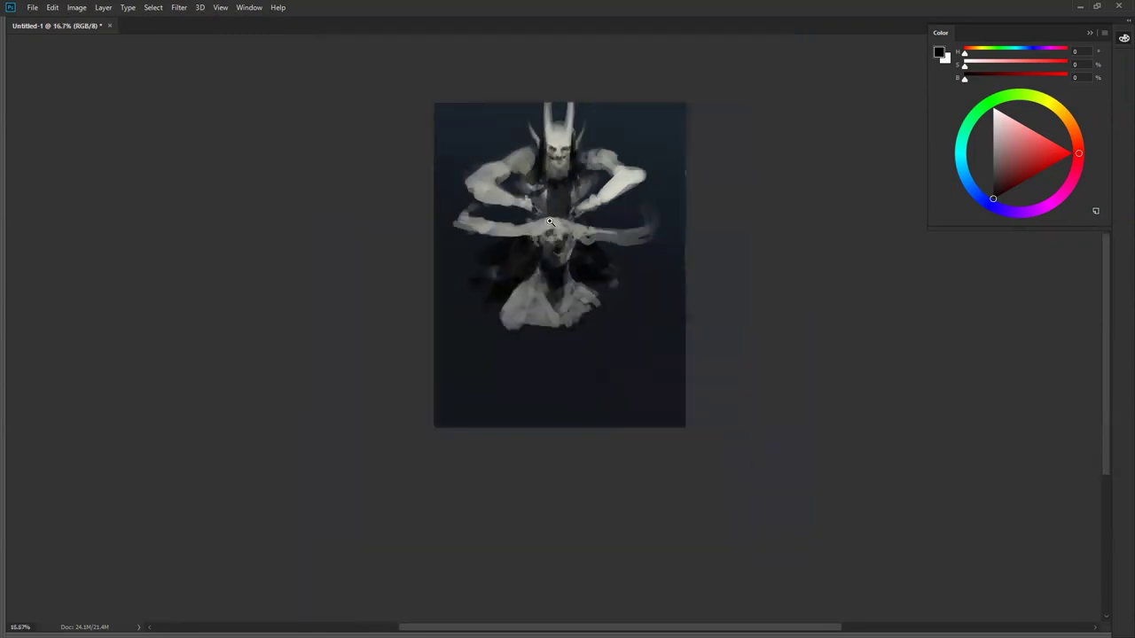
{"action": "key", "text": "ctrl+plus"}
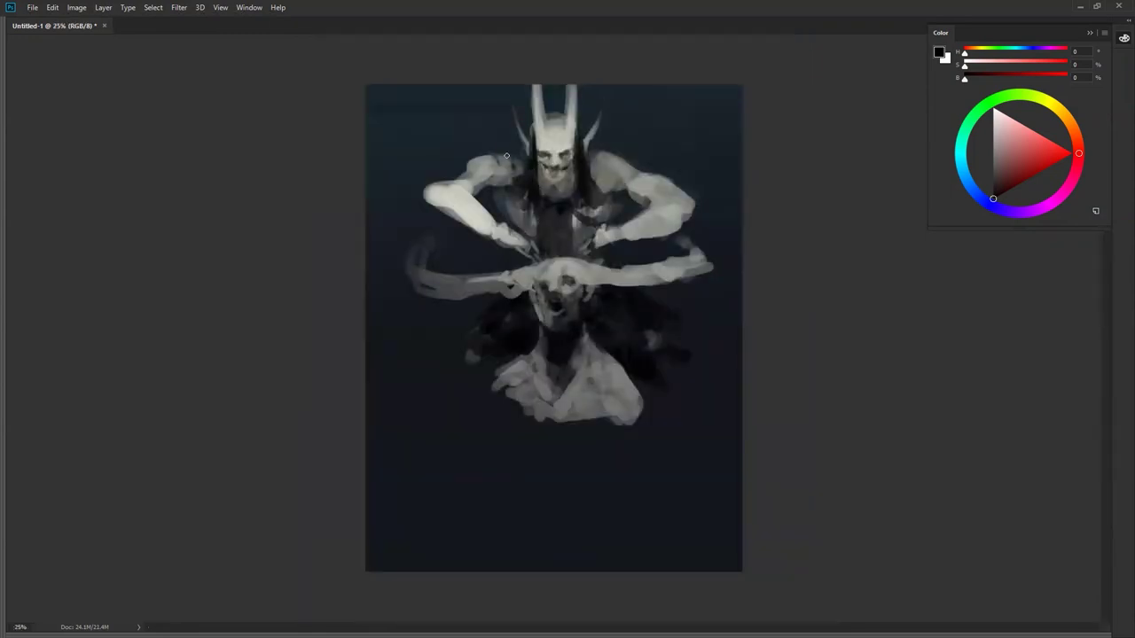
{"action": "left_click", "coordinate": [488, 157], "text": "alt"}
{"action": "mouse_move", "coordinate": [491, 158]}
{"action": "left_mouse_down"}
{"action": "mouse_move", "coordinate": [511, 146]}
{"action": "mouse_move", "coordinate": [515, 174]}
{"action": "mouse_move", "coordinate": [466, 175]}
{"action": "mouse_move", "coordinate": [502, 158]}
{"action": "left_mouse_up"}
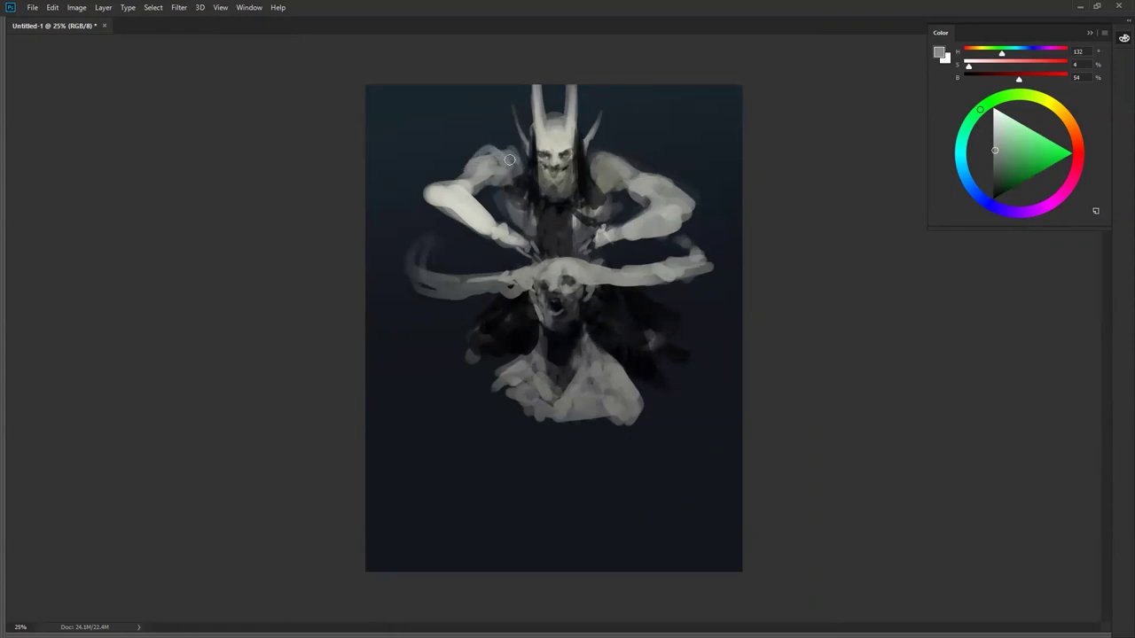
{"action": "left_click_drag", "start_coordinate": [596, 154], "coordinate": [626, 166]}
{"action": "mouse_move", "coordinate": [472, 180]}
{"action": "left_mouse_down"}
{"action": "mouse_move", "coordinate": [411, 195]}
{"action": "mouse_move", "coordinate": [499, 227]}
{"action": "left_mouse_up"}
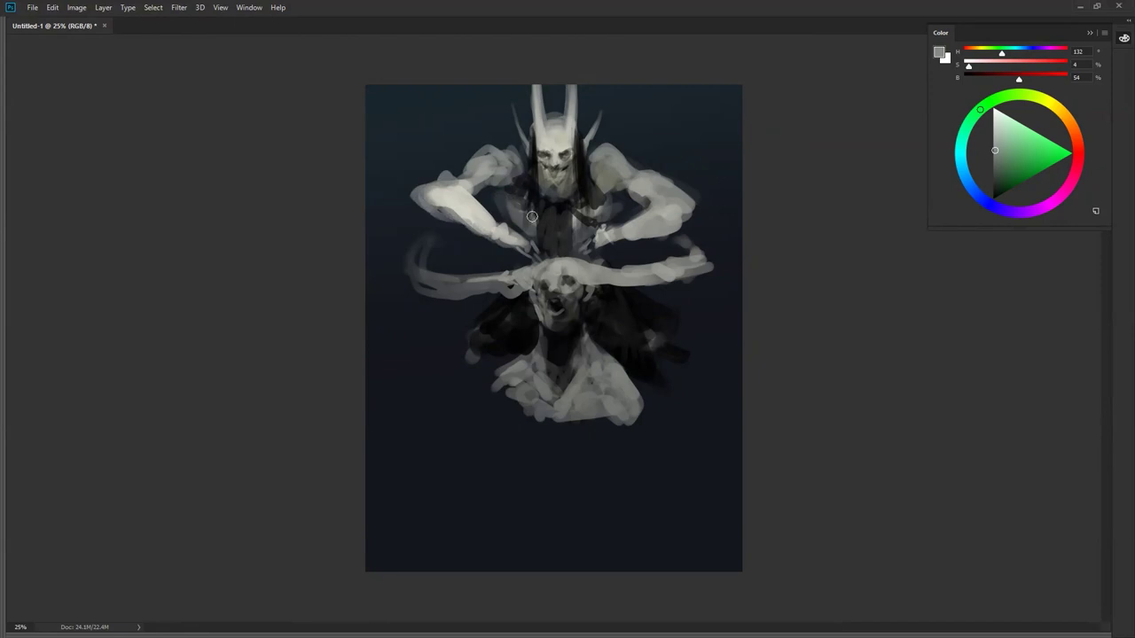
{"action": "left_click", "coordinate": [468, 189], "text": "alt"}
{"action": "left_click_drag", "start_coordinate": [528, 207], "coordinate": [532, 212]}
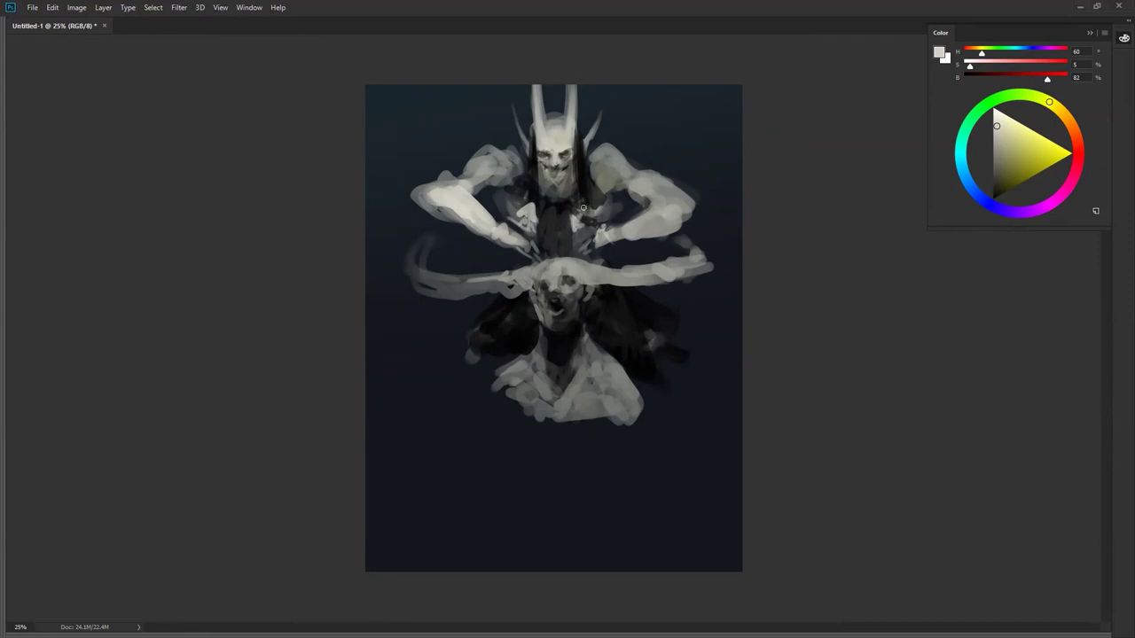
Step: Paint light grey highlights on the horned figure's shoulders, bent arms and wrists
{"action": "left_click_drag", "start_coordinate": [614, 164], "coordinate": [614, 179]}
{"action": "left_click_drag", "start_coordinate": [600, 168], "coordinate": [611, 166]}
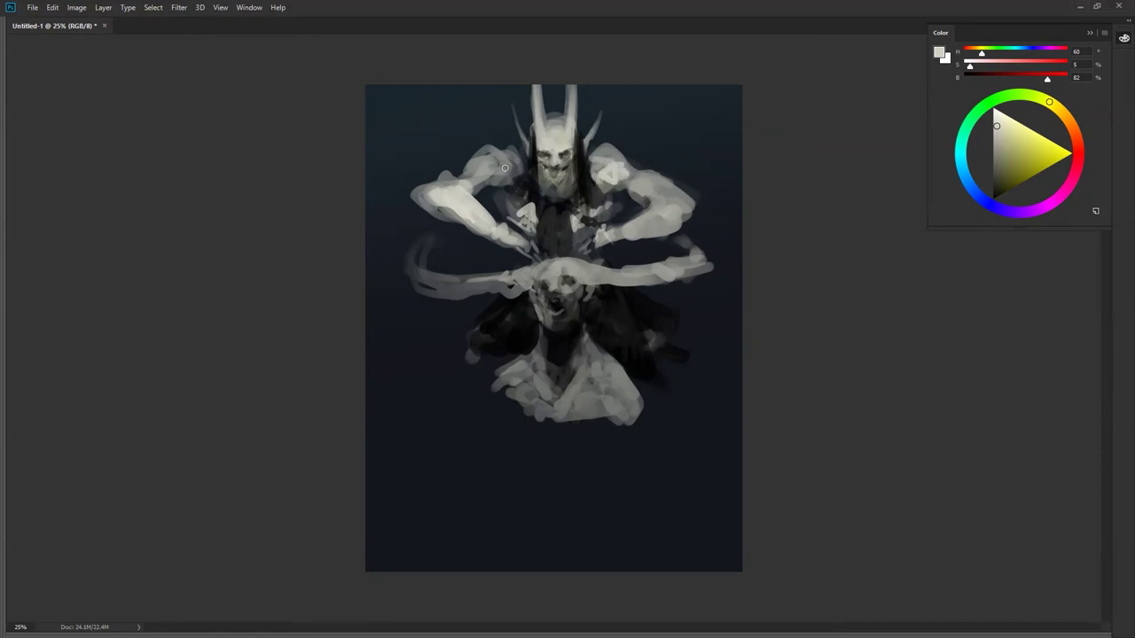
{"action": "mouse_move", "coordinate": [514, 163]}
{"action": "left_mouse_down"}
{"action": "mouse_move", "coordinate": [497, 170]}
{"action": "mouse_move", "coordinate": [520, 168]}
{"action": "left_mouse_up"}
{"action": "left_click", "coordinate": [518, 215], "text": "alt"}
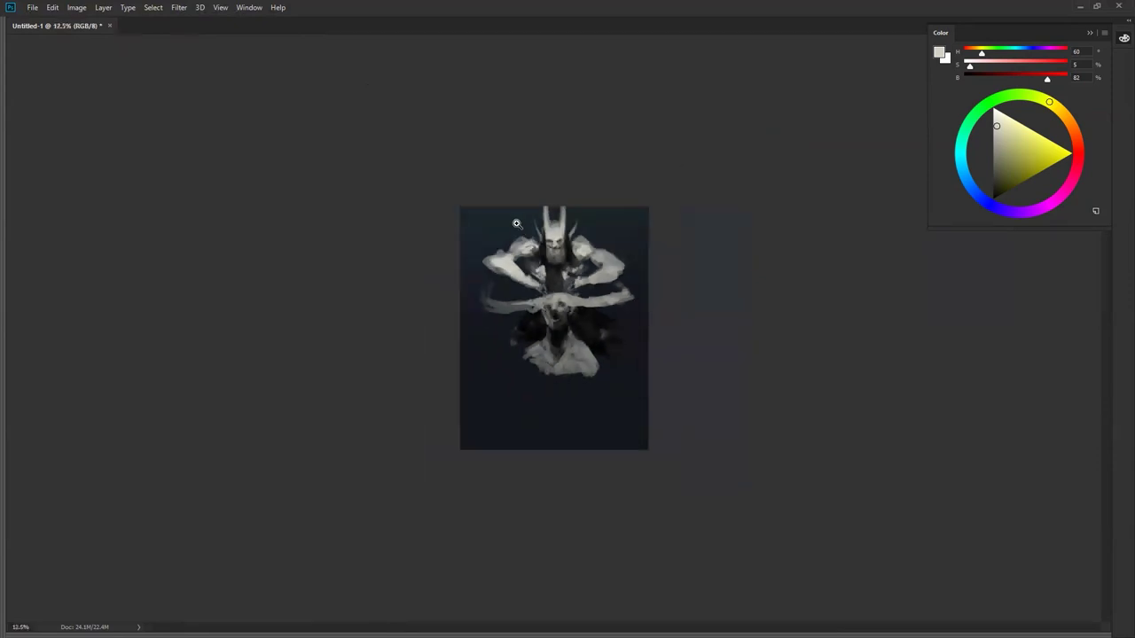
{"action": "left_click", "coordinate": [541, 287]}
{"action": "mouse_move", "coordinate": [627, 223]}
{"action": "left_mouse_down"}
{"action": "mouse_move", "coordinate": [666, 191]}
{"action": "mouse_move", "coordinate": [682, 196]}
{"action": "mouse_move", "coordinate": [675, 212]}
{"action": "mouse_move", "coordinate": [650, 192]}
{"action": "left_mouse_up"}
{"action": "key", "text": "ctrl+z"}
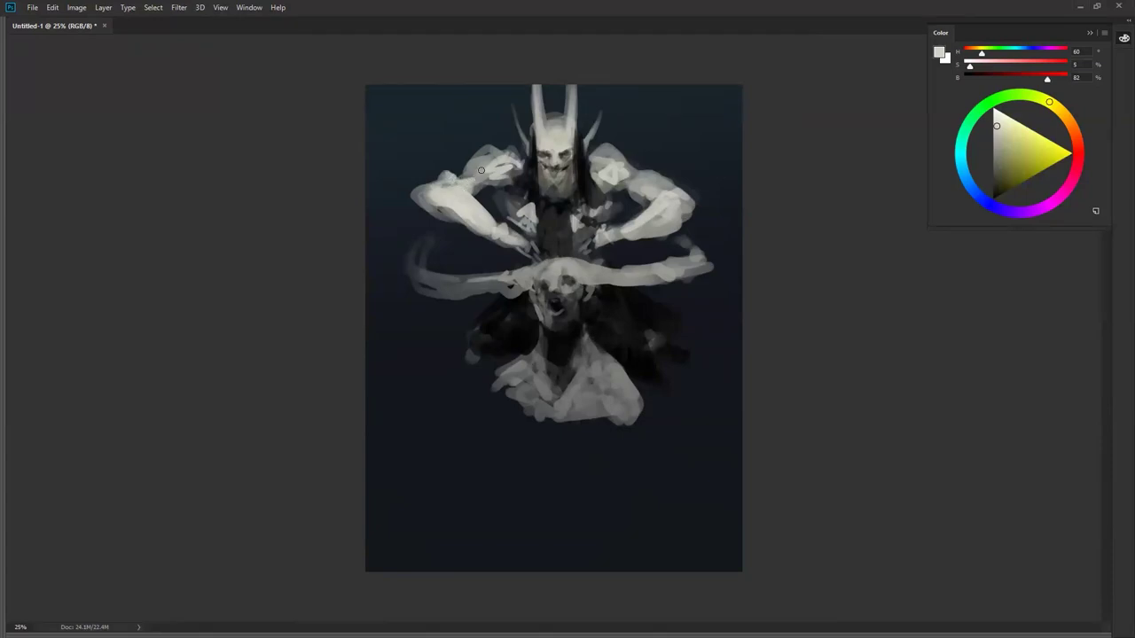
{"action": "left_click_drag", "start_coordinate": [481, 169], "coordinate": [492, 162]}
{"action": "left_click_drag", "start_coordinate": [511, 262], "coordinate": [509, 261]}
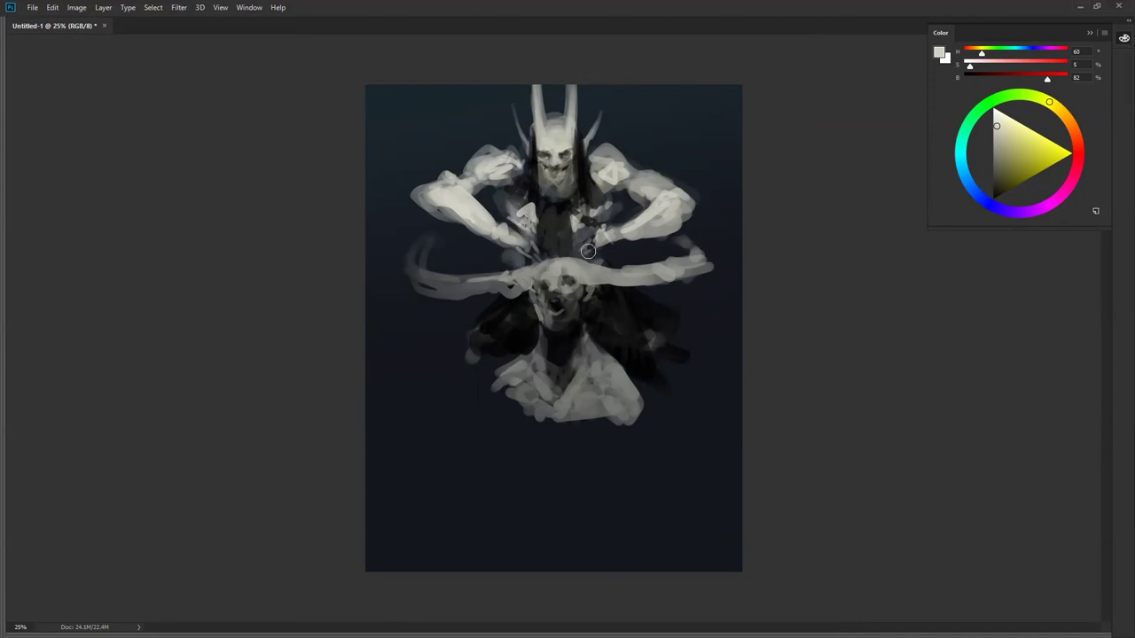
{"action": "left_click_drag", "start_coordinate": [593, 255], "coordinate": [604, 257]}
Step: Extend the black hair outward beside the lower skull and reshape the adjacent shoulder with sampled greys
{"action": "key", "text": "d"}
{"action": "mouse_move", "coordinate": [486, 320]}
{"action": "left_mouse_down"}
{"action": "mouse_move", "coordinate": [506, 358]}
{"action": "mouse_move", "coordinate": [473, 378]}
{"action": "mouse_move", "coordinate": [463, 363]}
{"action": "mouse_move", "coordinate": [478, 324]}
{"action": "mouse_move", "coordinate": [461, 332]}
{"action": "mouse_move", "coordinate": [456, 397]}
{"action": "left_mouse_up"}
{"action": "left_click", "coordinate": [528, 370], "text": "alt"}
{"action": "mouse_move", "coordinate": [519, 366]}
{"action": "left_mouse_down"}
{"action": "mouse_move", "coordinate": [506, 372]}
{"action": "mouse_move", "coordinate": [533, 387]}
{"action": "mouse_move", "coordinate": [509, 352]}
{"action": "mouse_move", "coordinate": [511, 371]}
{"action": "left_mouse_up"}
{"action": "key", "text": "ctrl+z"}
{"action": "key", "text": "d"}
{"action": "left_click", "coordinate": [502, 364], "text": "alt"}
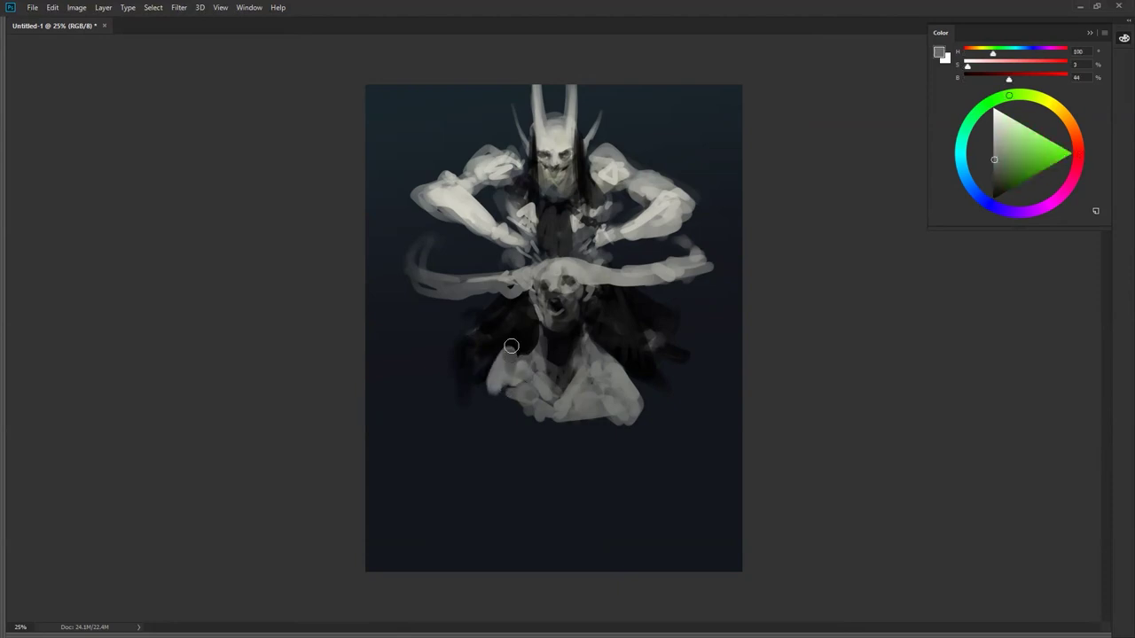
{"action": "key", "text": "d"}
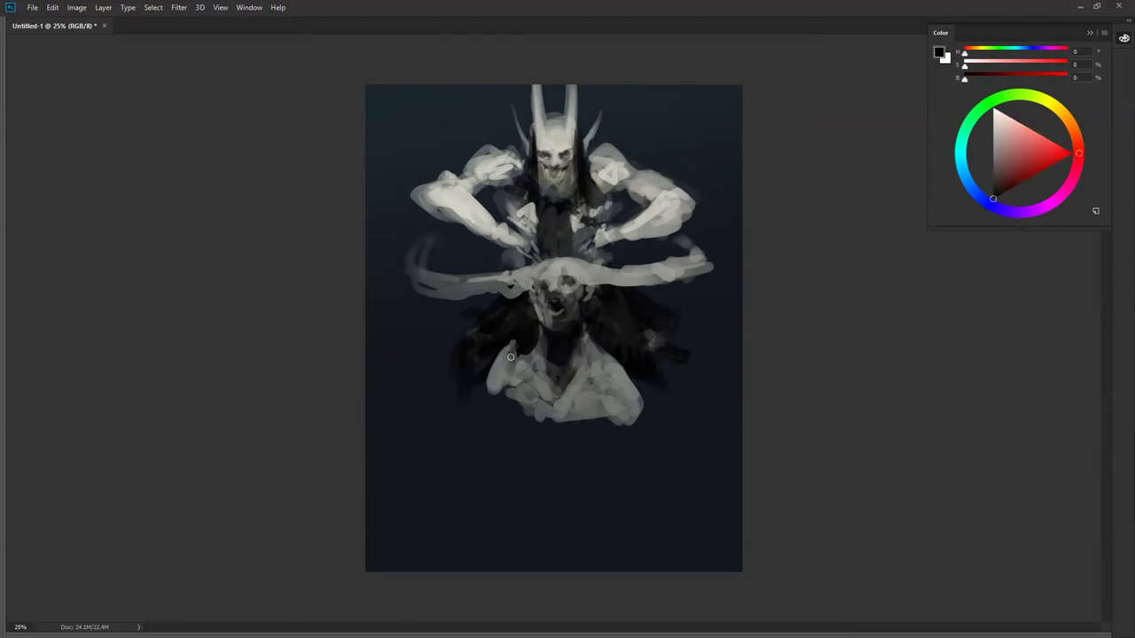
{"action": "left_click", "coordinate": [526, 362], "text": "alt"}
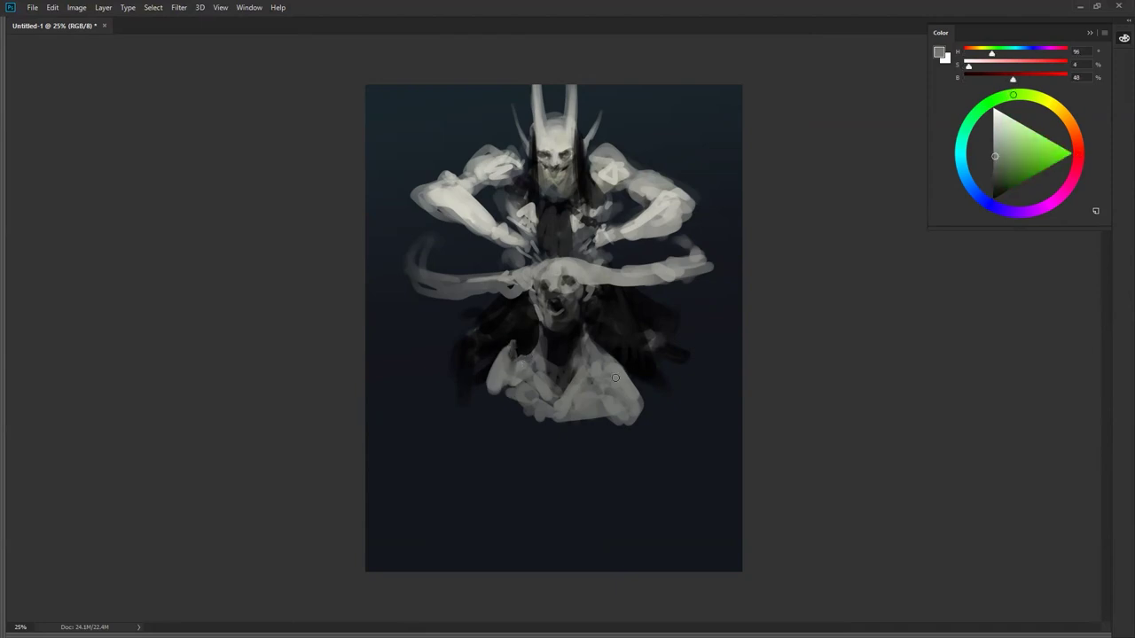
Step: Sample light grey from the upper figure's shoulder and paint highlight planes across the lower figure's chest
{"action": "left_click", "coordinate": [618, 167], "text": "alt"}
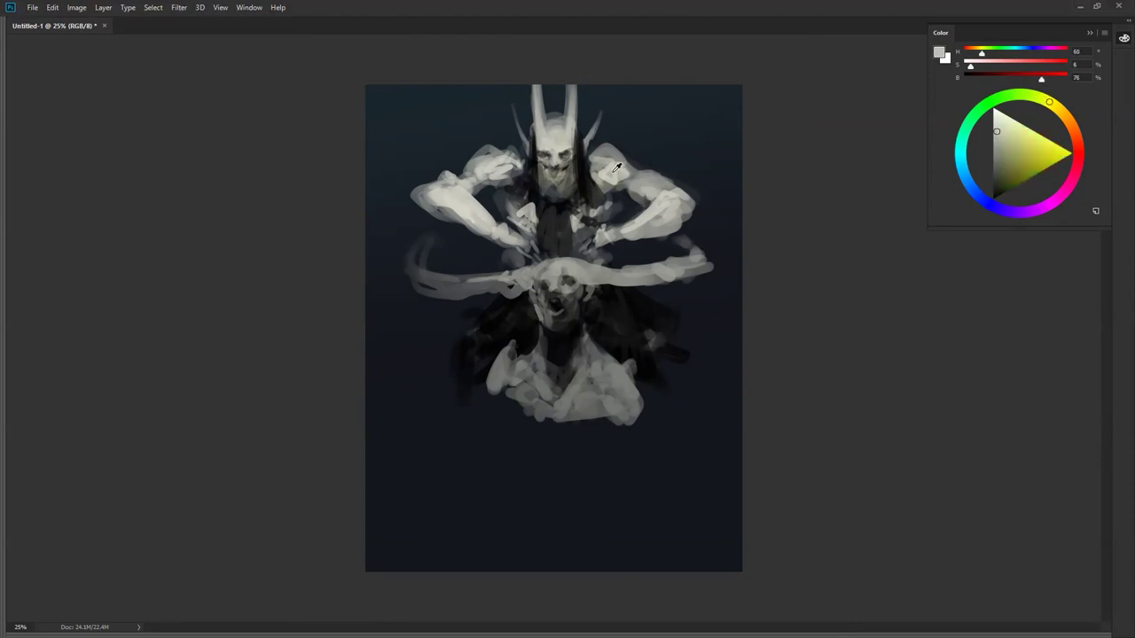
{"action": "mouse_move", "coordinate": [530, 371]}
{"action": "left_mouse_down"}
{"action": "mouse_move", "coordinate": [533, 402]}
{"action": "mouse_move", "coordinate": [516, 382]}
{"action": "mouse_move", "coordinate": [545, 401]}
{"action": "mouse_move", "coordinate": [579, 384]}
{"action": "mouse_move", "coordinate": [554, 409]}
{"action": "mouse_move", "coordinate": [580, 409]}
{"action": "mouse_move", "coordinate": [602, 377]}
{"action": "left_mouse_up"}
{"action": "mouse_move", "coordinate": [544, 413]}
{"action": "left_mouse_down"}
{"action": "mouse_move", "coordinate": [518, 457]}
{"action": "mouse_move", "coordinate": [514, 406]}
{"action": "mouse_move", "coordinate": [540, 472]}
{"action": "mouse_move", "coordinate": [539, 437]}
{"action": "mouse_move", "coordinate": [553, 443]}
{"action": "mouse_move", "coordinate": [559, 417]}
{"action": "left_mouse_up"}
Step: Block in the lower figure's abdomen beneath the chest with a larger brush in sampled dark grey
{"action": "left_click", "coordinate": [601, 324], "text": "alt"}
{"action": "key", "text": "bracketright"}
{"action": "key", "text": "bracketright"}
{"action": "key", "text": "bracketright"}
{"action": "key", "text": "bracketright"}
{"action": "key", "text": "bracketright"}
{"action": "left_click", "coordinate": [536, 413], "text": "alt"}
{"action": "mouse_move", "coordinate": [513, 415]}
{"action": "left_mouse_down"}
{"action": "mouse_move", "coordinate": [540, 450]}
{"action": "mouse_move", "coordinate": [518, 422]}
{"action": "mouse_move", "coordinate": [562, 447]}
{"action": "mouse_move", "coordinate": [594, 418]}
{"action": "mouse_move", "coordinate": [582, 466]}
{"action": "mouse_move", "coordinate": [525, 447]}
{"action": "mouse_move", "coordinate": [540, 463]}
{"action": "mouse_move", "coordinate": [521, 460]}
{"action": "mouse_move", "coordinate": [562, 479]}
{"action": "left_mouse_up"}
{"action": "key", "text": "bracketleft"}
{"action": "key", "text": "bracketleft"}
{"action": "key", "text": "bracketleft"}
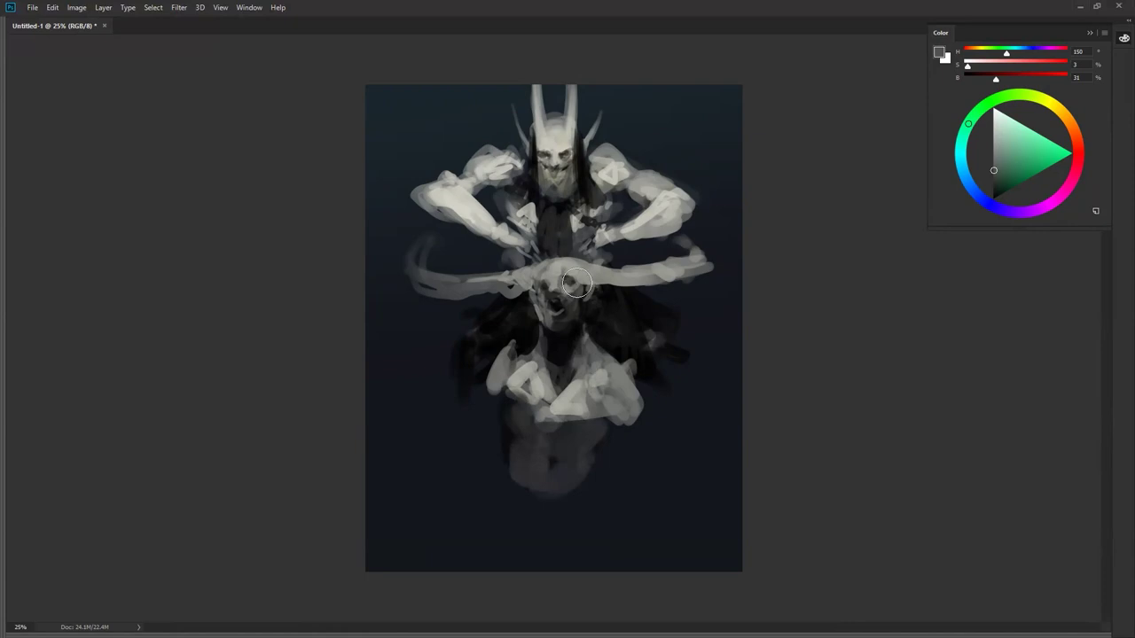
Step: Flip the canvas horizontally, refine the lower skull's forehead in sampled grey, and darken the underside of the thin outstretched arm in black
{"action": "key", "text": "ctrl+shift+h"}
{"action": "left_click", "coordinate": [582, 375], "text": "alt"}
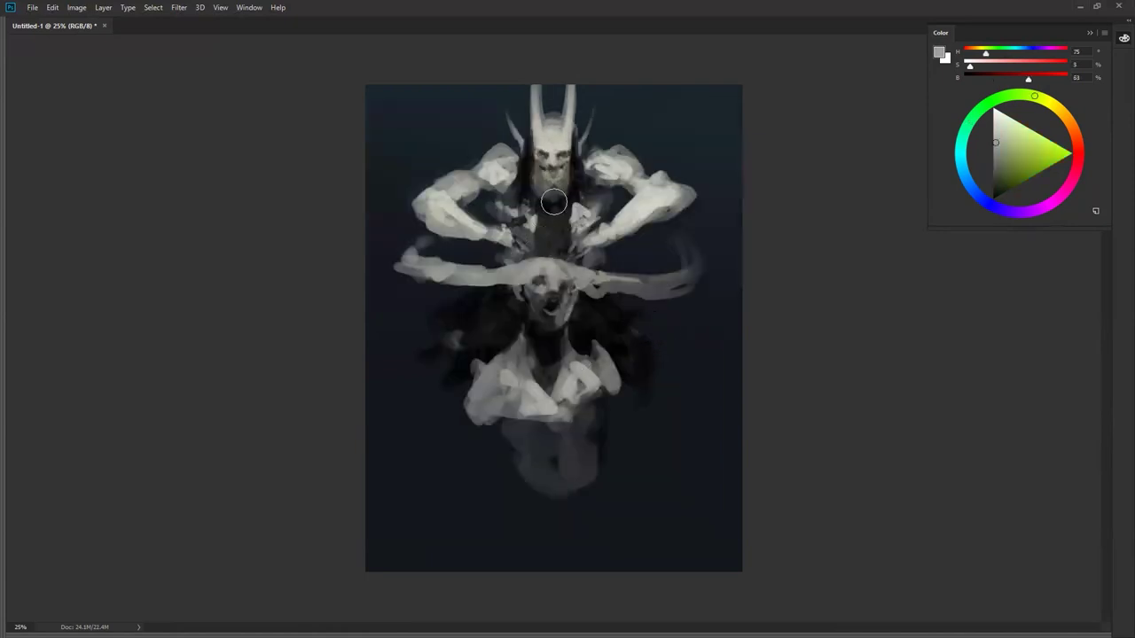
{"action": "left_click", "coordinate": [555, 135], "text": "alt"}
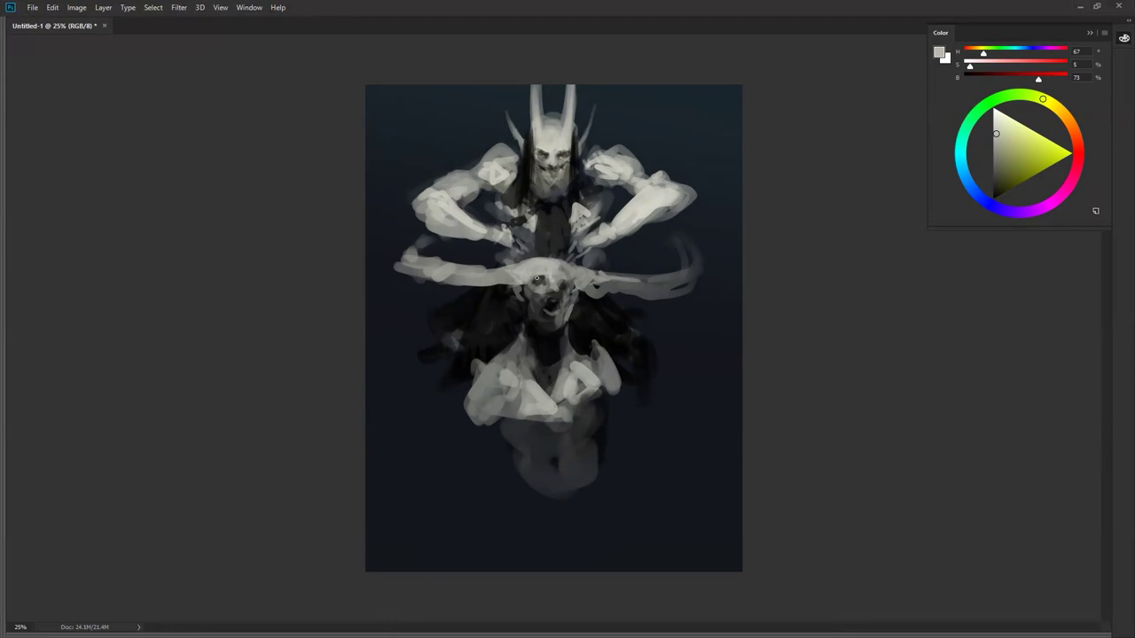
{"action": "key", "text": "d"}
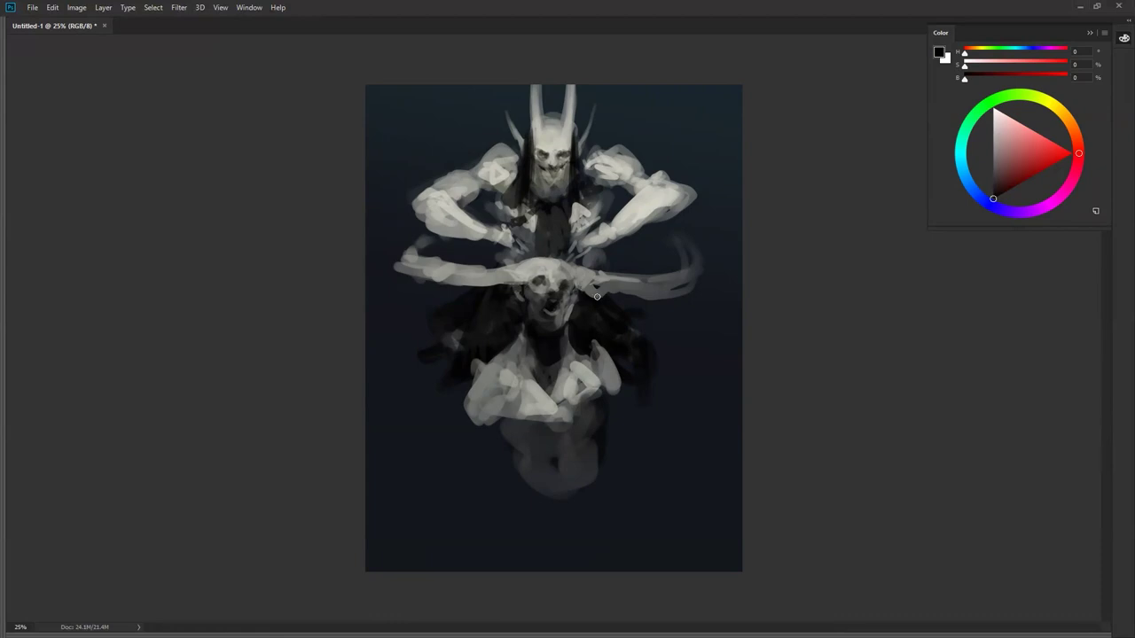
{"action": "left_click_drag", "start_coordinate": [604, 294], "coordinate": [682, 291]}
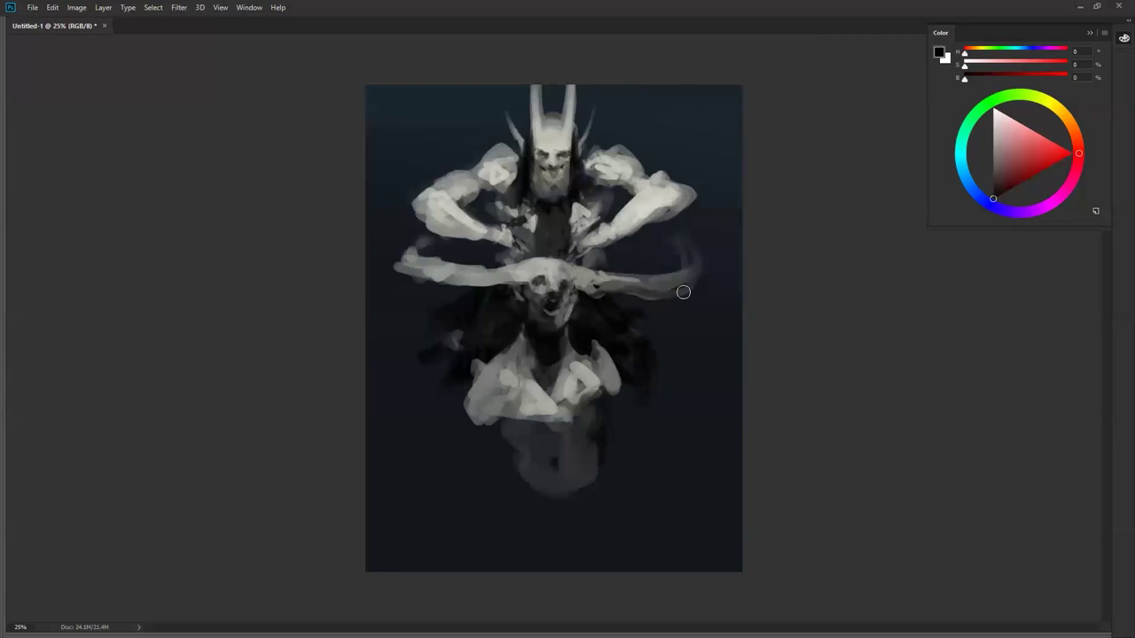
Step: Flip the canvas back and paint a long black cloak shape hanging from the lower skull's hair past the shoulder
{"action": "key", "text": "ctrl+shift+h"}
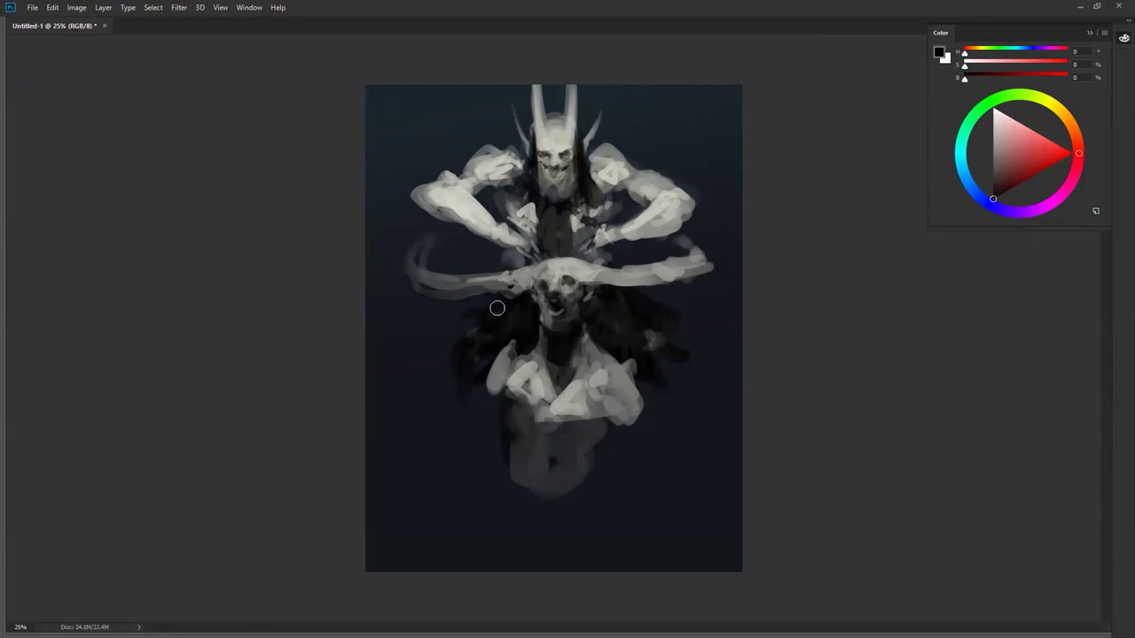
{"action": "mouse_move", "coordinate": [474, 329]}
{"action": "left_mouse_down"}
{"action": "mouse_move", "coordinate": [468, 373]}
{"action": "mouse_move", "coordinate": [469, 343]}
{"action": "left_mouse_up"}
{"action": "key", "text": "bracketright"}
{"action": "mouse_move", "coordinate": [433, 471]}
{"action": "left_mouse_down"}
{"action": "mouse_move", "coordinate": [463, 339]}
{"action": "mouse_move", "coordinate": [432, 497]}
{"action": "mouse_move", "coordinate": [453, 466]}
{"action": "mouse_move", "coordinate": [446, 492]}
{"action": "mouse_move", "coordinate": [472, 404]}
{"action": "left_mouse_up"}
Step: Add sampled grey strokes to the lower figure's shoulder edge, chest and upper abdomen
{"action": "key", "text": "bracketleft"}
{"action": "left_click", "coordinate": [488, 401], "text": "alt"}
{"action": "mouse_move", "coordinate": [488, 401]}
{"action": "left_mouse_down"}
{"action": "mouse_move", "coordinate": [496, 426]}
{"action": "mouse_move", "coordinate": [499, 388]}
{"action": "mouse_move", "coordinate": [517, 377]}
{"action": "mouse_move", "coordinate": [509, 366]}
{"action": "mouse_move", "coordinate": [492, 391]}
{"action": "mouse_move", "coordinate": [527, 413]}
{"action": "mouse_move", "coordinate": [540, 402]}
{"action": "mouse_move", "coordinate": [519, 411]}
{"action": "mouse_move", "coordinate": [573, 448]}
{"action": "left_mouse_up"}
{"action": "left_click", "coordinate": [503, 375], "text": "alt"}
{"action": "left_click", "coordinate": [568, 463], "text": "alt"}
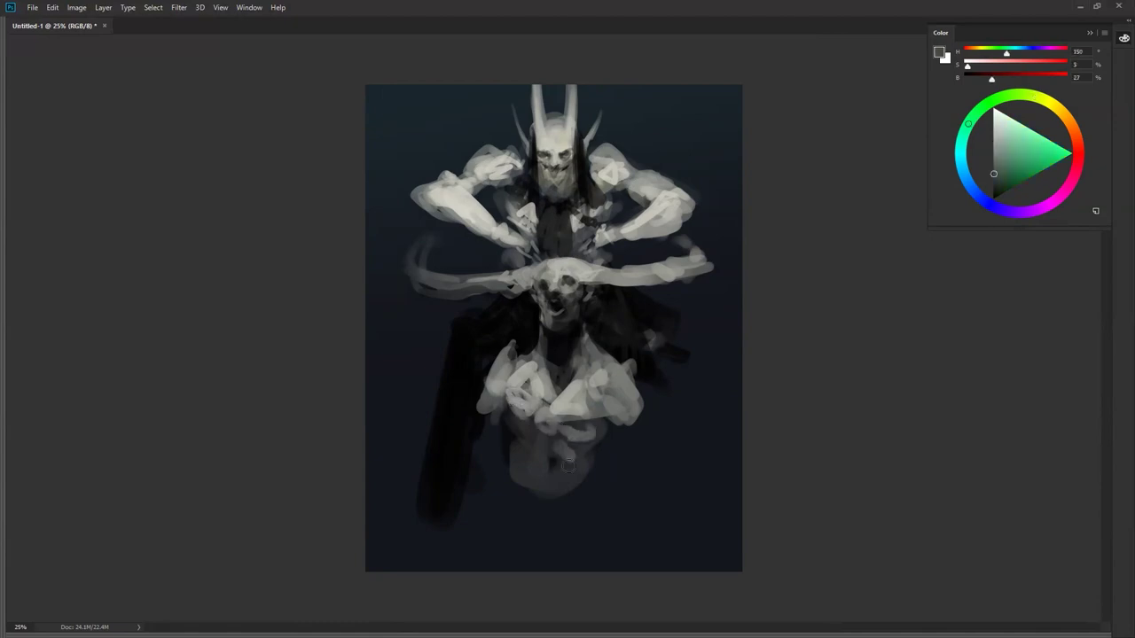
Step: Flip the canvas horizontally and paint spreading black drapery beneath the abdomen and a black streak on the opposite side
{"action": "key", "text": "ctrl+shift+h"}
{"action": "key", "text": "d"}
{"action": "mouse_move", "coordinate": [527, 476]}
{"action": "left_mouse_down"}
{"action": "mouse_move", "coordinate": [597, 471]}
{"action": "mouse_move", "coordinate": [572, 459]}
{"action": "mouse_move", "coordinate": [540, 488]}
{"action": "mouse_move", "coordinate": [590, 489]}
{"action": "mouse_move", "coordinate": [515, 476]}
{"action": "mouse_move", "coordinate": [564, 493]}
{"action": "mouse_move", "coordinate": [472, 522]}
{"action": "mouse_move", "coordinate": [546, 493]}
{"action": "mouse_move", "coordinate": [498, 509]}
{"action": "mouse_move", "coordinate": [525, 490]}
{"action": "mouse_move", "coordinate": [521, 522]}
{"action": "mouse_move", "coordinate": [555, 516]}
{"action": "mouse_move", "coordinate": [578, 473]}
{"action": "mouse_move", "coordinate": [605, 473]}
{"action": "mouse_move", "coordinate": [708, 526]}
{"action": "mouse_move", "coordinate": [447, 519]}
{"action": "mouse_move", "coordinate": [525, 514]}
{"action": "left_mouse_up"}
{"action": "key", "text": "bracketright"}
{"action": "key", "text": "bracketright"}
{"action": "key", "text": "bracketright"}
{"action": "key", "text": "bracketright"}
{"action": "left_click_drag", "start_coordinate": [395, 414], "coordinate": [446, 342]}
Step: Paint a grey upper-arm form on each side of the lower skull and deepen the hair around them in black
{"action": "left_click", "coordinate": [522, 272], "text": "alt"}
{"action": "mouse_move", "coordinate": [459, 299]}
{"action": "left_mouse_down"}
{"action": "mouse_move", "coordinate": [426, 317]}
{"action": "mouse_move", "coordinate": [454, 333]}
{"action": "mouse_move", "coordinate": [403, 322]}
{"action": "mouse_move", "coordinate": [463, 307]}
{"action": "mouse_move", "coordinate": [484, 325]}
{"action": "mouse_move", "coordinate": [411, 319]}
{"action": "mouse_move", "coordinate": [415, 333]}
{"action": "mouse_move", "coordinate": [506, 330]}
{"action": "left_mouse_up"}
{"action": "key", "text": "ctrl+z"}
{"action": "mouse_move", "coordinate": [610, 321]}
{"action": "left_mouse_down"}
{"action": "mouse_move", "coordinate": [646, 334]}
{"action": "mouse_move", "coordinate": [617, 320]}
{"action": "mouse_move", "coordinate": [604, 329]}
{"action": "mouse_move", "coordinate": [672, 366]}
{"action": "mouse_move", "coordinate": [635, 369]}
{"action": "mouse_move", "coordinate": [655, 373]}
{"action": "mouse_move", "coordinate": [655, 385]}
{"action": "mouse_move", "coordinate": [618, 345]}
{"action": "left_mouse_up"}
{"action": "key", "text": "d"}
{"action": "mouse_move", "coordinate": [490, 303]}
{"action": "left_mouse_down"}
{"action": "mouse_move", "coordinate": [501, 326]}
{"action": "mouse_move", "coordinate": [486, 345]}
{"action": "left_mouse_up"}
{"action": "left_click_drag", "start_coordinate": [598, 313], "coordinate": [623, 385]}
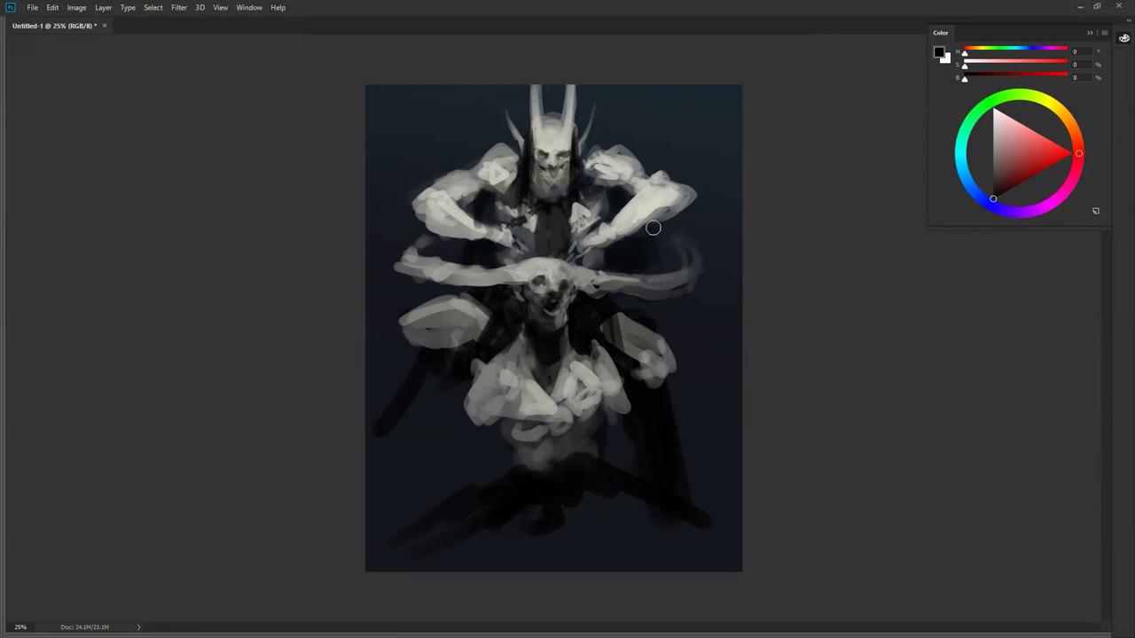
Step: Extend the horned figure's hand towards the top of the lower skull in sampled grey
{"action": "left_click", "coordinate": [514, 251], "text": "alt"}
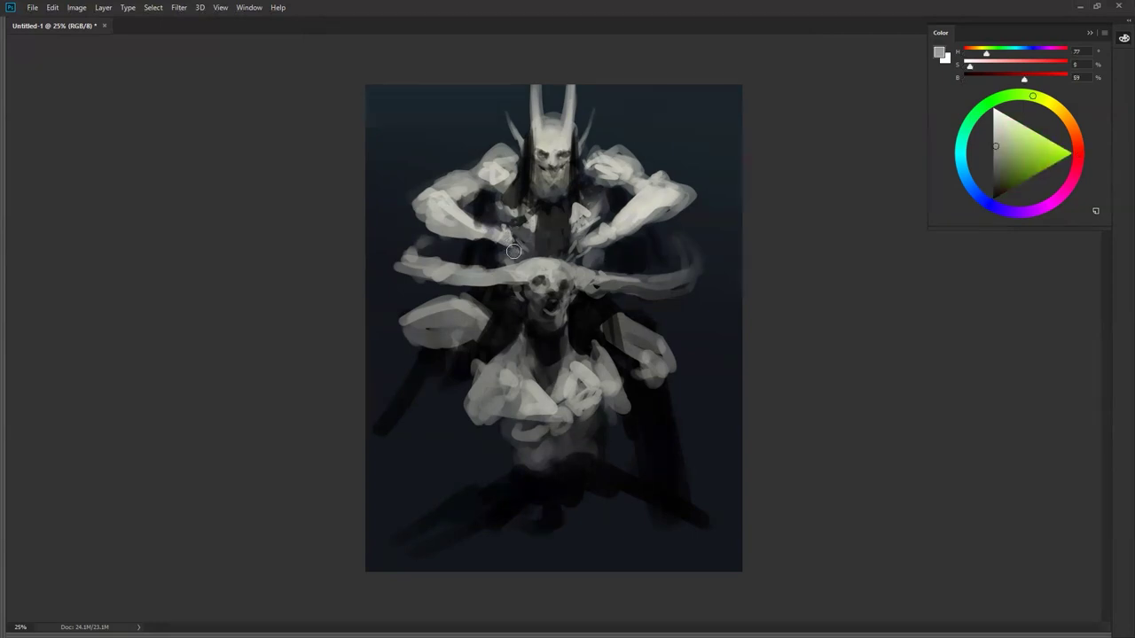
{"action": "left_click_drag", "start_coordinate": [504, 242], "coordinate": [518, 250]}
{"action": "left_click_drag", "start_coordinate": [586, 297], "coordinate": [581, 332]}
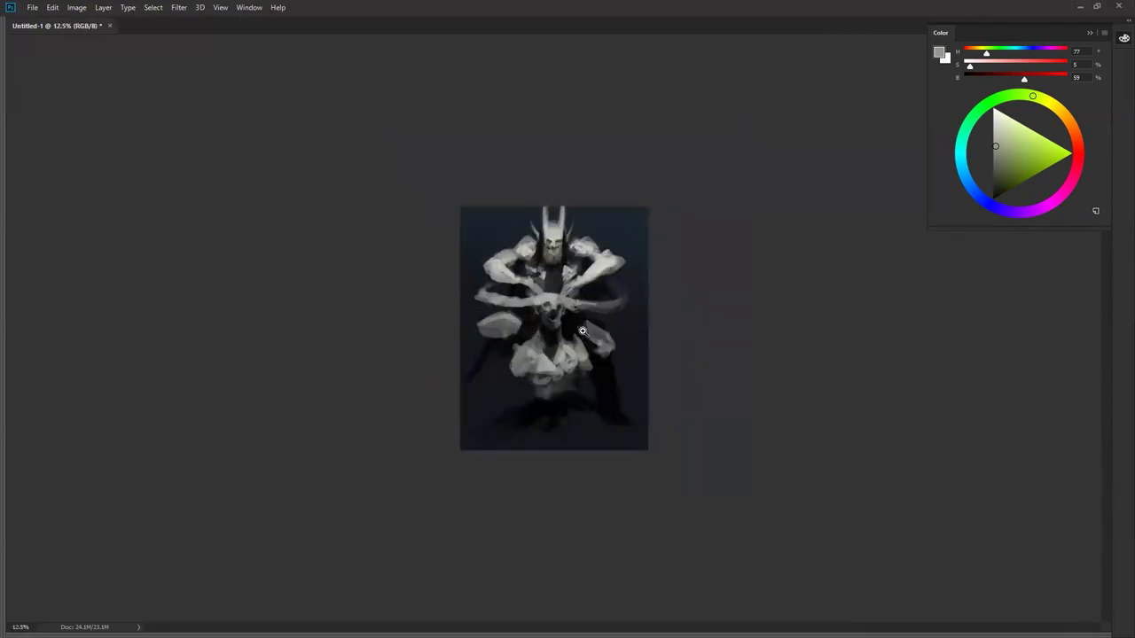
Step: Darken the background along the canvas edges with a very large brush in sampled near-black blue
{"action": "key", "text": "ctrl+plus"}
{"action": "left_click", "coordinate": [416, 378], "text": "alt"}
{"action": "key", "text": "]"}
{"action": "key", "text": "]"}
{"action": "key", "text": "]"}
{"action": "key", "text": "]"}
{"action": "key", "text": "]"}
{"action": "key", "text": "]"}
{"action": "key", "text": "]"}
{"action": "key", "text": "]"}
{"action": "key", "text": "]"}
{"action": "key", "text": "]"}
{"action": "key", "text": "]"}
{"action": "key", "text": "]"}
{"action": "key", "text": "]"}
{"action": "mouse_move", "coordinate": [365, 94]}
{"action": "left_mouse_down"}
{"action": "mouse_move", "coordinate": [377, 208]}
{"action": "mouse_move", "coordinate": [434, 111]}
{"action": "left_mouse_up"}
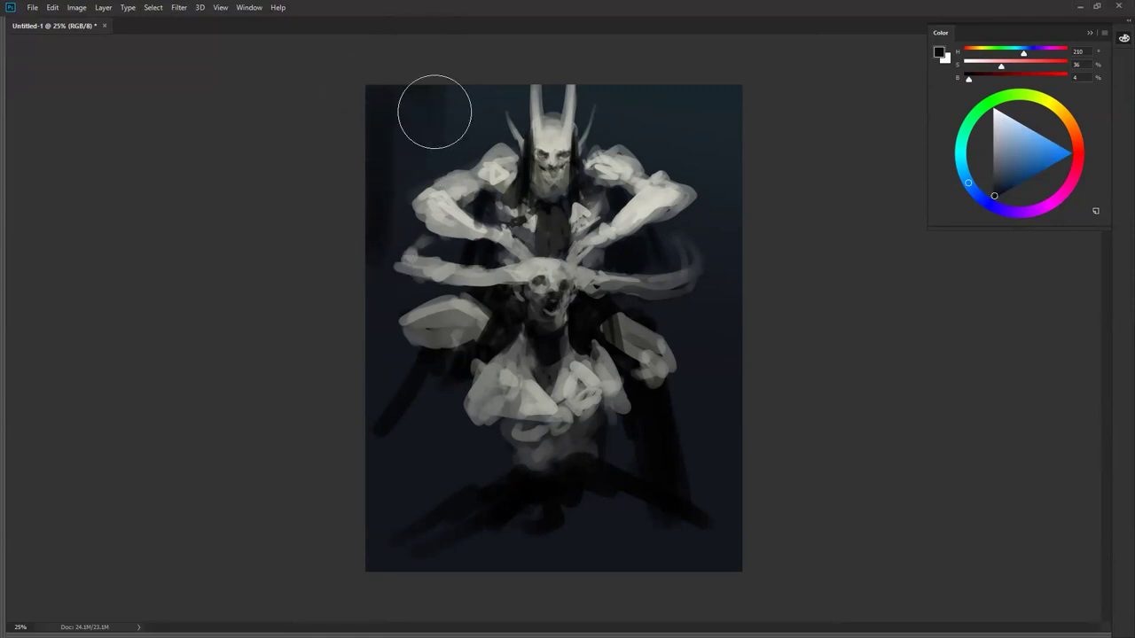
{"action": "key", "text": "bracketleft"}
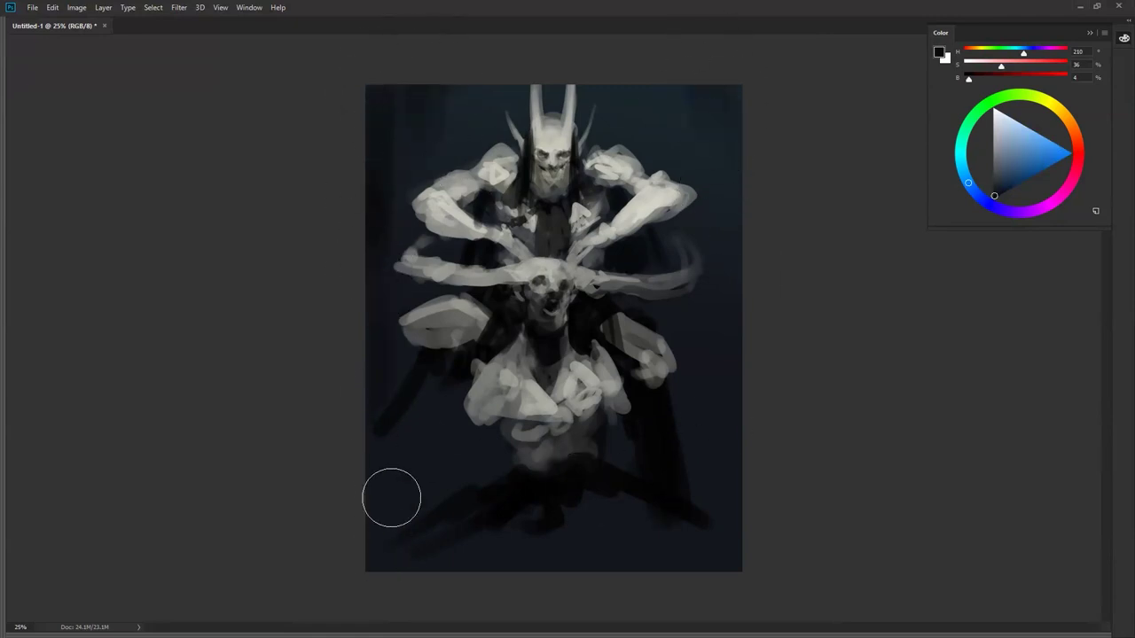
Step: Paint two long grey arms from the lower figure's shoulders, bending inward to meet at the canvas bottom
{"action": "left_click", "coordinate": [489, 406], "text": "alt"}
{"action": "mouse_move", "coordinate": [489, 435]}
{"action": "left_mouse_down"}
{"action": "mouse_move", "coordinate": [480, 498]}
{"action": "mouse_move", "coordinate": [493, 477]}
{"action": "mouse_move", "coordinate": [505, 525]}
{"action": "mouse_move", "coordinate": [545, 572]}
{"action": "left_mouse_up"}
{"action": "mouse_move", "coordinate": [621, 406]}
{"action": "left_mouse_down"}
{"action": "mouse_move", "coordinate": [612, 450]}
{"action": "mouse_move", "coordinate": [588, 510]}
{"action": "mouse_move", "coordinate": [538, 536]}
{"action": "mouse_move", "coordinate": [569, 511]}
{"action": "mouse_move", "coordinate": [531, 550]}
{"action": "mouse_move", "coordinate": [614, 489]}
{"action": "mouse_move", "coordinate": [590, 510]}
{"action": "mouse_move", "coordinate": [615, 456]}
{"action": "mouse_move", "coordinate": [608, 370]}
{"action": "left_mouse_up"}
{"action": "mouse_move", "coordinate": [486, 384]}
{"action": "left_mouse_down"}
{"action": "mouse_move", "coordinate": [476, 400]}
{"action": "mouse_move", "coordinate": [498, 394]}
{"action": "mouse_move", "coordinate": [479, 418]}
{"action": "mouse_move", "coordinate": [502, 434]}
{"action": "mouse_move", "coordinate": [488, 435]}
{"action": "mouse_move", "coordinate": [498, 513]}
{"action": "mouse_move", "coordinate": [515, 546]}
{"action": "mouse_move", "coordinate": [506, 507]}
{"action": "mouse_move", "coordinate": [523, 530]}
{"action": "left_mouse_up"}
Step: Refine the shoulder joint and brighten the long lower arm with sampled light greys
{"action": "left_click", "coordinate": [510, 380], "text": "alt"}
{"action": "left_click", "coordinate": [492, 467], "text": "alt"}
{"action": "left_click", "coordinate": [548, 396], "text": "alt"}
{"action": "left_click_drag", "start_coordinate": [515, 402], "coordinate": [495, 413]}
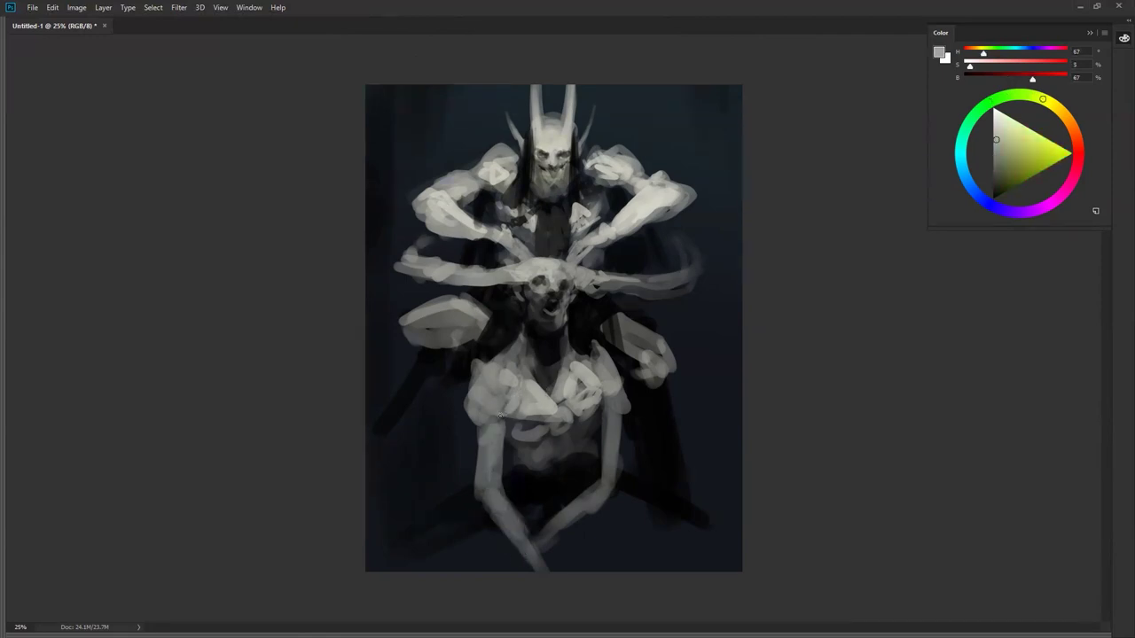
{"action": "mouse_move", "coordinate": [501, 418]}
{"action": "left_mouse_down"}
{"action": "mouse_move", "coordinate": [495, 489]}
{"action": "mouse_move", "coordinate": [492, 439]}
{"action": "mouse_move", "coordinate": [504, 508]}
{"action": "mouse_move", "coordinate": [489, 493]}
{"action": "mouse_move", "coordinate": [541, 575]}
{"action": "left_mouse_up"}
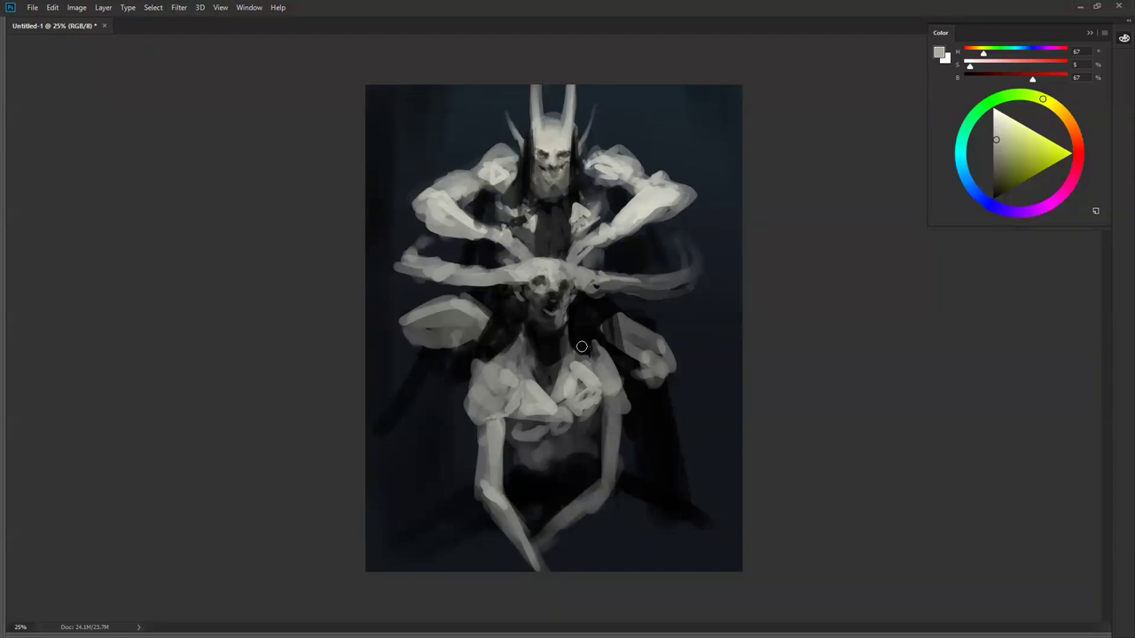
Step: Model the lower figure's abdomen with sampled dark grey and black
{"action": "left_click", "coordinate": [522, 455], "text": "alt"}
{"action": "left_click", "coordinate": [524, 457], "text": "alt"}
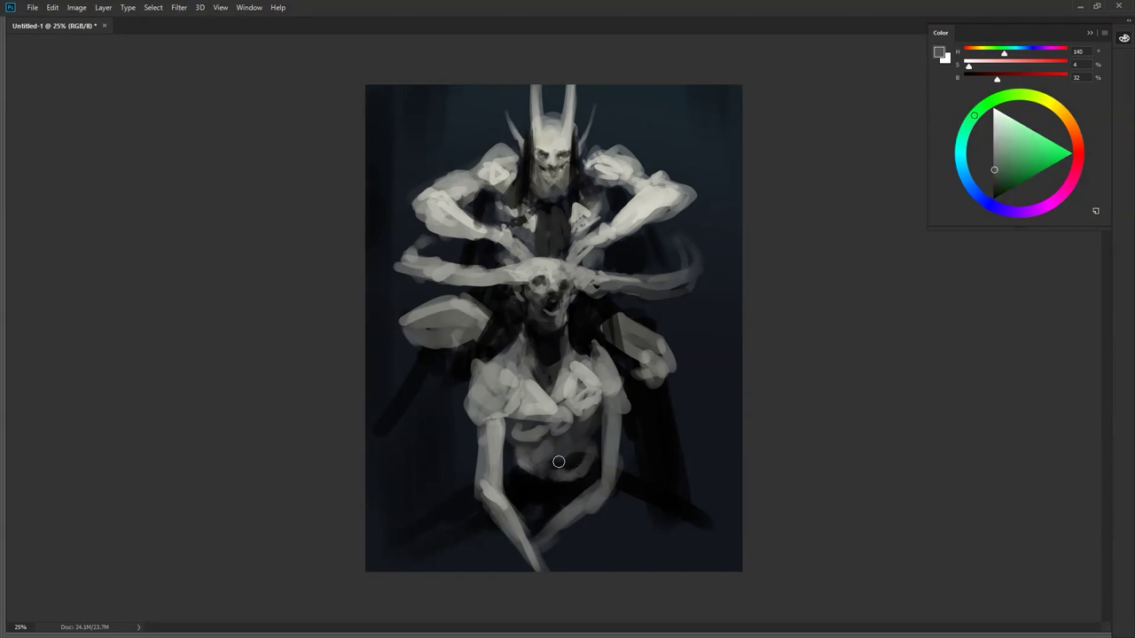
{"action": "key", "text": "d"}
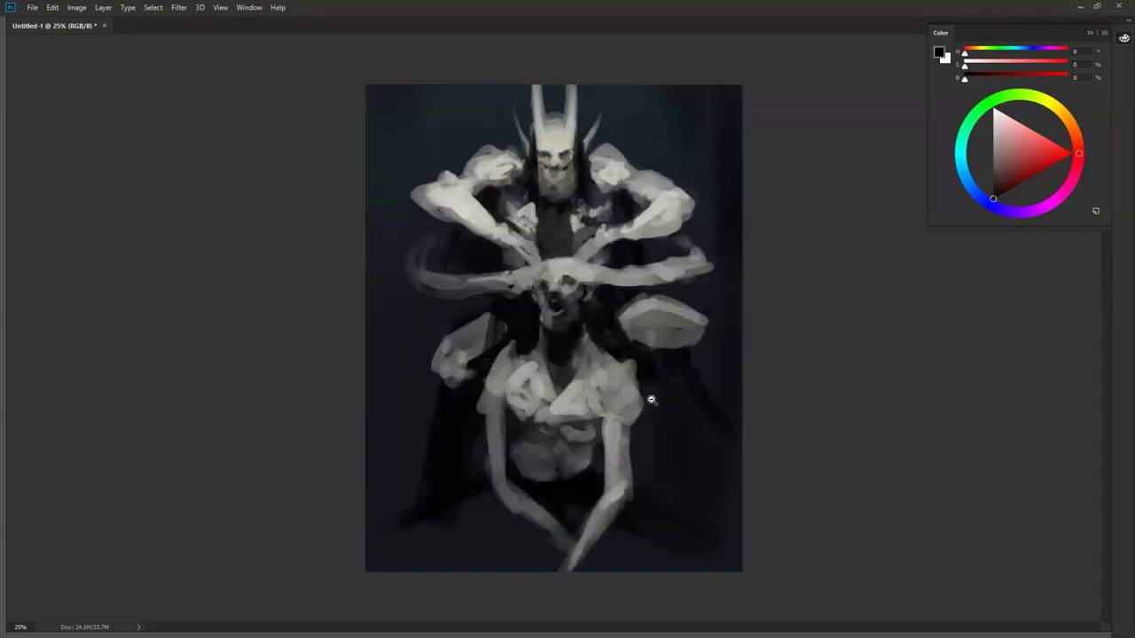
Step: Sample a mid grey from the horned figure's arm, shift it towards green, and shade both bent arms with it
{"action": "key", "text": "ctrl+minus"}
{"action": "key", "text": "ctrl+minus"}
{"action": "key", "text": "ctrl+minus"}
{"action": "key", "text": "ctrl+plus"}
{"action": "left_click", "coordinate": [610, 409]}
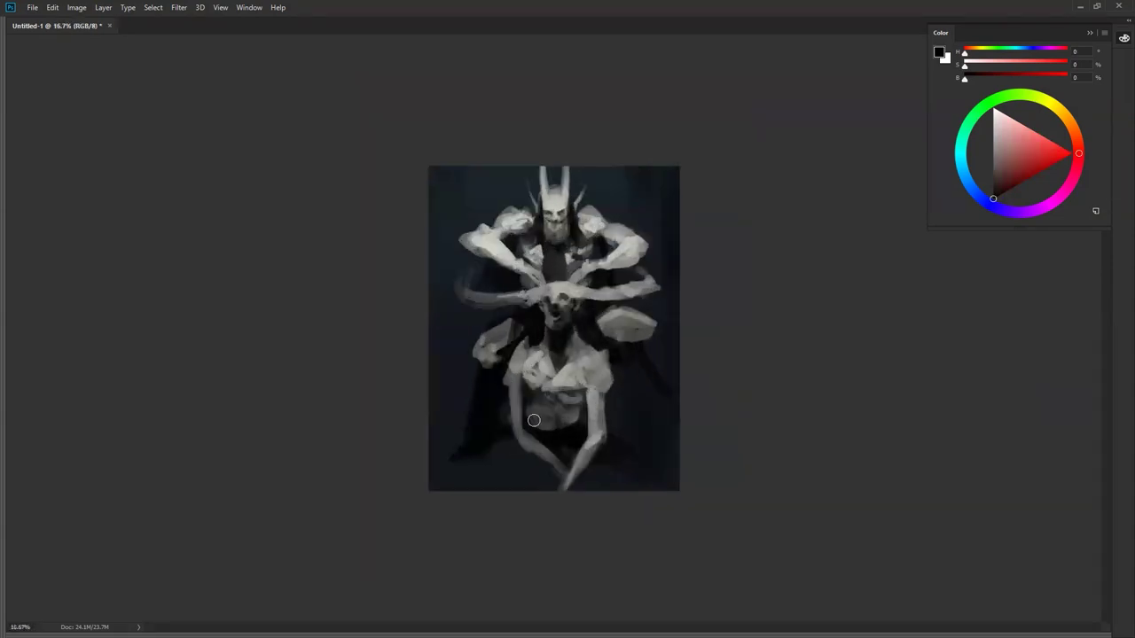
{"action": "left_click", "coordinate": [575, 303]}
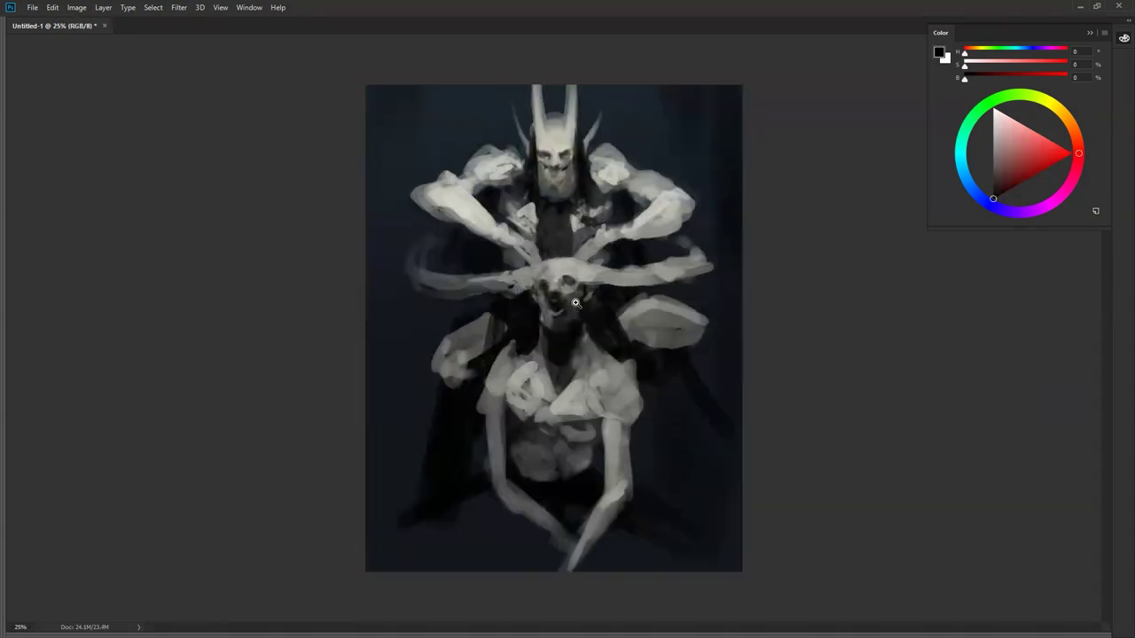
{"action": "left_click", "coordinate": [658, 175], "text": "alt"}
{"action": "left_click_drag", "start_coordinate": [1000, 156], "coordinate": [987, 152]}
{"action": "left_click_drag", "start_coordinate": [632, 191], "coordinate": [644, 203]}
{"action": "left_click_drag", "start_coordinate": [470, 208], "coordinate": [454, 188]}
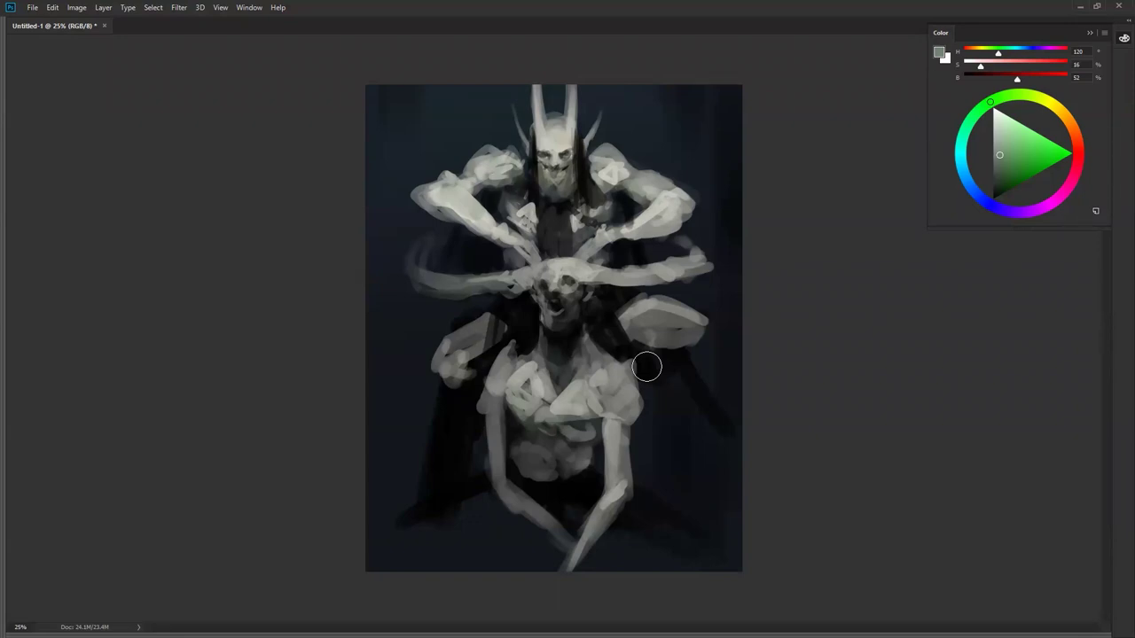
Step: Paint thin black hair strands down both sides of the lower figure's neck onto the chest
{"action": "key", "text": "d"}
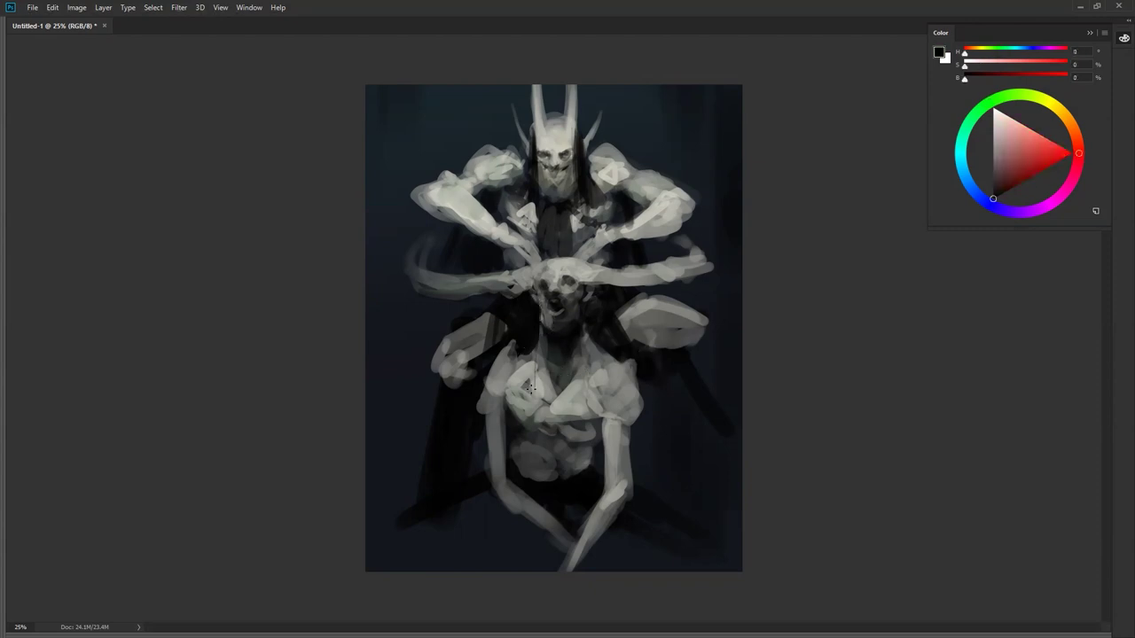
{"action": "left_click_drag", "start_coordinate": [531, 353], "coordinate": [532, 381]}
{"action": "mouse_move", "coordinate": [583, 332]}
{"action": "left_mouse_down"}
{"action": "mouse_move", "coordinate": [579, 369]}
{"action": "mouse_move", "coordinate": [592, 364]}
{"action": "left_mouse_up"}
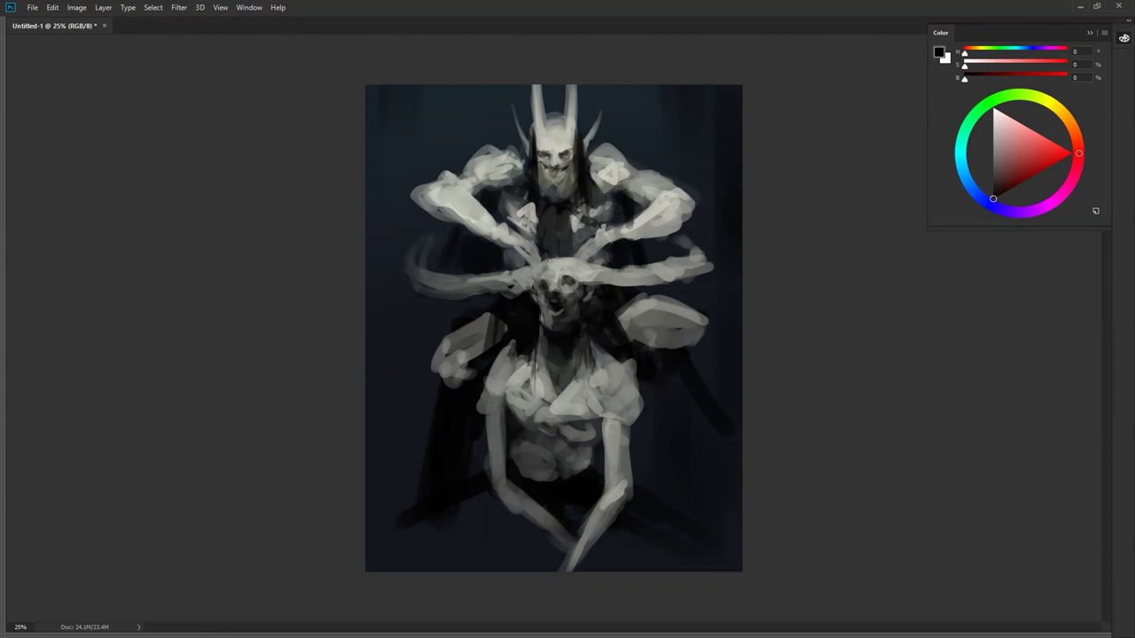
Step: Build up the horned figure's chest sides below the shoulders with sampled greys
{"action": "left_click", "coordinate": [514, 196], "text": "alt"}
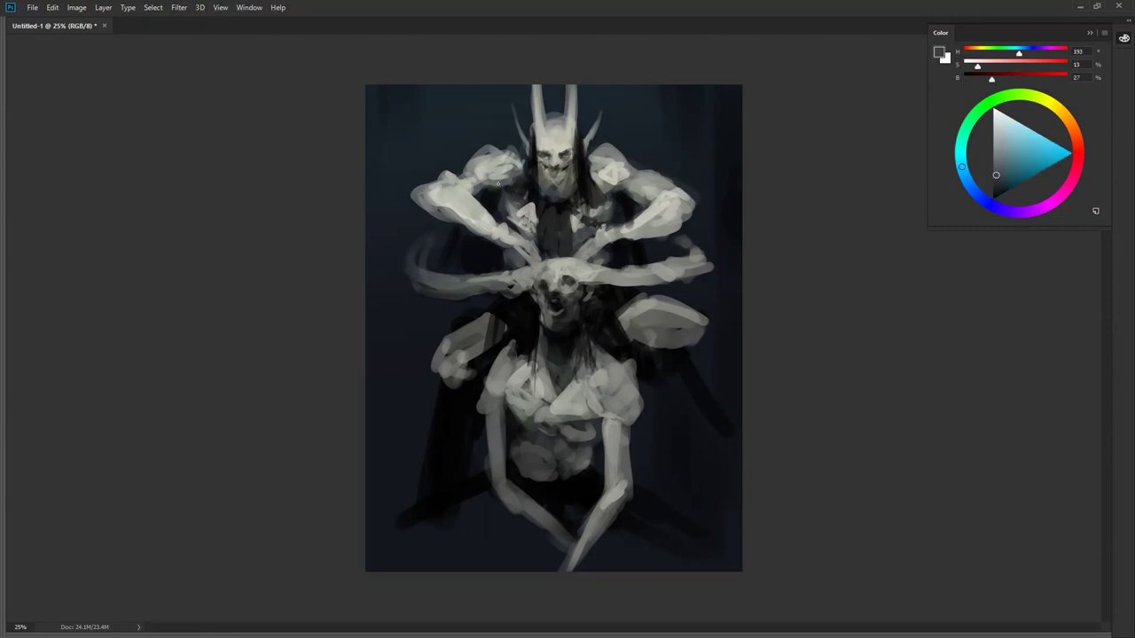
{"action": "left_click", "coordinate": [511, 198], "text": "alt"}
{"action": "mouse_move", "coordinate": [504, 187]}
{"action": "left_mouse_down"}
{"action": "mouse_move", "coordinate": [521, 215]}
{"action": "mouse_move", "coordinate": [533, 207]}
{"action": "left_mouse_up"}
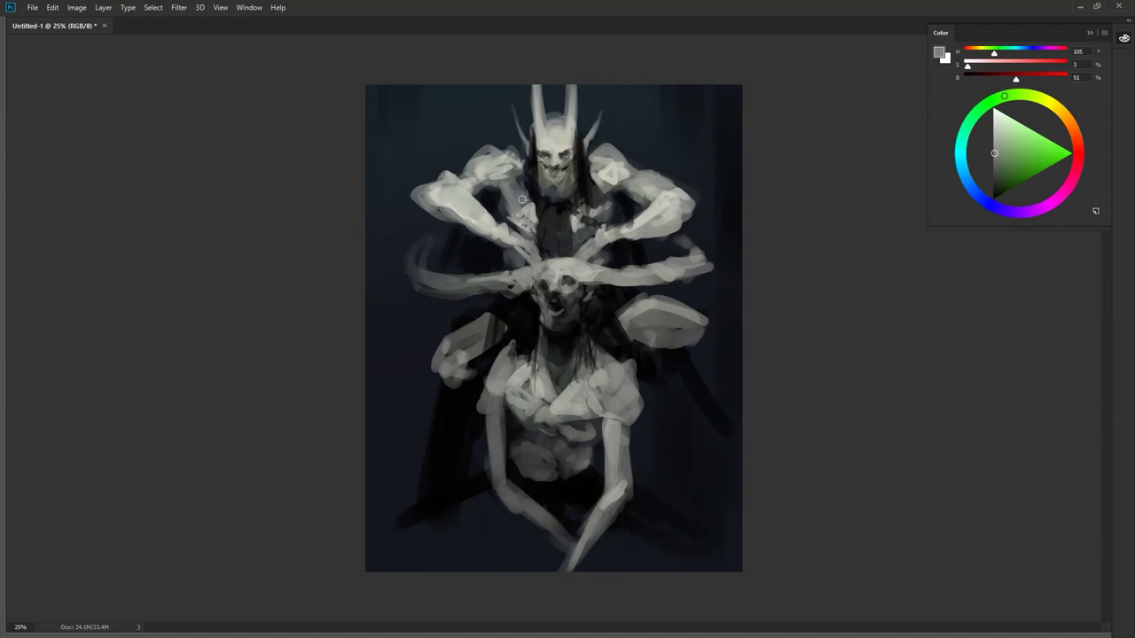
{"action": "left_click", "coordinate": [532, 205], "text": "alt"}
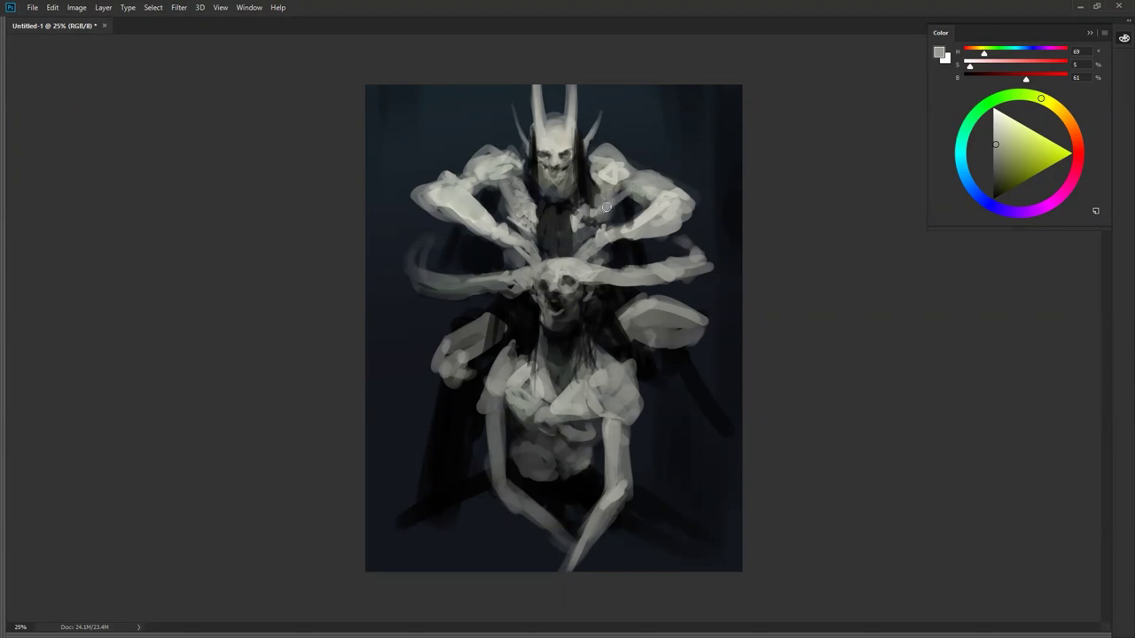
{"action": "left_click", "coordinate": [506, 167], "text": "alt"}
{"action": "key", "text": "ctrl+z"}
{"action": "left_click_drag", "start_coordinate": [484, 184], "coordinate": [504, 194]}
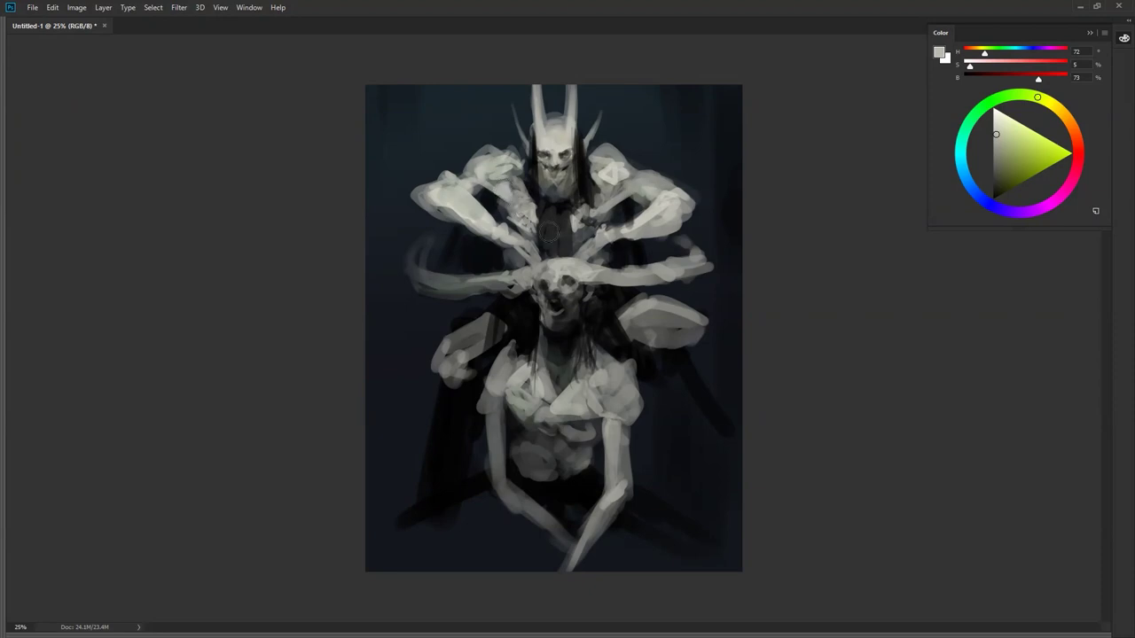
Step: Bring back the hidden interface panels and duplicate the painting onto a new layer above the Background
{"action": "key", "text": "Tab"}
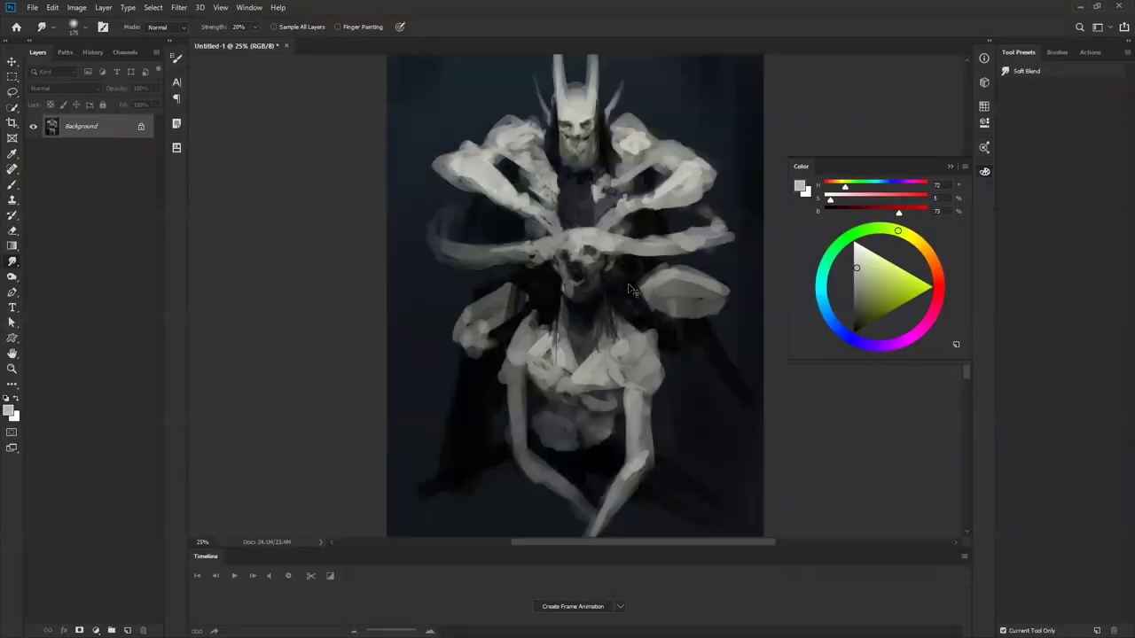
{"action": "key", "text": "z"}
{"action": "left_click", "coordinate": [636, 298], "text": "alt"}
{"action": "left_click", "coordinate": [636, 298], "text": "alt"}
{"action": "left_click", "coordinate": [636, 297], "text": "alt"}
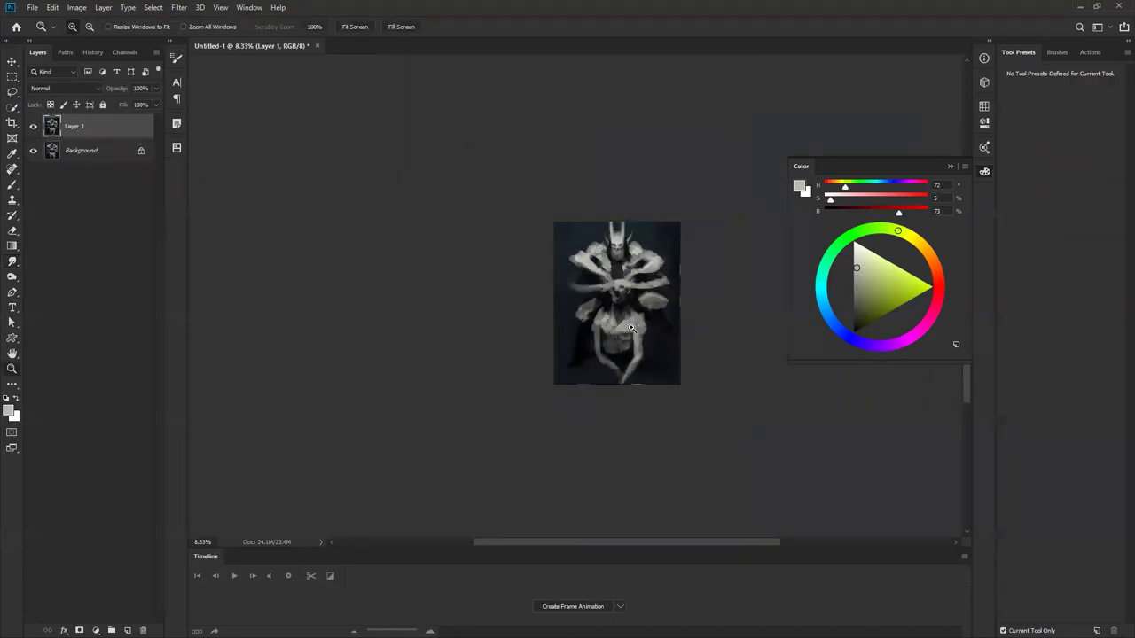
Step: Hide the interface panels and paint a dark stroke in the lower background beside the seated figure's forearm with an enlarged brush
{"action": "key", "text": "Tab"}
{"action": "key", "text": "]"}
{"action": "key", "text": "]"}
{"action": "key", "text": "]"}
{"action": "key", "text": "]"}
{"action": "key", "text": "]"}
{"action": "mouse_move", "coordinate": [533, 390]}
{"action": "left_mouse_down"}
{"action": "mouse_move", "coordinate": [509, 400]}
{"action": "mouse_move", "coordinate": [545, 385]}
{"action": "left_mouse_up"}
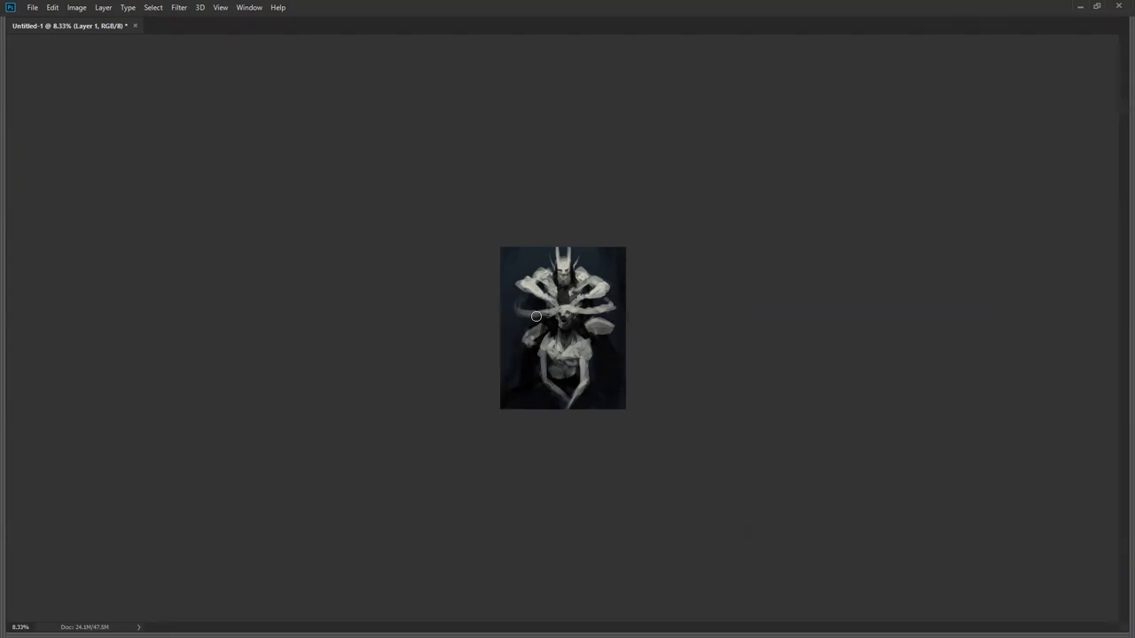
Step: Build up the horned figure's crouching legs on both sides of the lower figure's shoulders with light and sampled mid greys
{"action": "key", "text": "ctrl+plus"}
{"action": "key", "text": "ctrl+plus"}
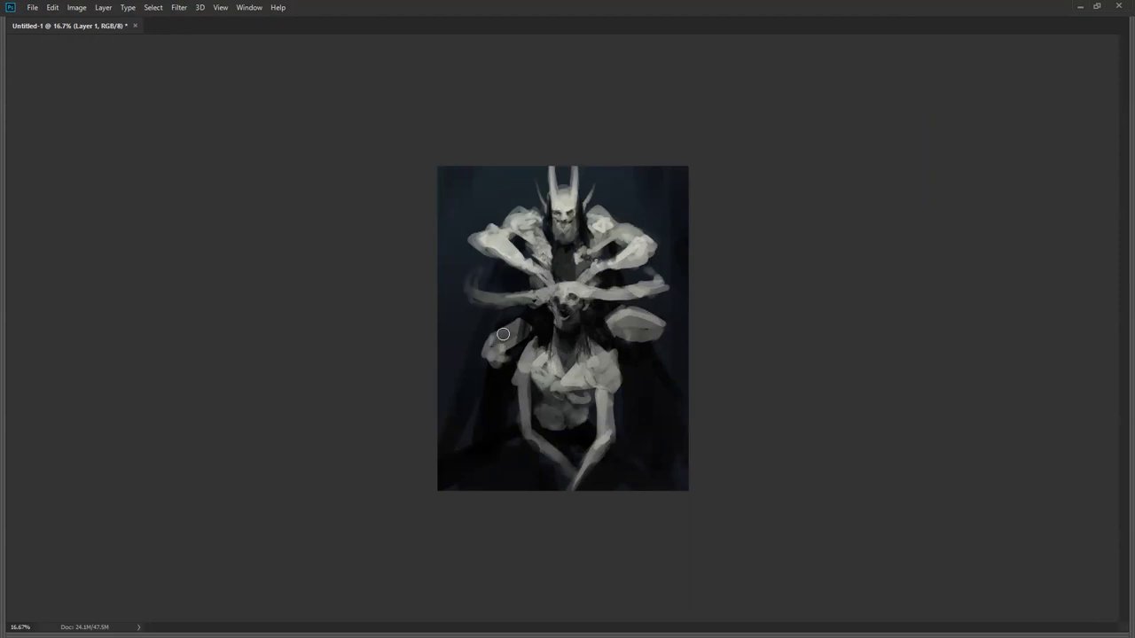
{"action": "left_click_drag", "start_coordinate": [499, 335], "coordinate": [507, 339]}
{"action": "mouse_move", "coordinate": [646, 317]}
{"action": "left_mouse_down"}
{"action": "mouse_move", "coordinate": [662, 337]}
{"action": "mouse_move", "coordinate": [665, 327]}
{"action": "mouse_move", "coordinate": [632, 371]}
{"action": "left_mouse_up"}
{"action": "left_click", "coordinate": [654, 342], "text": "alt"}
{"action": "mouse_move", "coordinate": [489, 358]}
{"action": "left_mouse_down"}
{"action": "mouse_move", "coordinate": [506, 368]}
{"action": "mouse_move", "coordinate": [513, 359]}
{"action": "left_mouse_up"}
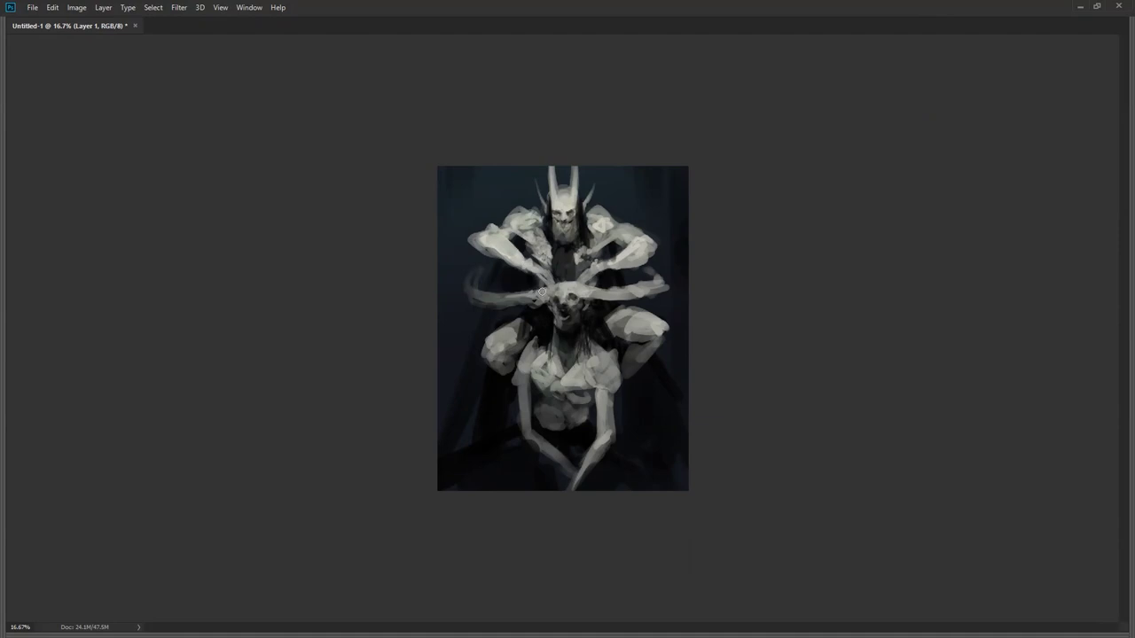
Step: Refine the horned figure's chest sides and the rounded forms of both shoulders with small grey strokes
{"action": "key", "text": "ctrl+plus"}
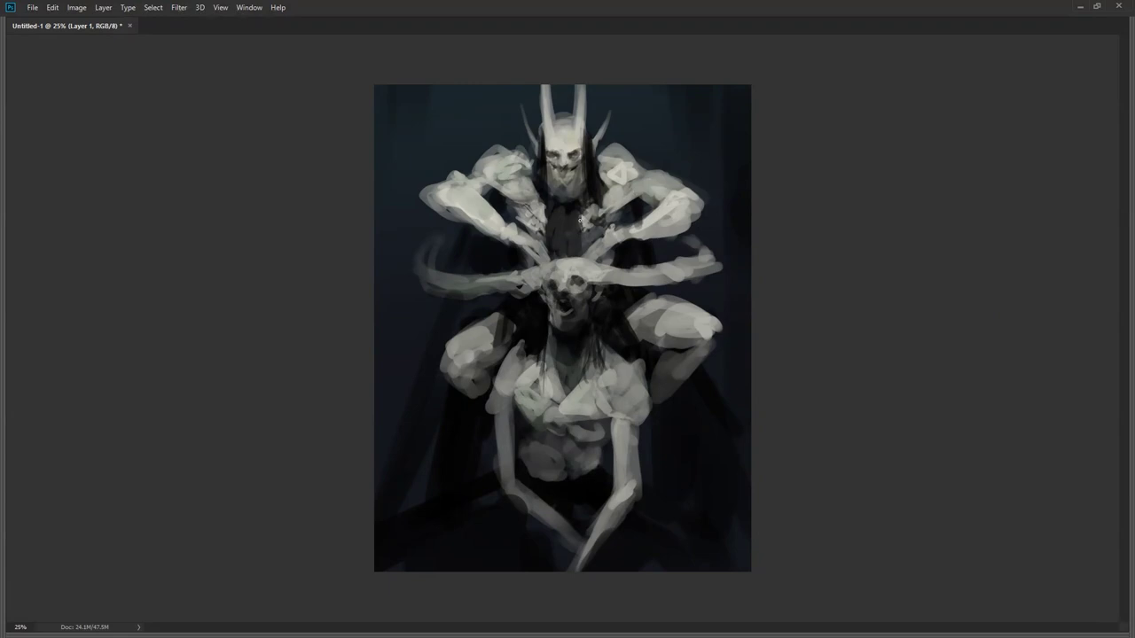
{"action": "mouse_move", "coordinate": [591, 225]}
{"action": "left_mouse_down"}
{"action": "mouse_move", "coordinate": [534, 207]}
{"action": "mouse_move", "coordinate": [551, 204]}
{"action": "mouse_move", "coordinate": [519, 191]}
{"action": "left_mouse_up"}
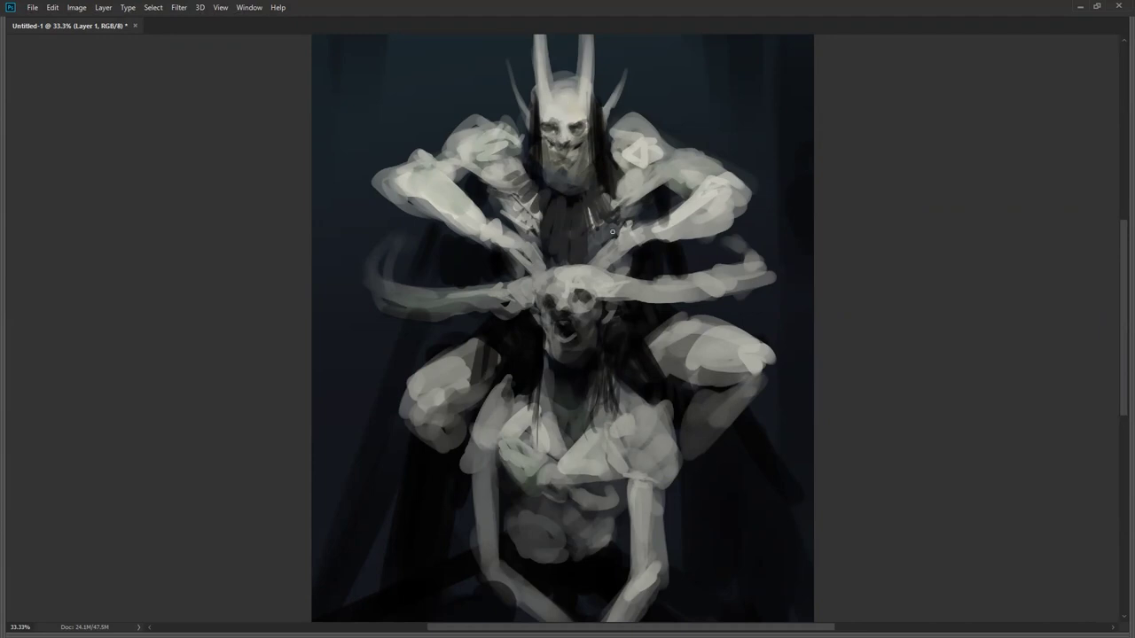
{"action": "mouse_move", "coordinate": [623, 158]}
{"action": "left_mouse_down"}
{"action": "mouse_move", "coordinate": [639, 177]}
{"action": "mouse_move", "coordinate": [649, 174]}
{"action": "mouse_move", "coordinate": [640, 165]}
{"action": "left_mouse_up"}
{"action": "left_click_drag", "start_coordinate": [464, 132], "coordinate": [499, 130]}
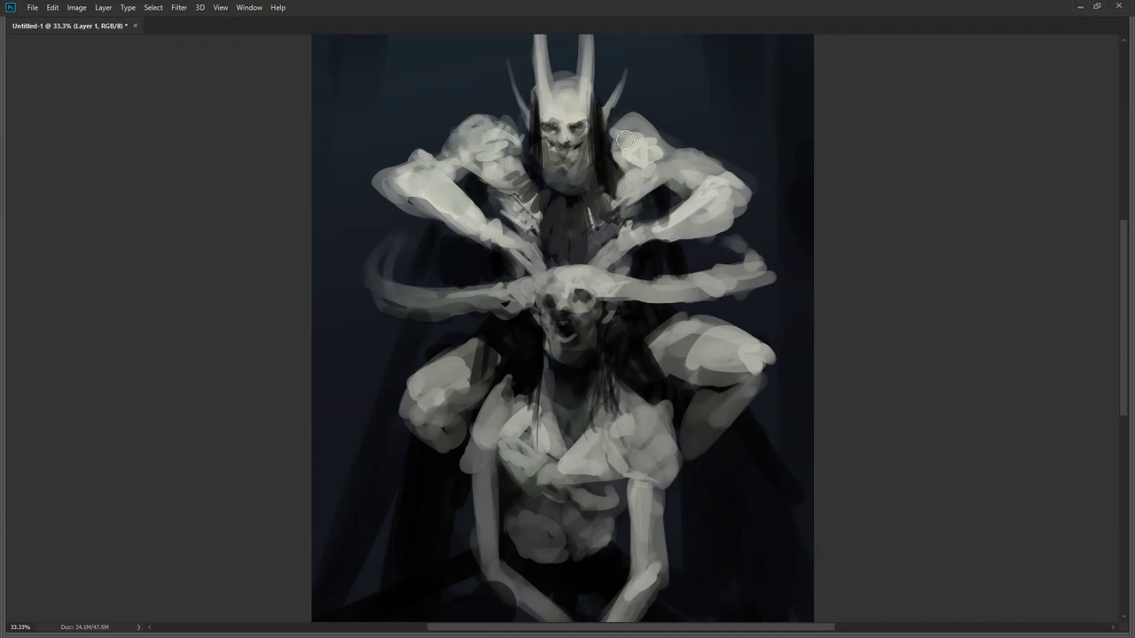
{"action": "left_click_drag", "start_coordinate": [635, 120], "coordinate": [669, 142]}
Step: Flip the canvas horizontally to check the composition of the two figures
{"action": "scroll", "coordinate": [676, 178], "scroll_direction": "down", "scroll_amount": 3}
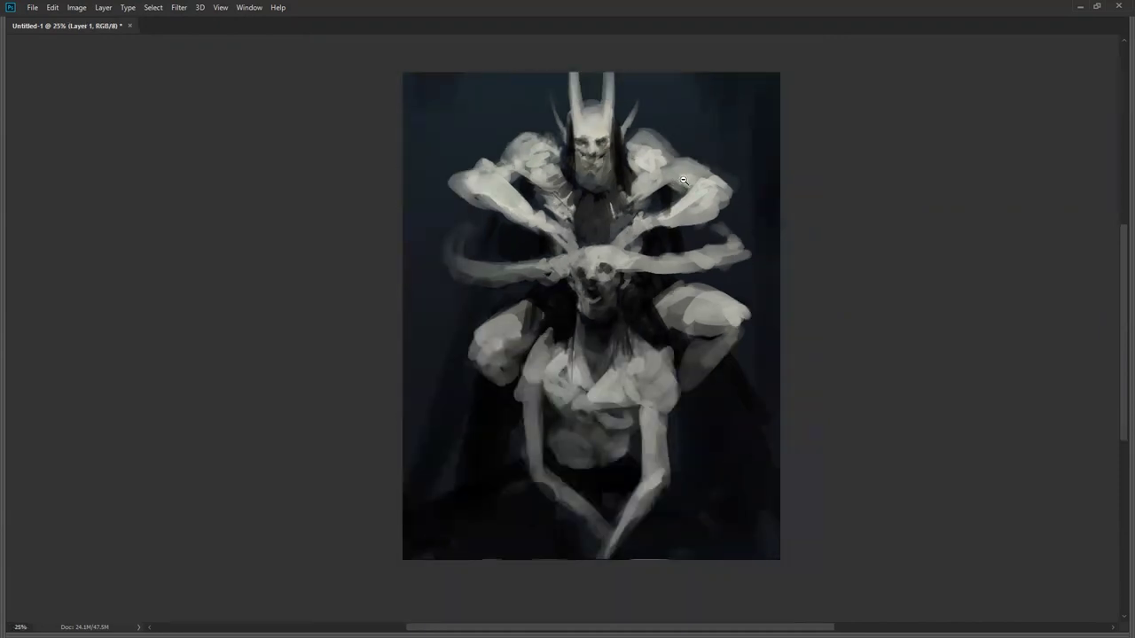
{"action": "key", "text": "ctrl+shift+h"}
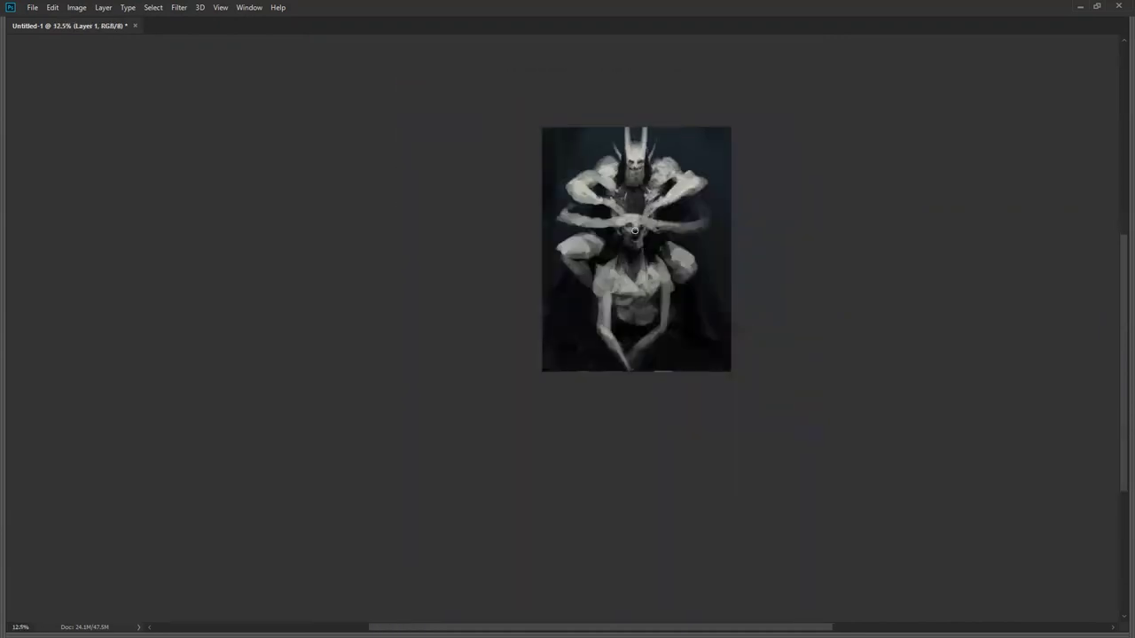
{"action": "left_click", "coordinate": [651, 213]}
{"action": "left_click", "coordinate": [636, 244]}
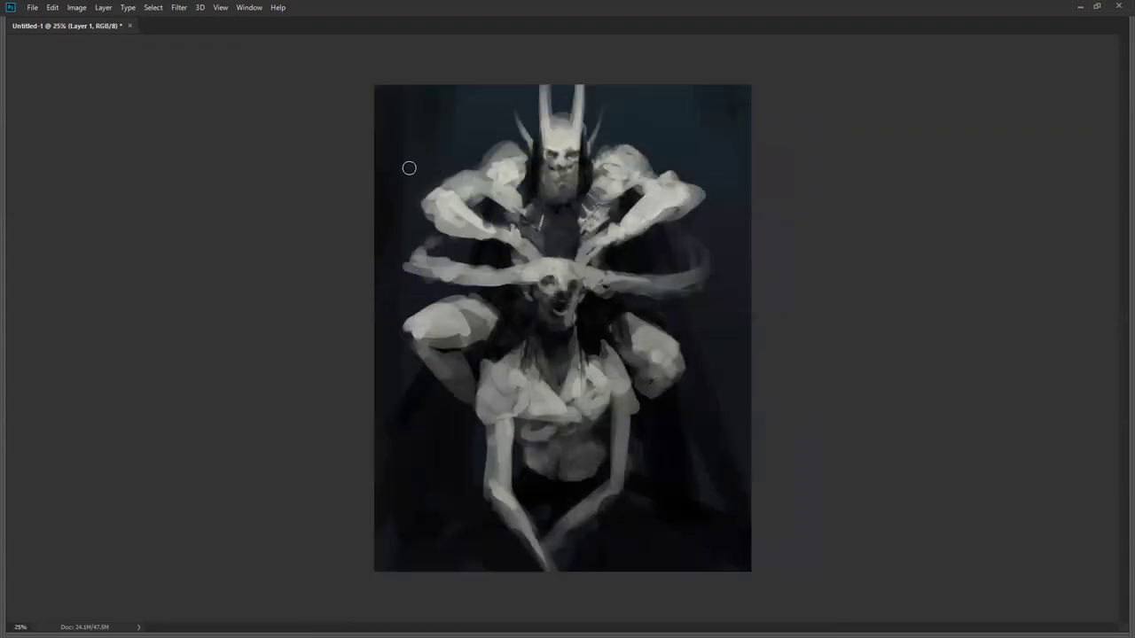
Step: Enlarge the brush and paint dark vertical bands in the upper background on both sides of the horned head
{"action": "key", "text": "bracketright"}
{"action": "key", "text": "bracketright"}
{"action": "key", "text": "bracketright"}
{"action": "key", "text": "bracketright"}
{"action": "key", "text": "bracketright"}
{"action": "left_click_drag", "start_coordinate": [471, 99], "coordinate": [482, 136]}
{"action": "left_click_drag", "start_coordinate": [651, 83], "coordinate": [654, 145]}
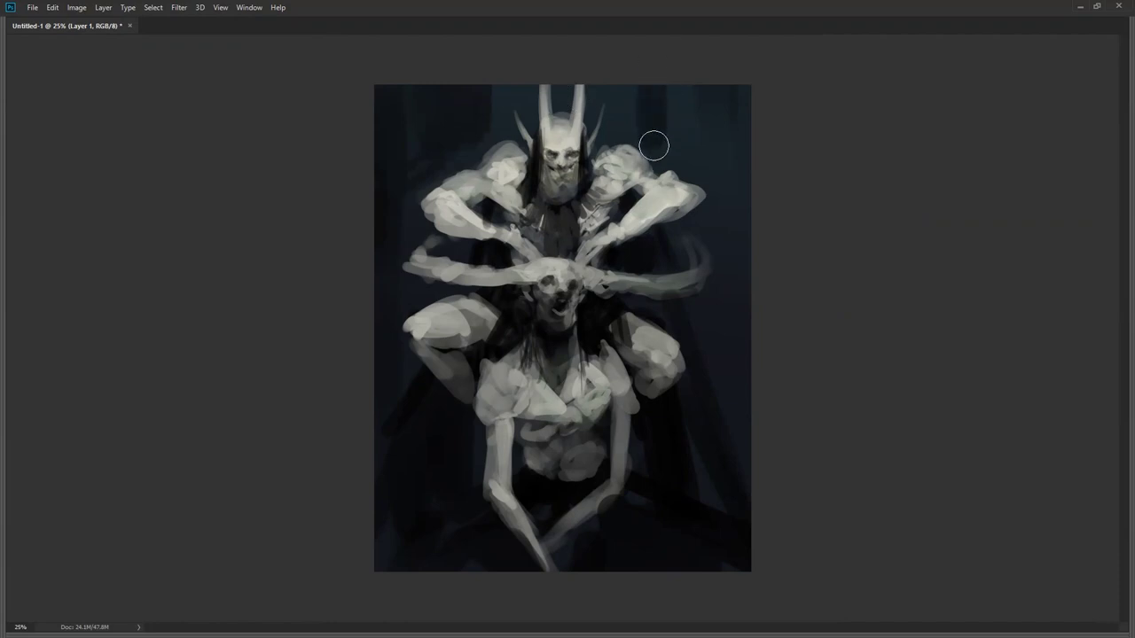
{"action": "mouse_move", "coordinate": [699, 89]}
{"action": "left_mouse_down"}
{"action": "mouse_move", "coordinate": [700, 131]}
{"action": "mouse_move", "coordinate": [680, 86]}
{"action": "mouse_move", "coordinate": [710, 155]}
{"action": "left_mouse_up"}
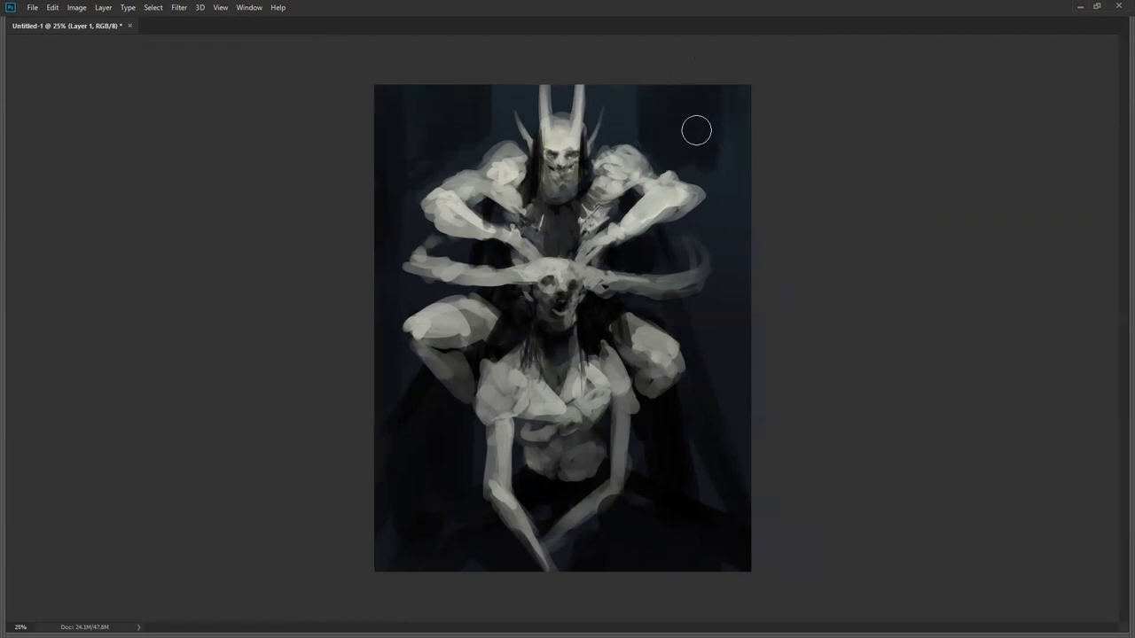
{"action": "left_click_drag", "start_coordinate": [739, 71], "coordinate": [735, 215]}
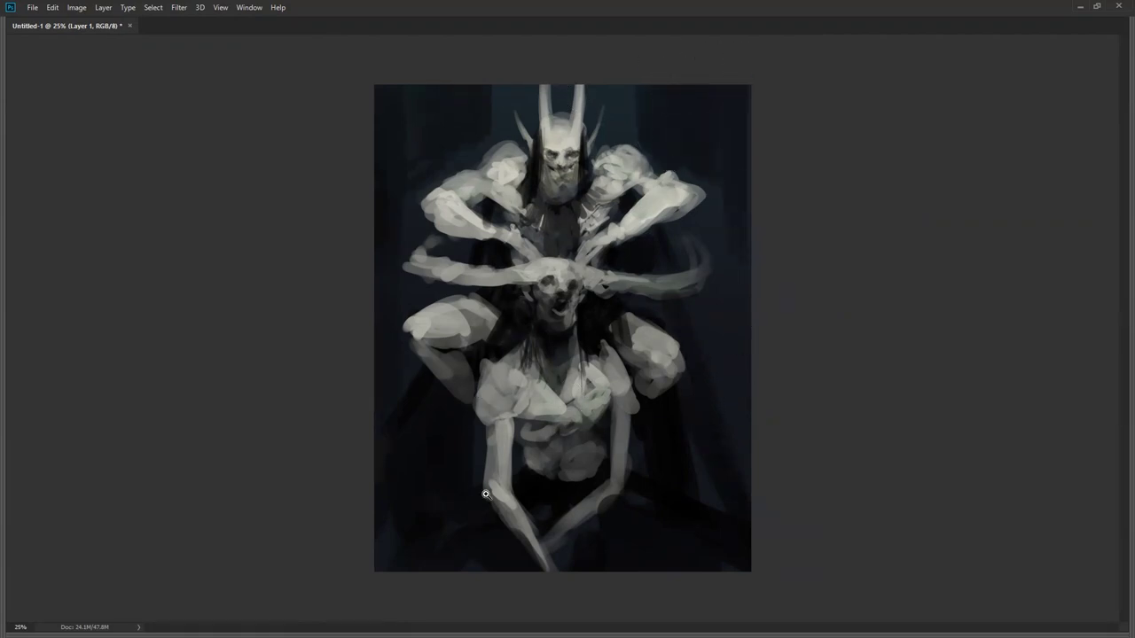
Step: Darken the lower background to near black along the left edge and beneath the lower figure's arms with a larger brush
{"action": "left_click_drag", "start_coordinate": [369, 468], "coordinate": [377, 379]}
{"action": "key", "text": "bracketright"}
{"action": "key", "text": "bracketright"}
{"action": "key", "text": "bracketright"}
{"action": "mouse_move", "coordinate": [391, 585]}
{"action": "left_mouse_down"}
{"action": "mouse_move", "coordinate": [379, 391]}
{"action": "mouse_move", "coordinate": [380, 573]}
{"action": "mouse_move", "coordinate": [408, 602]}
{"action": "mouse_move", "coordinate": [387, 403]}
{"action": "left_mouse_up"}
{"action": "mouse_move", "coordinate": [458, 585]}
{"action": "left_mouse_down"}
{"action": "mouse_move", "coordinate": [485, 602]}
{"action": "mouse_move", "coordinate": [500, 521]}
{"action": "mouse_move", "coordinate": [633, 519]}
{"action": "mouse_move", "coordinate": [661, 495]}
{"action": "mouse_move", "coordinate": [718, 539]}
{"action": "mouse_move", "coordinate": [711, 458]}
{"action": "left_mouse_up"}
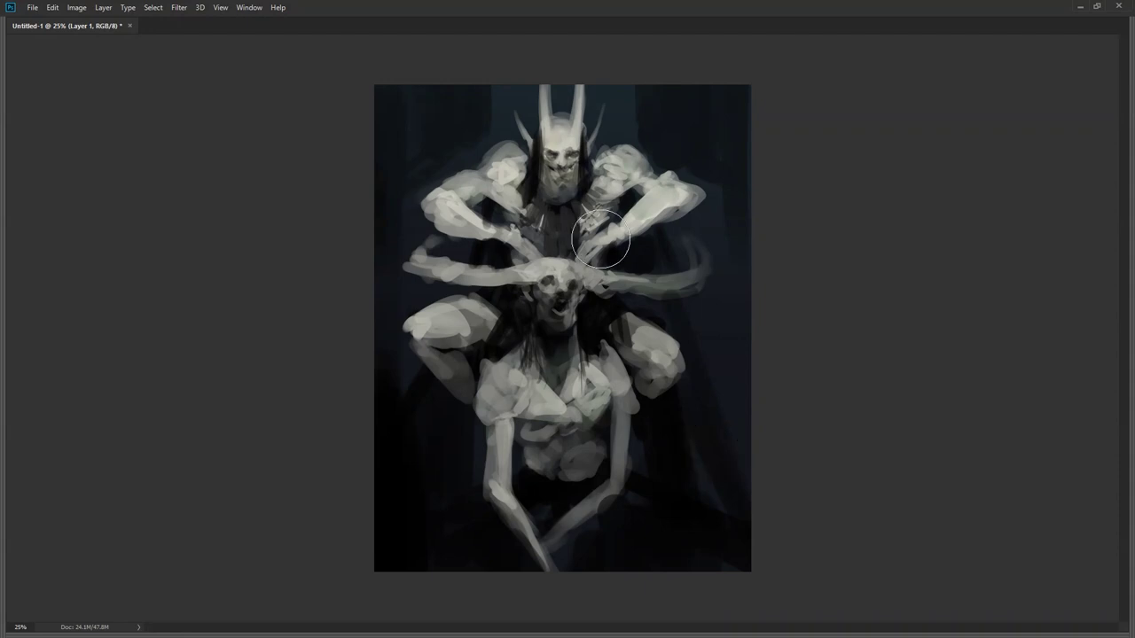
Step: Shrink the brush and paint thin black hair strands from the horned head over the chest and beside the lower figure's face
{"action": "key", "text": "bracketleft"}
{"action": "key", "text": "bracketleft"}
{"action": "key", "text": "bracketleft"}
{"action": "key", "text": "bracketleft"}
{"action": "key", "text": "bracketleft"}
{"action": "key", "text": "bracketleft"}
{"action": "key", "text": "bracketleft"}
{"action": "key", "text": "bracketleft"}
{"action": "key", "text": "bracketleft"}
{"action": "key", "text": "bracketleft"}
{"action": "key", "text": "bracketleft"}
{"action": "key", "text": "bracketleft"}
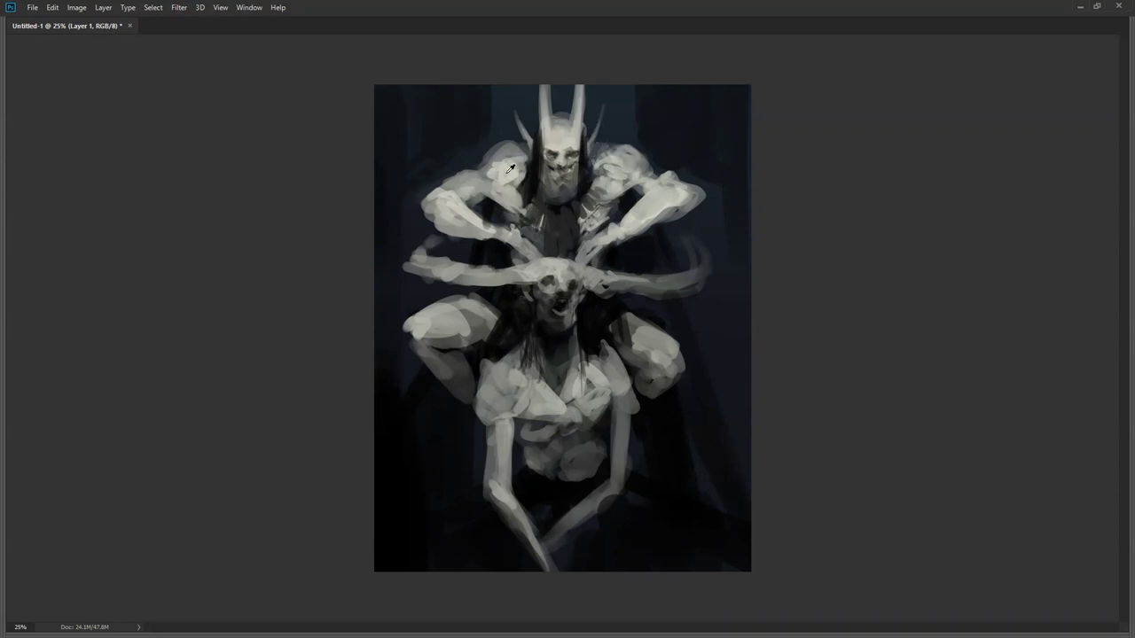
{"action": "key", "text": "bracketleft"}
{"action": "key", "text": "bracketleft"}
{"action": "key", "text": "bracketleft"}
{"action": "key", "text": "bracketleft"}
{"action": "key", "text": "ctrl+plus"}
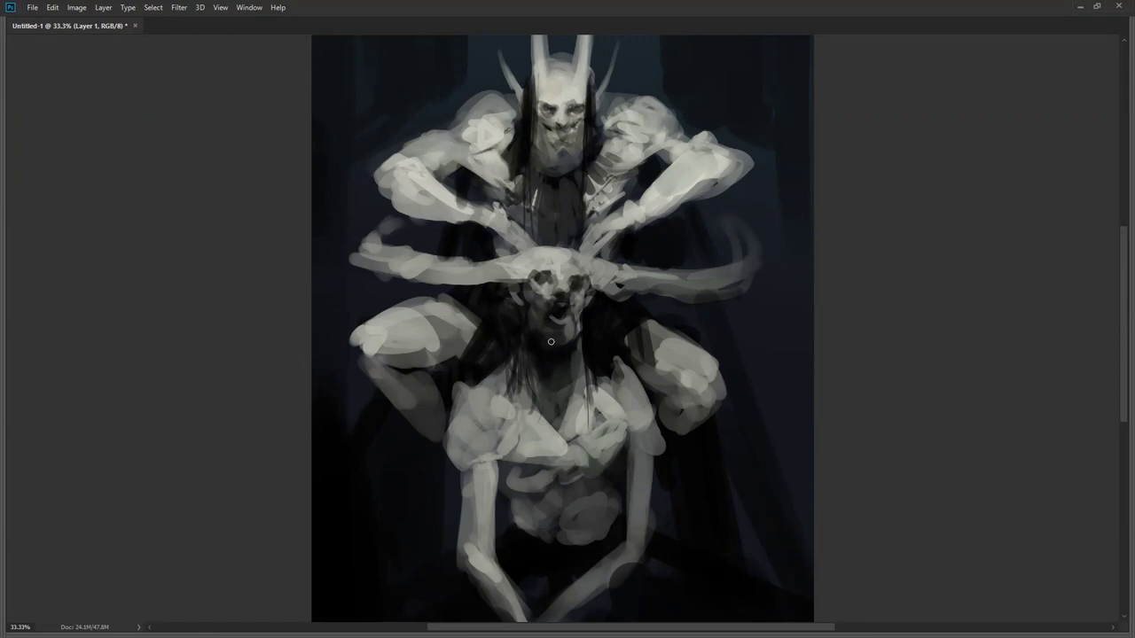
Step: Reshape the horned figure's upper forearms and define the pale fingers reaching down to the lower skull
{"action": "key", "text": "z"}
{"action": "left_click", "coordinate": [588, 392], "text": "alt"}
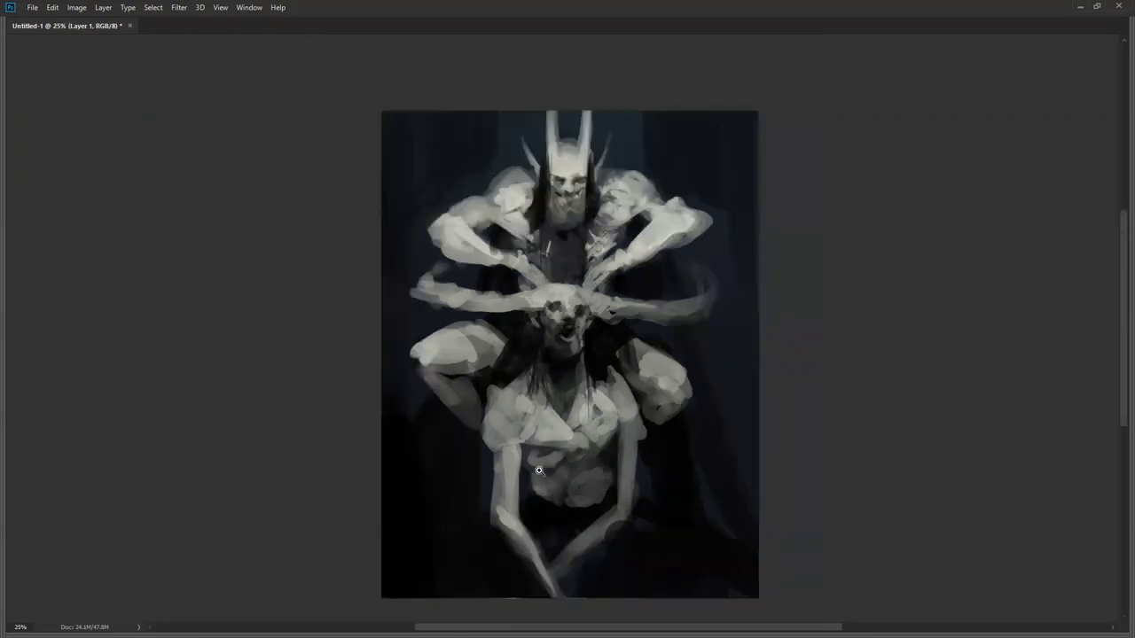
{"action": "left_click", "coordinate": [584, 369]}
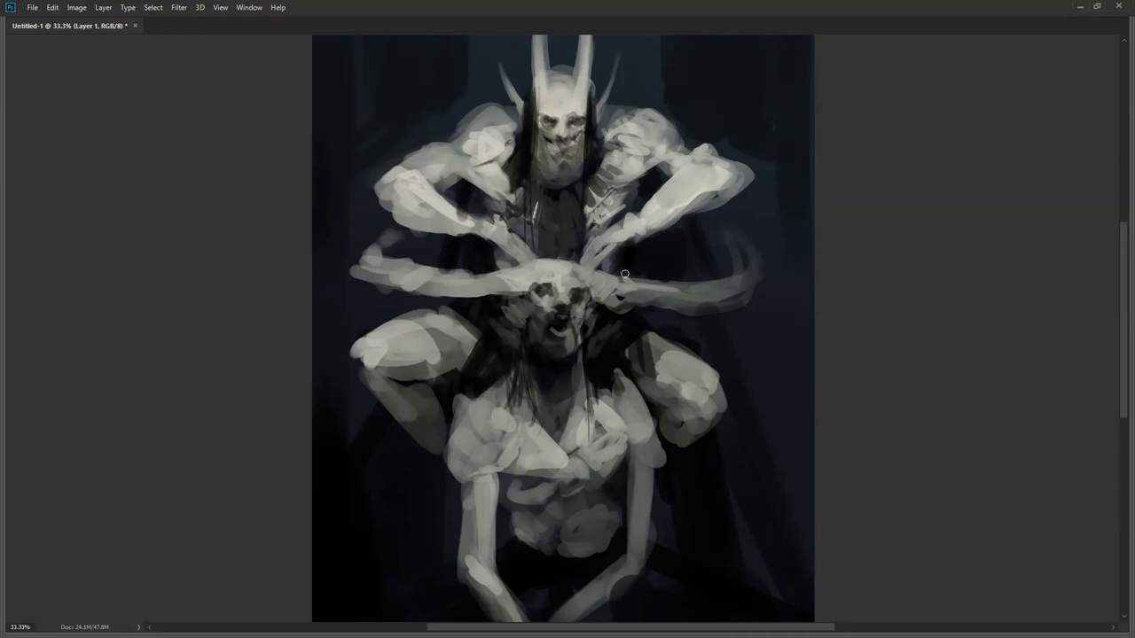
{"action": "mouse_move", "coordinate": [640, 207]}
{"action": "left_mouse_down"}
{"action": "mouse_move", "coordinate": [689, 169]}
{"action": "mouse_move", "coordinate": [678, 180]}
{"action": "mouse_move", "coordinate": [685, 174]}
{"action": "mouse_move", "coordinate": [656, 170]}
{"action": "left_mouse_up"}
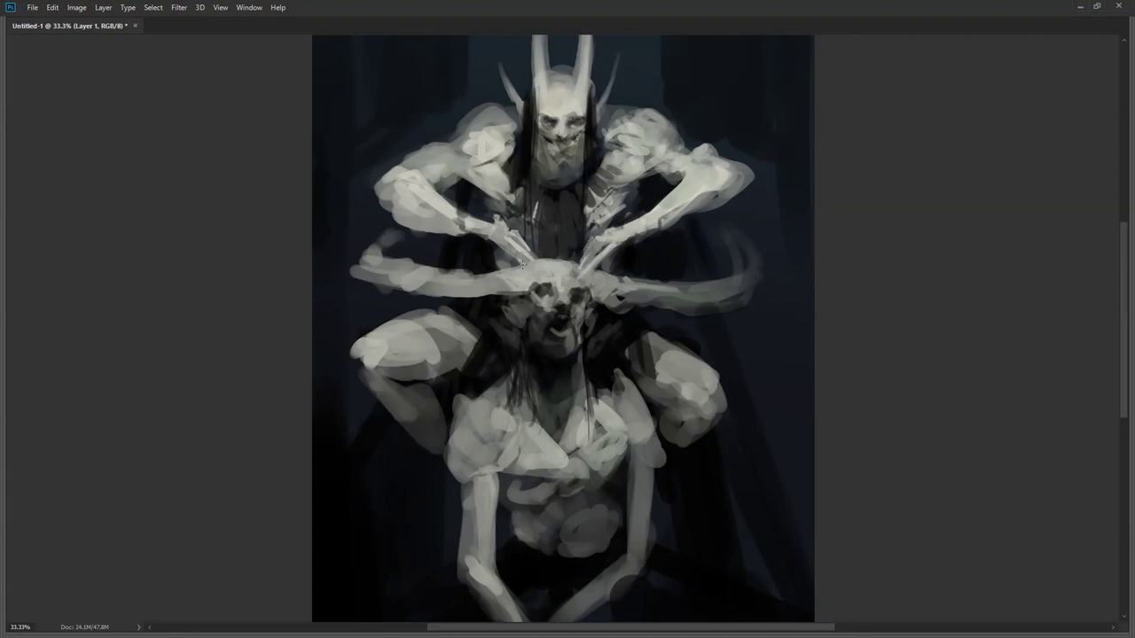
Step: Flip the canvas horizontally and shade the horned figure's elbows and bent forearms with small strokes
{"action": "key", "text": "z"}
{"action": "left_click", "coordinate": [624, 288], "text": "alt"}
{"action": "left_click", "coordinate": [624, 288], "text": "alt"}
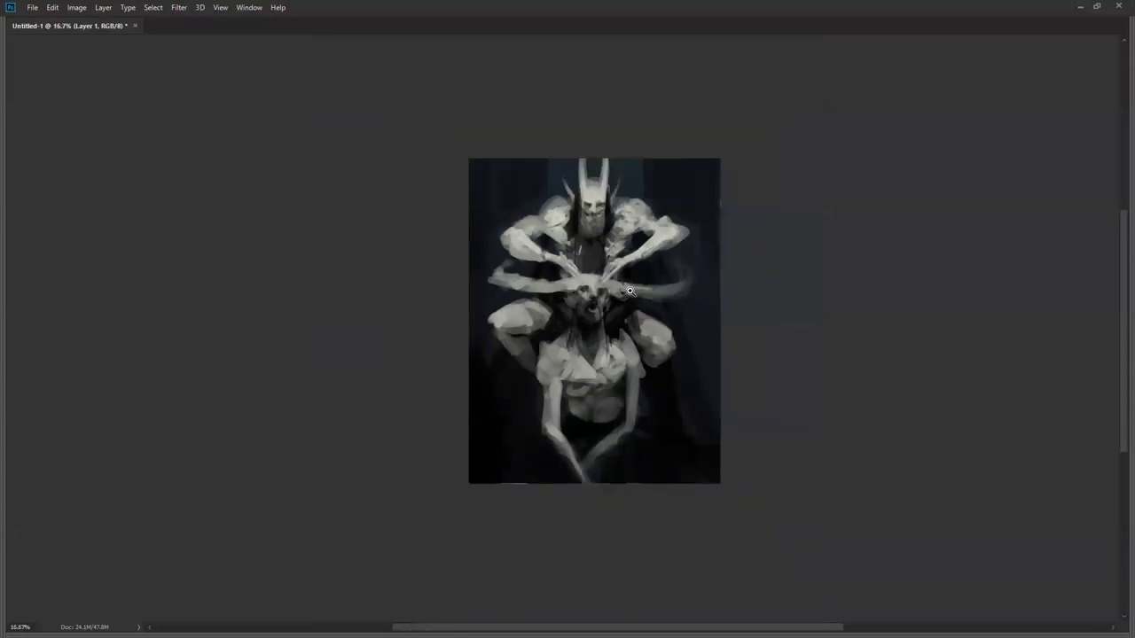
{"action": "left_click", "coordinate": [629, 289]}
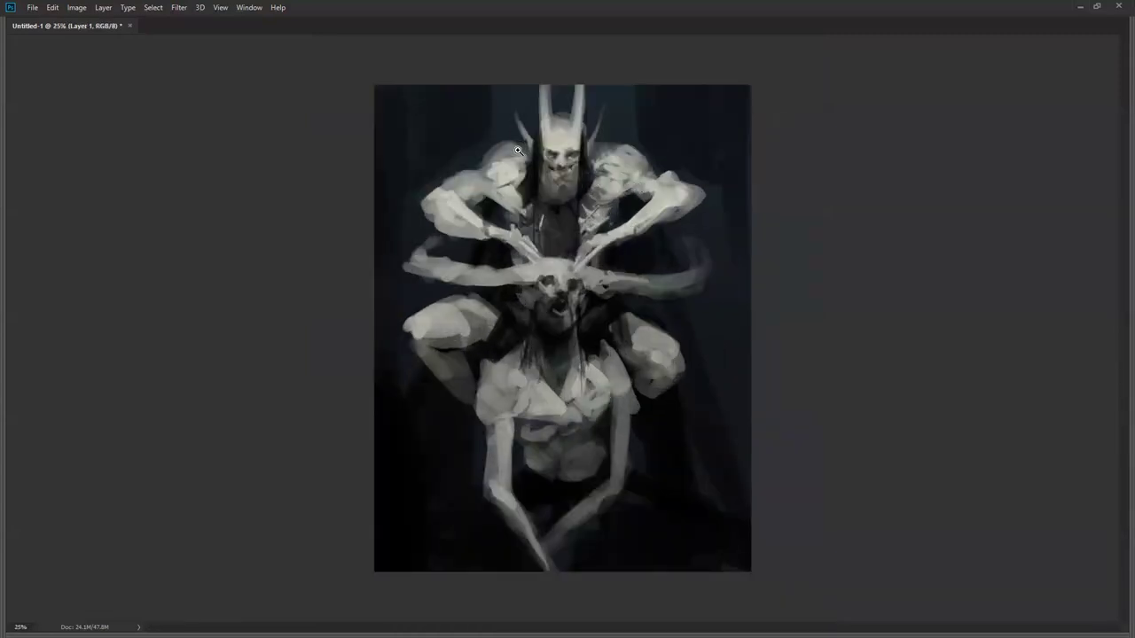
{"action": "key", "text": "ctrl+plus"}
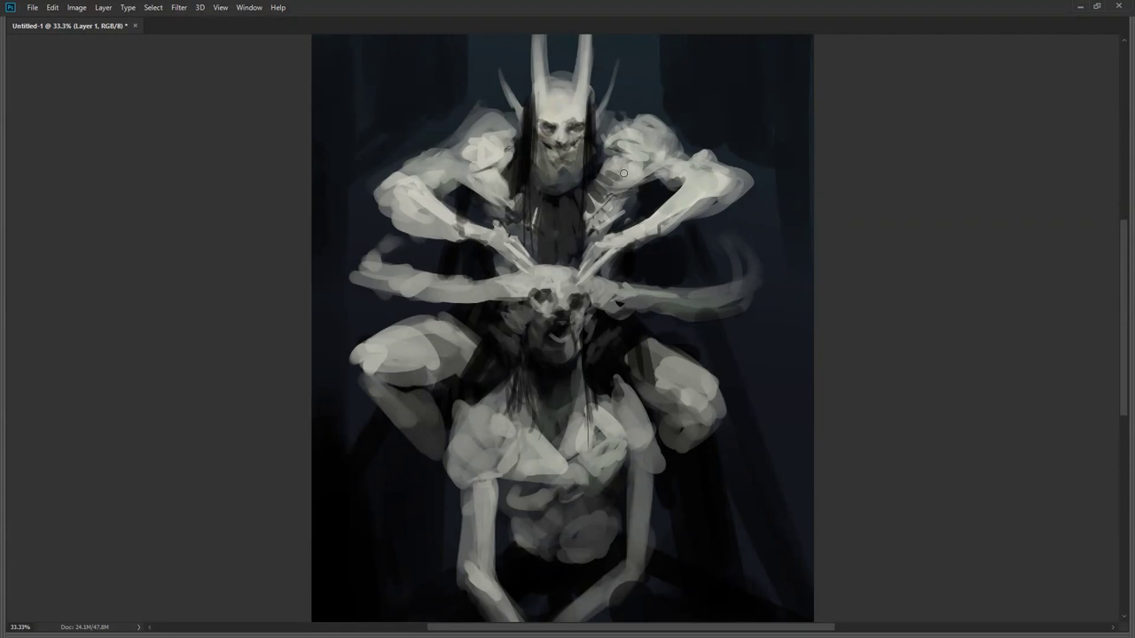
{"action": "scroll", "coordinate": [621, 169], "scroll_direction": "down", "scroll_amount": 2}
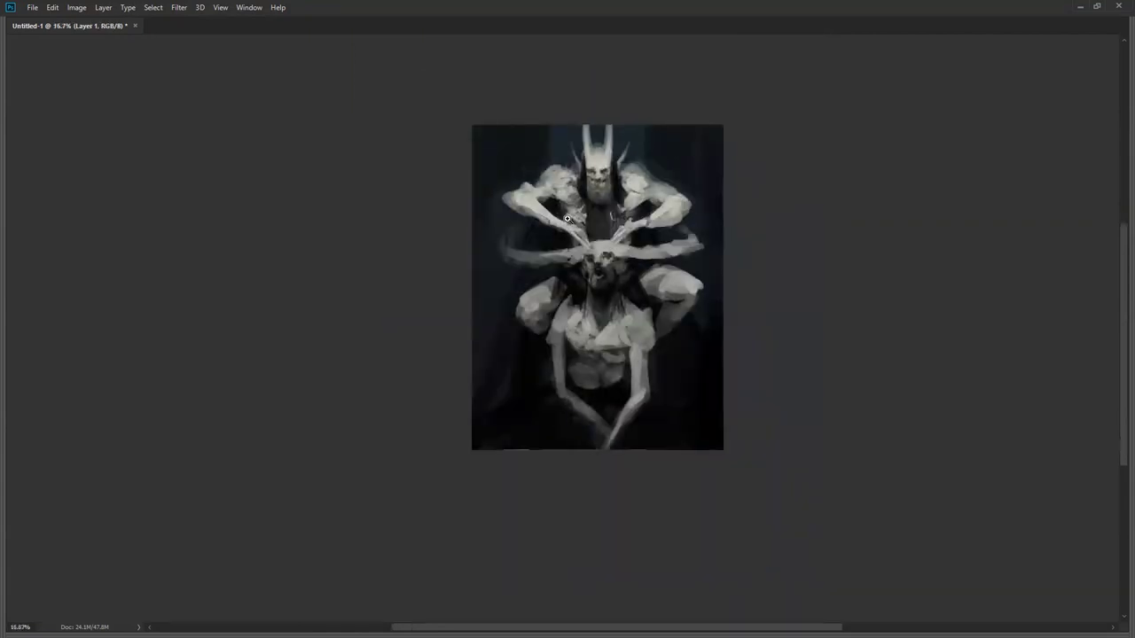
{"action": "scroll", "coordinate": [568, 226], "scroll_direction": "up", "scroll_amount": 2}
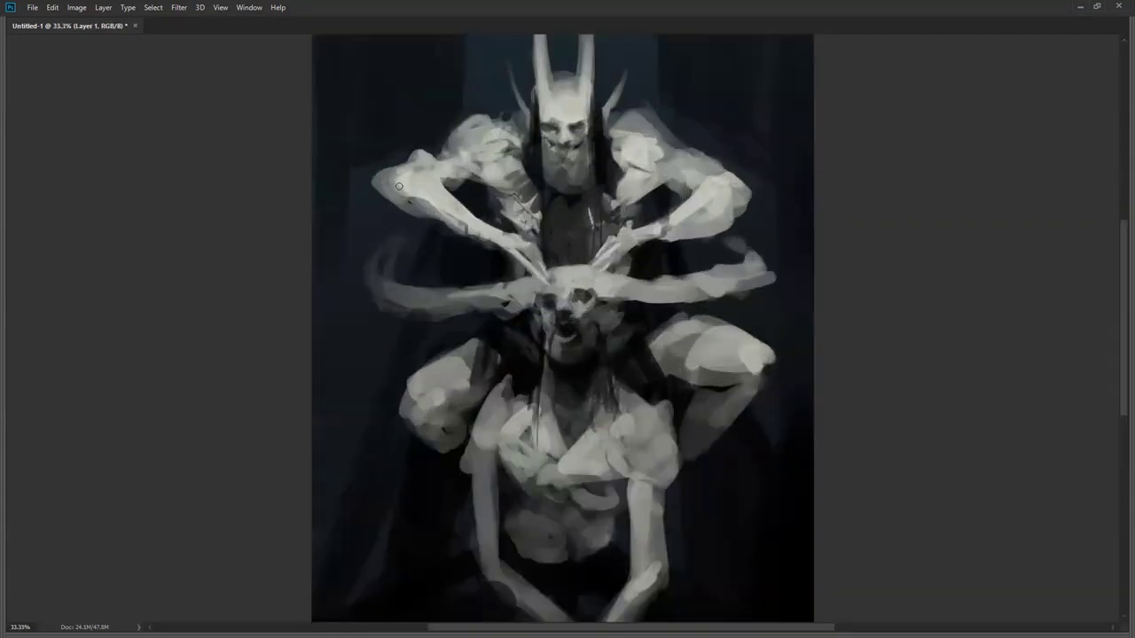
{"action": "left_click_drag", "start_coordinate": [396, 187], "coordinate": [410, 190]}
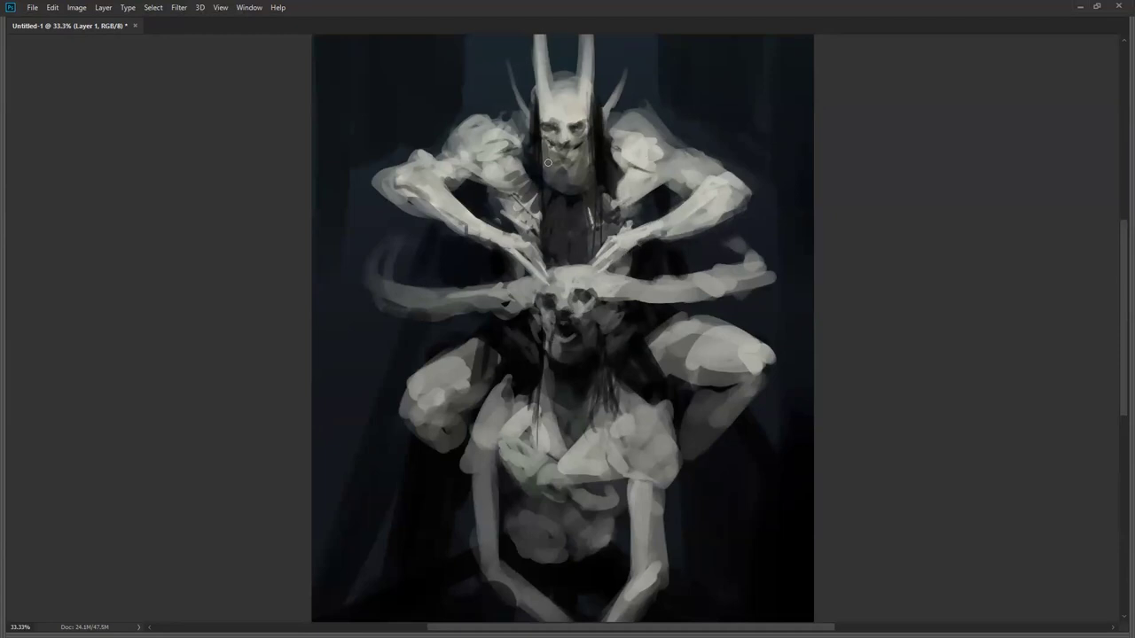
Step: Touch up the horned figure's chest side, and use a larger brush on the dark gap inside the bent arm
{"action": "left_click_drag", "start_coordinate": [525, 200], "coordinate": [535, 225]}
{"action": "key", "text": "bracketright"}
{"action": "key", "text": "bracketright"}
{"action": "key", "text": "bracketright"}
{"action": "key", "text": "bracketright"}
{"action": "key", "text": "bracketright"}
{"action": "left_click_drag", "start_coordinate": [486, 199], "coordinate": [498, 210]}
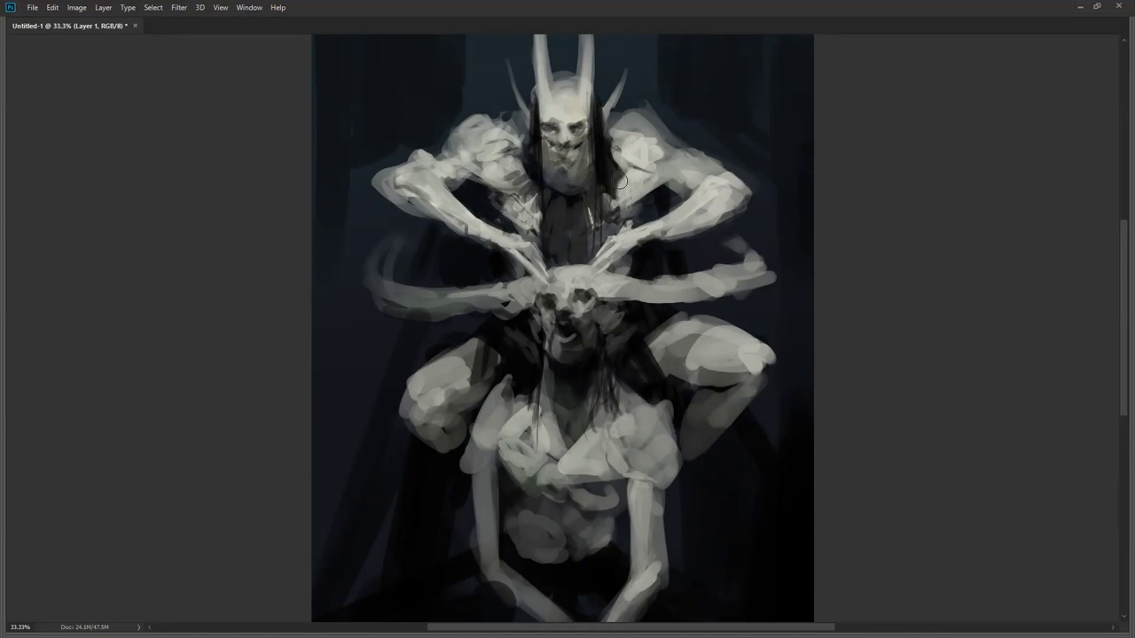
Step: Flip the canvas back and refine the horned figure's bent arm with the flat 250 brush preset from AJ - Brush Sets at 35 px
{"action": "key", "text": "ctrl+minus"}
{"action": "key", "text": "ctrl+minus"}
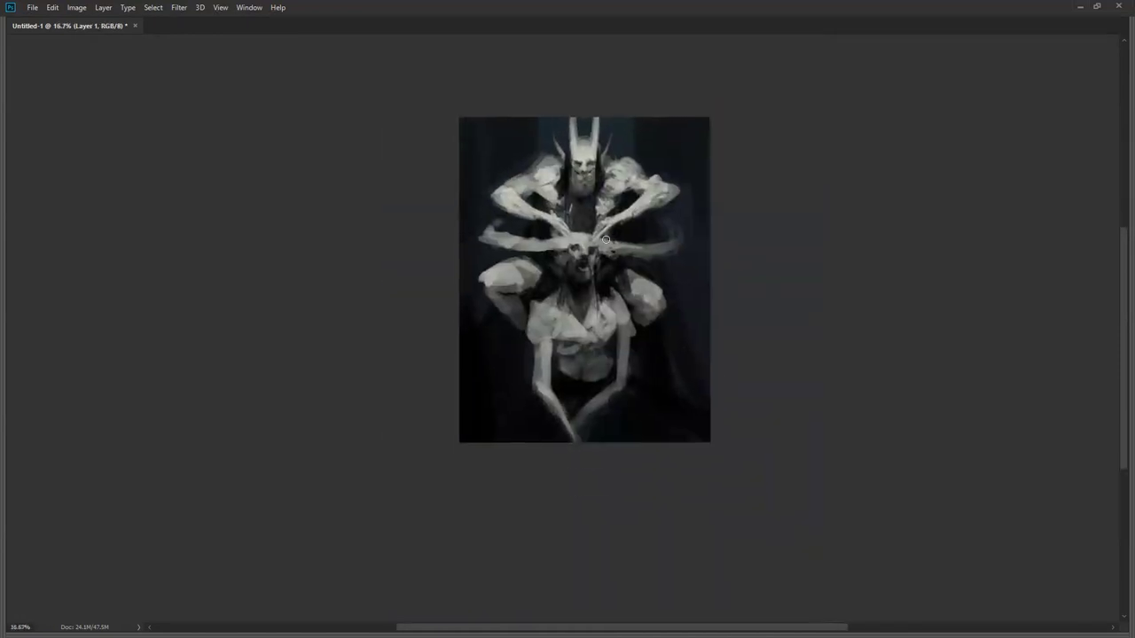
{"action": "right_click", "coordinate": [613, 239]}
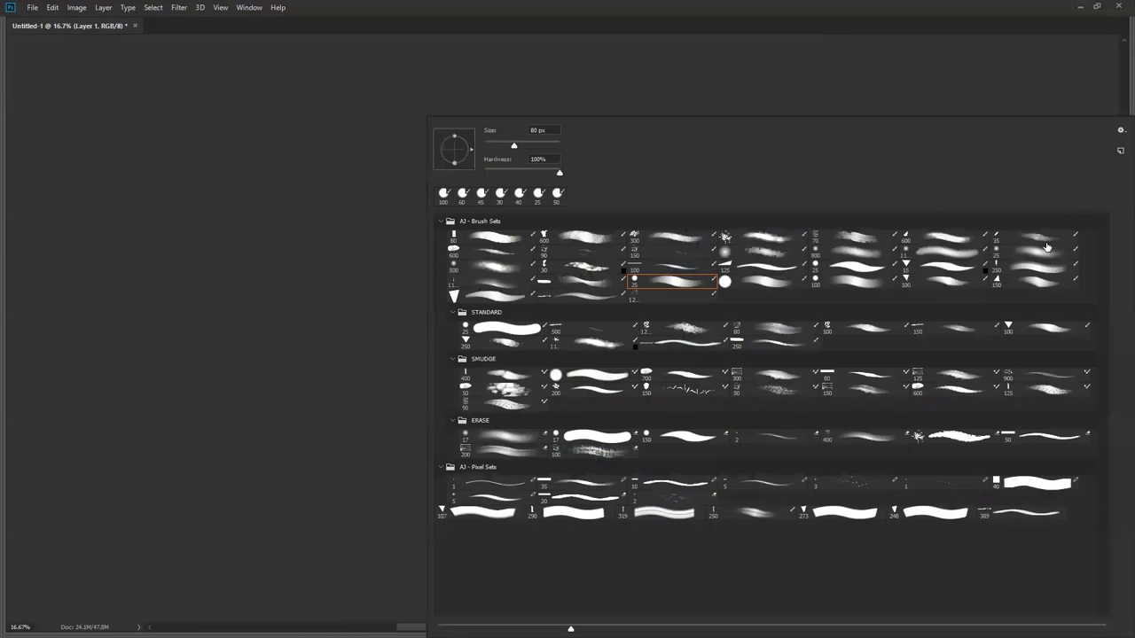
{"action": "left_click", "coordinate": [1046, 266]}
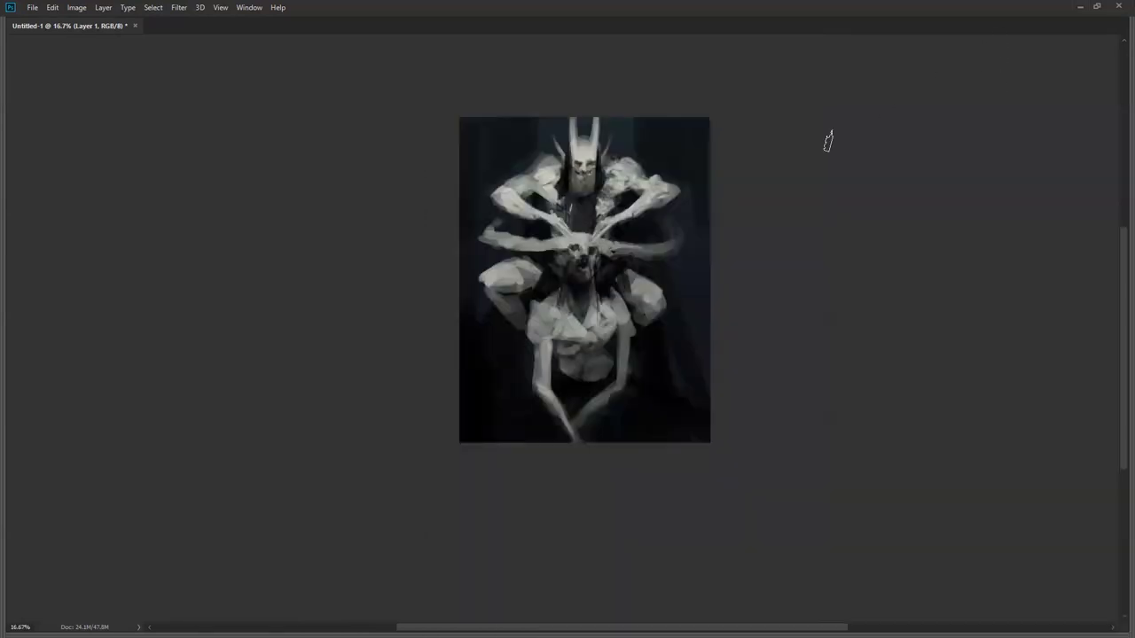
{"action": "key", "text": "ctrl+plus"}
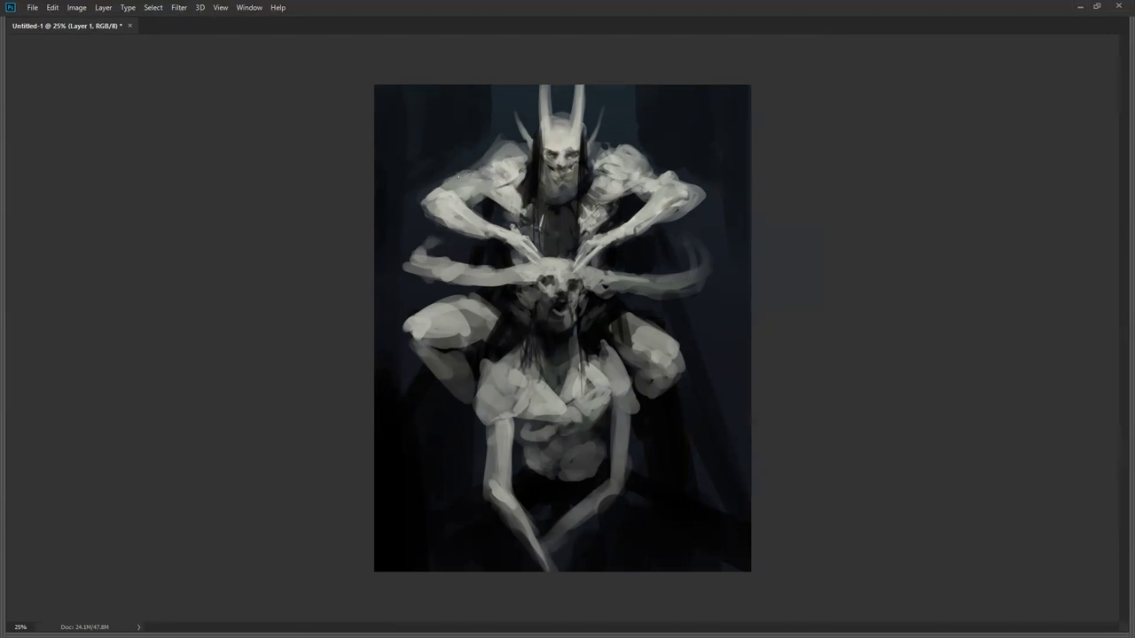
{"action": "left_click_drag", "start_coordinate": [445, 184], "coordinate": [458, 171]}
Step: Switch to the round 25 px brush with 100% hardness and sharpen the horned skull's toothy grin and the dark chest edge
{"action": "right_click", "coordinate": [741, 225]}
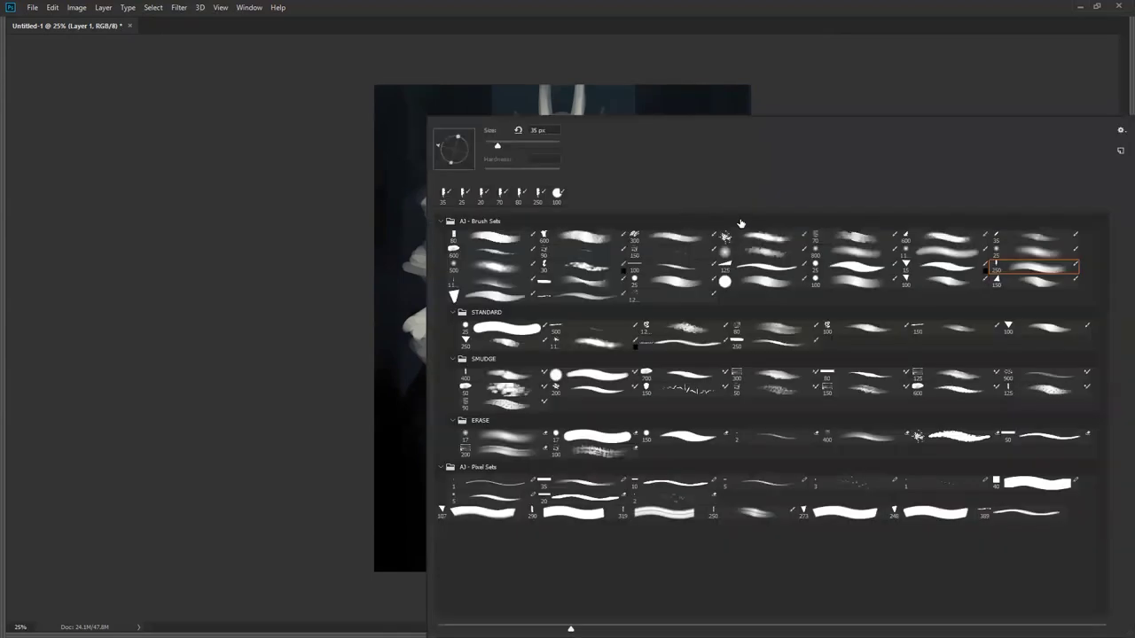
{"action": "left_click", "coordinate": [670, 282]}
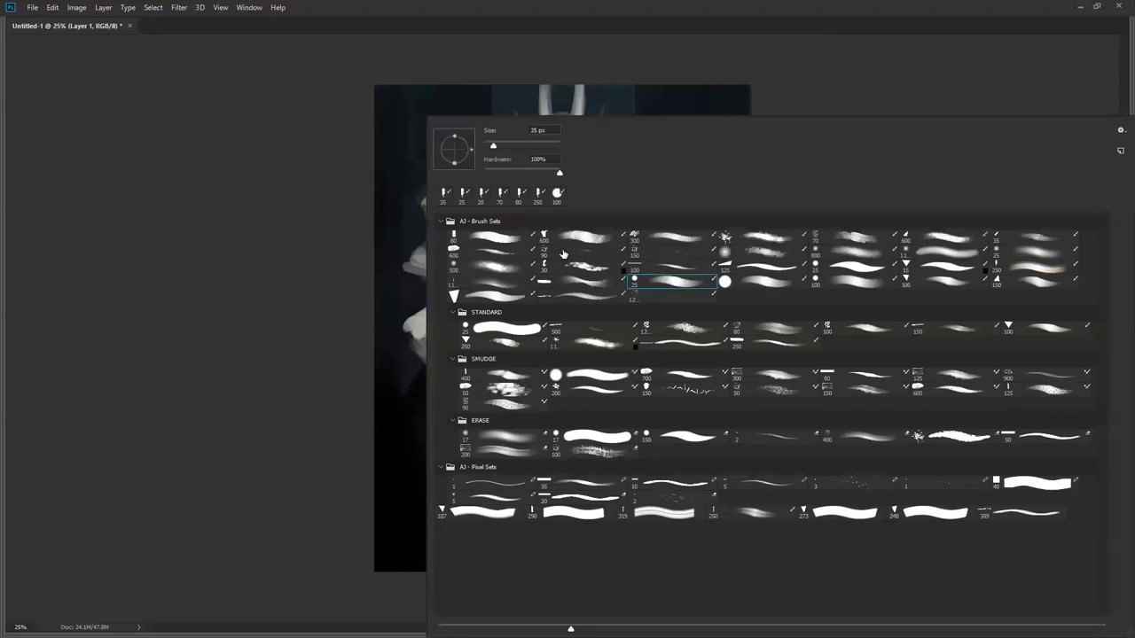
{"action": "key", "text": "Return"}
{"action": "key", "text": "ctrl+plus"}
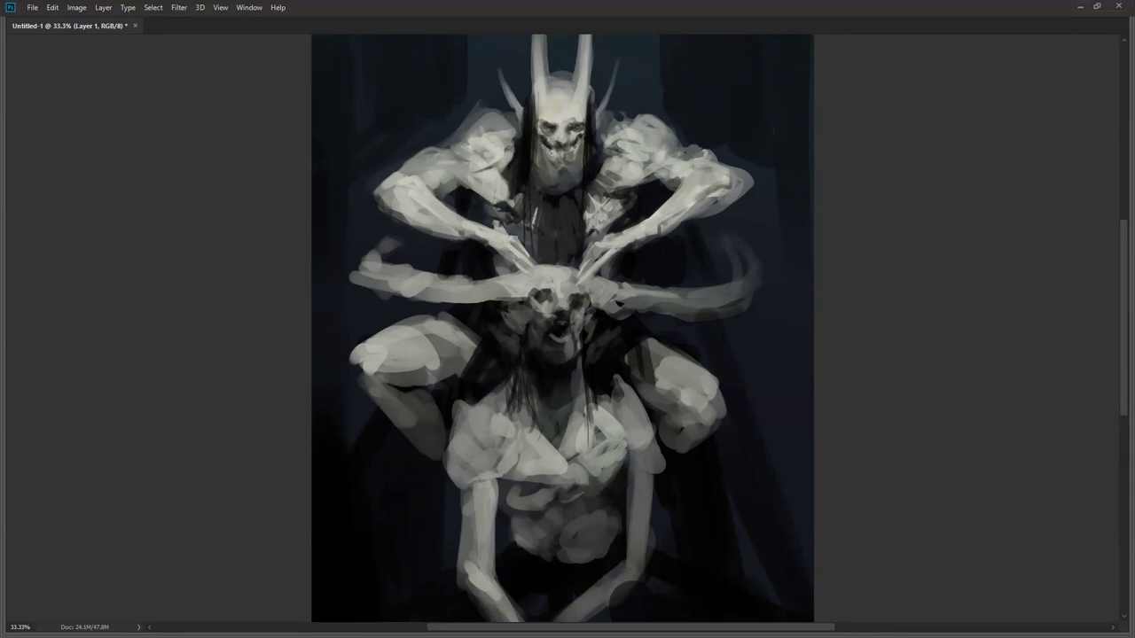
{"action": "scroll", "coordinate": [580, 191], "scroll_direction": "down", "scroll_amount": 2}
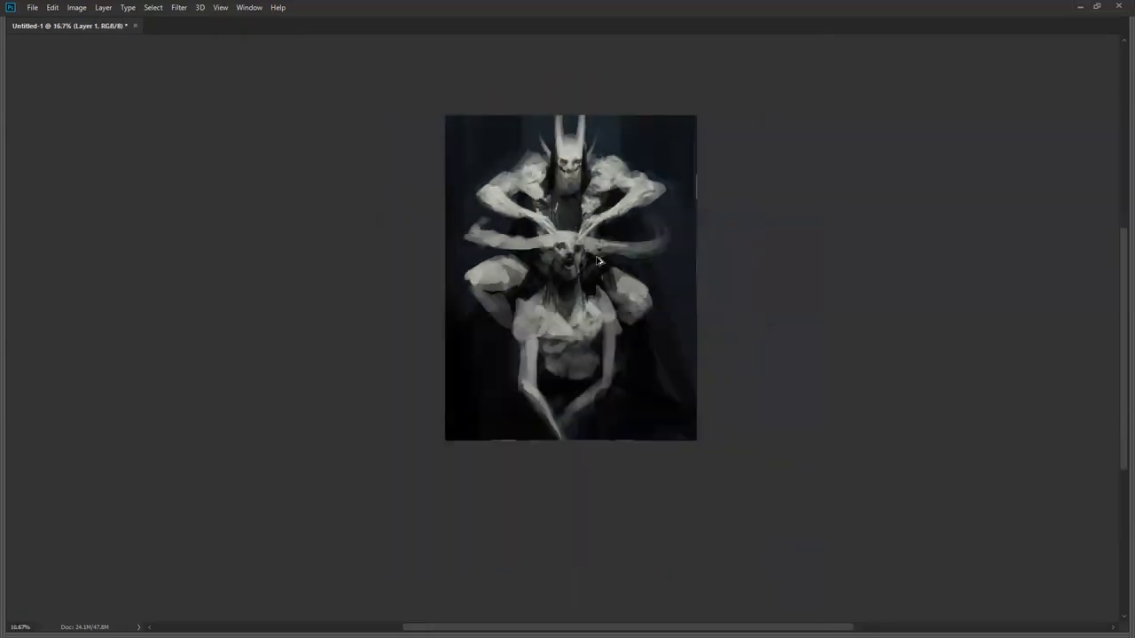
{"action": "scroll", "coordinate": [574, 285], "scroll_direction": "up", "scroll_amount": 1}
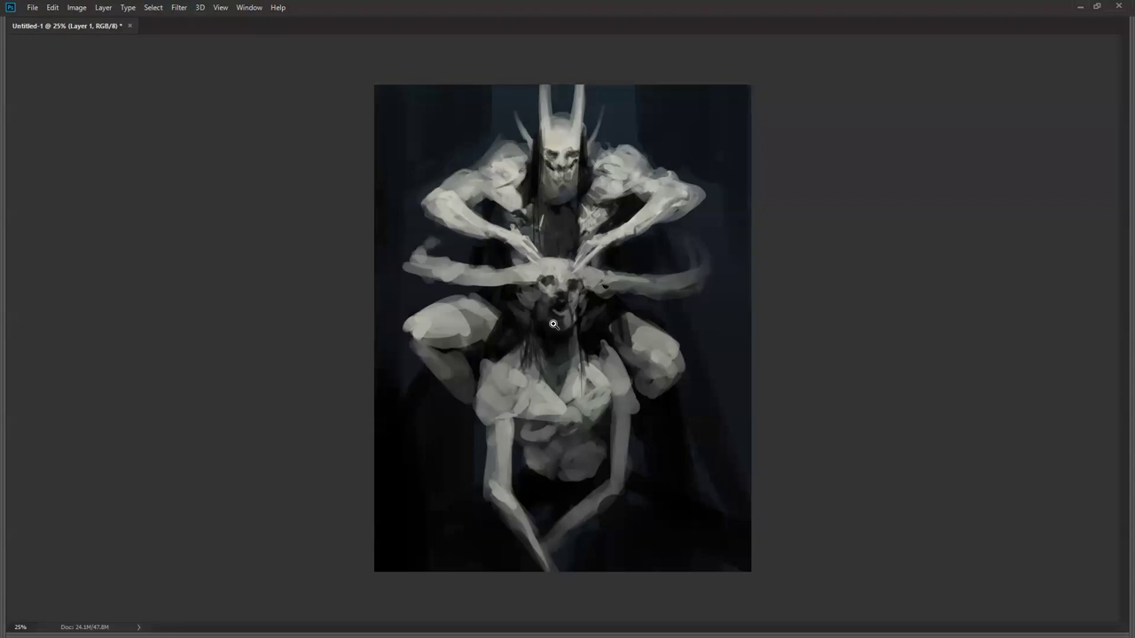
{"action": "left_click", "coordinate": [537, 128]}
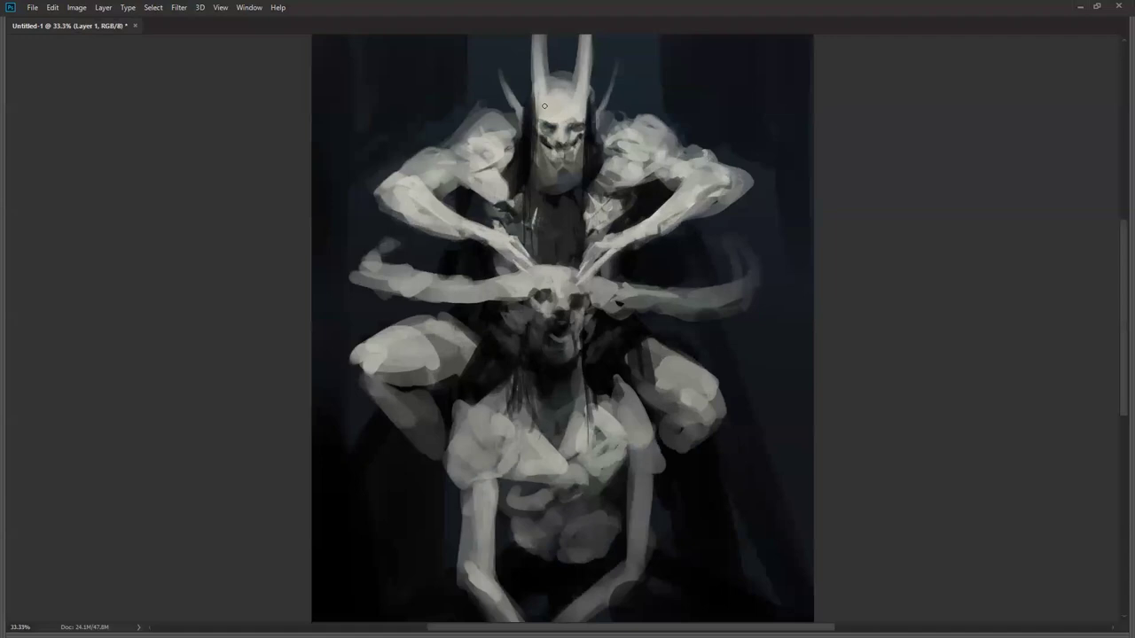
Step: Define the horned figure's shoulder, armpit and bent arm beside the dark hair with short strokes
{"action": "scroll", "coordinate": [564, 133], "scroll_direction": "down", "scroll_amount": 1}
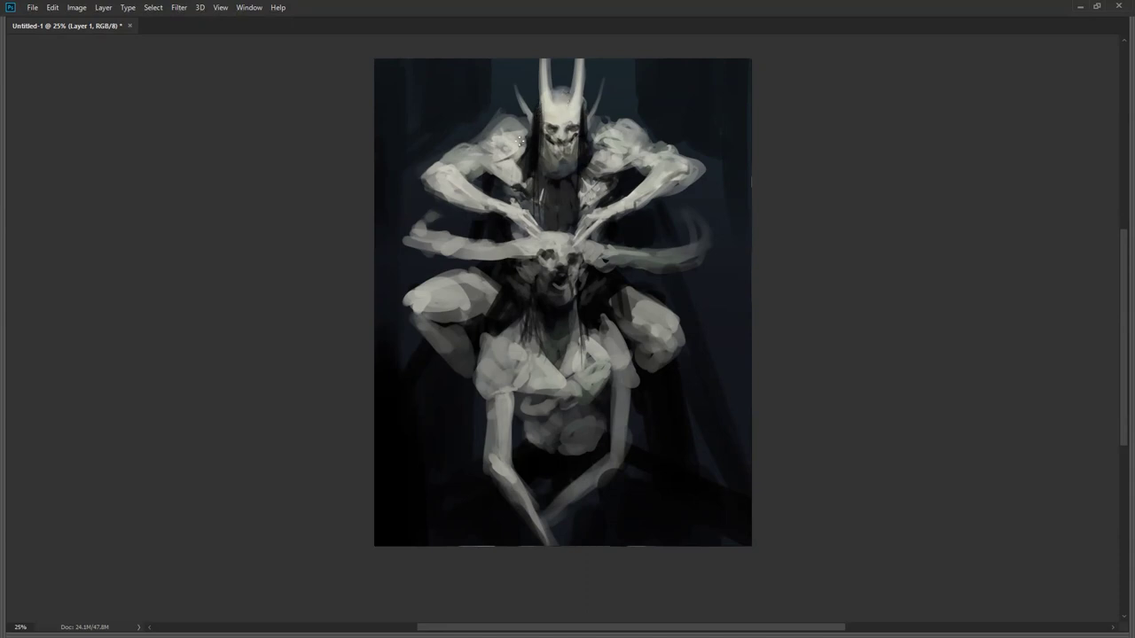
{"action": "left_click_drag", "start_coordinate": [523, 131], "coordinate": [521, 160]}
{"action": "left_click_drag", "start_coordinate": [511, 169], "coordinate": [520, 186]}
{"action": "left_click_drag", "start_coordinate": [455, 163], "coordinate": [472, 150]}
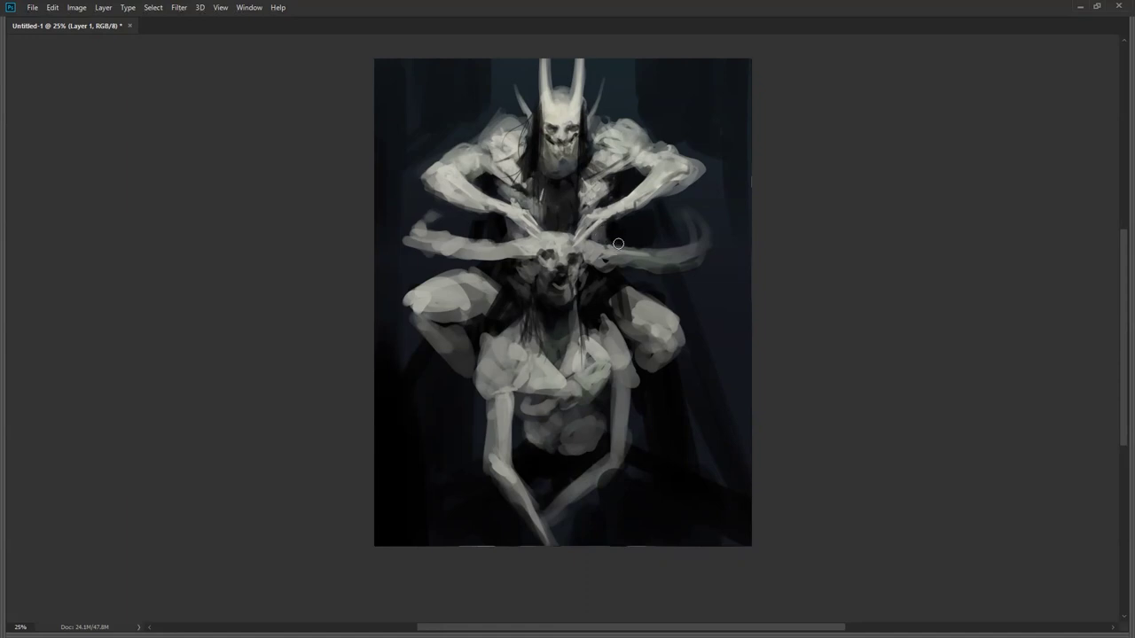
Step: Rework the shading of the horned figure's raised thigh and knee with pale grey strokes
{"action": "key", "text": "z"}
{"action": "left_click", "coordinate": [620, 278], "text": "alt"}
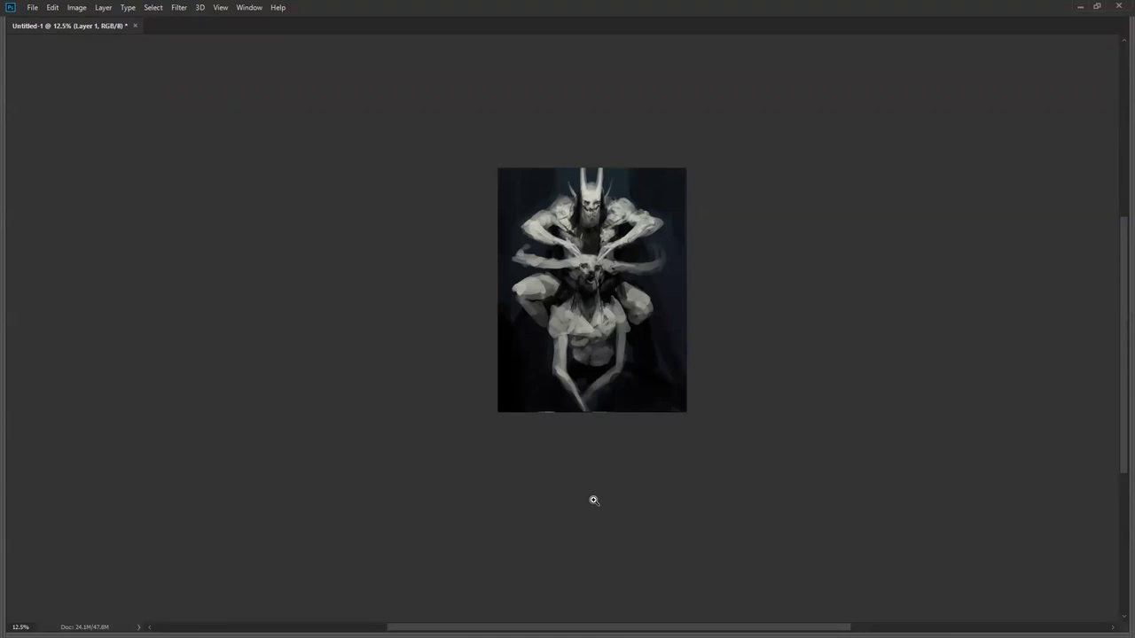
{"action": "left_click", "coordinate": [594, 321]}
{"action": "left_click_drag", "start_coordinate": [412, 330], "coordinate": [422, 345]}
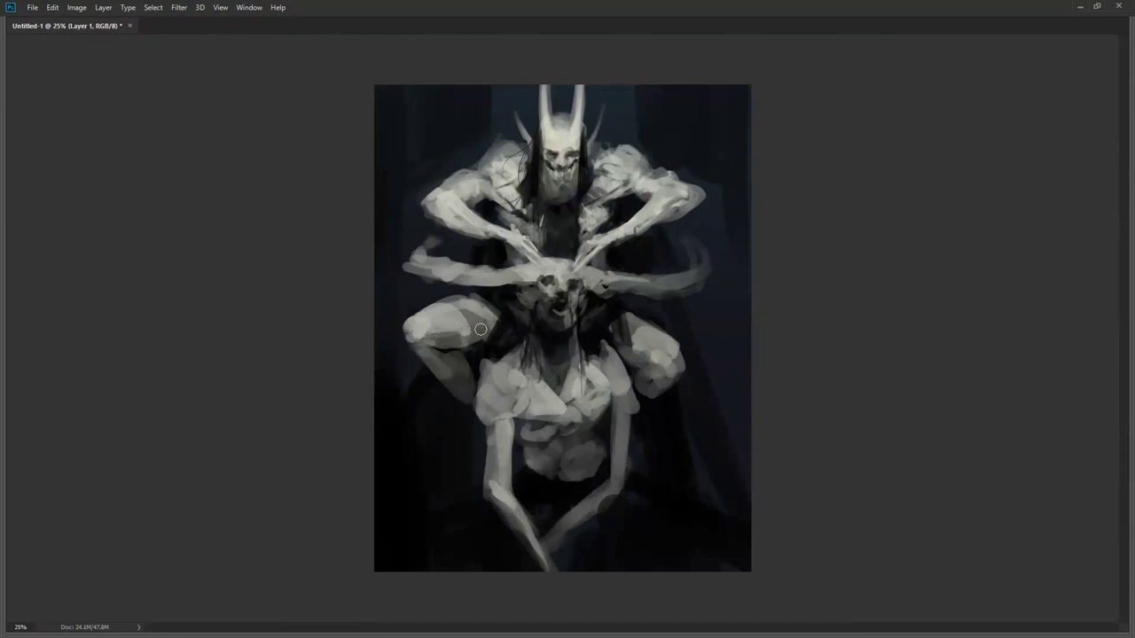
{"action": "left_click_drag", "start_coordinate": [462, 332], "coordinate": [481, 323]}
{"action": "left_click", "coordinate": [447, 320], "text": "alt"}
Step: Model the lower figure's shoulders, chest and ribs, using a smaller brush for fine texture on the chest
{"action": "left_click_drag", "start_coordinate": [516, 372], "coordinate": [505, 390]}
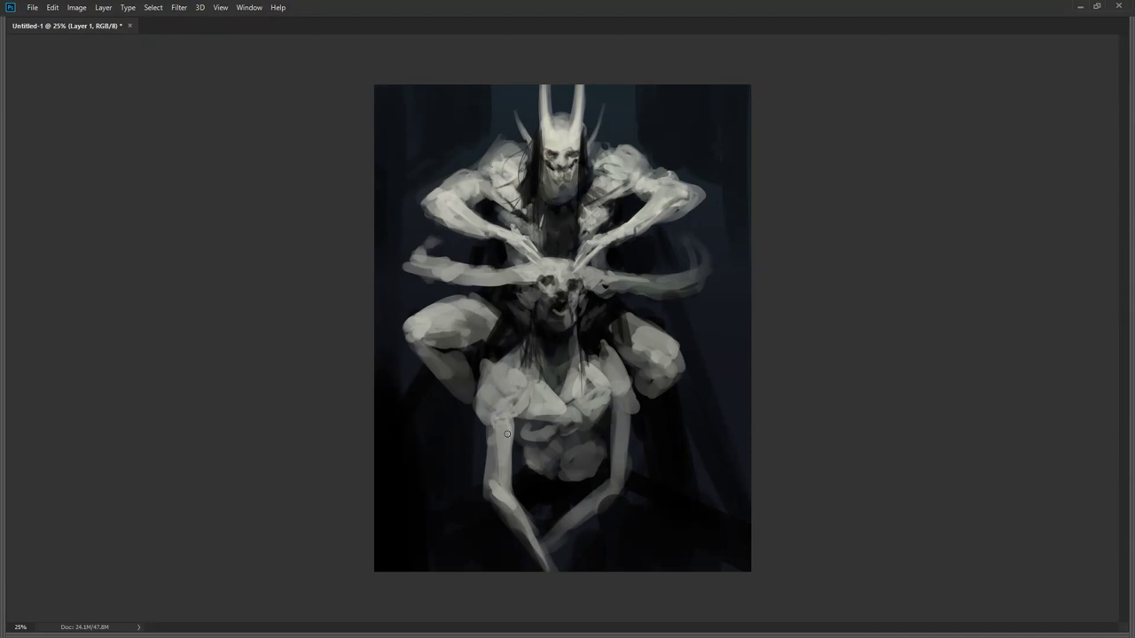
{"action": "mouse_move", "coordinate": [492, 425]}
{"action": "left_mouse_down"}
{"action": "mouse_move", "coordinate": [480, 410]}
{"action": "mouse_move", "coordinate": [493, 420]}
{"action": "mouse_move", "coordinate": [498, 390]}
{"action": "mouse_move", "coordinate": [498, 435]}
{"action": "mouse_move", "coordinate": [487, 417]}
{"action": "mouse_move", "coordinate": [581, 422]}
{"action": "mouse_move", "coordinate": [608, 402]}
{"action": "mouse_move", "coordinate": [584, 391]}
{"action": "left_mouse_up"}
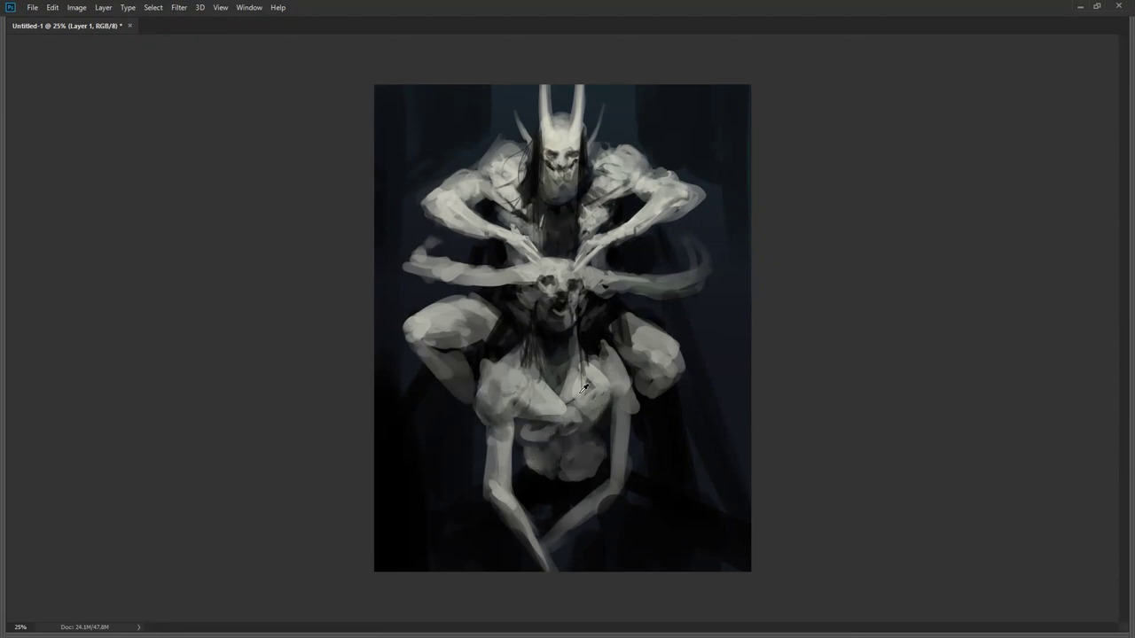
{"action": "mouse_move", "coordinate": [537, 434]}
{"action": "left_mouse_down"}
{"action": "mouse_move", "coordinate": [583, 428]}
{"action": "mouse_move", "coordinate": [541, 443]}
{"action": "mouse_move", "coordinate": [544, 432]}
{"action": "mouse_move", "coordinate": [539, 448]}
{"action": "mouse_move", "coordinate": [525, 429]}
{"action": "mouse_move", "coordinate": [537, 453]}
{"action": "mouse_move", "coordinate": [534, 434]}
{"action": "mouse_move", "coordinate": [571, 444]}
{"action": "mouse_move", "coordinate": [603, 414]}
{"action": "left_mouse_up"}
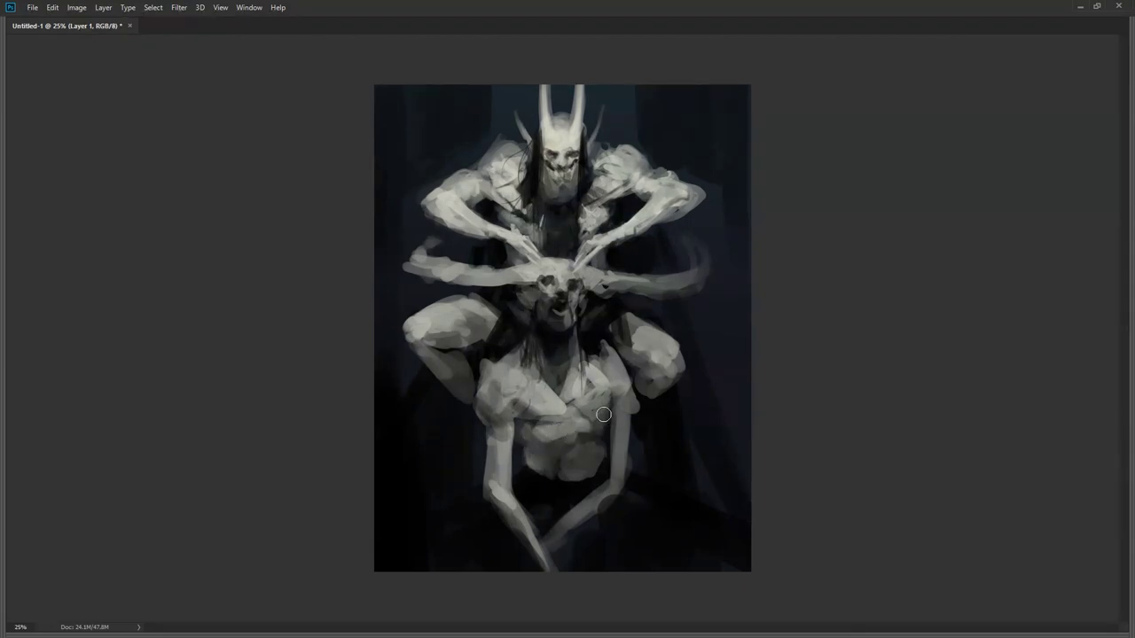
{"action": "mouse_move", "coordinate": [560, 418]}
{"action": "left_mouse_down"}
{"action": "mouse_move", "coordinate": [511, 433]}
{"action": "mouse_move", "coordinate": [535, 424]}
{"action": "mouse_move", "coordinate": [517, 421]}
{"action": "mouse_move", "coordinate": [568, 417]}
{"action": "left_mouse_up"}
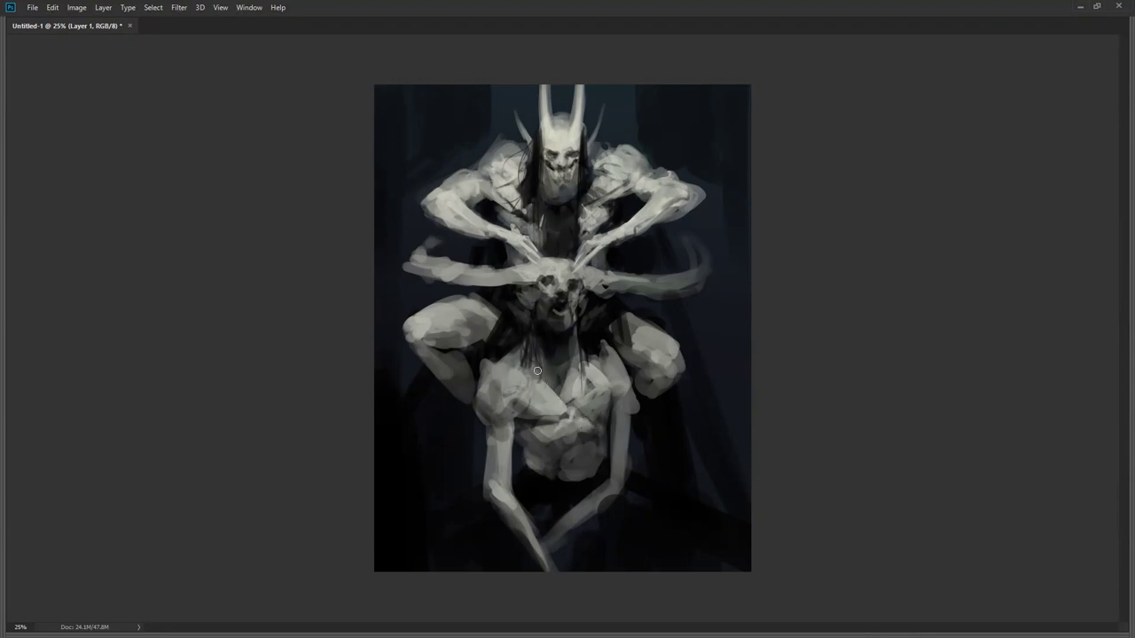
{"action": "key", "text": "bracketright"}
{"action": "key", "text": "bracketleft"}
{"action": "key", "text": "bracketleft"}
{"action": "key", "text": "bracketleft"}
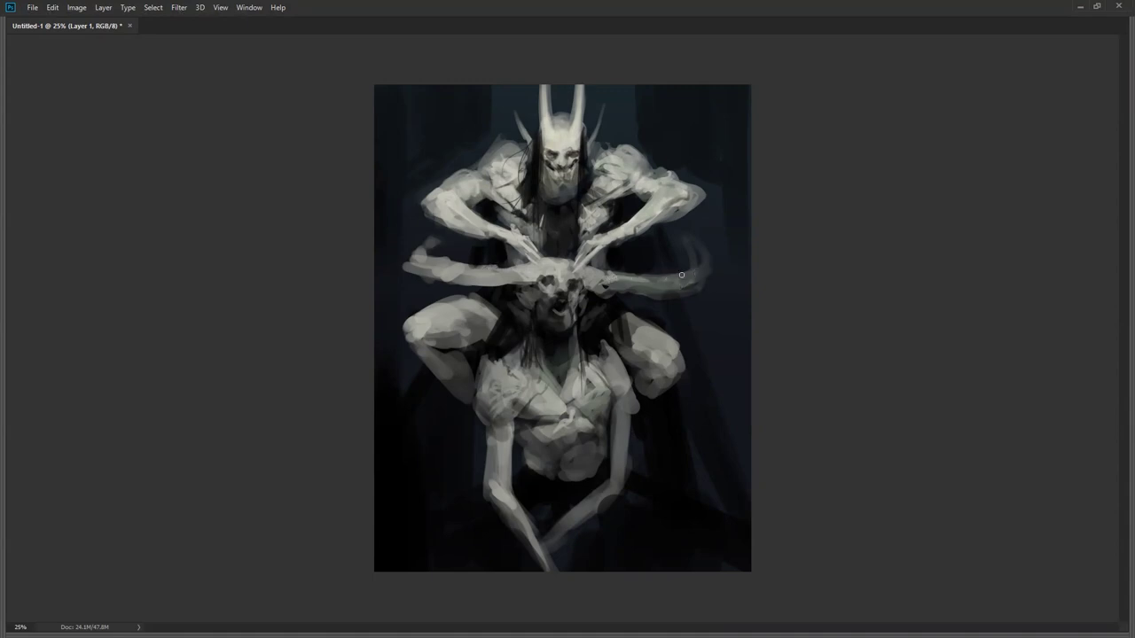
Step: Paint the curled-back ends of the two outstretched lower arms and undo the last stray stroke
{"action": "left_click_drag", "start_coordinate": [693, 264], "coordinate": [697, 249]}
{"action": "mouse_move", "coordinate": [404, 266]}
{"action": "left_mouse_down"}
{"action": "mouse_move", "coordinate": [415, 251]}
{"action": "mouse_move", "coordinate": [513, 315]}
{"action": "left_mouse_up"}
{"action": "key", "text": "ctrl+z"}
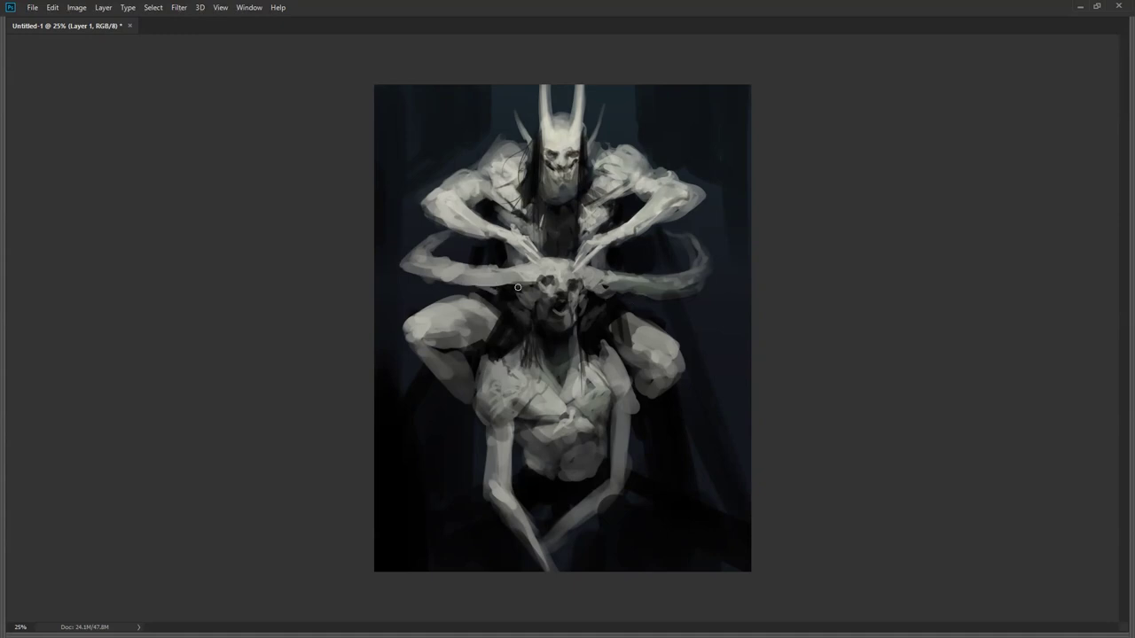
Step: Darken the horned figure's torso and the inner thigh areas beside the lower skull with a larger brush
{"action": "key", "text": "]"}
{"action": "key", "text": "]"}
{"action": "key", "text": "]"}
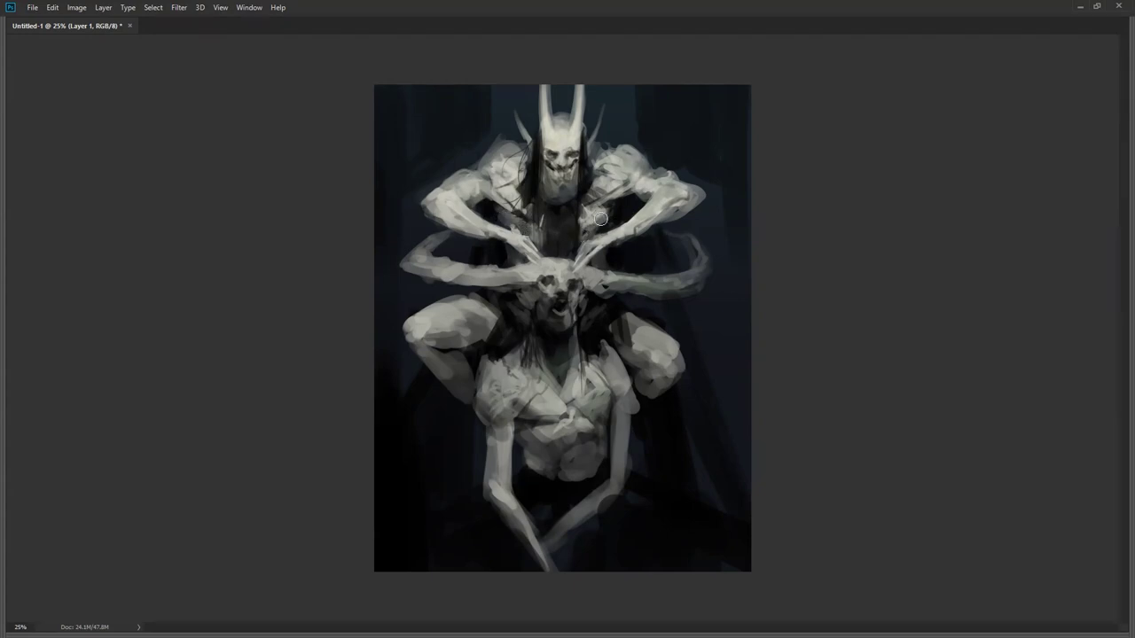
{"action": "key", "text": "bracketright"}
{"action": "key", "text": "bracketright"}
{"action": "key", "text": "bracketright"}
{"action": "key", "text": "bracketright"}
{"action": "mouse_move", "coordinate": [572, 234]}
{"action": "left_mouse_down"}
{"action": "mouse_move", "coordinate": [581, 224]}
{"action": "mouse_move", "coordinate": [540, 231]}
{"action": "mouse_move", "coordinate": [548, 259]}
{"action": "mouse_move", "coordinate": [598, 244]}
{"action": "mouse_move", "coordinate": [537, 249]}
{"action": "left_mouse_up"}
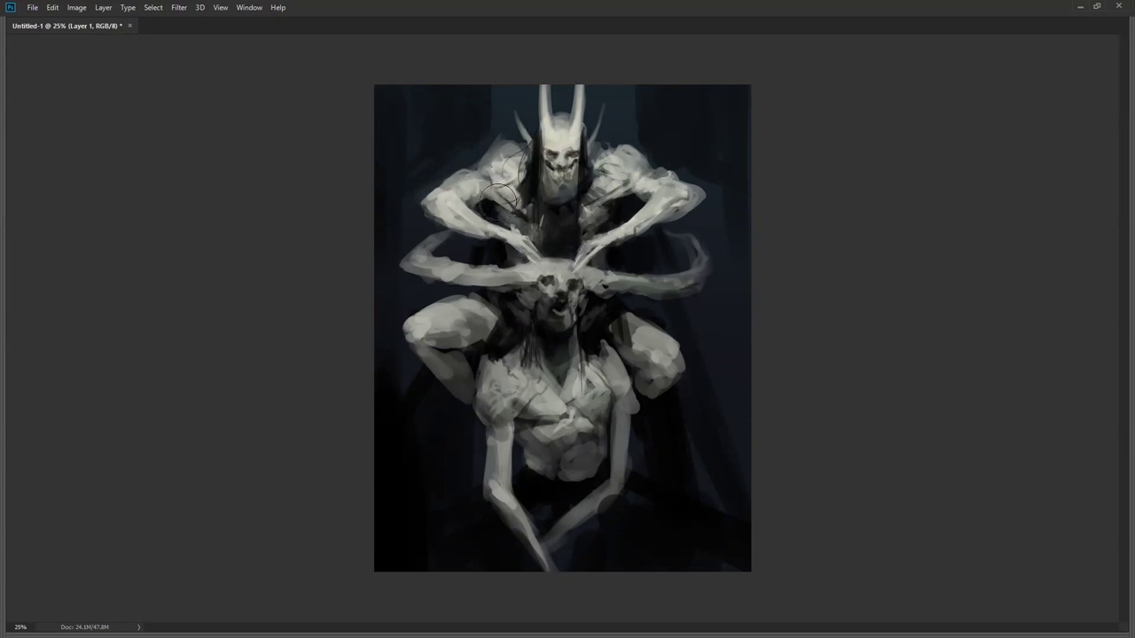
{"action": "left_click_drag", "start_coordinate": [584, 212], "coordinate": [653, 195]}
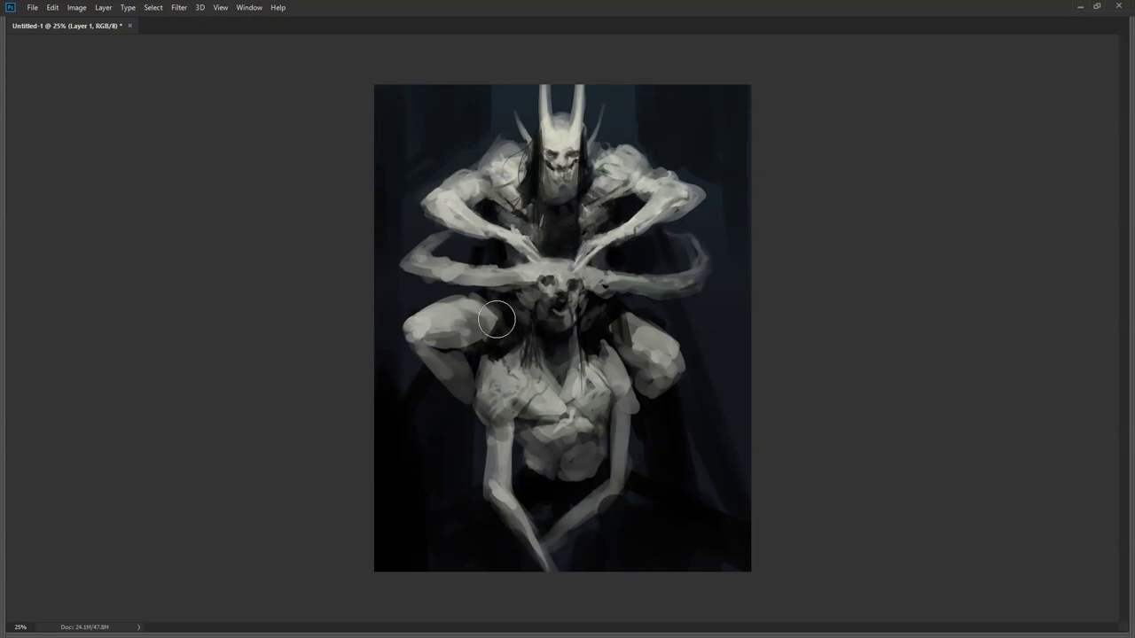
{"action": "left_click_drag", "start_coordinate": [512, 317], "coordinate": [454, 312]}
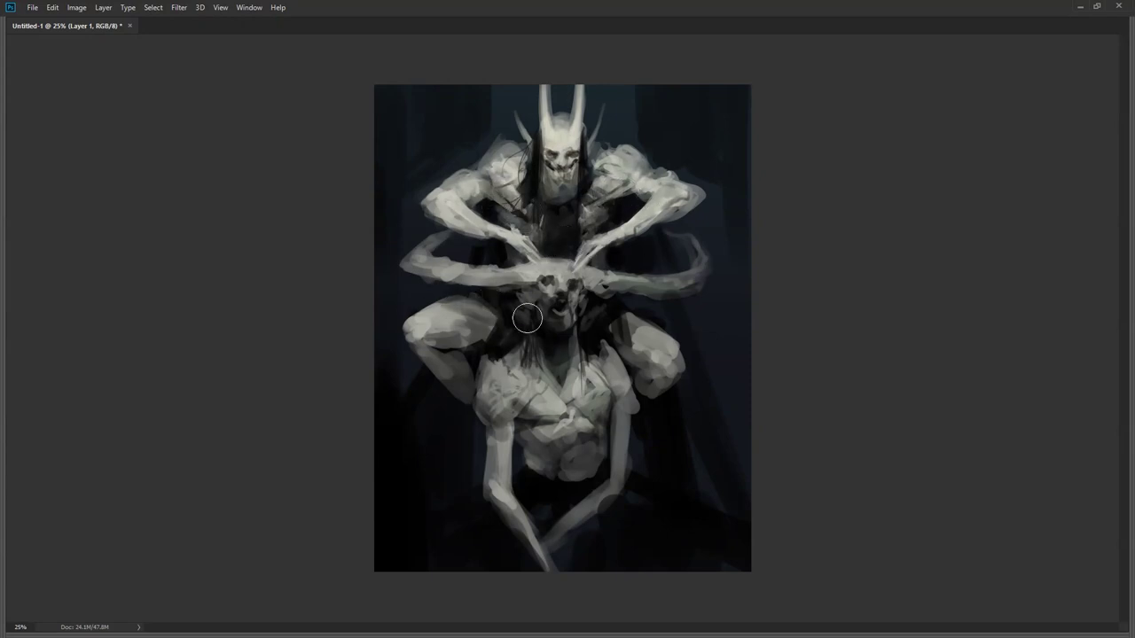
{"action": "left_click_drag", "start_coordinate": [651, 312], "coordinate": [616, 329]}
Step: Flip the canvas horizontally and repaint the lower figure's brighter arm, reshaping its elbow and forearm down to the canvas edge
{"action": "key", "text": "ctrl+minus"}
{"action": "key", "text": "ctrl+minus"}
{"action": "key", "text": "ctrl+minus"}
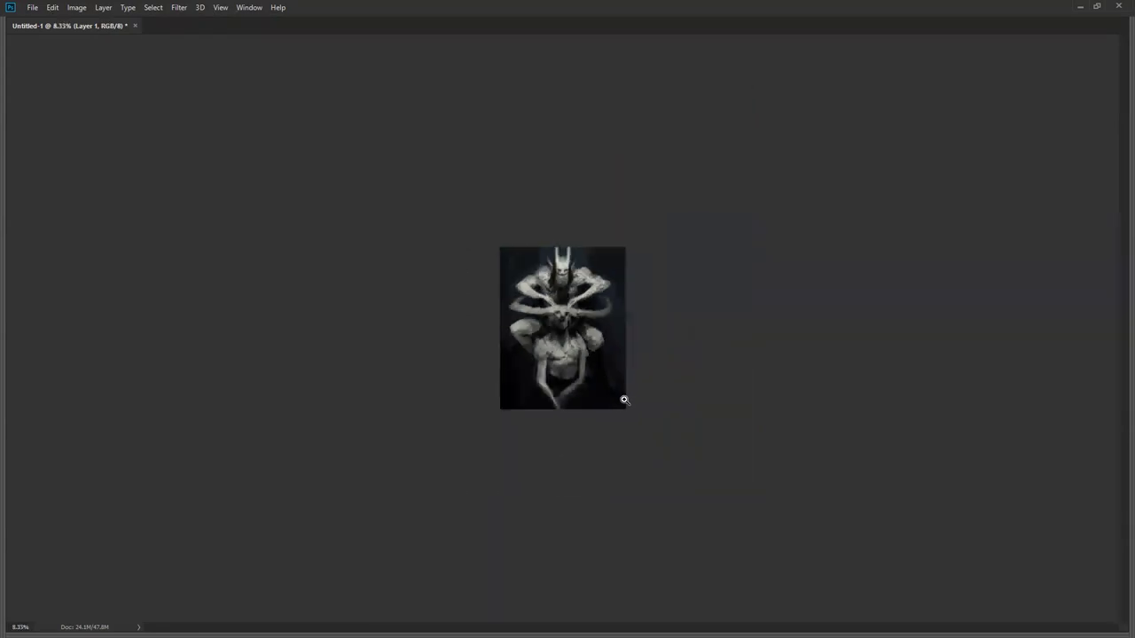
{"action": "key", "text": "ctrl+plus"}
{"action": "key", "text": "ctrl+plus"}
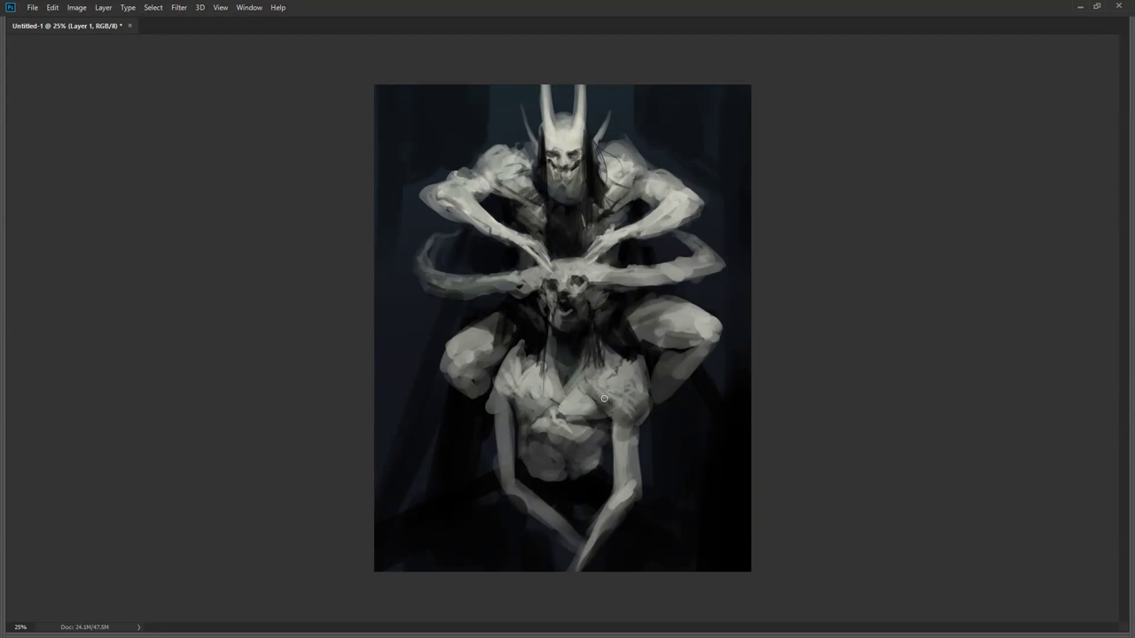
{"action": "mouse_move", "coordinate": [613, 417]}
{"action": "left_mouse_down"}
{"action": "mouse_move", "coordinate": [613, 447]}
{"action": "mouse_move", "coordinate": [611, 418]}
{"action": "mouse_move", "coordinate": [616, 493]}
{"action": "left_mouse_up"}
{"action": "key", "text": "ctrl+z"}
{"action": "key", "text": "ctrl+z"}
{"action": "mouse_move", "coordinate": [615, 442]}
{"action": "left_mouse_down"}
{"action": "mouse_move", "coordinate": [613, 502]}
{"action": "mouse_move", "coordinate": [614, 486]}
{"action": "mouse_move", "coordinate": [635, 489]}
{"action": "mouse_move", "coordinate": [633, 512]}
{"action": "mouse_move", "coordinate": [619, 511]}
{"action": "mouse_move", "coordinate": [551, 587]}
{"action": "left_mouse_up"}
{"action": "left_click_drag", "start_coordinate": [638, 503], "coordinate": [585, 568]}
{"action": "left_click_drag", "start_coordinate": [627, 516], "coordinate": [578, 566]}
{"action": "key", "text": "ctrl+z"}
{"action": "mouse_move", "coordinate": [610, 511]}
{"action": "left_mouse_down"}
{"action": "mouse_move", "coordinate": [633, 507]}
{"action": "mouse_move", "coordinate": [570, 573]}
{"action": "left_mouse_up"}
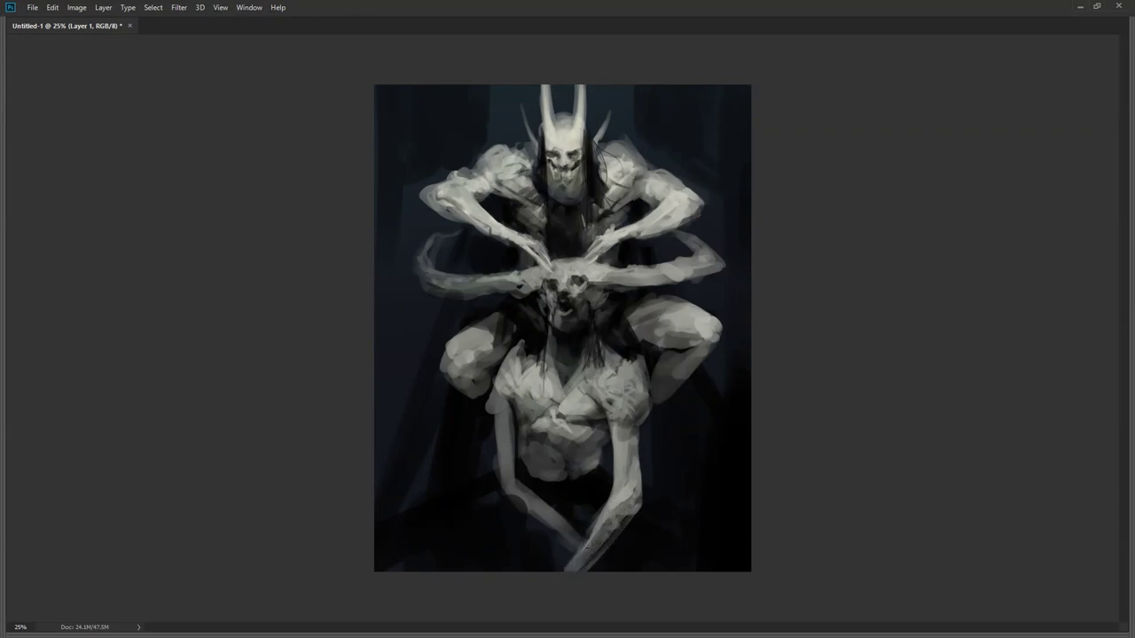
Step: Refine the lower figure's darker arm with long strokes along the upper arm and forearm, and flip the canvas back
{"action": "mouse_move", "coordinate": [505, 486]}
{"action": "left_mouse_down"}
{"action": "mouse_move", "coordinate": [523, 514]}
{"action": "mouse_move", "coordinate": [581, 545]}
{"action": "mouse_move", "coordinate": [560, 529]}
{"action": "left_mouse_up"}
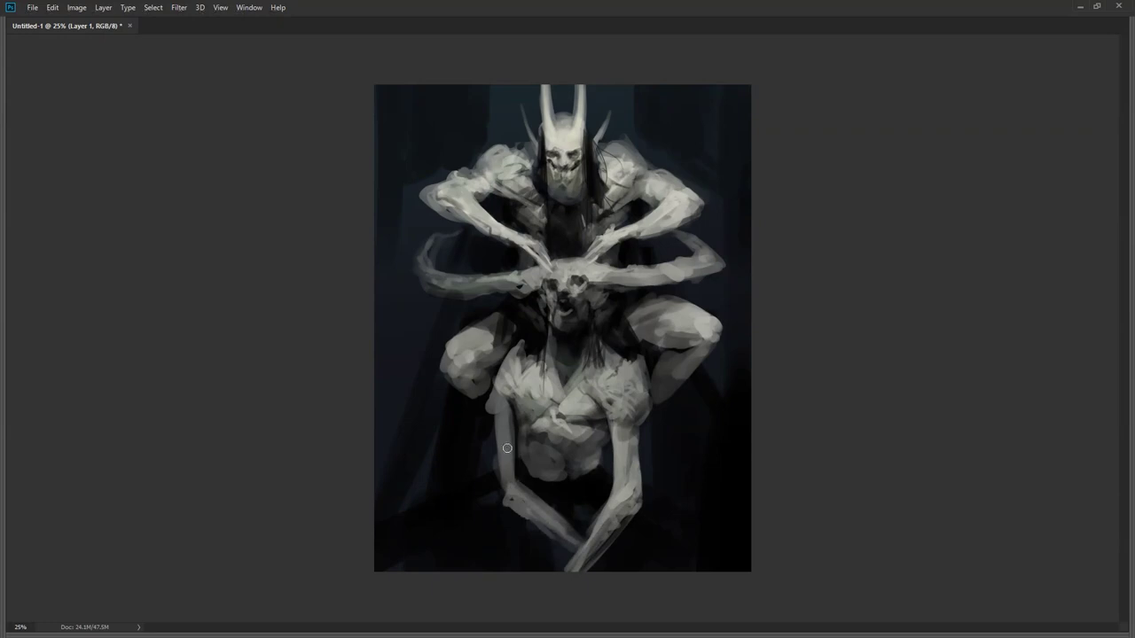
{"action": "left_click_drag", "start_coordinate": [510, 450], "coordinate": [518, 489]}
{"action": "left_click_drag", "start_coordinate": [511, 440], "coordinate": [516, 479]}
{"action": "left_click_drag", "start_coordinate": [508, 402], "coordinate": [518, 482]}
{"action": "left_click_drag", "start_coordinate": [495, 421], "coordinate": [509, 484]}
{"action": "key", "text": "ctrl+minus"}
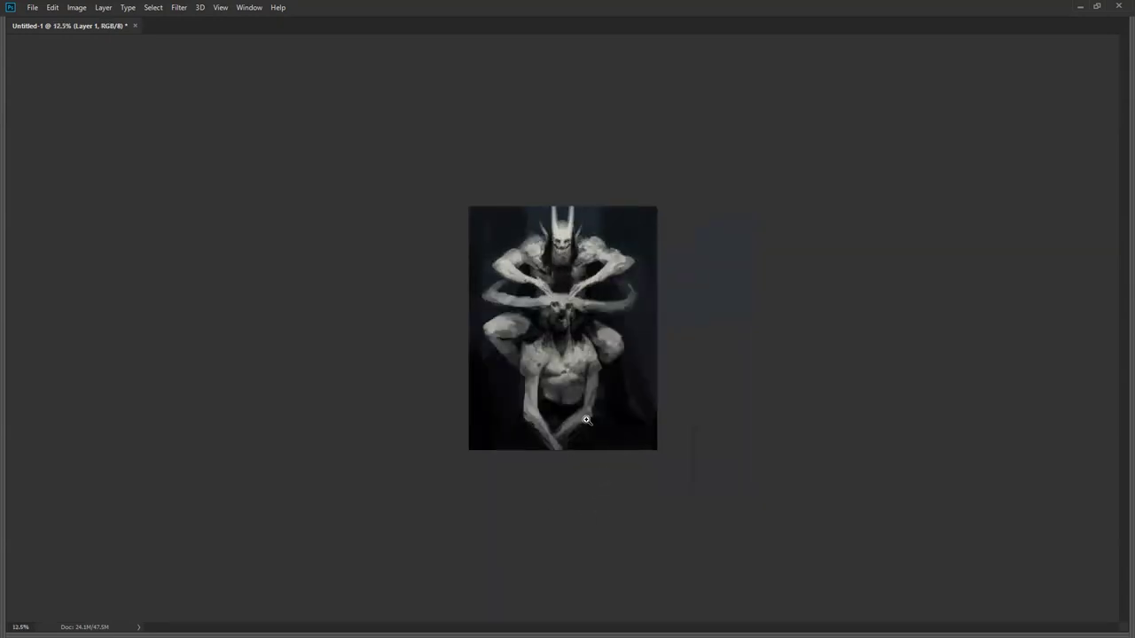
{"action": "key", "text": "ctrl+plus"}
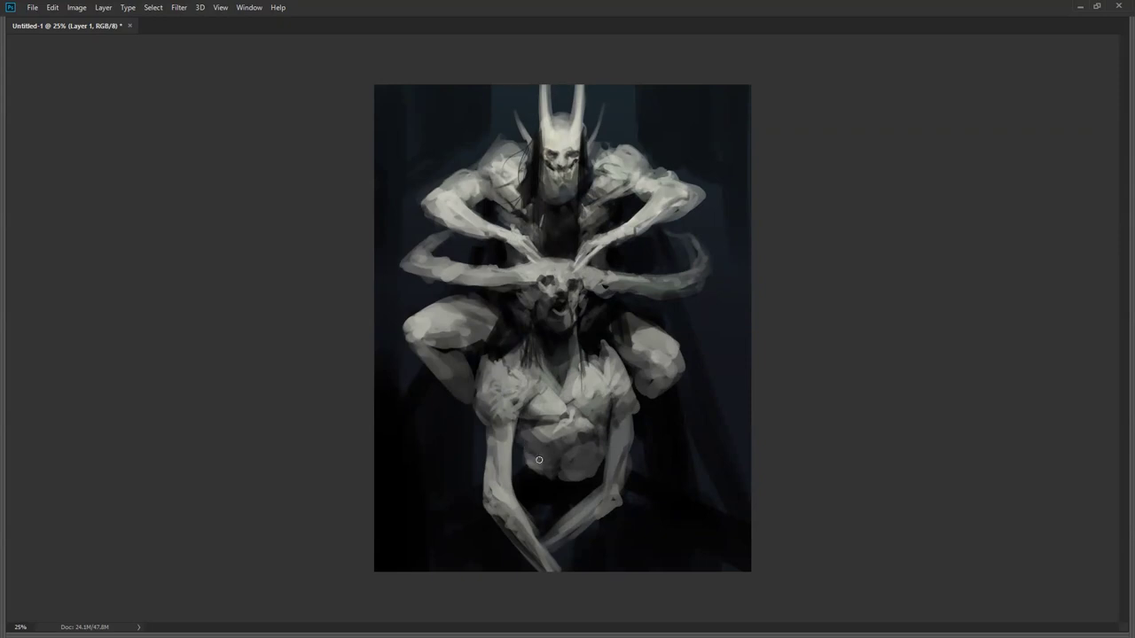
Step: Rework the lower skull's brow and eye sockets and the pale shapes at its sides, varying the brush size
{"action": "key", "text": "bracketright"}
{"action": "key", "text": "bracketright"}
{"action": "key", "text": "bracketright"}
{"action": "key", "text": "bracketright"}
{"action": "key", "text": "bracketright"}
{"action": "key", "text": "bracketright"}
{"action": "key", "text": "bracketright"}
{"action": "key", "text": "bracketright"}
{"action": "key", "text": "bracketleft"}
{"action": "key", "text": "bracketleft"}
{"action": "key", "text": "bracketleft"}
{"action": "key", "text": "bracketleft"}
{"action": "key", "text": "bracketleft"}
{"action": "key", "text": "bracketleft"}
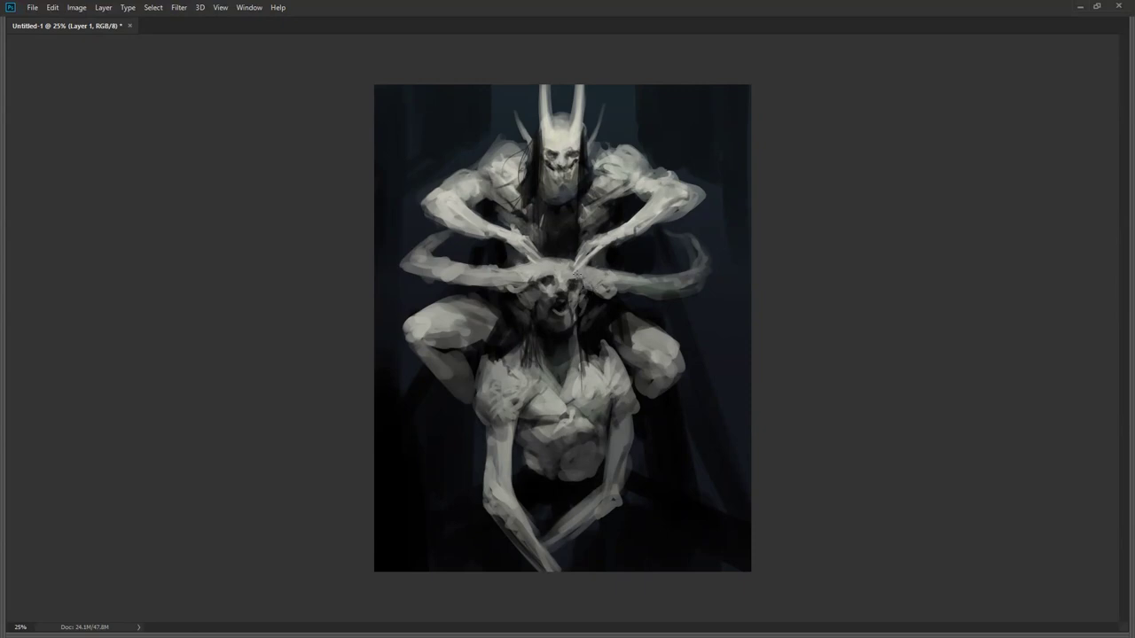
{"action": "left_click", "coordinate": [558, 294]}
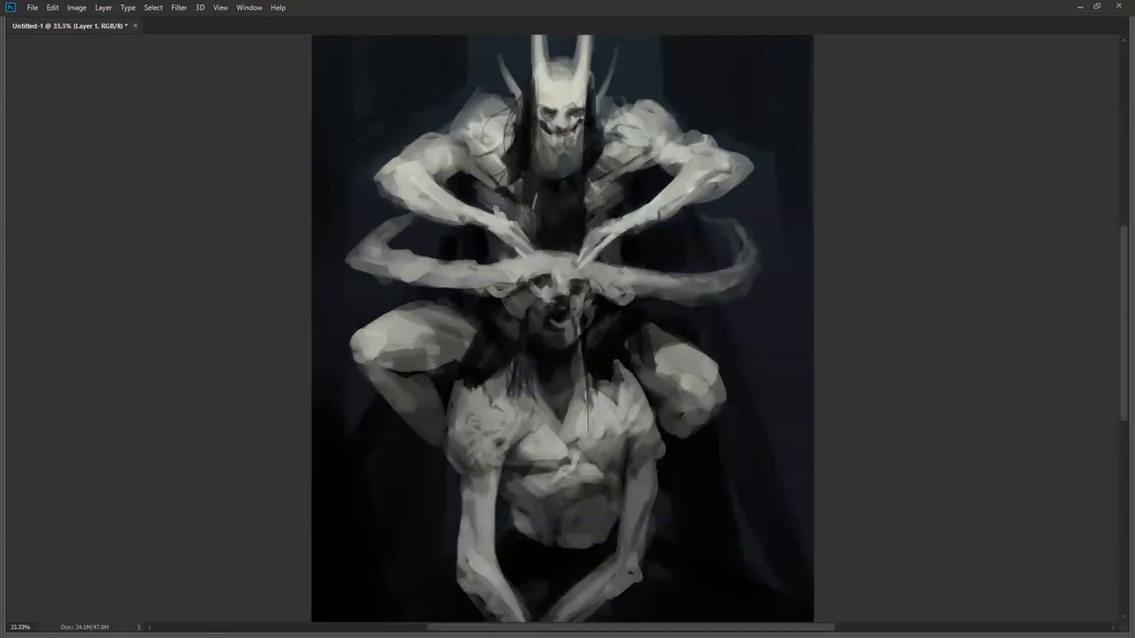
{"action": "key", "text": "b"}
Step: Flip the canvas horizontally, fit it to the screen and duplicate Layer 1
{"action": "key", "text": "z"}
{"action": "left_click", "coordinate": [573, 344], "text": "alt"}
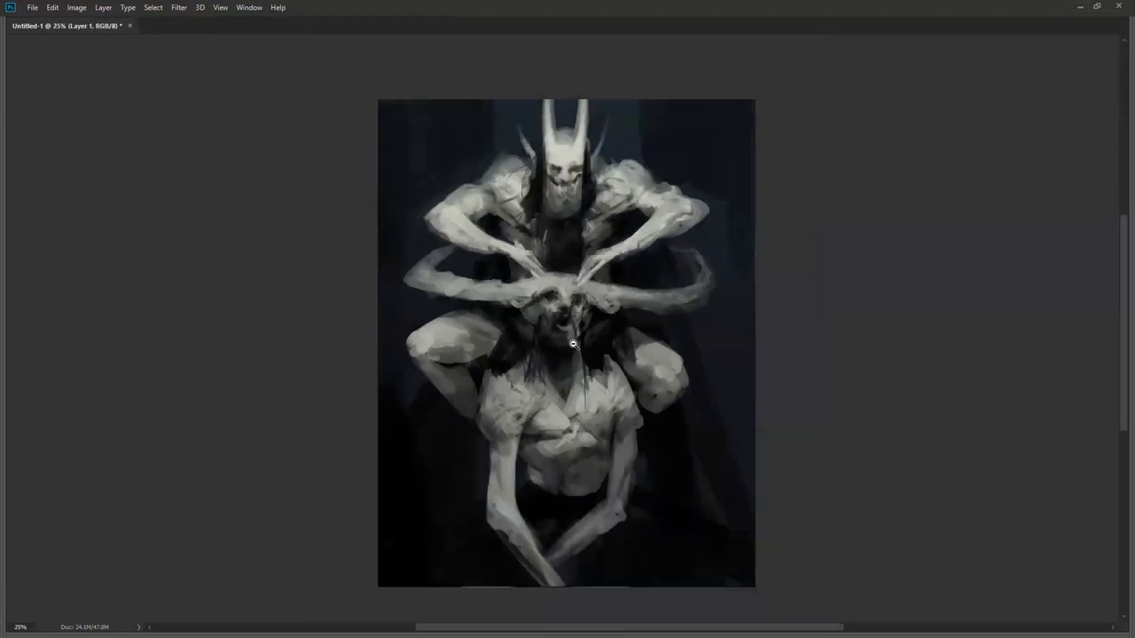
{"action": "left_click", "coordinate": [574, 344], "text": "alt"}
{"action": "left_click", "coordinate": [573, 344], "text": "alt"}
{"action": "key", "text": "ctrl+shift+h"}
{"action": "left_click_drag", "start_coordinate": [581, 341], "coordinate": [583, 323]}
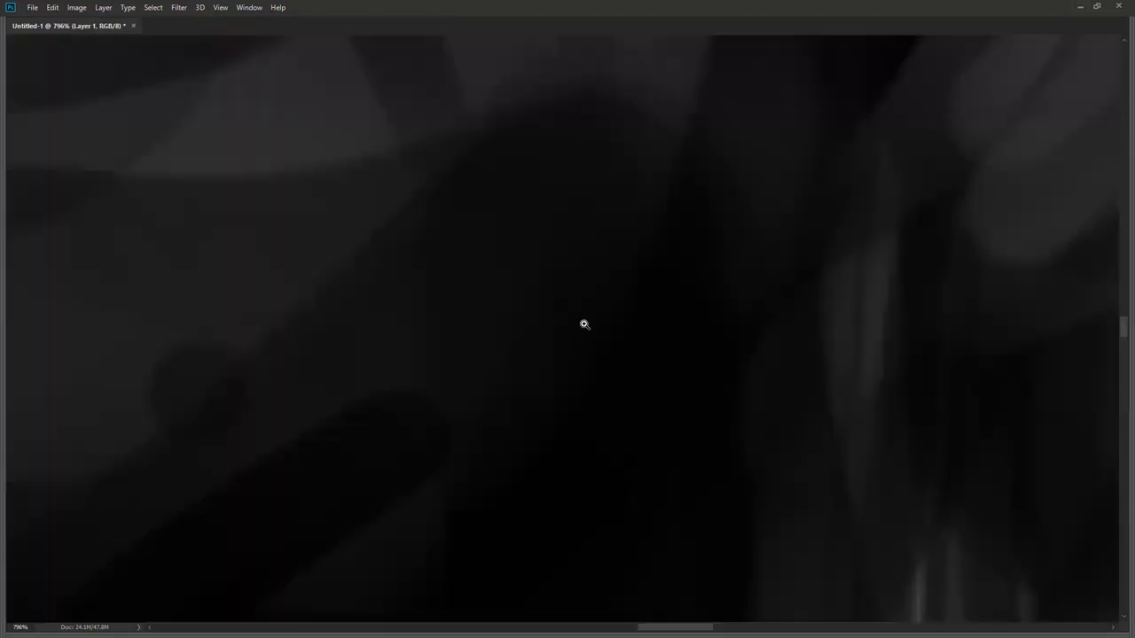
{"action": "key", "text": "ctrl+0"}
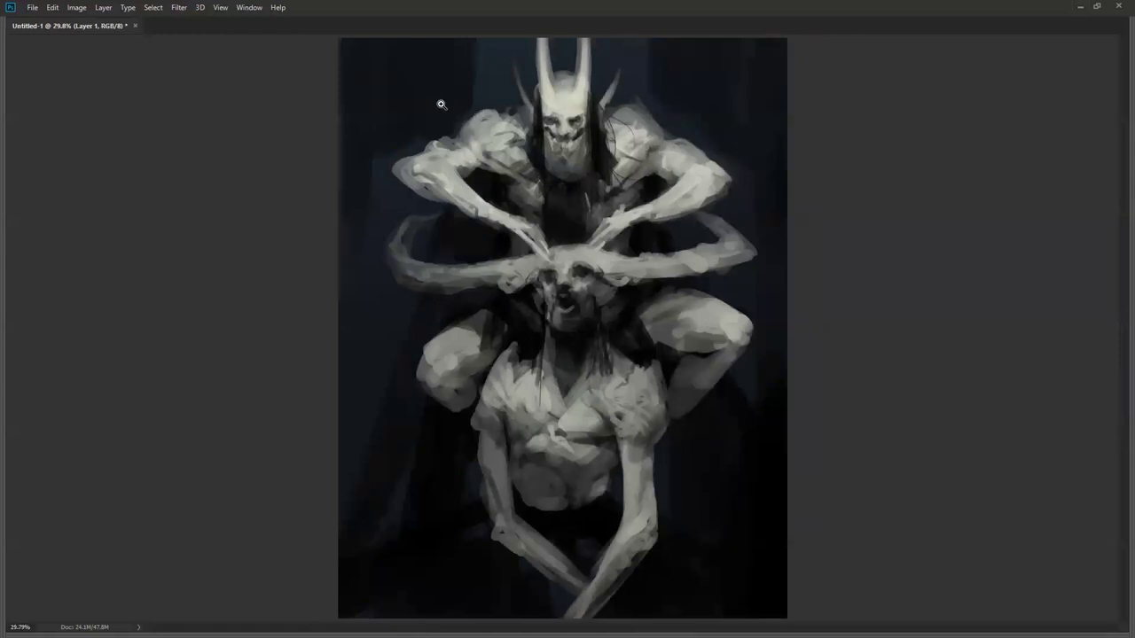
{"action": "key", "text": "Tab"}
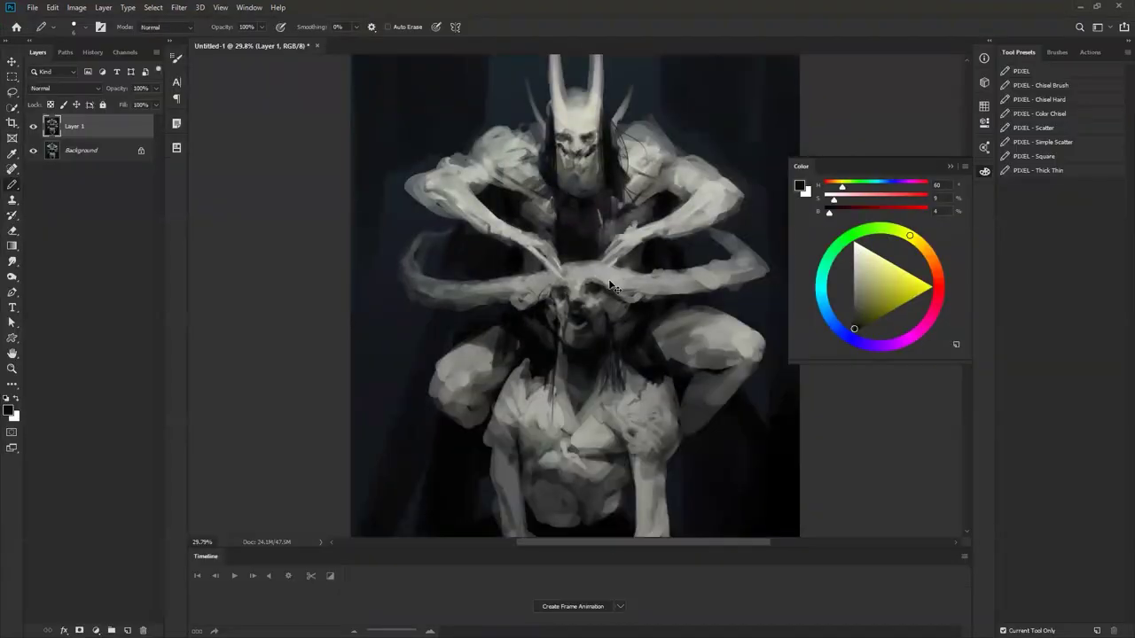
{"action": "key", "text": "ctrl+j"}
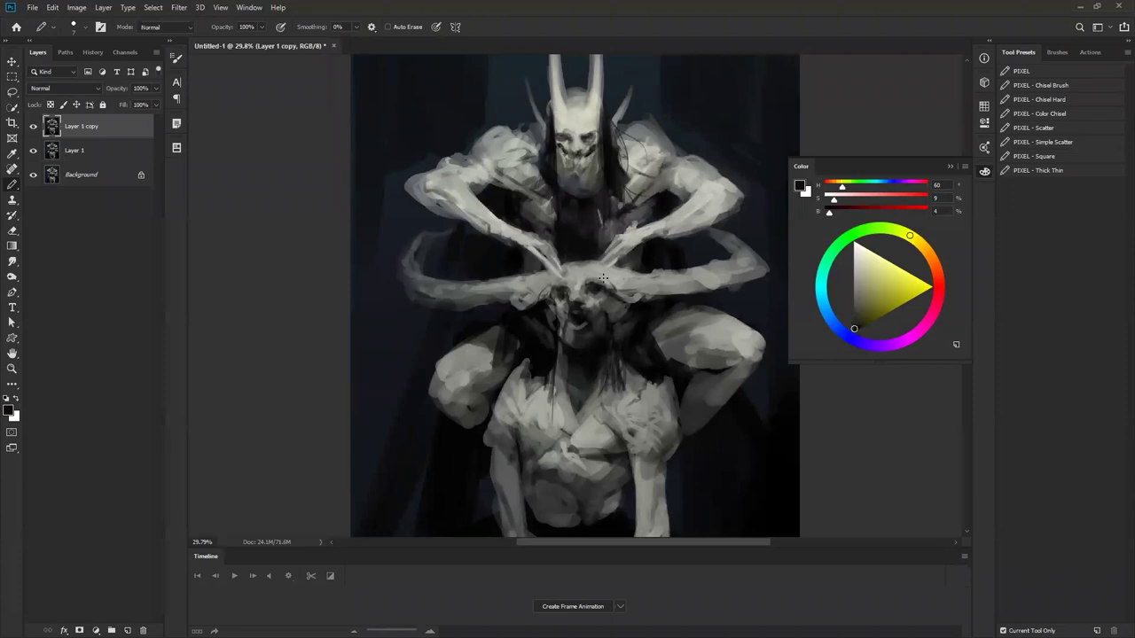
Step: Switch to the Mixer Brush with the 700 preset from the SMUDGE group and set its size to 150 px
{"action": "key", "text": "shift+b"}
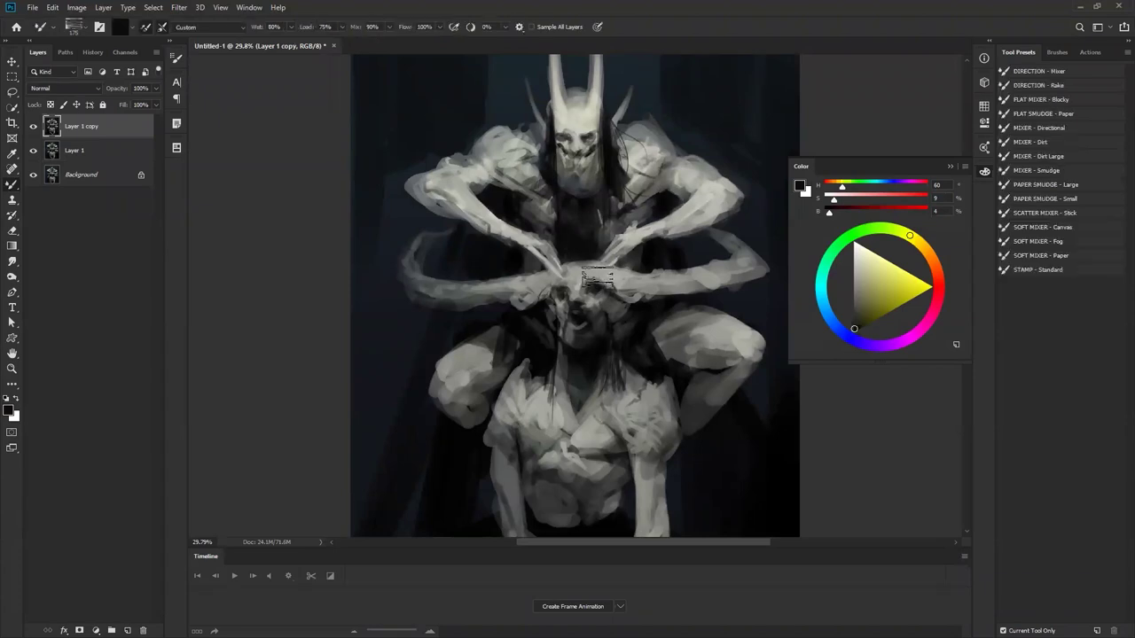
{"action": "right_click", "coordinate": [597, 277]}
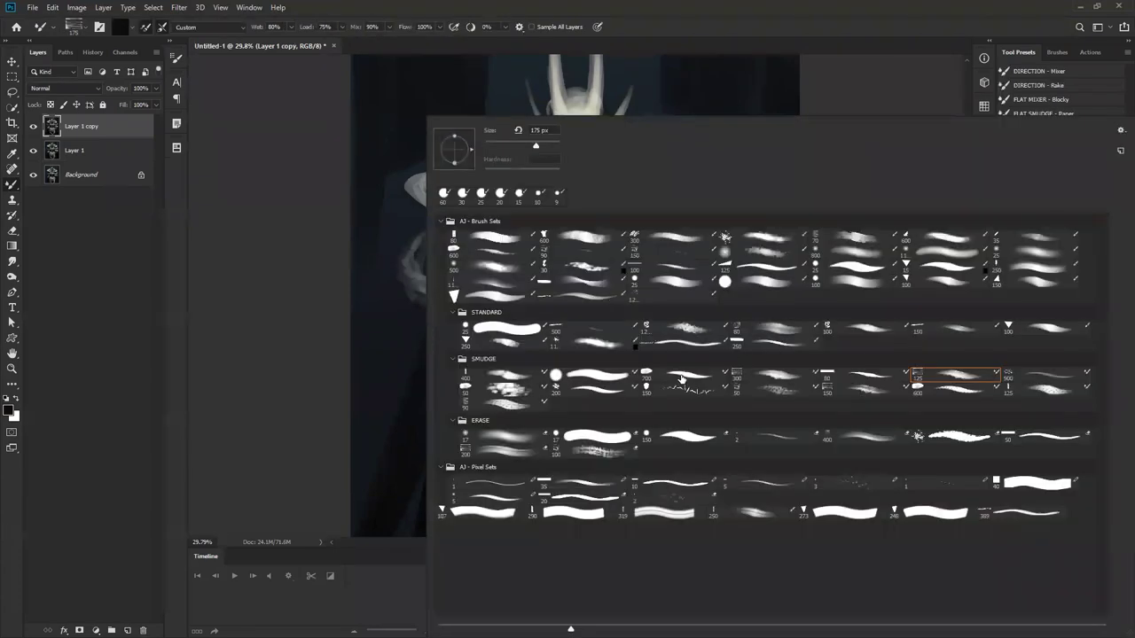
{"action": "left_click", "coordinate": [682, 377]}
{"action": "key", "text": "Return"}
{"action": "key", "text": "bracketleft"}
{"action": "key", "text": "bracketleft"}
{"action": "key", "text": "bracketleft"}
{"action": "key", "text": "bracketleft"}
{"action": "key", "text": "bracketleft"}
{"action": "key", "text": "bracketleft"}
{"action": "key", "text": "bracketright"}
{"action": "key", "text": "bracketright"}
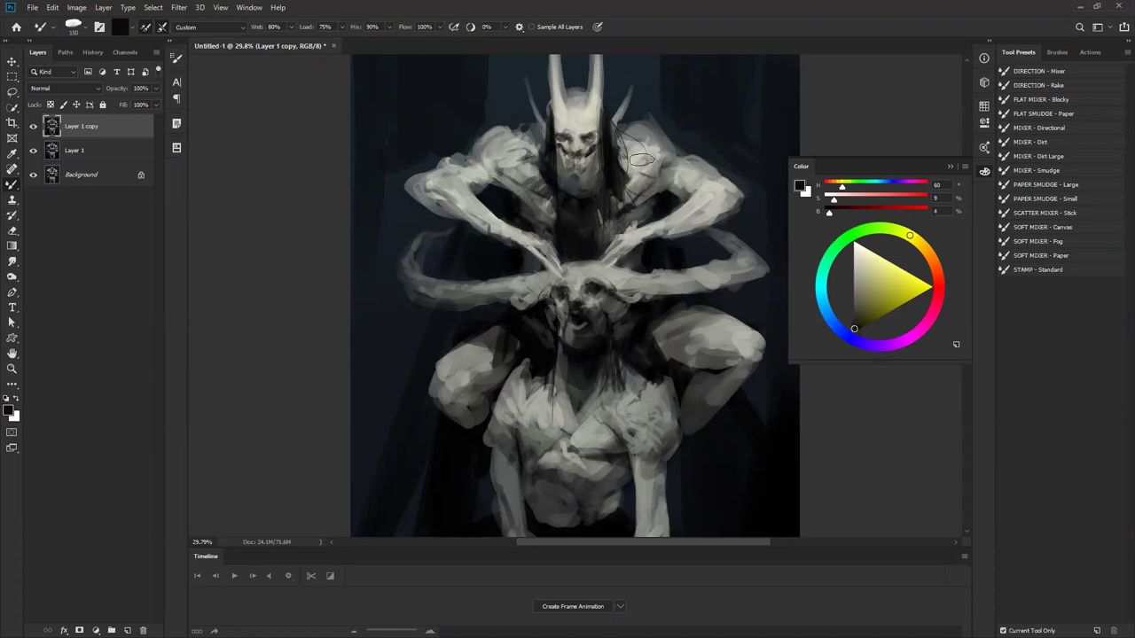
Step: Blend the brushwork on the horned figure's arms, thigh and knees with the sampled pale grey
{"action": "left_click", "coordinate": [704, 186], "text": "alt"}
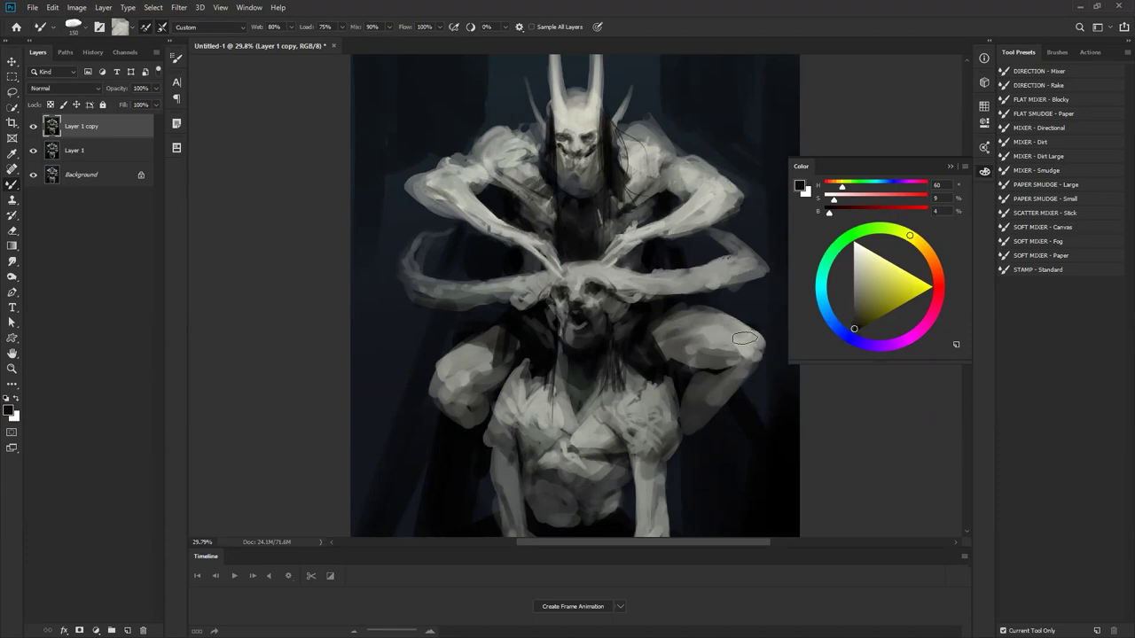
{"action": "left_click_drag", "start_coordinate": [701, 352], "coordinate": [718, 356]}
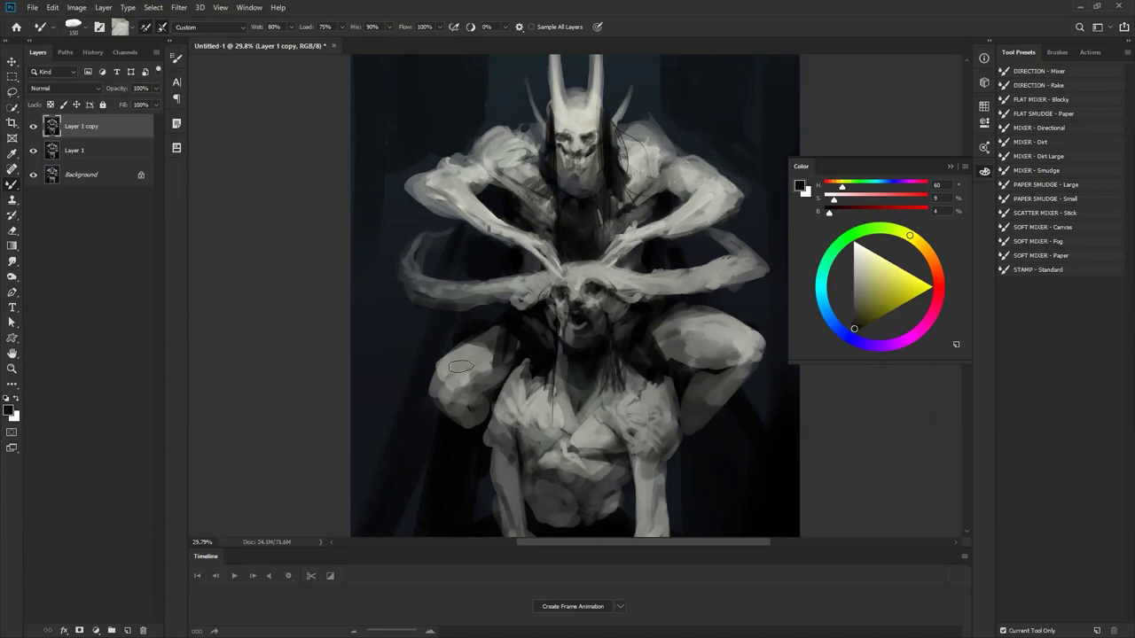
{"action": "mouse_move", "coordinate": [447, 374]}
{"action": "left_mouse_down"}
{"action": "mouse_move", "coordinate": [438, 403]}
{"action": "mouse_move", "coordinate": [429, 388]}
{"action": "mouse_move", "coordinate": [451, 399]}
{"action": "left_mouse_up"}
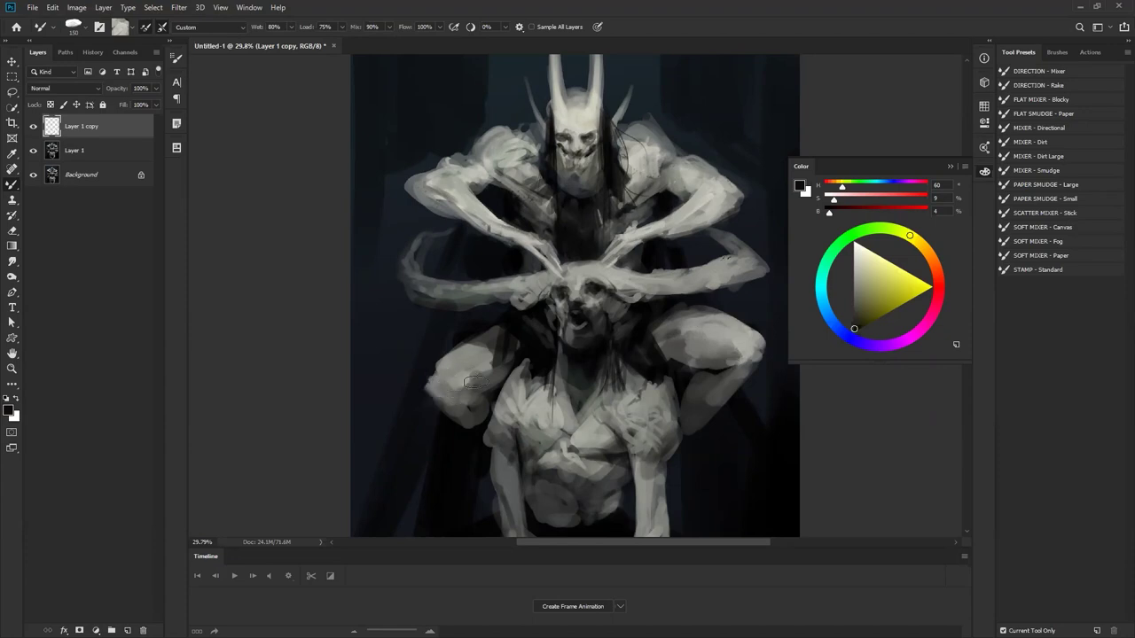
Step: Switch from the Mixer Brush to a flat painting brush from AJ - Brush Sets at 60 px
{"action": "right_click", "coordinate": [643, 300]}
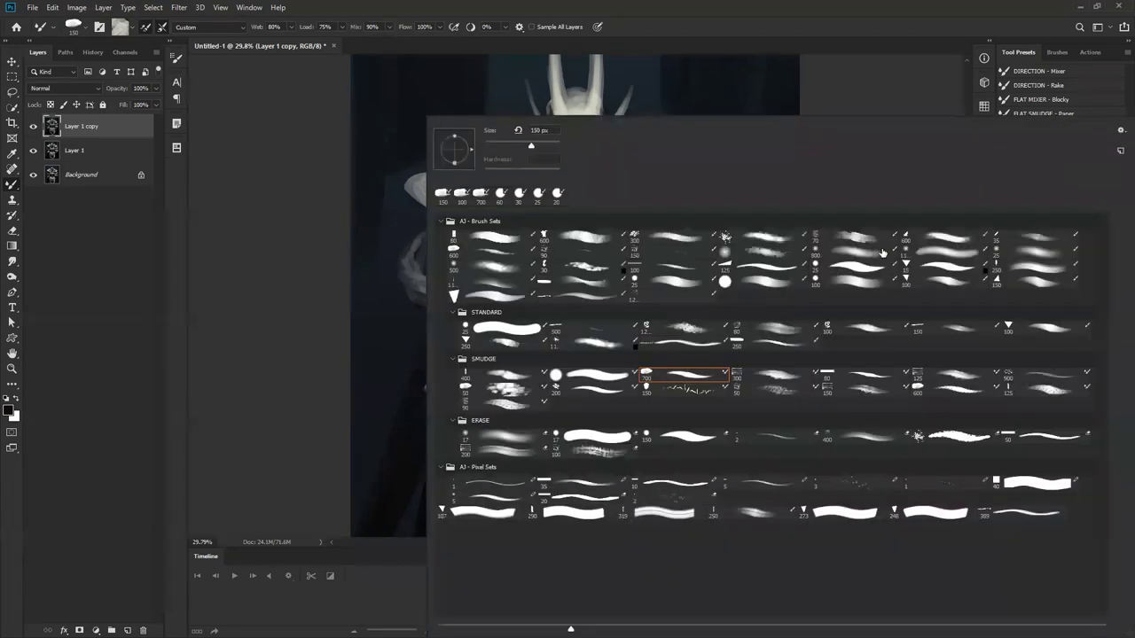
{"action": "left_click", "coordinate": [581, 296]}
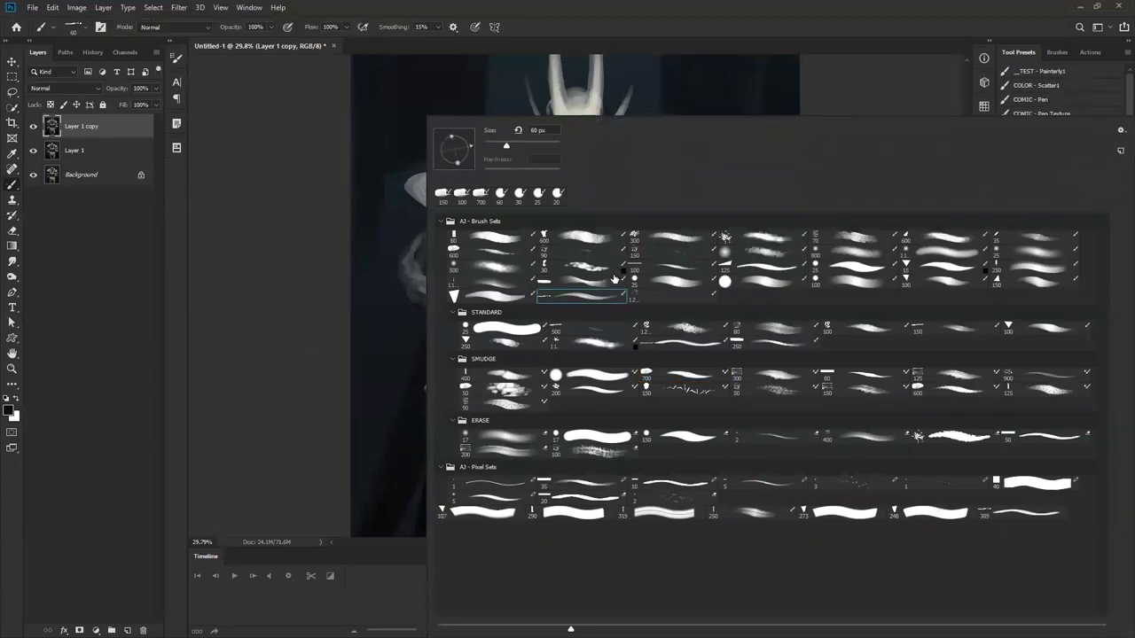
{"action": "double_click", "coordinate": [592, 282]}
{"action": "left_click_drag", "start_coordinate": [621, 186], "coordinate": [640, 232]}
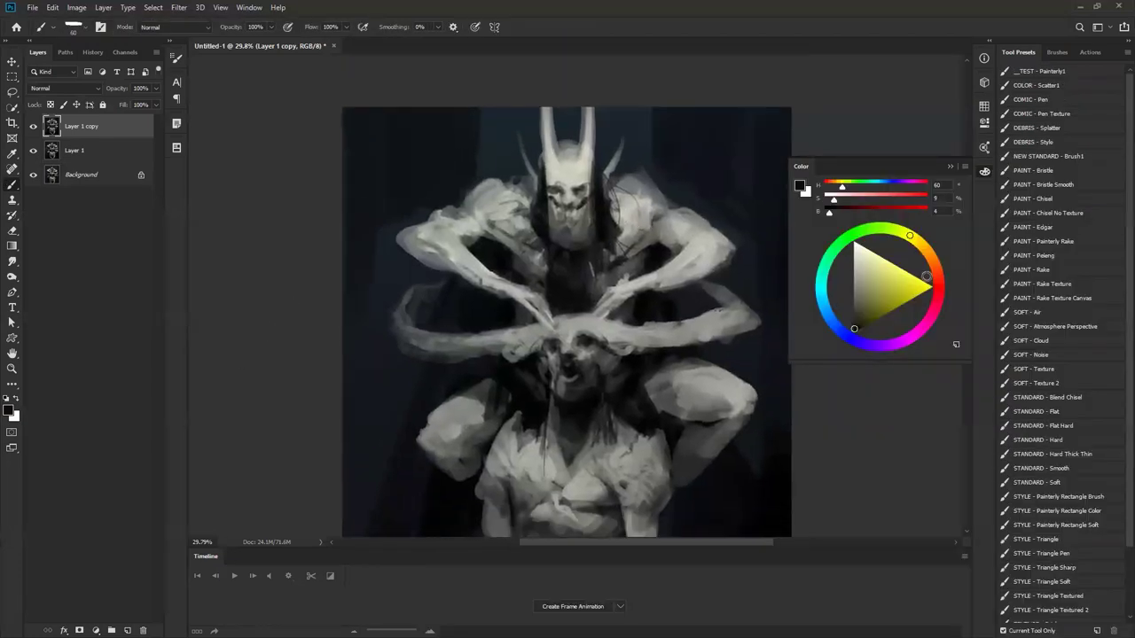
Step: Paint over the upper skull's forehead and the bases of its tall horns with sampled greys
{"action": "left_click", "coordinate": [567, 147], "text": "alt"}
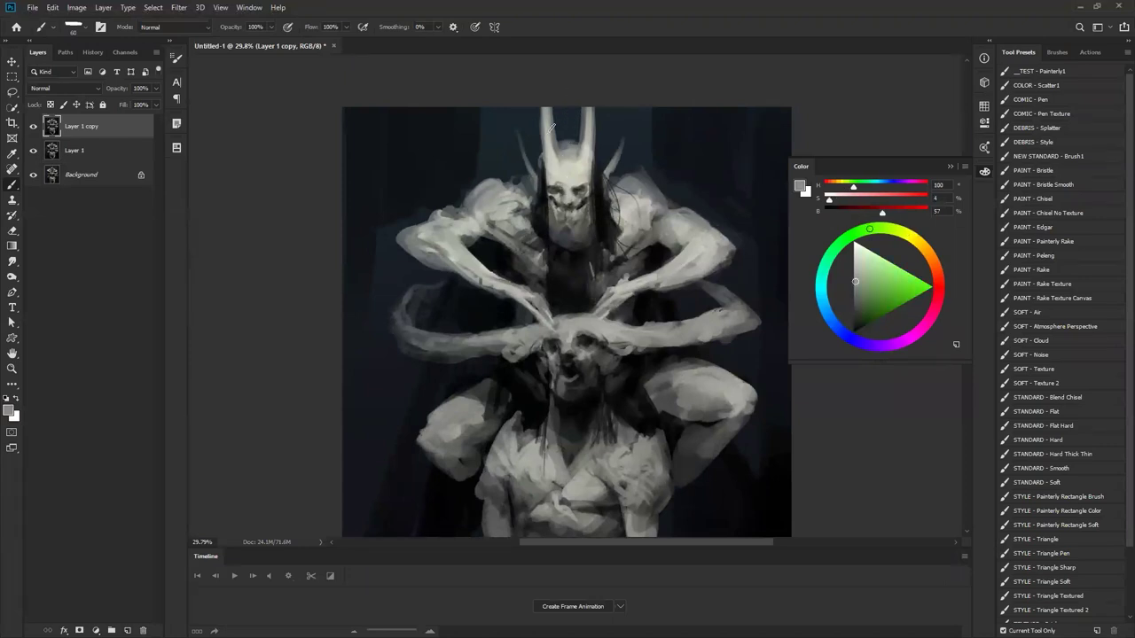
{"action": "left_click_drag", "start_coordinate": [547, 142], "coordinate": [556, 172]}
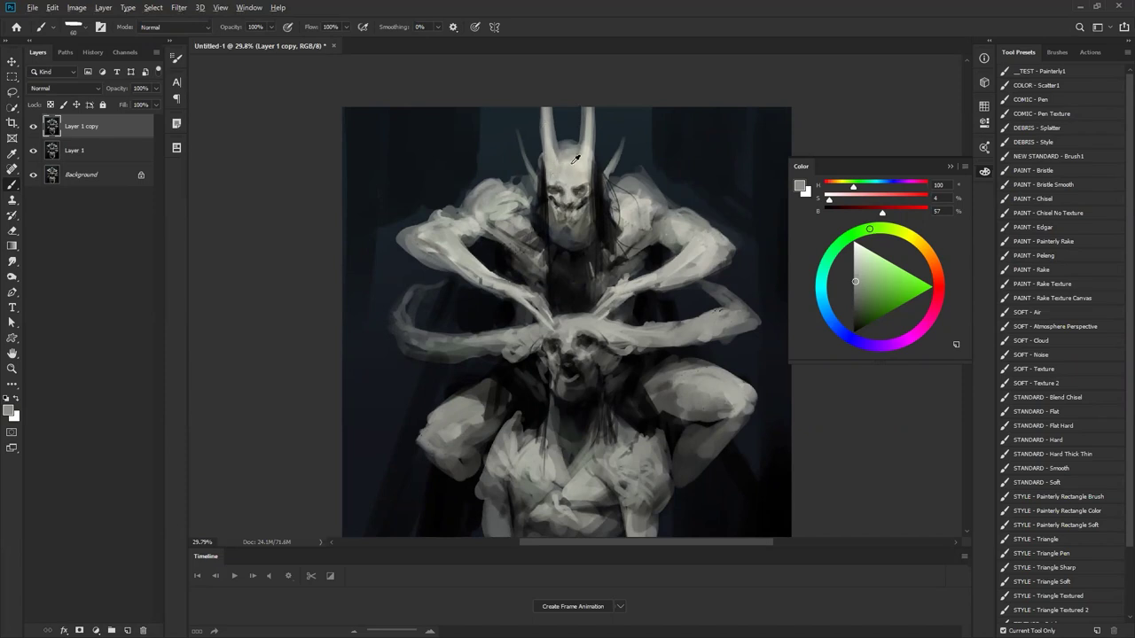
{"action": "left_click", "coordinate": [556, 163], "text": "alt"}
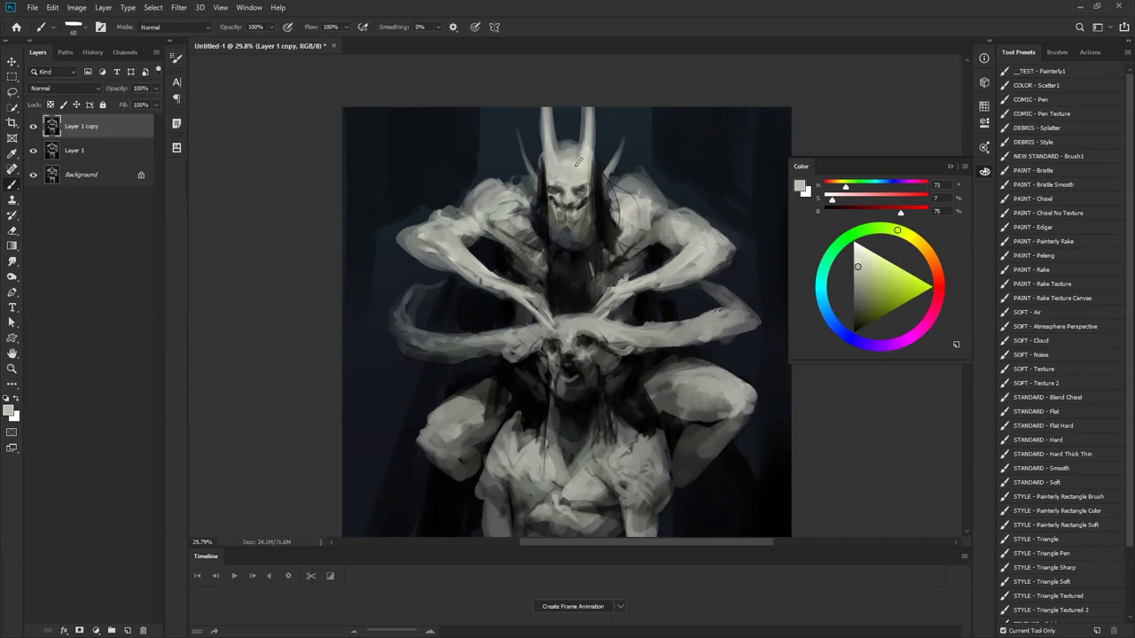
{"action": "left_click_drag", "start_coordinate": [583, 149], "coordinate": [587, 106]}
Step: Reset the foreground colour to black and define the upper skull's eye sockets with a smaller brush, adding sampled light grey
{"action": "key", "text": "ctrl+space"}
{"action": "left_click", "coordinate": [591, 223], "text": "ctrl"}
{"action": "key", "text": "d"}
{"action": "key", "text": "ctrl+space"}
{"action": "left_click", "coordinate": [552, 186], "text": "ctrl"}
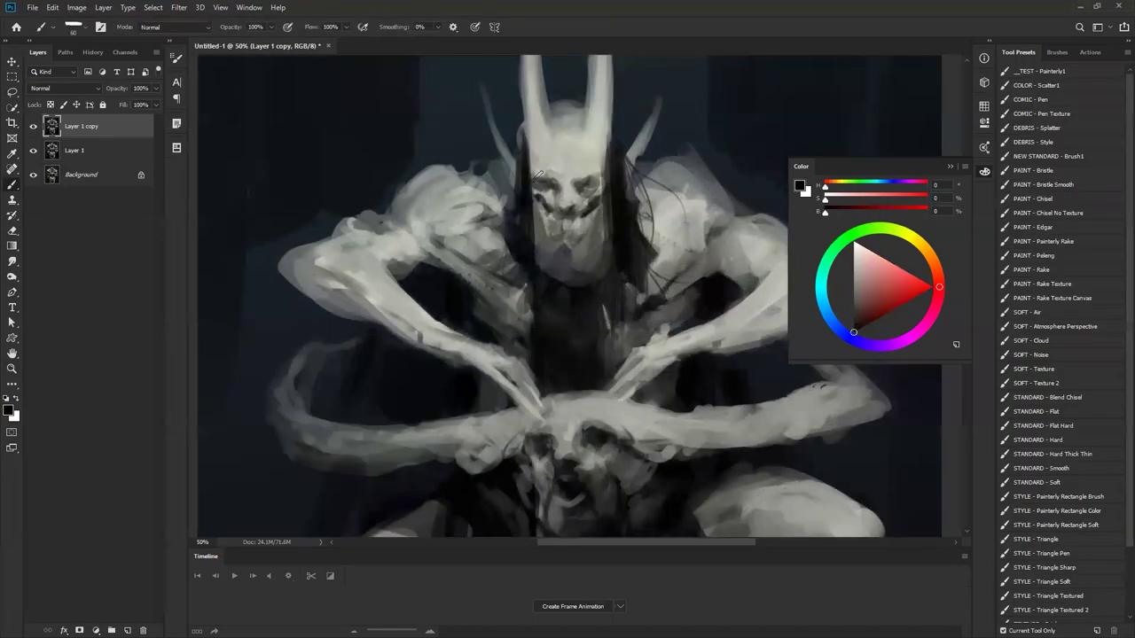
{"action": "key", "text": "bracketleft"}
{"action": "key", "text": "bracketleft"}
{"action": "left_click", "coordinate": [541, 170], "text": "alt"}
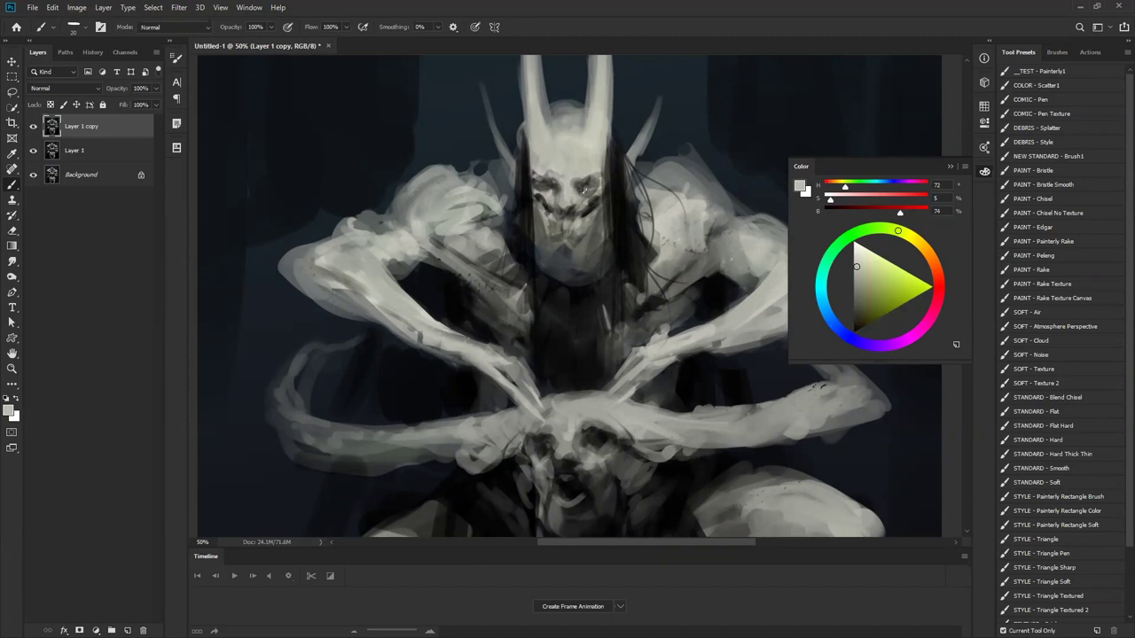
{"action": "key", "text": "d"}
{"action": "left_click_drag", "start_coordinate": [596, 181], "coordinate": [594, 186]}
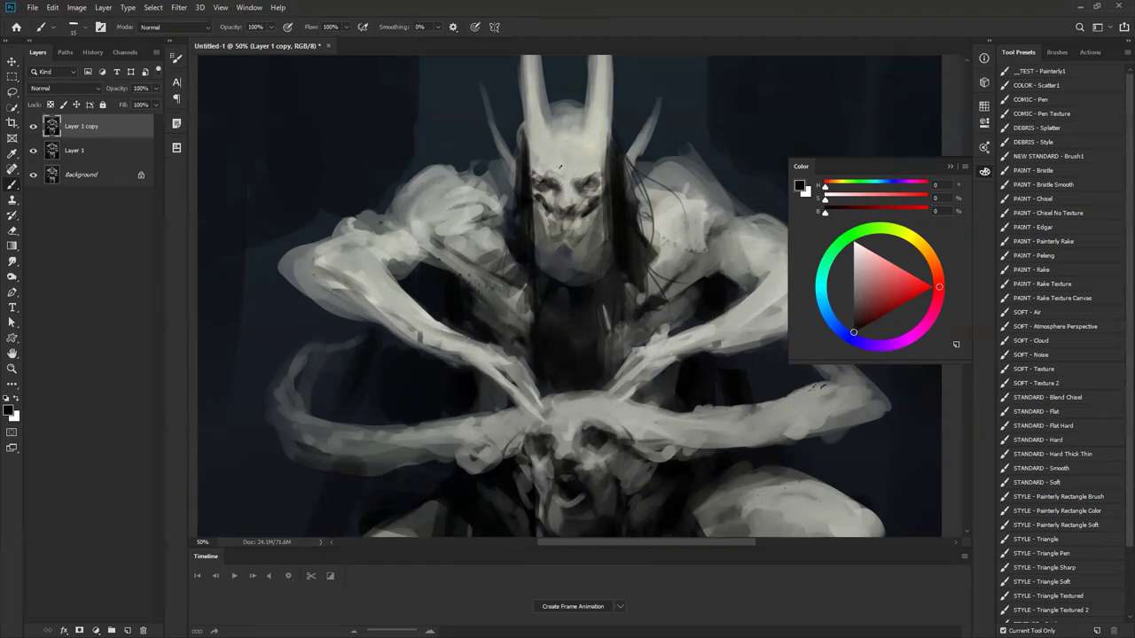
Step: Refine the upper skull's eye sockets, cheeks and mouth, alternating black with sampled light greys
{"action": "left_click", "coordinate": [553, 162], "text": "alt"}
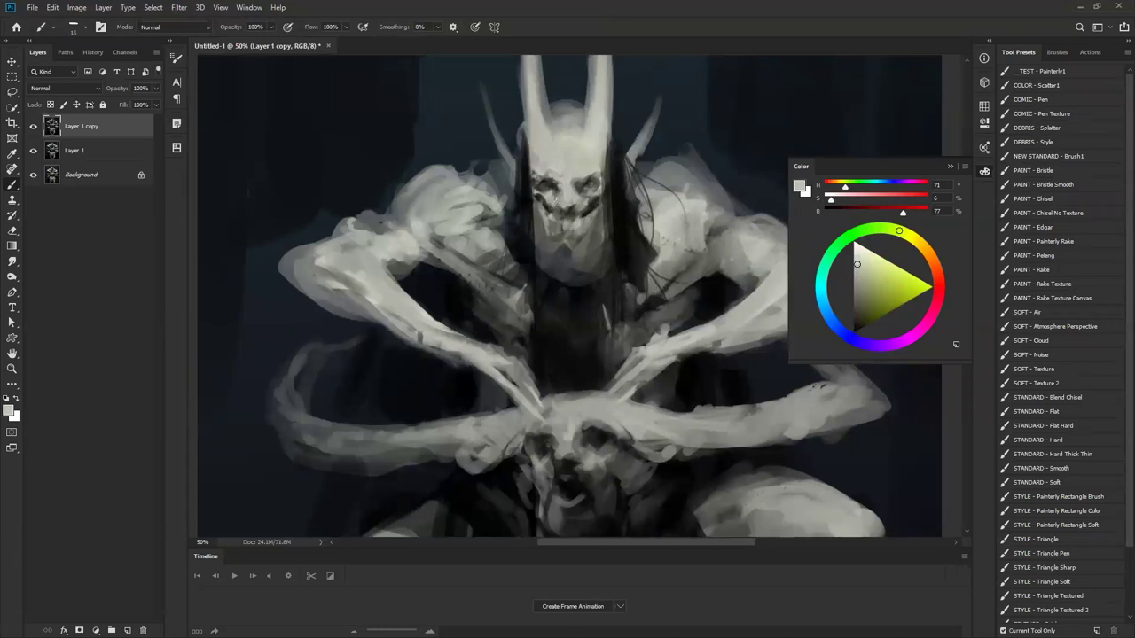
{"action": "key", "text": "d"}
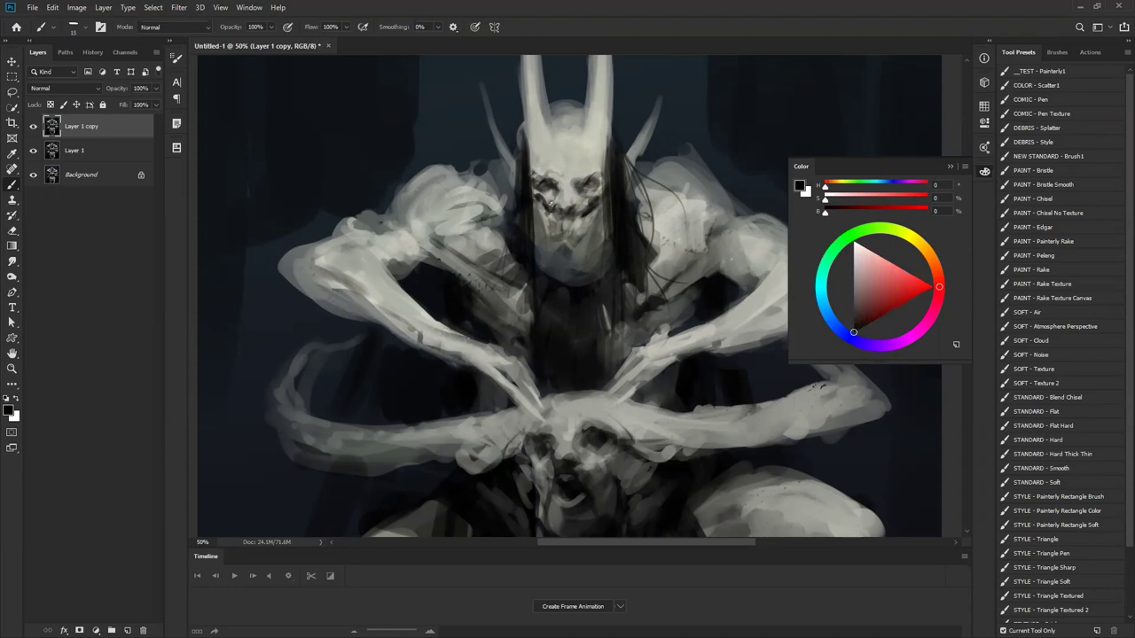
{"action": "left_click", "coordinate": [549, 191], "text": "alt"}
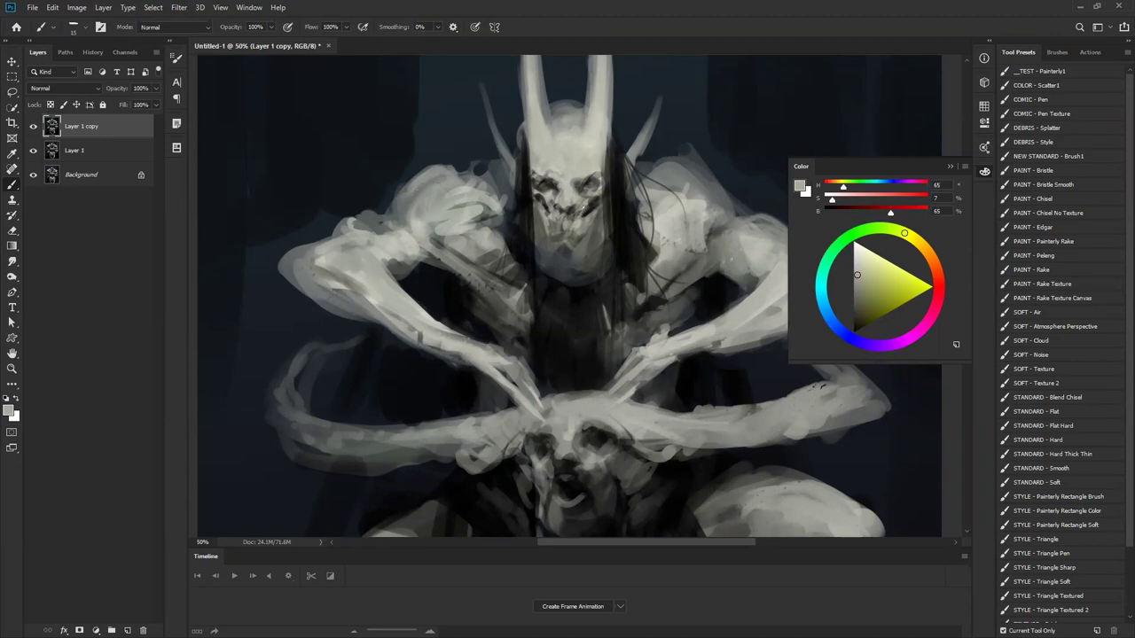
{"action": "key", "text": "d"}
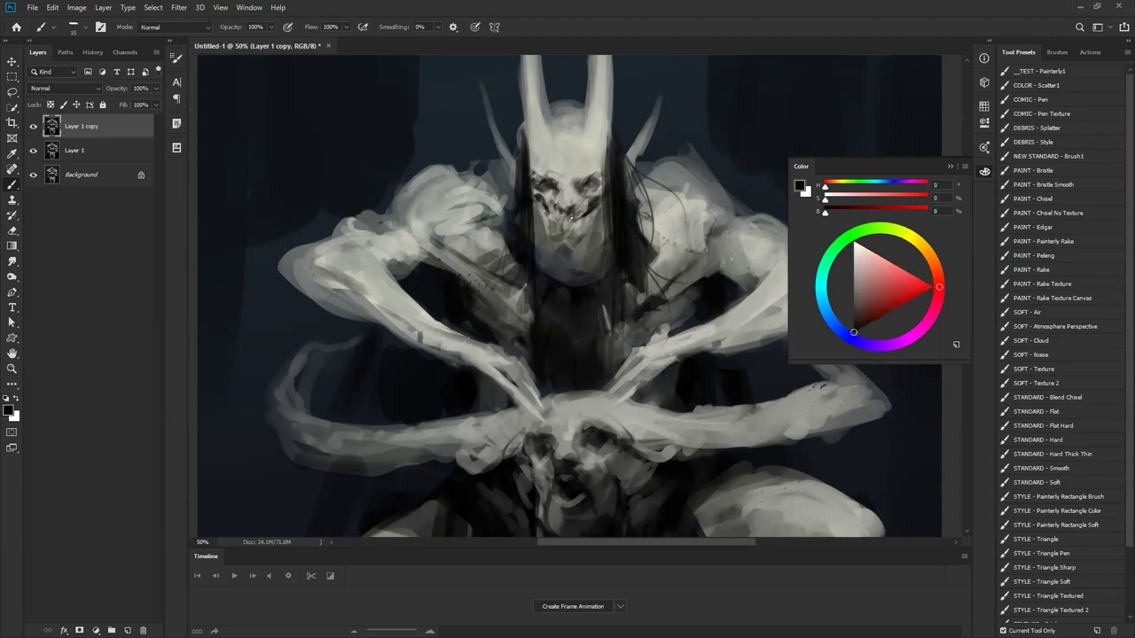
{"action": "left_click", "coordinate": [550, 196], "text": "alt"}
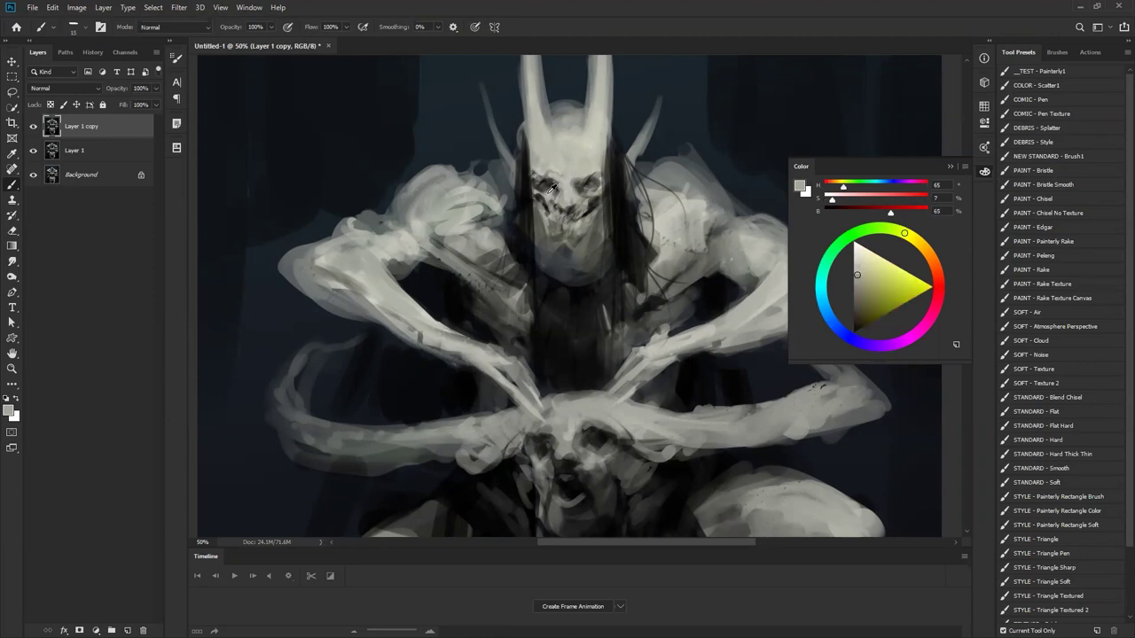
{"action": "key", "text": "d"}
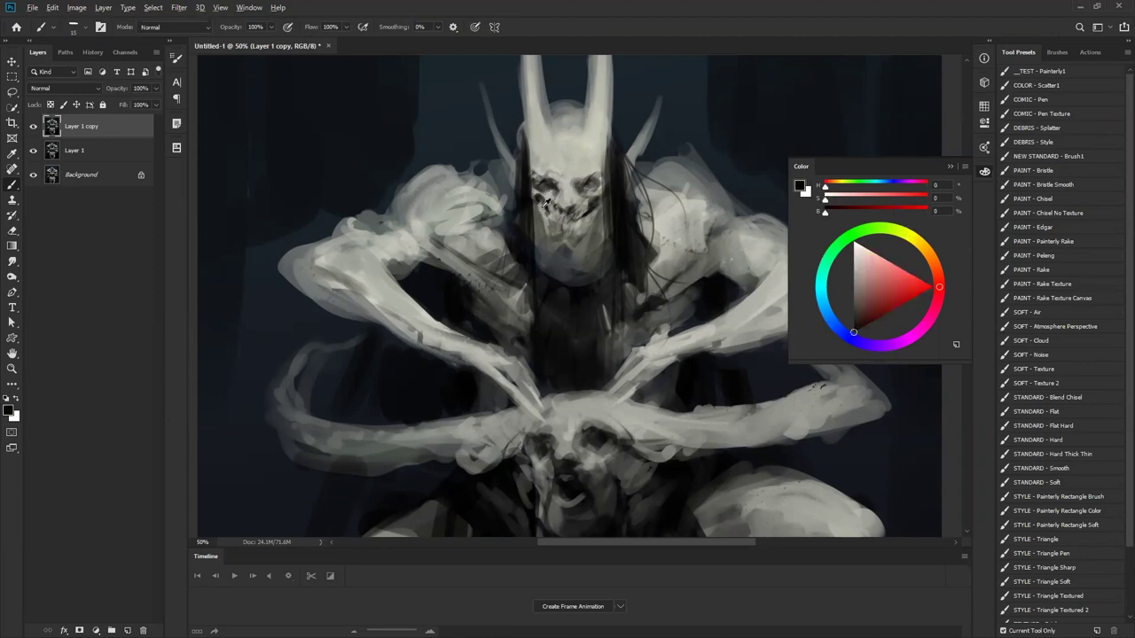
Step: Enlarge the brush and rework the upper skull's jaw and chin with sampled greys and black
{"action": "left_click", "coordinate": [545, 203], "text": "alt"}
{"action": "key", "text": "bracketright"}
{"action": "left_click", "coordinate": [545, 236], "text": "alt"}
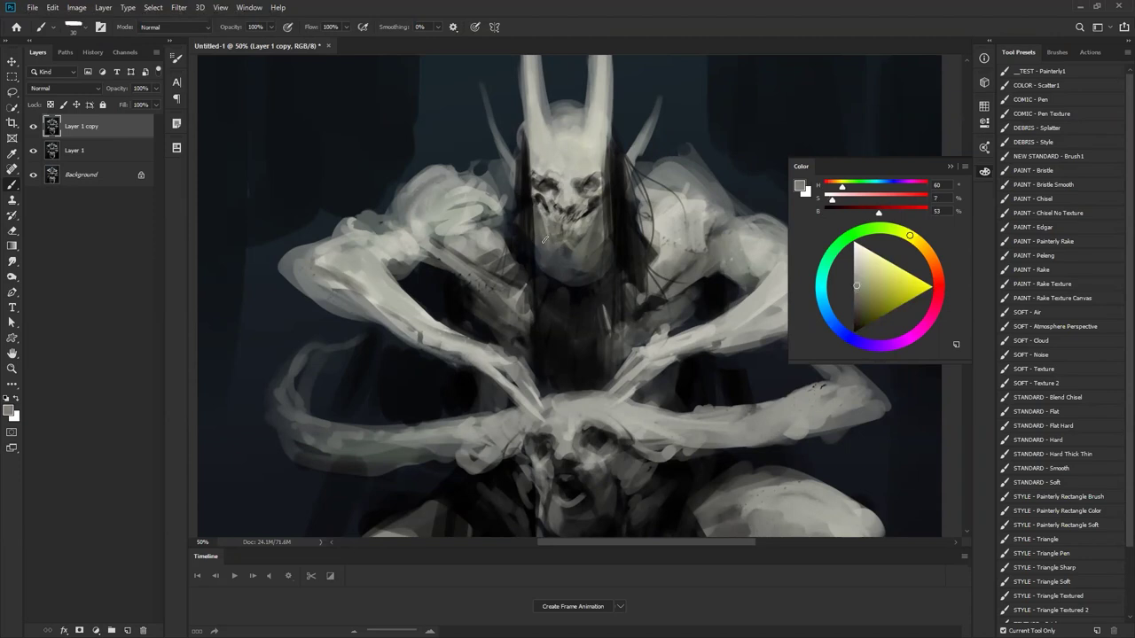
{"action": "key", "text": "bracketright"}
{"action": "key", "text": "d"}
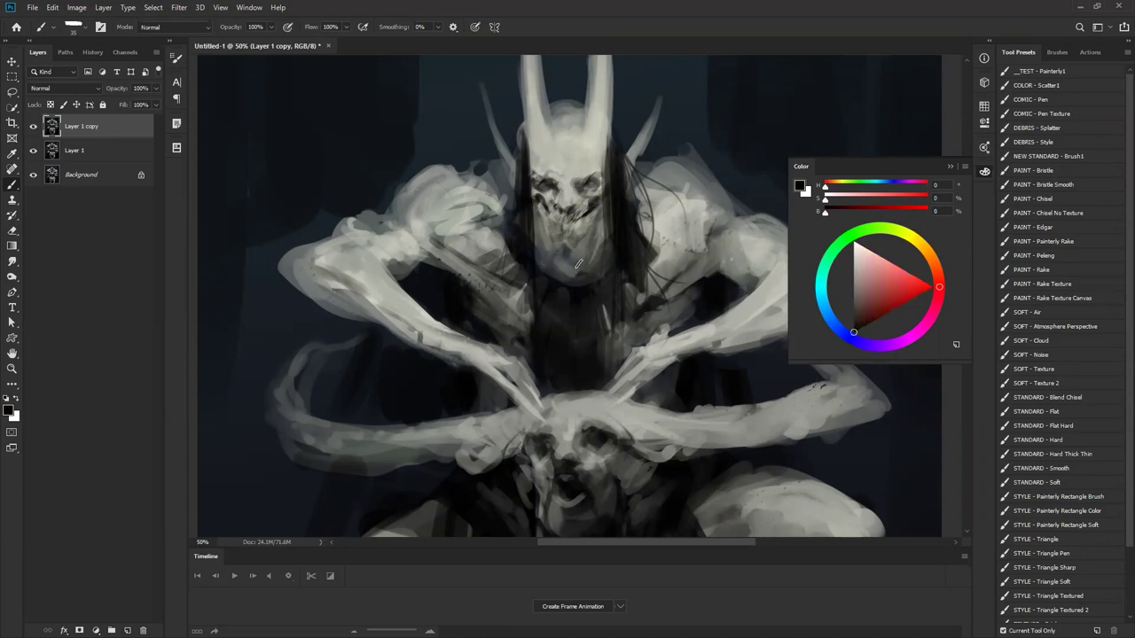
{"action": "left_click", "coordinate": [577, 264], "text": "alt"}
{"action": "left_click", "coordinate": [576, 266], "text": "alt"}
Step: Flip the canvas horizontally and return to the Brush tool
{"action": "key", "text": "z"}
{"action": "left_click", "coordinate": [605, 294], "text": "alt"}
{"action": "left_click", "coordinate": [610, 294], "text": "alt"}
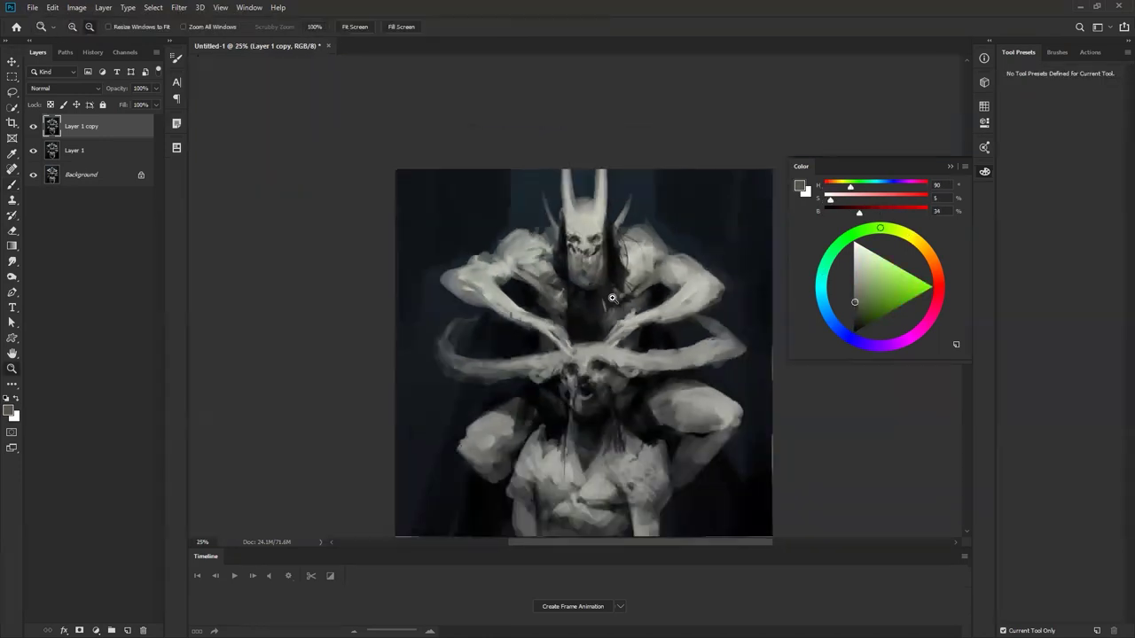
{"action": "left_click", "coordinate": [591, 268]}
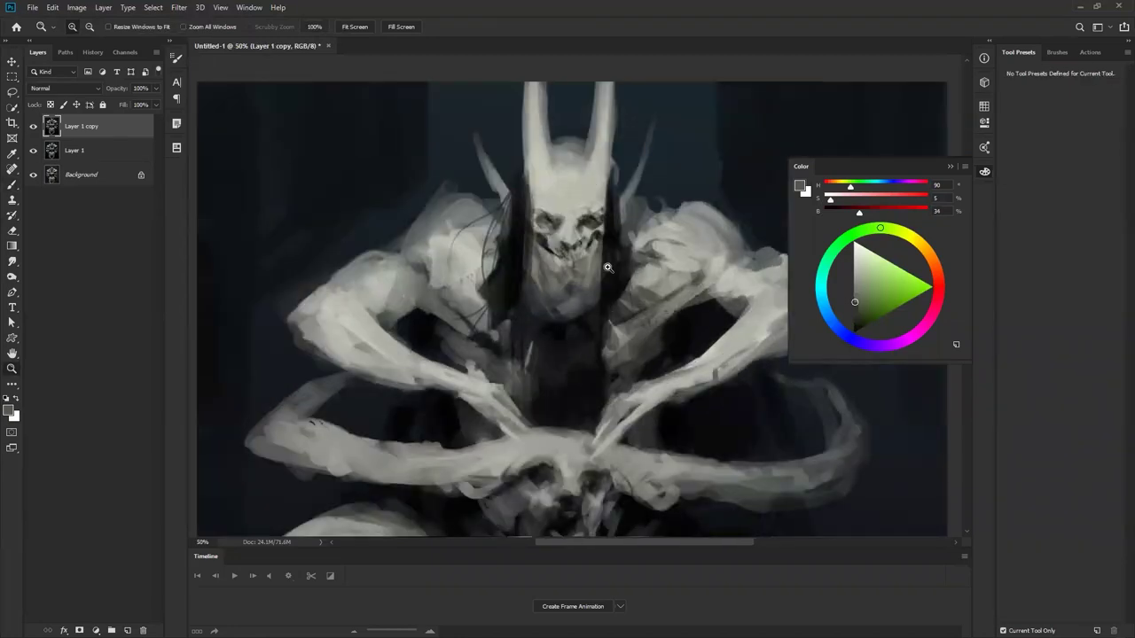
{"action": "key", "text": "b"}
Step: Repaint the horned figure's shoulder beside the loose hair strands with sampled greys, enlarging the brush to 60 px
{"action": "left_click", "coordinate": [576, 282], "text": "alt"}
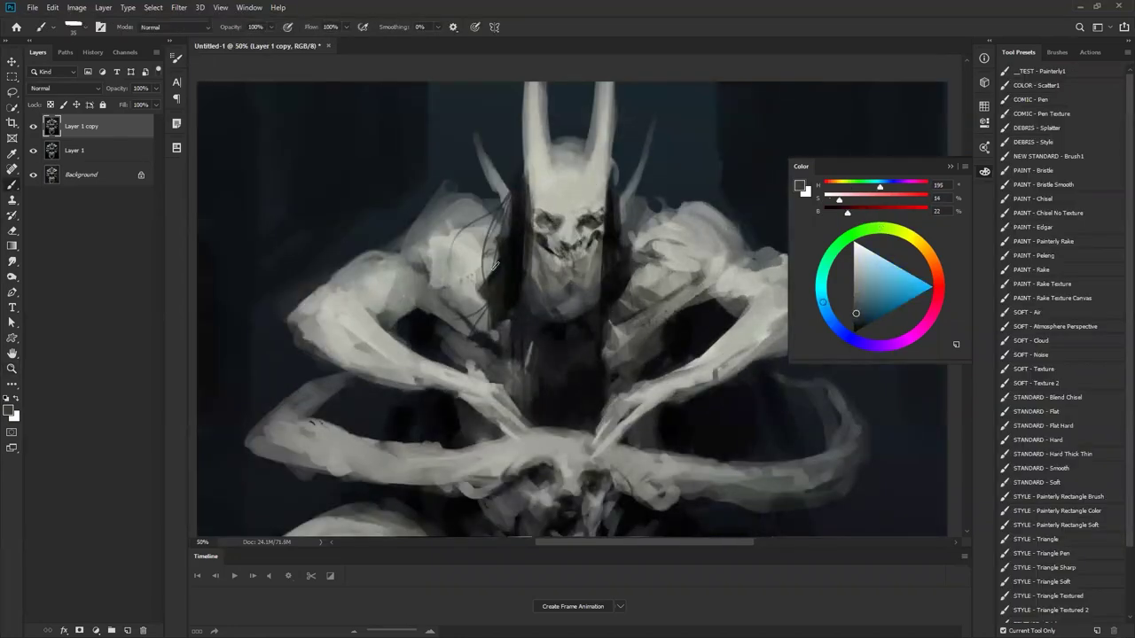
{"action": "left_click", "coordinate": [431, 268], "text": "alt"}
{"action": "left_click", "coordinate": [411, 232], "text": "alt"}
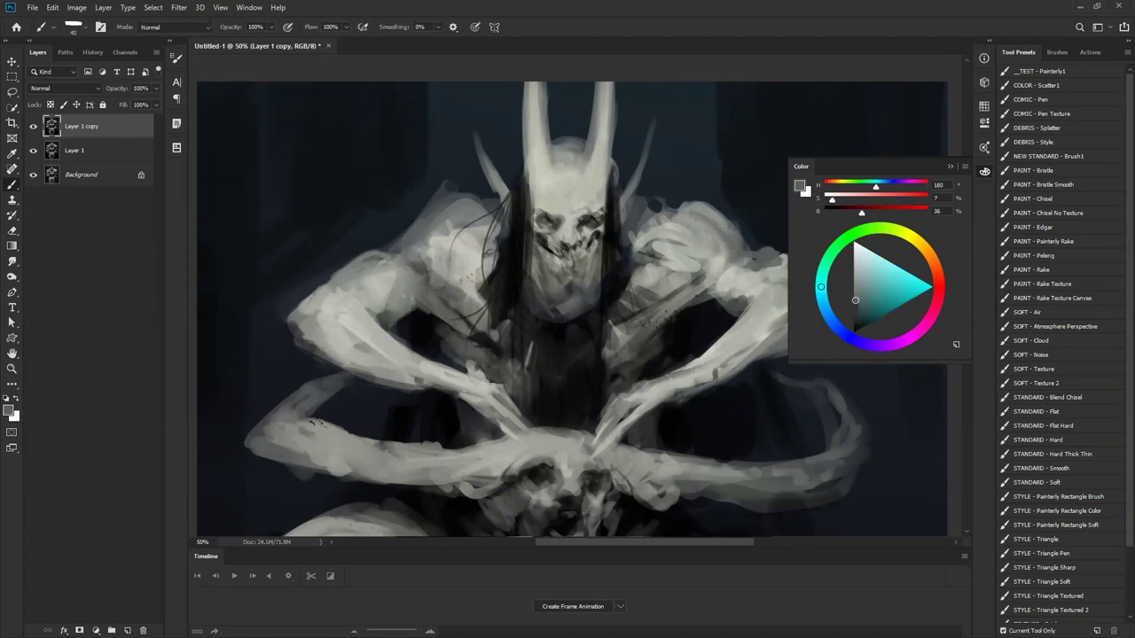
{"action": "left_click", "coordinate": [428, 255], "text": "alt"}
{"action": "key", "text": "bracketright"}
{"action": "key", "text": "bracketright"}
{"action": "left_click_drag", "start_coordinate": [399, 259], "coordinate": [417, 244]}
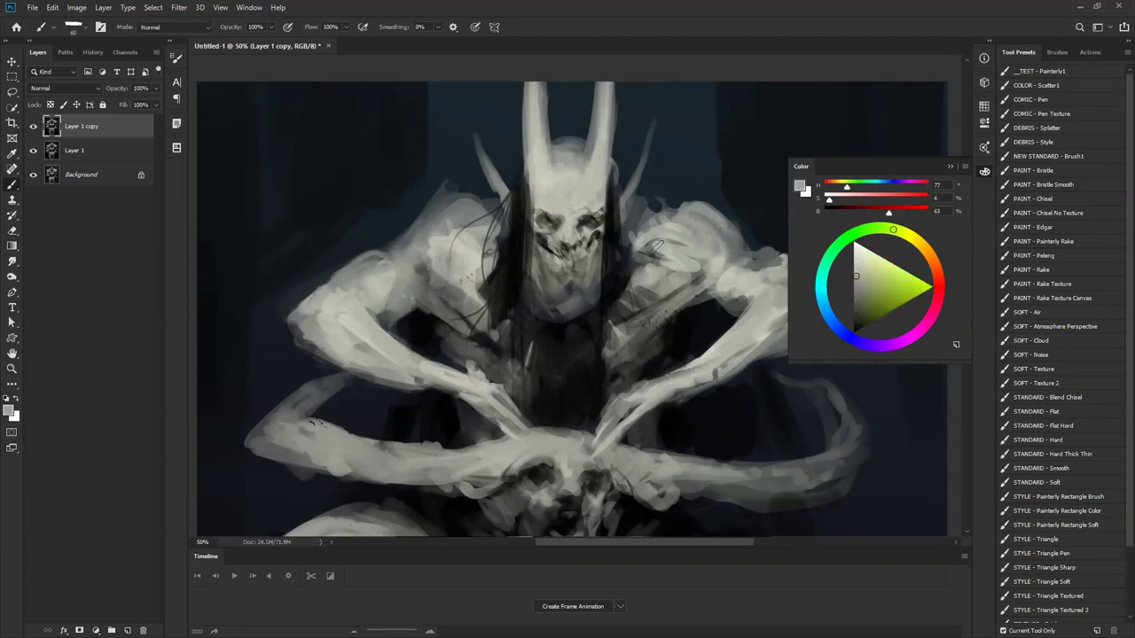
Step: Hide the panels and paint a dark crease between the horned figure's chest and raised arm
{"action": "key", "text": "Tab"}
{"action": "left_click_drag", "start_coordinate": [749, 306], "coordinate": [705, 290]}
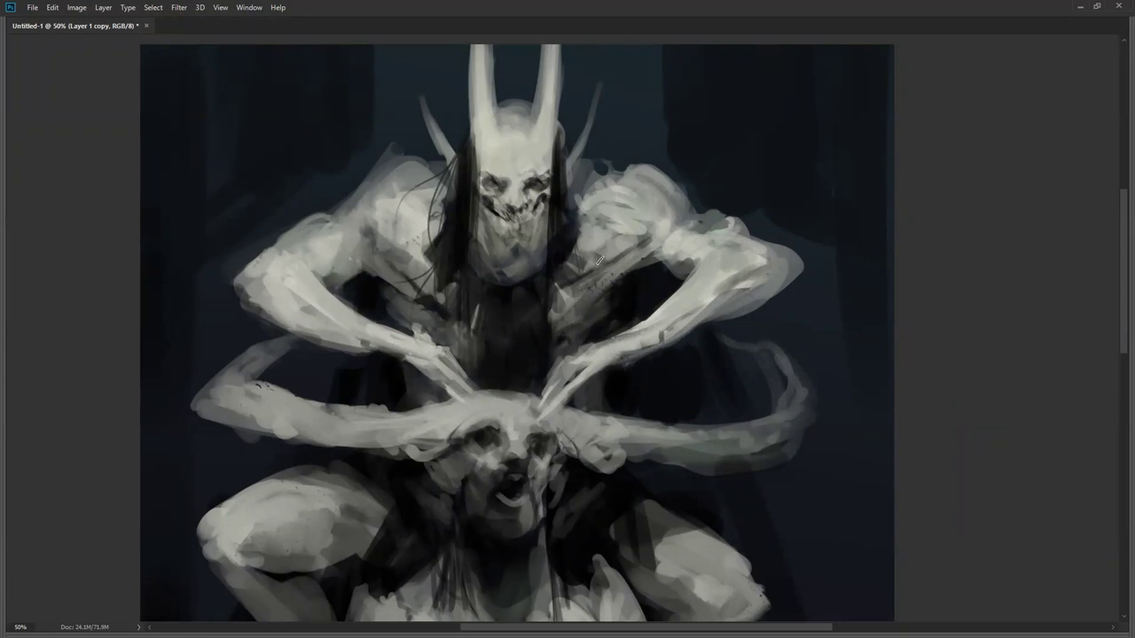
{"action": "key", "text": "z"}
{"action": "left_click", "coordinate": [582, 333], "text": "alt"}
{"action": "left_click", "coordinate": [592, 344], "text": "alt"}
{"action": "left_click", "coordinate": [597, 353], "text": "alt"}
{"action": "left_click", "coordinate": [625, 315]}
{"action": "left_click", "coordinate": [615, 311]}
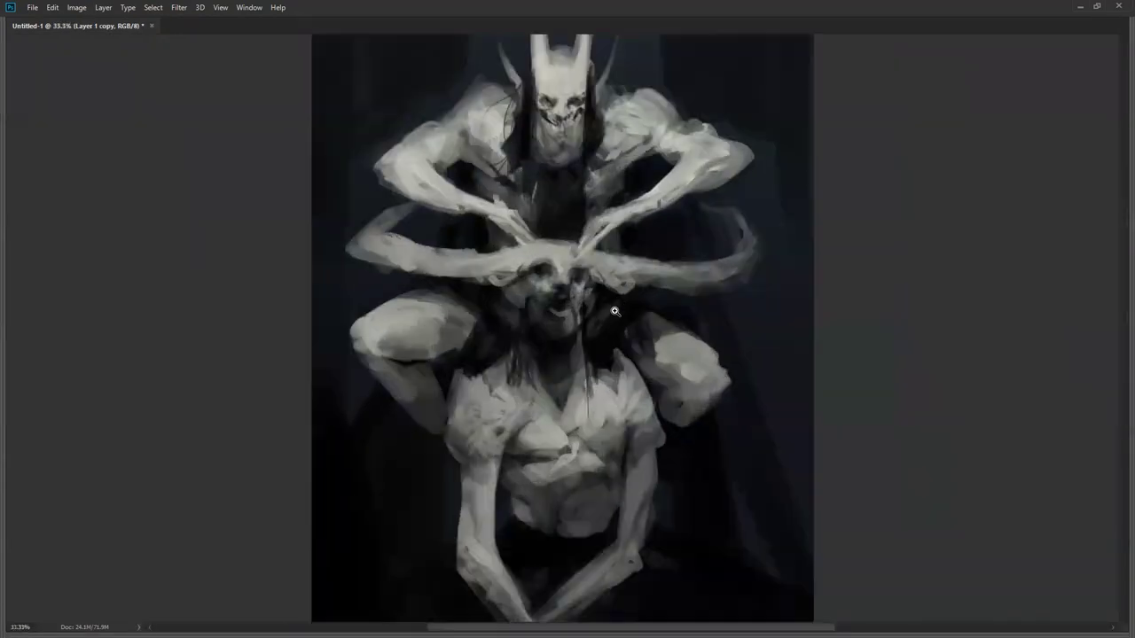
{"action": "key", "text": "ctrl+plus"}
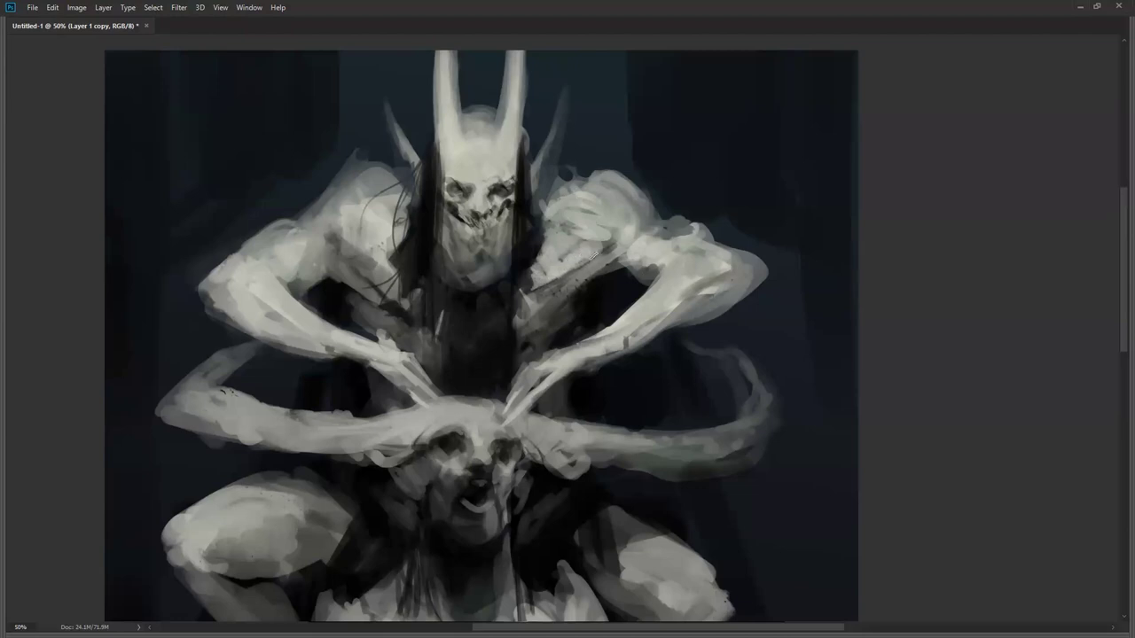
{"action": "mouse_move", "coordinate": [607, 255]}
{"action": "left_mouse_down"}
{"action": "mouse_move", "coordinate": [542, 297]}
{"action": "mouse_move", "coordinate": [610, 252]}
{"action": "mouse_move", "coordinate": [542, 297]}
{"action": "mouse_move", "coordinate": [549, 291]}
{"action": "mouse_move", "coordinate": [541, 319]}
{"action": "mouse_move", "coordinate": [562, 294]}
{"action": "left_mouse_up"}
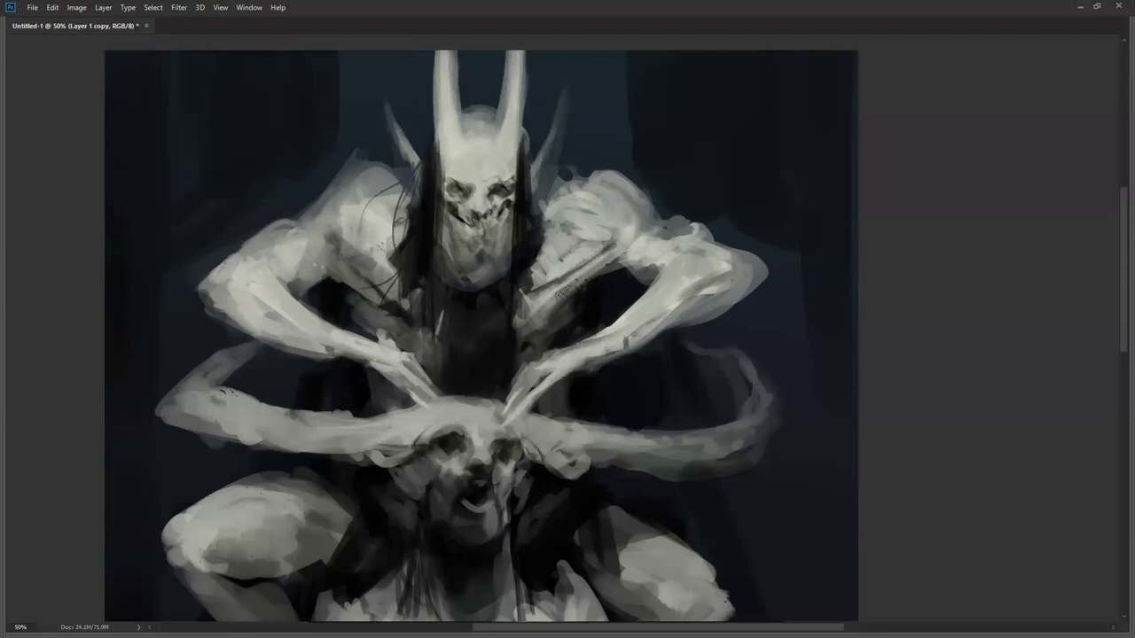
Step: Flip the canvas horizontally and paint dark creases separating the opposite shoulder from the horned figure's chest
{"action": "key", "text": "ctrl+minus"}
{"action": "key", "text": "ctrl+minus"}
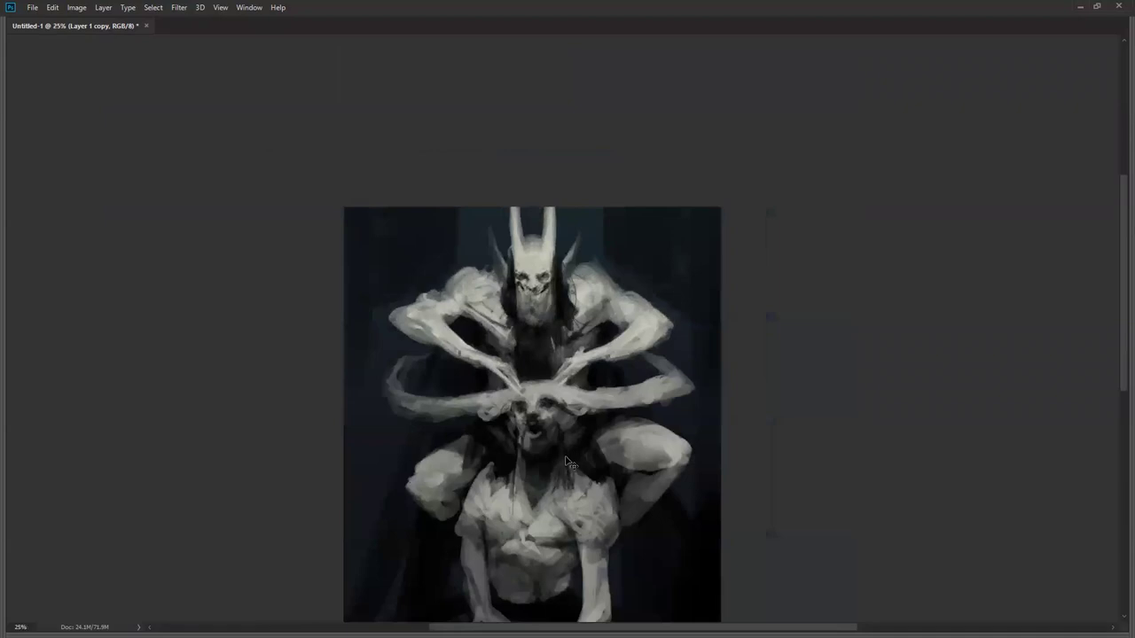
{"action": "scroll", "coordinate": [598, 312], "scroll_direction": "up", "scroll_amount": 2}
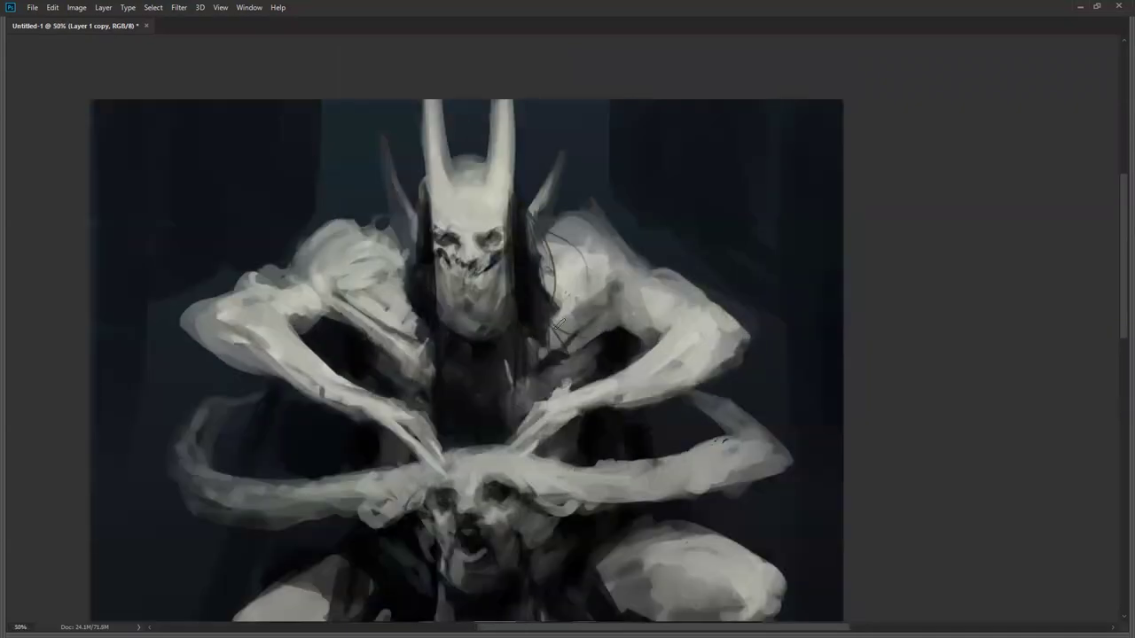
{"action": "mouse_move", "coordinate": [567, 322]}
{"action": "left_mouse_down"}
{"action": "mouse_move", "coordinate": [634, 272]}
{"action": "mouse_move", "coordinate": [591, 309]}
{"action": "mouse_move", "coordinate": [619, 277]}
{"action": "left_mouse_up"}
{"action": "left_click_drag", "start_coordinate": [580, 218], "coordinate": [628, 252]}
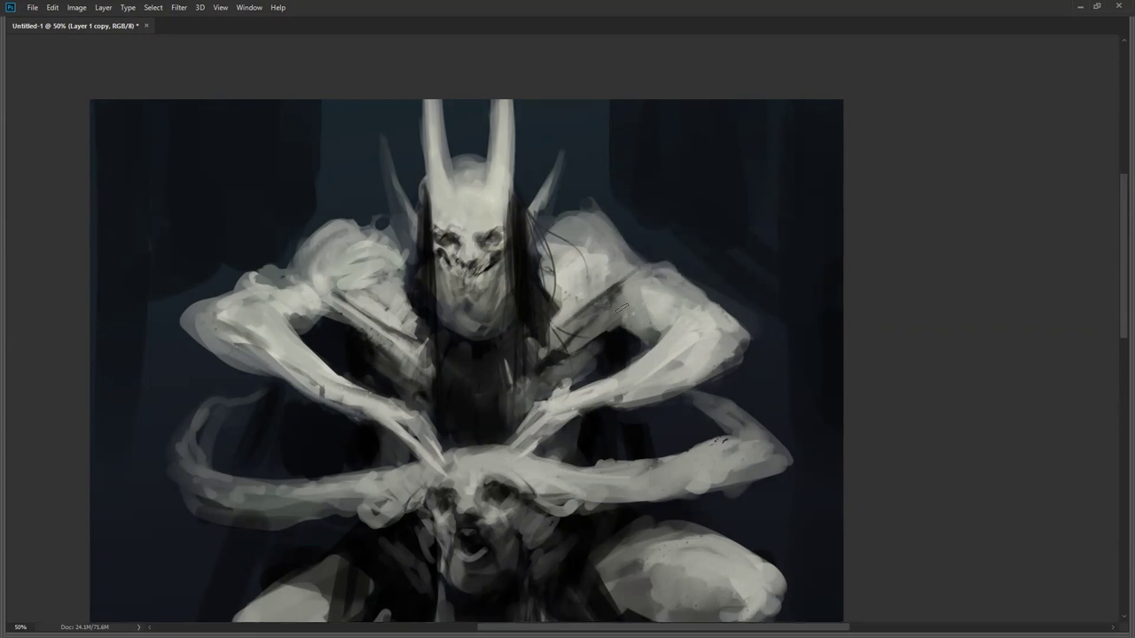
Step: Build up the muscle shapes along the horned figure's side, beneath the crease at its armpit
{"action": "key", "text": "ctrl+minus"}
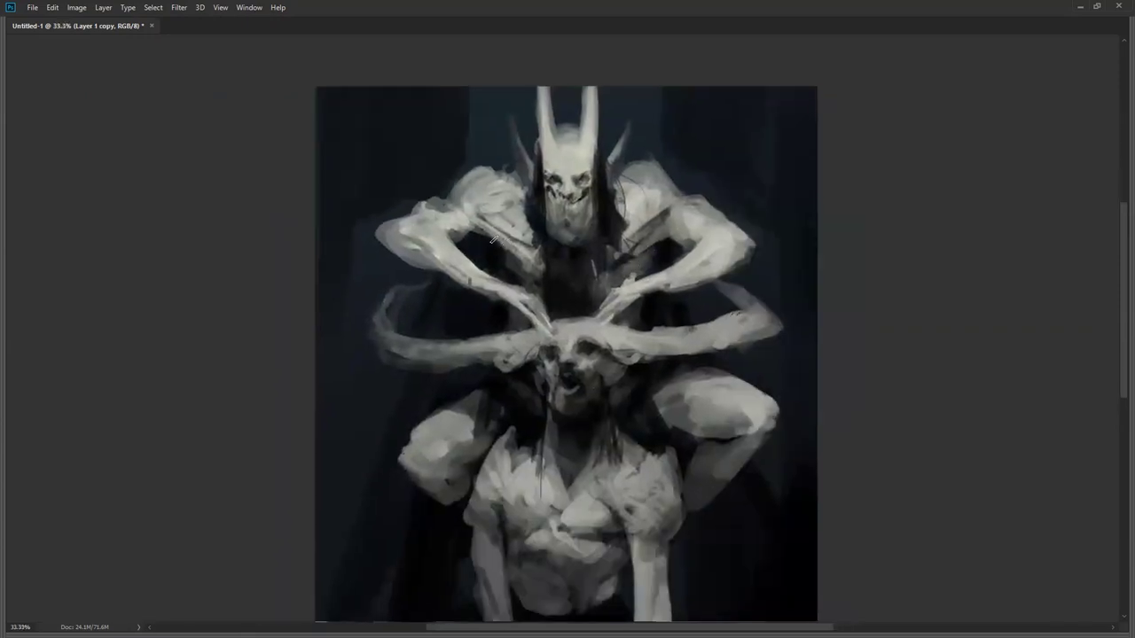
{"action": "key", "text": "ctrl+plus"}
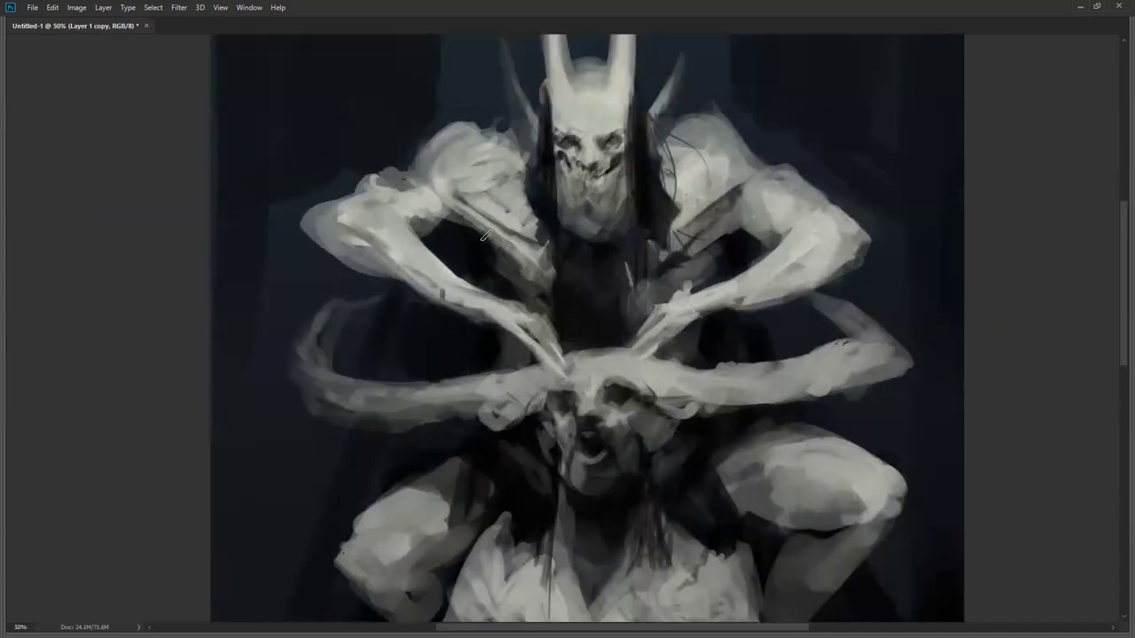
{"action": "left_click_drag", "start_coordinate": [543, 245], "coordinate": [531, 278]}
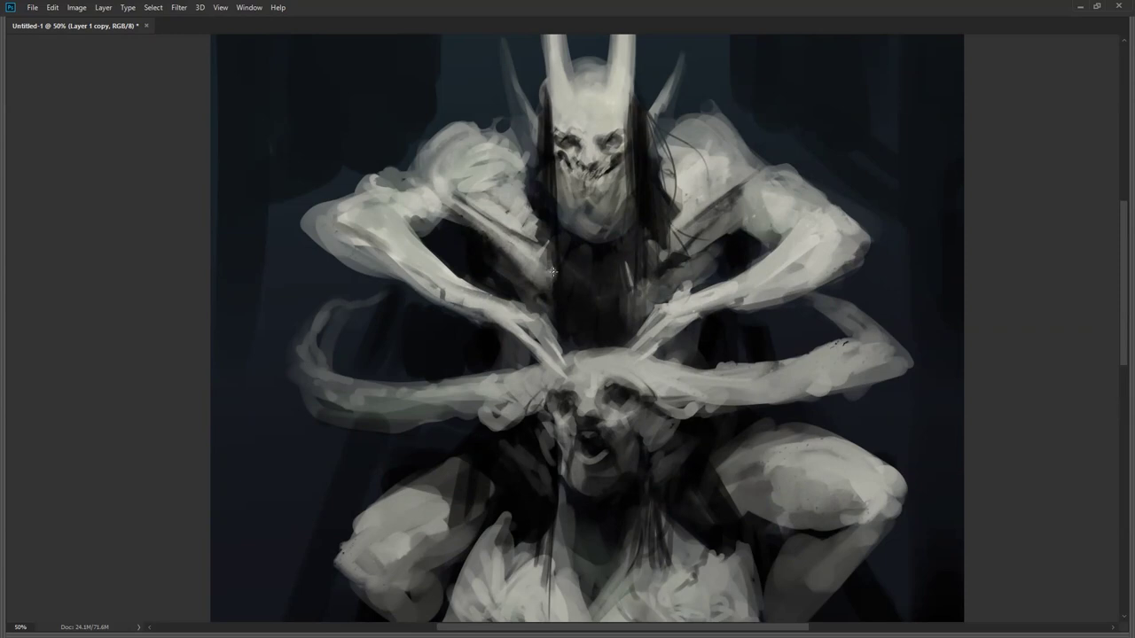
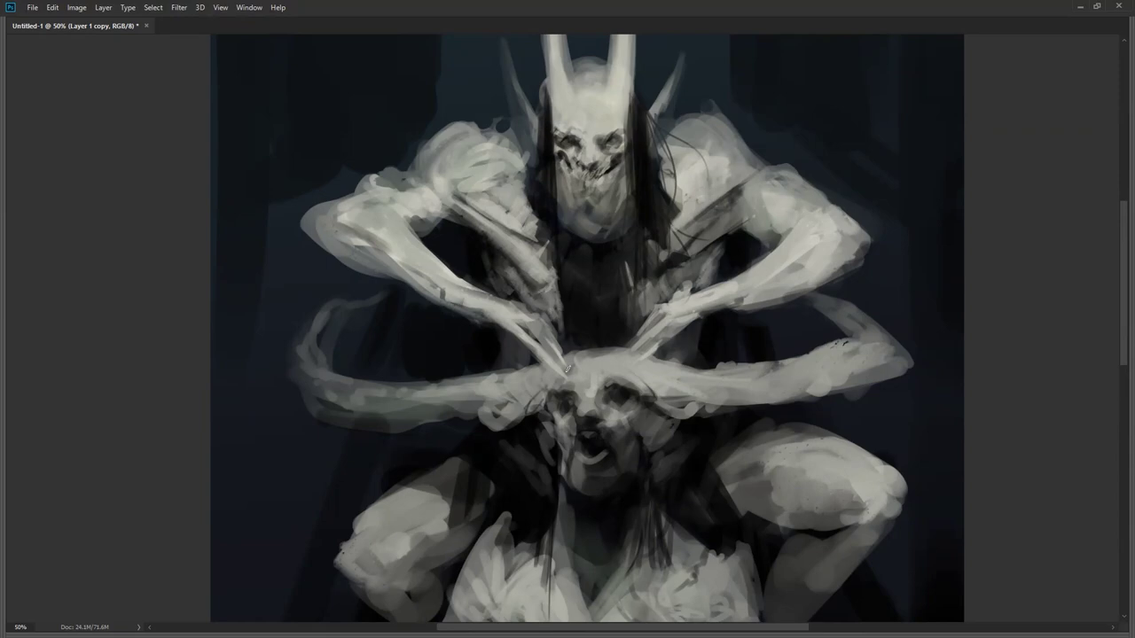
Step: Flip the canvas horizontally and paint rib-like strokes on both sides of the horned figure's chest
{"action": "left_click", "coordinate": [579, 344], "text": "ctrl+alt"}
{"action": "left_click", "coordinate": [579, 344], "text": "ctrl+alt"}
{"action": "key", "text": "ctrl+shift+h"}
{"action": "left_click", "coordinate": [564, 342], "text": "ctrl"}
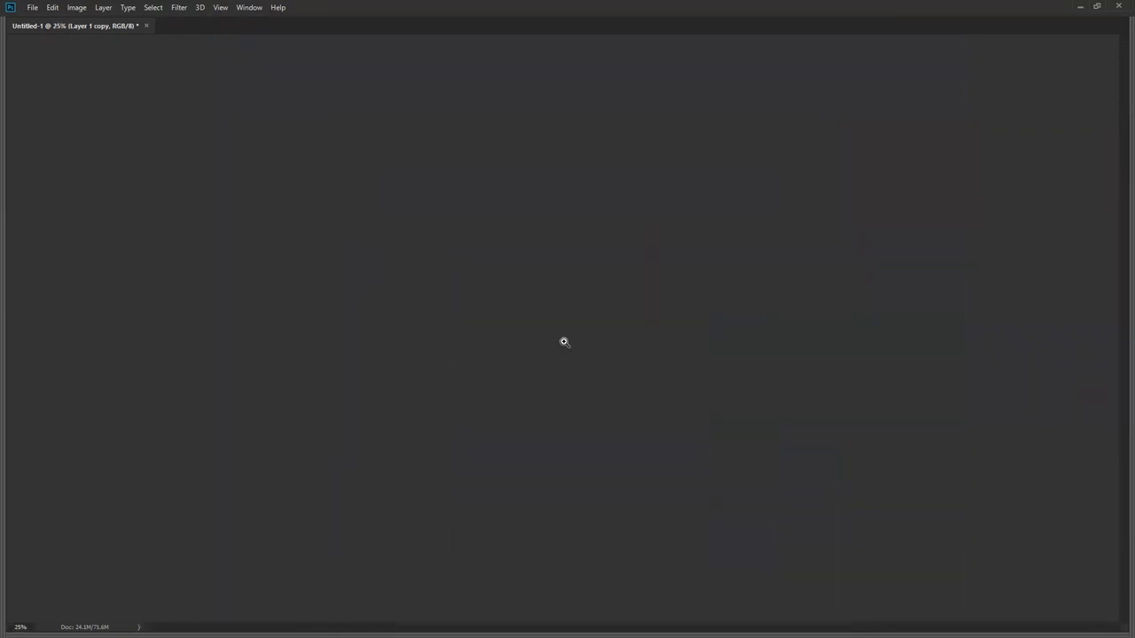
{"action": "left_click", "coordinate": [539, 212], "text": "ctrl"}
{"action": "mouse_move", "coordinate": [465, 135]}
{"action": "left_mouse_down"}
{"action": "mouse_move", "coordinate": [479, 151]}
{"action": "mouse_move", "coordinate": [457, 126]}
{"action": "mouse_move", "coordinate": [502, 162]}
{"action": "left_mouse_up"}
{"action": "left_click_drag", "start_coordinate": [612, 156], "coordinate": [656, 136]}
Step: Paint long pale teeth with dark gaps in the upper skull's mouth
{"action": "left_click", "coordinate": [639, 234], "text": "alt"}
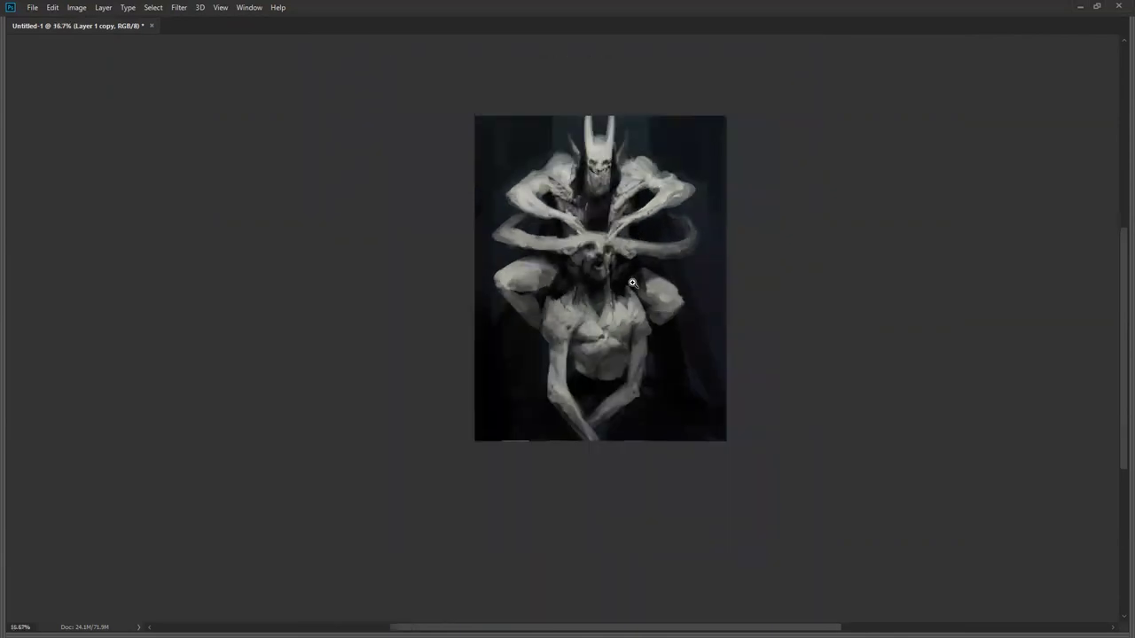
{"action": "left_click", "coordinate": [636, 266]}
{"action": "left_click", "coordinate": [633, 266]}
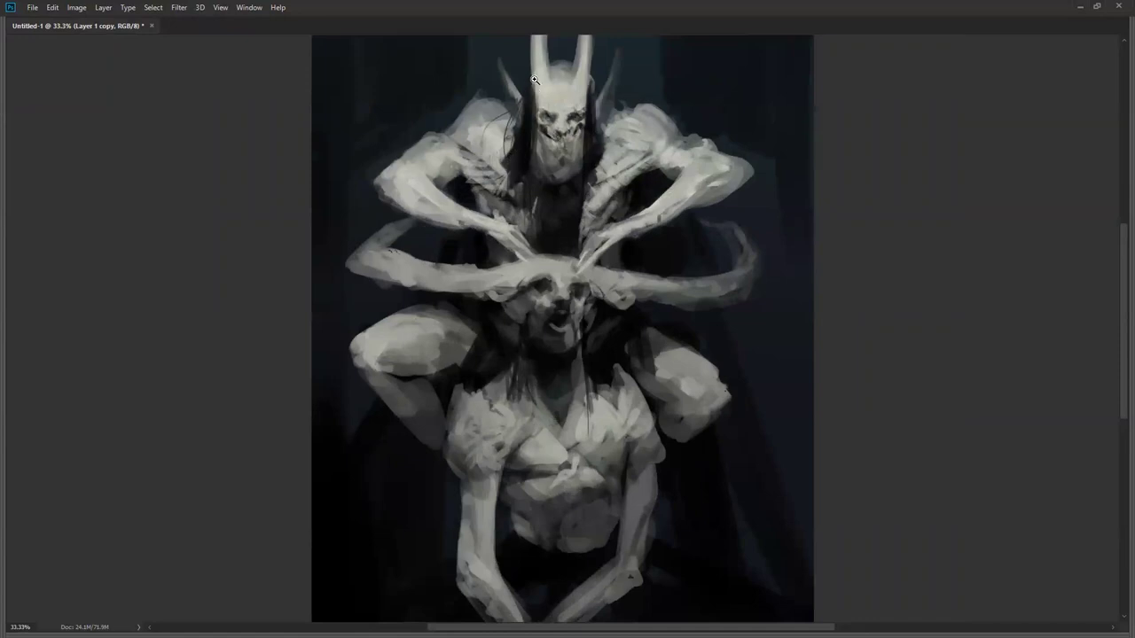
{"action": "left_click", "coordinate": [545, 117]}
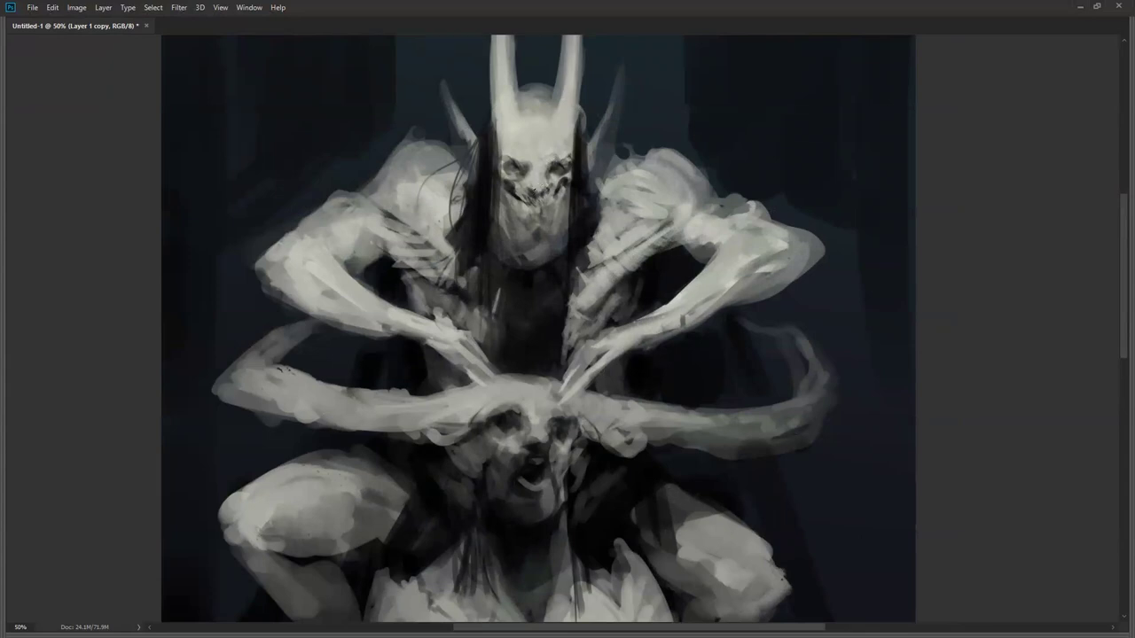
{"action": "left_click_drag", "start_coordinate": [533, 203], "coordinate": [550, 215]}
{"action": "left_click_drag", "start_coordinate": [525, 203], "coordinate": [527, 215]}
{"action": "mouse_move", "coordinate": [521, 198]}
{"action": "left_mouse_down"}
{"action": "mouse_move", "coordinate": [539, 235]}
{"action": "mouse_move", "coordinate": [537, 212]}
{"action": "left_mouse_up"}
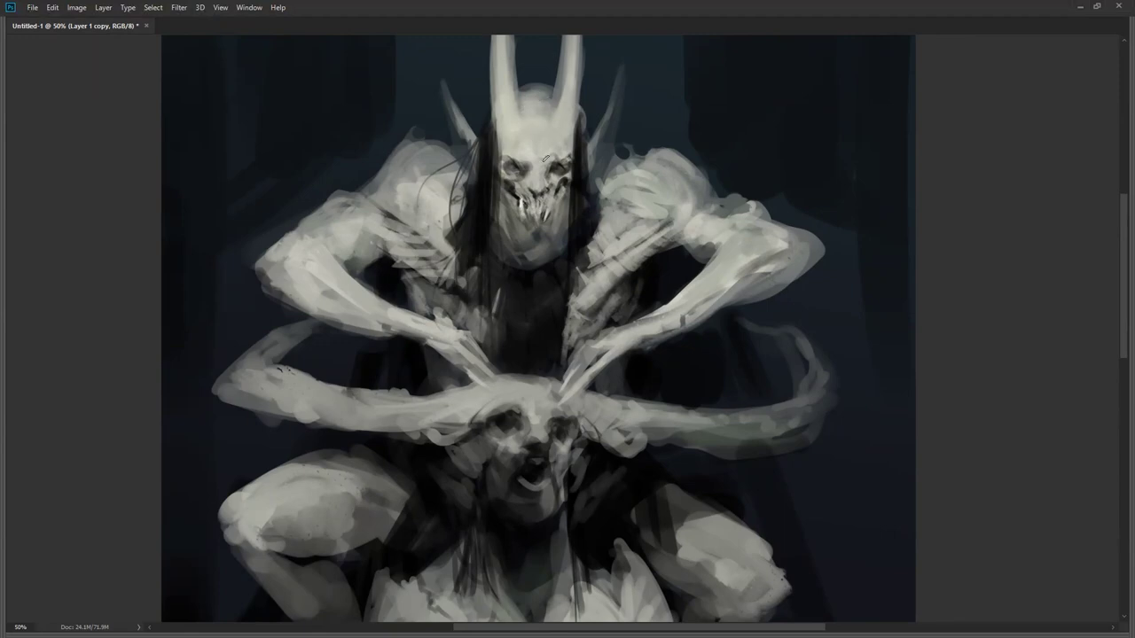
Step: Examine the whole creature painting at reduced sizes, in both normal and mirrored orientation, to judge its silhouette and composition
{"action": "key", "text": "z"}
{"action": "left_click", "coordinate": [545, 182], "text": "alt"}
{"action": "left_click", "coordinate": [546, 182], "text": "alt"}
{"action": "left_click", "coordinate": [545, 184], "text": "alt"}
{"action": "left_click", "coordinate": [556, 201]}
{"action": "left_click", "coordinate": [552, 194]}
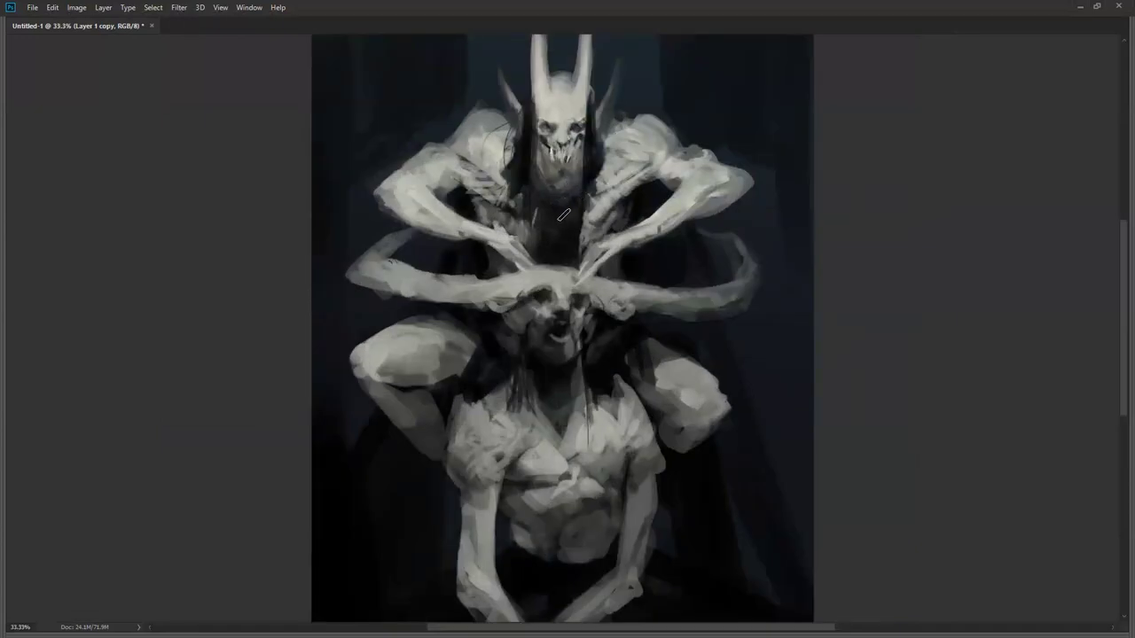
{"action": "key", "text": "ctrl+minus"}
{"action": "key", "text": "ctrl+minus"}
{"action": "key", "text": "ctrl+minus"}
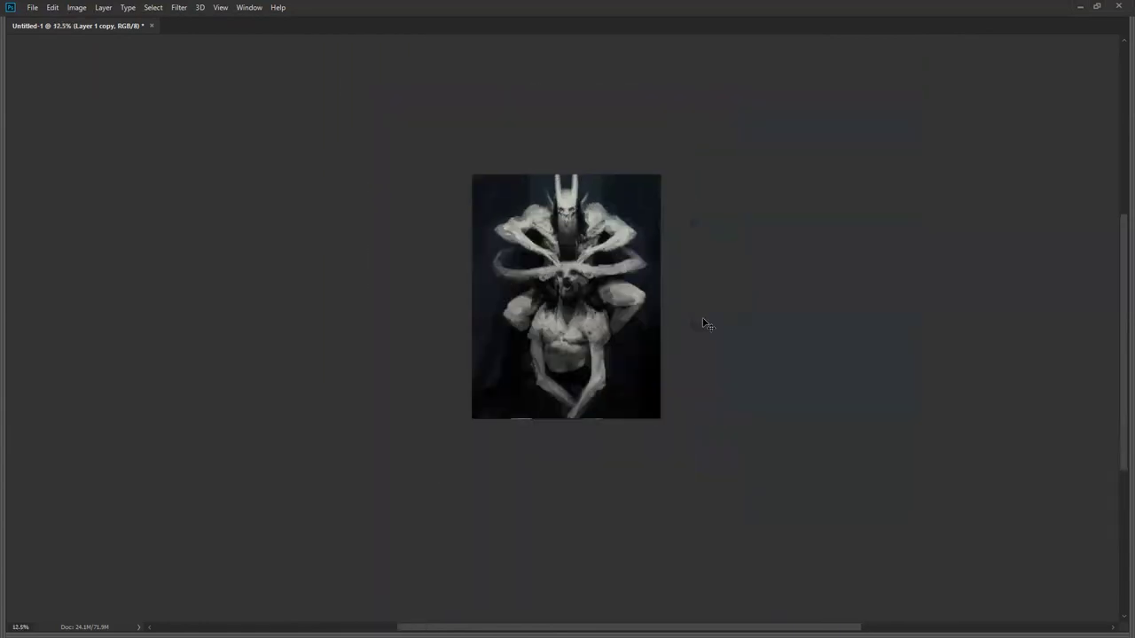
{"action": "key", "text": "ctrl+plus"}
{"action": "key", "text": "ctrl+plus"}
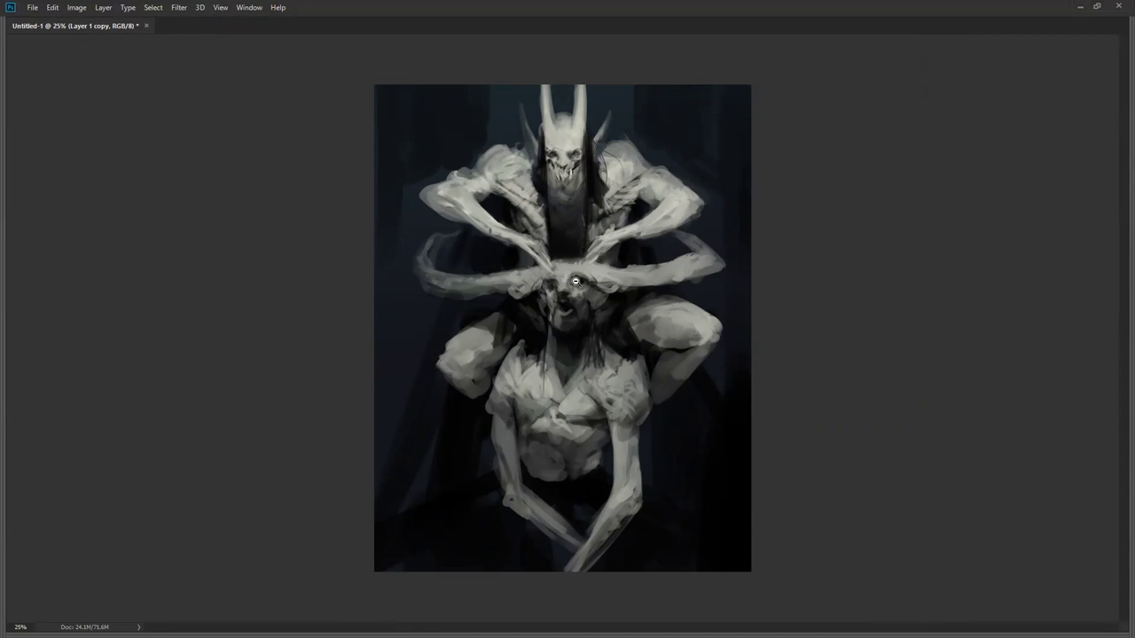
{"action": "key", "text": "ctrl+minus"}
{"action": "key", "text": "ctrl+minus"}
{"action": "key", "text": "ctrl+minus"}
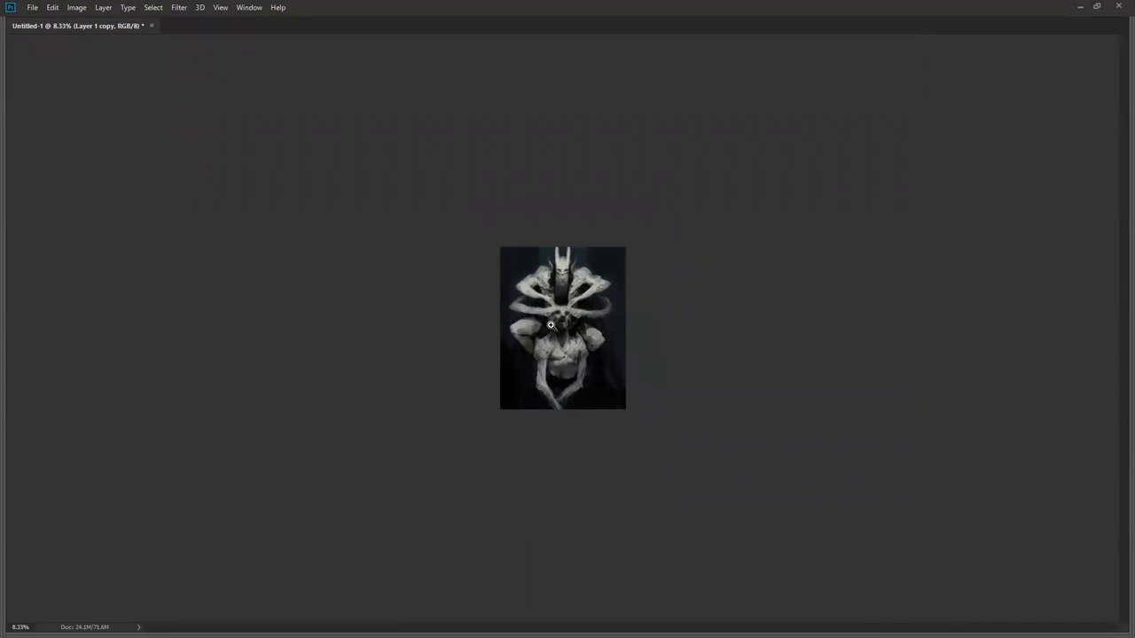
{"action": "key", "text": "ctrl+plus"}
{"action": "key", "text": "ctrl+plus"}
{"action": "key", "text": "ctrl+plus"}
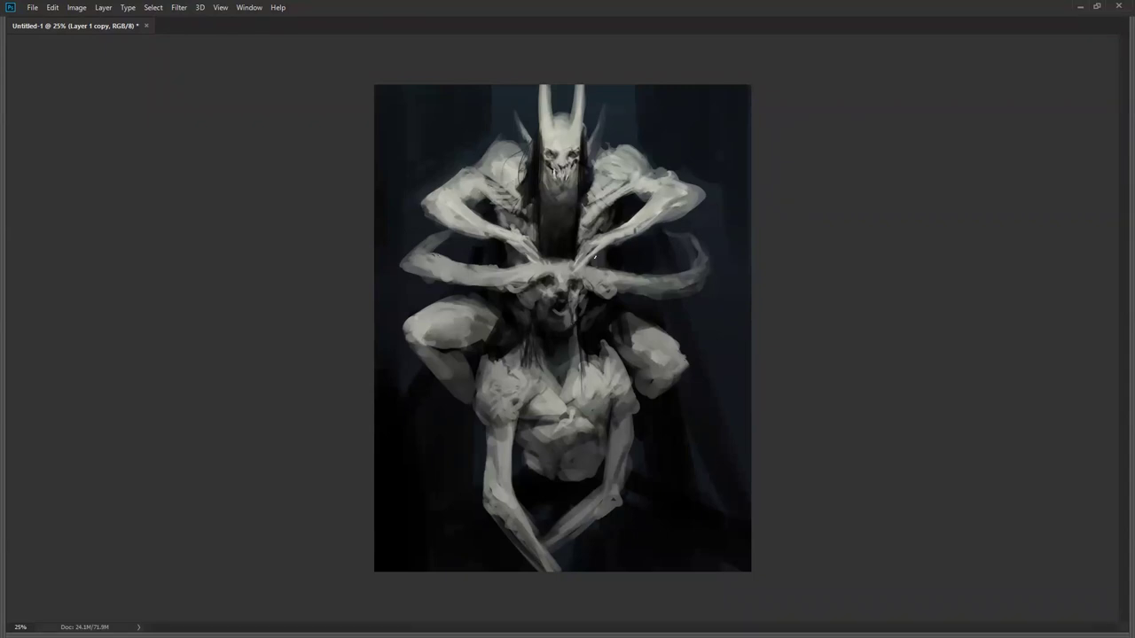
{"action": "key", "text": "ctrl+plus"}
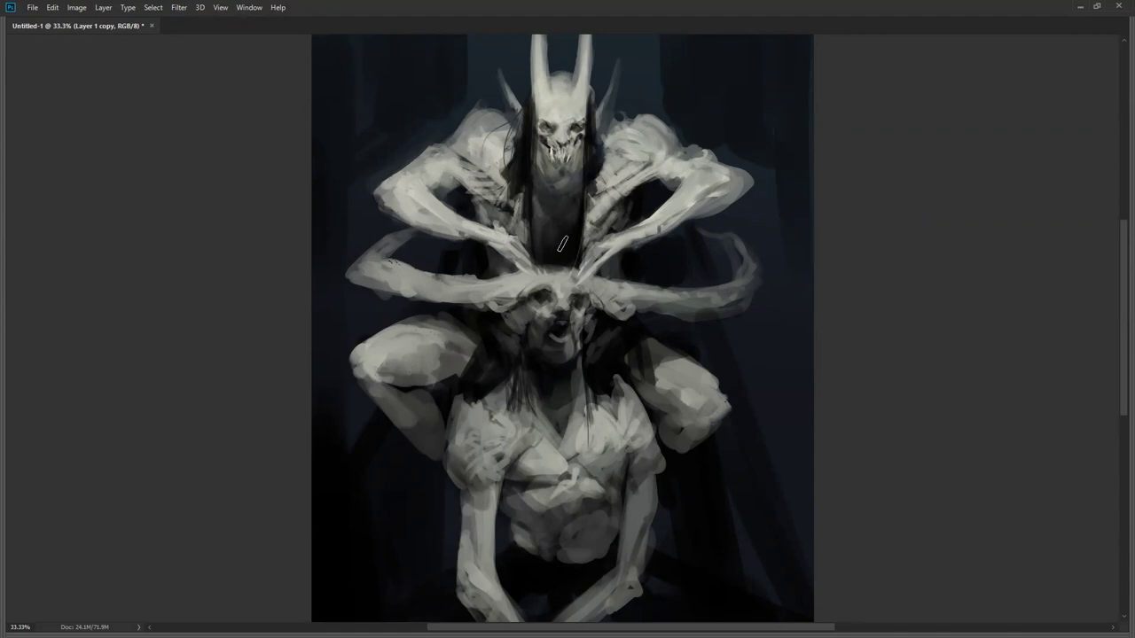
Step: Check the figure at small size, then paint dark fold strokes across both thighs of the crouching horned creature
{"action": "key", "text": "z"}
{"action": "left_click", "coordinate": [581, 300], "text": "alt"}
{"action": "left_click", "coordinate": [587, 302], "text": "alt"}
{"action": "left_click", "coordinate": [585, 305], "text": "alt"}
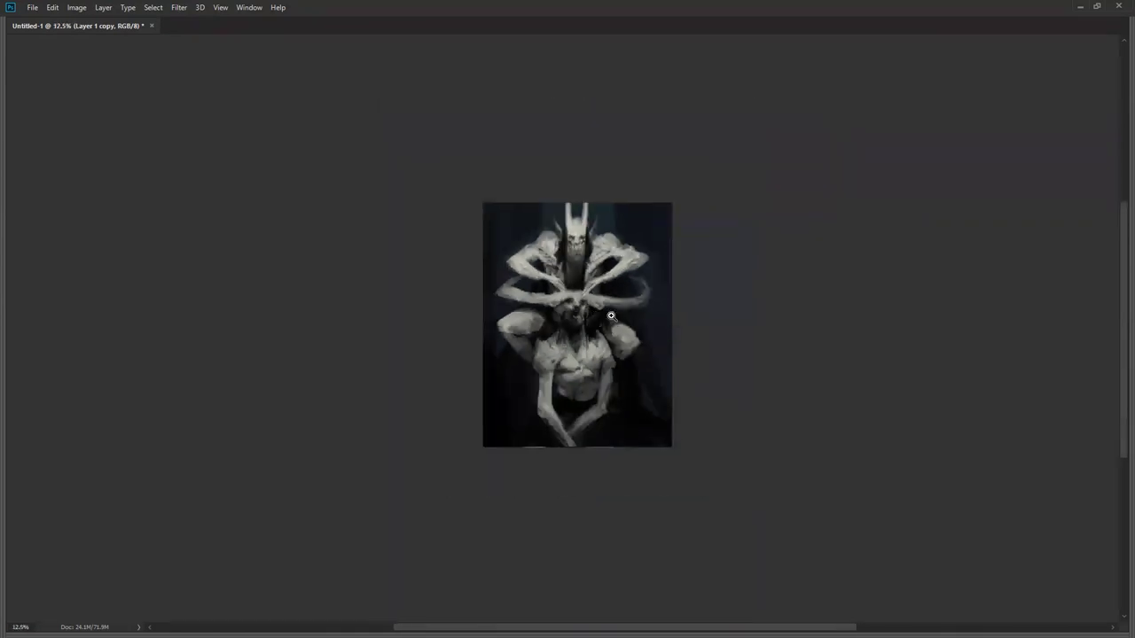
{"action": "scroll", "coordinate": [623, 301], "scroll_direction": "up", "scroll_amount": 2}
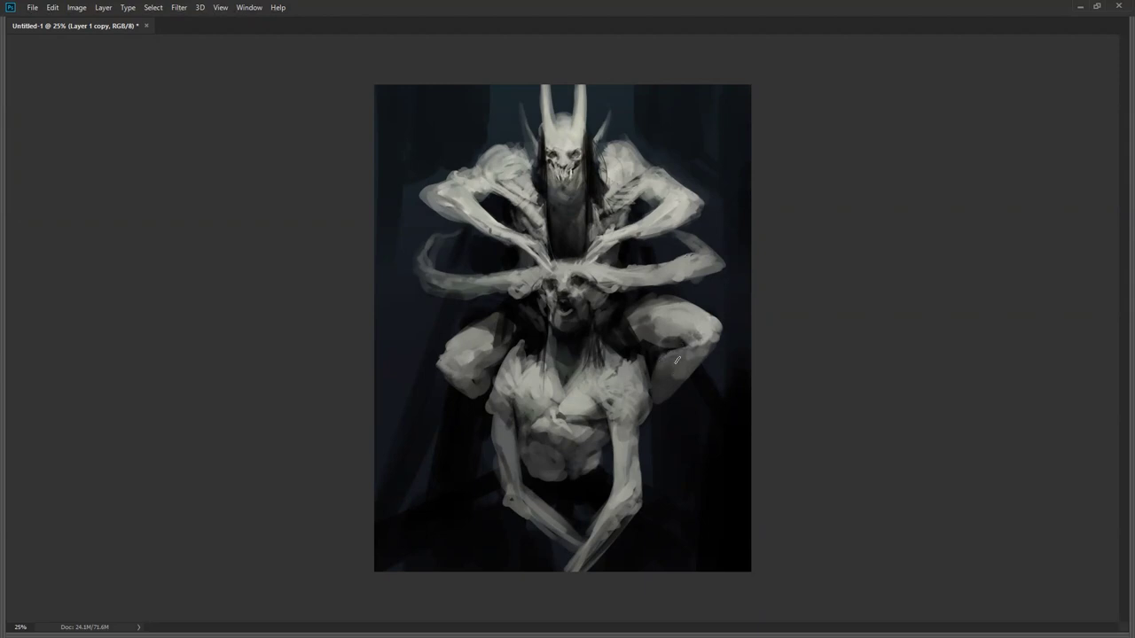
{"action": "left_click_drag", "start_coordinate": [640, 338], "coordinate": [679, 296]}
{"action": "mouse_move", "coordinate": [470, 330]}
{"action": "left_mouse_down"}
{"action": "mouse_move", "coordinate": [510, 313]}
{"action": "mouse_move", "coordinate": [499, 353]}
{"action": "left_mouse_up"}
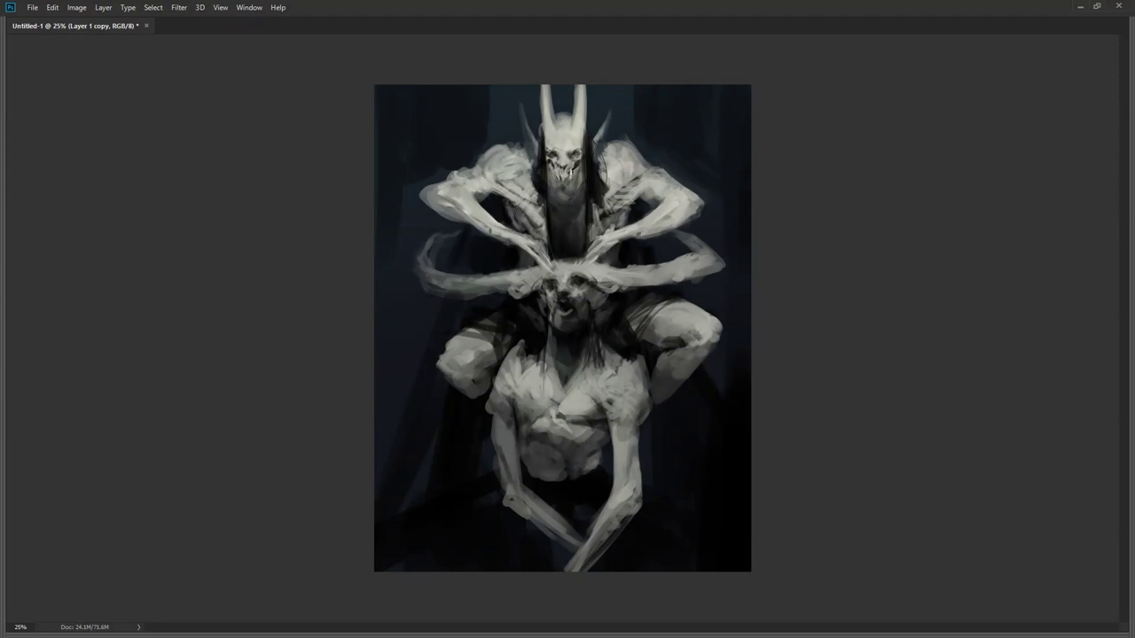
Step: Flip the canvas horizontally and paint a tall pale spike rising from each of the horned creature's shoulders
{"action": "key", "text": "z"}
{"action": "left_click", "coordinate": [650, 262], "text": "alt"}
{"action": "left_click", "coordinate": [656, 353], "text": "alt"}
{"action": "key", "text": "ctrl+shift+h"}
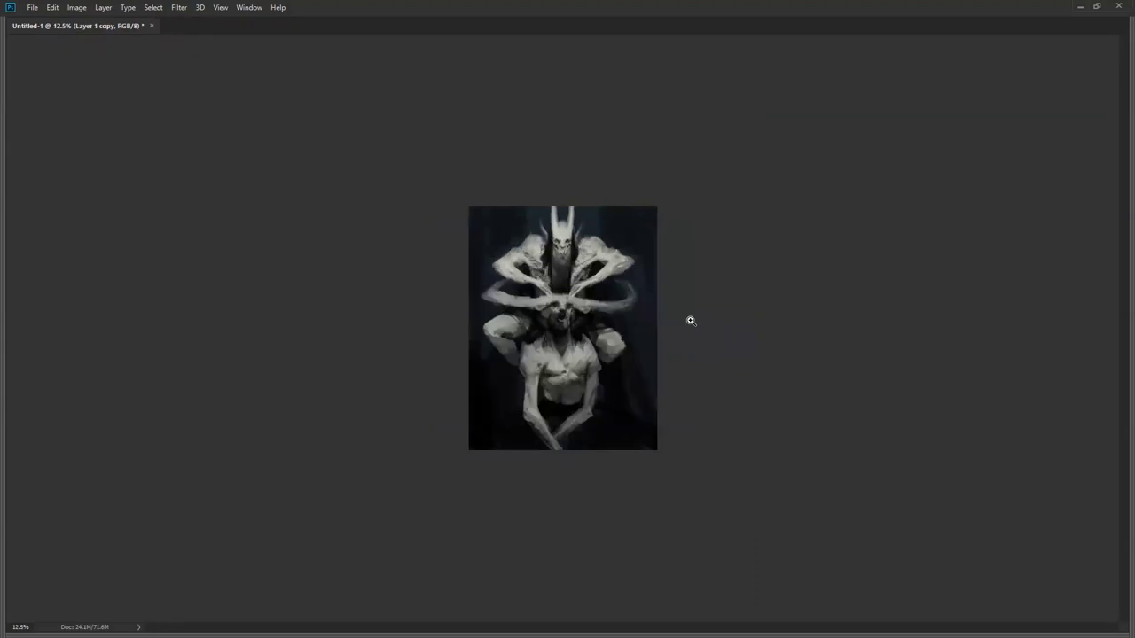
{"action": "left_click", "coordinate": [645, 257]}
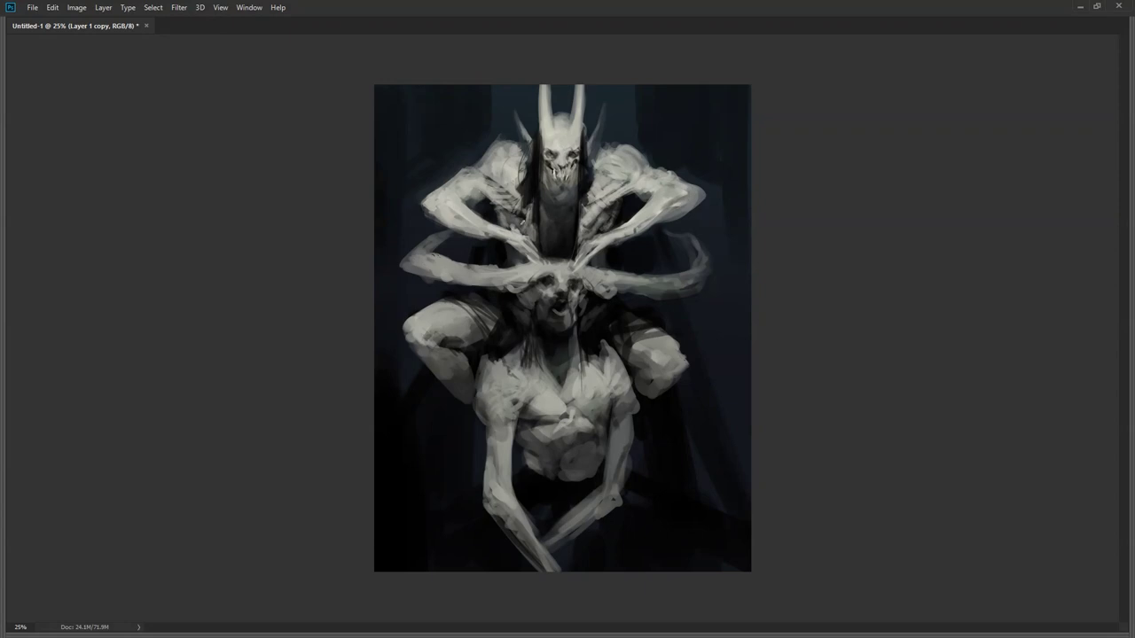
{"action": "left_click", "coordinate": [557, 217], "text": "ctrl"}
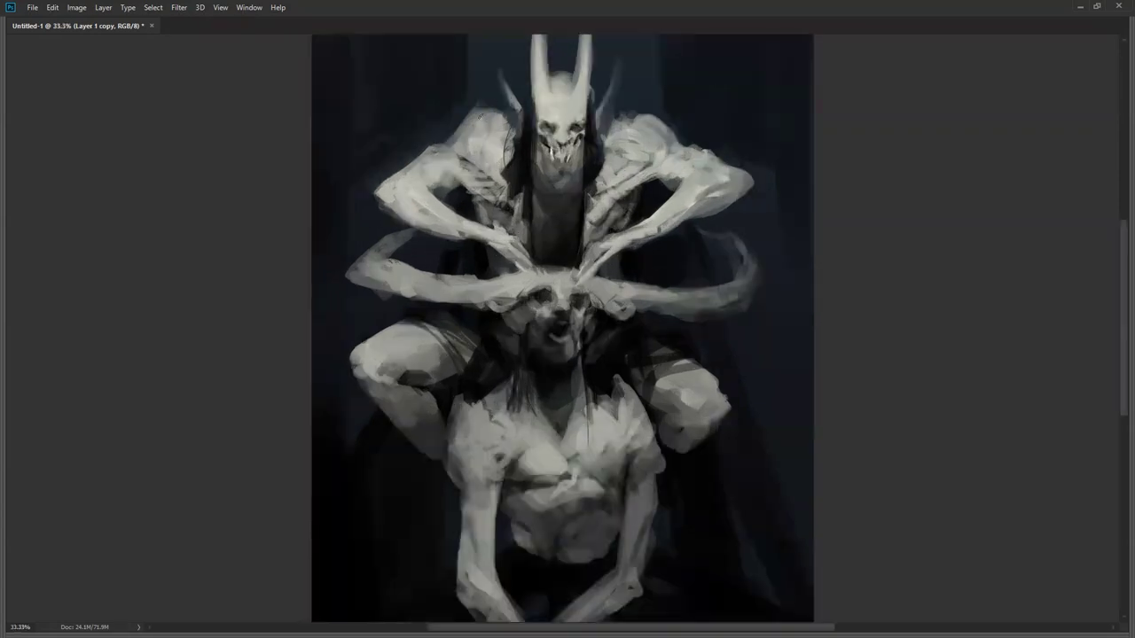
{"action": "left_click_drag", "start_coordinate": [472, 119], "coordinate": [486, 78]}
{"action": "left_click_drag", "start_coordinate": [657, 110], "coordinate": [655, 121]}
{"action": "mouse_move", "coordinate": [648, 108]}
{"action": "left_mouse_down"}
{"action": "mouse_move", "coordinate": [643, 83]}
{"action": "mouse_move", "coordinate": [657, 122]}
{"action": "left_mouse_up"}
{"action": "left_click_drag", "start_coordinate": [472, 115], "coordinate": [467, 151]}
{"action": "left_click_drag", "start_coordinate": [480, 105], "coordinate": [477, 120]}
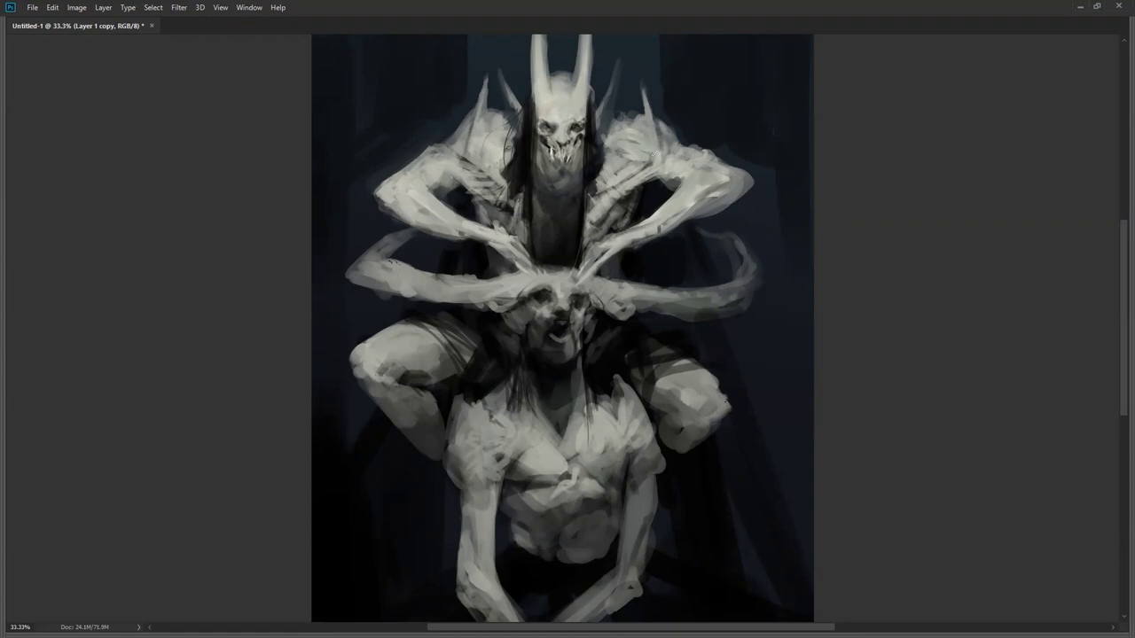
Step: Add smaller, fainter spikes on the outer side of the tall spikes on both shoulders
{"action": "left_click", "coordinate": [659, 189], "text": "ctrl+alt"}
{"action": "left_click", "coordinate": [659, 189], "text": "ctrl+alt"}
{"action": "left_click", "coordinate": [653, 208], "text": "ctrl"}
{"action": "key", "text": "ctrl+plus"}
{"action": "left_click_drag", "start_coordinate": [660, 93], "coordinate": [665, 130]}
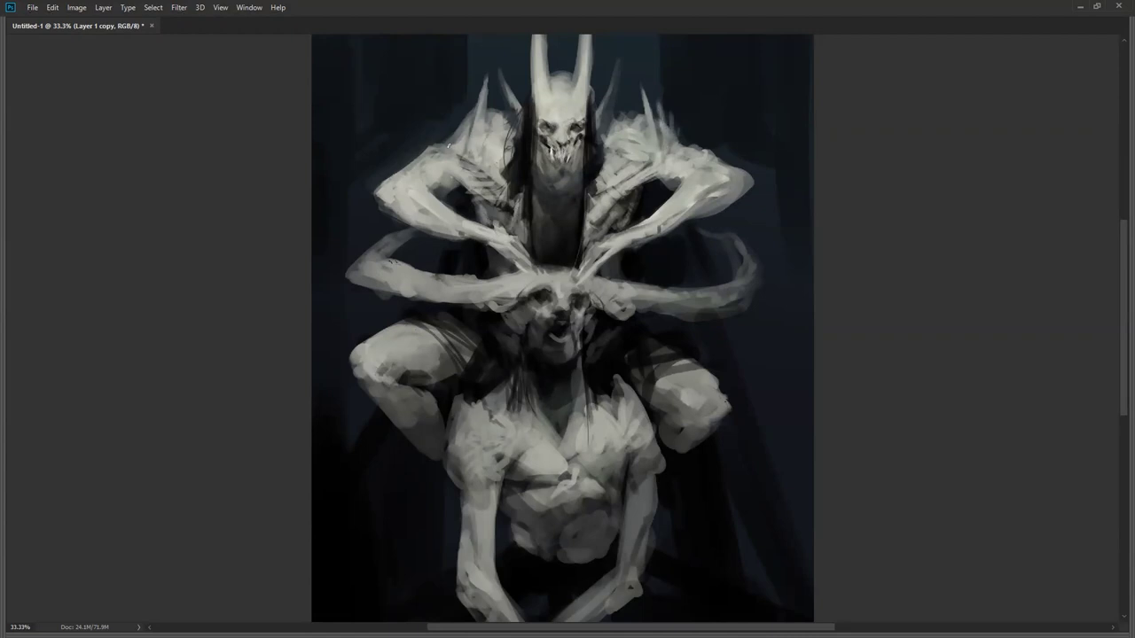
{"action": "left_click_drag", "start_coordinate": [469, 120], "coordinate": [463, 91]}
{"action": "left_click_drag", "start_coordinate": [456, 133], "coordinate": [452, 115]}
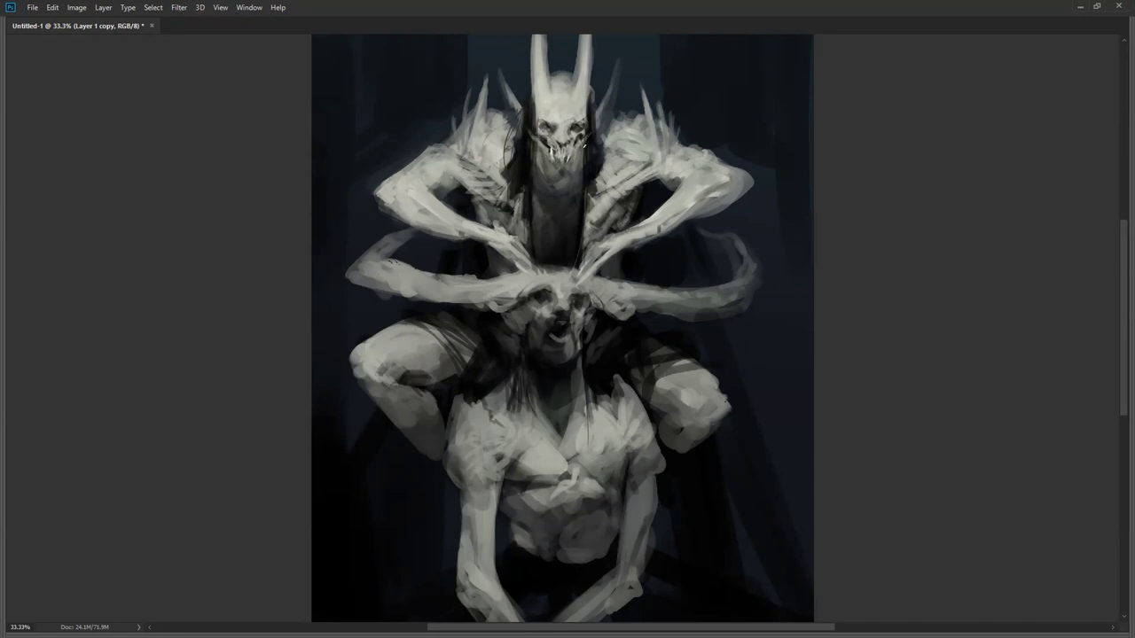
Step: Switch to the 600 px soft-stroke brush in the first row of the AJ - Brush Sets group
{"action": "key", "text": "z"}
{"action": "left_click_drag", "start_coordinate": [567, 196], "coordinate": [563, 241]}
{"action": "left_click", "coordinate": [564, 241]}
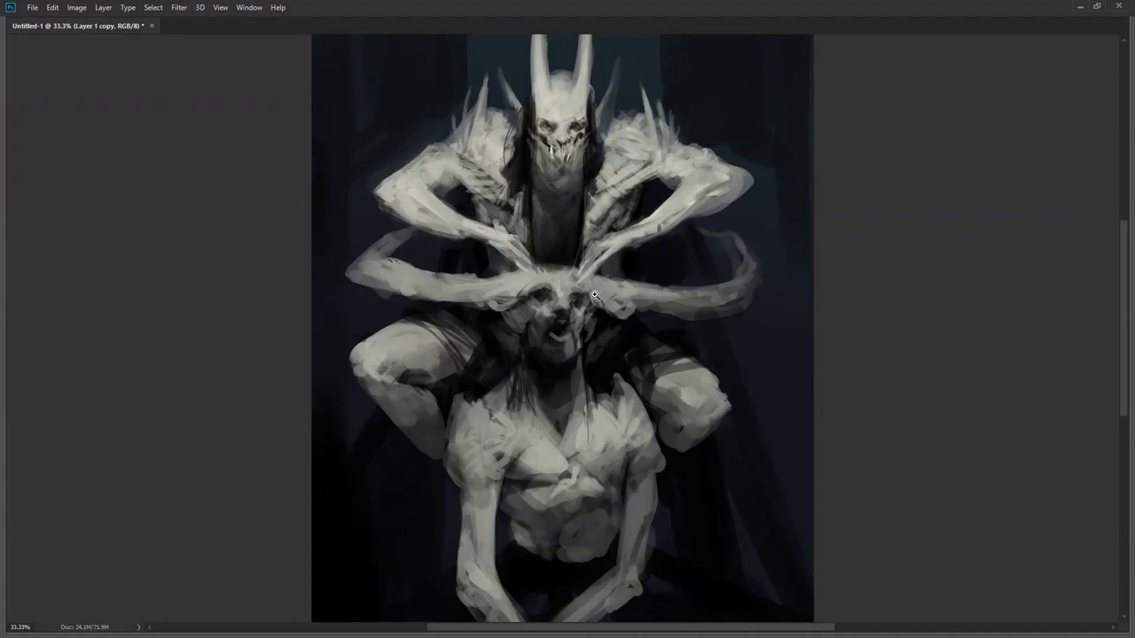
{"action": "right_click", "coordinate": [431, 301]}
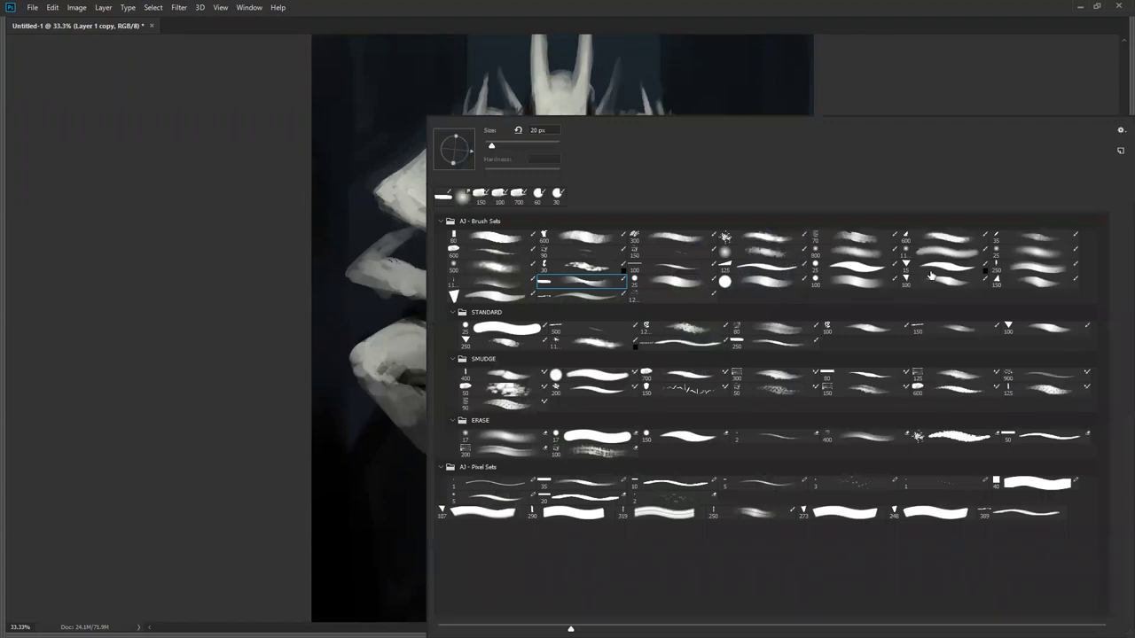
{"action": "left_click", "coordinate": [963, 236]}
{"action": "left_click", "coordinate": [991, 66]}
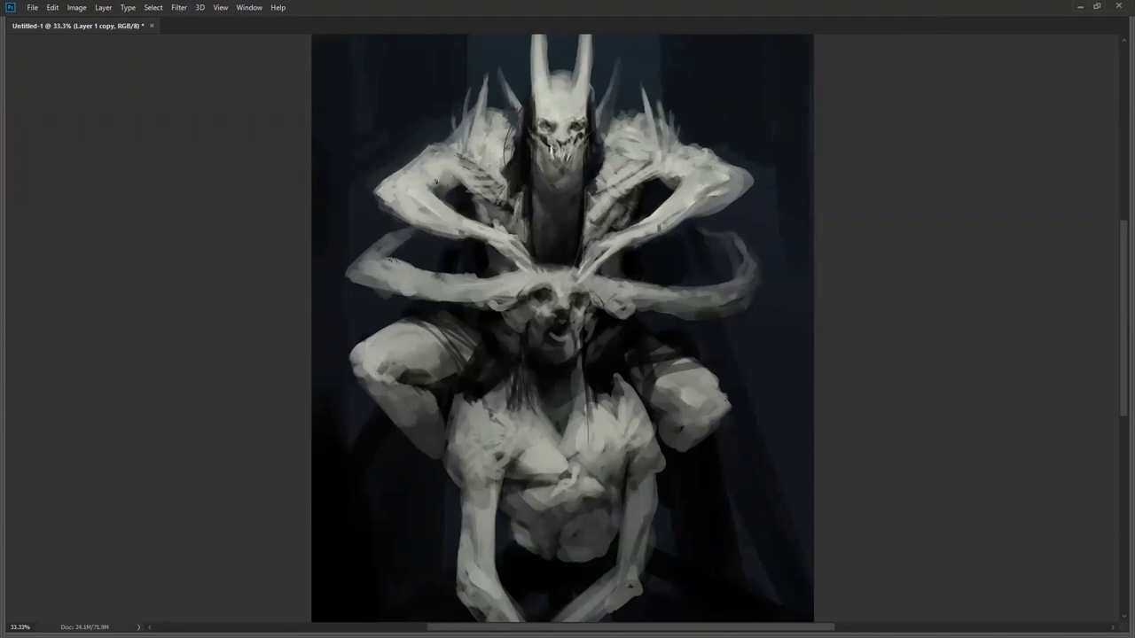
Step: Show the Color panel, choose a muted warm tone and blend it with sampled skin greys on the creature's upper-left arm
{"action": "key", "text": "F6"}
{"action": "left_click_drag", "start_coordinate": [1001, 141], "coordinate": [1007, 131]}
{"action": "left_click", "coordinate": [1061, 112]}
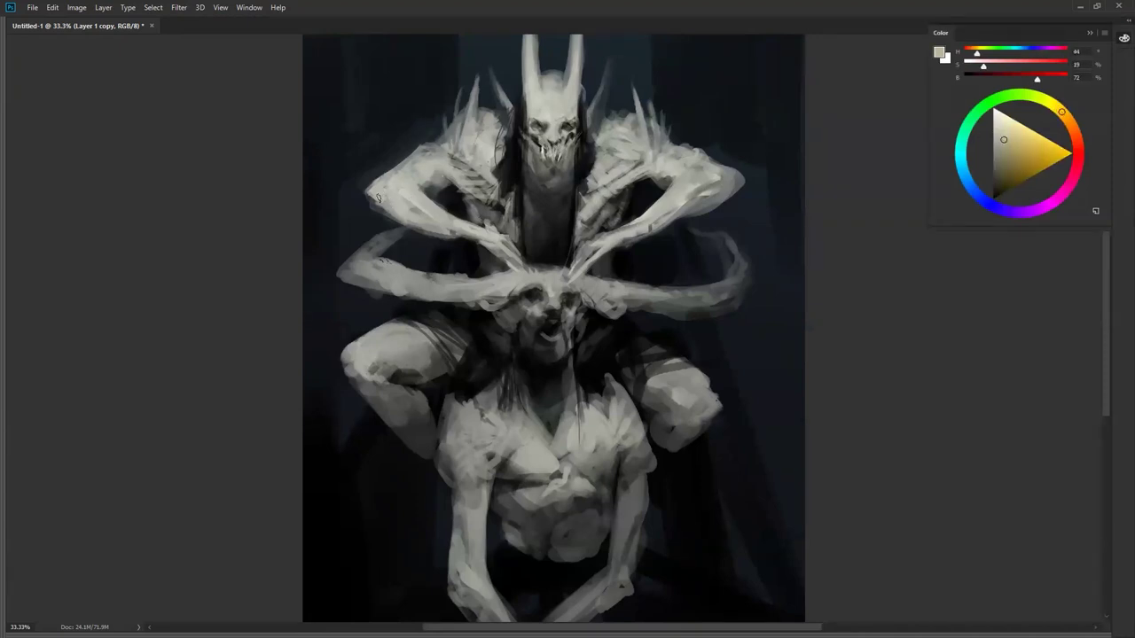
{"action": "left_click", "coordinate": [1011, 161]}
{"action": "left_click", "coordinate": [408, 186], "text": "alt"}
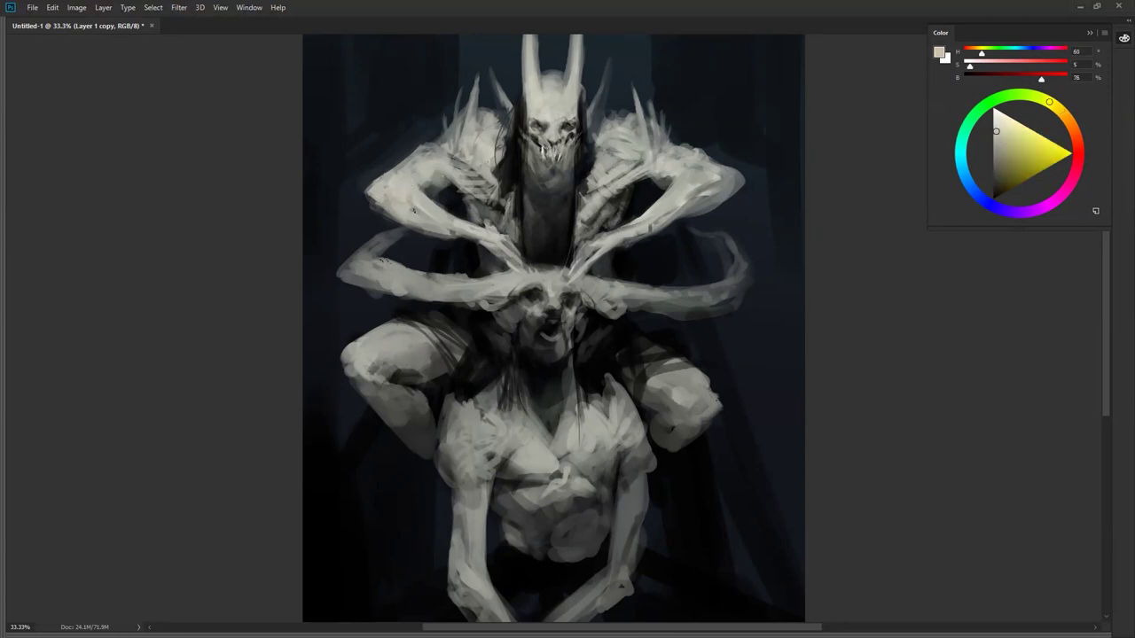
{"action": "left_click", "coordinate": [414, 194], "text": "alt"}
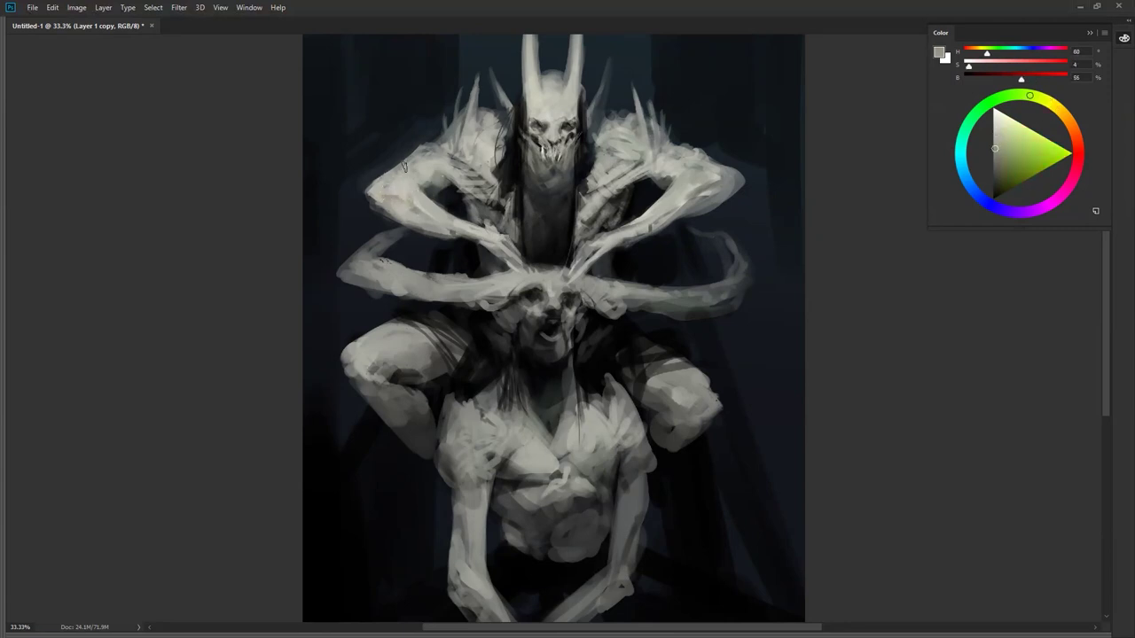
{"action": "left_click", "coordinate": [411, 169], "text": "alt"}
{"action": "left_click_drag", "start_coordinate": [441, 177], "coordinate": [441, 175]}
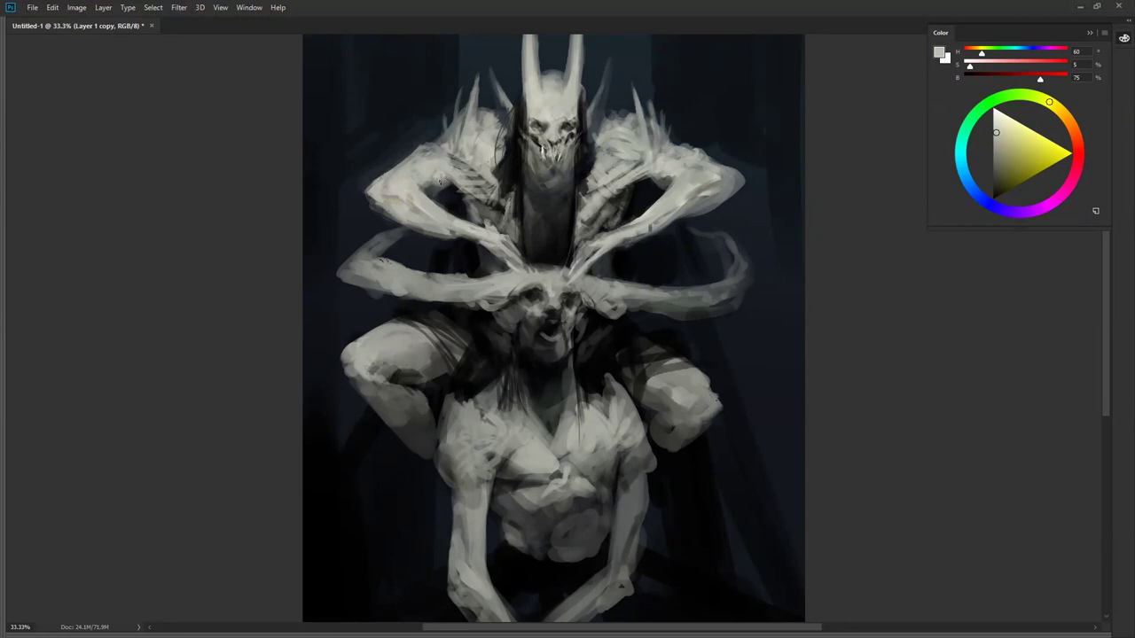
Step: Repaint the ribbed muscles between the shoulders and chest with a pale tone sampled from the left shoulder
{"action": "key", "text": "d"}
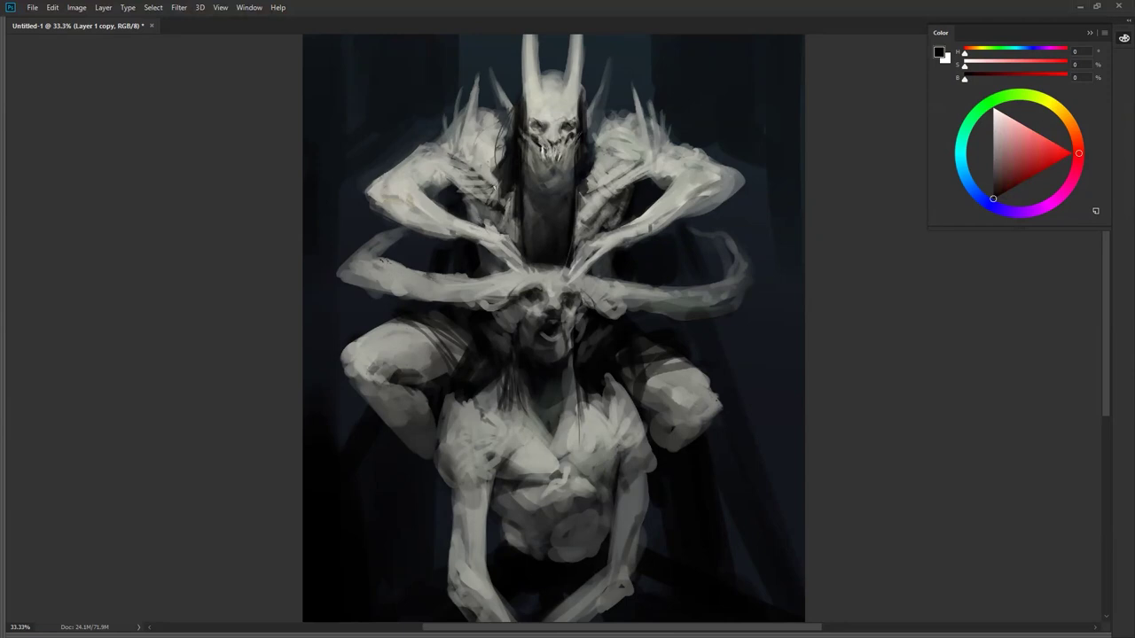
{"action": "left_click", "coordinate": [491, 146], "text": "alt"}
{"action": "mouse_move", "coordinate": [452, 168]}
{"action": "left_mouse_down"}
{"action": "mouse_move", "coordinate": [485, 178]}
{"action": "mouse_move", "coordinate": [467, 191]}
{"action": "mouse_move", "coordinate": [498, 206]}
{"action": "left_mouse_up"}
{"action": "left_click_drag", "start_coordinate": [583, 188], "coordinate": [581, 200]}
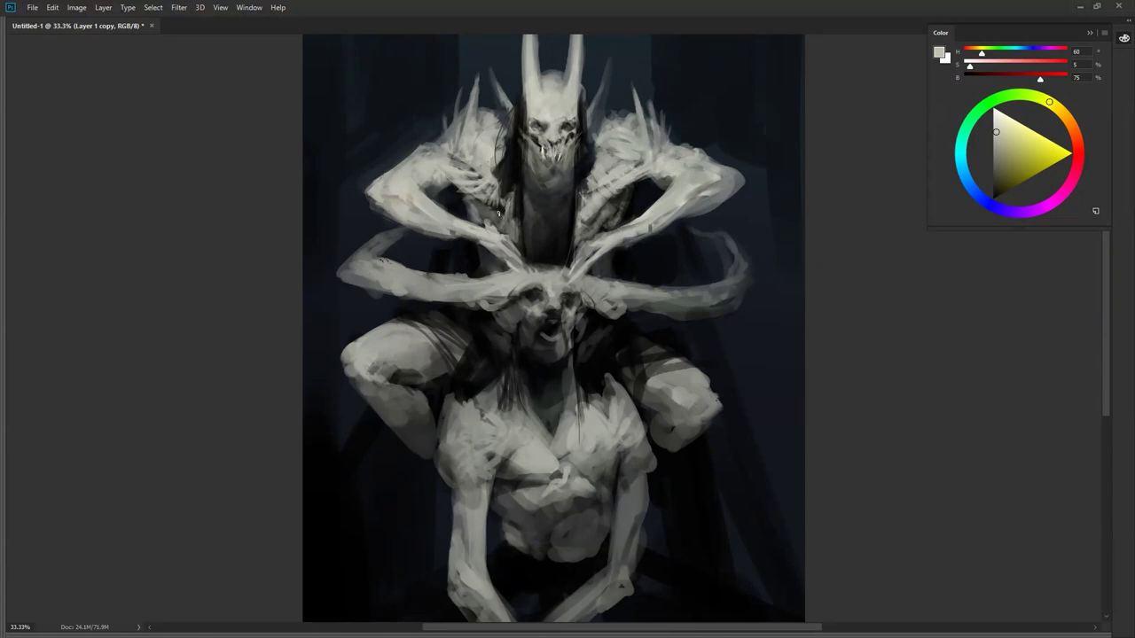
Step: Sample mid and dark greys from the ribs, shoulder and neck to retouch the creature's chest and neck shading
{"action": "left_click", "coordinate": [500, 212], "text": "alt"}
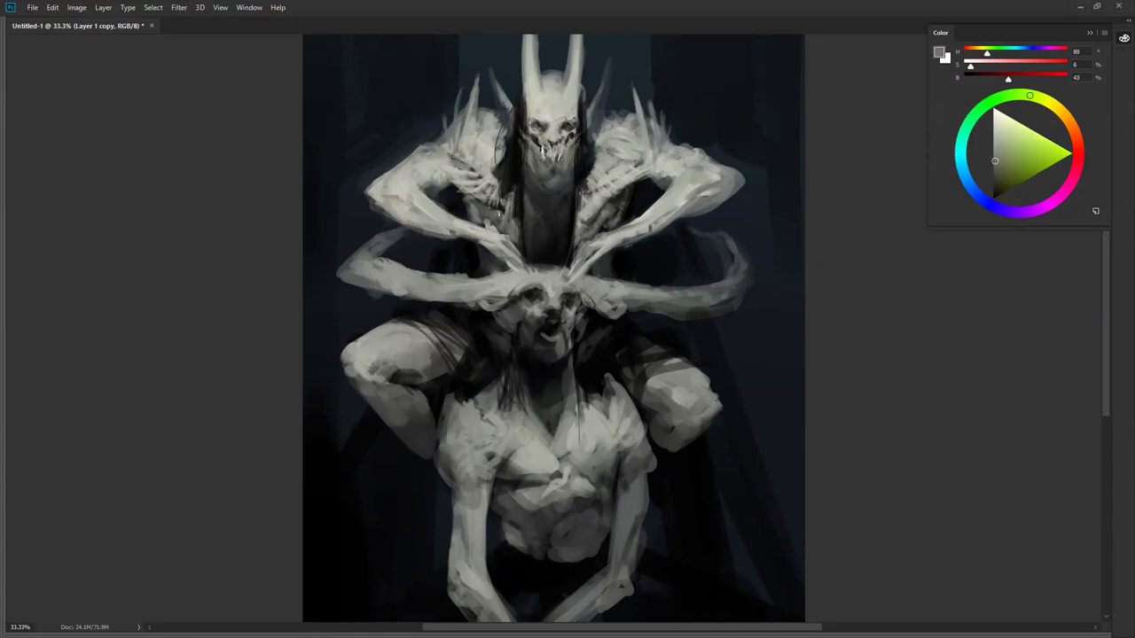
{"action": "left_click", "coordinate": [501, 211], "text": "alt"}
{"action": "left_click", "coordinate": [507, 200], "text": "alt"}
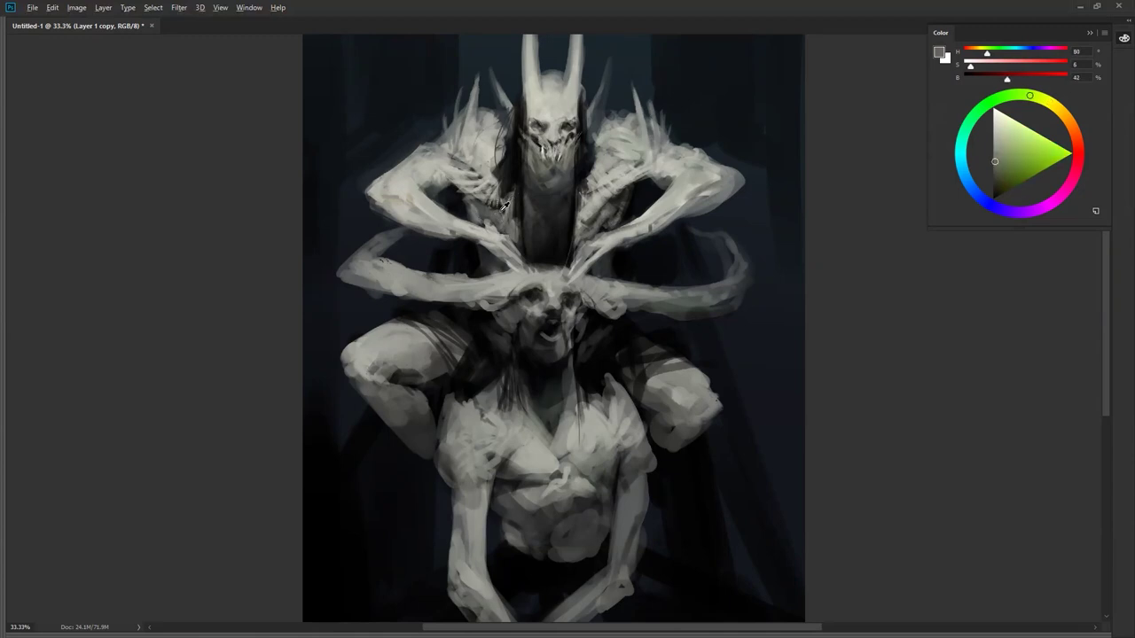
{"action": "left_click", "coordinate": [491, 155], "text": "alt"}
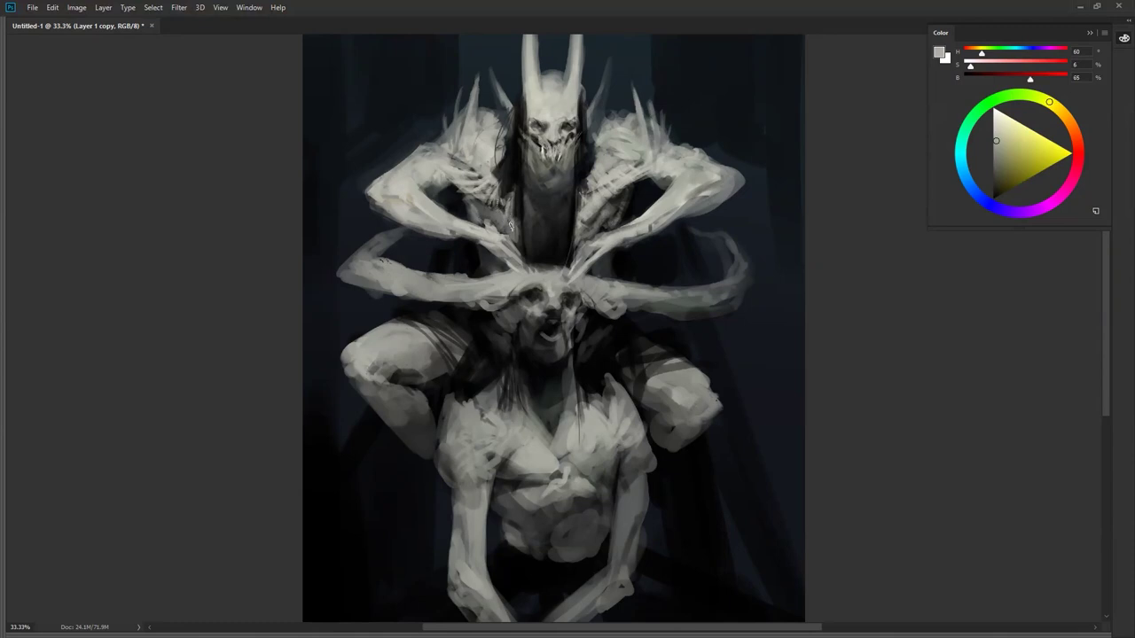
{"action": "left_click", "coordinate": [543, 168], "text": "alt"}
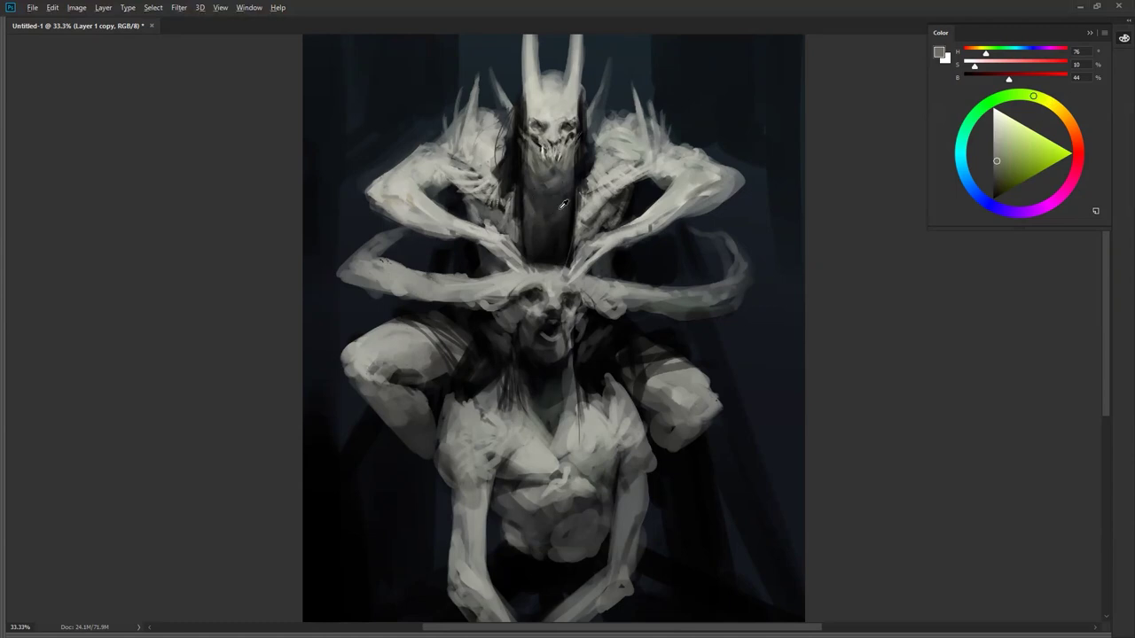
{"action": "left_click", "coordinate": [563, 205], "text": "alt"}
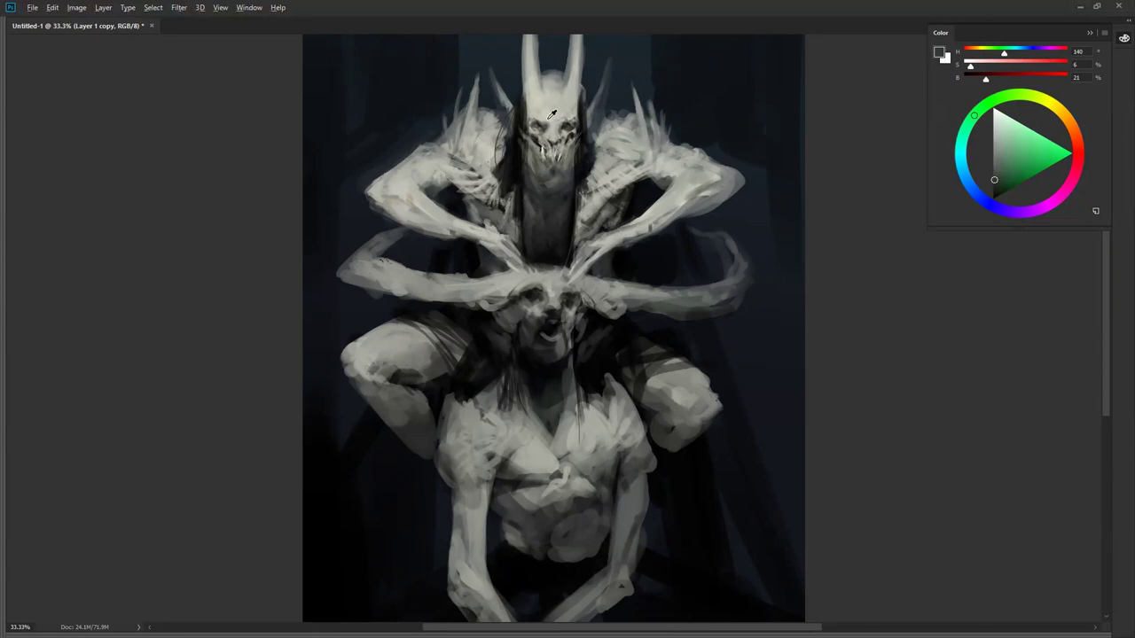
Step: Sample light greys from the forehead and long horns to retouch the horns, and check the whole figure at small size
{"action": "key", "text": "d"}
{"action": "key", "text": "x"}
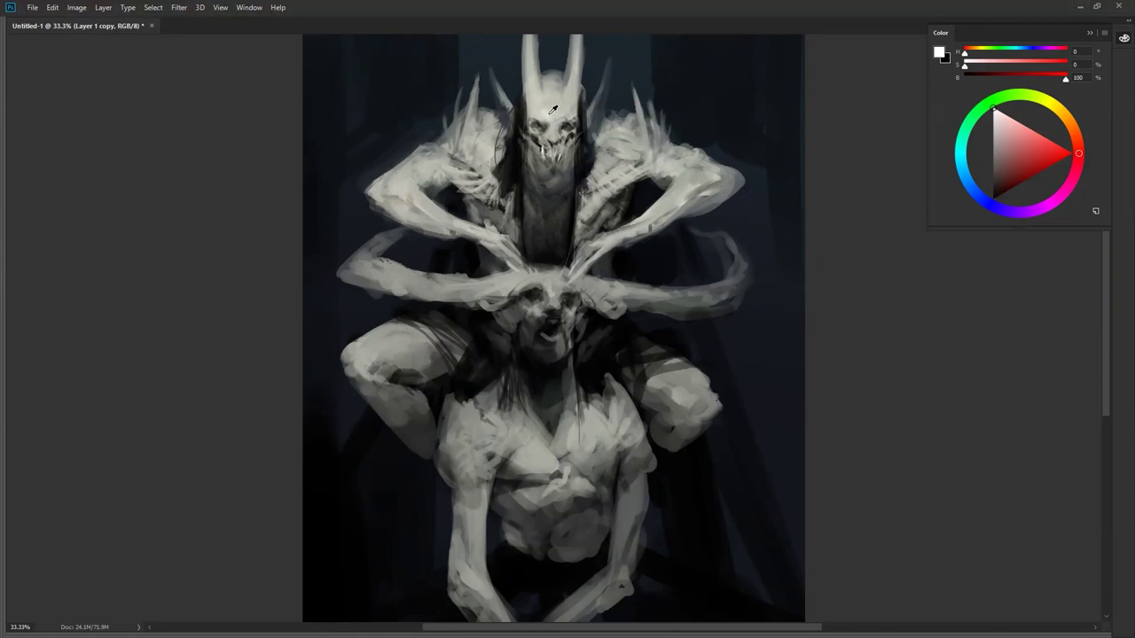
{"action": "left_click", "coordinate": [562, 109], "text": "alt"}
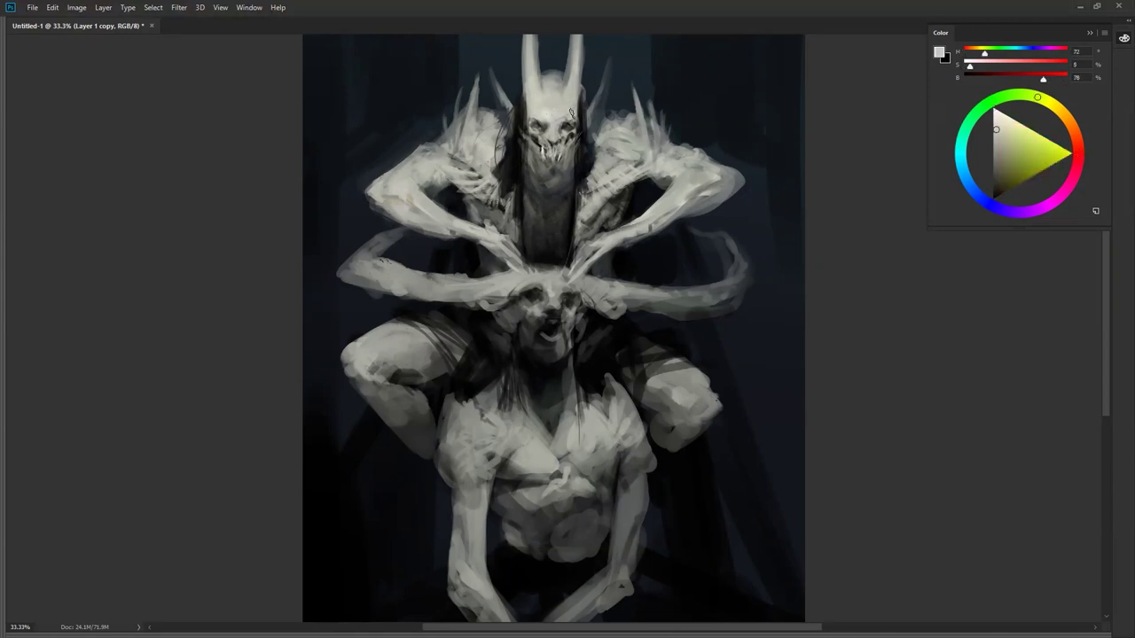
{"action": "left_click", "coordinate": [572, 63], "text": "alt"}
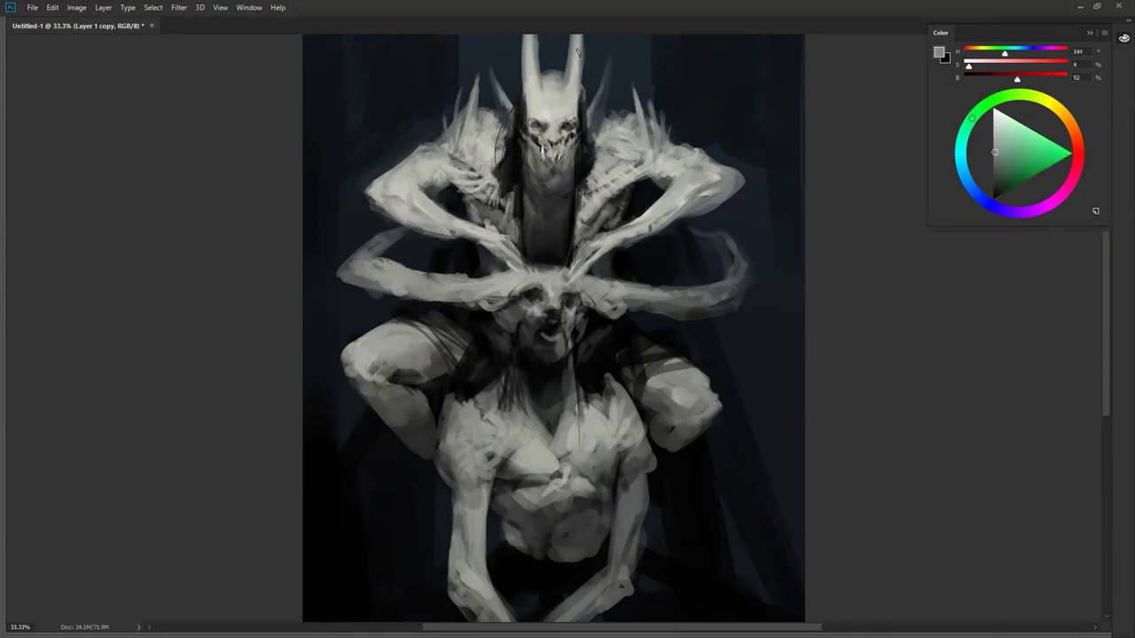
{"action": "scroll", "coordinate": [575, 107], "scroll_direction": "up", "scroll_amount": 2}
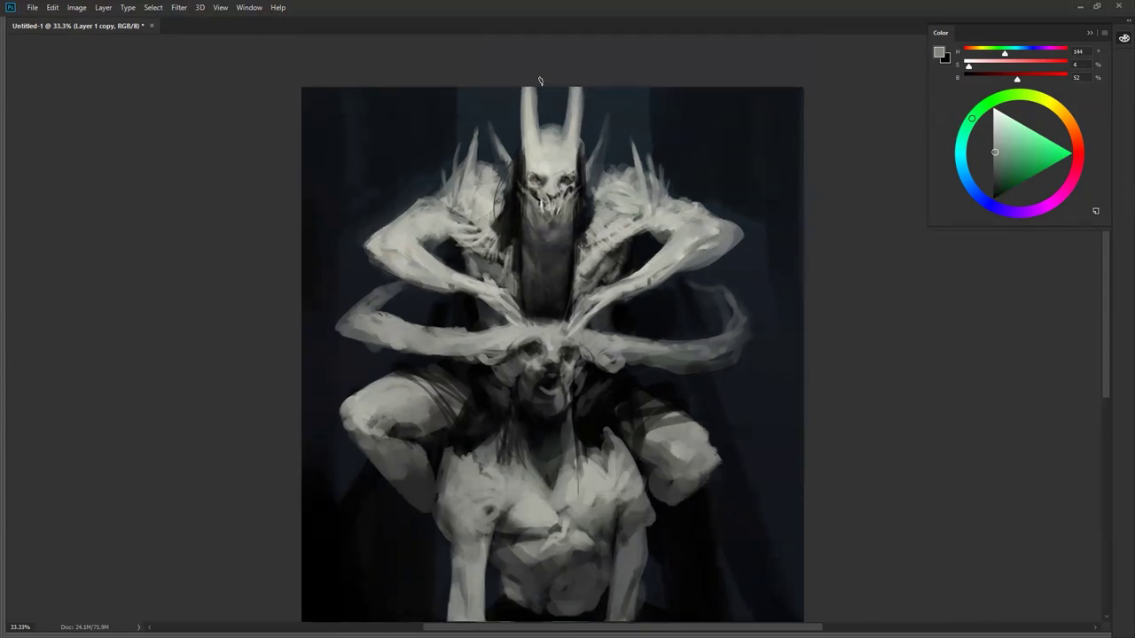
{"action": "left_click", "coordinate": [529, 103], "text": "alt"}
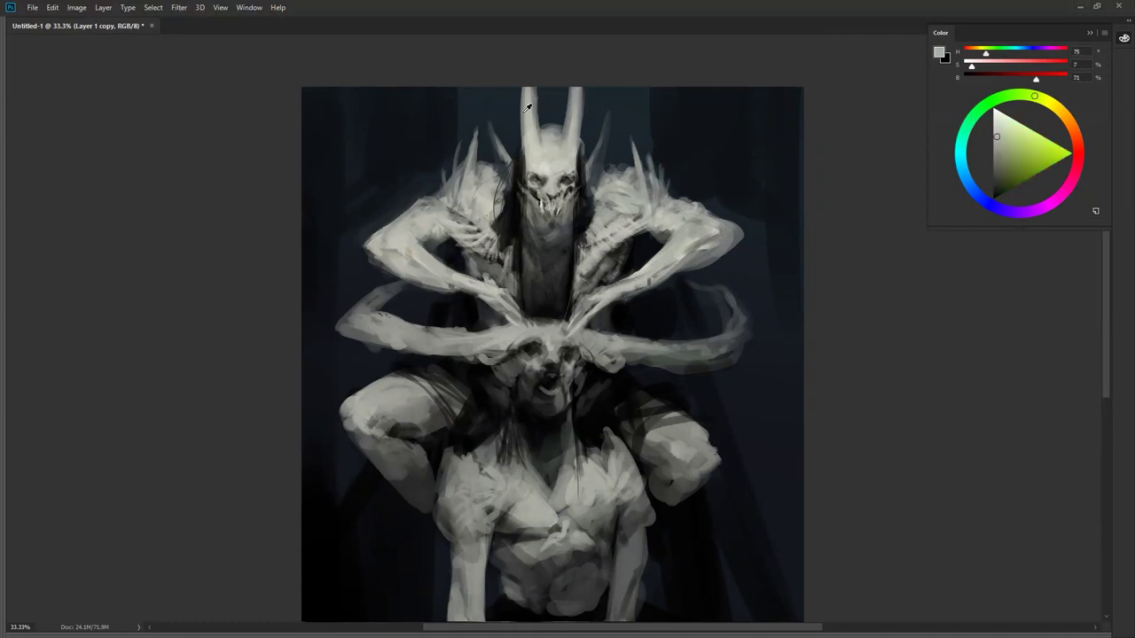
{"action": "left_click", "coordinate": [532, 100], "text": "alt"}
{"action": "key", "text": "z"}
{"action": "left_click", "coordinate": [571, 316], "text": "alt"}
{"action": "left_click", "coordinate": [567, 309], "text": "alt"}
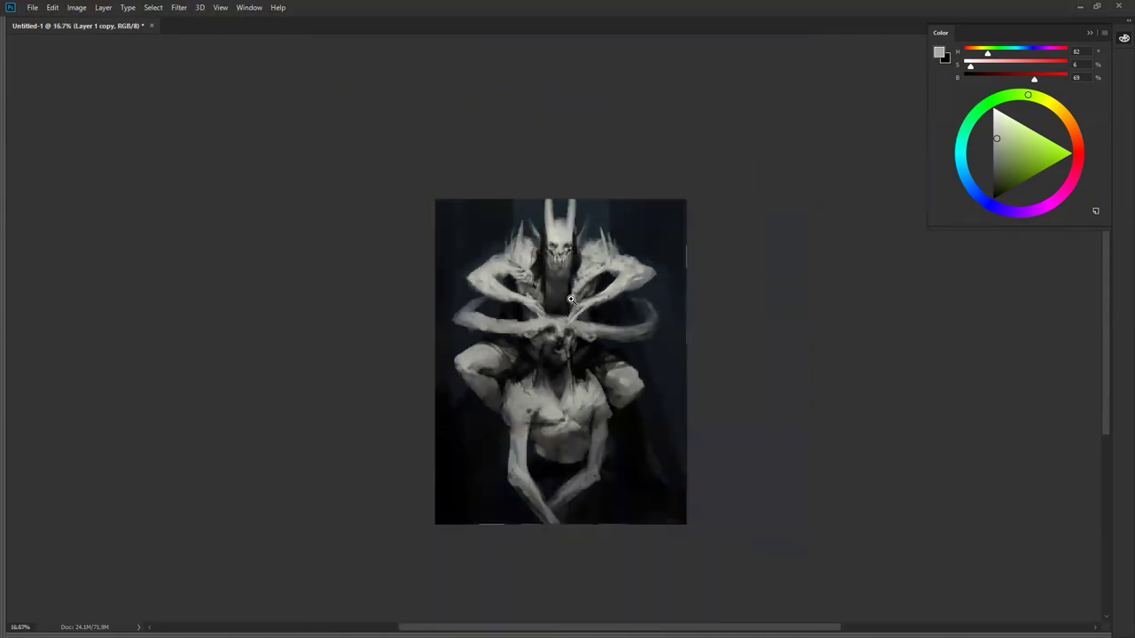
Step: Retouch the lower figure's forehead and eye area with black and light greys sampled from its brow, temple and eye socket
{"action": "left_click", "coordinate": [576, 299]}
{"action": "scroll", "coordinate": [564, 264], "scroll_direction": "up", "scroll_amount": 1}
{"action": "key", "text": "d"}
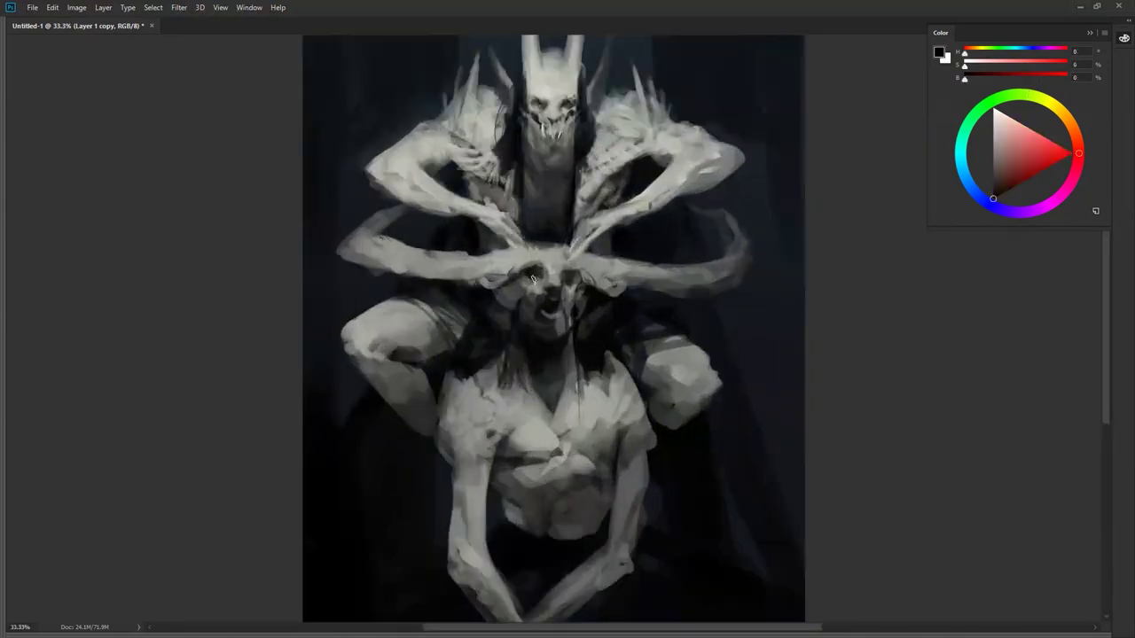
{"action": "left_click", "coordinate": [548, 259], "text": "alt"}
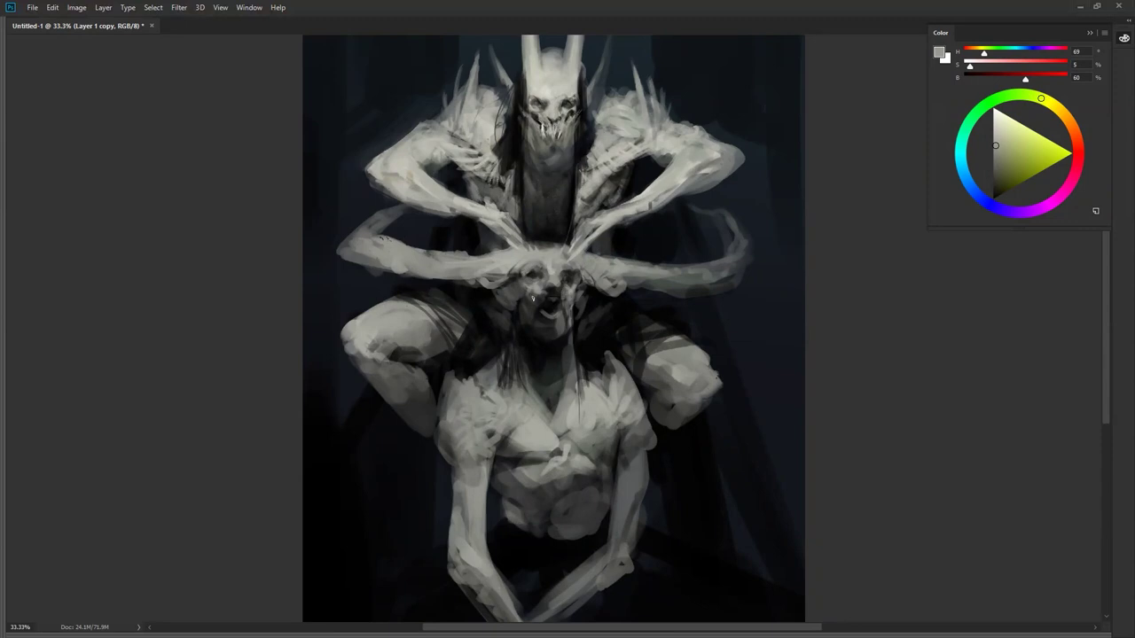
{"action": "left_click", "coordinate": [507, 257], "text": "alt"}
{"action": "left_click", "coordinate": [534, 281], "text": "alt"}
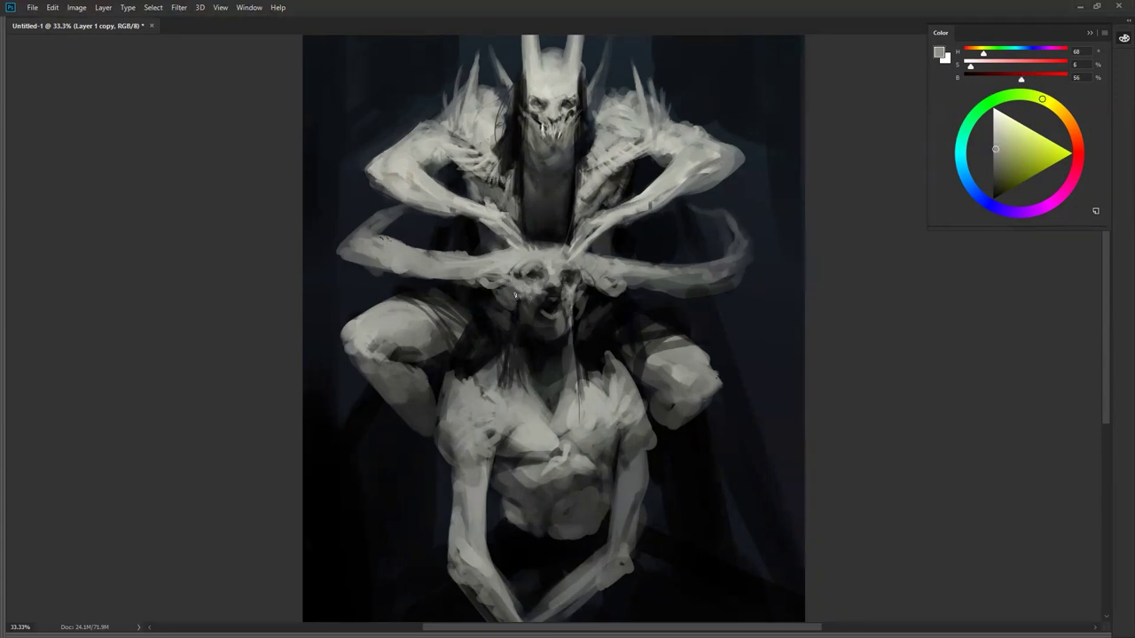
Step: Deepen the lower figure's eye socket and nose with black, and repaint its cheek with greys sampled around the eye
{"action": "key", "text": "d"}
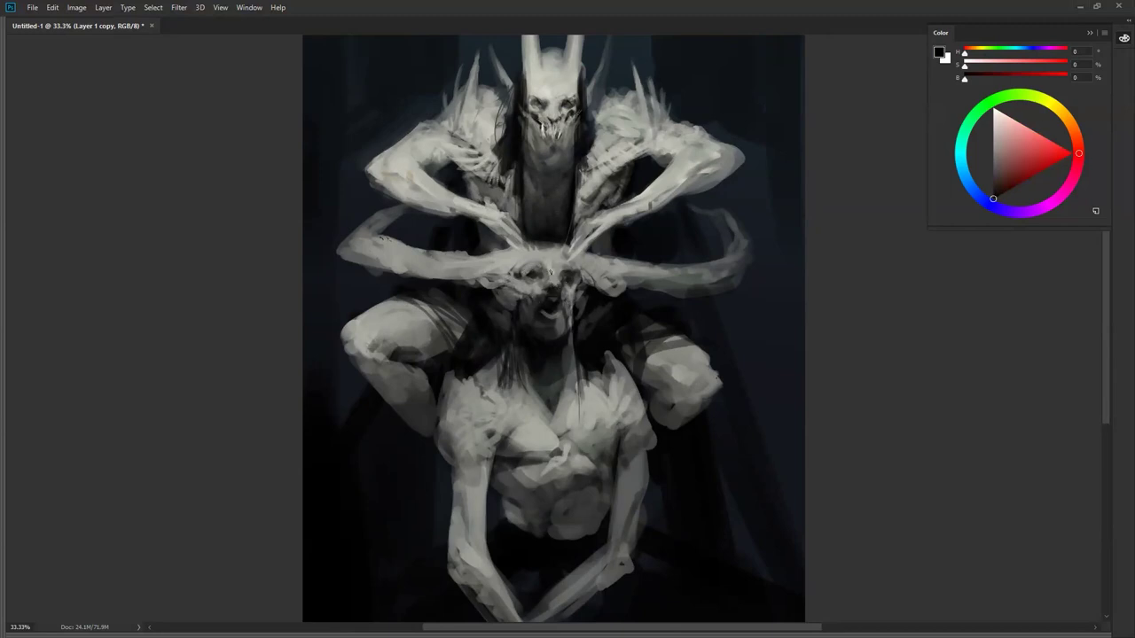
{"action": "left_click", "coordinate": [539, 281], "text": "alt"}
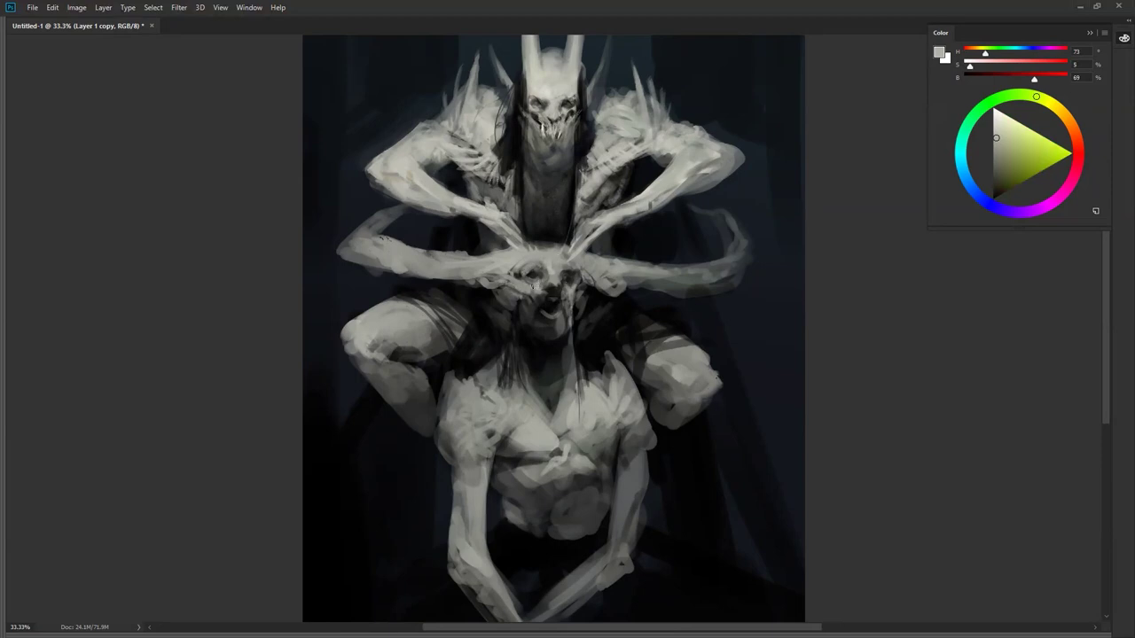
{"action": "left_click", "coordinate": [532, 302], "text": "alt"}
{"action": "left_click", "coordinate": [539, 278], "text": "alt"}
{"action": "scroll", "coordinate": [529, 344], "scroll_direction": "down", "scroll_amount": 3}
{"action": "scroll", "coordinate": [568, 368], "scroll_direction": "up", "scroll_amount": 2}
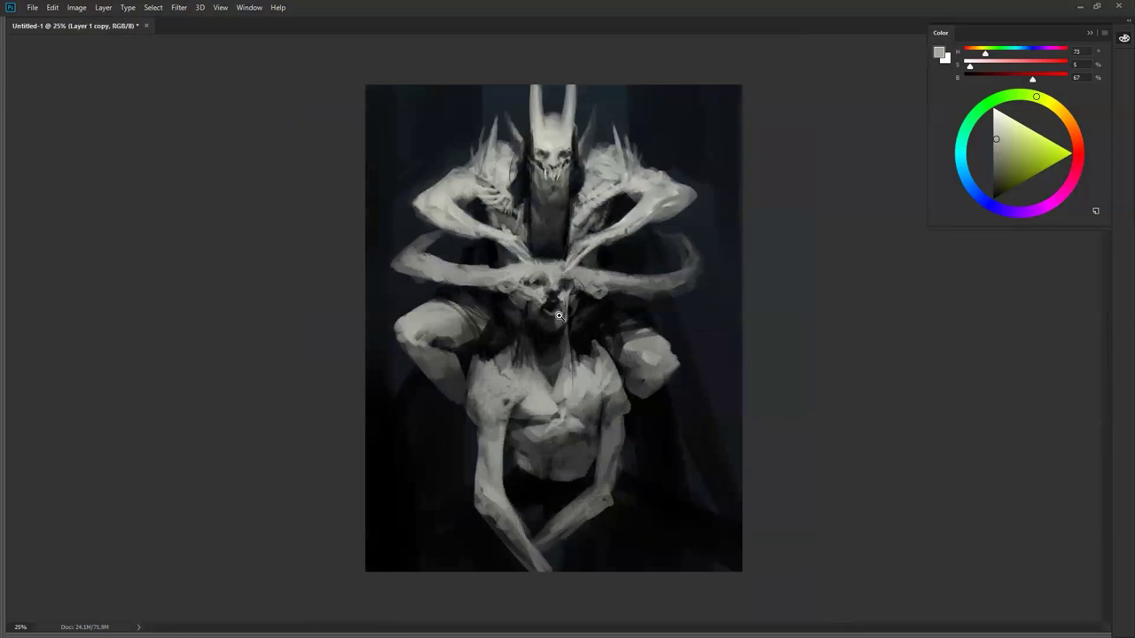
Step: Paint the lower figure's open mouth and jaw with black and a sampled cheek grey, and sample the horned skull's forehead for retouching
{"action": "key", "text": "d"}
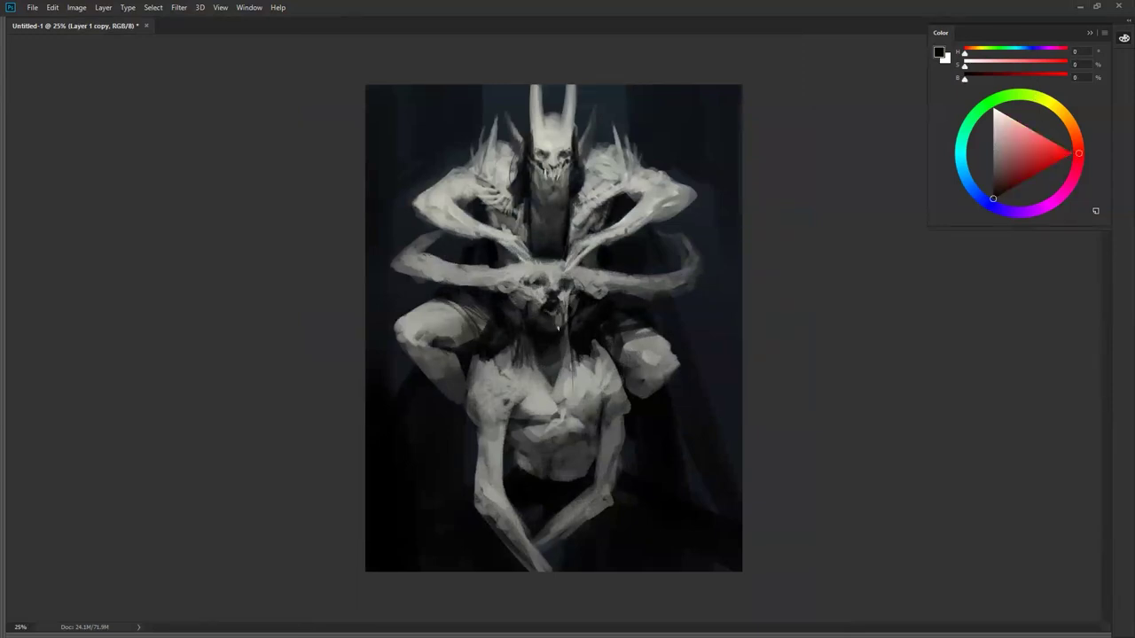
{"action": "left_click", "coordinate": [568, 294], "text": "alt"}
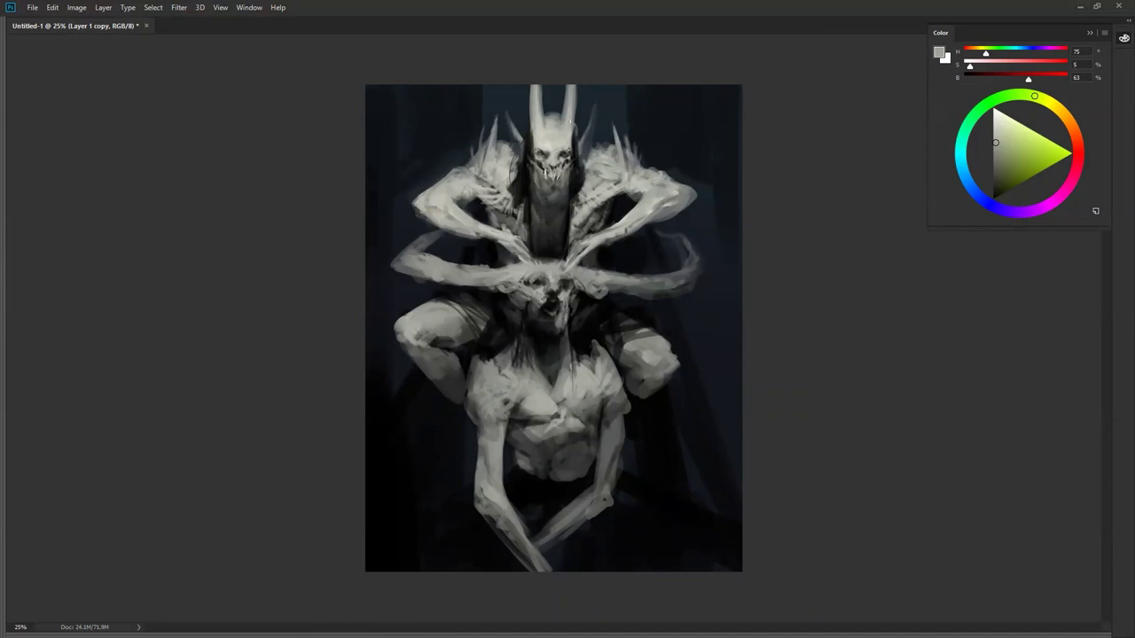
{"action": "left_click", "coordinate": [554, 116], "text": "alt"}
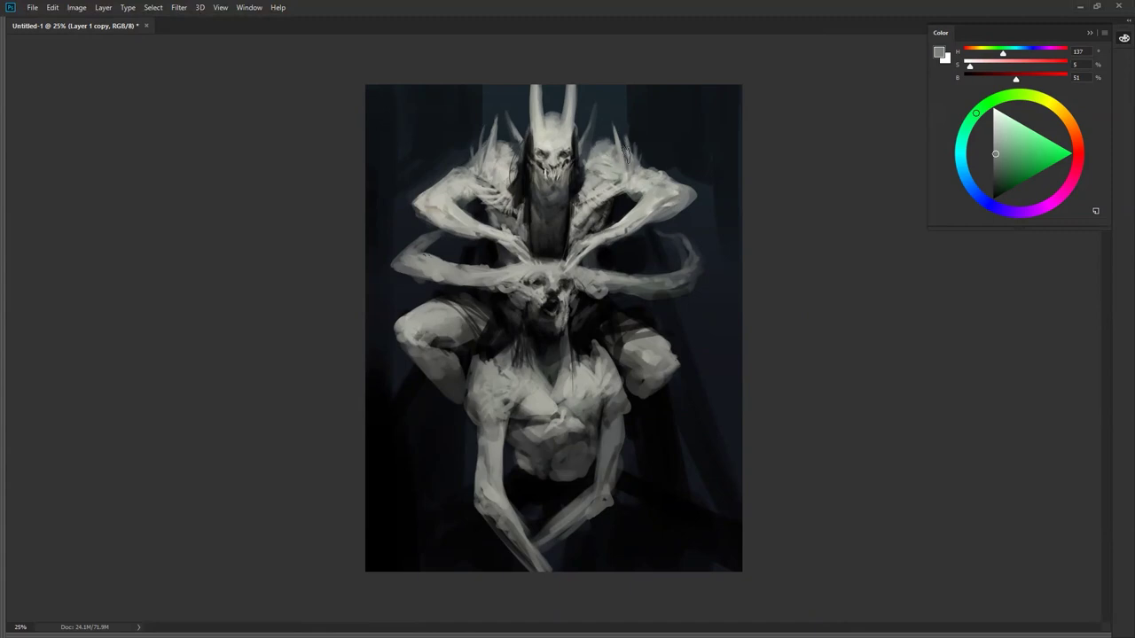
Step: Smooth the creature's two upper forearms with light greys sampled from each arm
{"action": "left_click", "coordinate": [661, 194], "text": "alt"}
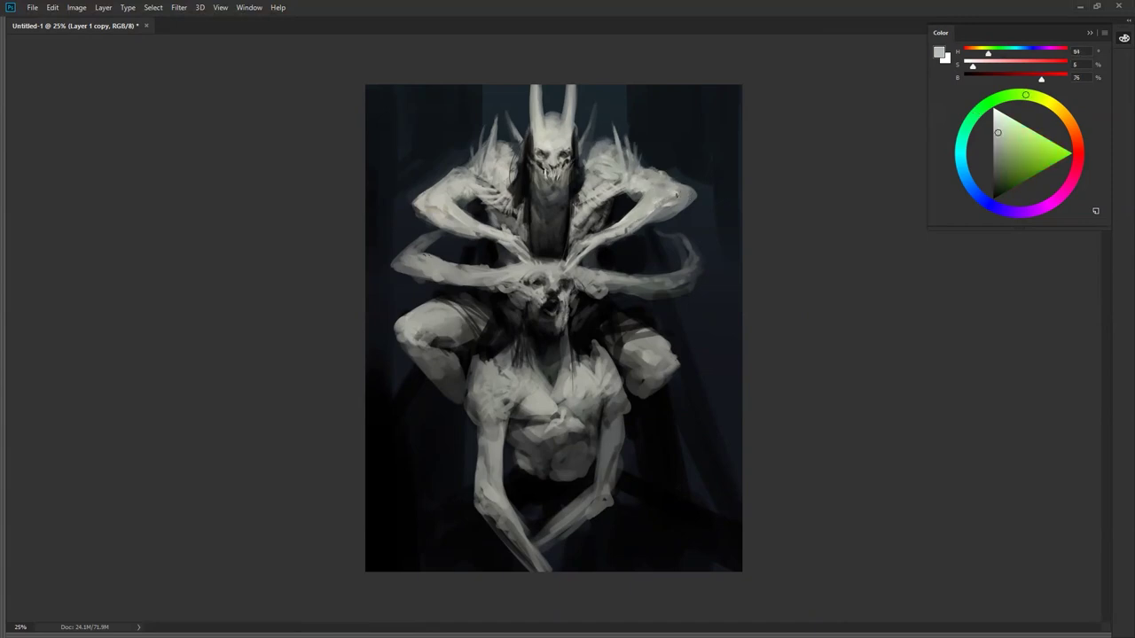
{"action": "left_click_drag", "start_coordinate": [671, 202], "coordinate": [645, 223]}
{"action": "left_click", "coordinate": [435, 209], "text": "alt"}
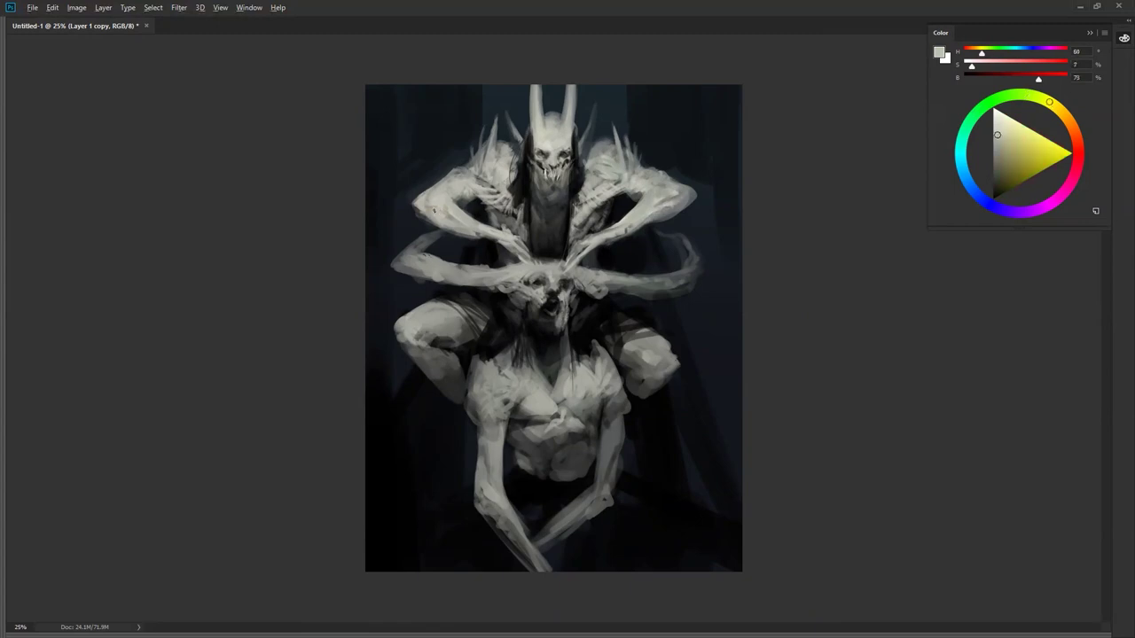
{"action": "left_click_drag", "start_coordinate": [475, 233], "coordinate": [505, 242]}
Step: Refine the creature's shoulders and ribs with black accents and light greys sampled from both shoulders
{"action": "key", "text": "d"}
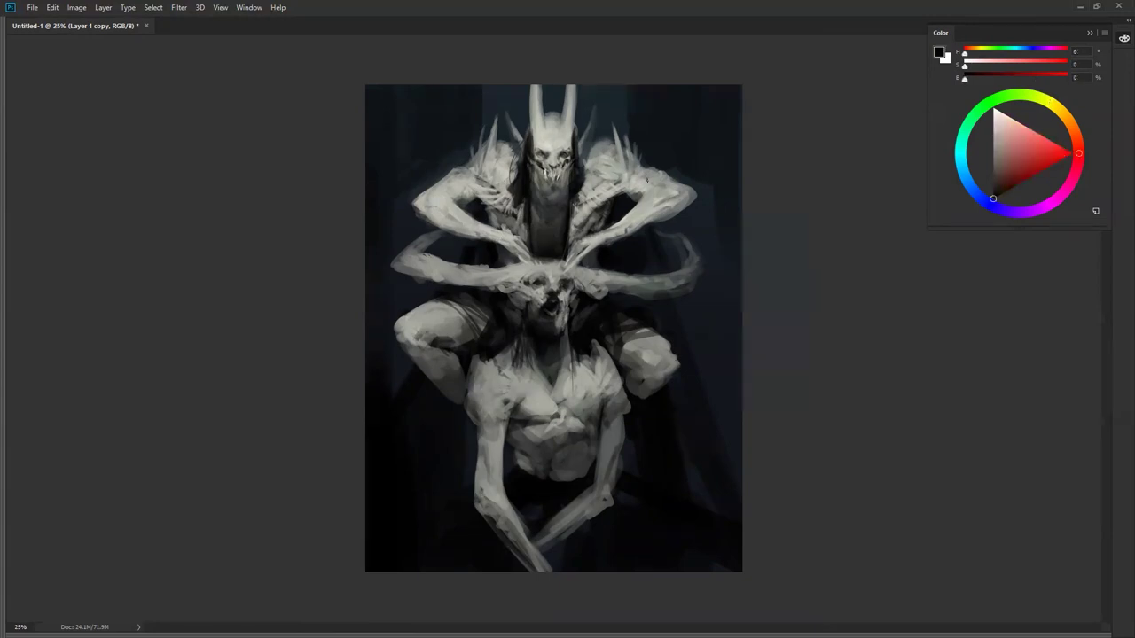
{"action": "left_click", "coordinate": [608, 182], "text": "alt"}
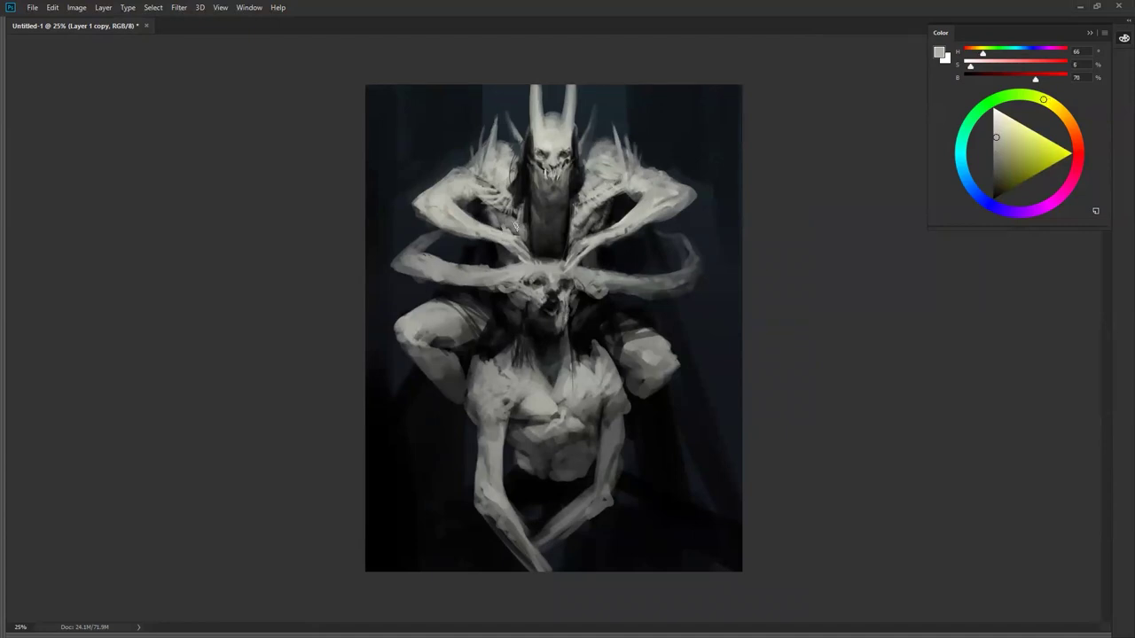
{"action": "left_click", "coordinate": [503, 175], "text": "alt"}
{"action": "key", "text": "d"}
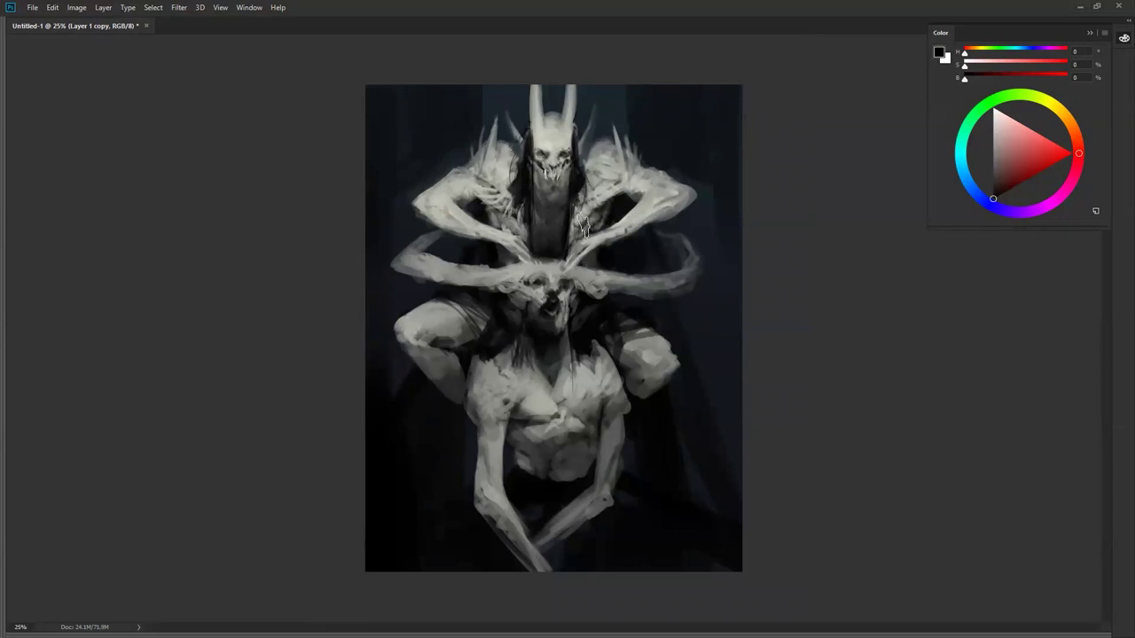
Step: Repaint the lower figure's chest, neck and shoulder shading with dark and mid greys sampled from its torso
{"action": "left_click", "coordinate": [539, 418], "text": "alt"}
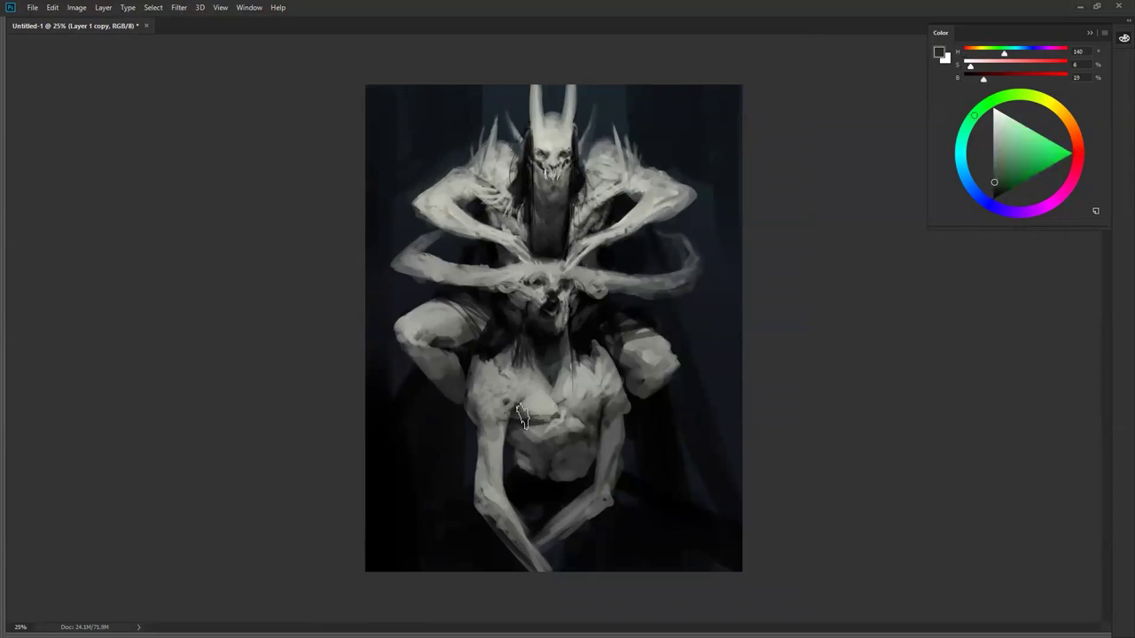
{"action": "left_click", "coordinate": [525, 399], "text": "alt"}
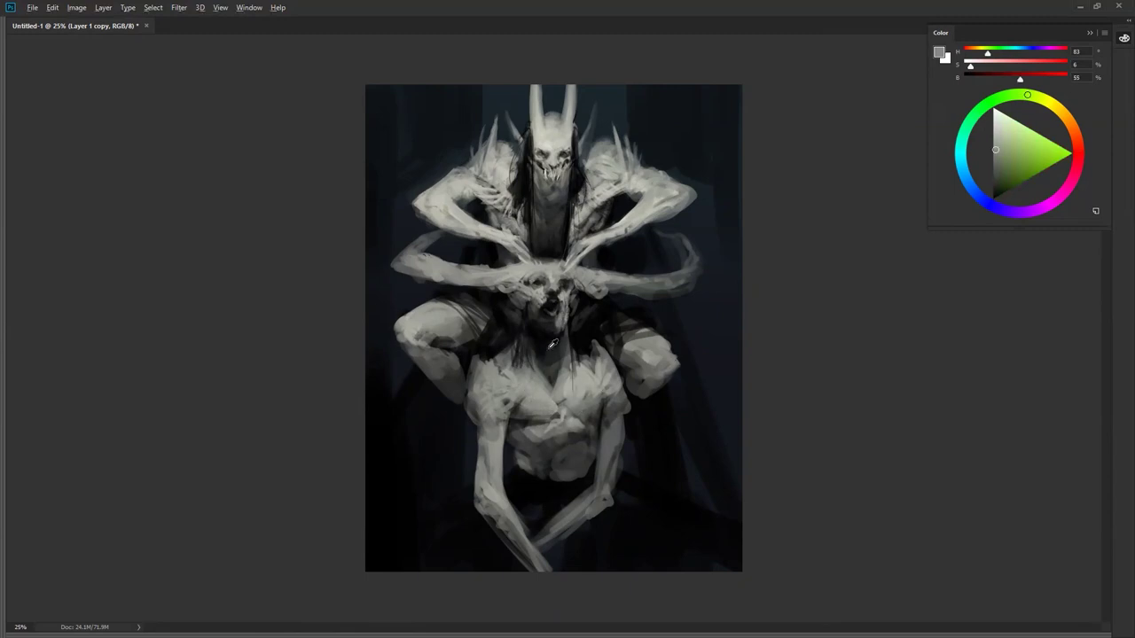
{"action": "left_click", "coordinate": [549, 377], "text": "alt"}
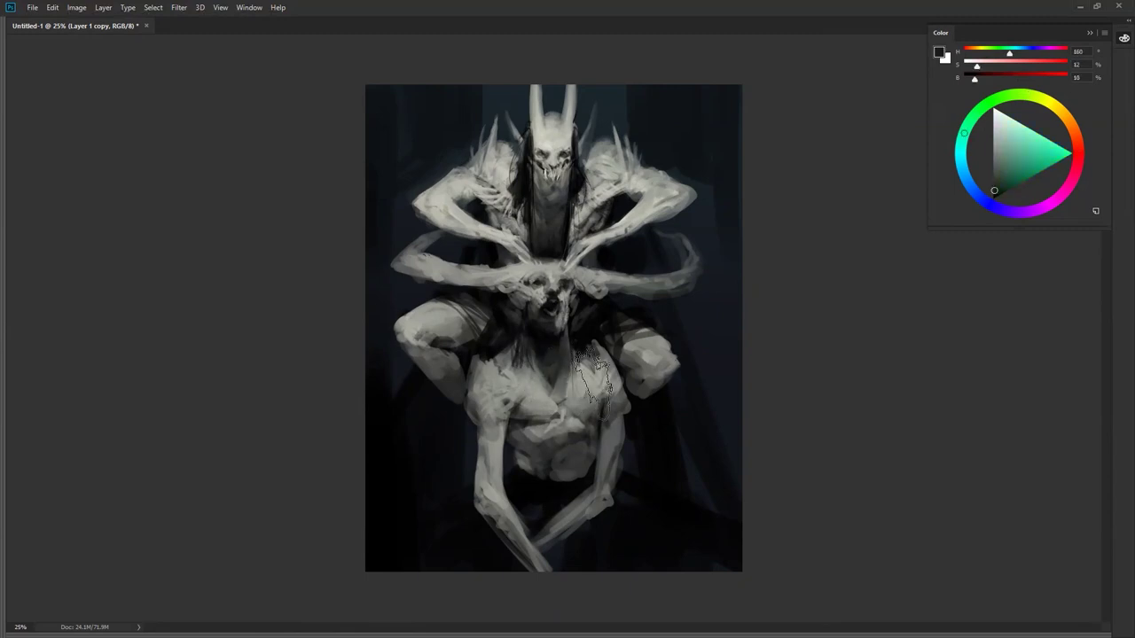
{"action": "left_click", "coordinate": [537, 390], "text": "alt"}
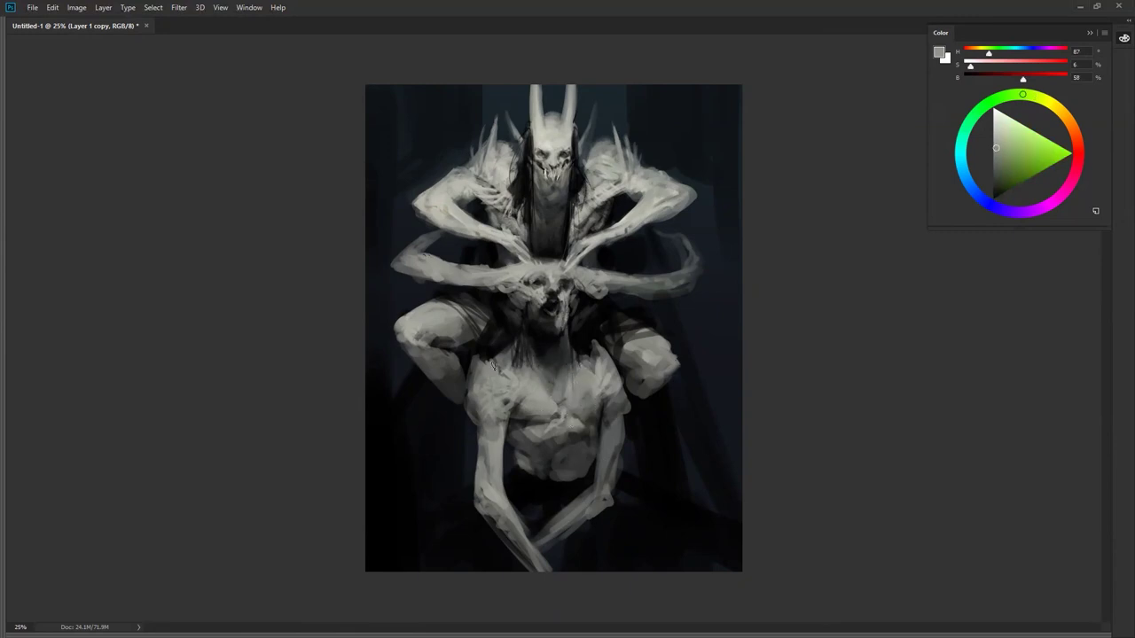
{"action": "left_click", "coordinate": [470, 391], "text": "alt"}
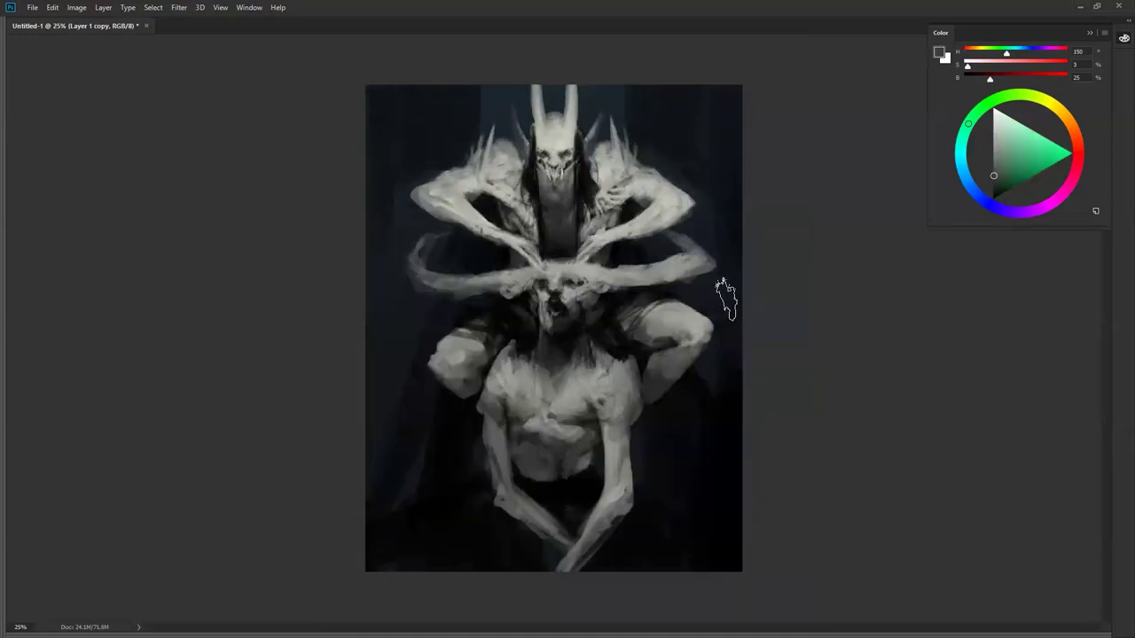
Step: Choose the soft round brush from AJ - Brush Sets and darken the lower background and crossed forearms with large black strokes
{"action": "right_click", "coordinate": [717, 305]}
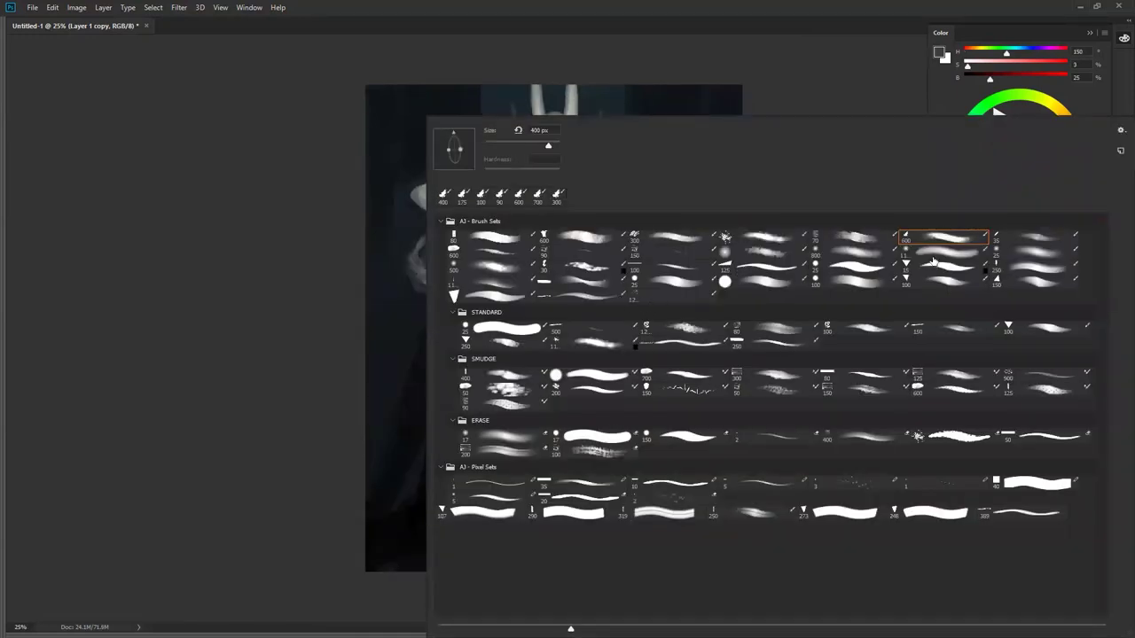
{"action": "left_click", "coordinate": [1046, 254]}
{"action": "left_click", "coordinate": [228, 382]}
{"action": "key", "text": "d"}
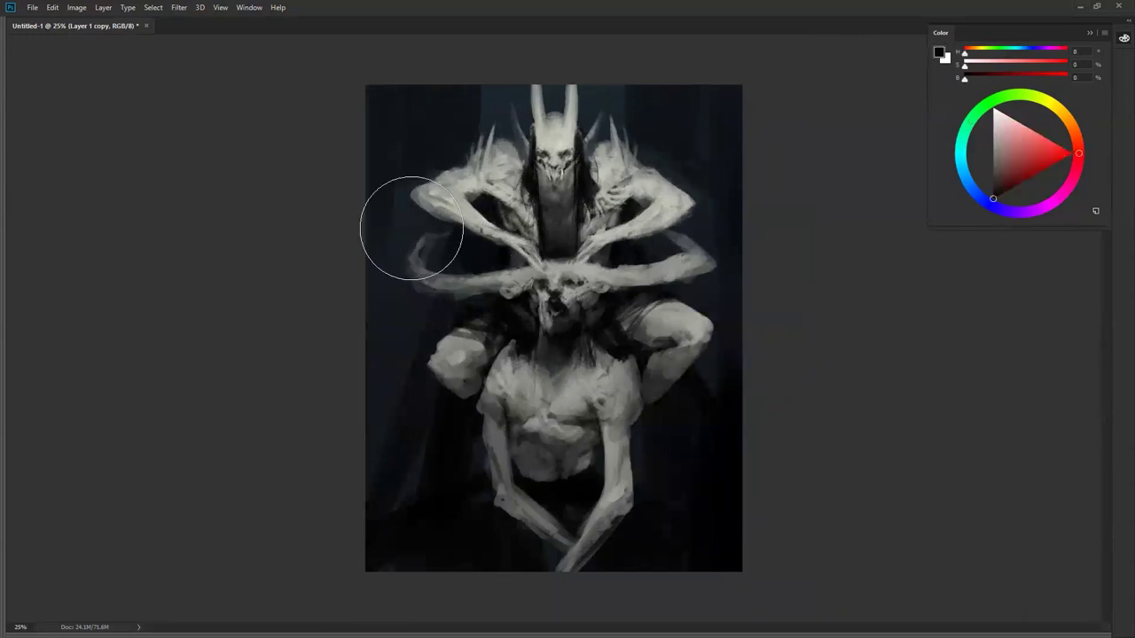
{"action": "left_click_drag", "start_coordinate": [457, 347], "coordinate": [422, 552]}
{"action": "key", "text": "]"}
{"action": "key", "text": "]"}
{"action": "mouse_move", "coordinate": [512, 529]}
{"action": "left_mouse_down"}
{"action": "mouse_move", "coordinate": [679, 550]}
{"action": "mouse_move", "coordinate": [323, 558]}
{"action": "left_mouse_up"}
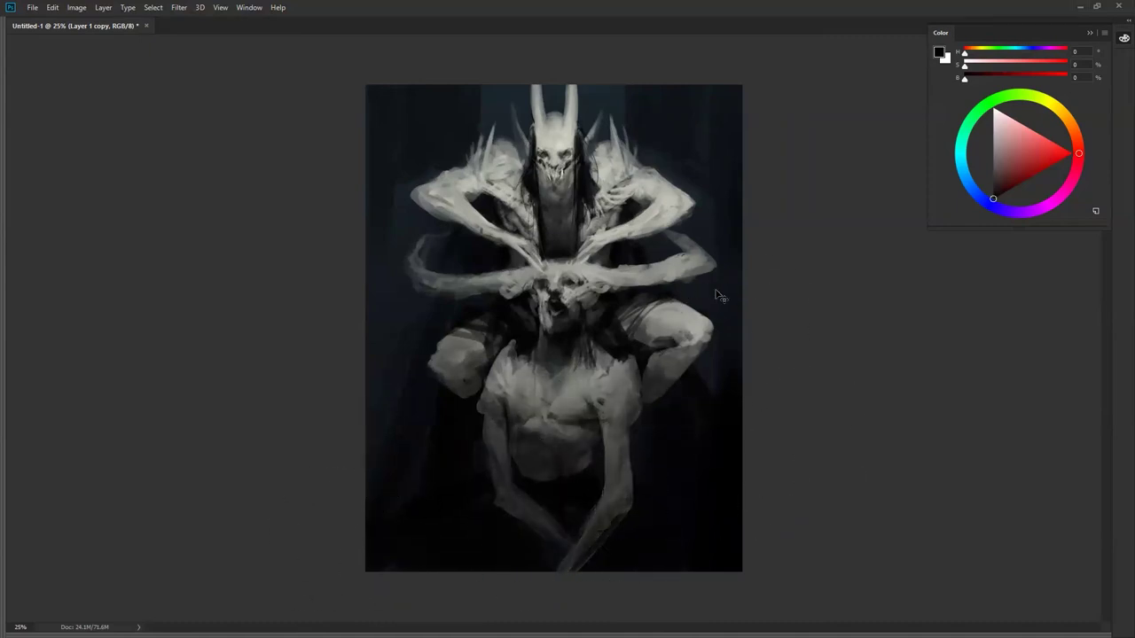
Step: Shrink the soft brush, brighten the lower pair of arms with a light grey sampled from the skull, and undo the last stroke
{"action": "key", "text": "bracketleft"}
{"action": "key", "text": "bracketleft"}
{"action": "key", "text": "bracketleft"}
{"action": "key", "text": "bracketleft"}
{"action": "key", "text": "bracketleft"}
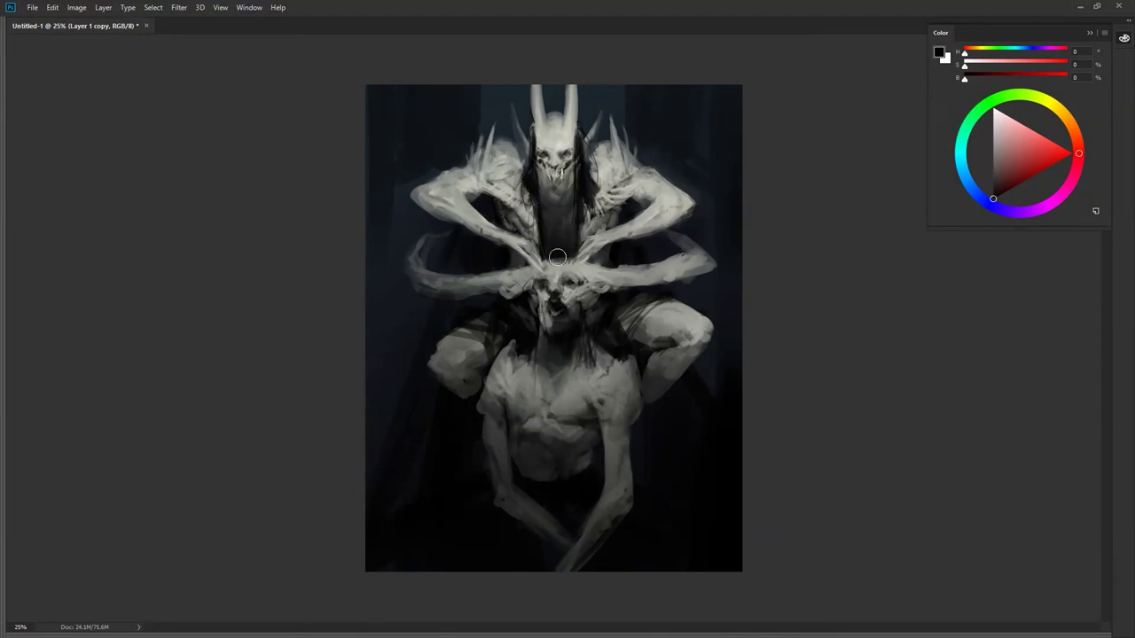
{"action": "key", "text": "bracketleft"}
{"action": "key", "text": "bracketleft"}
{"action": "key", "text": "bracketleft"}
{"action": "left_click", "coordinate": [562, 150], "text": "alt"}
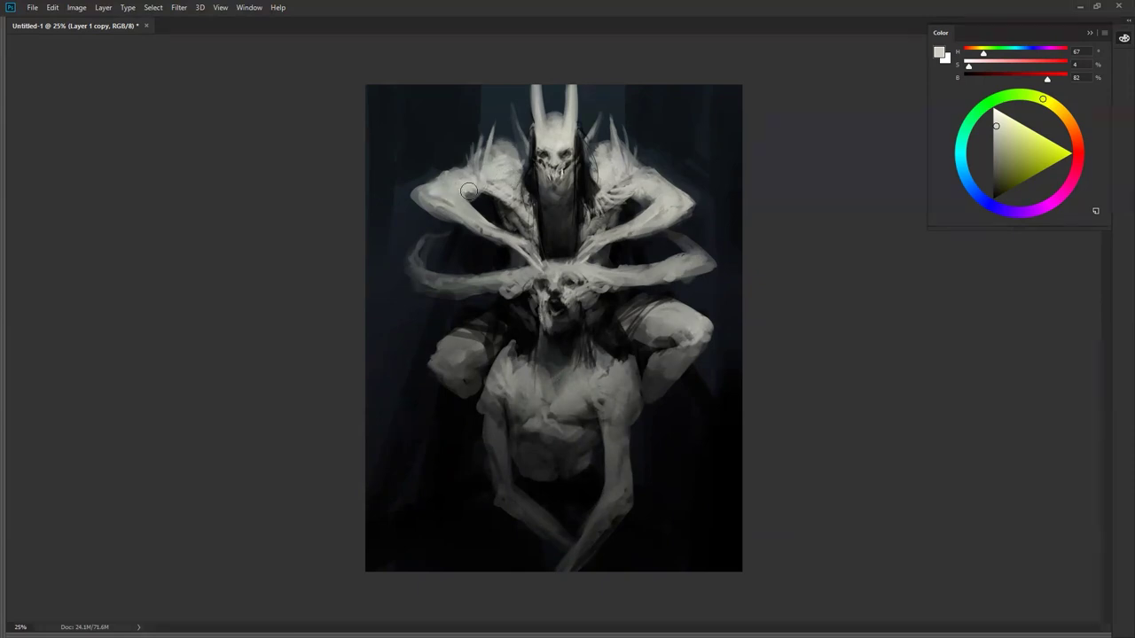
{"action": "left_click_drag", "start_coordinate": [620, 279], "coordinate": [665, 271]}
{"action": "key", "text": "bracketleft"}
{"action": "key", "text": "bracketleft"}
{"action": "key", "text": "bracketleft"}
{"action": "mouse_move", "coordinate": [504, 280]}
{"action": "left_mouse_down"}
{"action": "mouse_move", "coordinate": [436, 287]}
{"action": "mouse_move", "coordinate": [486, 280]}
{"action": "mouse_move", "coordinate": [449, 286]}
{"action": "mouse_move", "coordinate": [464, 281]}
{"action": "left_mouse_up"}
{"action": "key", "text": "ctrl+z"}
Step: Enlarge the soft brush and glaze the lower figure's chest with the same light grey
{"action": "key", "text": "bracketright"}
{"action": "key", "text": "bracketright"}
{"action": "key", "text": "bracketright"}
{"action": "key", "text": "bracketright"}
{"action": "key", "text": "bracketright"}
{"action": "key", "text": "bracketright"}
{"action": "key", "text": "bracketright"}
{"action": "left_click_drag", "start_coordinate": [556, 404], "coordinate": [571, 406]}
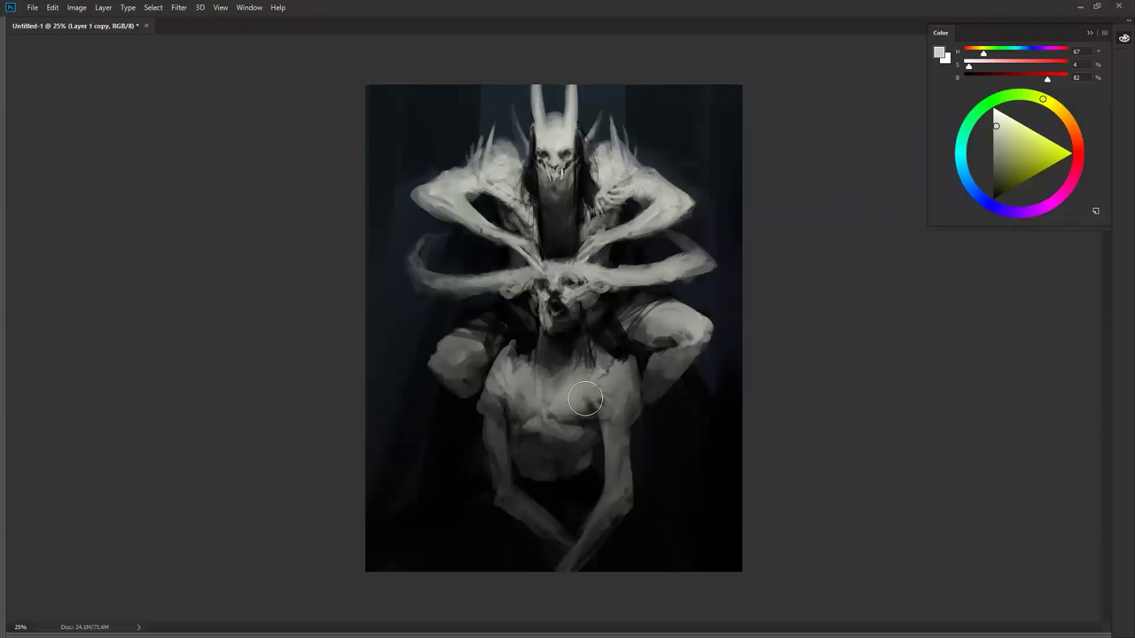
Step: Check the whole painting at small size and flip the canvas horizontally
{"action": "key", "text": "z"}
{"action": "key", "text": "ctrl+minus"}
{"action": "key", "text": "ctrl+minus"}
{"action": "key", "text": "ctrl+minus"}
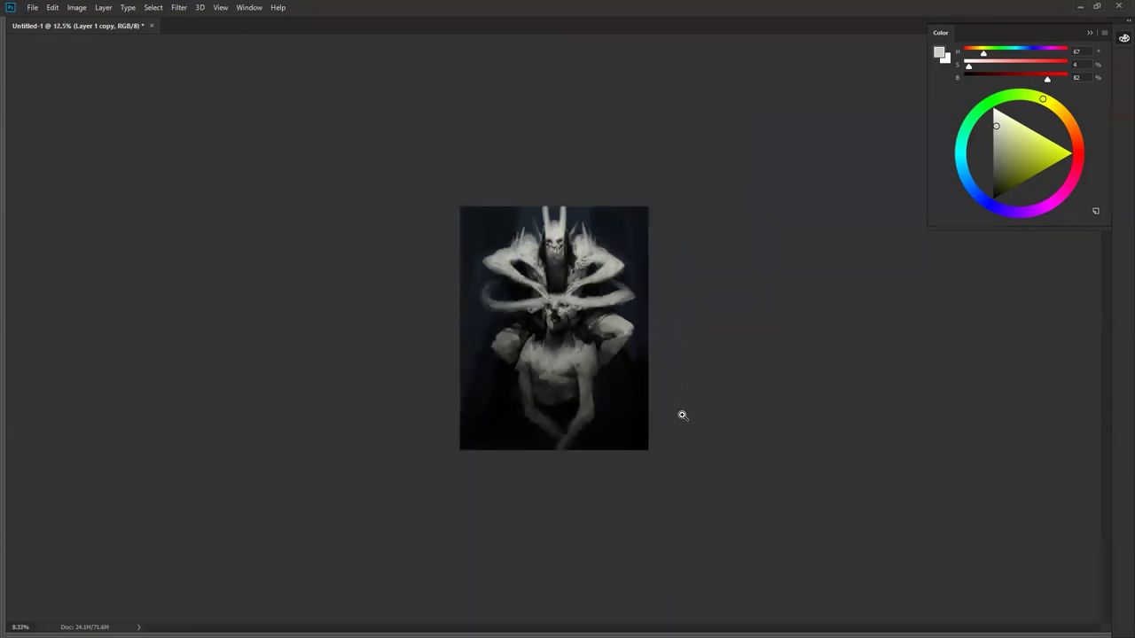
{"action": "key", "text": "ctrl+shift+h"}
{"action": "key", "text": "ctrl+plus"}
{"action": "key", "text": "ctrl+plus"}
Step: Softly shade the lower figure with black, and add white highlights to its chest and the creature's bent knee
{"action": "key", "text": "b"}
{"action": "key", "text": "d"}
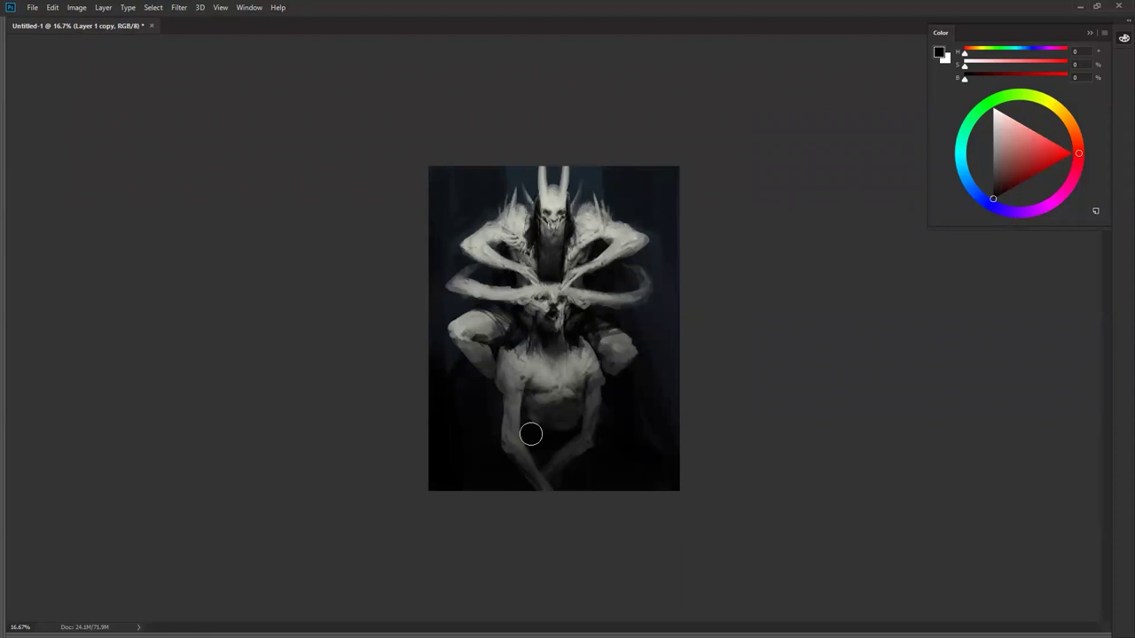
{"action": "key", "text": "ctrl+plus"}
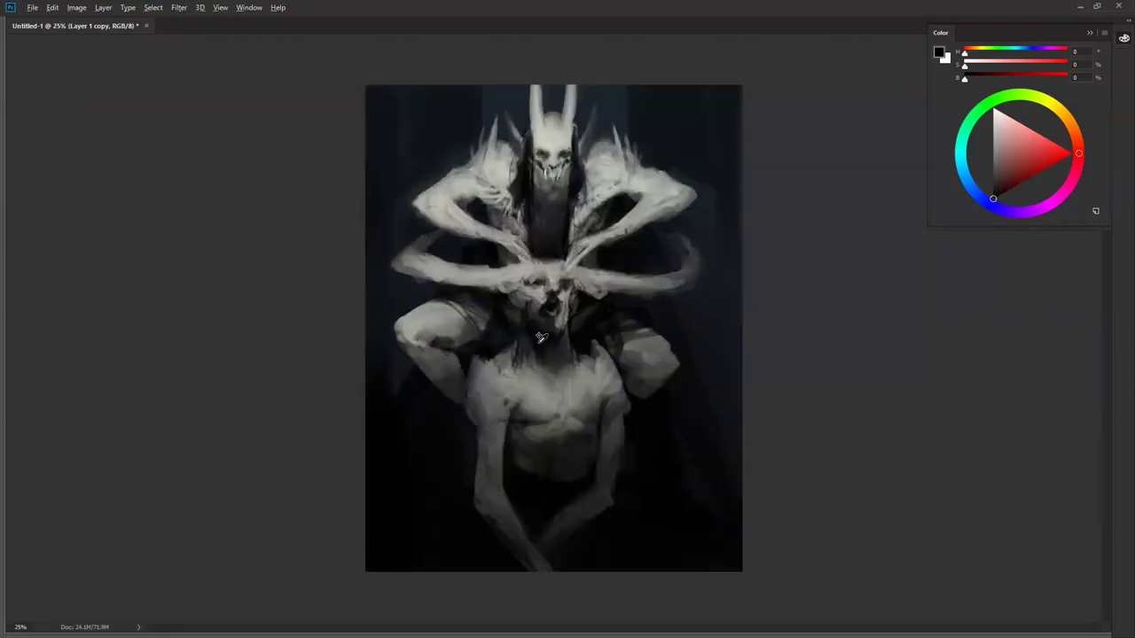
{"action": "key", "text": "x"}
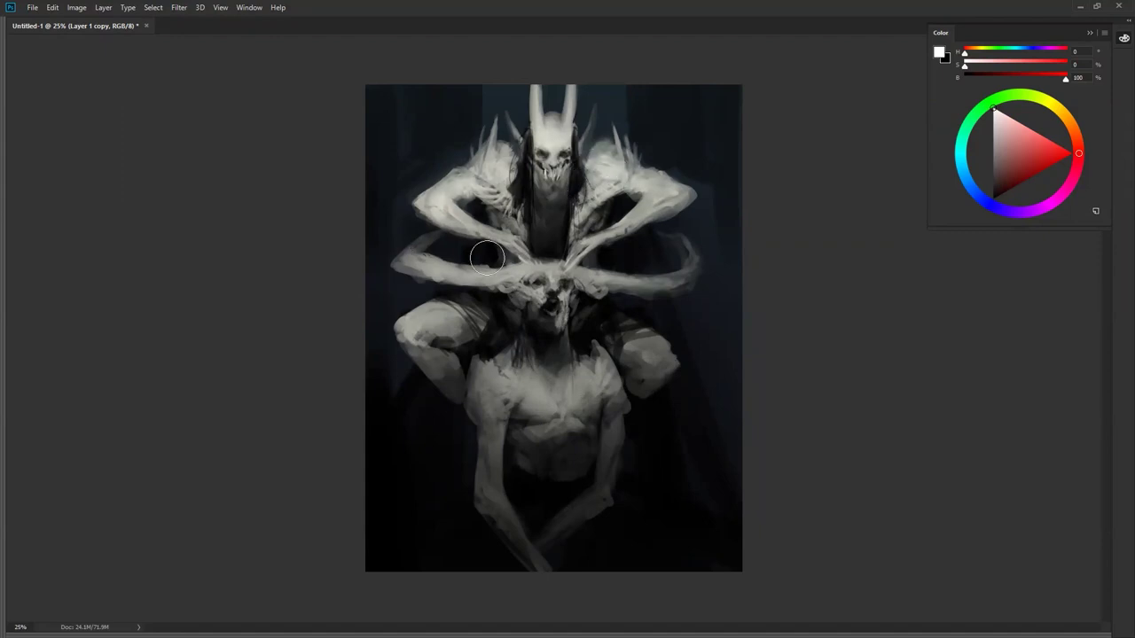
{"action": "left_click_drag", "start_coordinate": [567, 397], "coordinate": [516, 372]}
{"action": "left_click_drag", "start_coordinate": [454, 309], "coordinate": [431, 320]}
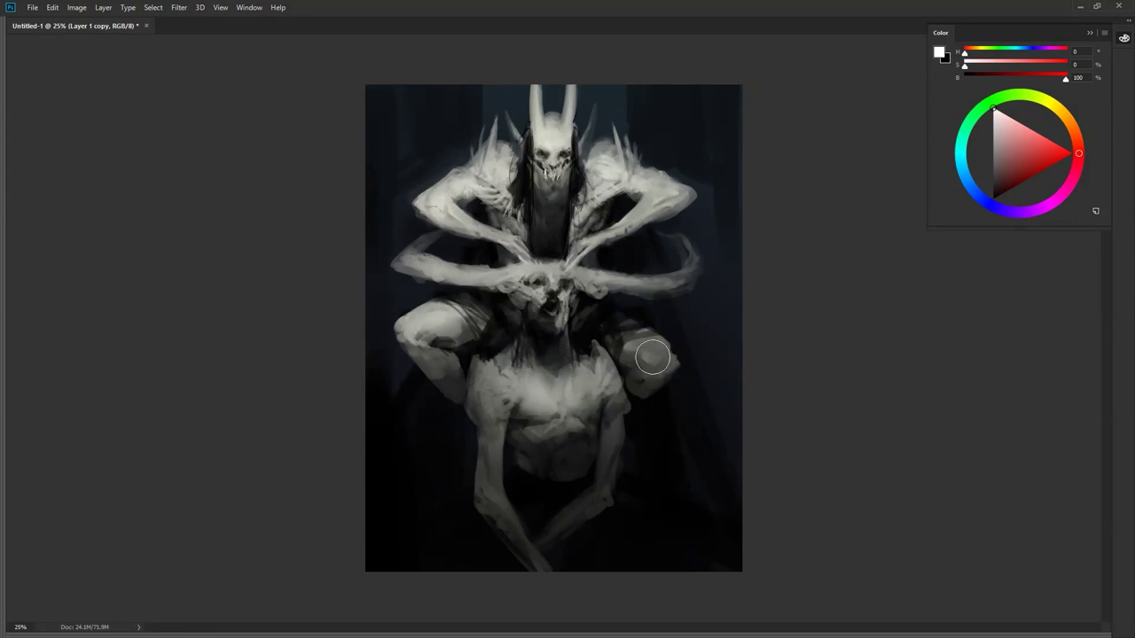
Step: Switch to the first AJ - Brush Sets brush, repaint the top of the lower figure's head in a sampled grey, and undo the last stroke
{"action": "scroll", "coordinate": [666, 381], "scroll_direction": "down", "scroll_amount": 2}
{"action": "scroll", "coordinate": [596, 349], "scroll_direction": "up", "scroll_amount": 1}
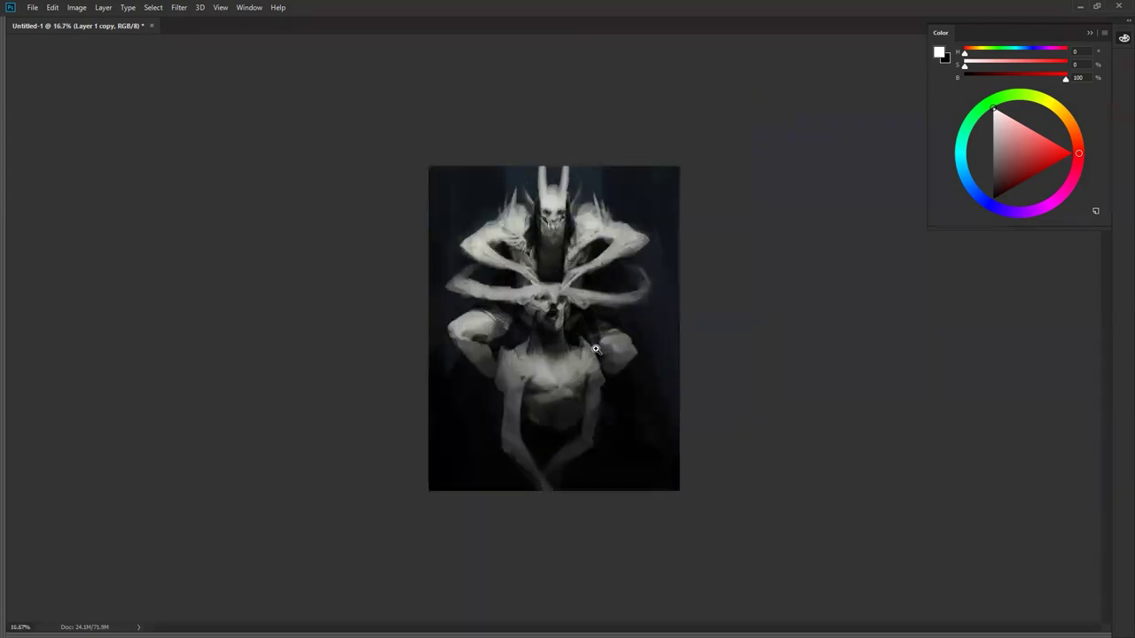
{"action": "scroll", "coordinate": [596, 349], "scroll_direction": "up", "scroll_amount": 1}
{"action": "scroll", "coordinate": [547, 266], "scroll_direction": "up", "scroll_amount": 1}
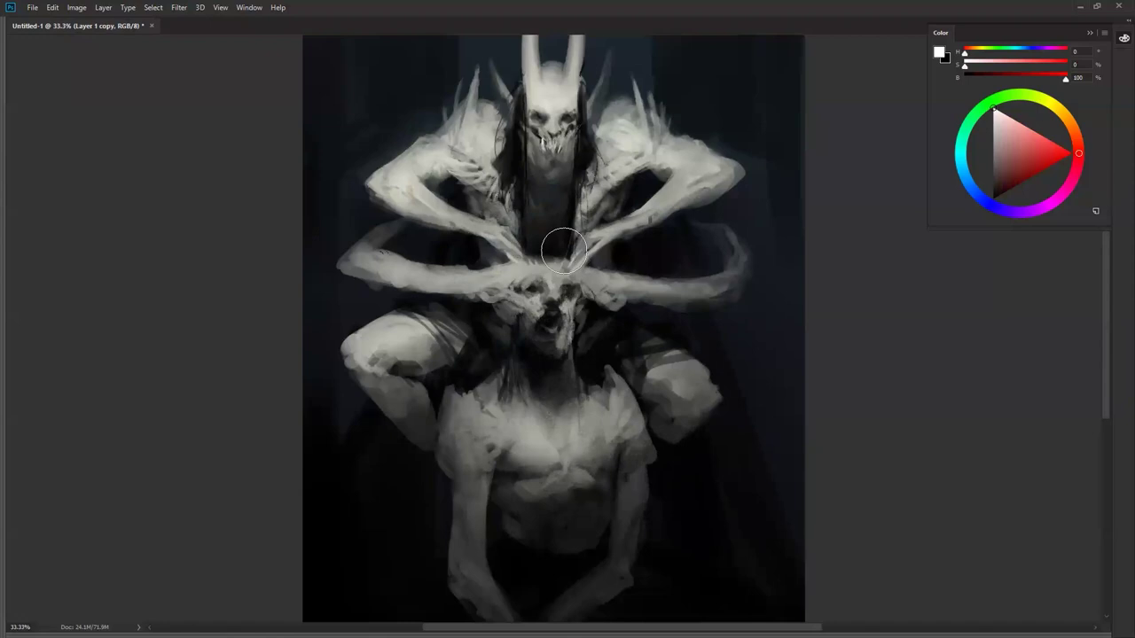
{"action": "right_click", "coordinate": [795, 247]}
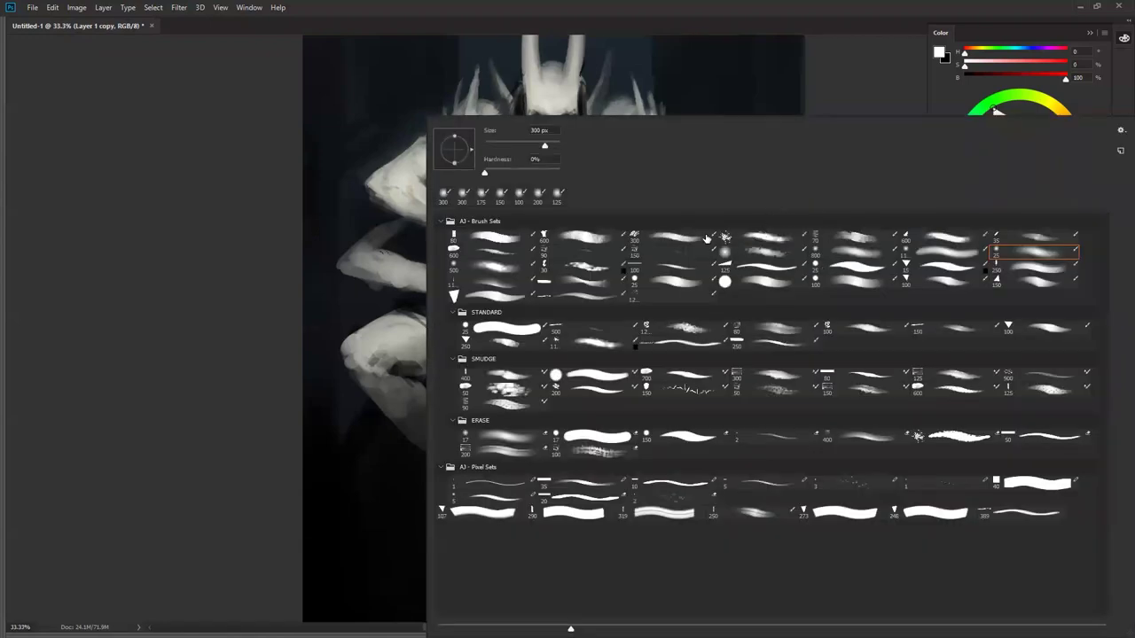
{"action": "left_click", "coordinate": [487, 237]}
{"action": "left_click", "coordinate": [221, 275]}
{"action": "left_click", "coordinate": [535, 262], "text": "alt"}
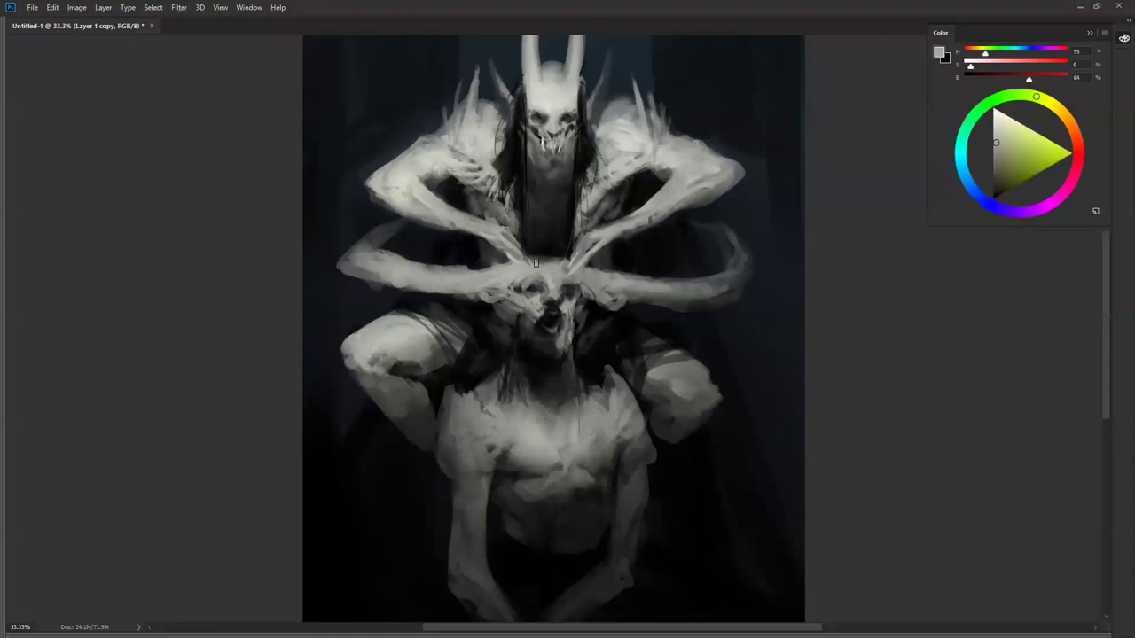
{"action": "left_click_drag", "start_coordinate": [530, 259], "coordinate": [565, 263]}
{"action": "key", "text": "ctrl+z"}
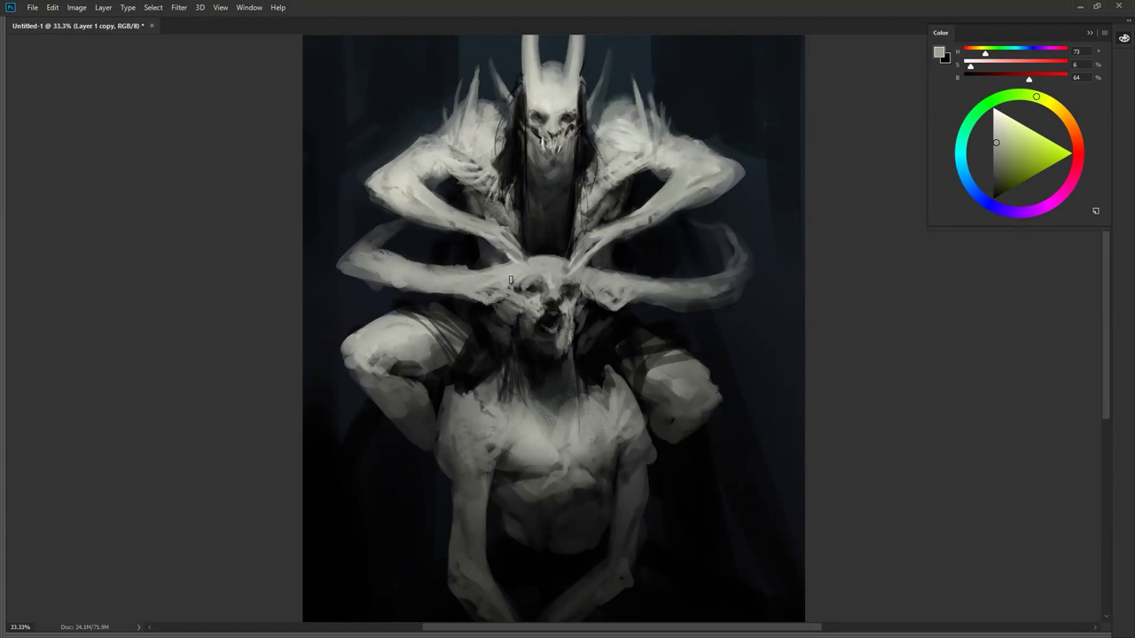
Step: Rework the shading of the creature's lower pair of arms with dark and mid greys sampled from the painting
{"action": "left_click", "coordinate": [693, 298], "text": "alt"}
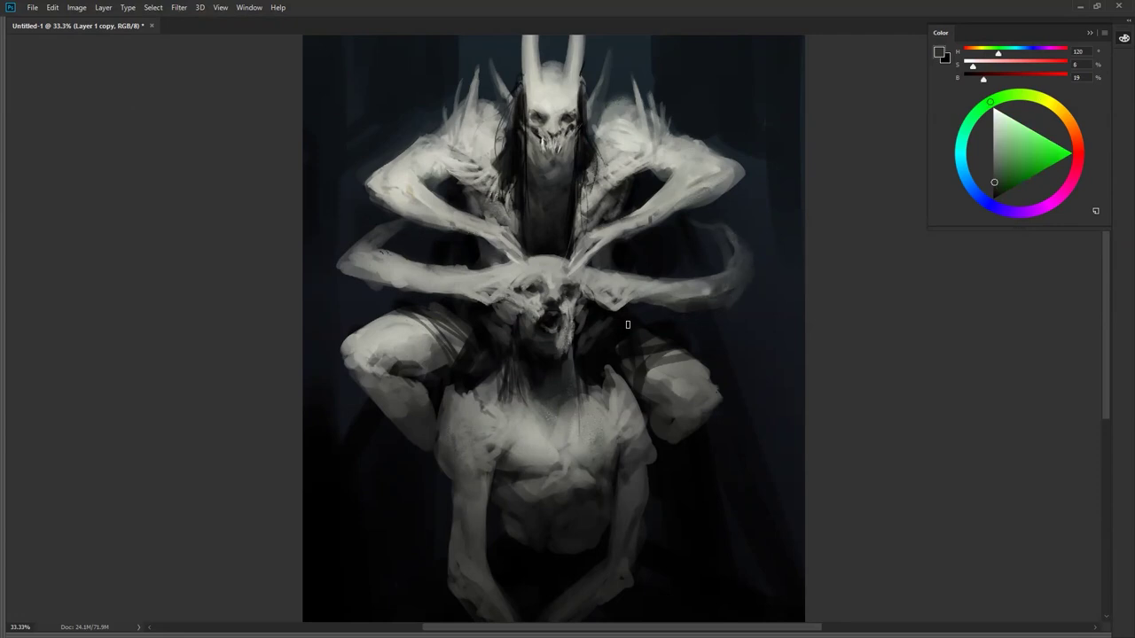
{"action": "left_click_drag", "start_coordinate": [355, 265], "coordinate": [426, 290]}
{"action": "left_click", "coordinate": [411, 273], "text": "alt"}
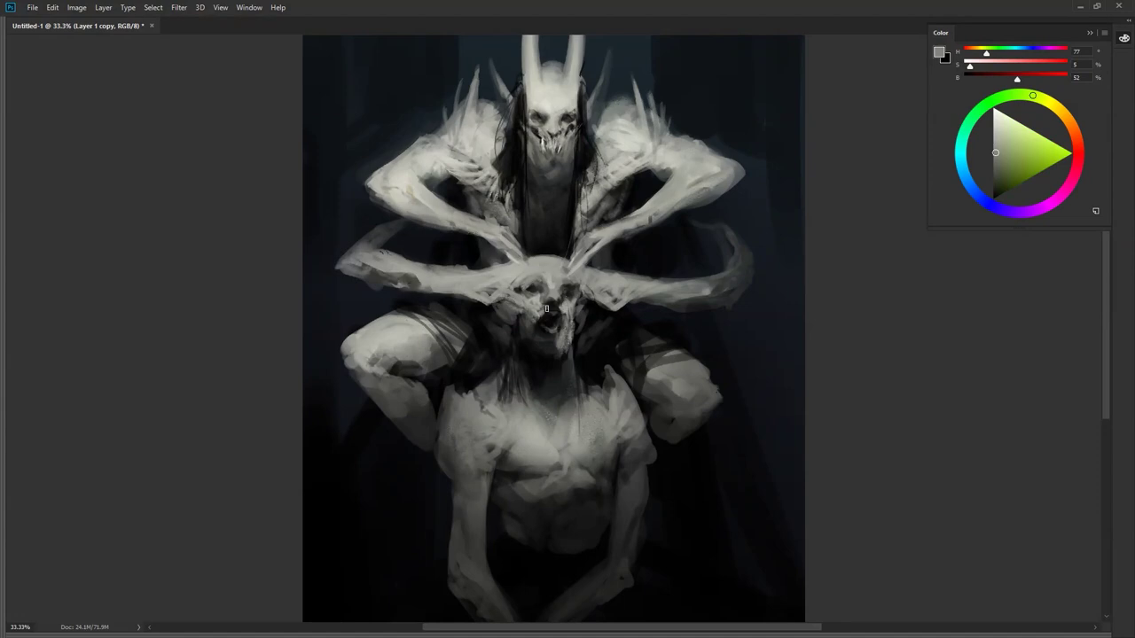
{"action": "left_click", "coordinate": [424, 269], "text": "alt"}
{"action": "left_click", "coordinate": [411, 277], "text": "alt"}
Step: Deepen the shadows on the lower figure's face with sampled dark grey and black, and sample a light grey from its forehead
{"action": "left_click", "coordinate": [514, 309], "text": "alt"}
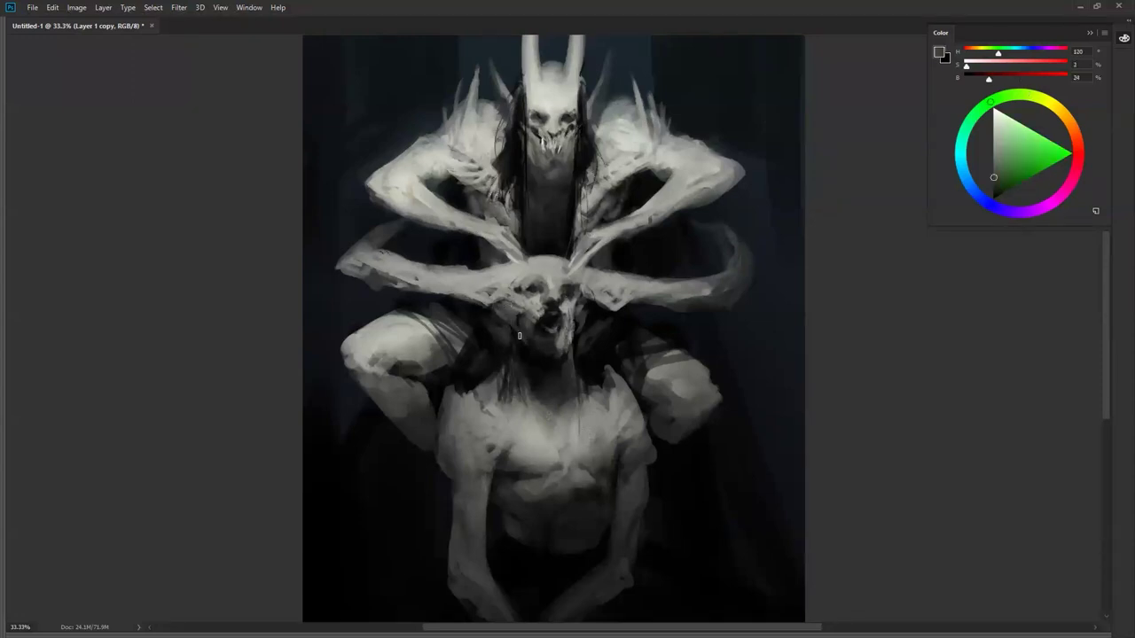
{"action": "key", "text": "d"}
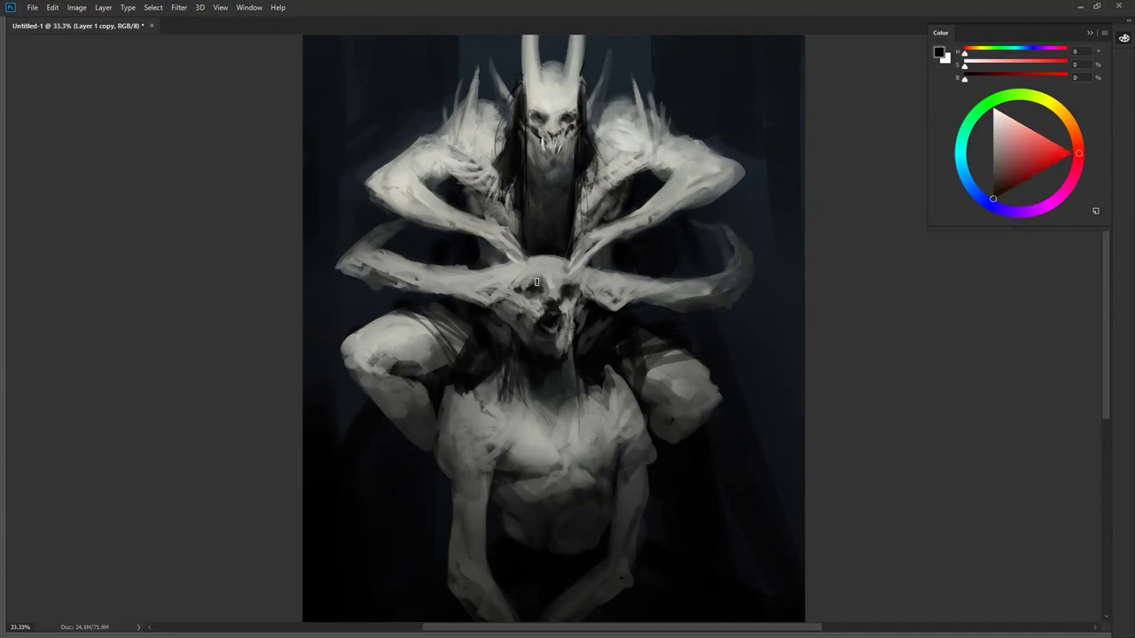
{"action": "left_click", "coordinate": [552, 282], "text": "alt"}
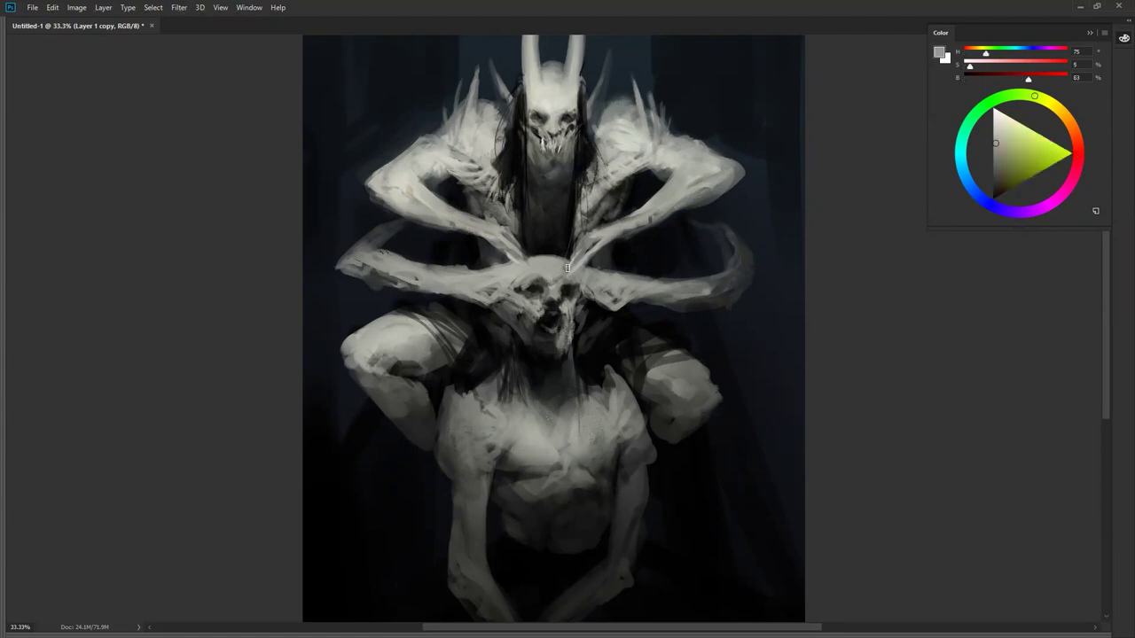
Step: Fit the whole painting in view, flip the canvas horizontally, and refine the lower figure's face with sampled mid greys
{"action": "scroll", "coordinate": [585, 361], "scroll_direction": "down", "scroll_amount": 3}
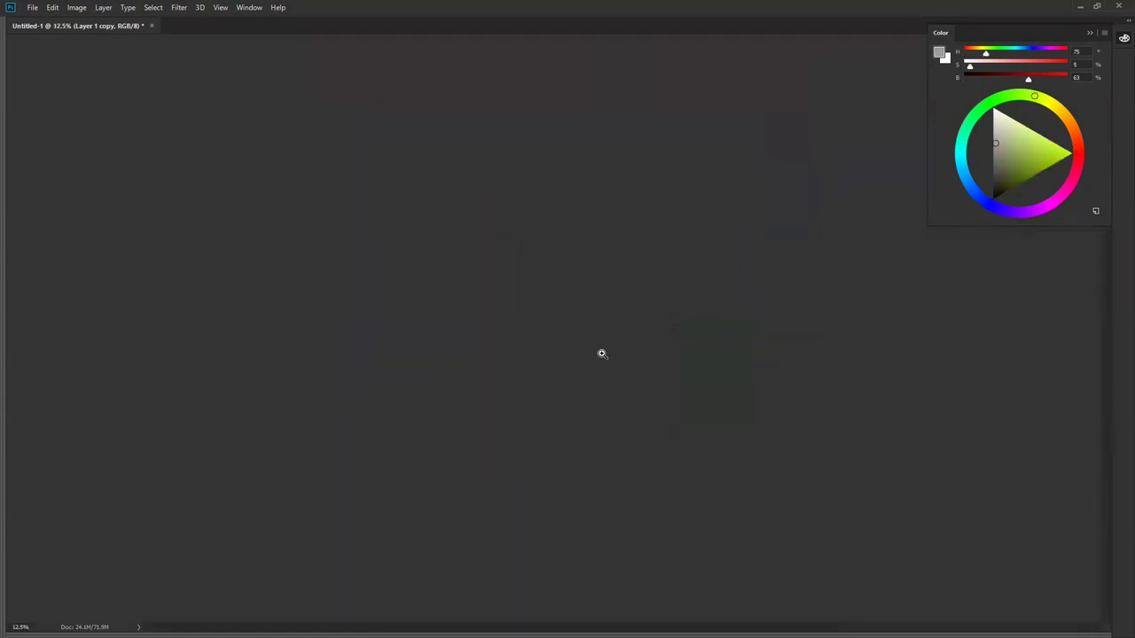
{"action": "left_click", "coordinate": [598, 356]}
{"action": "key", "text": "ctrl+0"}
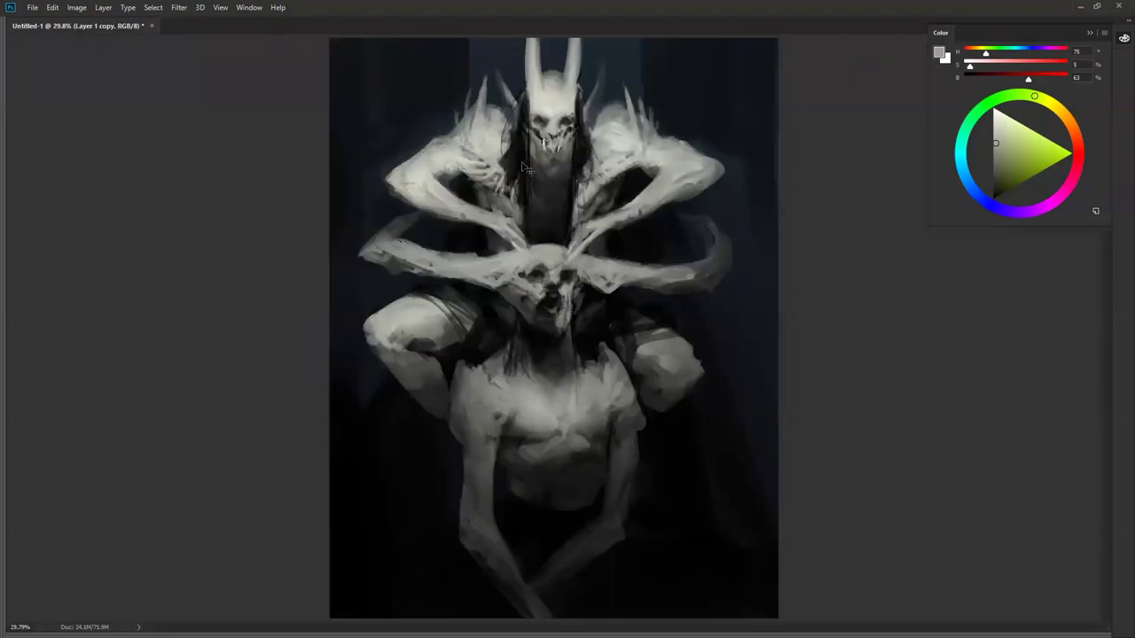
{"action": "key", "text": "F2"}
{"action": "left_click", "coordinate": [545, 287], "text": "alt"}
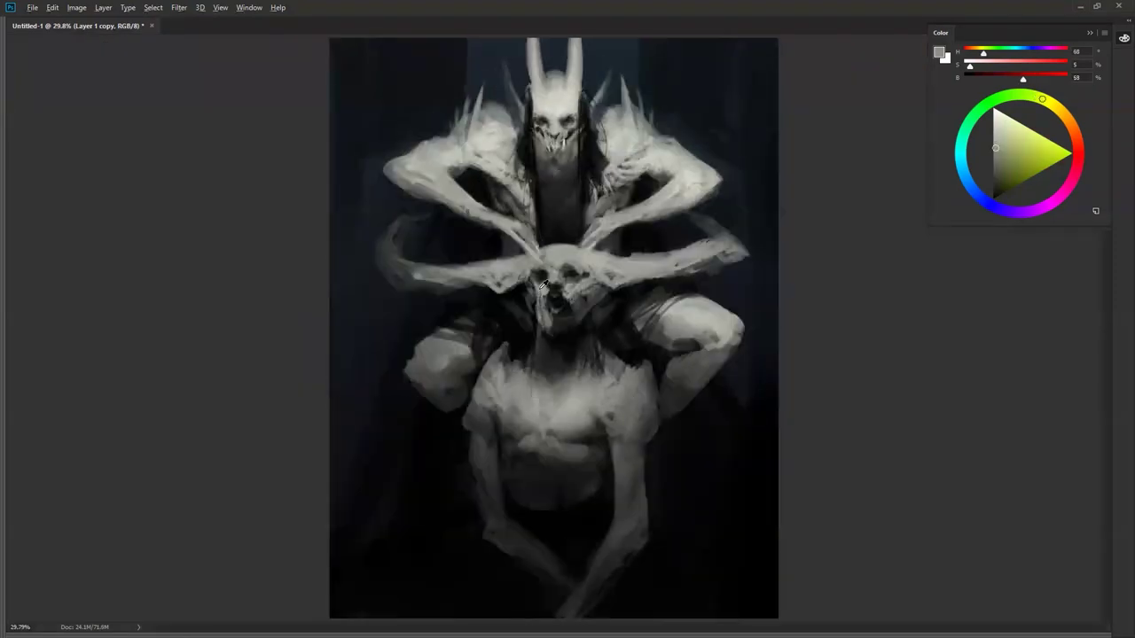
{"action": "left_click", "coordinate": [550, 288], "text": "alt"}
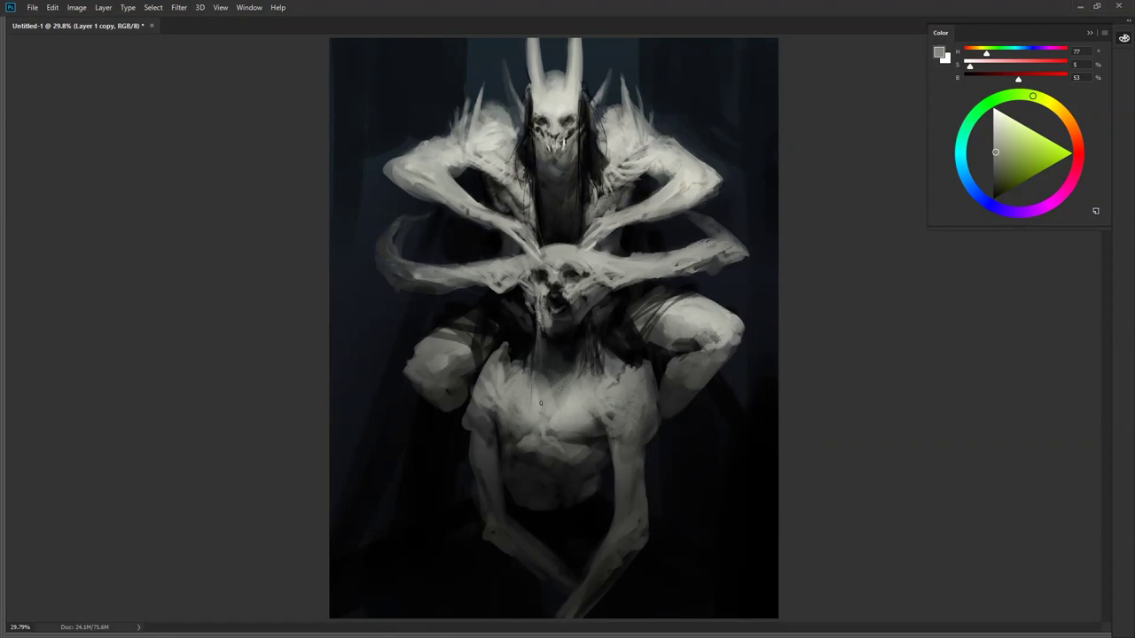
Step: Paint a highlight down the lower figure's sternum and model its upper abdomen with sampled light and dark greys
{"action": "left_click", "coordinate": [554, 406], "text": "alt"}
{"action": "mouse_move", "coordinate": [544, 439]}
{"action": "left_mouse_down"}
{"action": "mouse_move", "coordinate": [535, 433]}
{"action": "mouse_move", "coordinate": [539, 451]}
{"action": "left_mouse_up"}
{"action": "left_click", "coordinate": [537, 435], "text": "alt"}
{"action": "left_click", "coordinate": [544, 457], "text": "alt"}
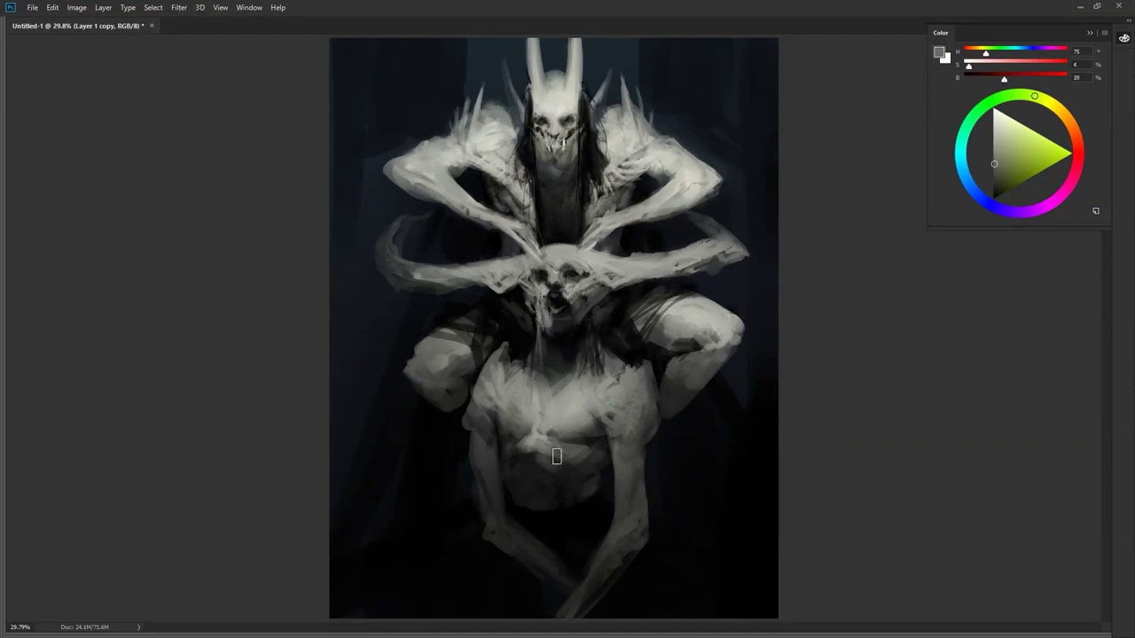
{"action": "left_click", "coordinate": [560, 467], "text": "alt"}
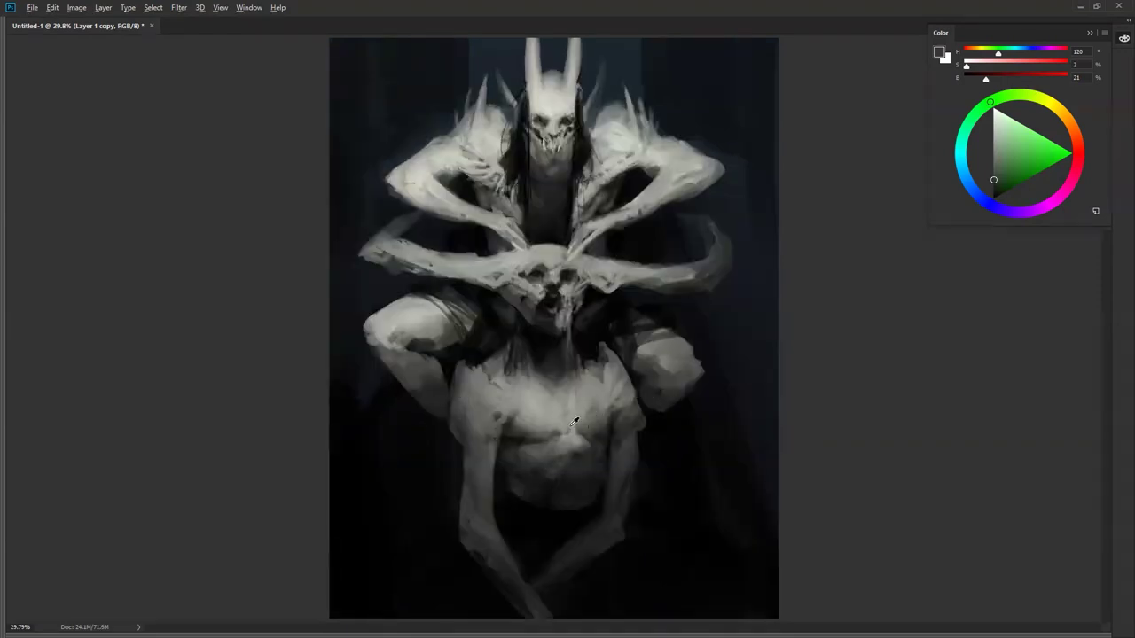
Step: Flip the canvas back, enlarge the brush, and repaint the lower figure's shoulder and upper arm with sampled greys
{"action": "left_click", "coordinate": [574, 428], "text": "alt"}
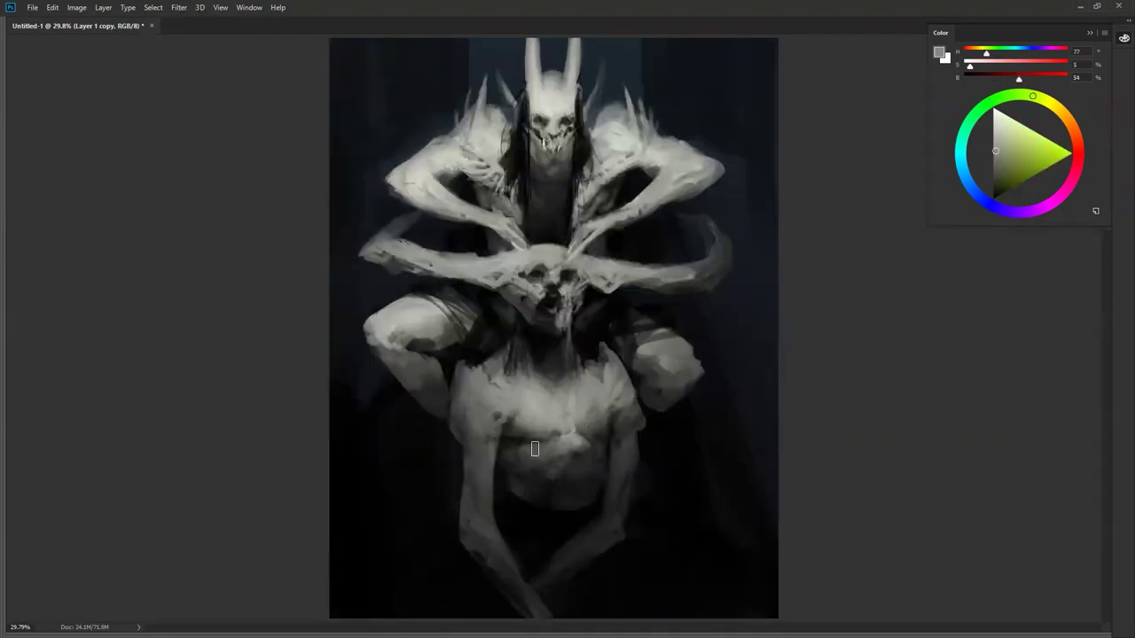
{"action": "key", "text": "bracketright"}
{"action": "left_click_drag", "start_coordinate": [491, 446], "coordinate": [481, 443]}
{"action": "left_click", "coordinate": [479, 438], "text": "alt"}
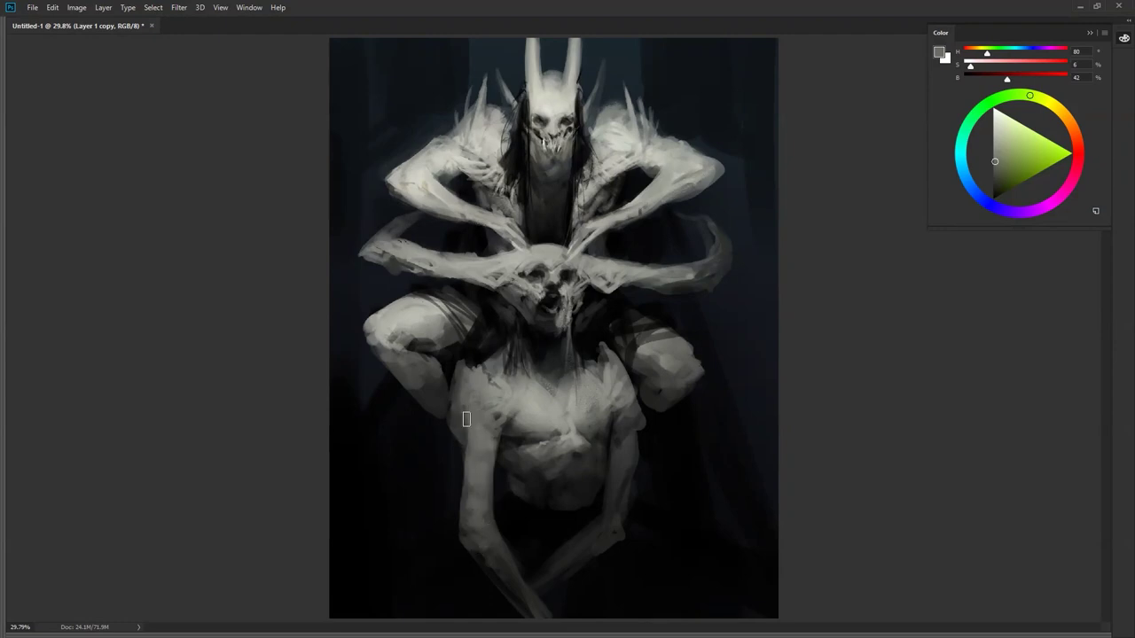
{"action": "left_click", "coordinate": [493, 414], "text": "alt"}
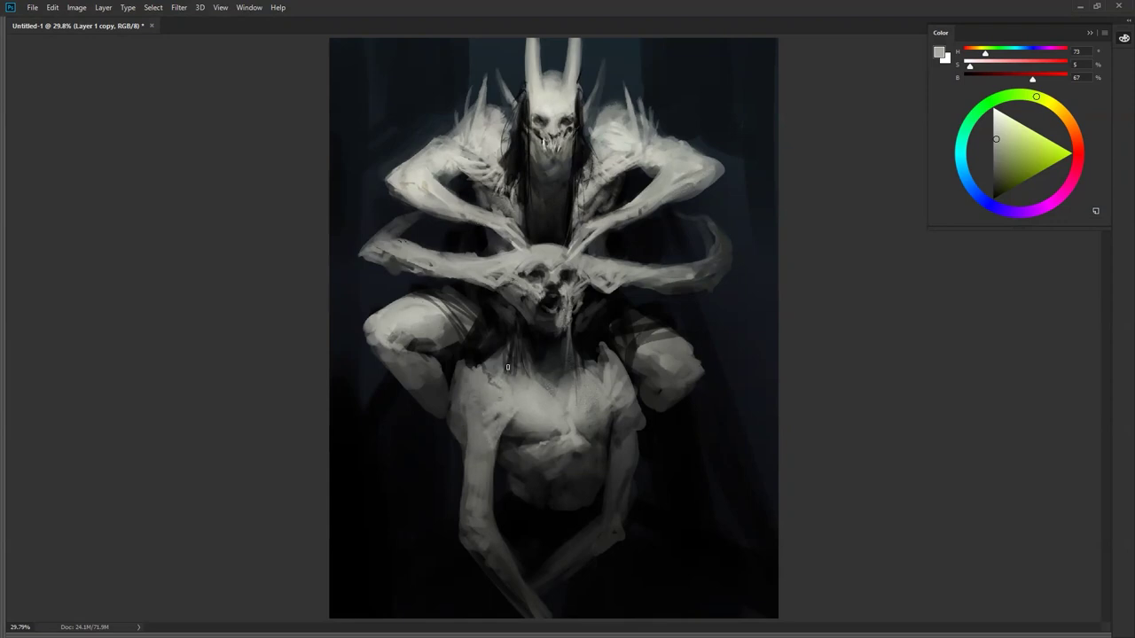
Step: Texture the lower figure's shoulder and armpit with sampled greys, and darken its abdomen with a sampled dark grey
{"action": "mouse_move", "coordinate": [601, 417]}
{"action": "left_mouse_down"}
{"action": "mouse_move", "coordinate": [614, 409]}
{"action": "mouse_move", "coordinate": [618, 424]}
{"action": "left_mouse_up"}
{"action": "left_click", "coordinate": [619, 457], "text": "alt"}
{"action": "left_click", "coordinate": [619, 458], "text": "alt"}
{"action": "left_click", "coordinate": [618, 458], "text": "alt"}
{"action": "left_click", "coordinate": [620, 463], "text": "alt"}
{"action": "left_click", "coordinate": [615, 439]}
{"action": "left_click", "coordinate": [623, 426]}
{"action": "left_click", "coordinate": [624, 426]}
{"action": "left_click", "coordinate": [523, 459], "text": "alt"}
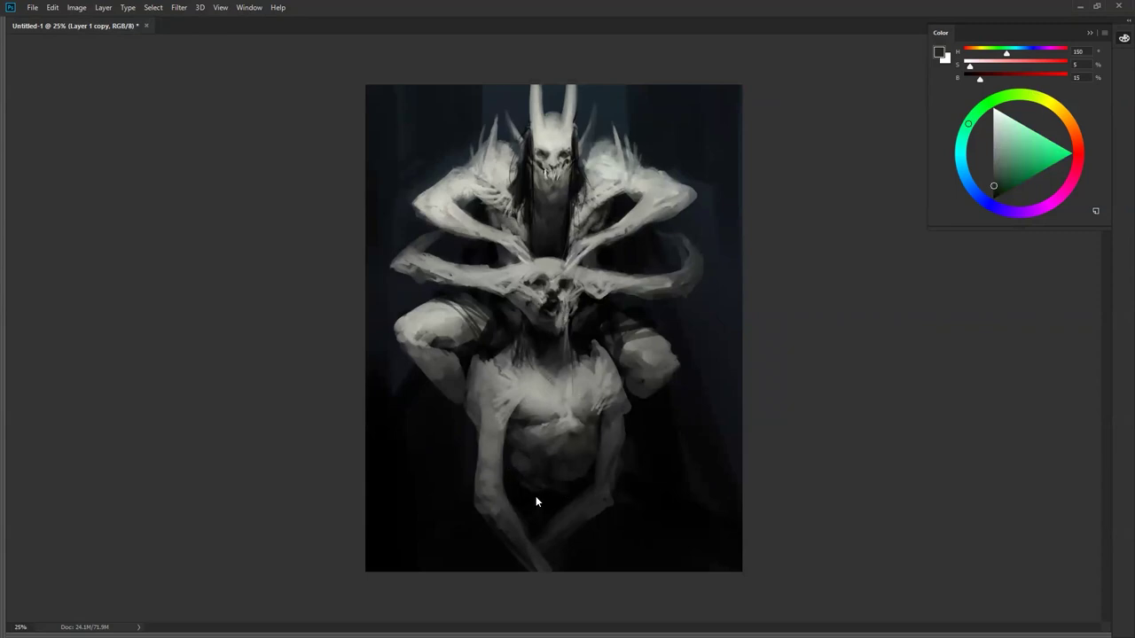
Step: Enlarge the brush, shade the lower figure's abdomen with black, and rework the chest crease with a sampled light grey
{"action": "key", "text": "bracketright"}
{"action": "key", "text": "bracketright"}
{"action": "key", "text": "bracketright"}
{"action": "key", "text": "bracketright"}
{"action": "key", "text": "bracketright"}
{"action": "key", "text": "bracketright"}
{"action": "key", "text": "d"}
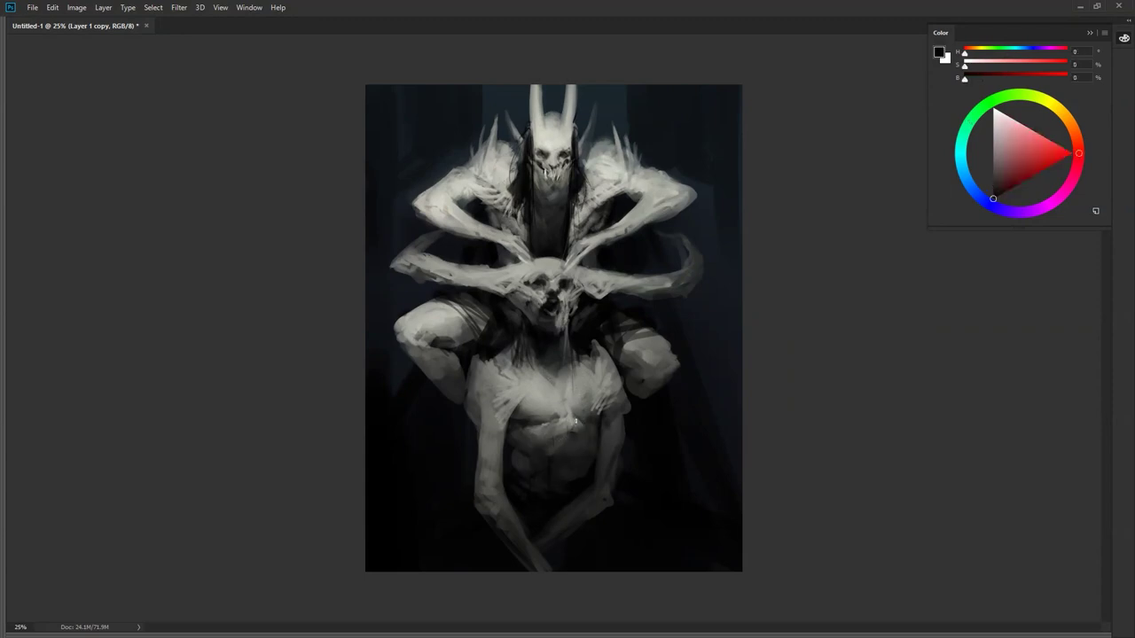
{"action": "left_click", "coordinate": [574, 412], "text": "alt"}
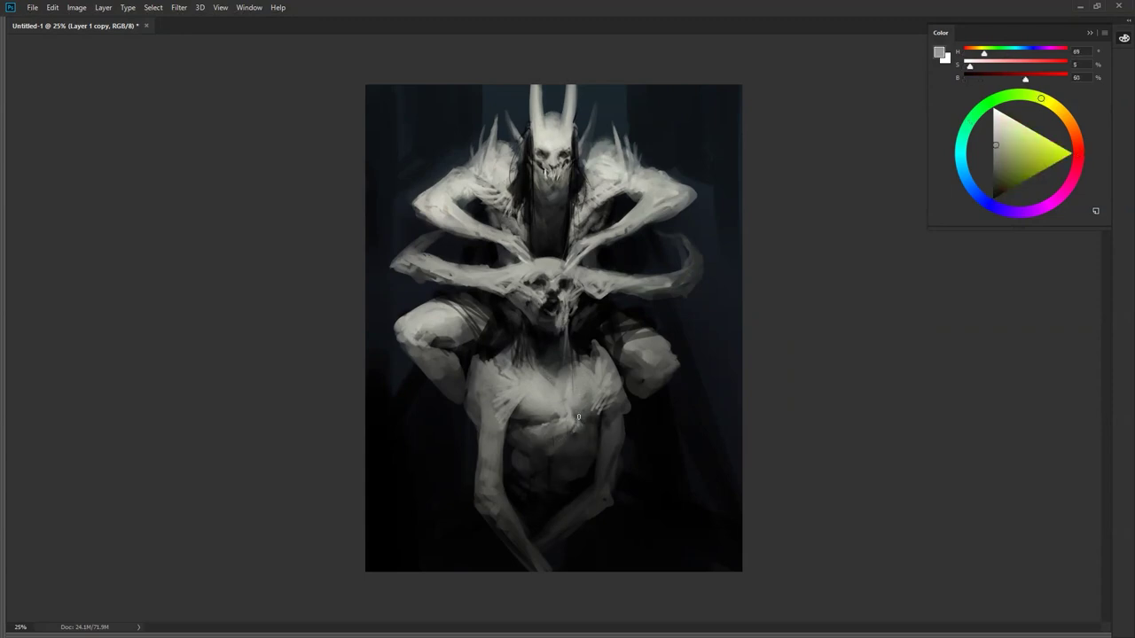
{"action": "key", "text": "d"}
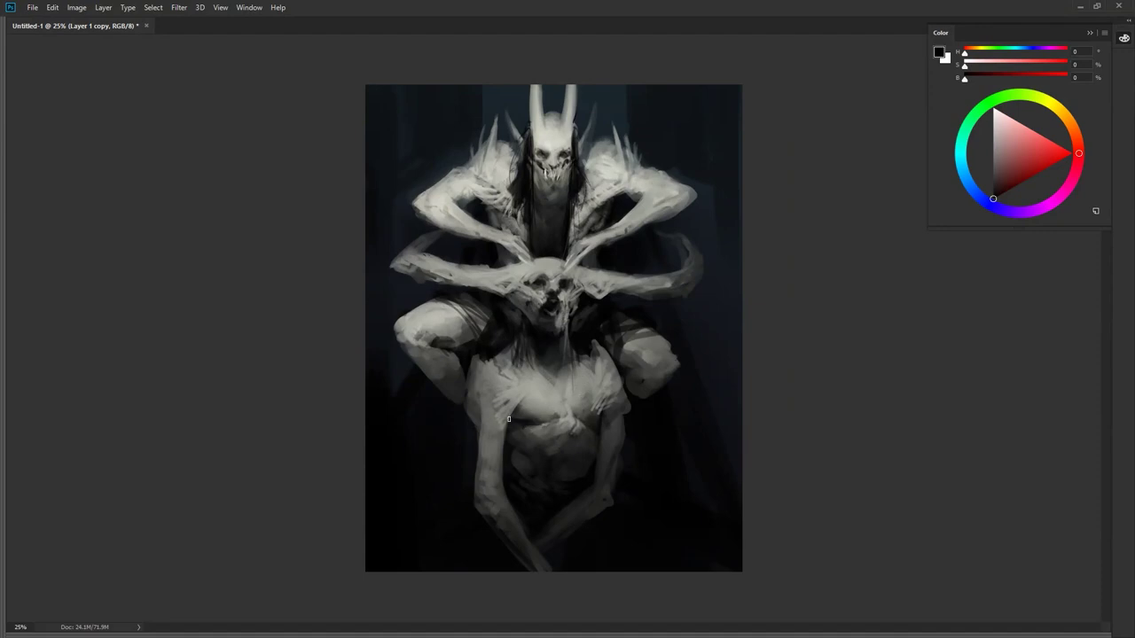
Step: Check the whole painting at small size and flip the canvas horizontally
{"action": "key", "text": "z"}
{"action": "left_click", "coordinate": [530, 446], "text": "alt"}
{"action": "left_click", "coordinate": [547, 442], "text": "alt"}
{"action": "key", "text": "ctrl+shift+h"}
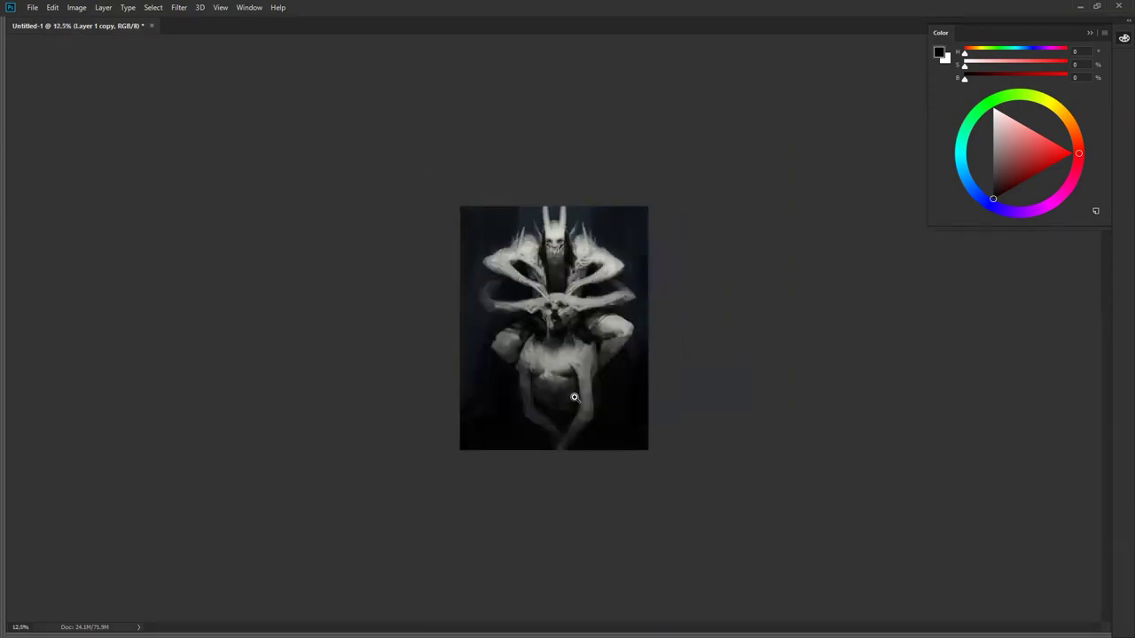
{"action": "left_click", "coordinate": [595, 351]}
{"action": "left_click", "coordinate": [592, 341]}
Step: Repaint the edge and surface of the creature's shoulder with the Brush, using sampled light grey, dark blue and mid grey
{"action": "key", "text": "b"}
{"action": "left_click", "coordinate": [517, 167], "text": "alt"}
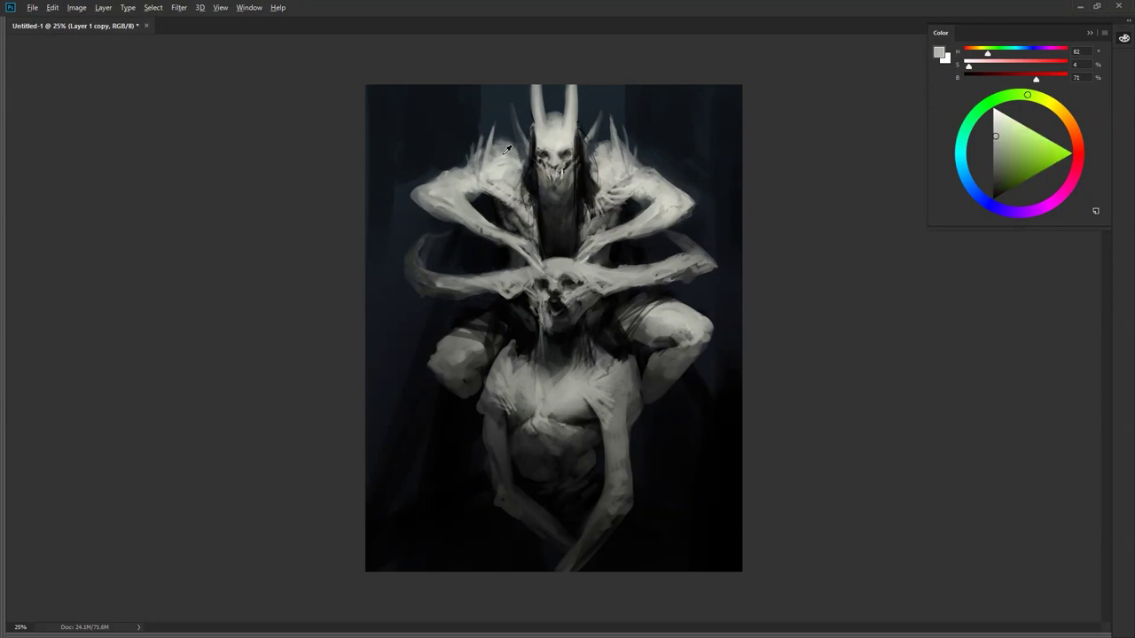
{"action": "left_click", "coordinate": [501, 138], "text": "alt"}
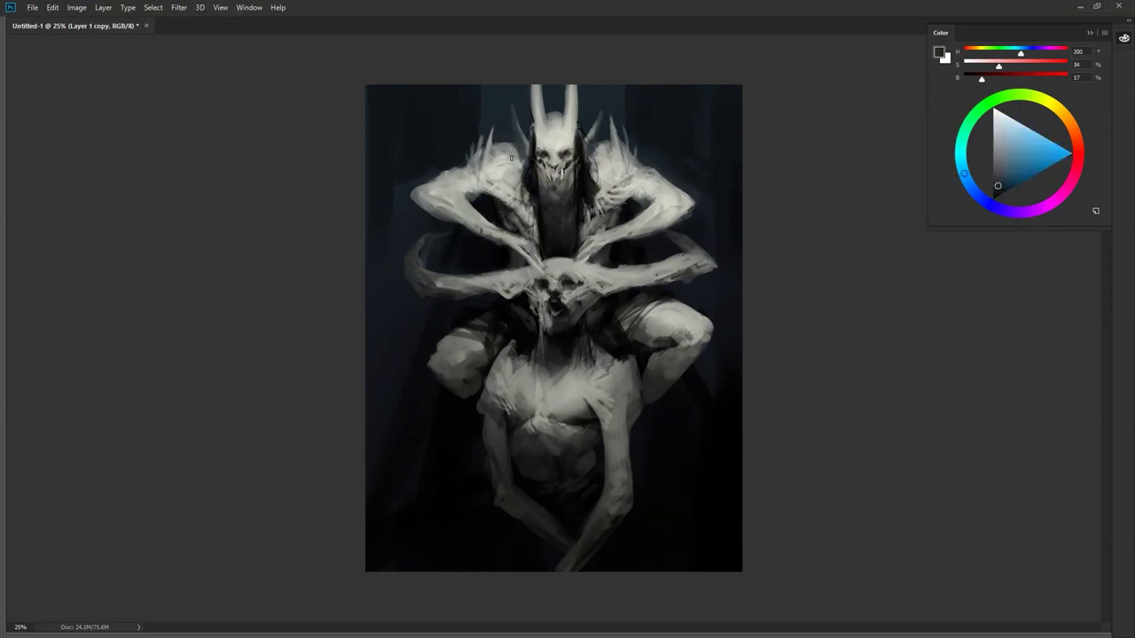
{"action": "left_click", "coordinate": [506, 148], "text": "alt"}
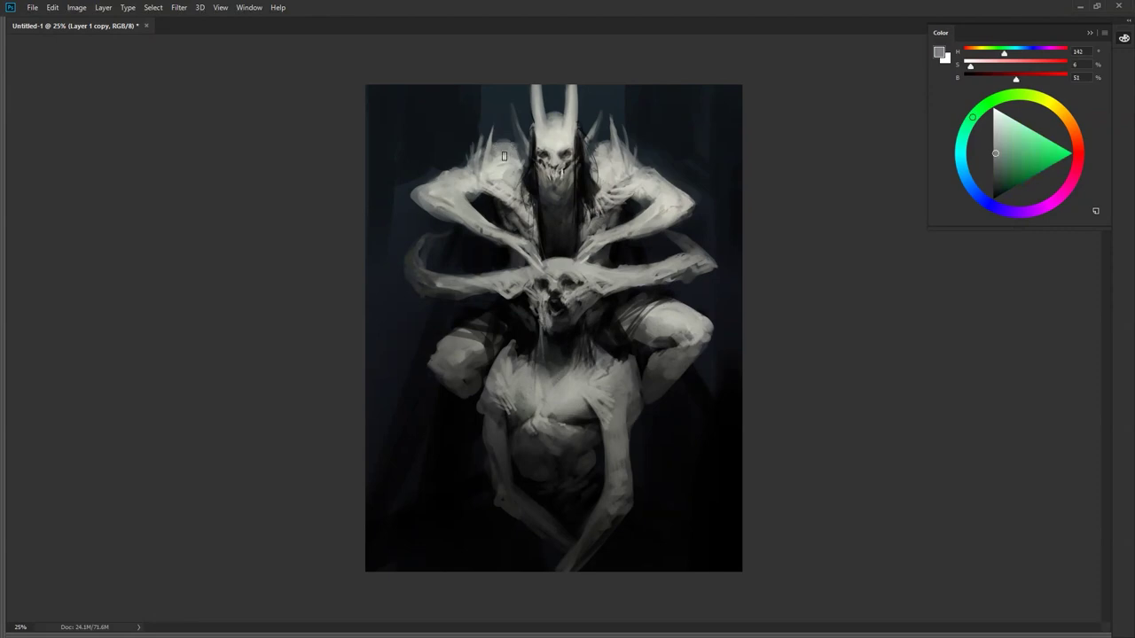
{"action": "left_click", "coordinate": [510, 152], "text": "alt"}
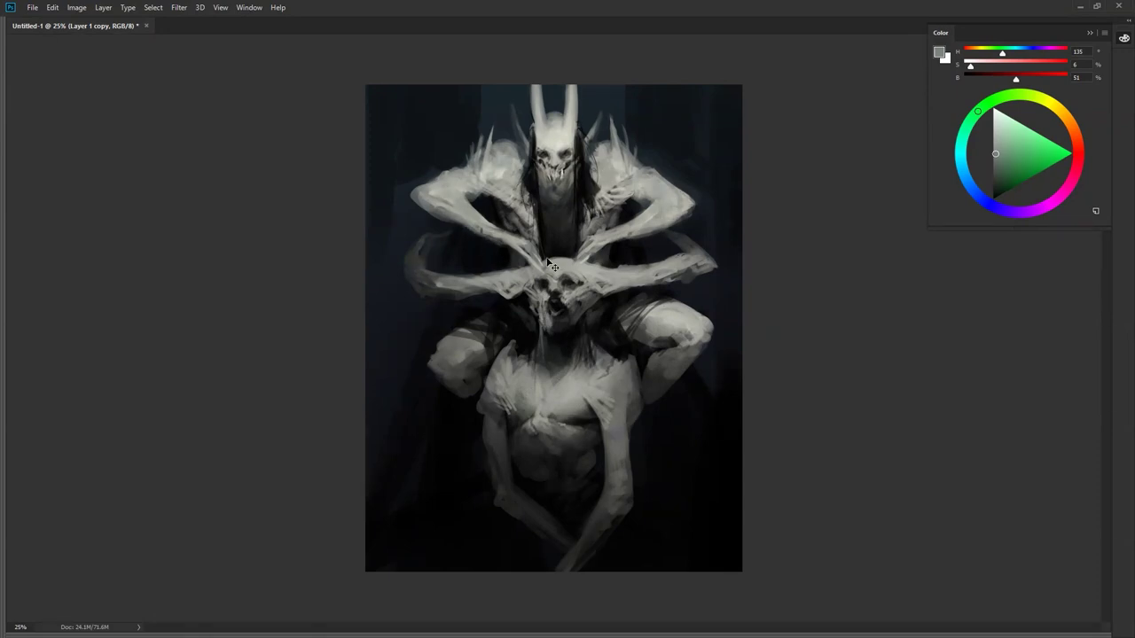
Step: Refine the lower edges of the creature's upper arms with a sampled dark grey, and sample a light grey from the forearm
{"action": "left_click", "coordinate": [437, 215], "text": "alt"}
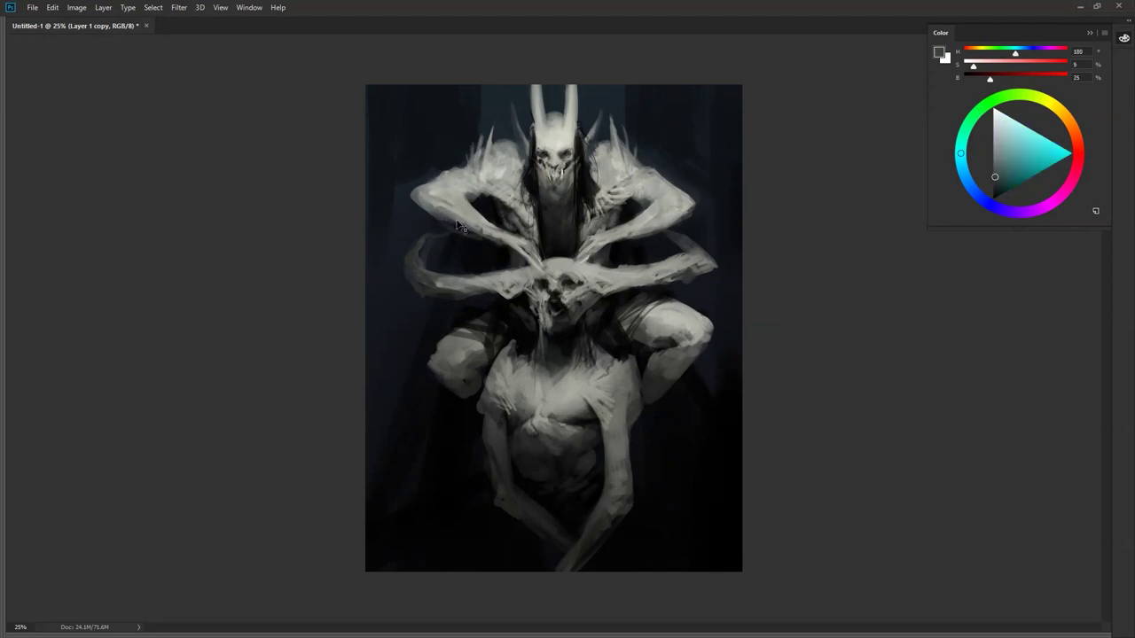
{"action": "left_click_drag", "start_coordinate": [665, 225], "coordinate": [688, 212]}
{"action": "left_click", "coordinate": [463, 193], "text": "alt"}
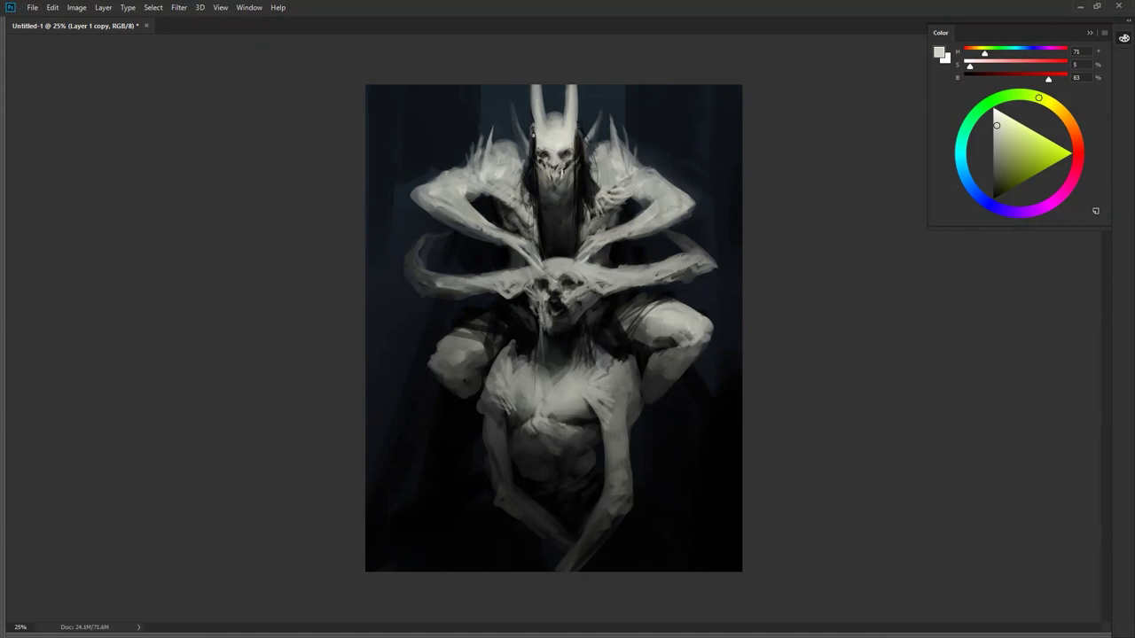
Step: Add fine black hair strands around the creature's skull and horns, and shade the bases of the horns with sampled greys
{"action": "scroll", "coordinate": [547, 118], "scroll_direction": "up", "scroll_amount": 1}
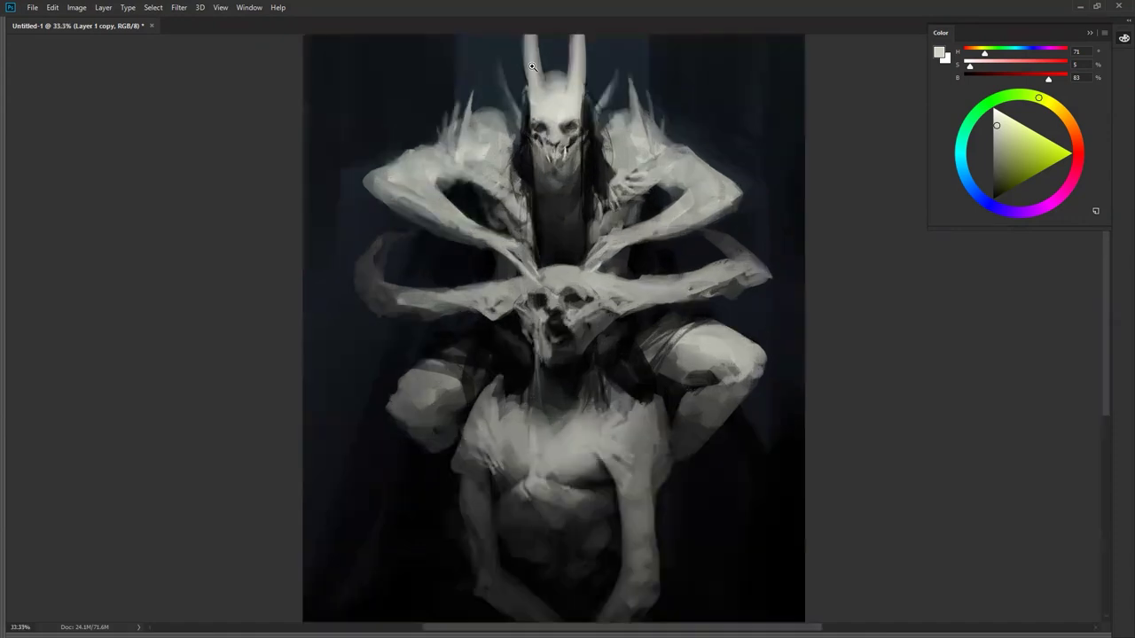
{"action": "left_click_drag", "start_coordinate": [524, 62], "coordinate": [535, 132]}
{"action": "key", "text": "d"}
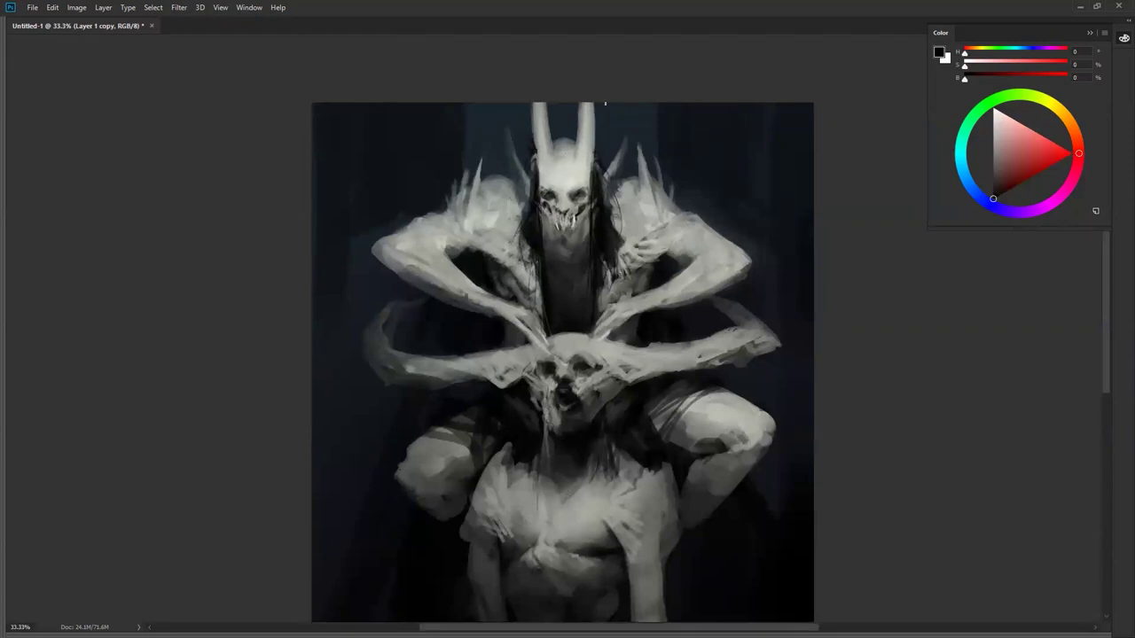
{"action": "left_click", "coordinate": [592, 140], "text": "alt"}
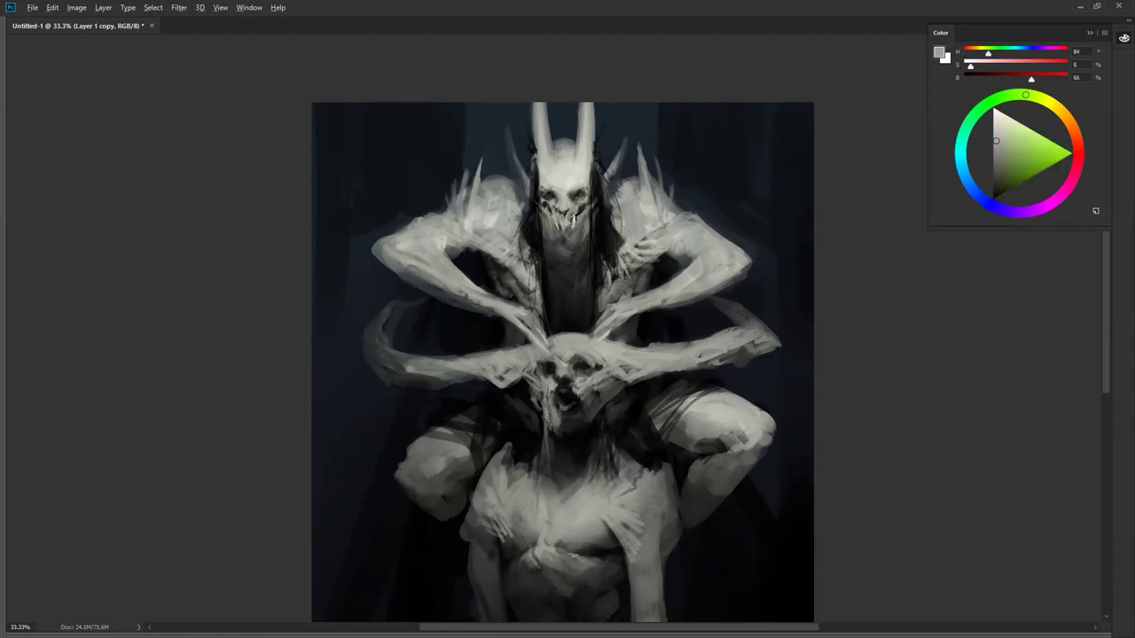
{"action": "left_click", "coordinate": [543, 144], "text": "alt"}
{"action": "left_click_drag", "start_coordinate": [537, 148], "coordinate": [537, 151]}
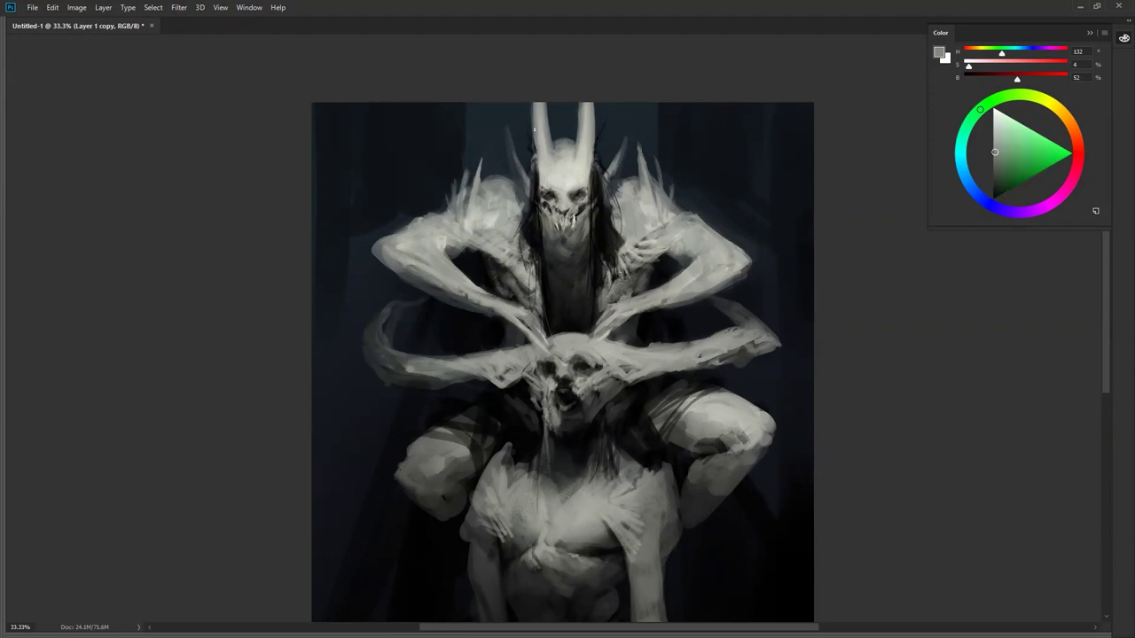
Step: Compare the figures at reduced size and flip the canvas back to its previous orientation
{"action": "key", "text": "z"}
{"action": "left_click", "coordinate": [550, 232], "text": "alt"}
{"action": "left_click", "coordinate": [550, 232], "text": "alt"}
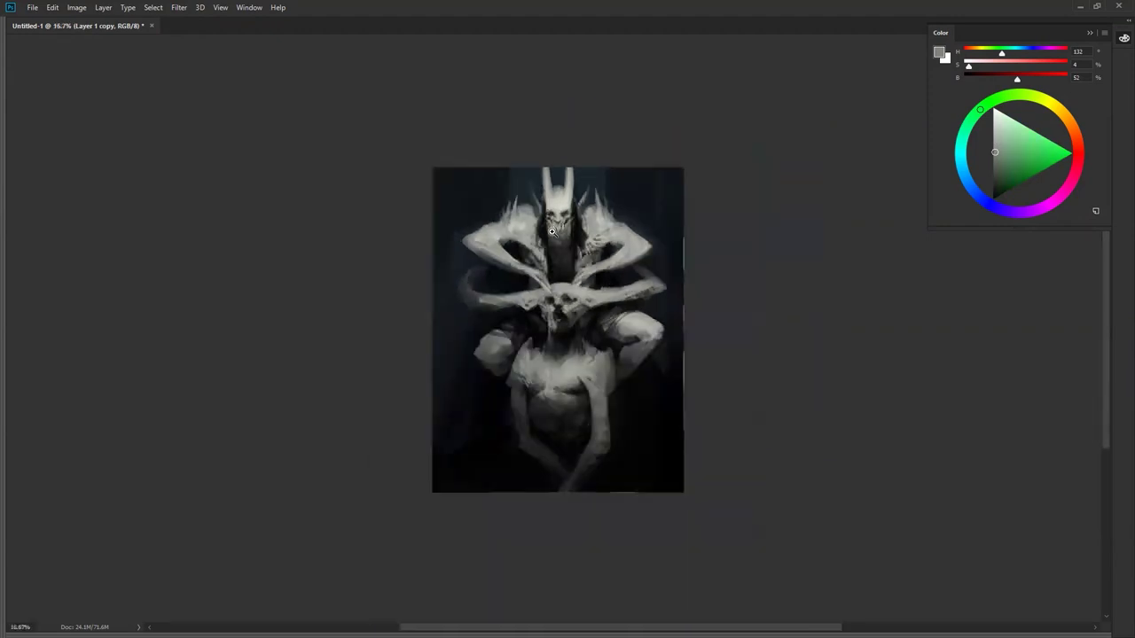
{"action": "left_click", "coordinate": [550, 234]}
{"action": "key", "text": "ctrl+shift+h"}
{"action": "key", "text": "ctrl+plus"}
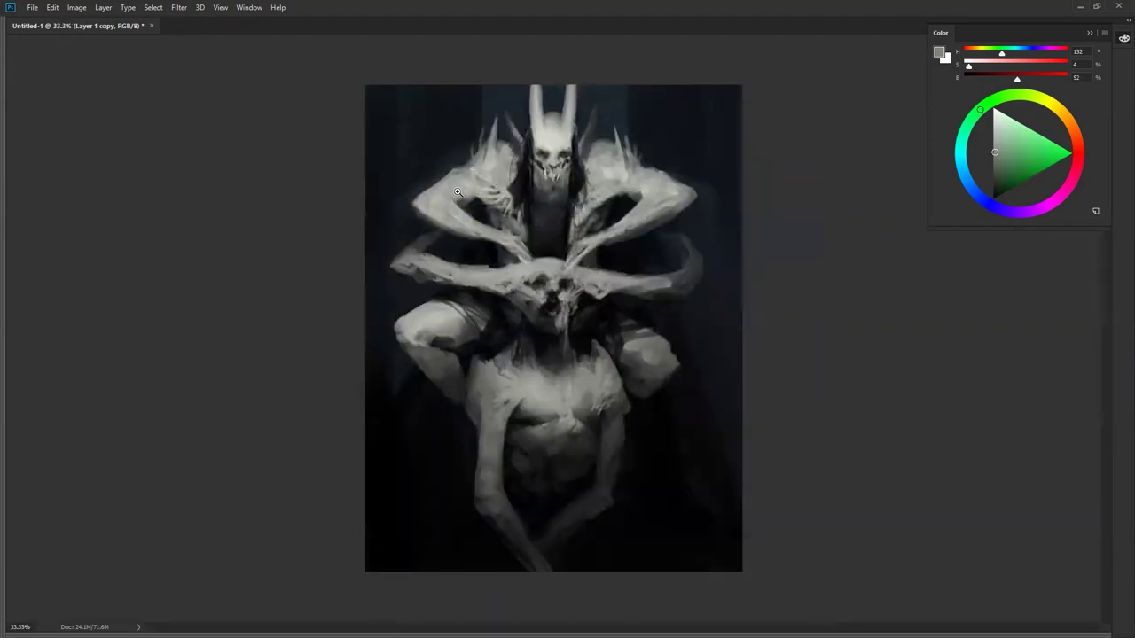
Step: Repaint the creature's shoulder with sampled light grey, define the spikes behind it with sampled blue-grey, and check the painting at small size
{"action": "left_click", "coordinate": [478, 137], "text": "alt"}
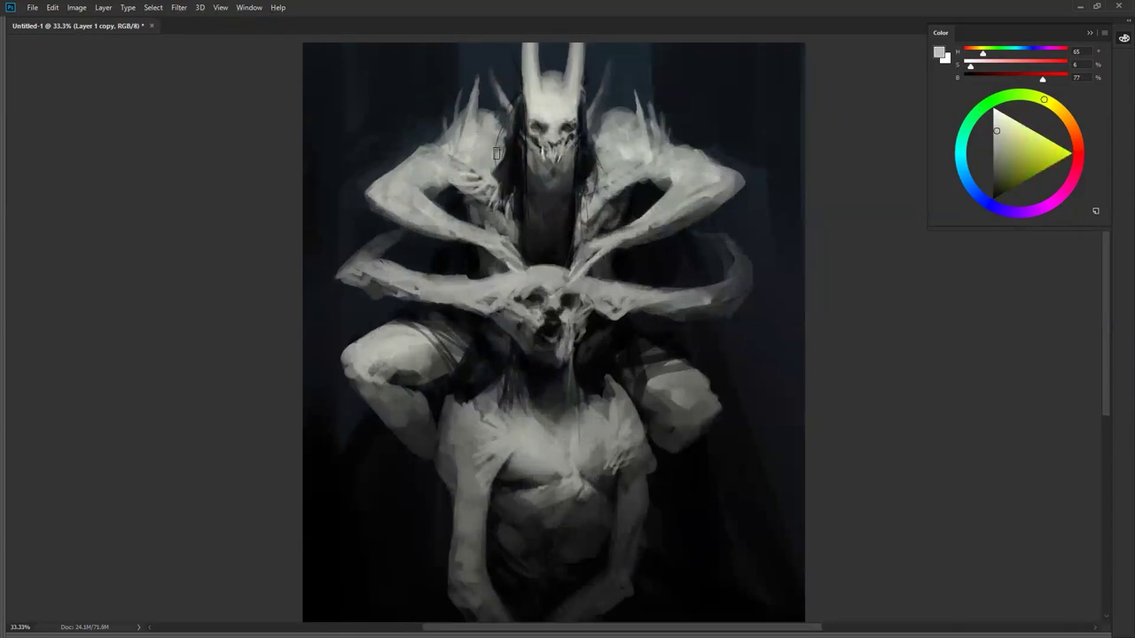
{"action": "left_click", "coordinate": [594, 124], "text": "alt"}
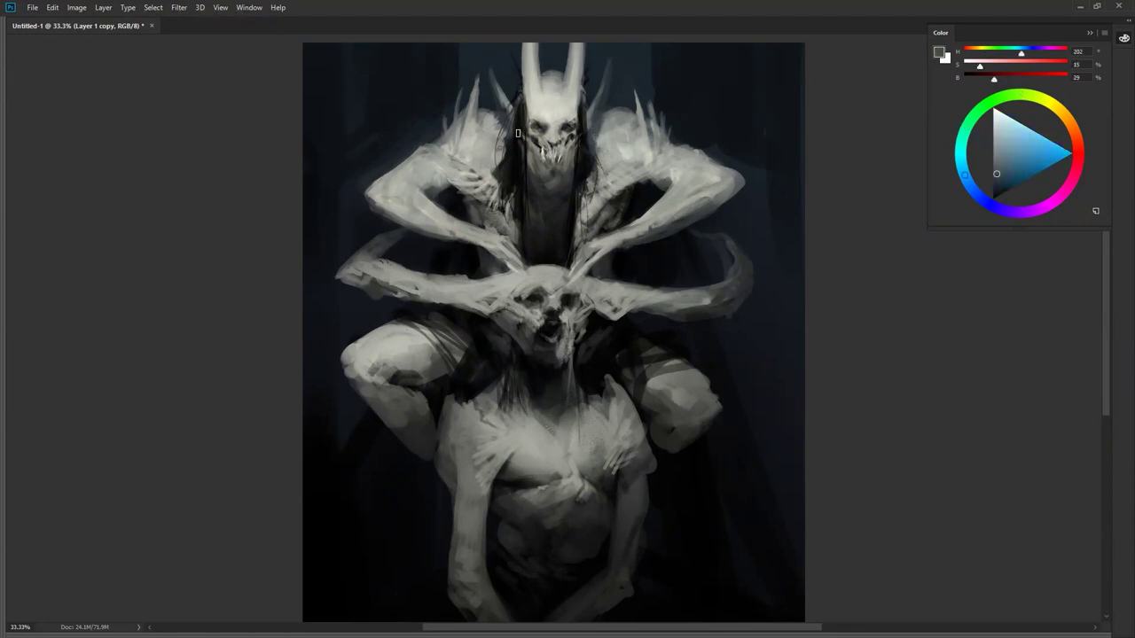
{"action": "left_click_drag", "start_coordinate": [612, 141], "coordinate": [594, 230]}
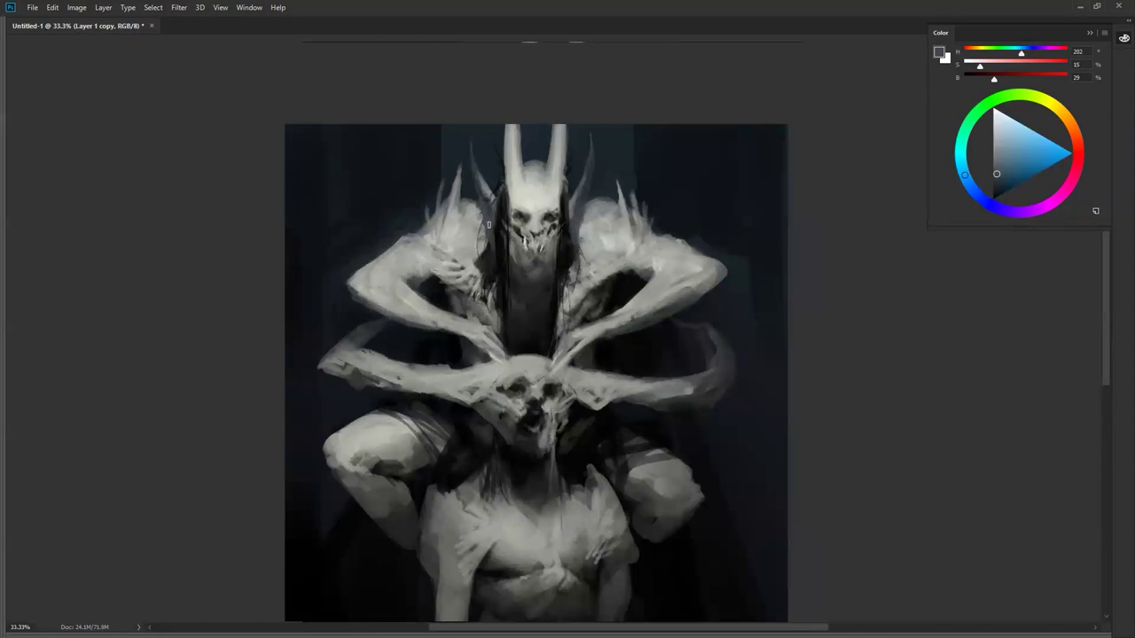
{"action": "left_click_drag", "start_coordinate": [565, 249], "coordinate": [564, 280]}
{"action": "left_click", "coordinate": [557, 345], "text": "alt"}
{"action": "left_click", "coordinate": [557, 345], "text": "alt"}
{"action": "left_click", "coordinate": [557, 344], "text": "alt"}
{"action": "left_click", "coordinate": [564, 338], "text": "ctrl"}
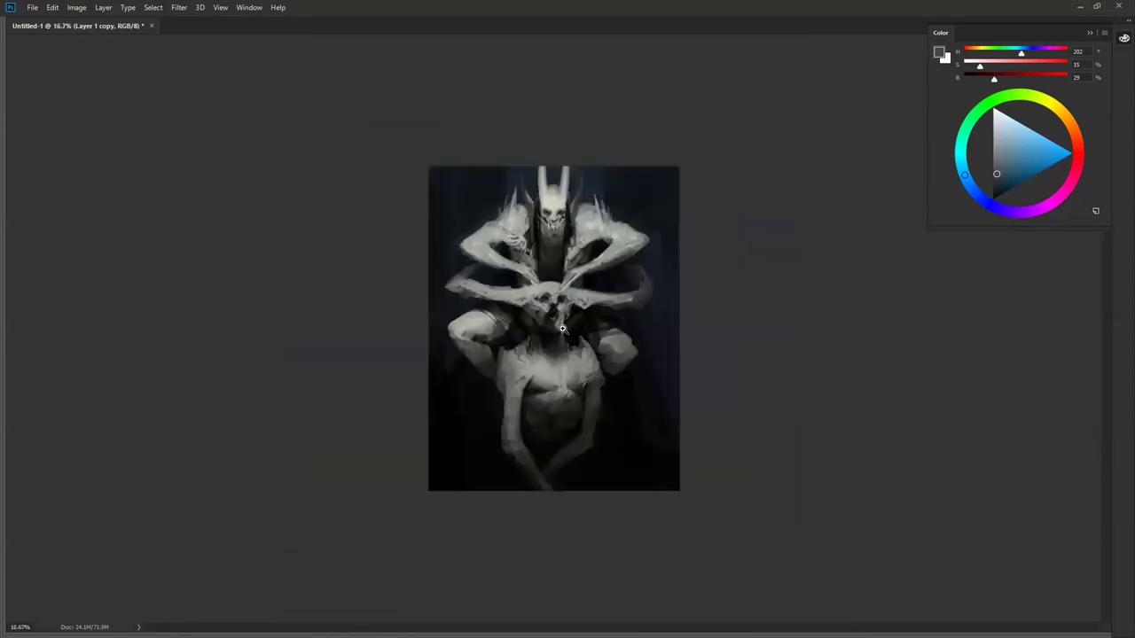
Step: Brighten the forehead of the creature's skull between the horns with sampled light greys
{"action": "left_click", "coordinate": [568, 311], "text": "ctrl"}
{"action": "left_click", "coordinate": [553, 245], "text": "ctrl"}
{"action": "left_click_drag", "start_coordinate": [560, 159], "coordinate": [551, 286]}
{"action": "left_click", "coordinate": [542, 226], "text": "alt"}
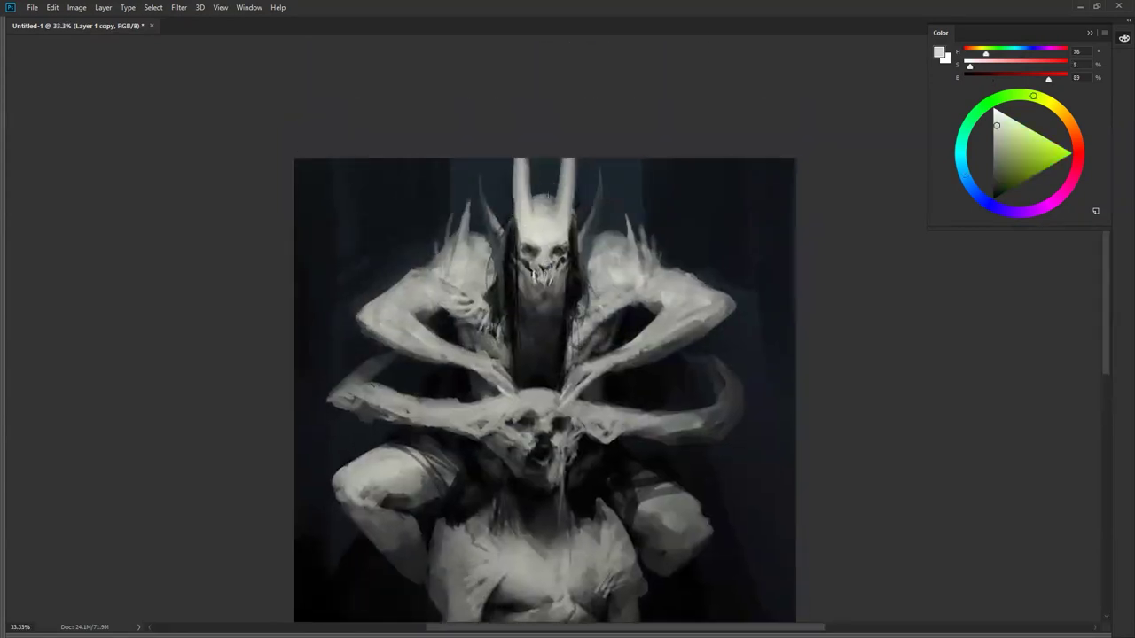
{"action": "left_click", "coordinate": [543, 218], "text": "alt"}
{"action": "left_click", "coordinate": [542, 235], "text": "alt"}
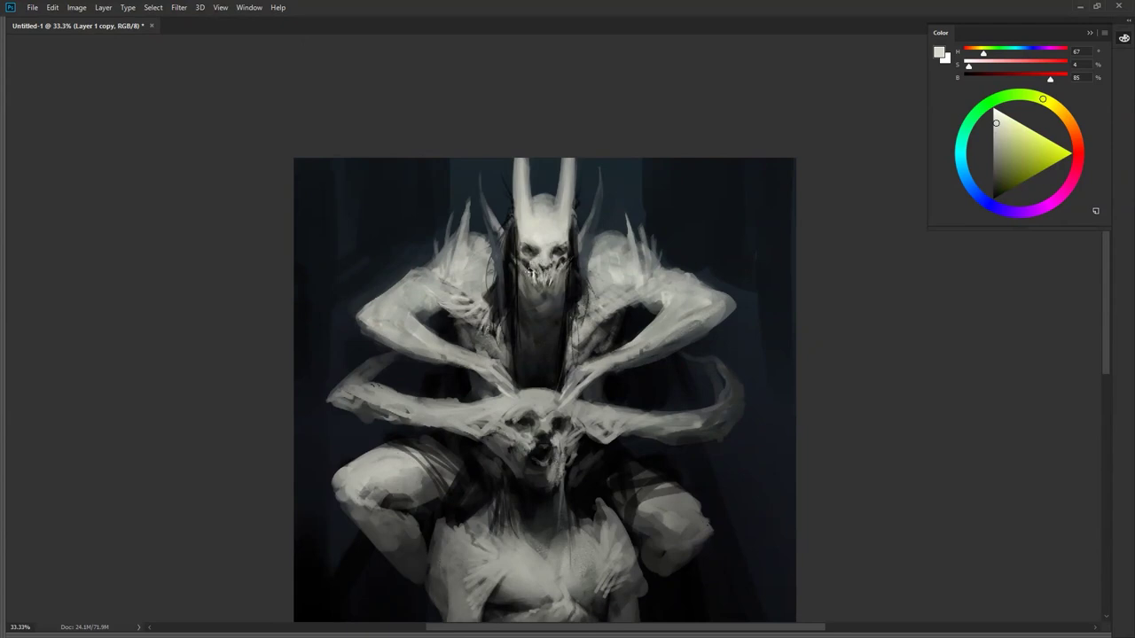
Step: Deepen the dark details of the creature's skull face with black, and check the painting at several zoom levels
{"action": "key", "text": "d"}
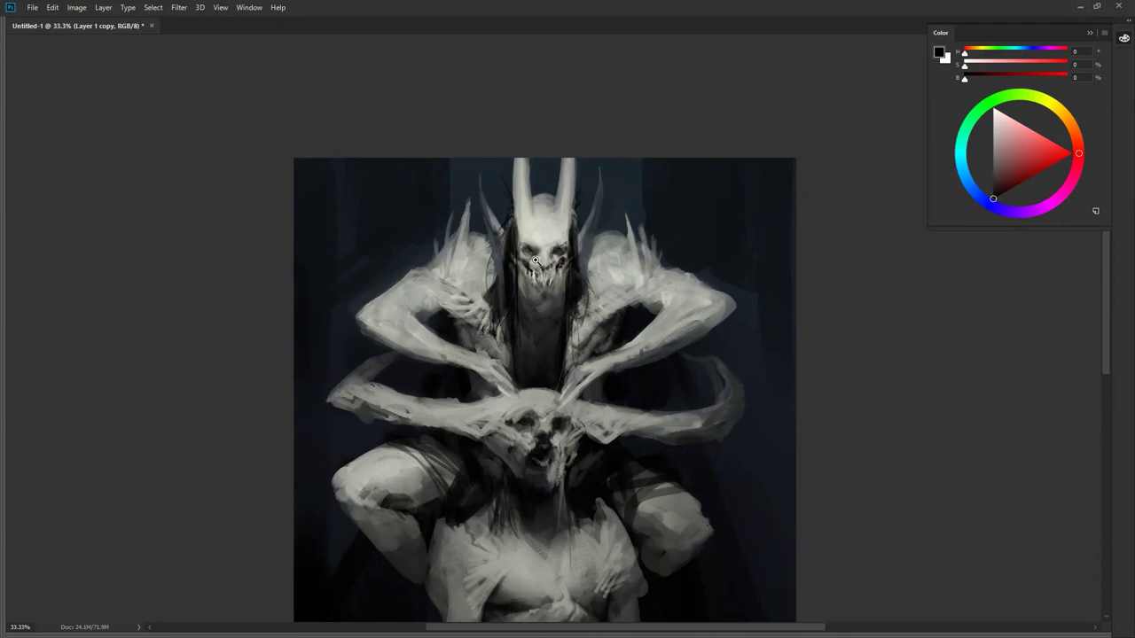
{"action": "scroll", "coordinate": [538, 259], "scroll_direction": "up", "scroll_amount": 2}
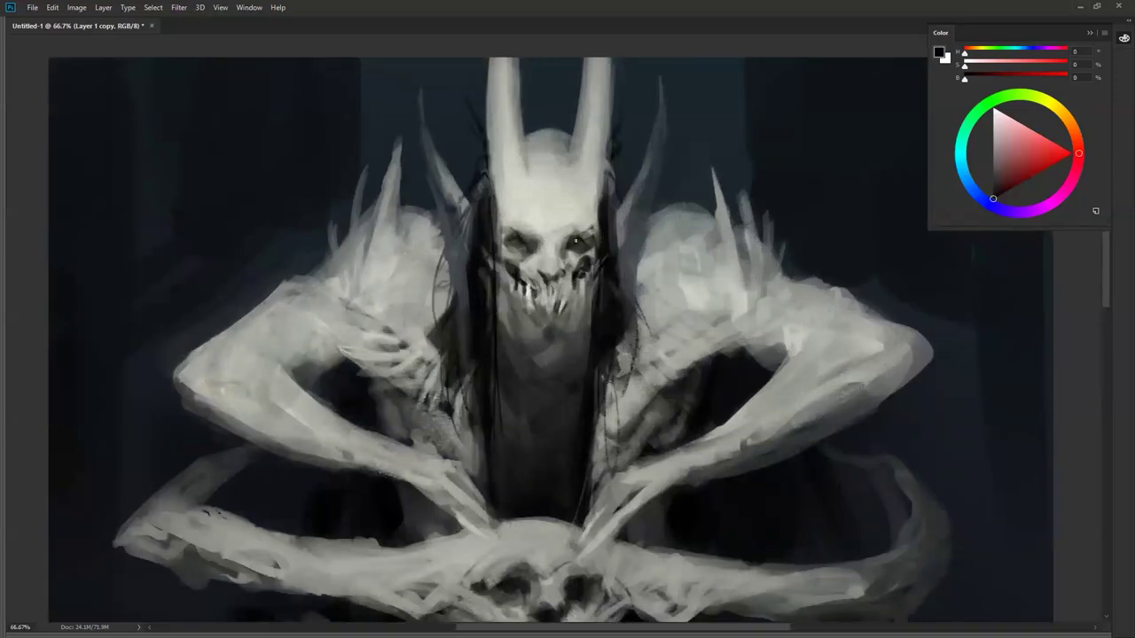
{"action": "scroll", "coordinate": [581, 266], "scroll_direction": "down", "scroll_amount": 2}
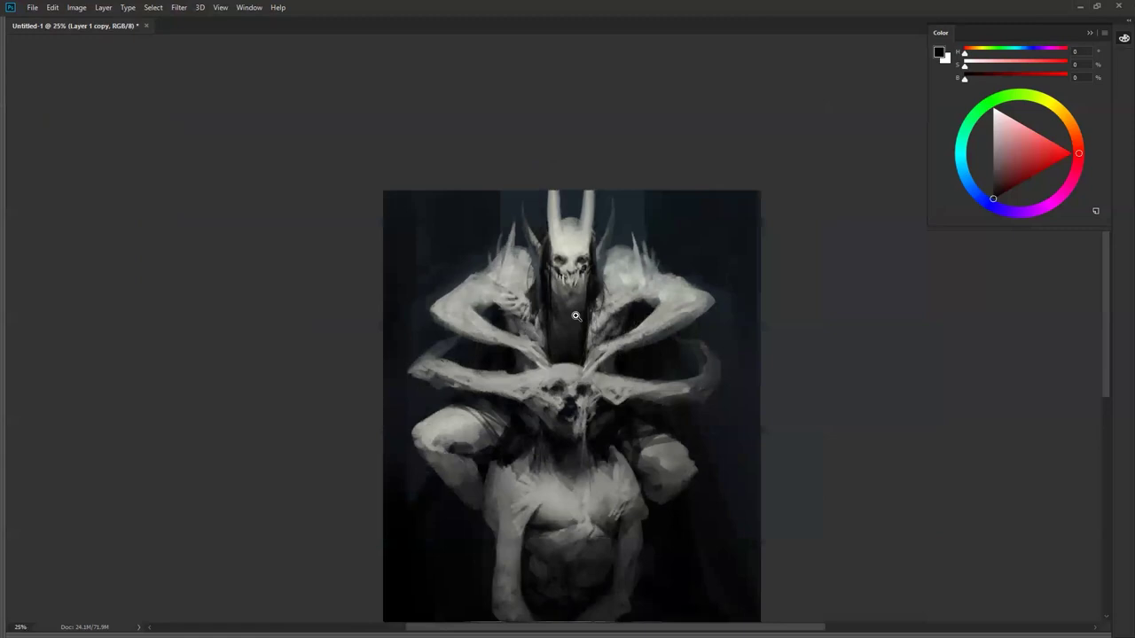
{"action": "scroll", "coordinate": [577, 285], "scroll_direction": "up", "scroll_amount": 1}
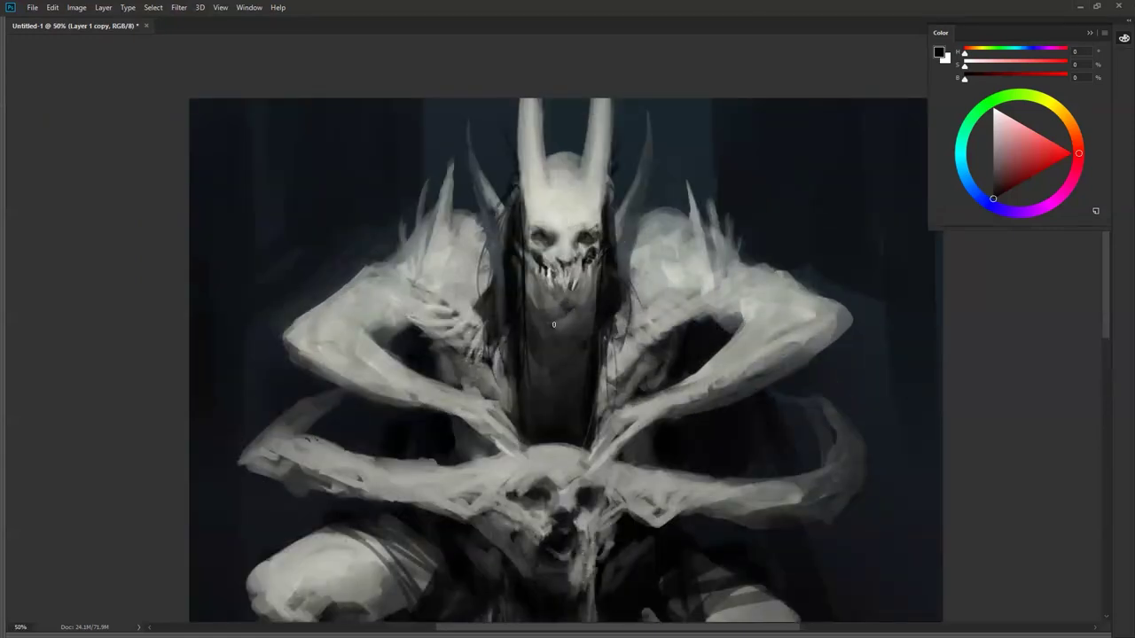
{"action": "scroll", "coordinate": [552, 355], "scroll_direction": "down", "scroll_amount": 3}
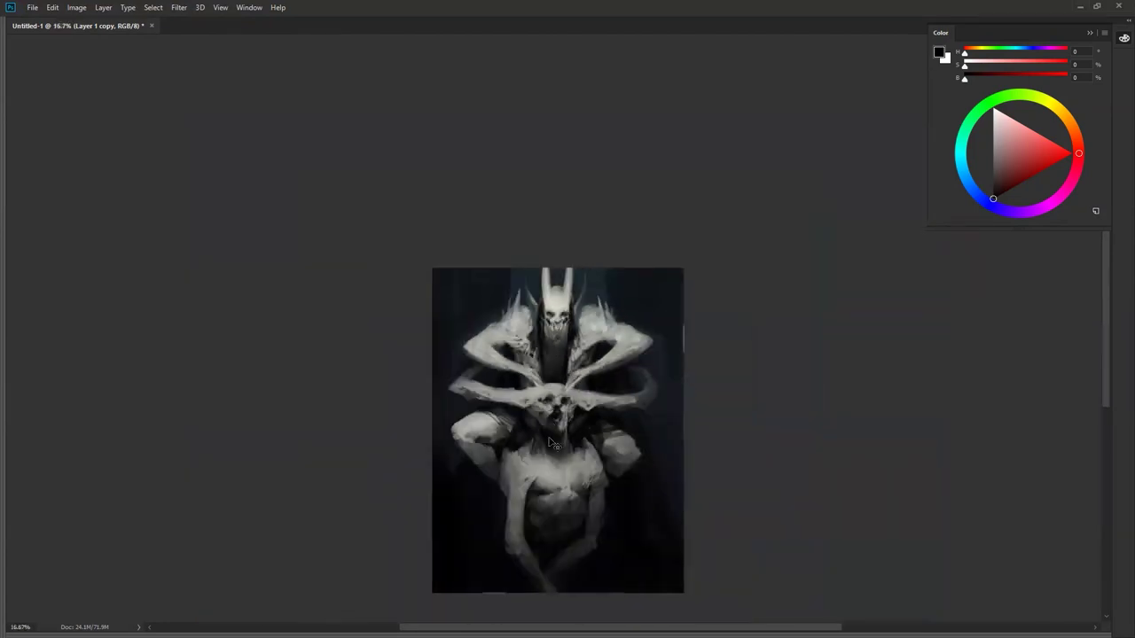
{"action": "left_click_drag", "start_coordinate": [565, 361], "coordinate": [565, 291]}
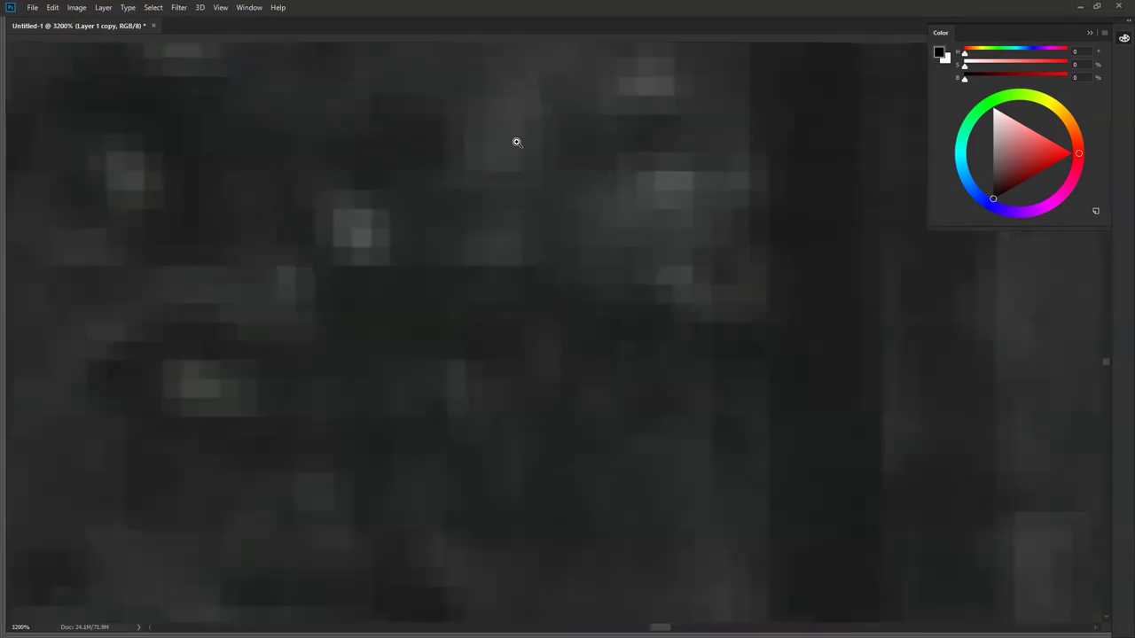
{"action": "key", "text": "ctrl+0"}
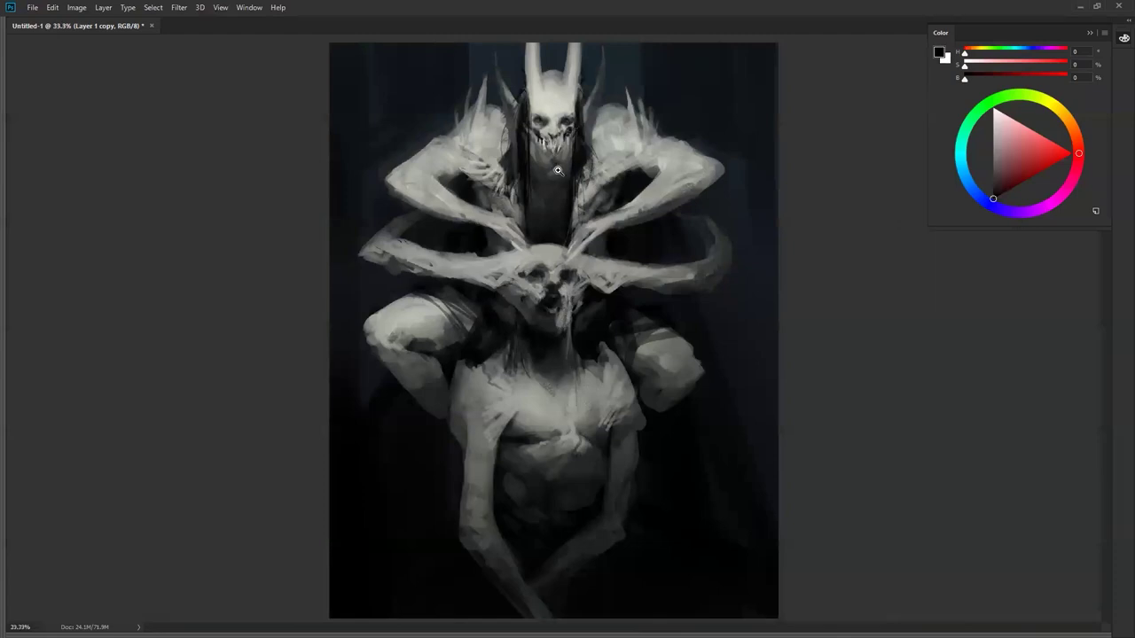
{"action": "left_click", "coordinate": [557, 169]}
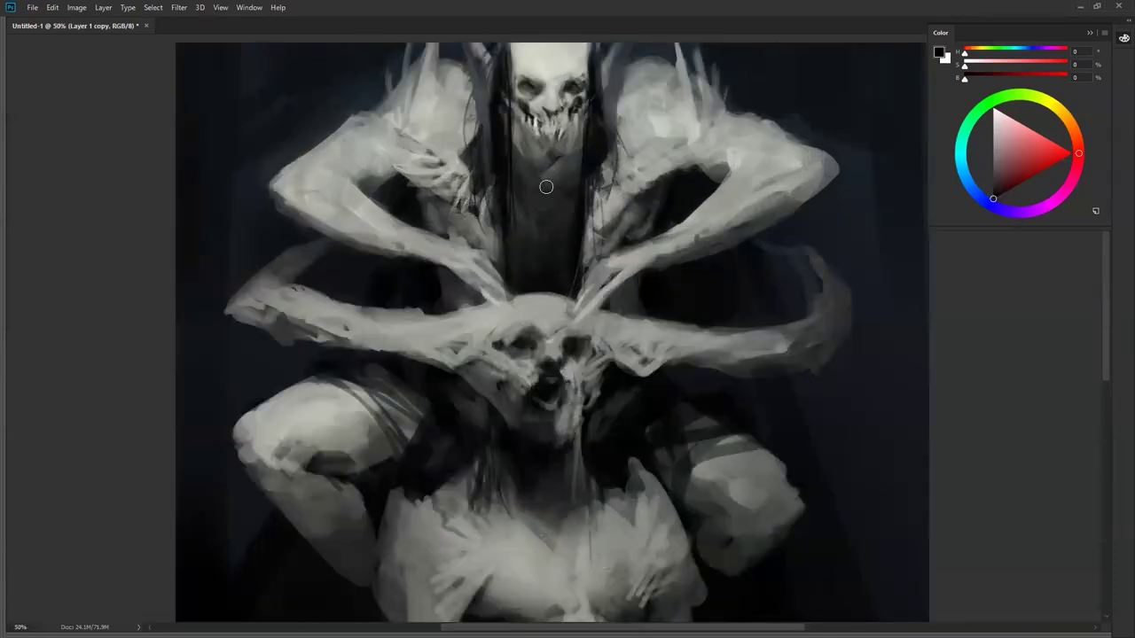
Step: Repaint the creature's shadowed neck below the jaw with sampled dark greys
{"action": "left_click", "coordinate": [545, 253], "text": "alt"}
{"action": "left_click", "coordinate": [544, 254], "text": "alt"}
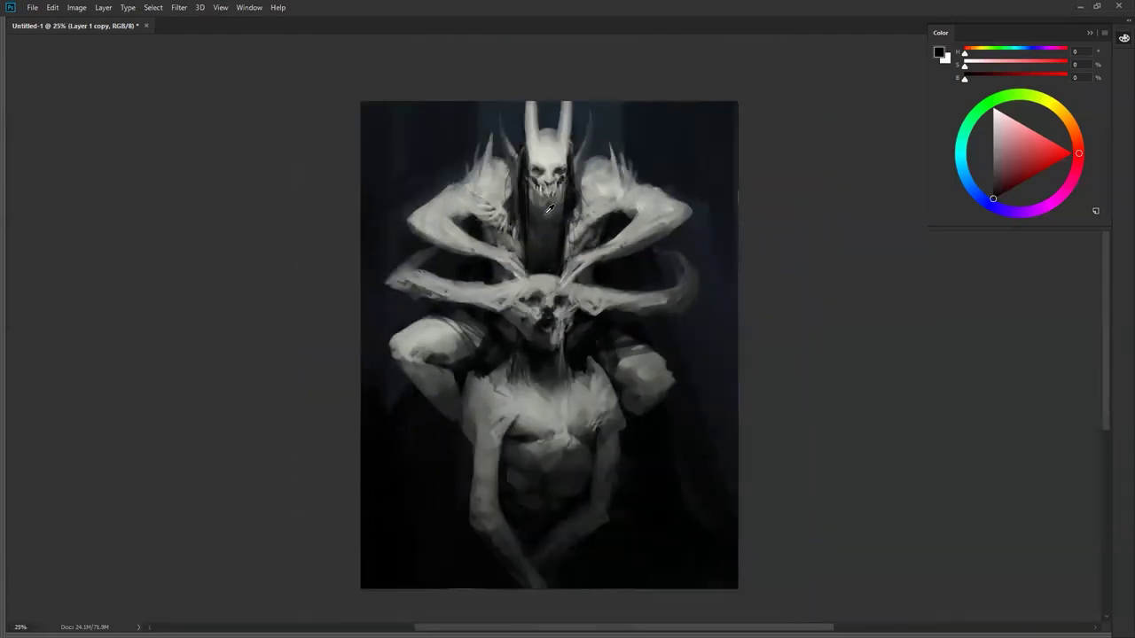
{"action": "left_click", "coordinate": [547, 211], "text": "alt"}
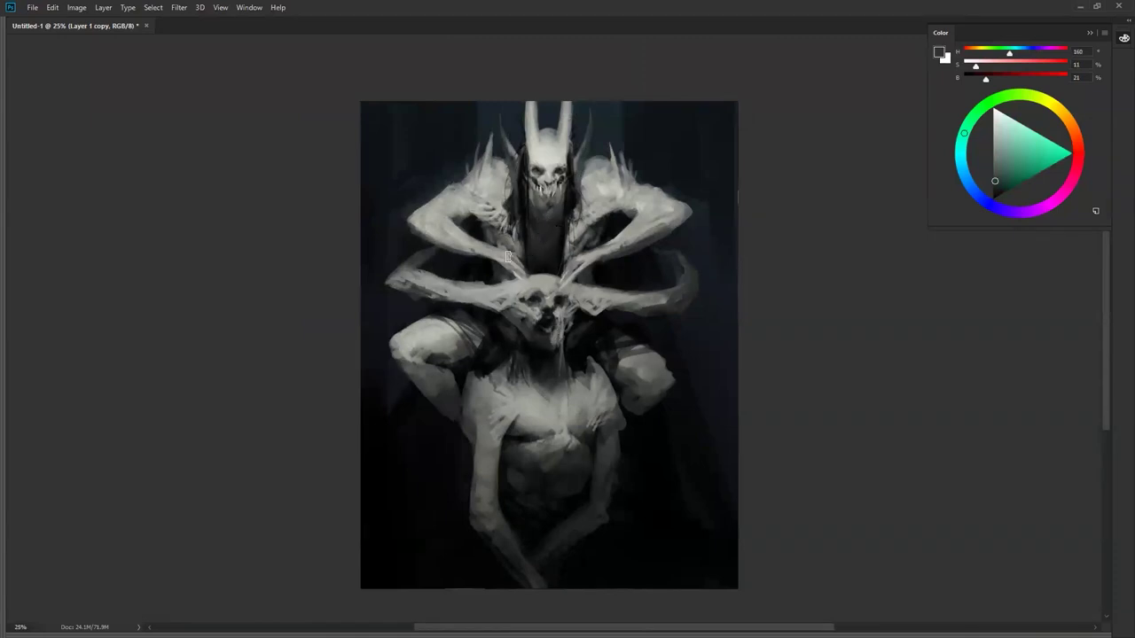
{"action": "left_click", "coordinate": [540, 231]}
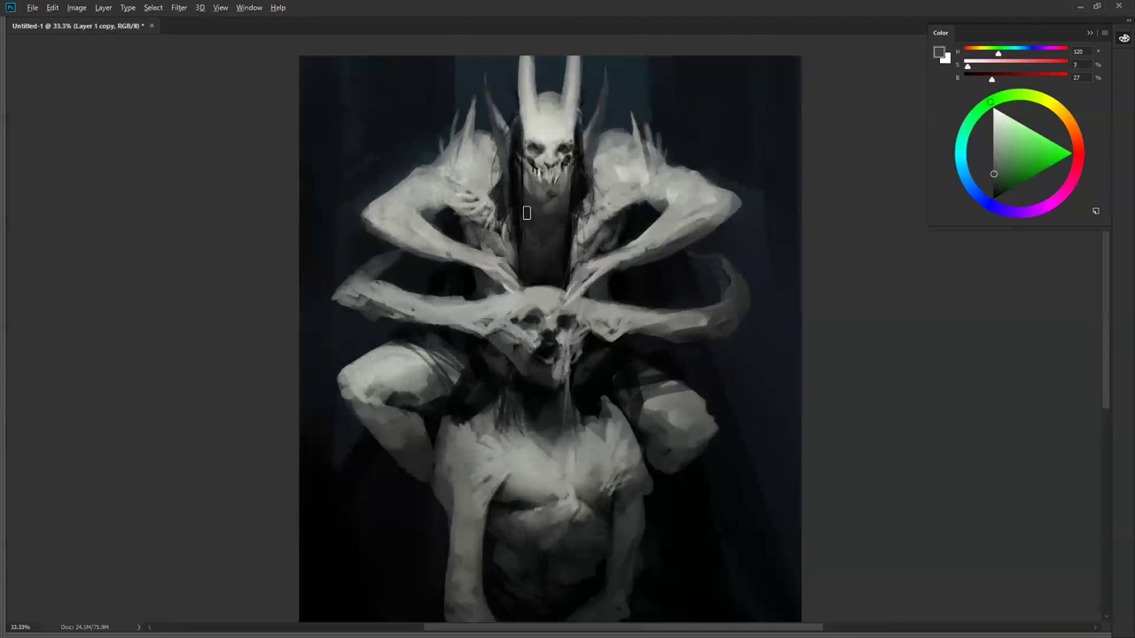
Step: Refine the hair and shadows beside the creature's shoulder with black and sampled dark grey, and check the painting at small size
{"action": "key", "text": "d"}
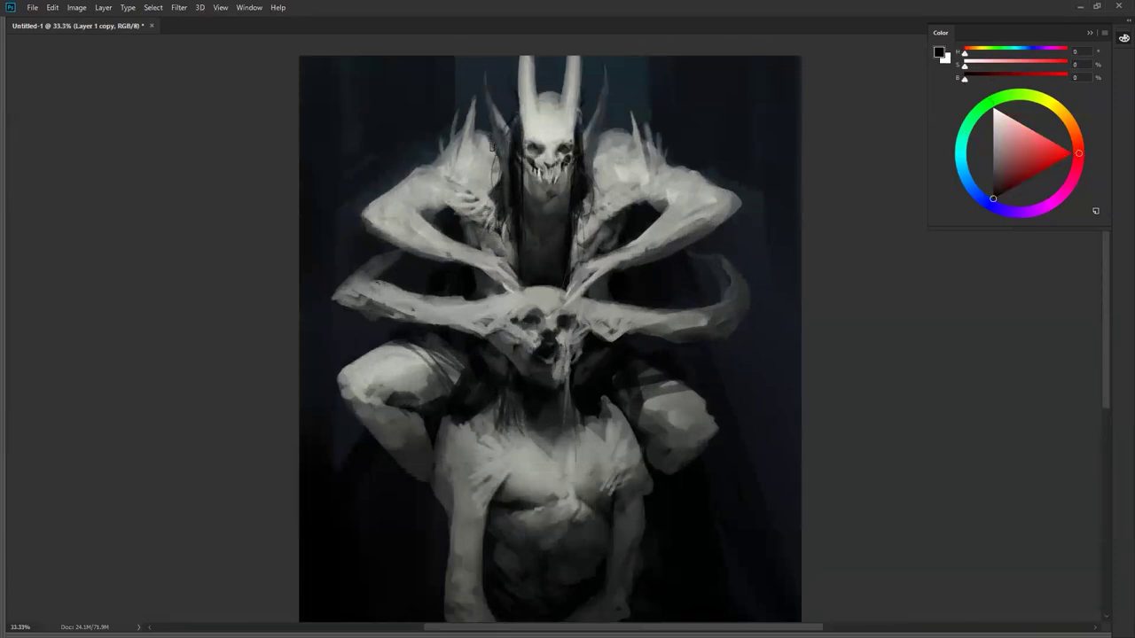
{"action": "left_click", "coordinate": [493, 143], "text": "alt"}
{"action": "left_click", "coordinate": [495, 145], "text": "alt"}
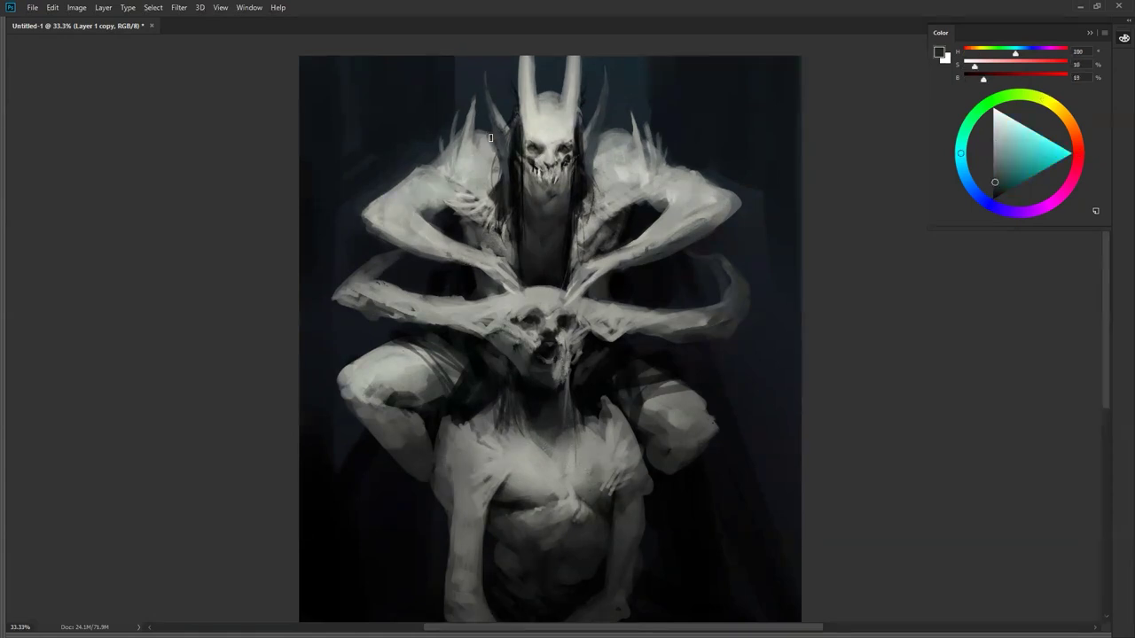
{"action": "key", "text": "d"}
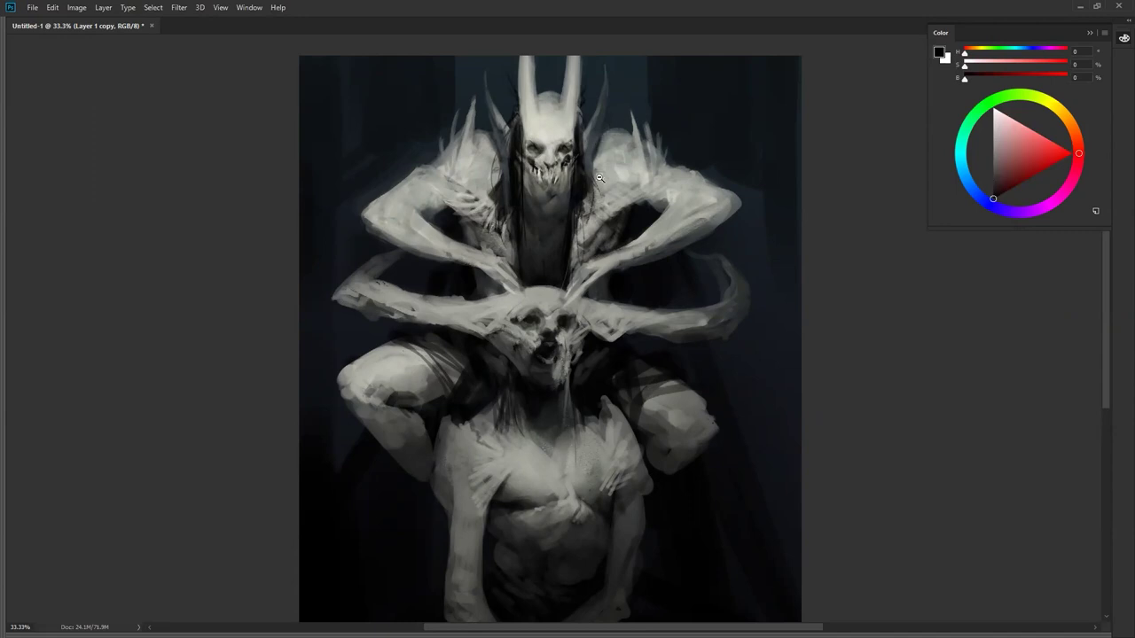
{"action": "scroll", "coordinate": [610, 175], "scroll_direction": "down", "scroll_amount": 2}
{"action": "scroll", "coordinate": [610, 174], "scroll_direction": "down", "scroll_amount": 1}
{"action": "scroll", "coordinate": [615, 263], "scroll_direction": "up", "scroll_amount": 1}
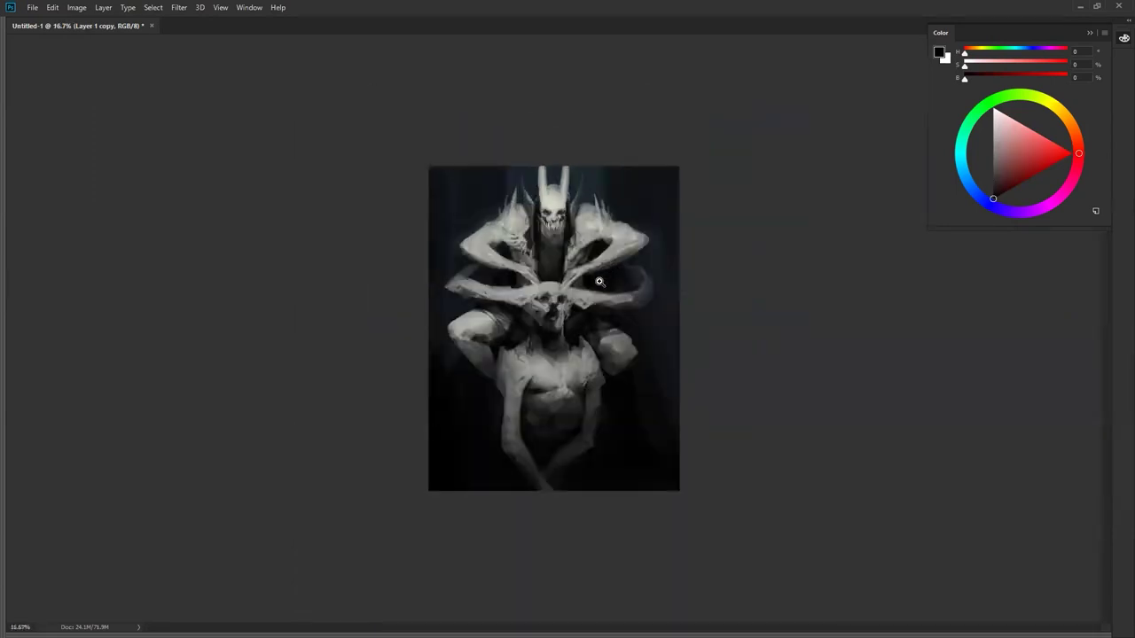
{"action": "scroll", "coordinate": [575, 324], "scroll_direction": "up", "scroll_amount": 1}
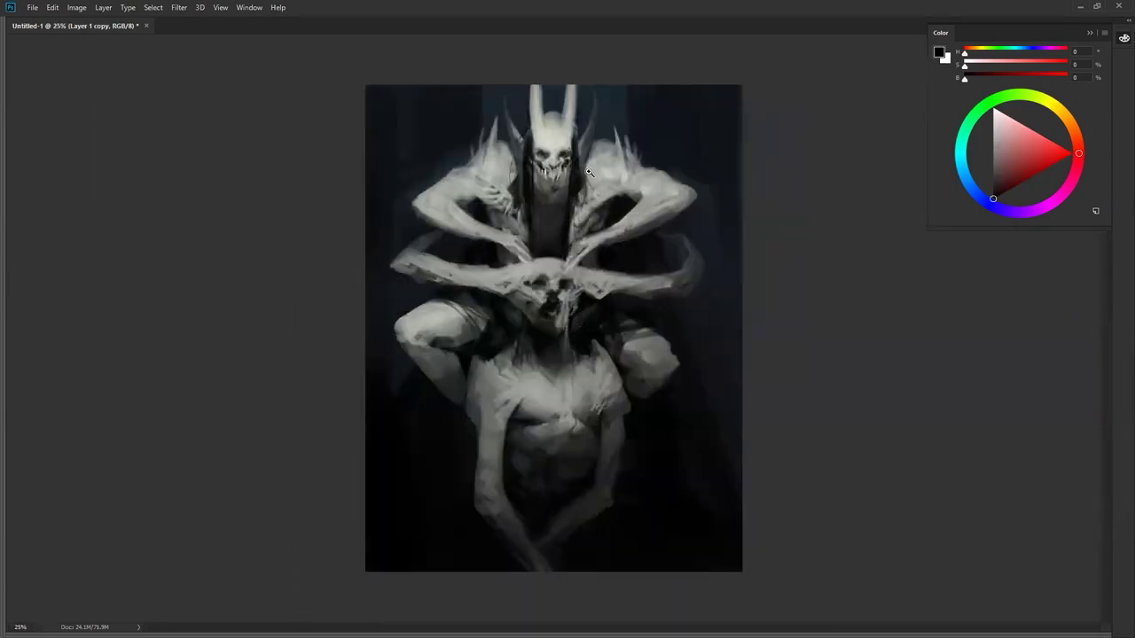
Step: Switch to the textured 600 px brush preset and repaint the lower figure's shoulder and upper arm with sampled greys
{"action": "right_click", "coordinate": [526, 320]}
{"action": "left_click", "coordinate": [594, 237]}
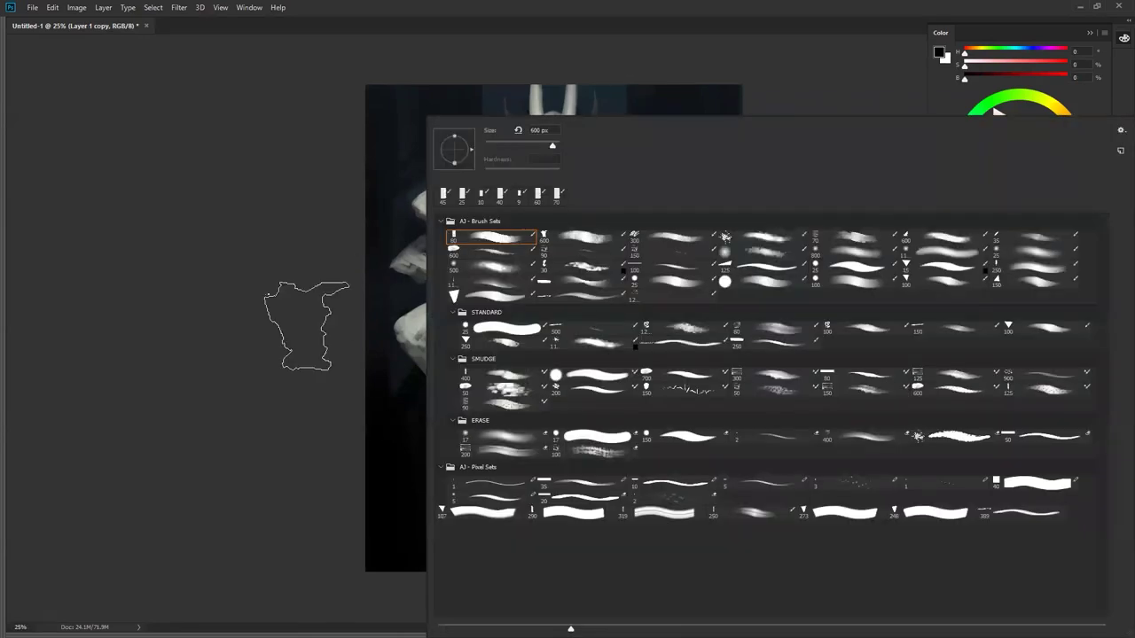
{"action": "left_click", "coordinate": [269, 357]}
{"action": "left_click", "coordinate": [479, 401], "text": "alt"}
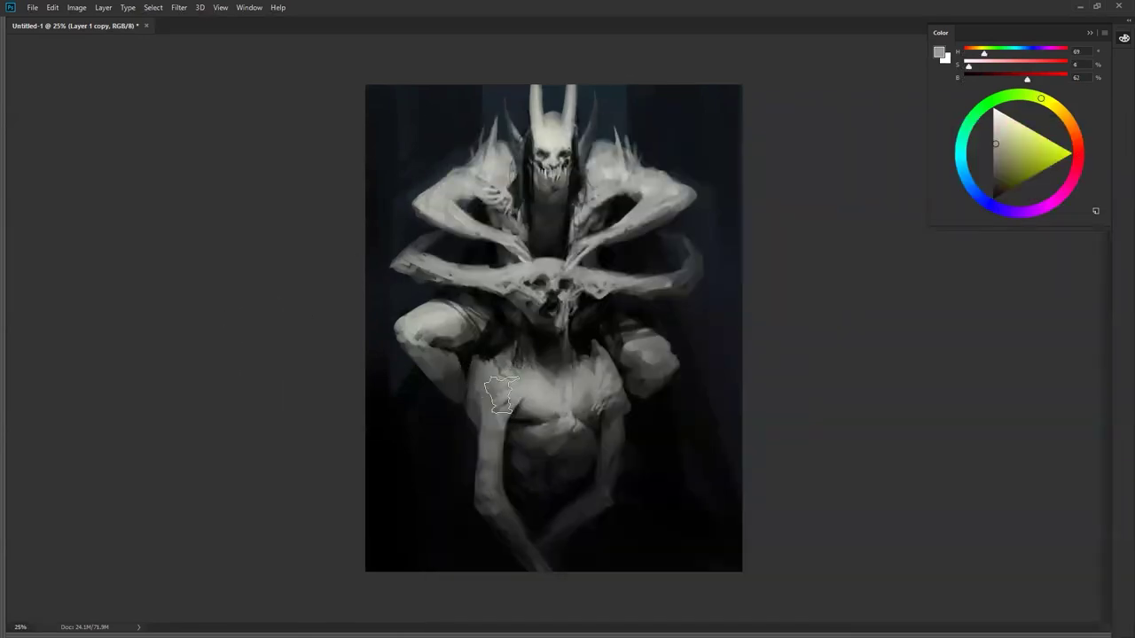
{"action": "left_click", "coordinate": [492, 410], "text": "alt"}
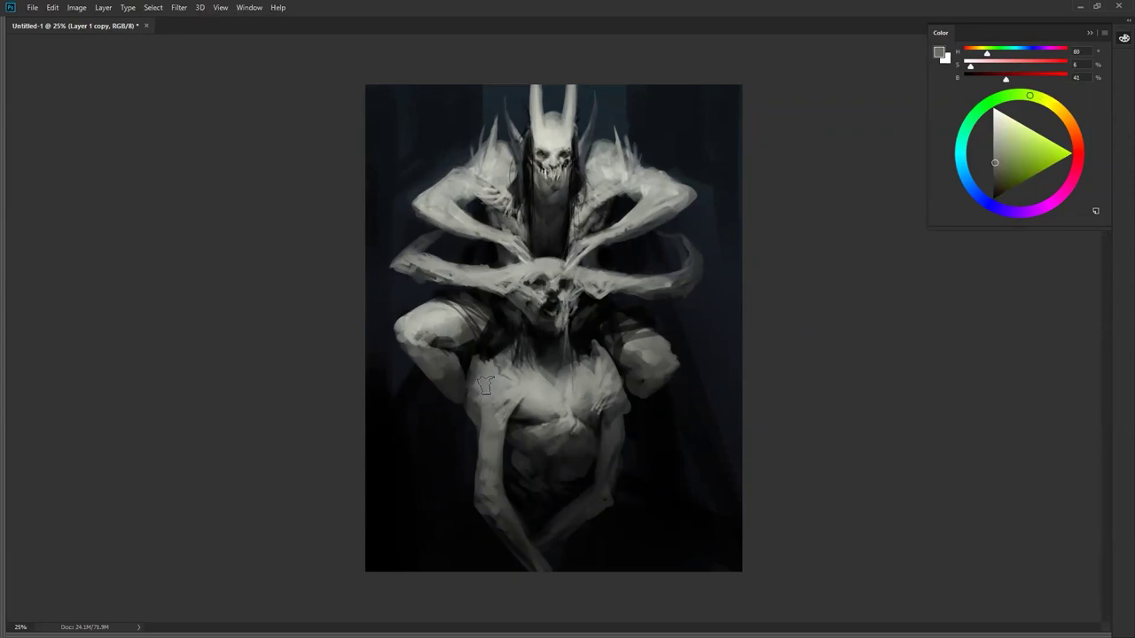
{"action": "left_click", "coordinate": [488, 409], "text": "alt"}
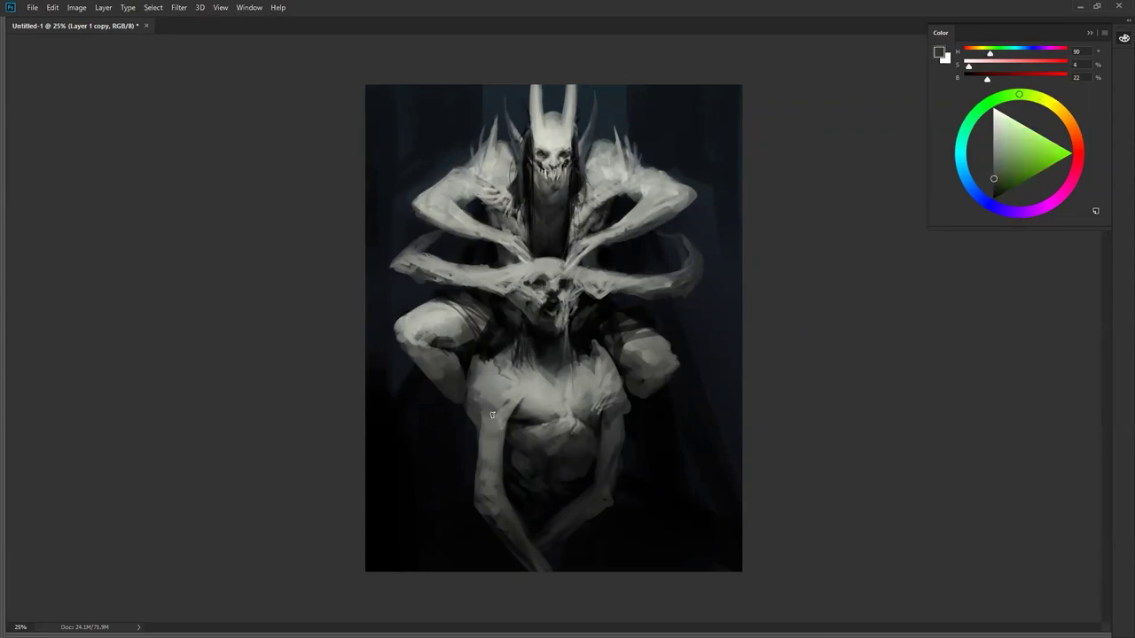
{"action": "left_click", "coordinate": [495, 427], "text": "alt"}
{"action": "left_click_drag", "start_coordinate": [477, 410], "coordinate": [480, 435]}
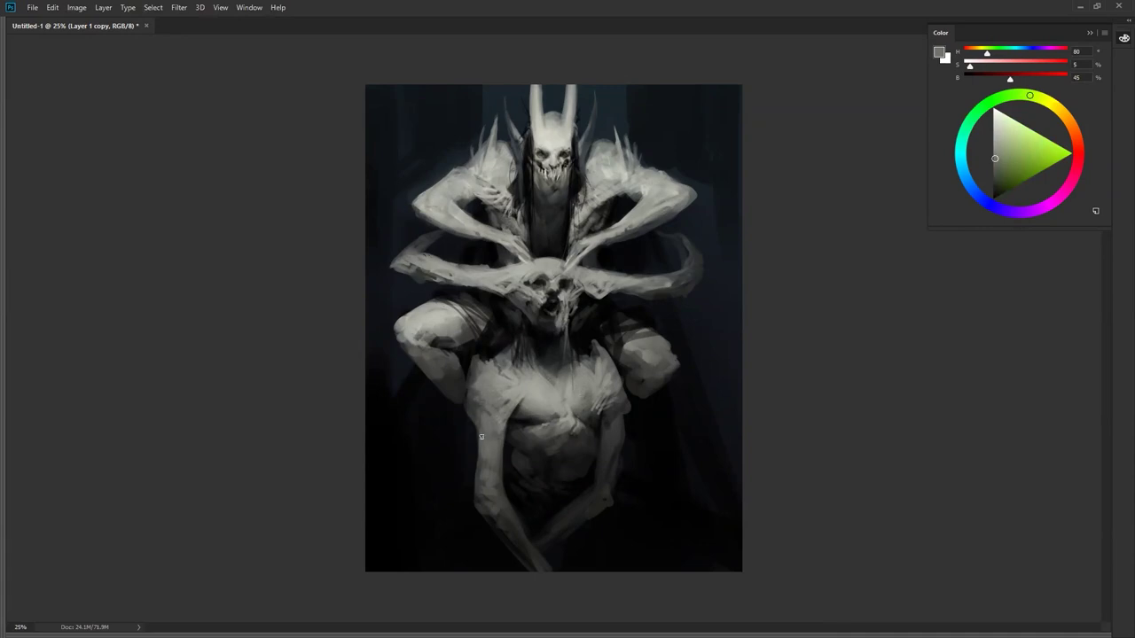
Step: Model the lower figure's ribs and abdomen with textured strokes of mid grey and sampled dark grey
{"action": "left_click_drag", "start_coordinate": [523, 436], "coordinate": [547, 448]}
{"action": "left_click", "coordinate": [556, 467], "text": "alt"}
{"action": "left_click_drag", "start_coordinate": [567, 472], "coordinate": [565, 449]}
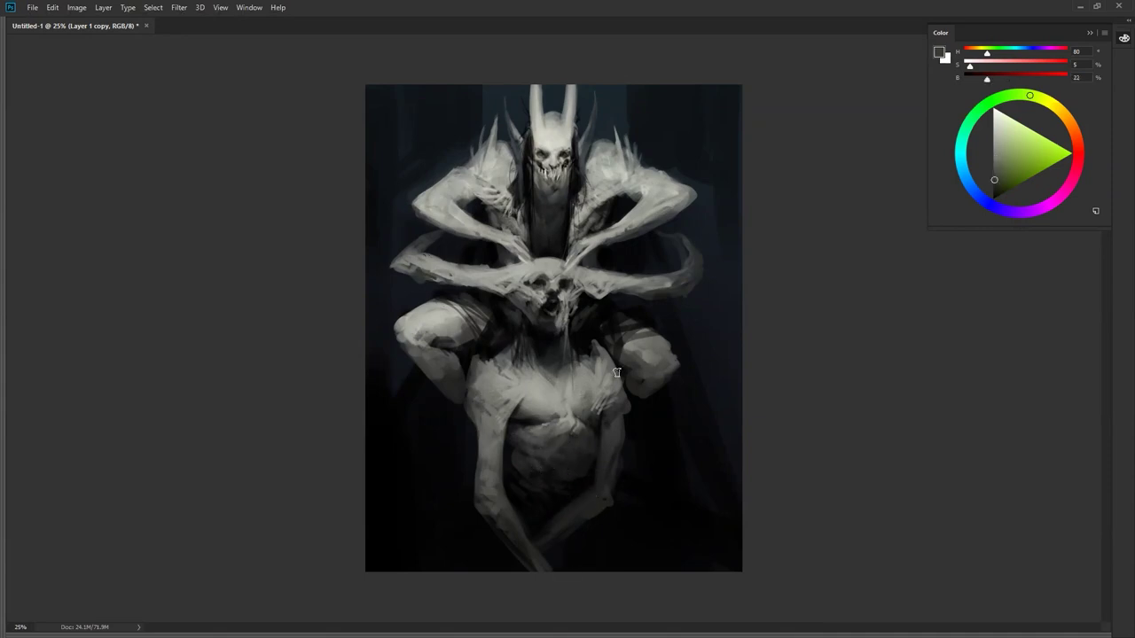
Step: Switch to a small round brush and darken the lower figure's eye sockets and mouth with black, sampling a mid grey for the face
{"action": "right_click", "coordinate": [579, 276]}
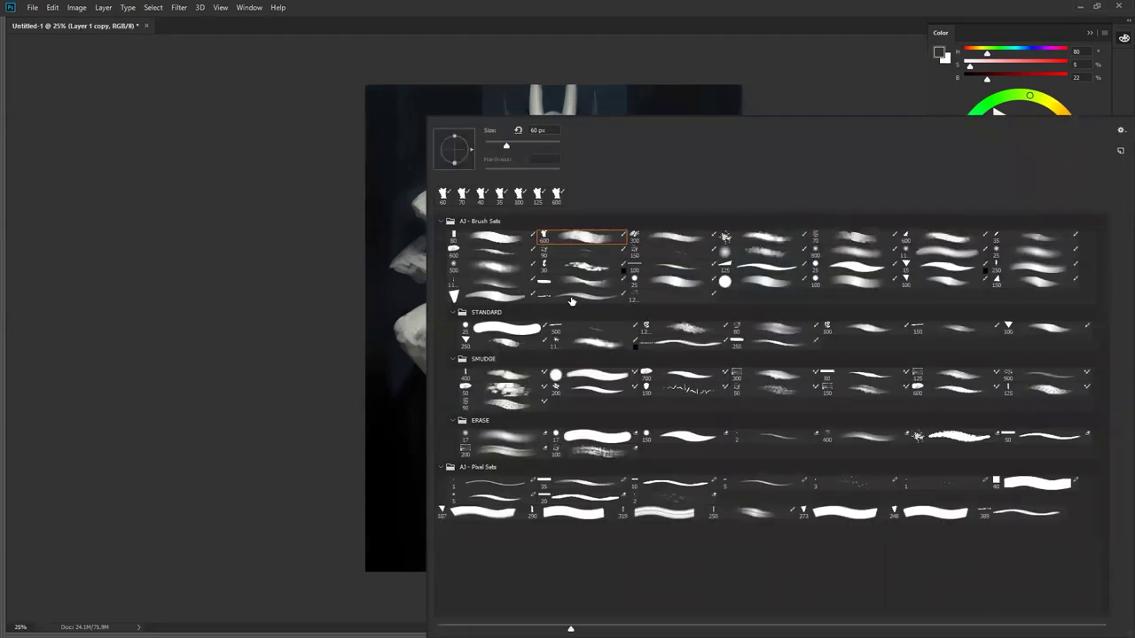
{"action": "double_click", "coordinate": [679, 283]}
{"action": "key", "text": "d"}
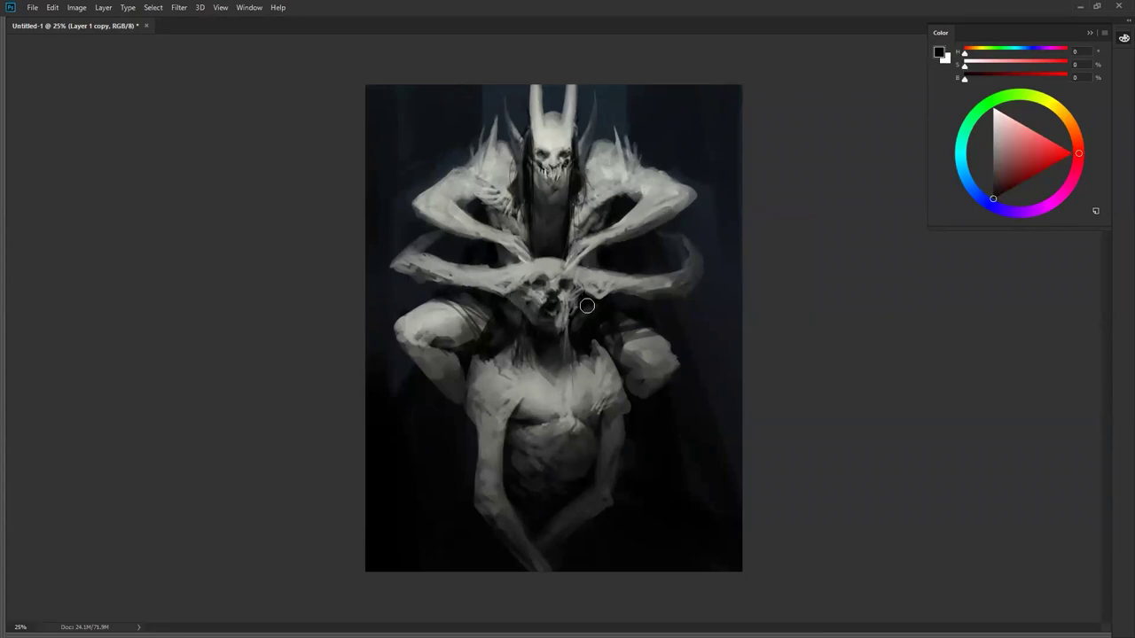
{"action": "key", "text": "bracketleft"}
{"action": "key", "text": "bracketleft"}
{"action": "key", "text": "bracketleft"}
{"action": "key", "text": "bracketleft"}
{"action": "left_click", "coordinate": [544, 290], "text": "alt"}
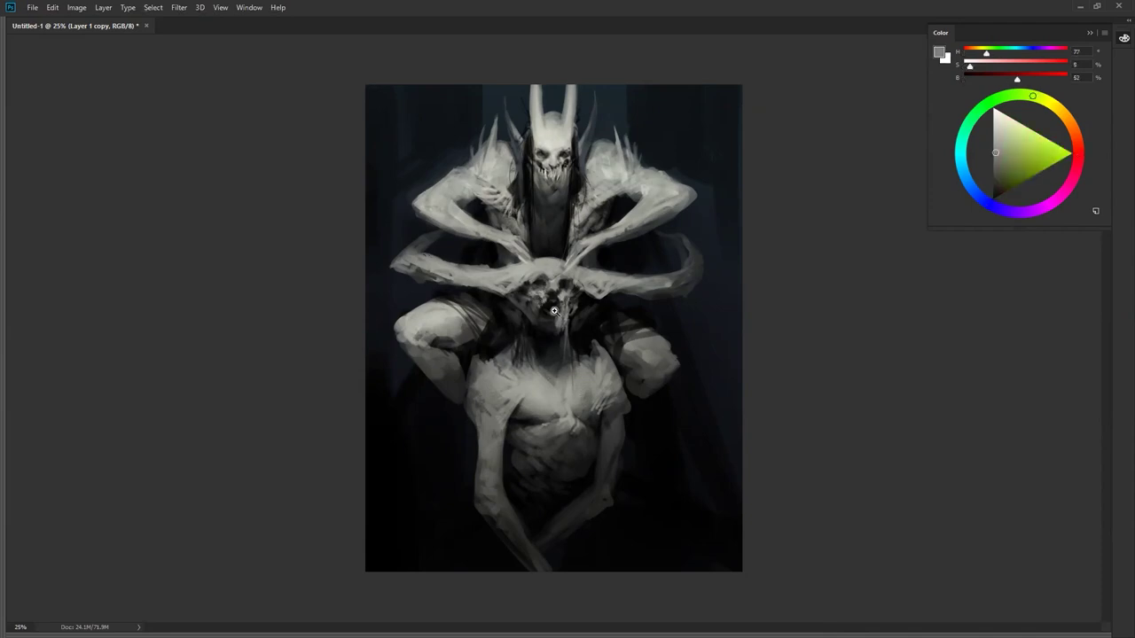
Step: Refine the lower figure's brow, nose and cheeks with sampled light greys
{"action": "key", "text": "ctrl+plus"}
{"action": "left_click", "coordinate": [681, 141], "text": "alt"}
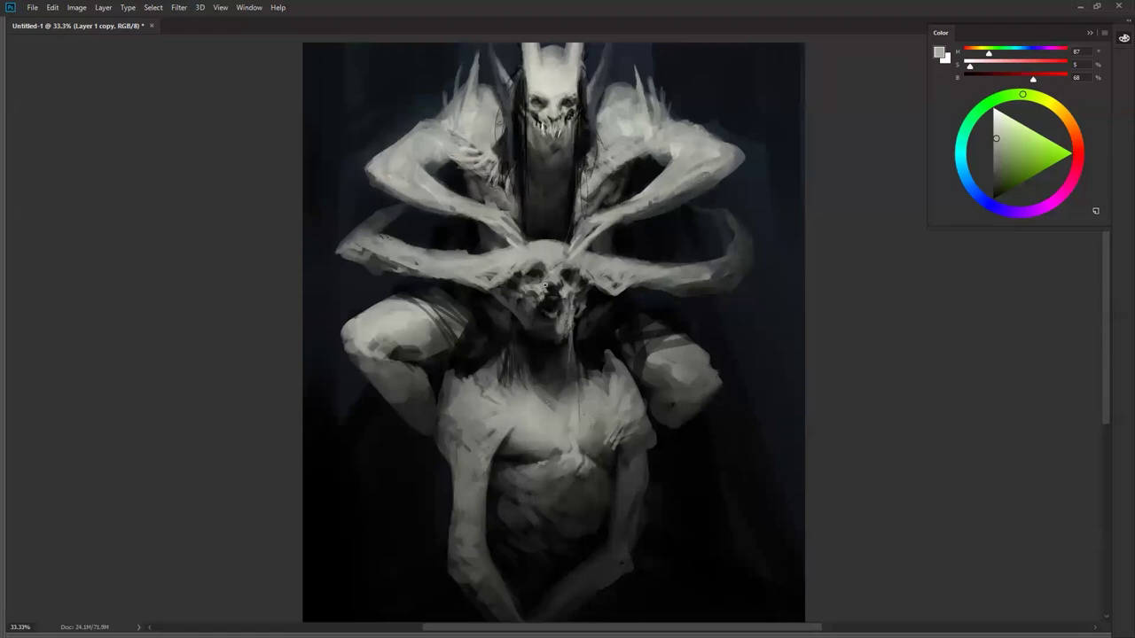
{"action": "left_click", "coordinate": [554, 272], "text": "alt"}
{"action": "left_click", "coordinate": [551, 267], "text": "alt"}
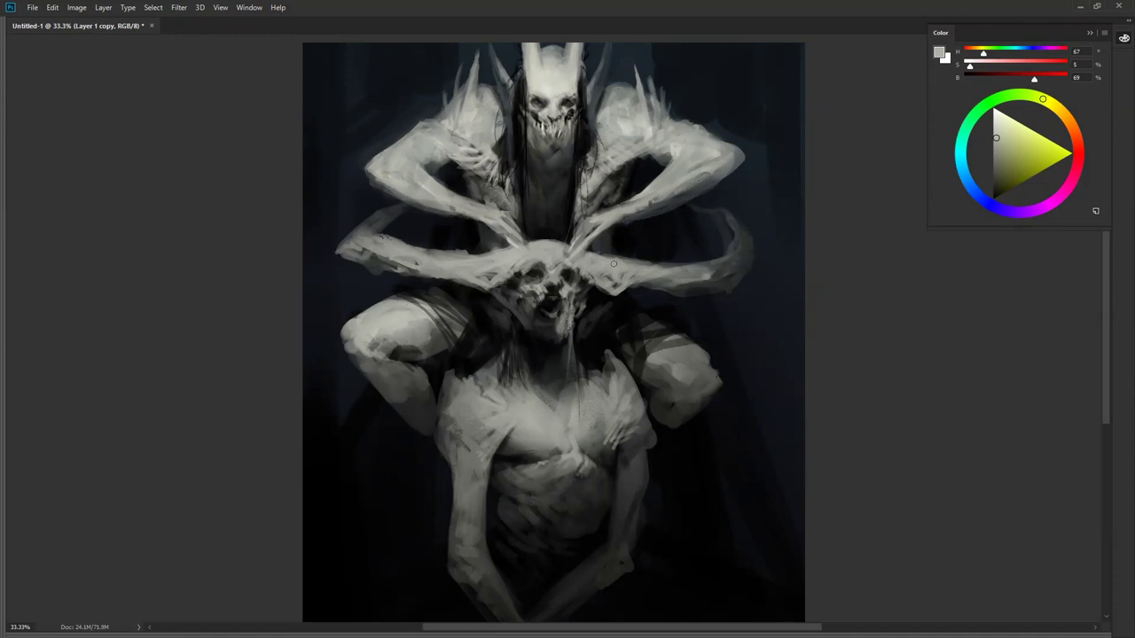
Step: Refine the creature's lower arms with black and sampled light greys, redoing the highlight along the forearm toward the curved elbow
{"action": "key", "text": "d"}
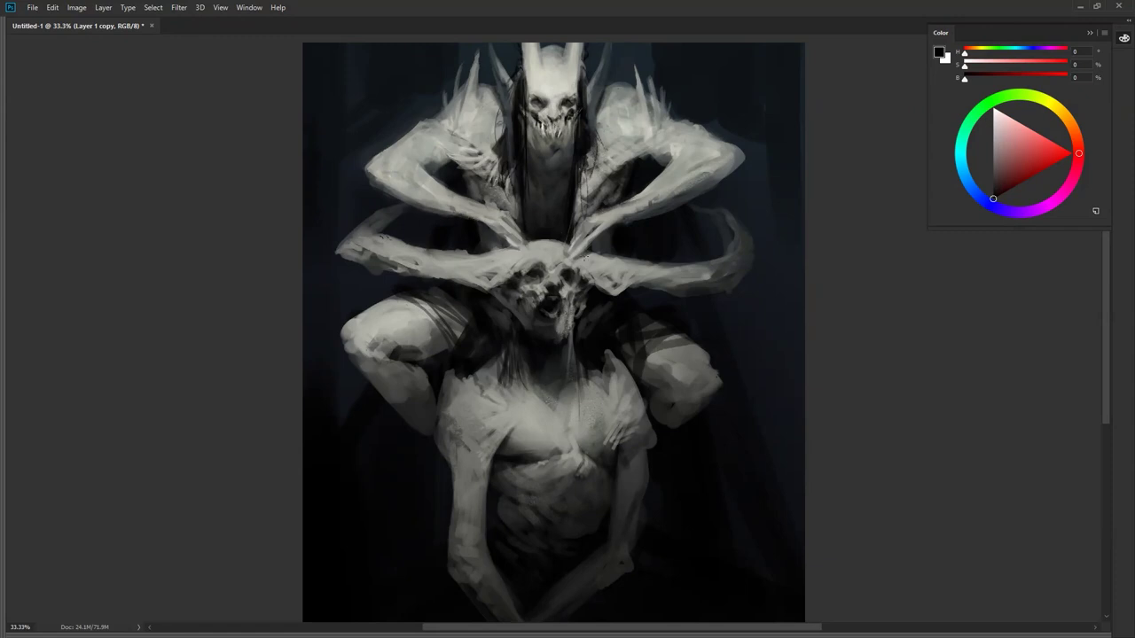
{"action": "left_click", "coordinate": [572, 263], "text": "alt"}
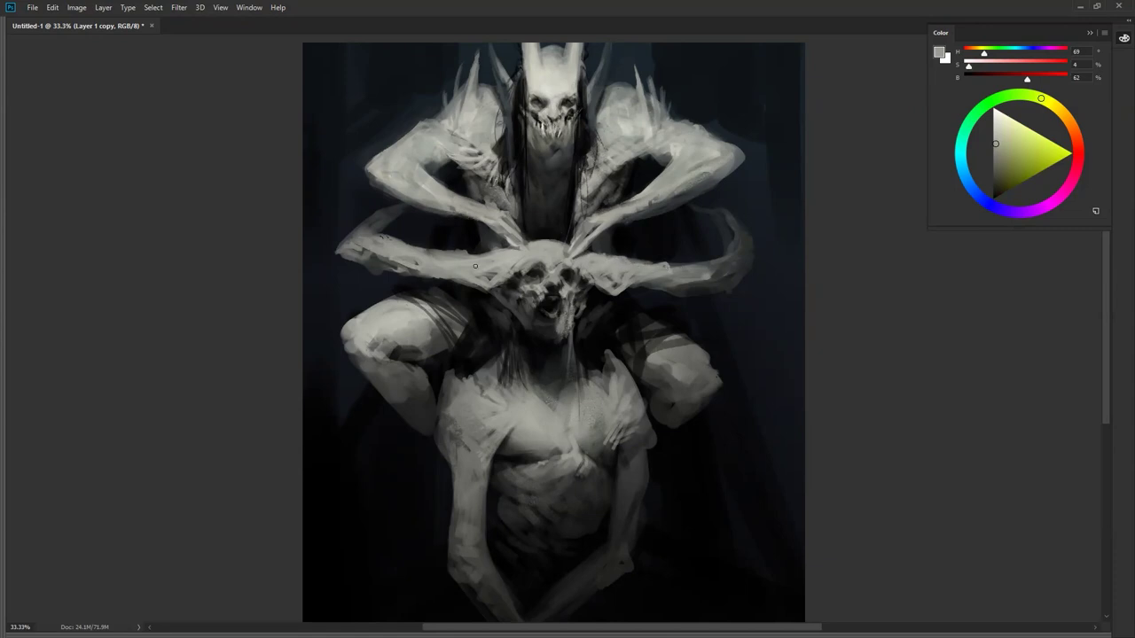
{"action": "left_click", "coordinate": [525, 249], "text": "alt"}
{"action": "left_click_drag", "start_coordinate": [685, 269], "coordinate": [727, 248]}
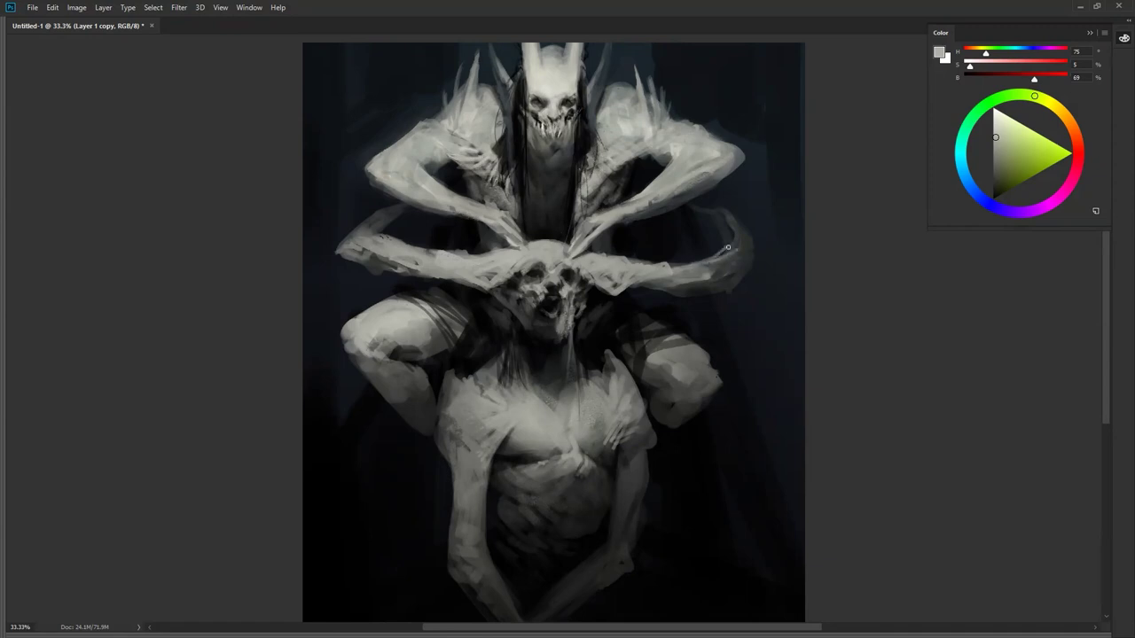
{"action": "key", "text": "ctrl+z"}
{"action": "mouse_move", "coordinate": [695, 268]}
{"action": "left_mouse_down"}
{"action": "mouse_move", "coordinate": [735, 252]}
{"action": "mouse_move", "coordinate": [712, 270]}
{"action": "left_mouse_up"}
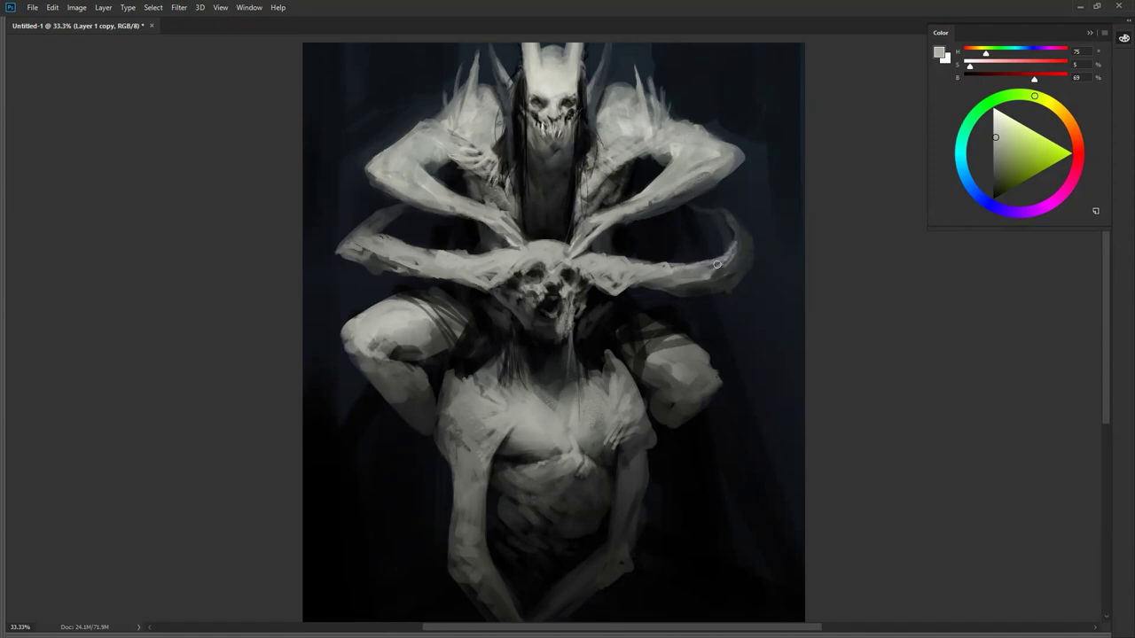
Step: Shade the underside of the creature's opposite lower arm with sampled dark grey, and sample a near-black beside the lower figure's face
{"action": "left_click", "coordinate": [402, 268], "text": "alt"}
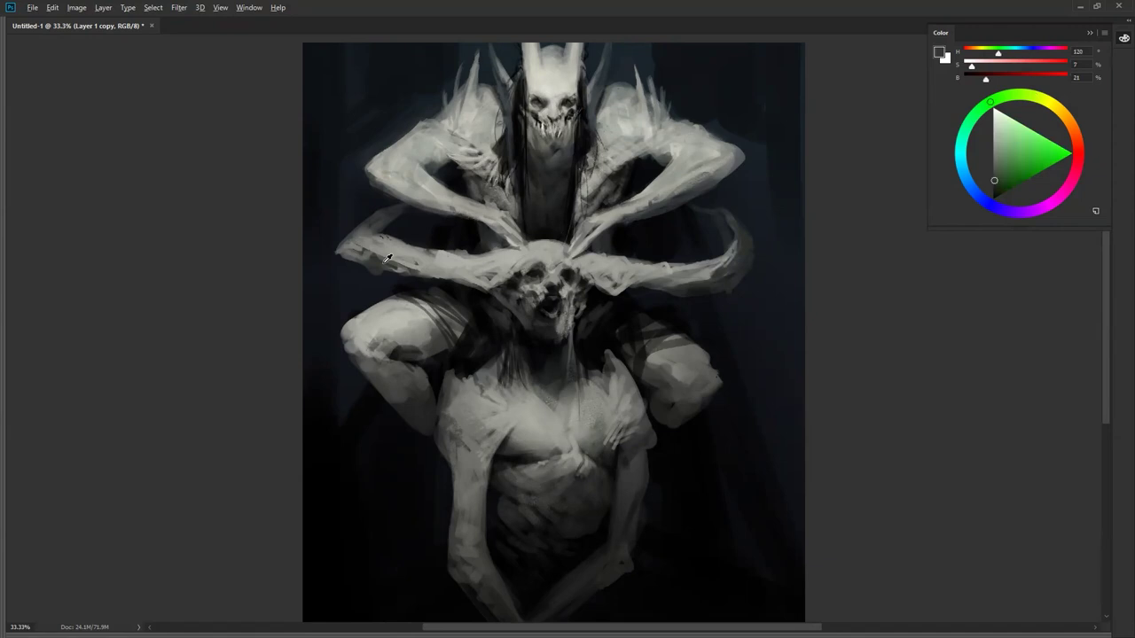
{"action": "mouse_move", "coordinate": [467, 285]}
{"action": "left_mouse_down"}
{"action": "mouse_move", "coordinate": [459, 279]}
{"action": "mouse_move", "coordinate": [470, 275]}
{"action": "left_mouse_up"}
{"action": "left_click", "coordinate": [511, 283], "text": "alt"}
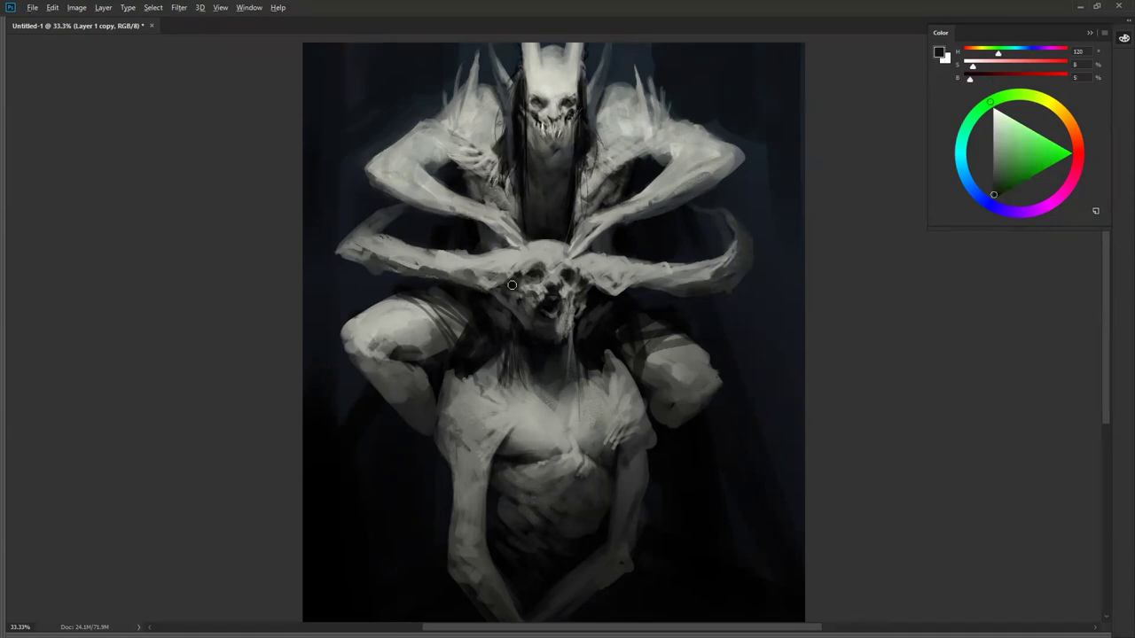
Step: Darken the edges beside the lower figure's face with near-black and touch up the adjoining arms with sampled light greys
{"action": "left_click_drag", "start_coordinate": [499, 277], "coordinate": [486, 275]}
{"action": "mouse_move", "coordinate": [586, 277]}
{"action": "left_mouse_down"}
{"action": "mouse_move", "coordinate": [610, 270]}
{"action": "mouse_move", "coordinate": [597, 281]}
{"action": "left_mouse_up"}
{"action": "left_click", "coordinate": [610, 265], "text": "alt"}
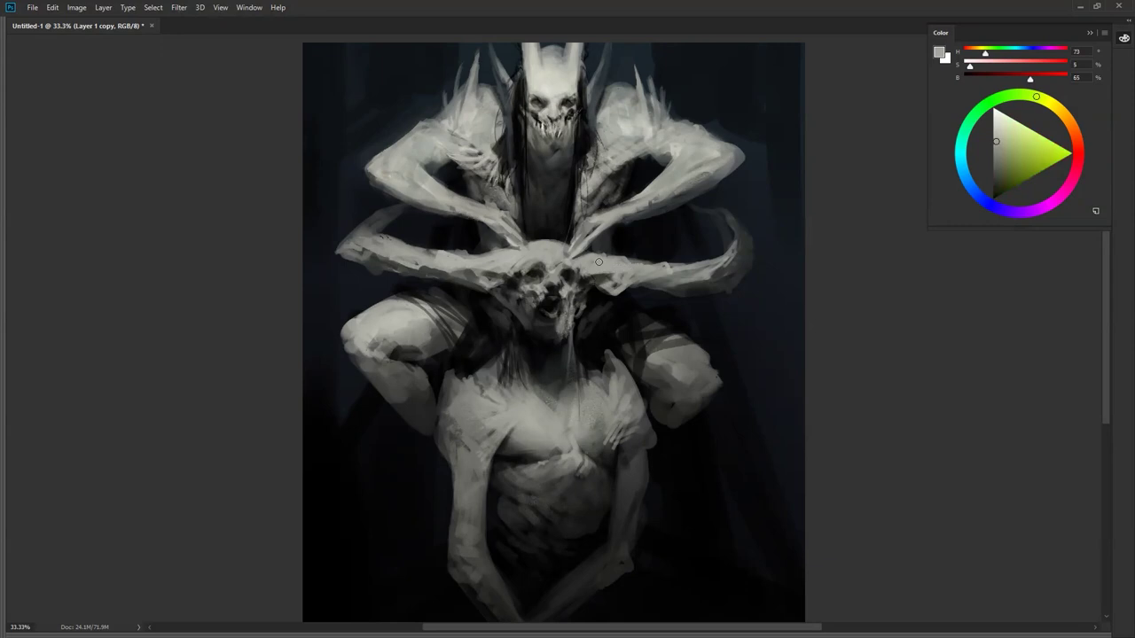
{"action": "left_click", "coordinate": [493, 273], "text": "alt"}
Step: Mirror the canvas horizontally and examine the balance of both figures in the whole composition
{"action": "key", "text": "z"}
{"action": "left_click", "coordinate": [584, 353], "text": "alt"}
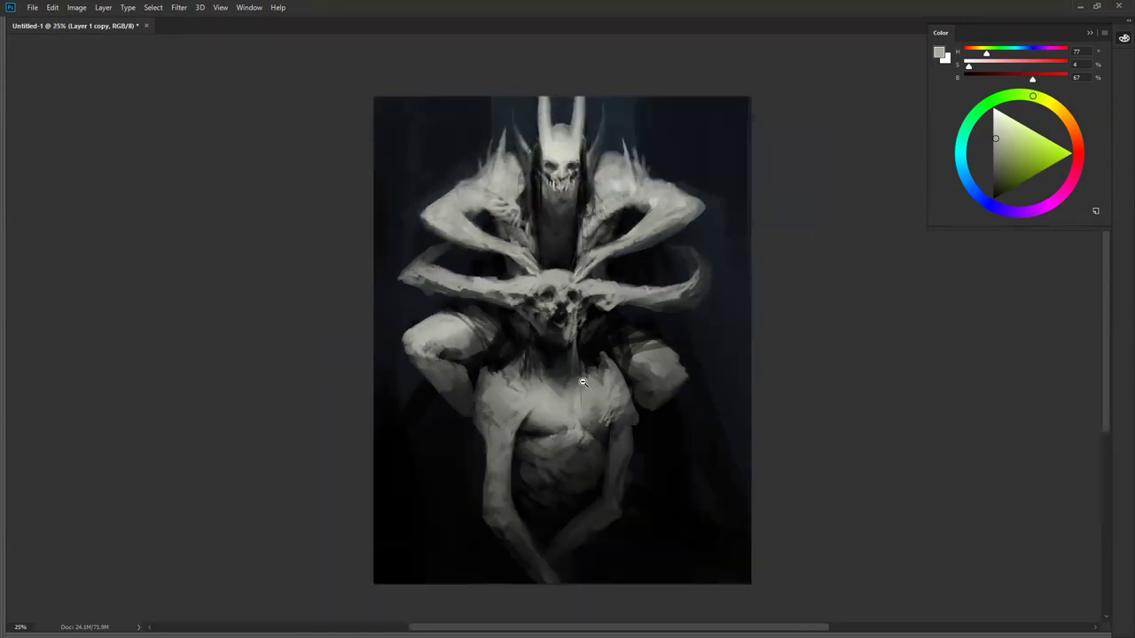
{"action": "left_click", "coordinate": [582, 380], "text": "alt"}
{"action": "key", "text": "F2"}
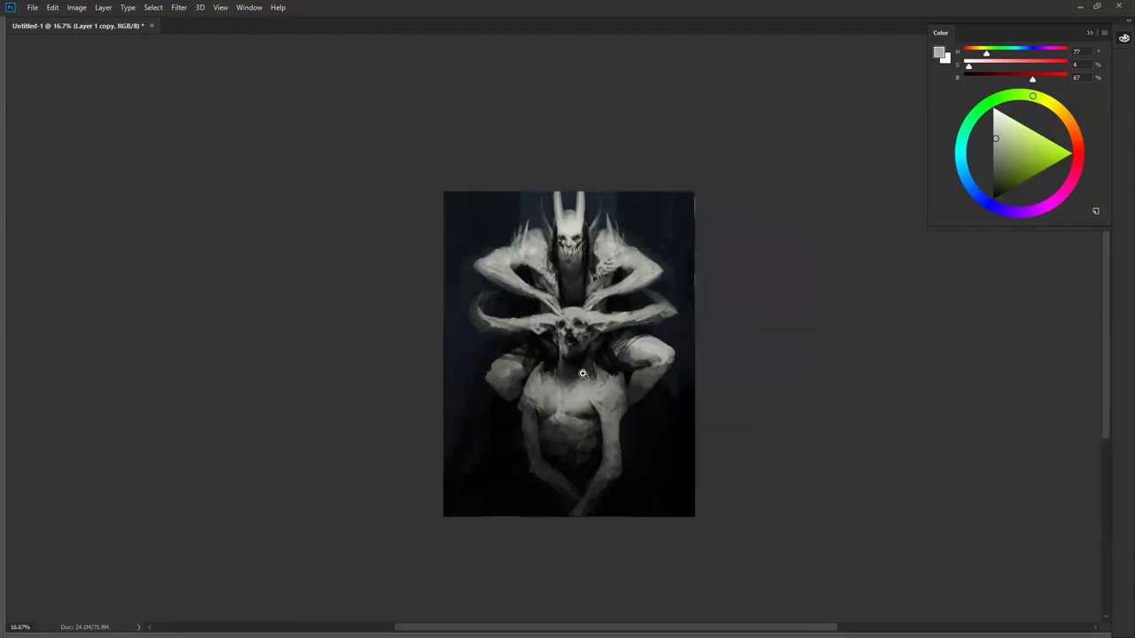
{"action": "scroll", "coordinate": [585, 375], "scroll_direction": "up", "scroll_amount": 14}
{"action": "key", "text": "ctrl+0"}
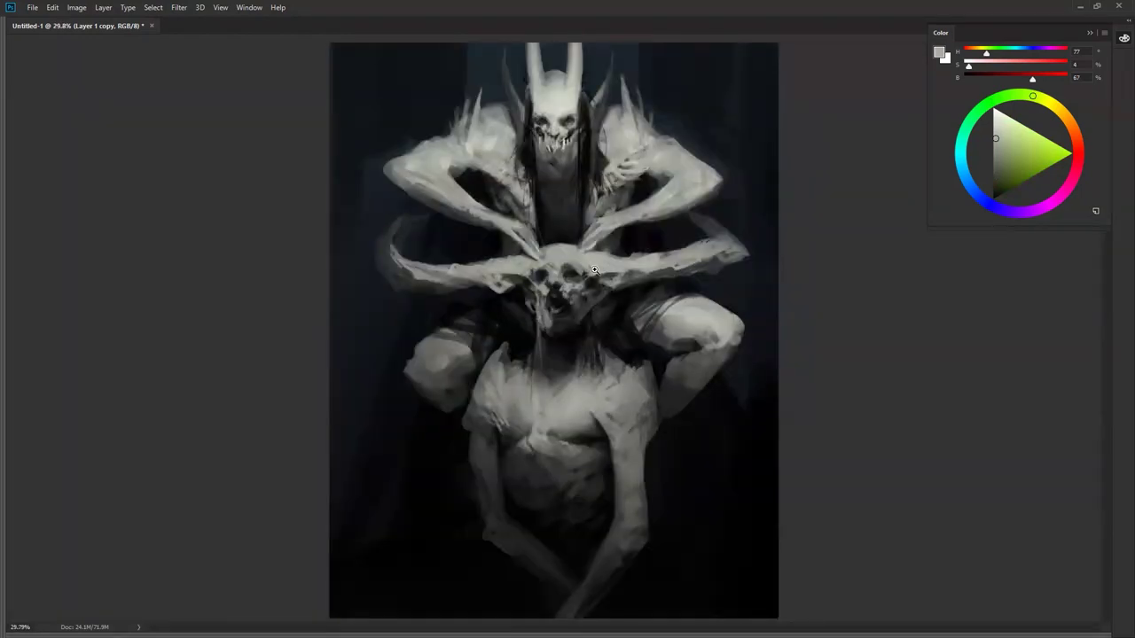
{"action": "scroll", "coordinate": [559, 330], "scroll_direction": "up", "scroll_amount": 1}
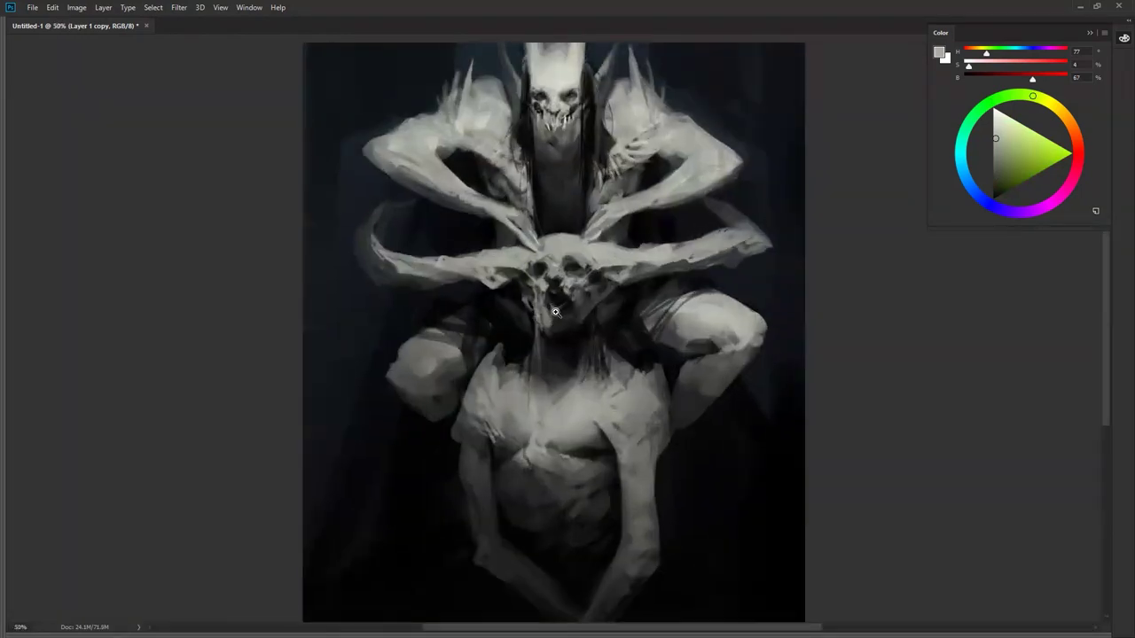
{"action": "scroll", "coordinate": [557, 316], "scroll_direction": "up", "scroll_amount": 1}
Step: Darken the lower figure's jaw and the shadow under its chin with black, adjusting the brush size
{"action": "left_click", "coordinate": [548, 337], "text": "alt"}
{"action": "mouse_move", "coordinate": [548, 336]}
{"action": "left_mouse_down"}
{"action": "mouse_move", "coordinate": [544, 324]}
{"action": "mouse_move", "coordinate": [527, 328]}
{"action": "left_mouse_up"}
{"action": "key", "text": "]"}
{"action": "key", "text": "d"}
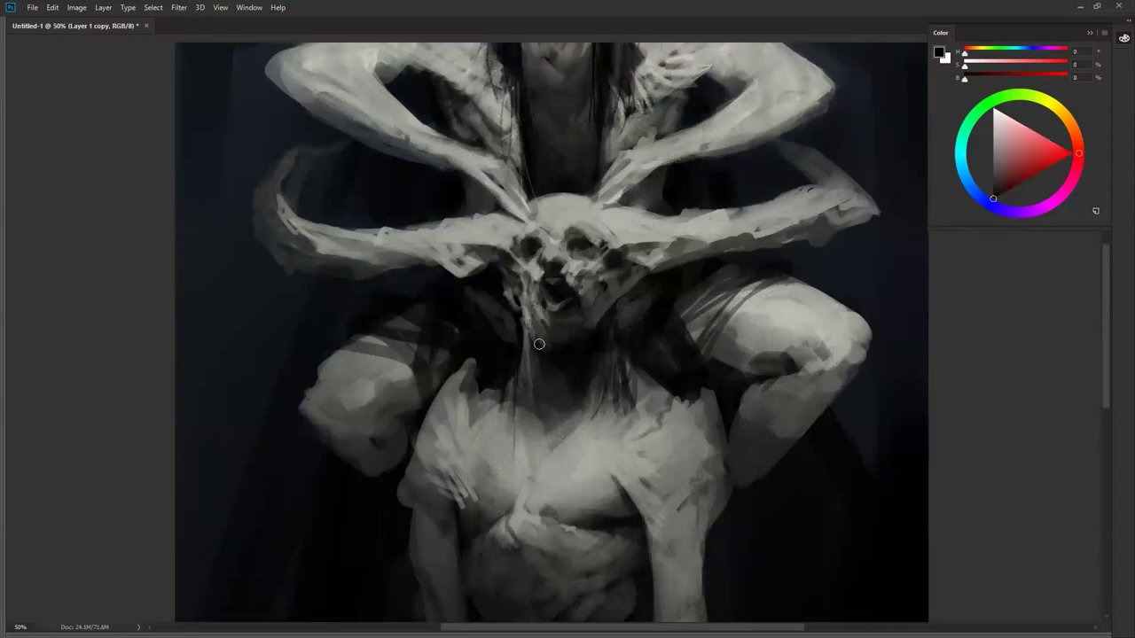
{"action": "key", "text": "bracketright"}
{"action": "key", "text": "bracketright"}
{"action": "key", "text": "bracketright"}
{"action": "key", "text": "bracketright"}
{"action": "key", "text": "bracketleft"}
{"action": "key", "text": "bracketleft"}
{"action": "key", "text": "bracketleft"}
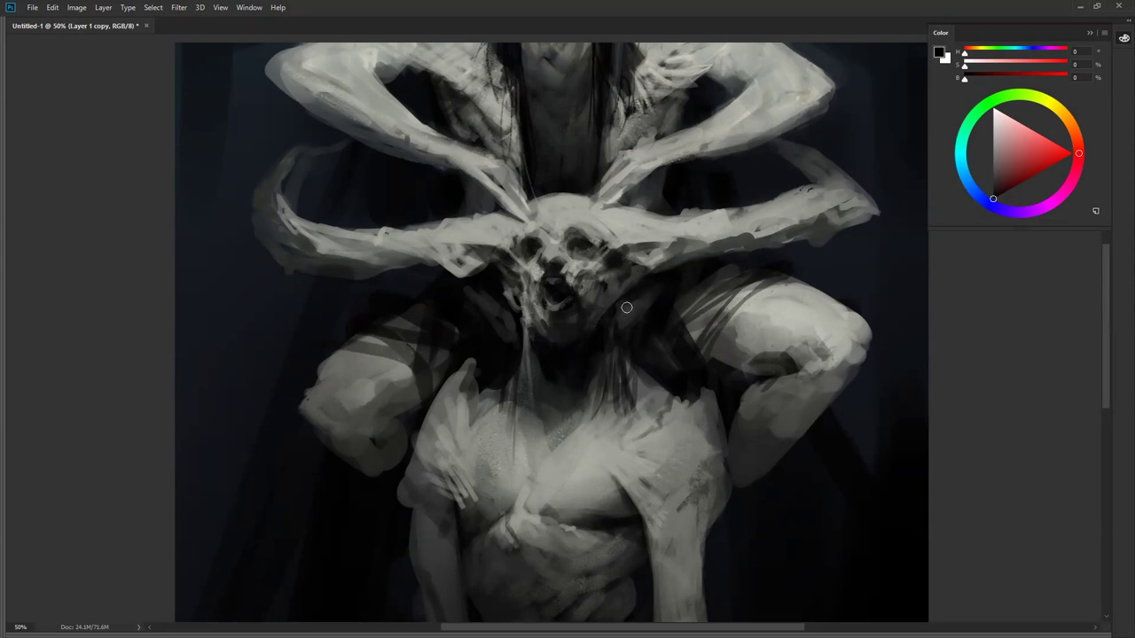
Step: Paint finger-like strokes along both sides of the lower figure's jaw with sampled dark and light greys
{"action": "left_click", "coordinate": [491, 302], "text": "alt"}
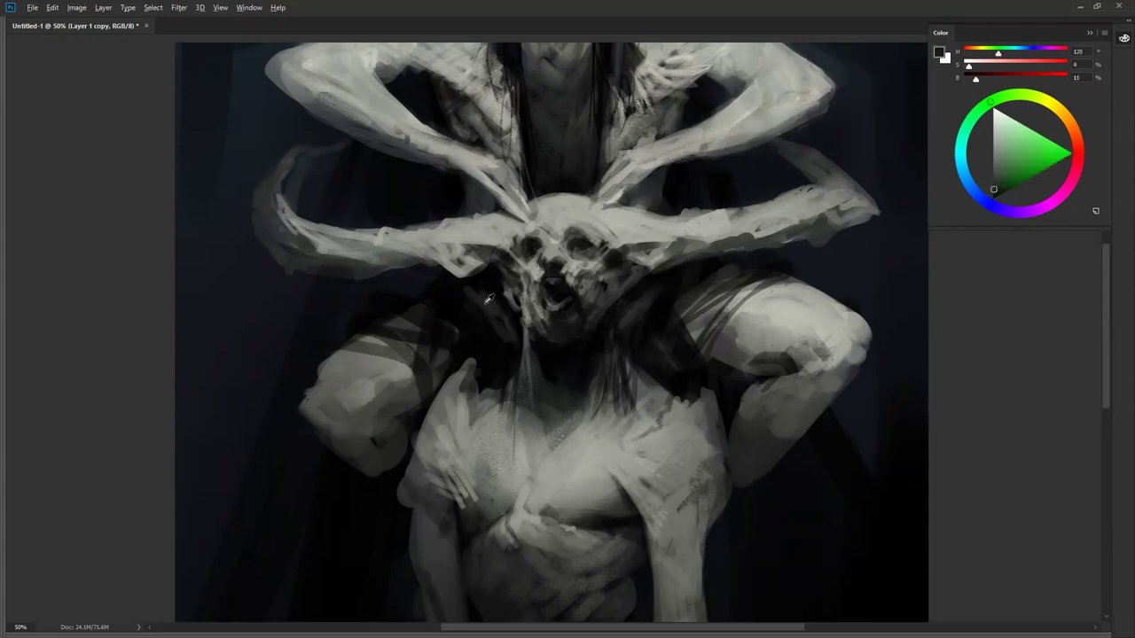
{"action": "left_click", "coordinate": [486, 301], "text": "alt"}
{"action": "mouse_move", "coordinate": [485, 300]}
{"action": "left_mouse_down"}
{"action": "mouse_move", "coordinate": [516, 334]}
{"action": "mouse_move", "coordinate": [513, 323]}
{"action": "left_mouse_up"}
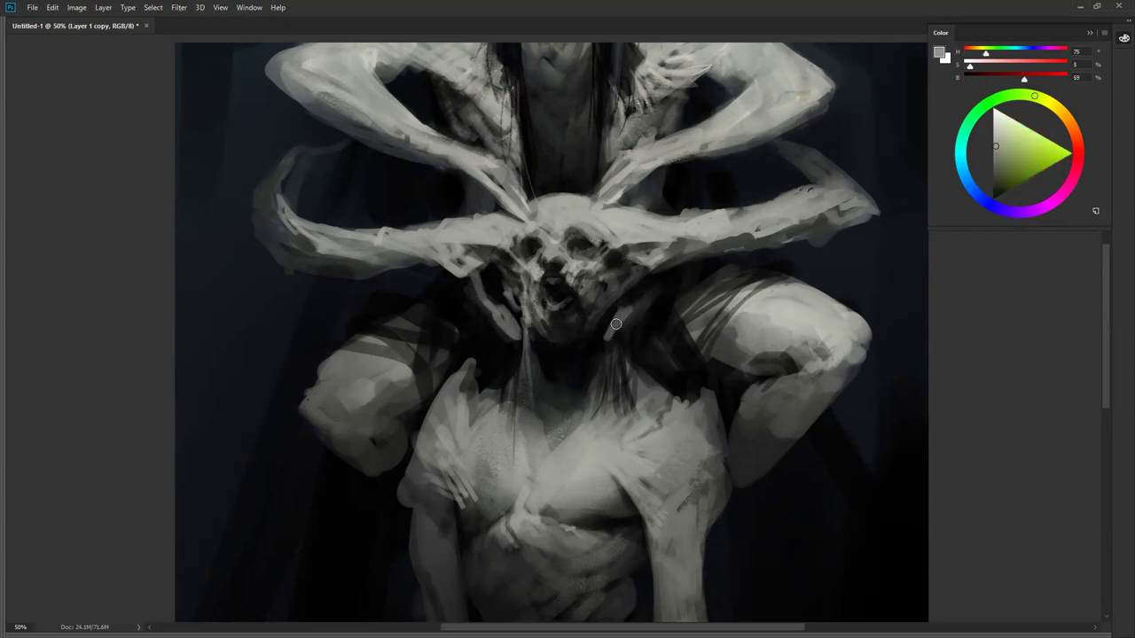
{"action": "left_click", "coordinate": [655, 309], "text": "alt"}
{"action": "left_click", "coordinate": [654, 309], "text": "alt"}
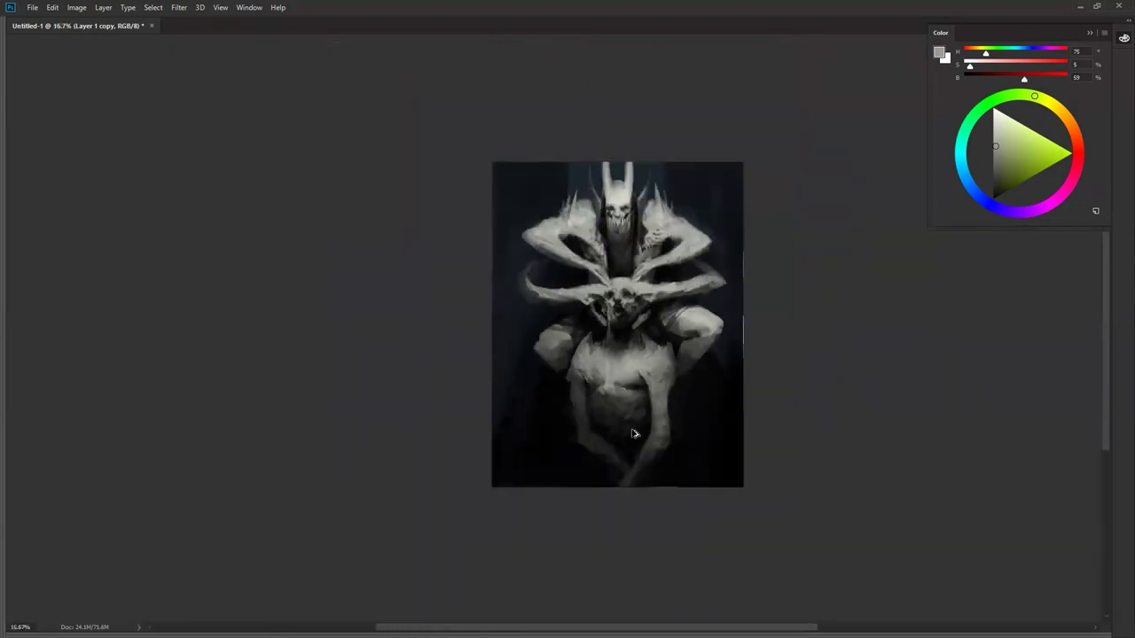
{"action": "left_click", "coordinate": [649, 357], "text": "ctrl"}
{"action": "left_click", "coordinate": [648, 358], "text": "ctrl"}
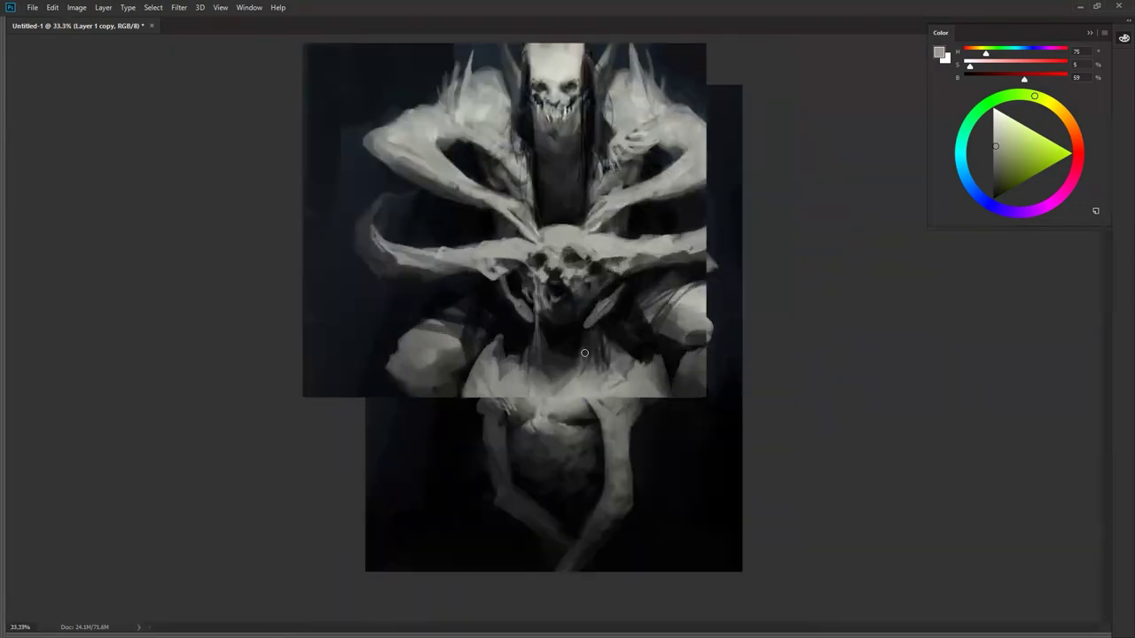
Step: Add finger-like strokes at the base of the lower figure's neck in light grey and brighten them with white
{"action": "left_click_drag", "start_coordinate": [530, 333], "coordinate": [540, 360]}
{"action": "mouse_move", "coordinate": [610, 327]}
{"action": "left_mouse_down"}
{"action": "mouse_move", "coordinate": [585, 335]}
{"action": "mouse_move", "coordinate": [612, 324]}
{"action": "left_mouse_up"}
{"action": "mouse_move", "coordinate": [536, 368]}
{"action": "left_mouse_down"}
{"action": "mouse_move", "coordinate": [517, 363]}
{"action": "mouse_move", "coordinate": [516, 345]}
{"action": "left_mouse_up"}
{"action": "key", "text": "d"}
{"action": "key", "text": "x"}
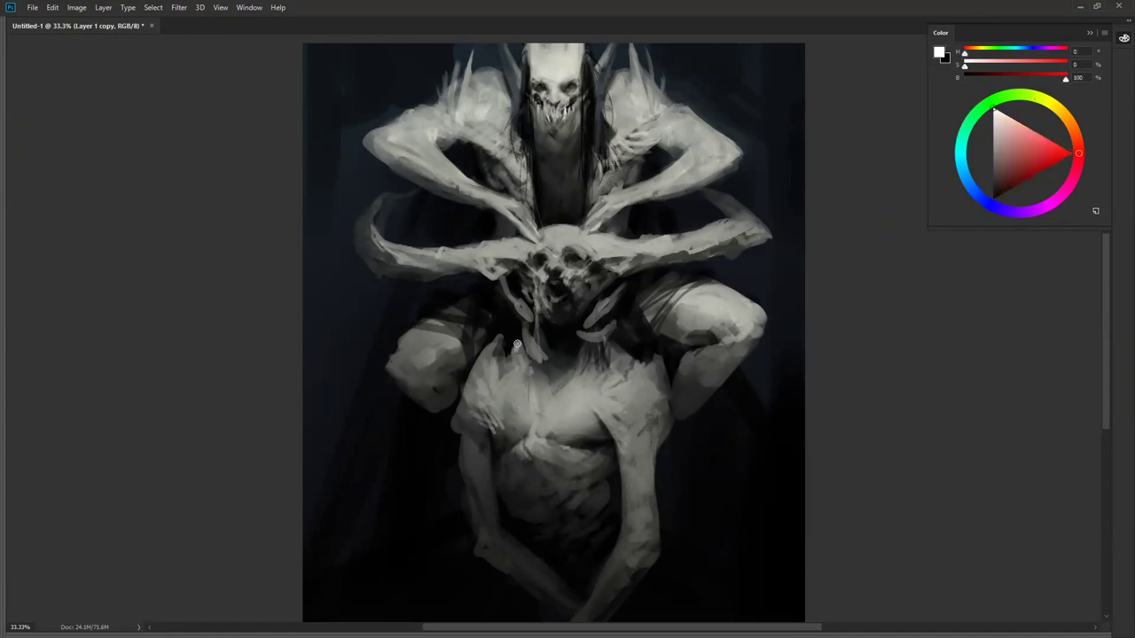
{"action": "left_click_drag", "start_coordinate": [530, 338], "coordinate": [546, 364]}
{"action": "left_click_drag", "start_coordinate": [603, 319], "coordinate": [588, 308]}
Step: Highlight the lower figure's forehead and the area around its mouth with a sampled light grey
{"action": "left_click", "coordinate": [558, 242], "text": "alt"}
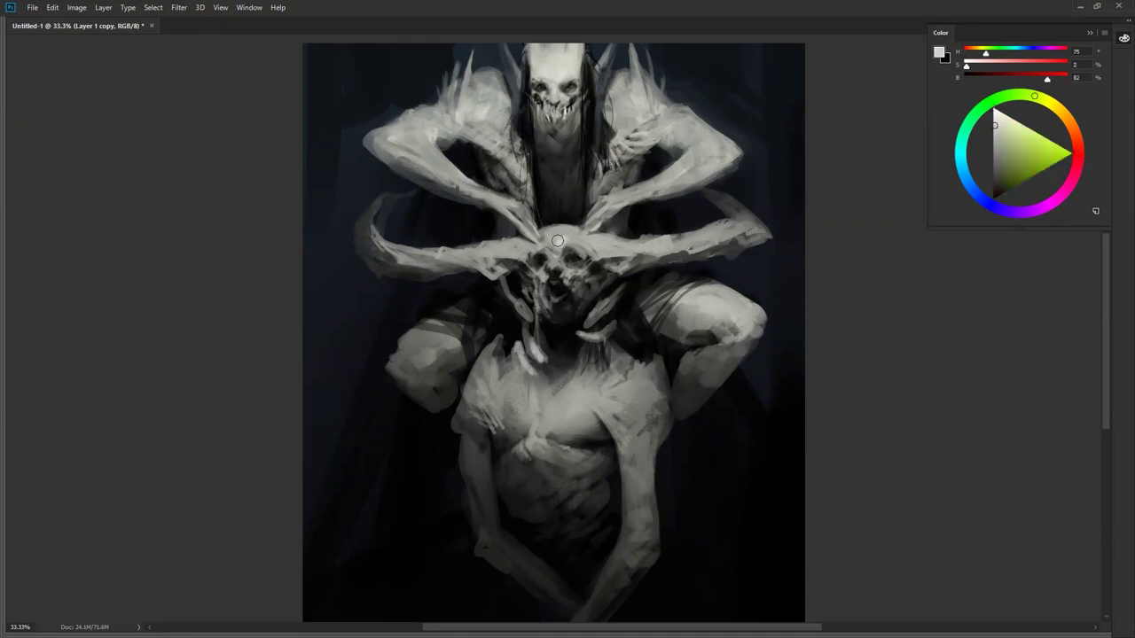
{"action": "mouse_move", "coordinate": [558, 243]}
{"action": "left_mouse_down"}
{"action": "mouse_move", "coordinate": [576, 235]}
{"action": "mouse_move", "coordinate": [585, 244]}
{"action": "mouse_move", "coordinate": [551, 245]}
{"action": "left_mouse_up"}
{"action": "mouse_move", "coordinate": [568, 284]}
{"action": "left_mouse_down"}
{"action": "mouse_move", "coordinate": [585, 288]}
{"action": "mouse_move", "coordinate": [569, 272]}
{"action": "mouse_move", "coordinate": [575, 291]}
{"action": "mouse_move", "coordinate": [580, 282]}
{"action": "mouse_move", "coordinate": [565, 300]}
{"action": "left_mouse_up"}
Step: Mirror the canvas and deepen the shadows beside the lower figure's eye socket with black, sampling a light grey from its forehead
{"action": "key", "text": "ctrl+h"}
{"action": "key", "text": "d"}
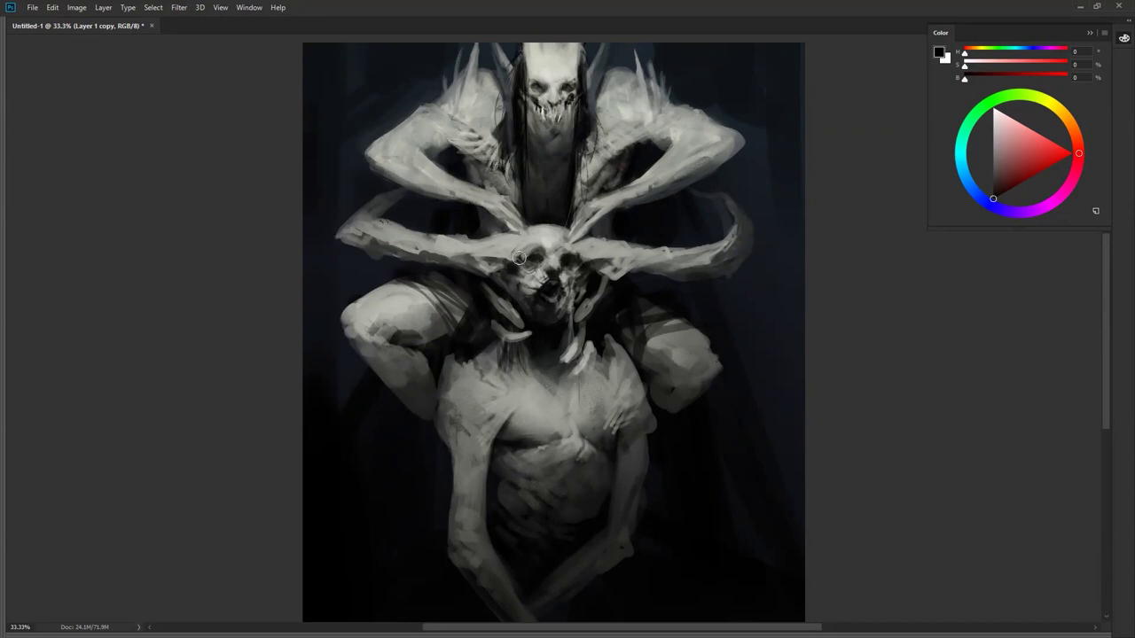
{"action": "mouse_move", "coordinate": [502, 270]}
{"action": "left_mouse_down"}
{"action": "mouse_move", "coordinate": [494, 285]}
{"action": "mouse_move", "coordinate": [469, 287]}
{"action": "left_mouse_up"}
{"action": "left_click", "coordinate": [534, 245], "text": "alt"}
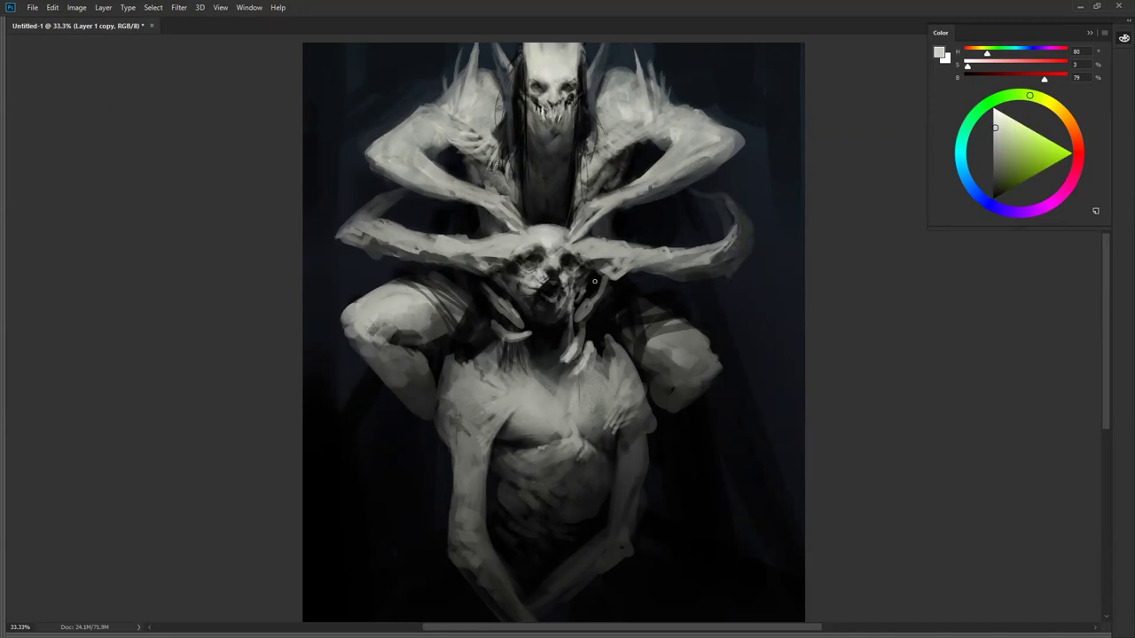
Step: Mirror the canvas again and check how the whole painting reads at a small scale
{"action": "key", "text": "z"}
{"action": "left_click", "coordinate": [586, 317], "text": "alt"}
{"action": "left_click", "coordinate": [585, 316], "text": "alt"}
{"action": "left_click", "coordinate": [585, 316], "text": "alt"}
{"action": "key", "text": "ctrl+shift+h"}
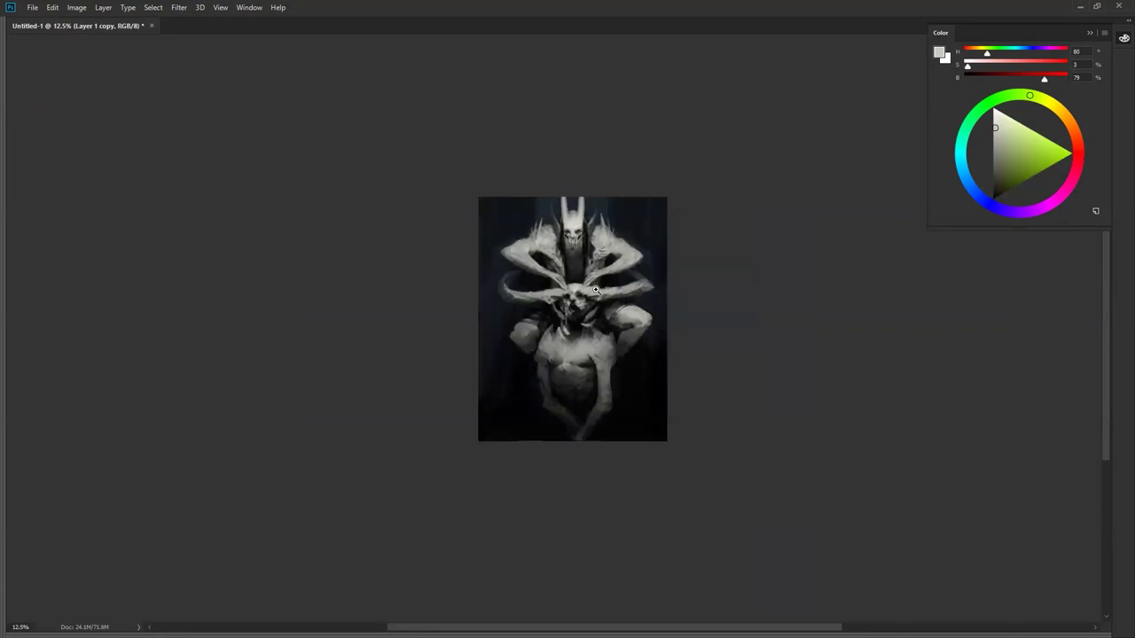
{"action": "left_click", "coordinate": [595, 290]}
{"action": "left_click", "coordinate": [592, 288]}
Step: Refine the creature's lower arm where it meets the skull with sampled greys, and shade the outer eye socket with near-black
{"action": "left_click", "coordinate": [528, 264], "text": "alt"}
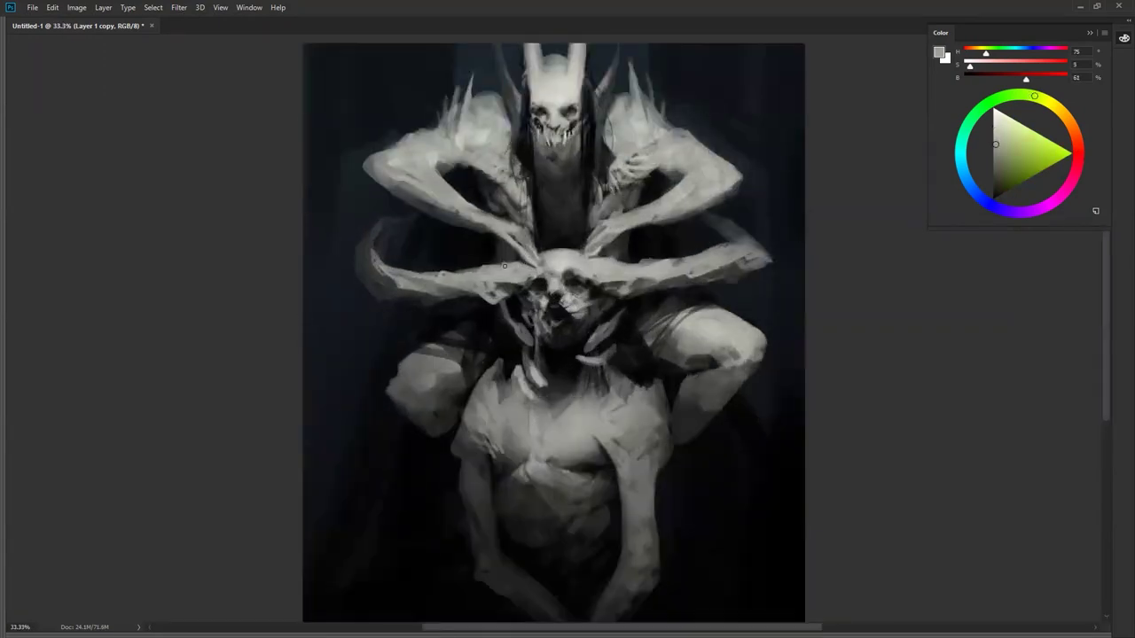
{"action": "left_click", "coordinate": [497, 265], "text": "alt"}
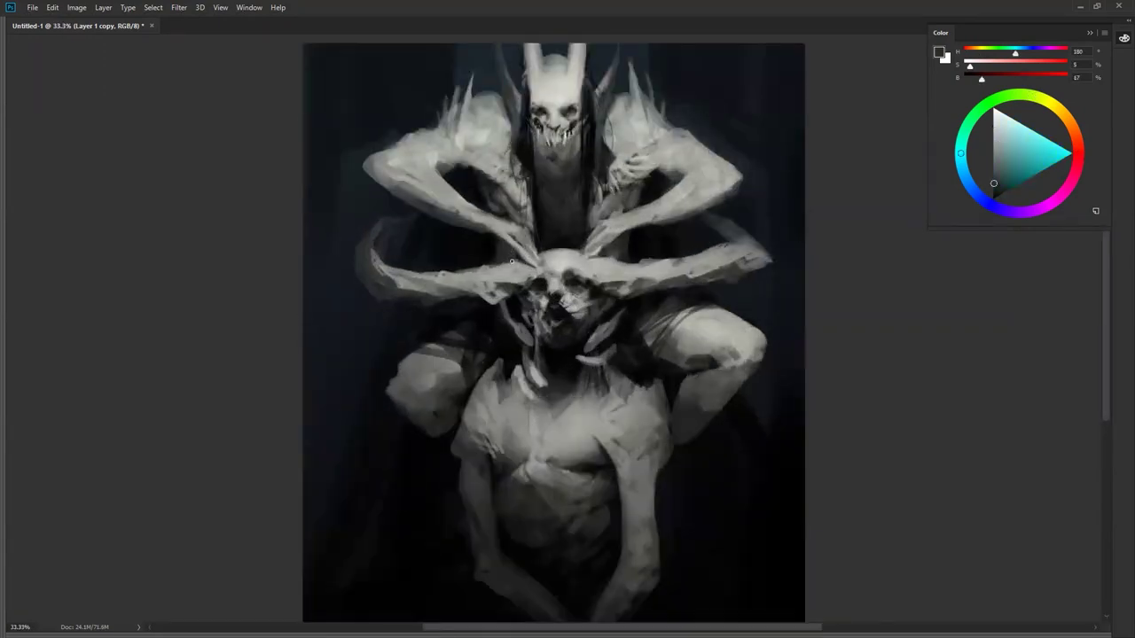
{"action": "left_click", "coordinate": [518, 265], "text": "alt"}
{"action": "left_click", "coordinate": [490, 264], "text": "alt"}
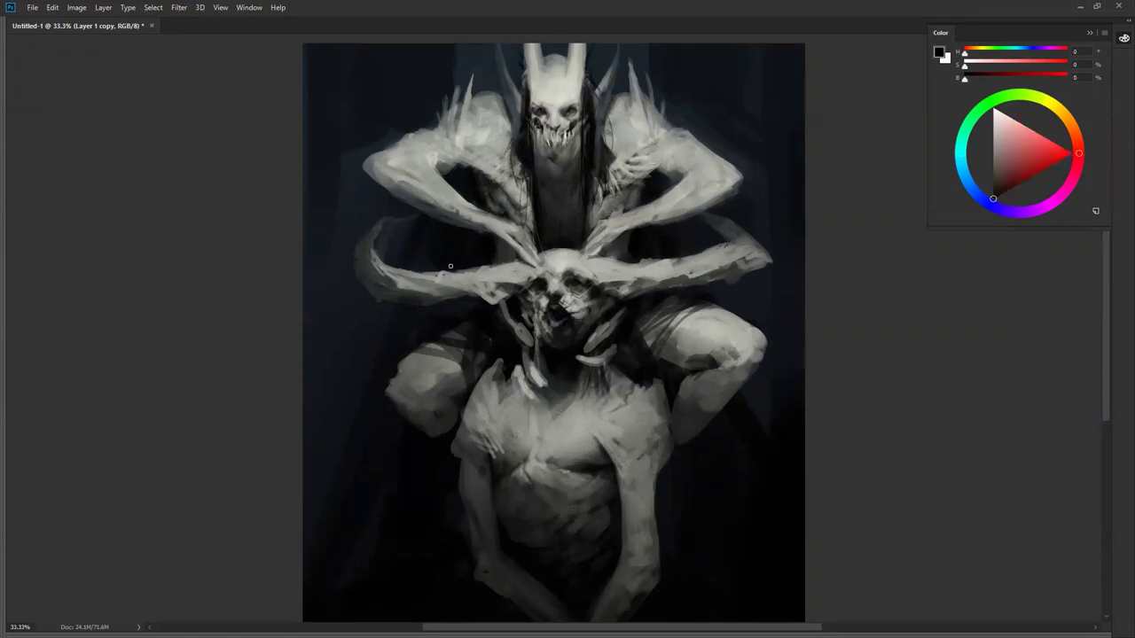
{"action": "left_click", "coordinate": [529, 278], "text": "alt"}
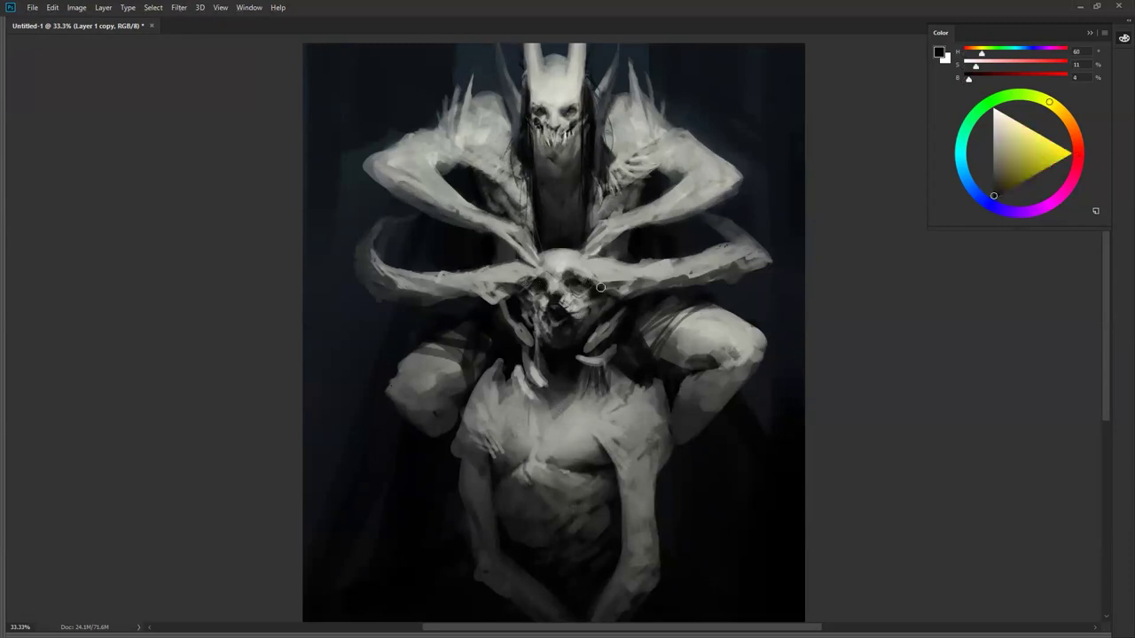
{"action": "left_click_drag", "start_coordinate": [582, 280], "coordinate": [607, 287]}
Step: Mirror the canvas and refine the creature's lower arms beside the lower figure's skull with sampled light greys
{"action": "left_click", "coordinate": [611, 329], "text": "alt"}
{"action": "left_click", "coordinate": [612, 326], "text": "alt"}
{"action": "left_click", "coordinate": [612, 326], "text": "alt"}
{"action": "key", "text": "ctrl+shift+h"}
{"action": "left_click", "coordinate": [612, 344], "text": "ctrl"}
{"action": "left_click", "coordinate": [612, 344], "text": "ctrl"}
{"action": "left_click", "coordinate": [516, 278], "text": "alt"}
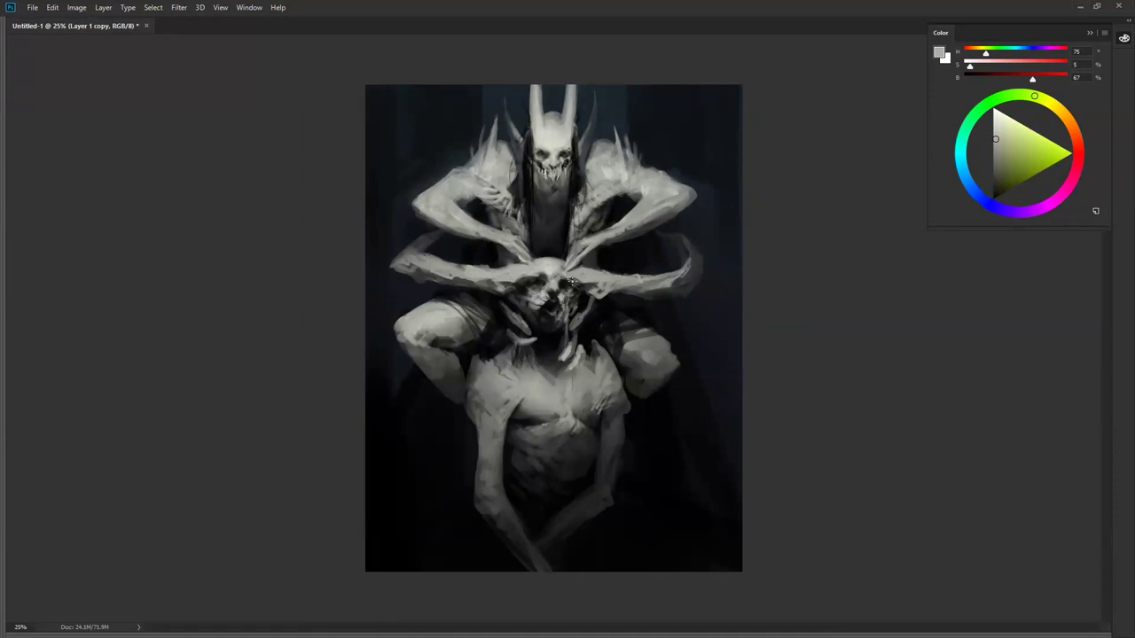
{"action": "key", "text": "ctrl+plus"}
{"action": "left_click", "coordinate": [516, 276], "text": "alt"}
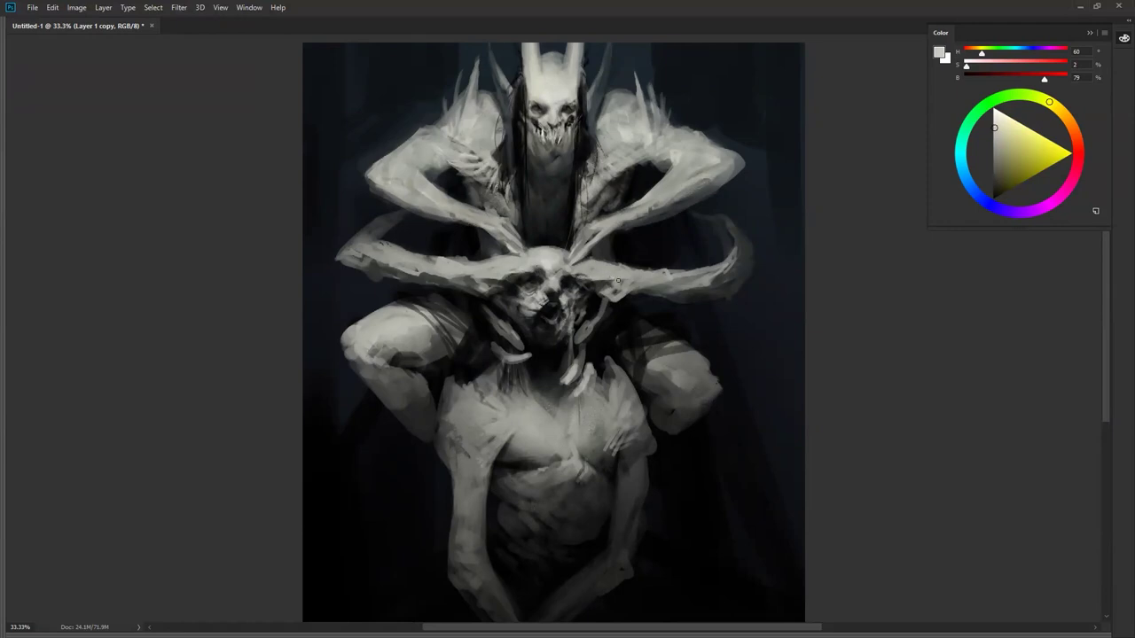
Step: Even out the lighting on the creature's lower forearms with a lighter grey sampled near the skull
{"action": "key", "text": "ctrl+minus"}
{"action": "key", "text": "ctrl+minus"}
{"action": "key", "text": "ctrl+minus"}
{"action": "key", "text": "ctrl+plus"}
{"action": "key", "text": "ctrl+plus"}
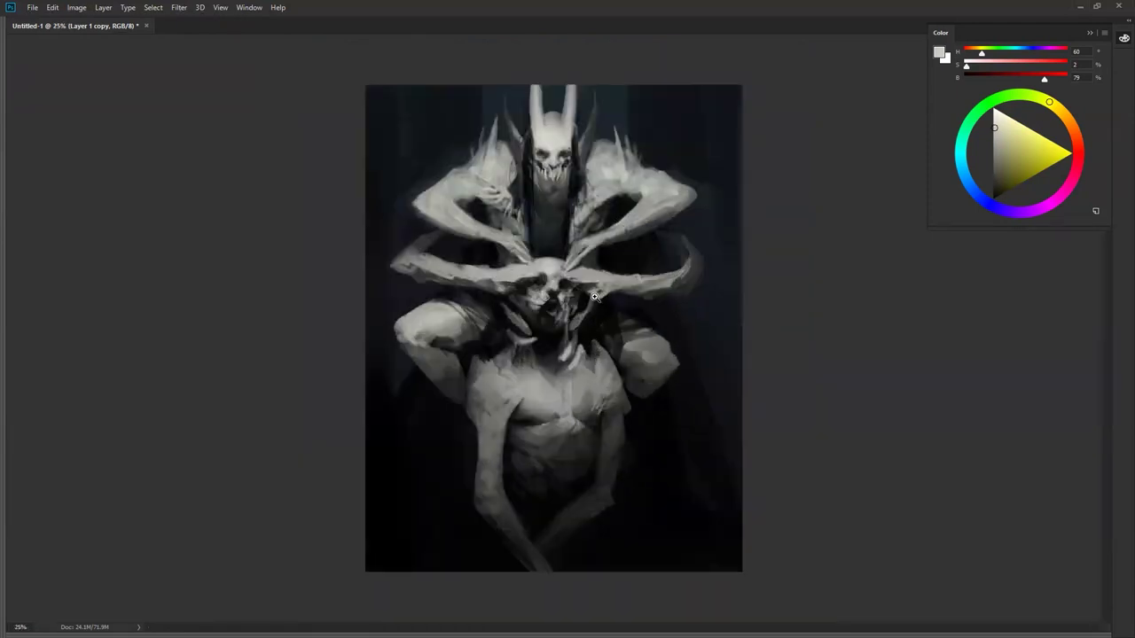
{"action": "left_click", "coordinate": [511, 268], "text": "alt"}
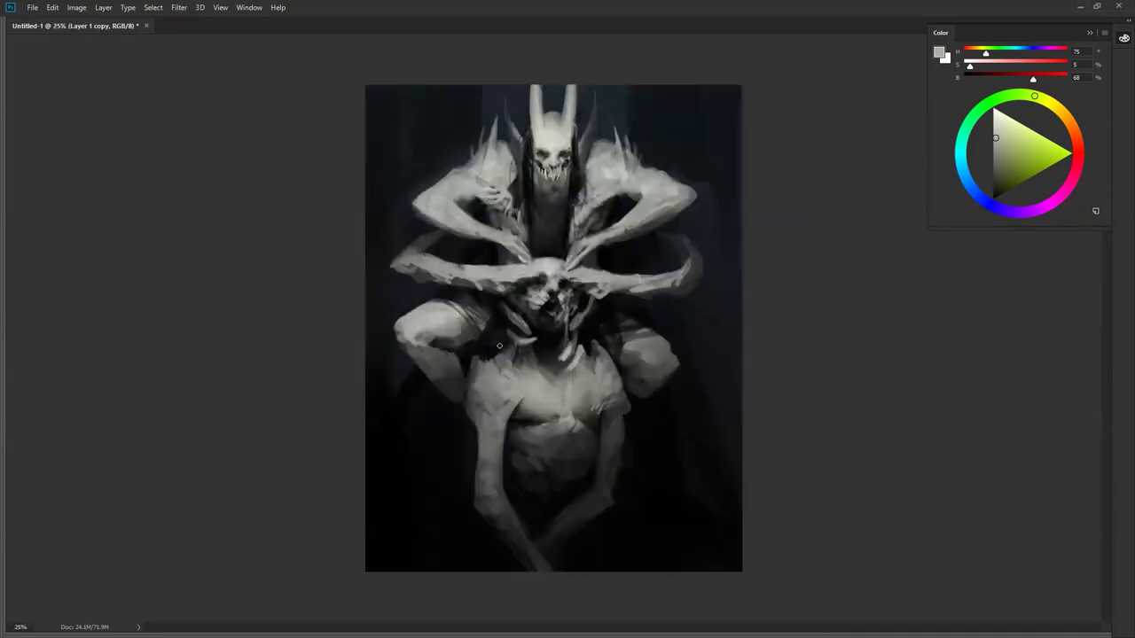
Step: Build up the lower figure's shoulders, torso and forearms with sampled mid and dark greys
{"action": "left_click", "coordinate": [504, 356], "text": "alt"}
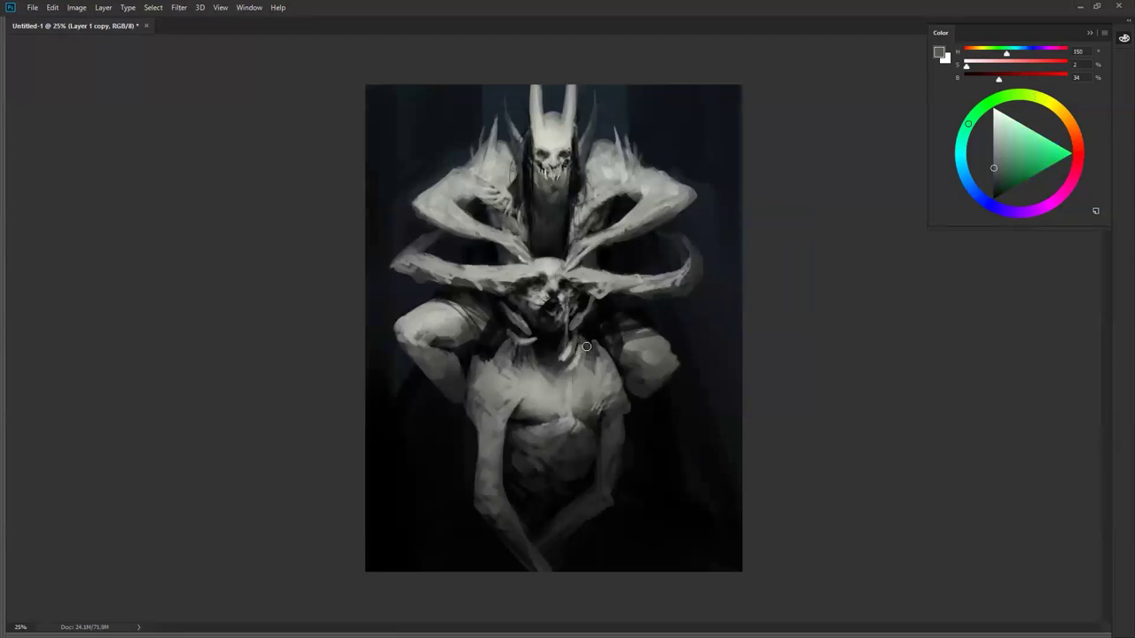
{"action": "left_click", "coordinate": [536, 390], "text": "alt"}
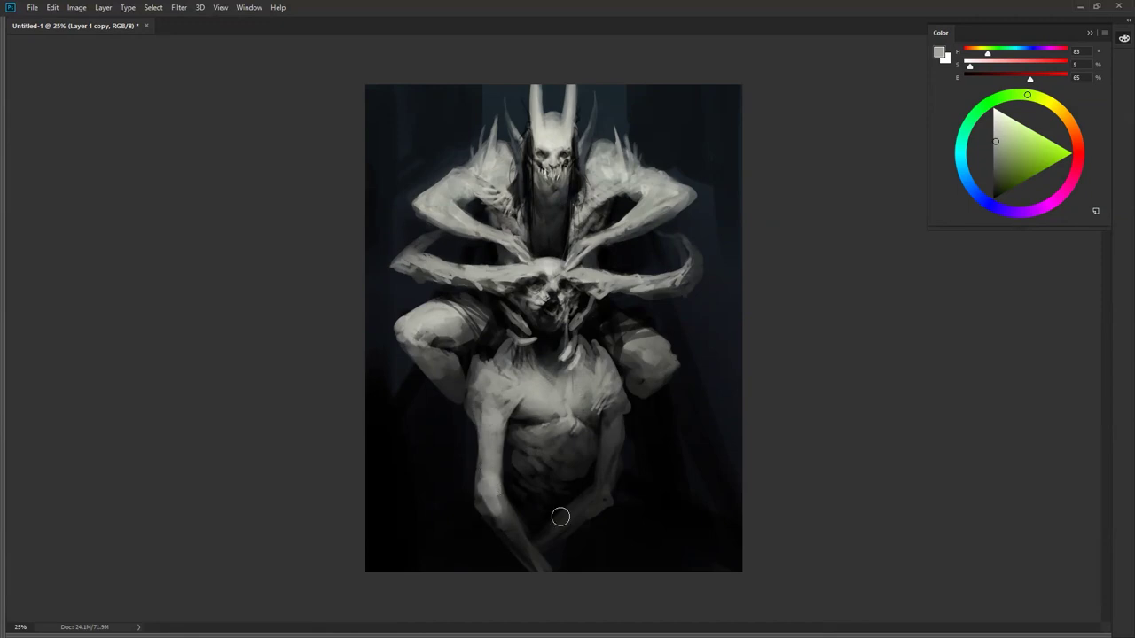
{"action": "left_click", "coordinate": [602, 478], "text": "alt"}
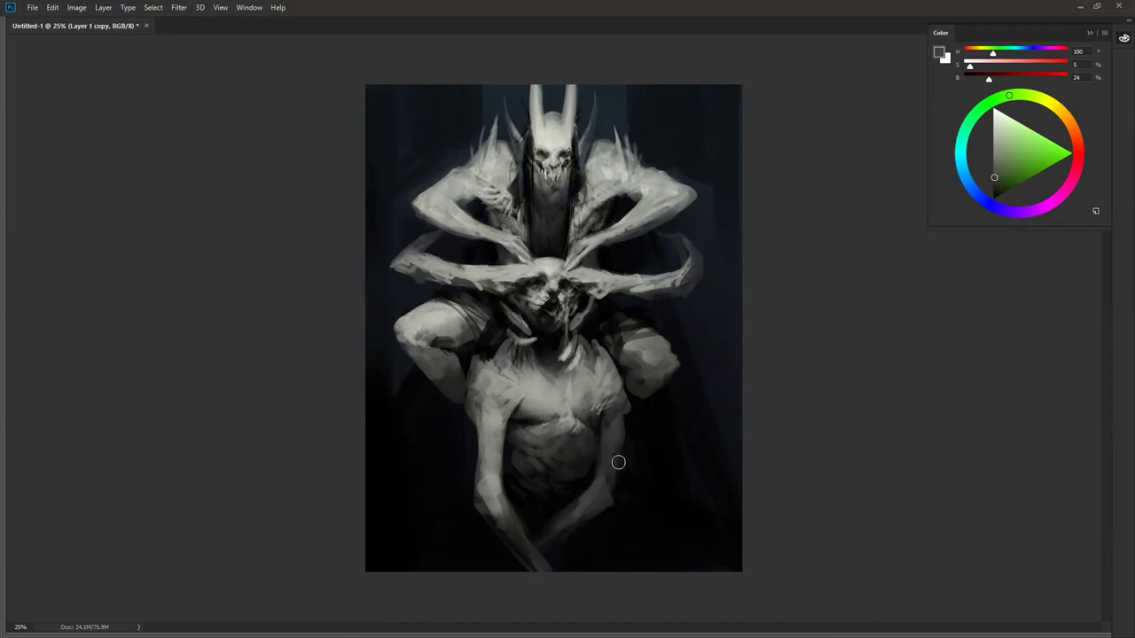
Step: Enlarge the brush and darken the background along the canvas sides and lower corners with black
{"action": "key", "text": "ctrl+minus"}
{"action": "key", "text": "d"}
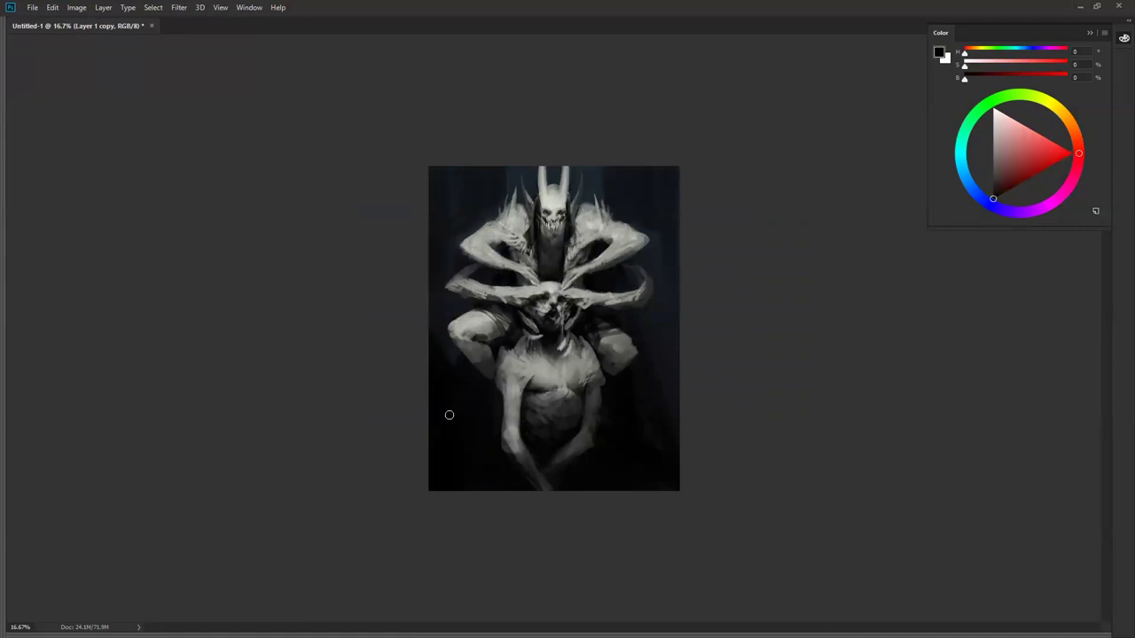
{"action": "key", "text": "bracketright"}
{"action": "key", "text": "bracketright"}
{"action": "key", "text": "bracketright"}
{"action": "key", "text": "bracketright"}
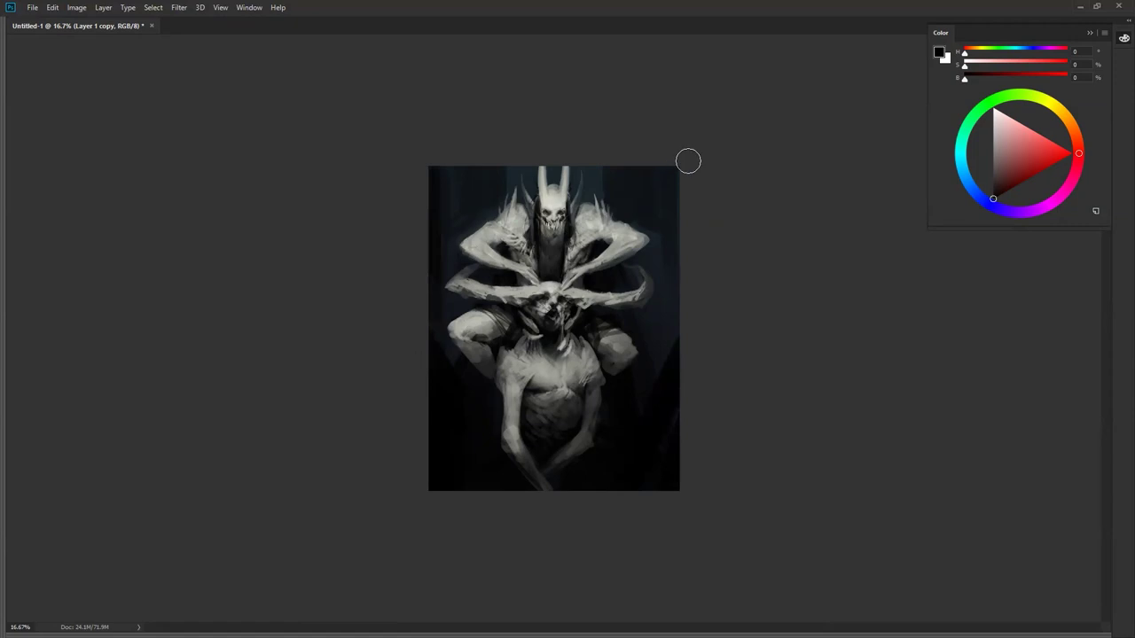
{"action": "left_click", "coordinate": [581, 372], "text": "ctrl"}
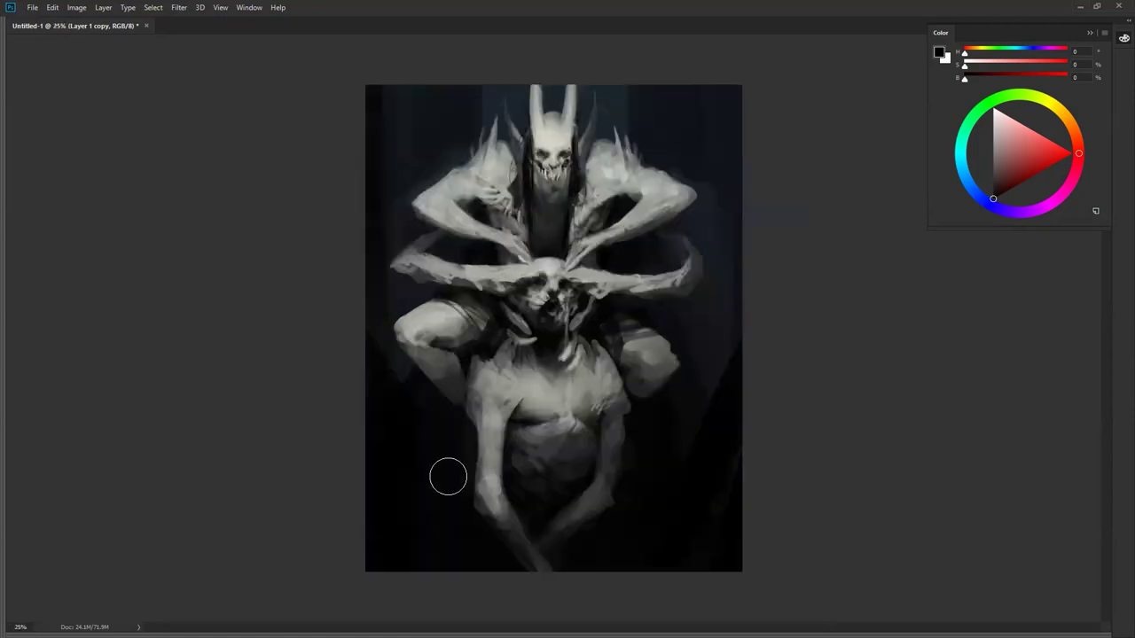
Step: Shrink the brush and add fine black accents around the lower figure's shoulder and upper chest
{"action": "left_click", "coordinate": [603, 474], "text": "alt"}
{"action": "left_click", "coordinate": [598, 379], "text": "alt"}
{"action": "left_click", "coordinate": [566, 390], "text": "ctrl"}
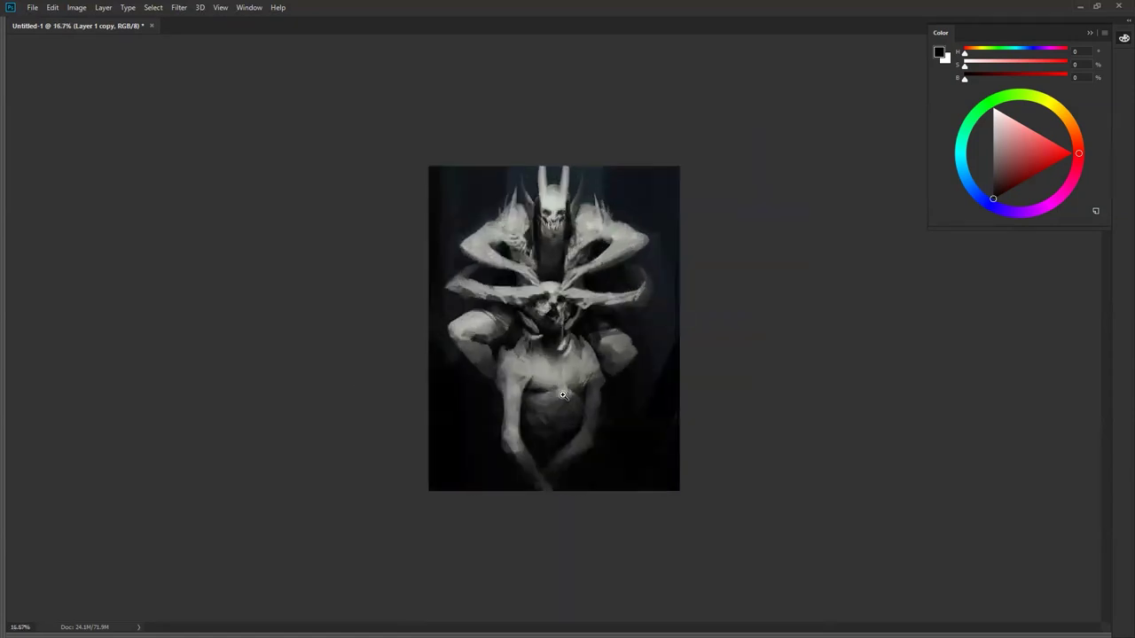
{"action": "left_click", "coordinate": [567, 400], "text": "ctrl"}
{"action": "key", "text": "bracketleft"}
{"action": "key", "text": "bracketleft"}
{"action": "key", "text": "bracketleft"}
{"action": "key", "text": "bracketleft"}
{"action": "key", "text": "bracketleft"}
{"action": "key", "text": "bracketleft"}
{"action": "key", "text": "bracketleft"}
{"action": "key", "text": "bracketleft"}
{"action": "key", "text": "bracketleft"}
{"action": "key", "text": "bracketleft"}
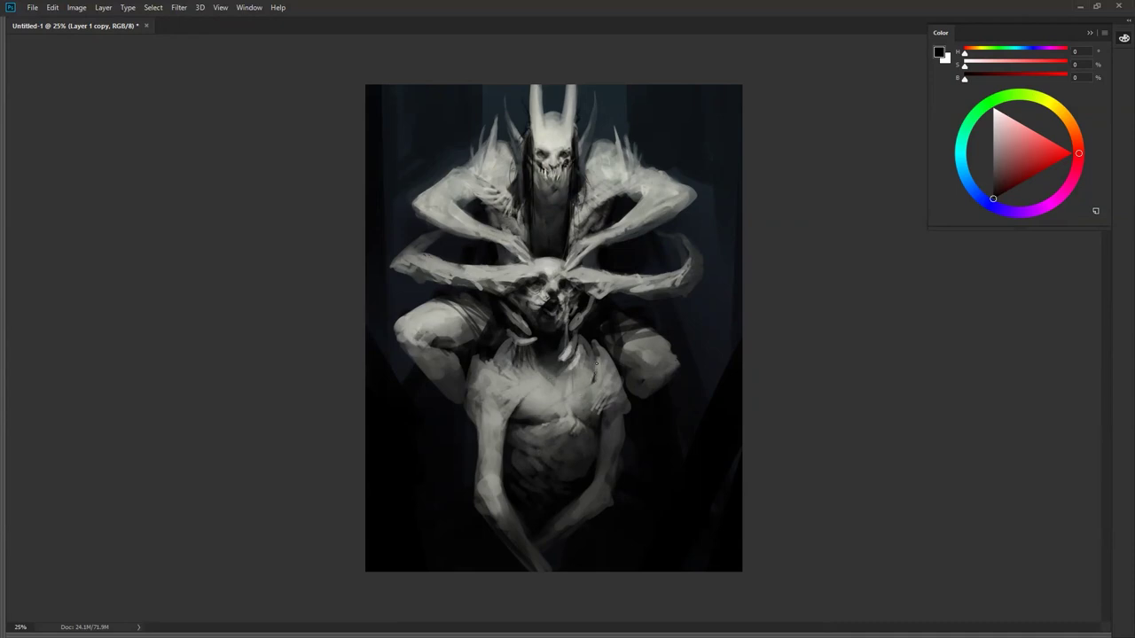
Step: Check the silhouettes and the darkened background at thumbnail size and on the mirrored canvas
{"action": "key", "text": "z"}
{"action": "left_click", "coordinate": [600, 399], "text": "alt"}
{"action": "left_click", "coordinate": [601, 400], "text": "alt"}
{"action": "left_click", "coordinate": [600, 400], "text": "alt"}
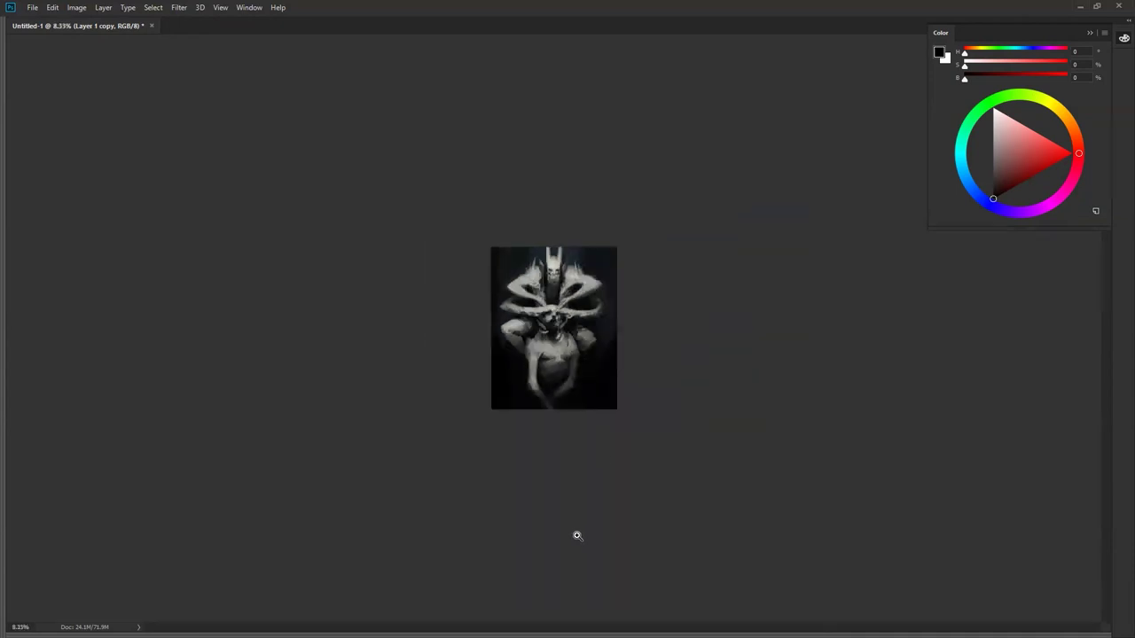
{"action": "left_click", "coordinate": [576, 386]}
{"action": "left_click", "coordinate": [582, 393]}
{"action": "left_click", "coordinate": [589, 399]}
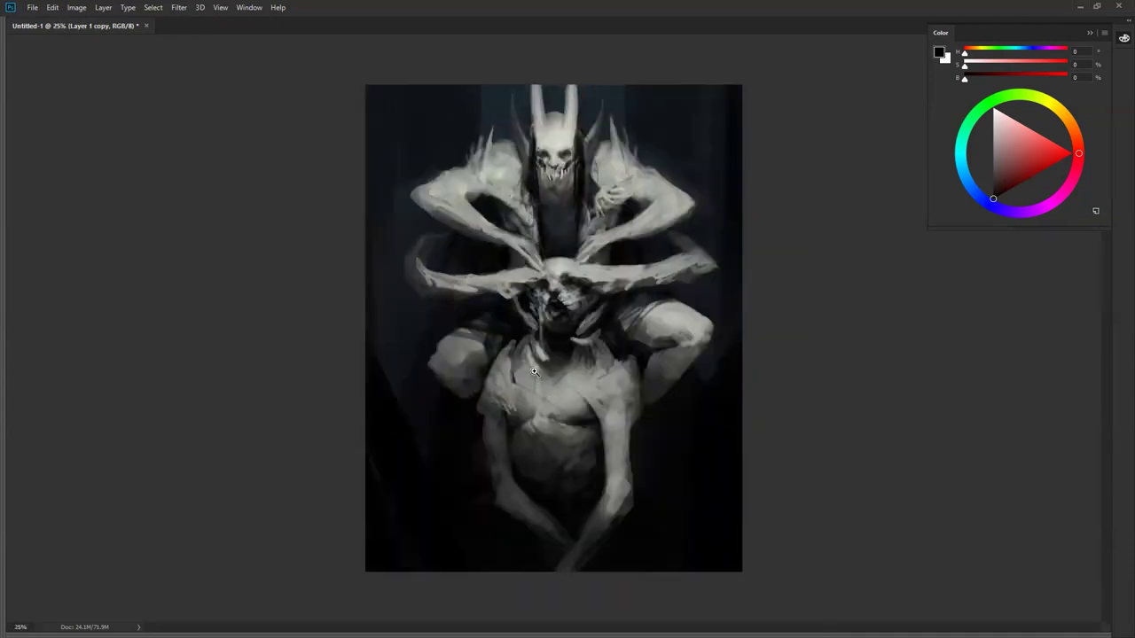
{"action": "key", "text": "ctrl+plus"}
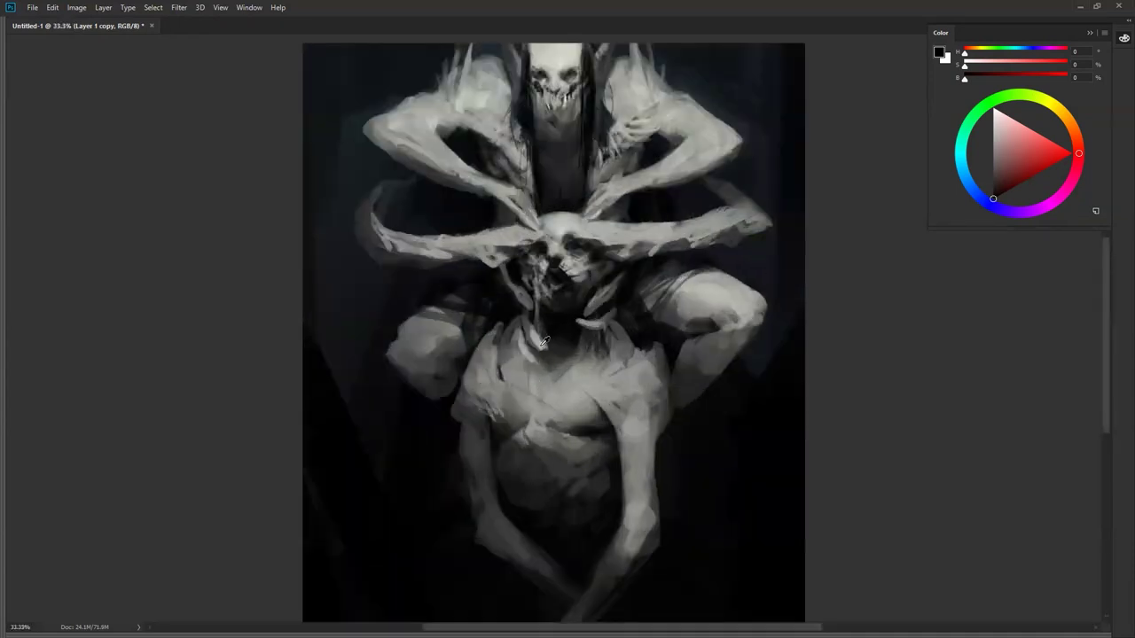
Step: Paint pale curved fingers on the lower figure's neck with sampled grey, darken around them with near-black, and mirror the canvas
{"action": "left_click", "coordinate": [545, 344], "text": "alt"}
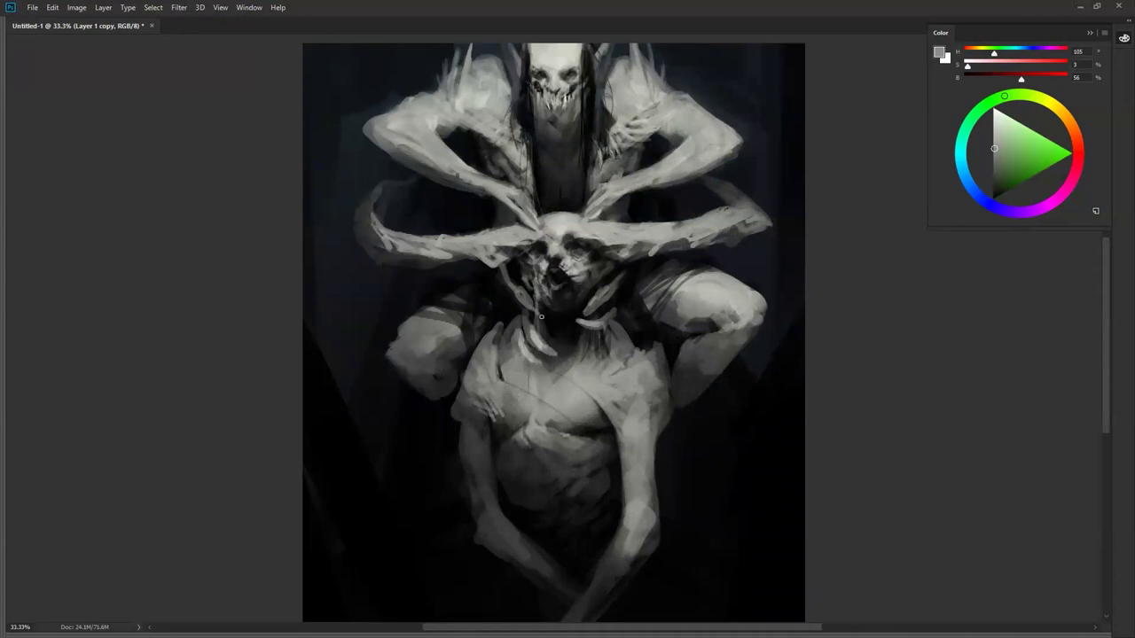
{"action": "left_click", "coordinate": [511, 267], "text": "alt"}
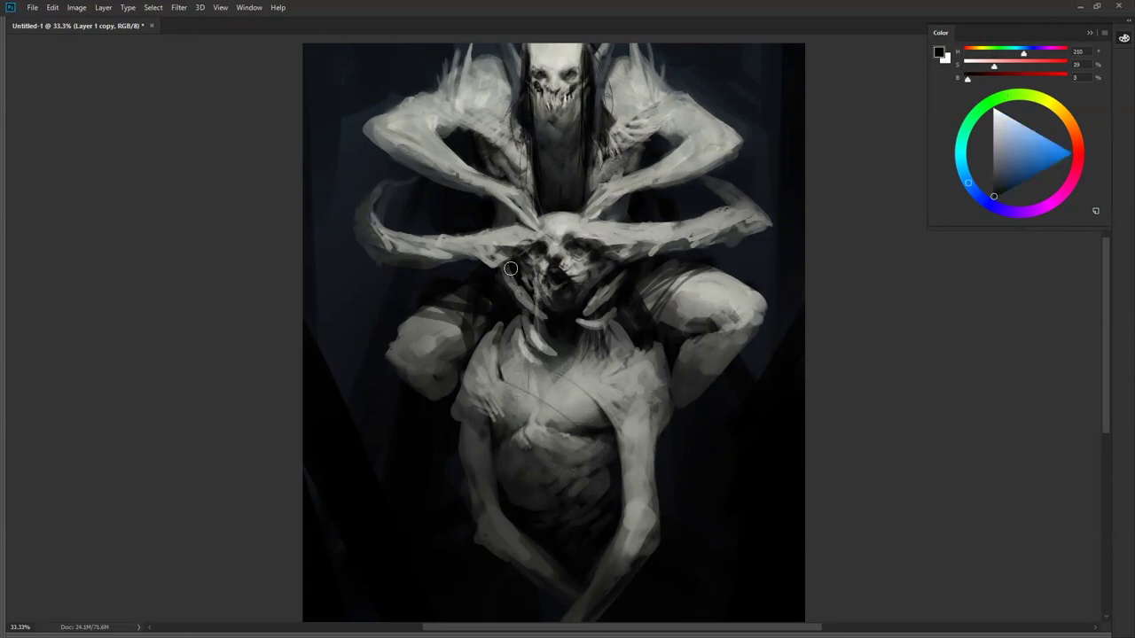
{"action": "key", "text": "z"}
{"action": "left_click", "coordinate": [563, 351], "text": "alt"}
{"action": "left_click", "coordinate": [563, 351], "text": "alt"}
{"action": "key", "text": "ctrl+shift+h"}
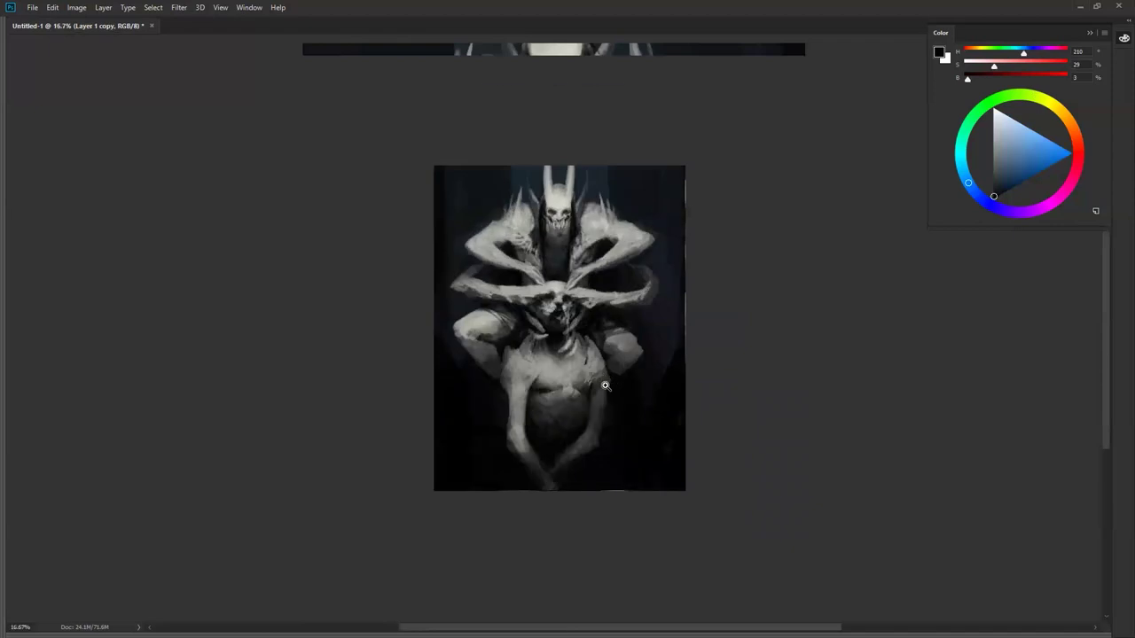
{"action": "left_click", "coordinate": [605, 385]}
Step: Refine the fingers, neck and upper chest below the lower skull with sampled light grey, dark grey and black
{"action": "left_click", "coordinate": [570, 349], "text": "alt"}
{"action": "left_click", "coordinate": [570, 342], "text": "alt"}
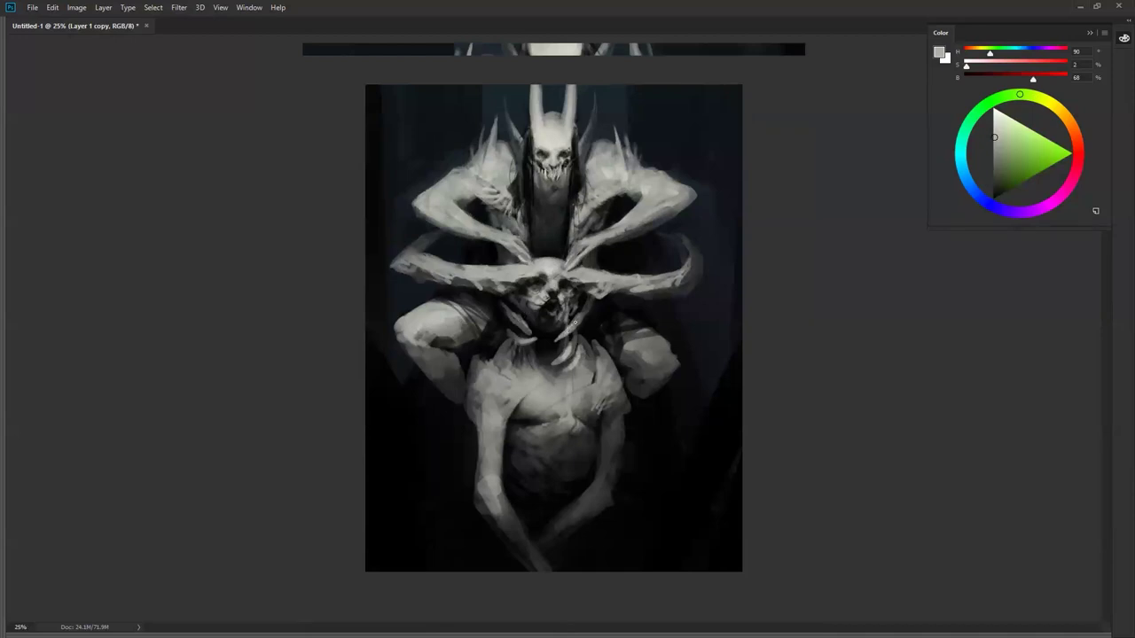
{"action": "left_click", "coordinate": [590, 313], "text": "alt"}
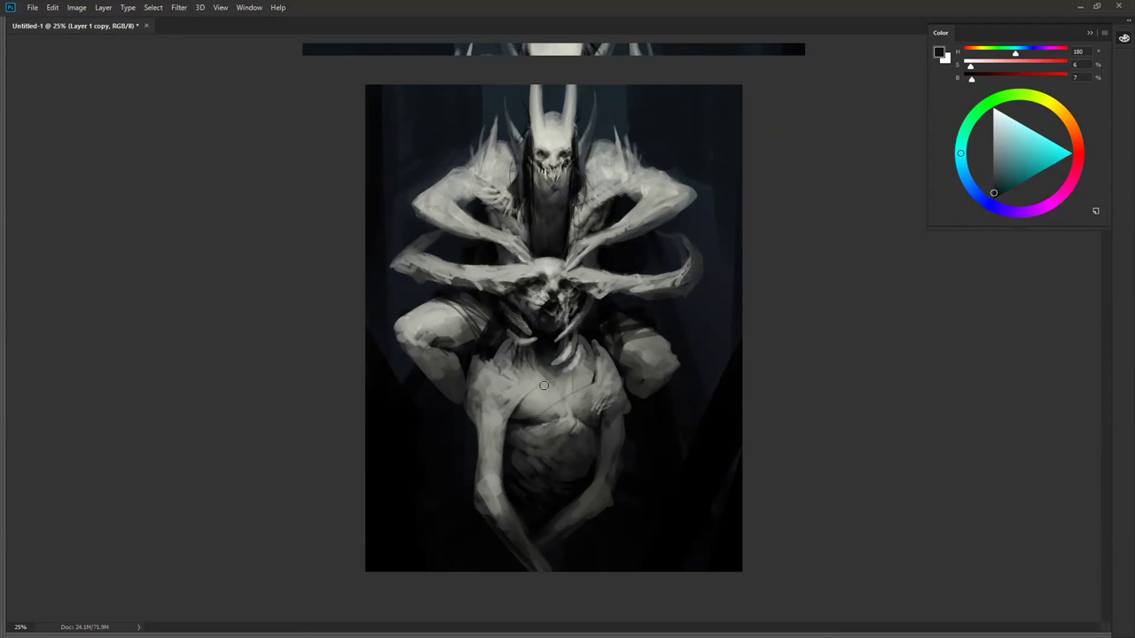
{"action": "scroll", "coordinate": [546, 383], "scroll_direction": "up", "scroll_amount": 1}
{"action": "key", "text": "d"}
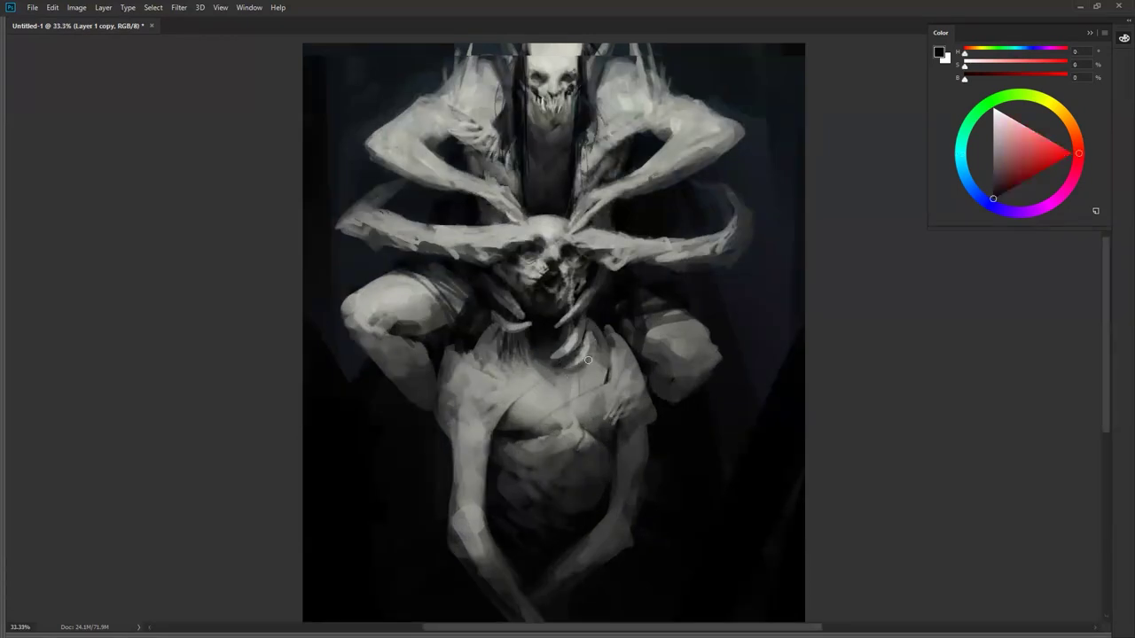
{"action": "left_click", "coordinate": [499, 310], "text": "alt"}
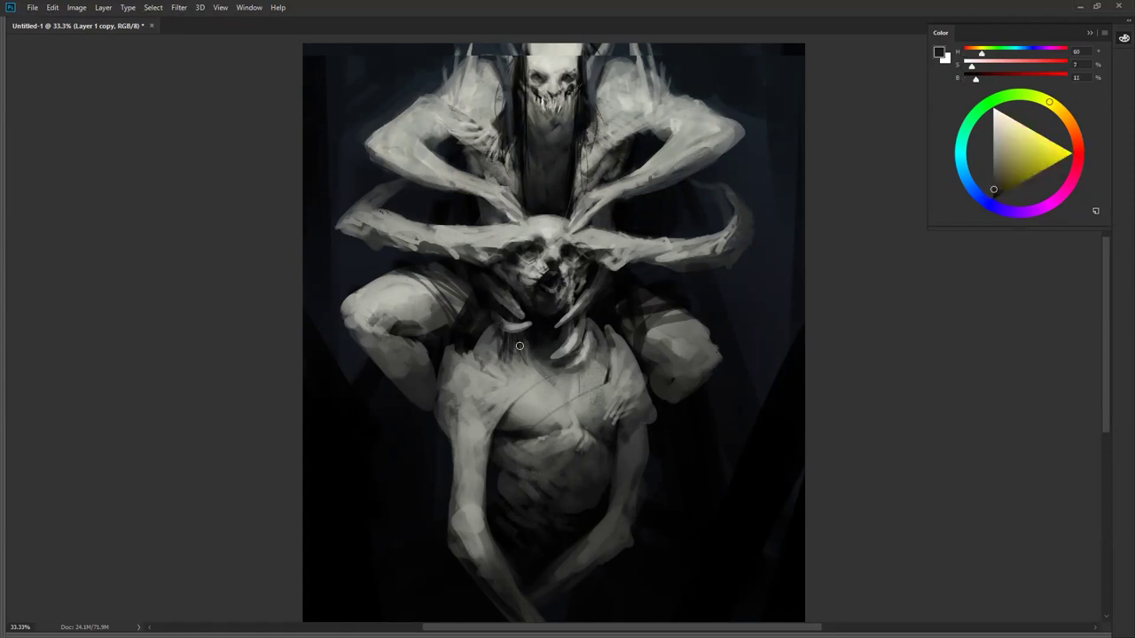
Step: Enlarge the brush and darken both of the crouching creature's bent legs with black so they sink into shadow
{"action": "scroll", "coordinate": [520, 346], "scroll_direction": "down", "scroll_amount": 2}
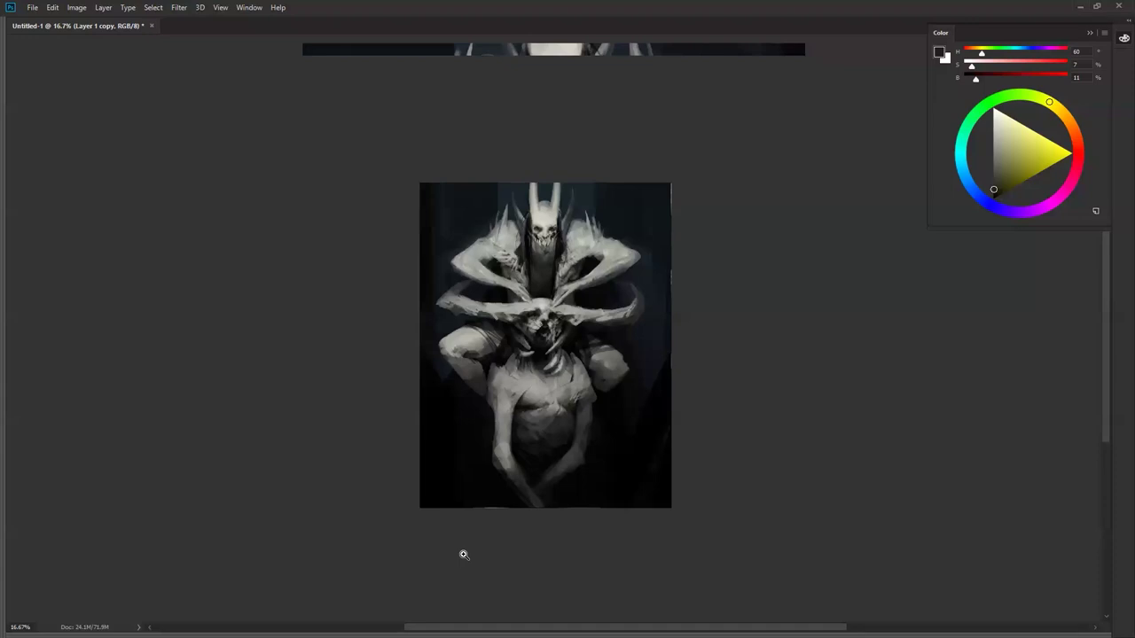
{"action": "scroll", "coordinate": [557, 444], "scroll_direction": "up", "scroll_amount": 1}
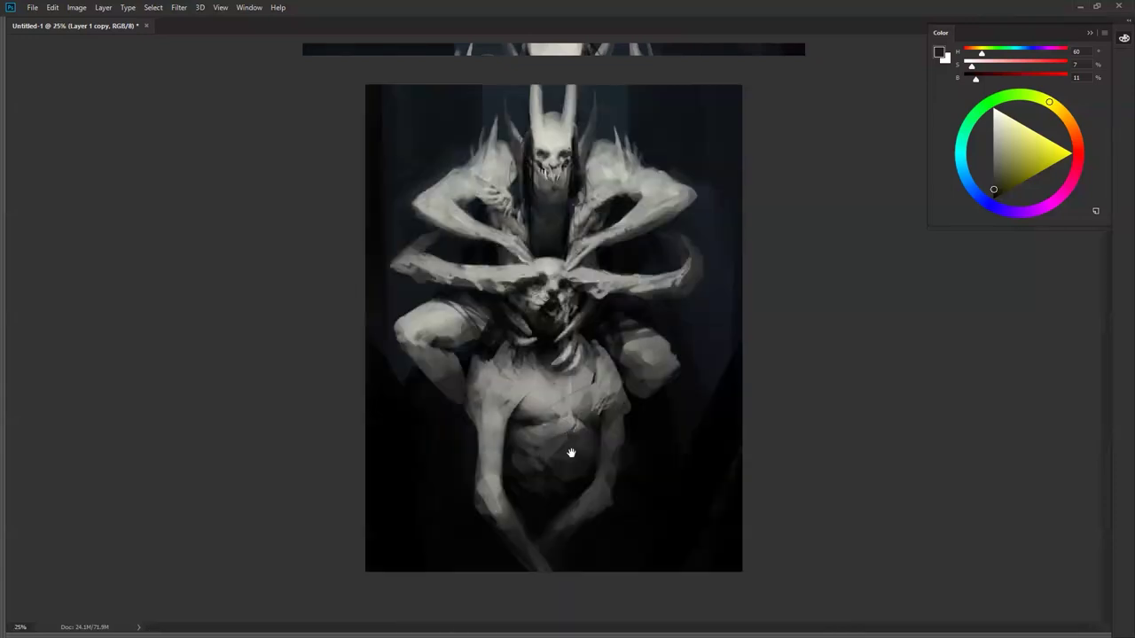
{"action": "key", "text": "d"}
{"action": "key", "text": "bracketright"}
{"action": "key", "text": "bracketright"}
{"action": "key", "text": "bracketright"}
{"action": "key", "text": "bracketright"}
{"action": "key", "text": "bracketright"}
{"action": "key", "text": "bracketright"}
{"action": "key", "text": "bracketright"}
{"action": "key", "text": "bracketright"}
{"action": "mouse_move", "coordinate": [415, 332]}
{"action": "left_mouse_down"}
{"action": "mouse_move", "coordinate": [442, 312]}
{"action": "mouse_move", "coordinate": [406, 329]}
{"action": "mouse_move", "coordinate": [454, 305]}
{"action": "mouse_move", "coordinate": [407, 332]}
{"action": "mouse_move", "coordinate": [455, 360]}
{"action": "mouse_move", "coordinate": [445, 332]}
{"action": "mouse_move", "coordinate": [437, 376]}
{"action": "mouse_move", "coordinate": [417, 351]}
{"action": "mouse_move", "coordinate": [450, 304]}
{"action": "left_mouse_up"}
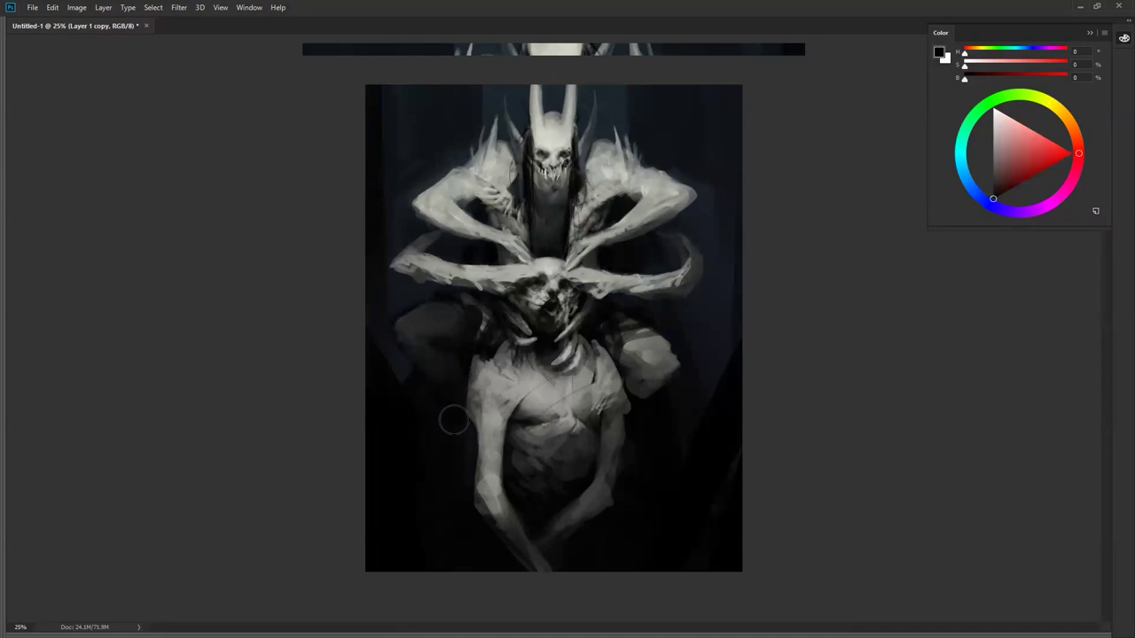
{"action": "mouse_move", "coordinate": [642, 332]}
{"action": "left_mouse_down"}
{"action": "mouse_move", "coordinate": [643, 370]}
{"action": "mouse_move", "coordinate": [670, 356]}
{"action": "mouse_move", "coordinate": [663, 389]}
{"action": "left_mouse_up"}
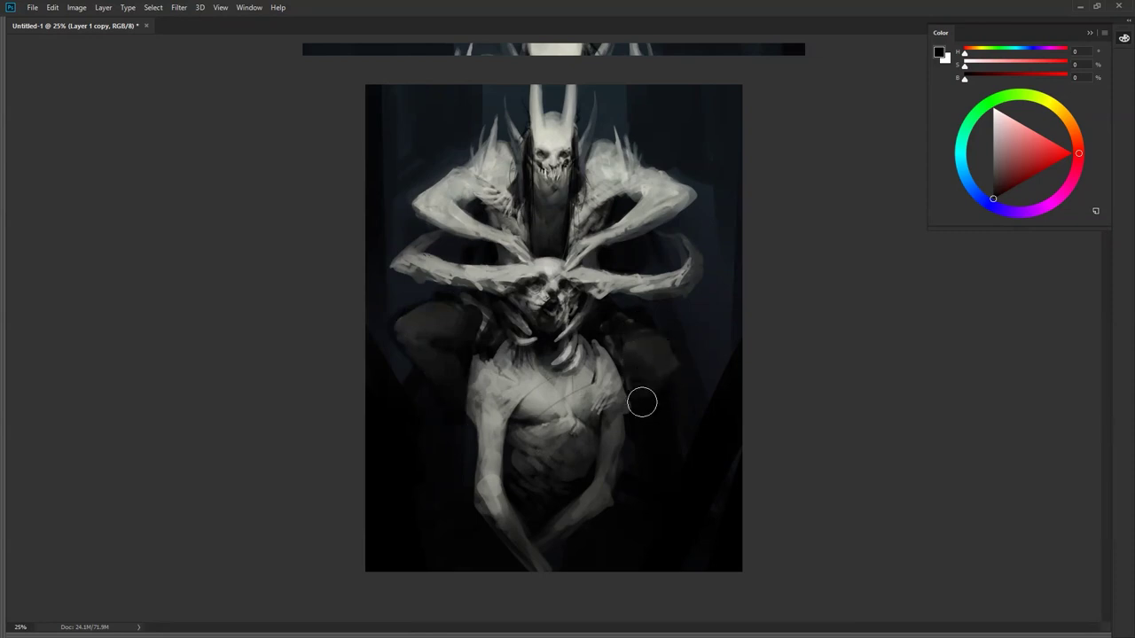
Step: Clean up the darkened knee's outline with sampled dark blue from the background and check the silhouette at thumbnail size
{"action": "left_click", "coordinate": [399, 295], "text": "alt"}
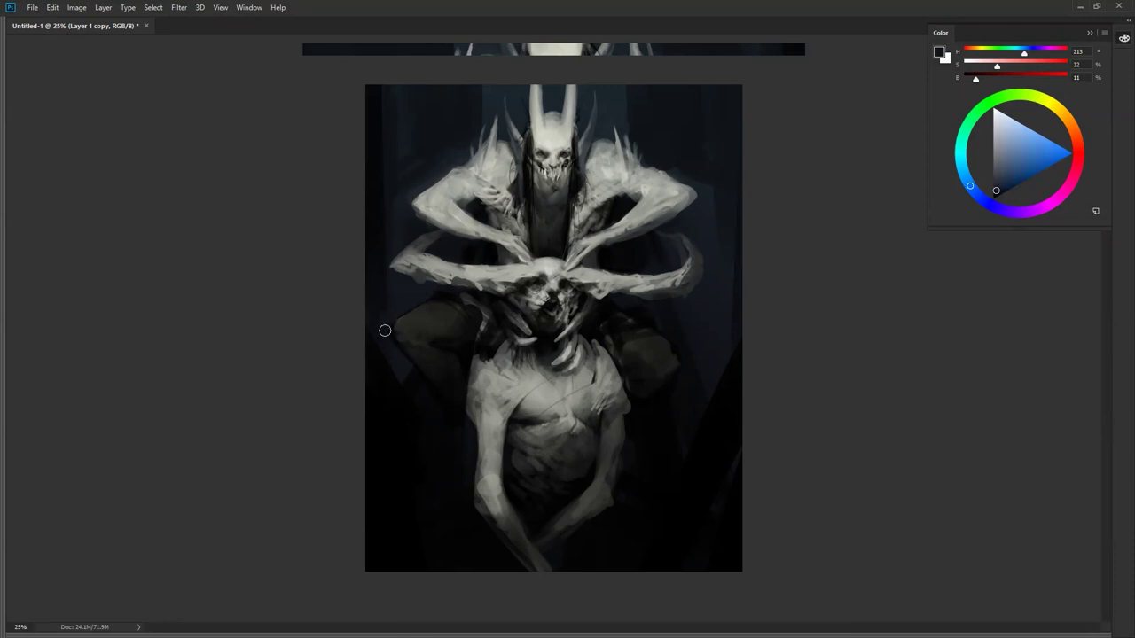
{"action": "left_click", "coordinate": [658, 437], "text": "ctrl+alt"}
{"action": "left_click", "coordinate": [657, 448], "text": "ctrl+alt"}
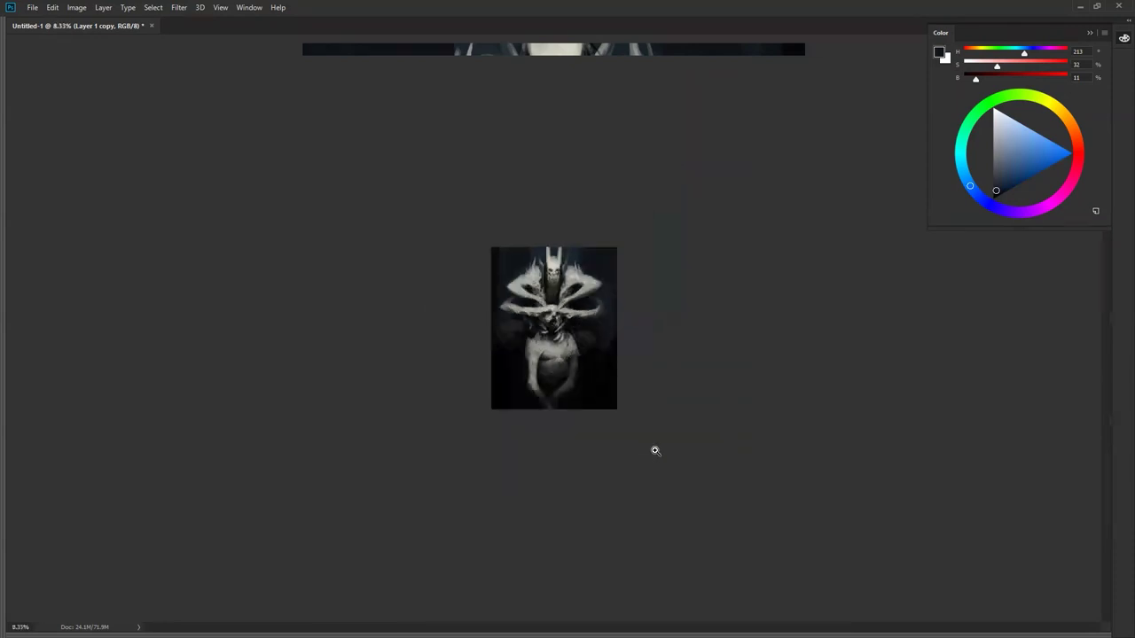
{"action": "left_click", "coordinate": [631, 383], "text": "ctrl"}
{"action": "left_click", "coordinate": [629, 391], "text": "ctrl"}
{"action": "left_click", "coordinate": [610, 388], "text": "ctrl"}
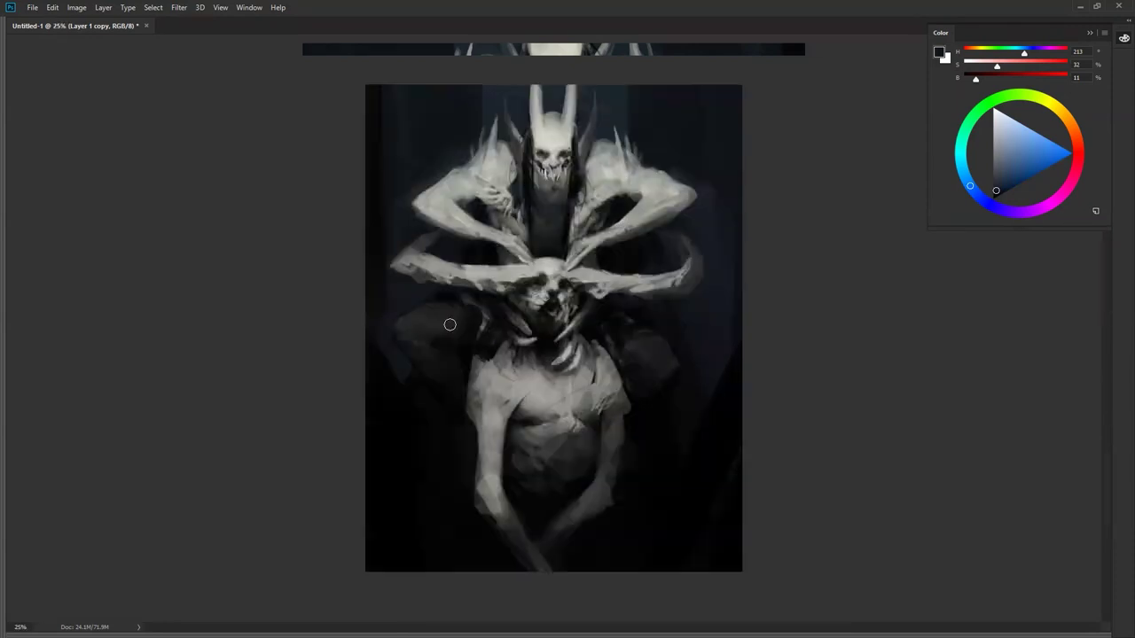
Step: Choose a textured 300 px brush and rework the shadowed legs with sampled near-black and dark grey tones
{"action": "right_click", "coordinate": [722, 299]}
{"action": "left_click", "coordinate": [695, 234]}
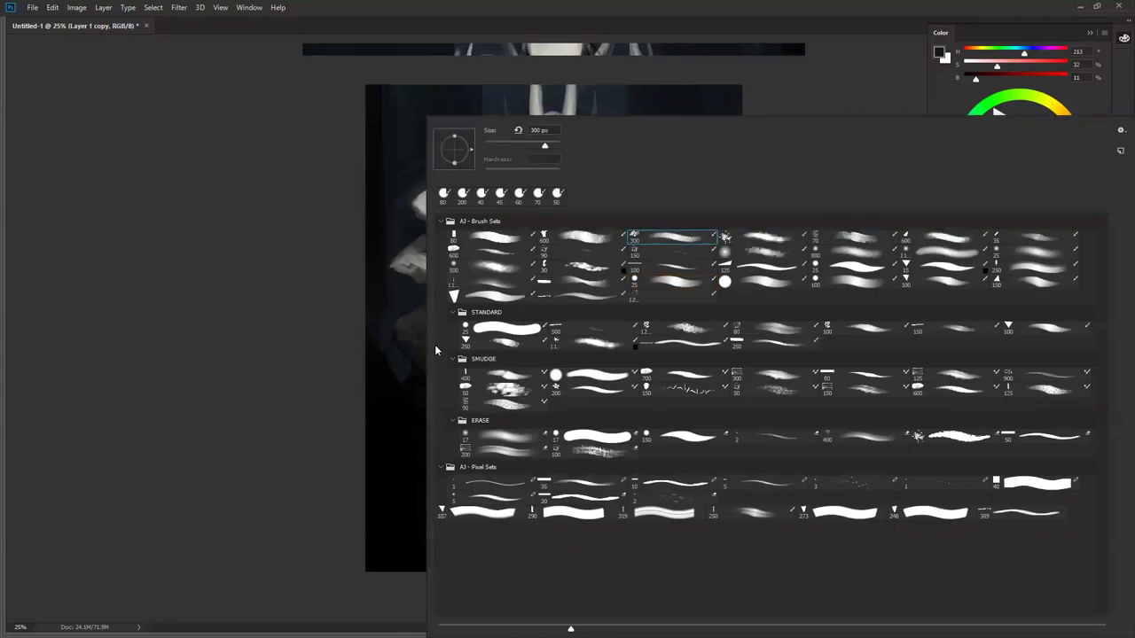
{"action": "left_click", "coordinate": [214, 442]}
{"action": "left_click", "coordinate": [443, 340], "text": "alt"}
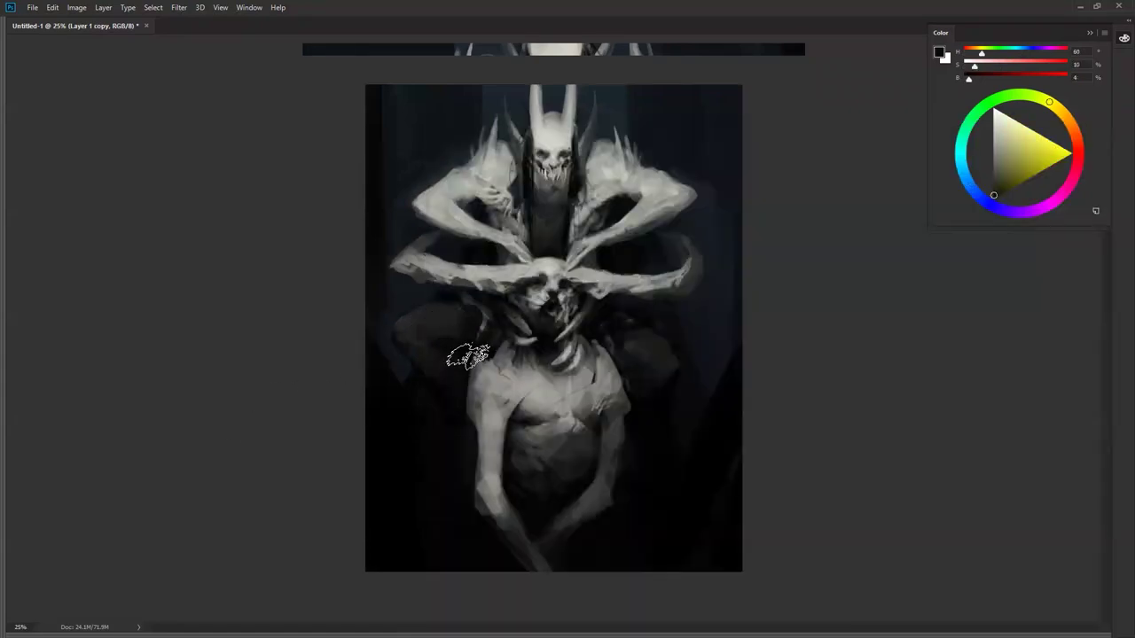
{"action": "left_click", "coordinate": [404, 320], "text": "alt"}
{"action": "left_click", "coordinate": [401, 335], "text": "alt"}
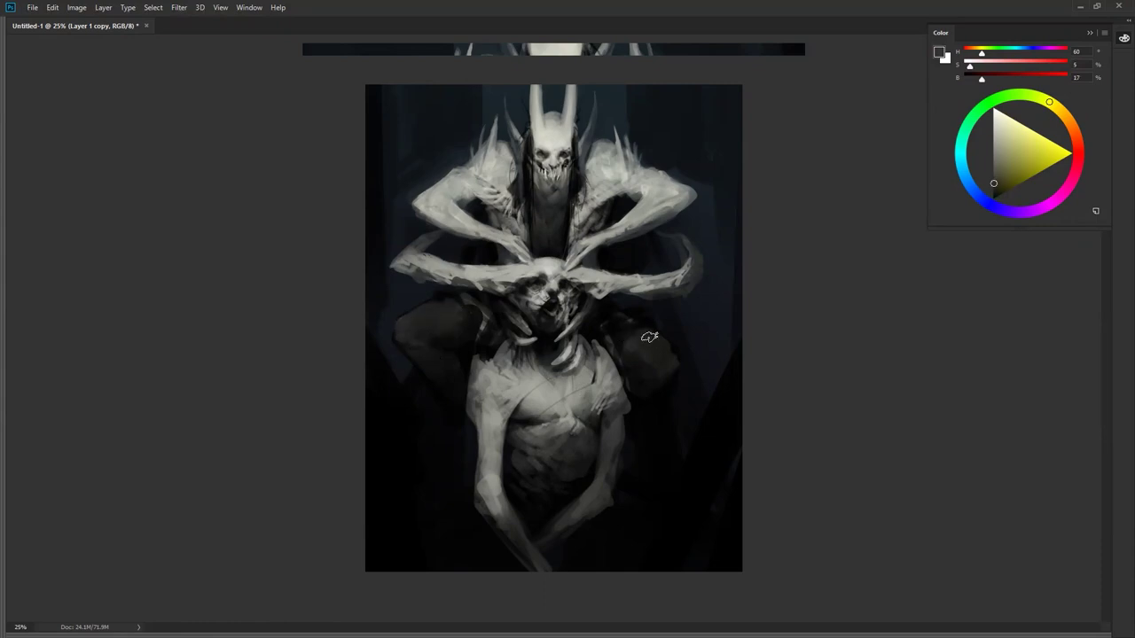
Step: Deepen the shadows beside the upper creature's hair, neck and inner shoulders with black
{"action": "key", "text": "d"}
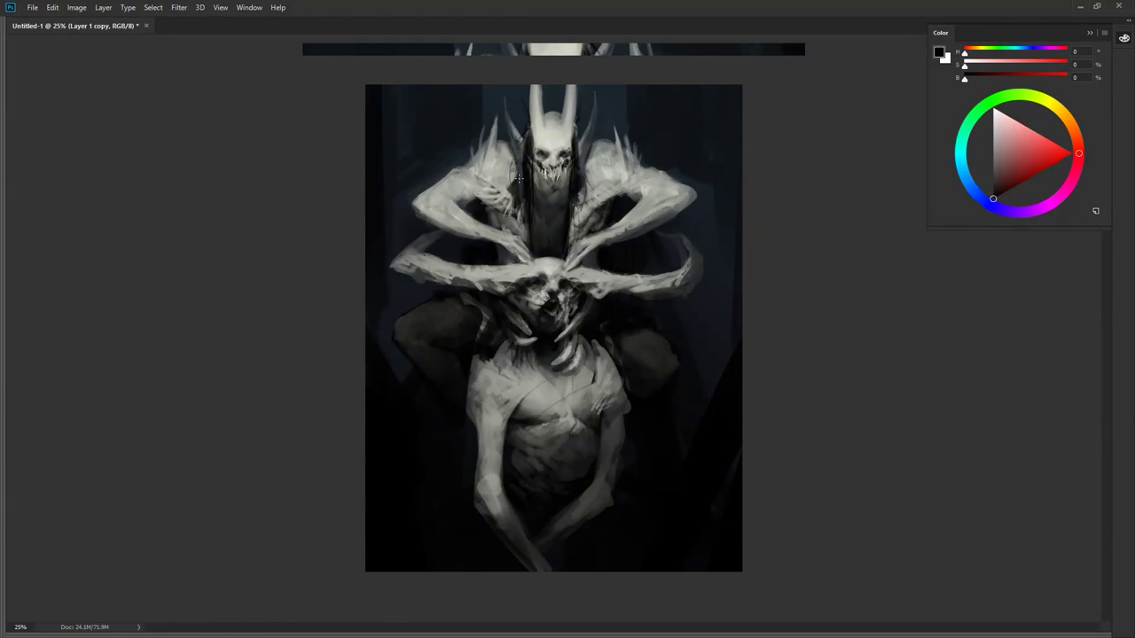
{"action": "mouse_move", "coordinate": [522, 204]}
{"action": "left_mouse_down"}
{"action": "mouse_move", "coordinate": [516, 169]}
{"action": "mouse_move", "coordinate": [498, 195]}
{"action": "left_mouse_up"}
{"action": "mouse_move", "coordinate": [586, 181]}
{"action": "left_mouse_down"}
{"action": "mouse_move", "coordinate": [591, 166]}
{"action": "mouse_move", "coordinate": [559, 210]}
{"action": "left_mouse_up"}
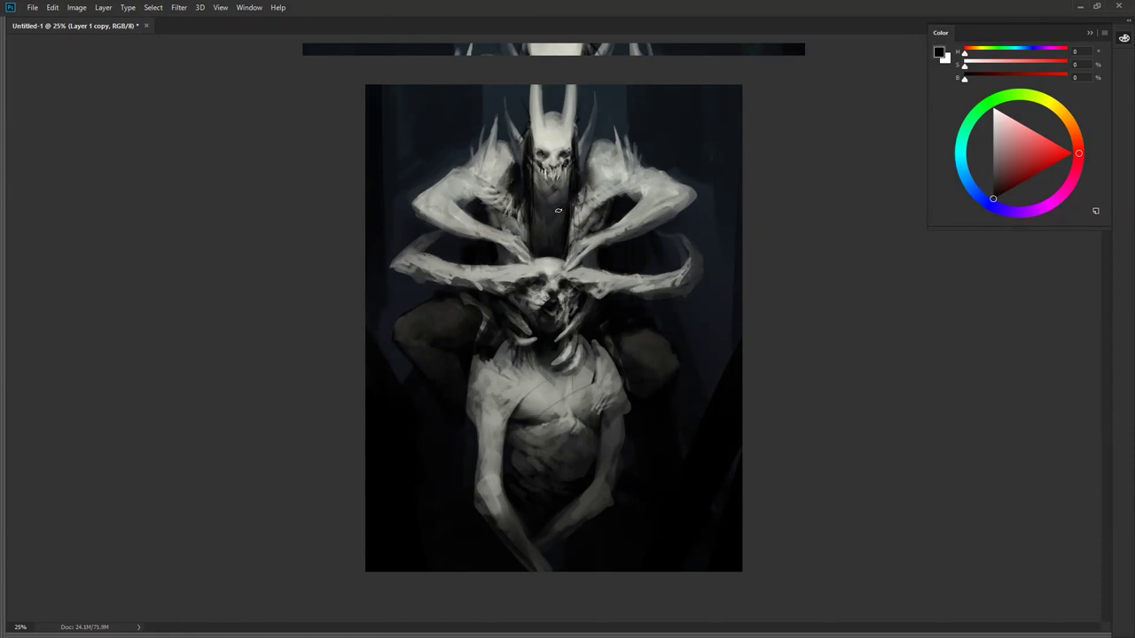
{"action": "left_click_drag", "start_coordinate": [507, 159], "coordinate": [512, 165]}
Step: Restore the hidden panels and examine the whole painting at thumbnail size in different screen modes
{"action": "key", "text": "ctrl+minus"}
{"action": "key", "text": "Tab"}
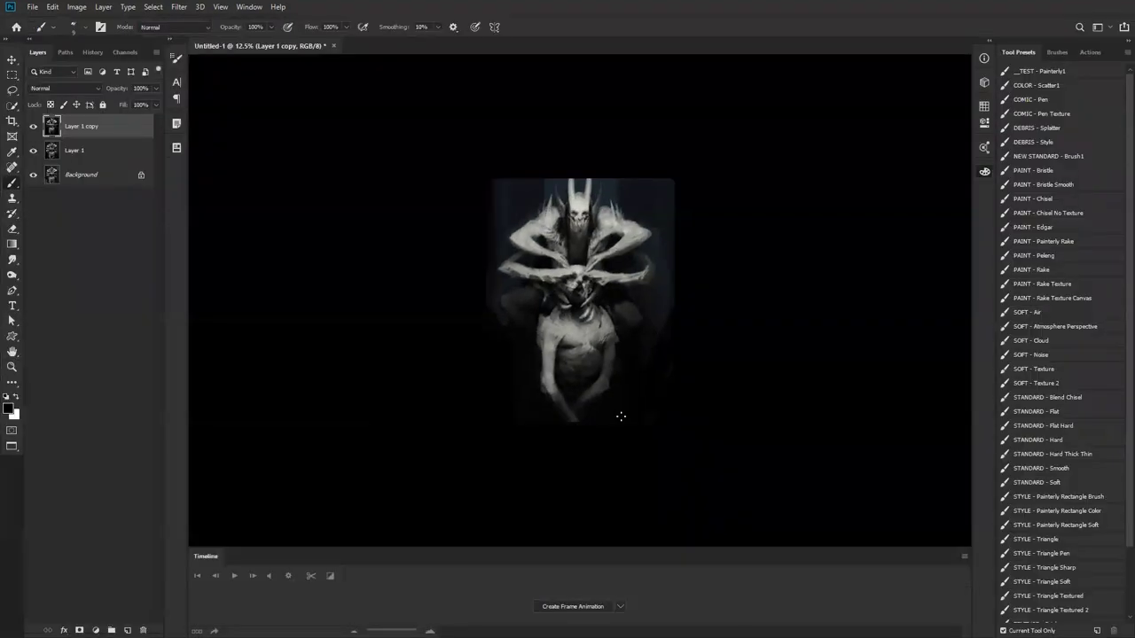
{"action": "key", "text": "f"}
{"action": "key", "text": "ctrl+space"}
{"action": "left_click", "coordinate": [628, 381]}
{"action": "key", "text": "b"}
{"action": "key", "text": "f"}
{"action": "key", "text": "f"}
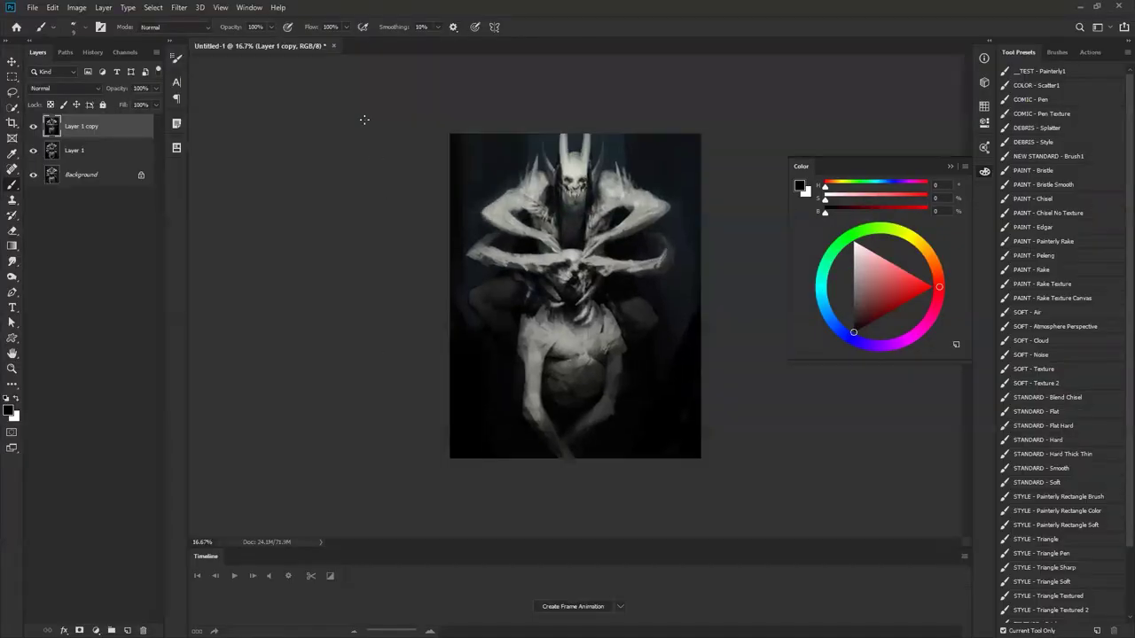
Step: Try a second floating window of the Untitled-1 document and dock the painting back in the workspace
{"action": "left_click_drag", "start_coordinate": [289, 50], "coordinate": [313, 101]}
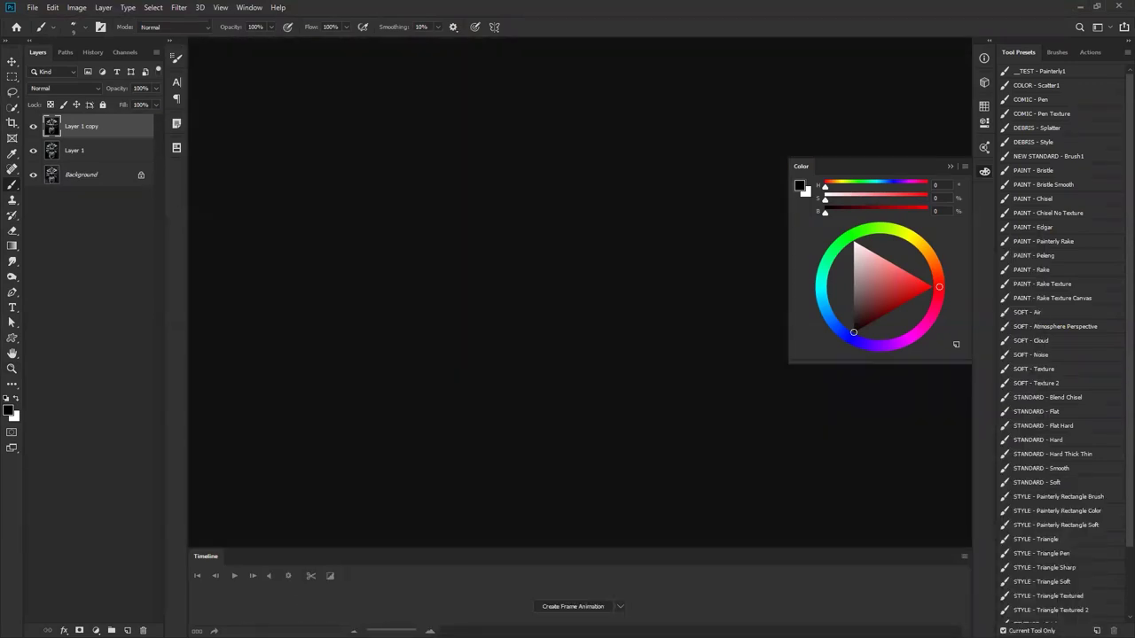
{"action": "left_click", "coordinate": [249, 7]}
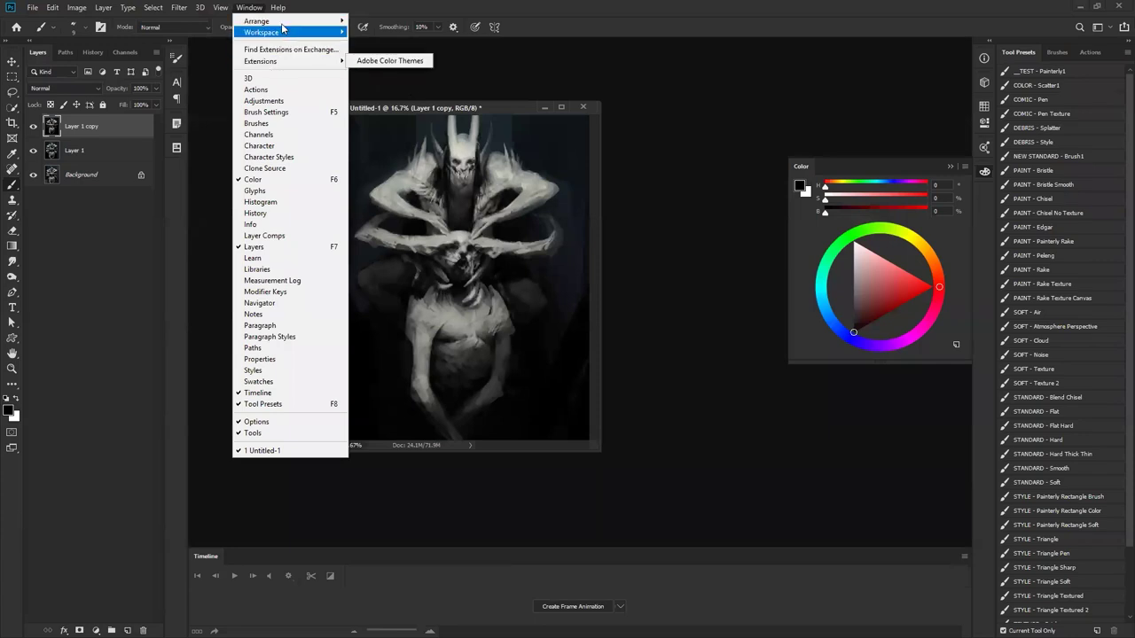
{"action": "mouse_move", "coordinate": [275, 20]}
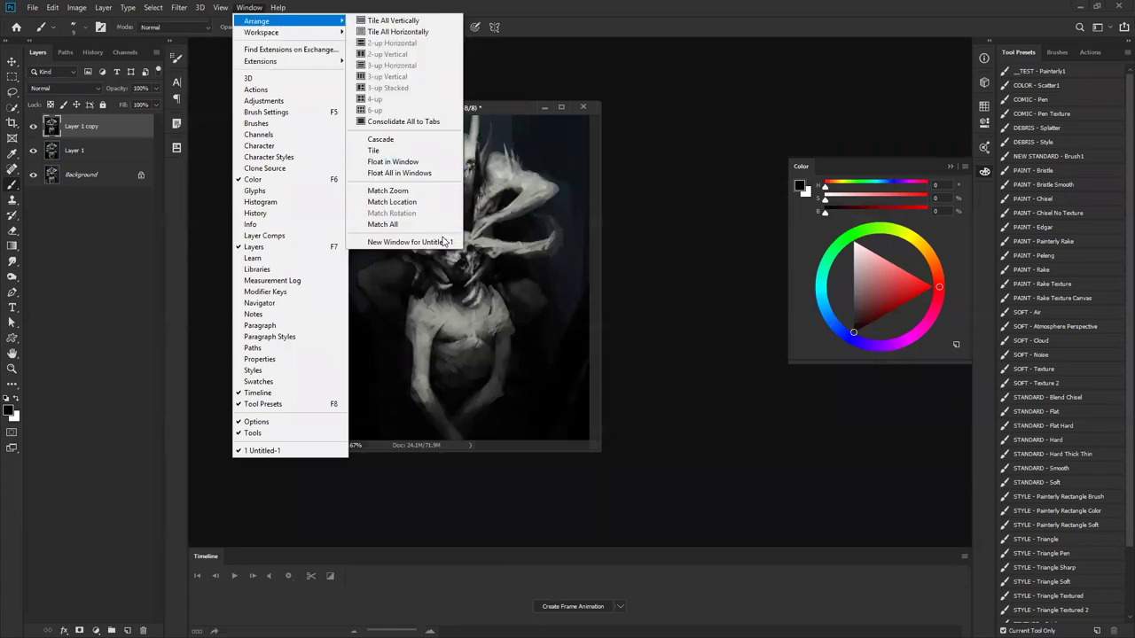
{"action": "left_click", "coordinate": [443, 241]}
{"action": "left_click_drag", "start_coordinate": [462, 120], "coordinate": [408, 123]}
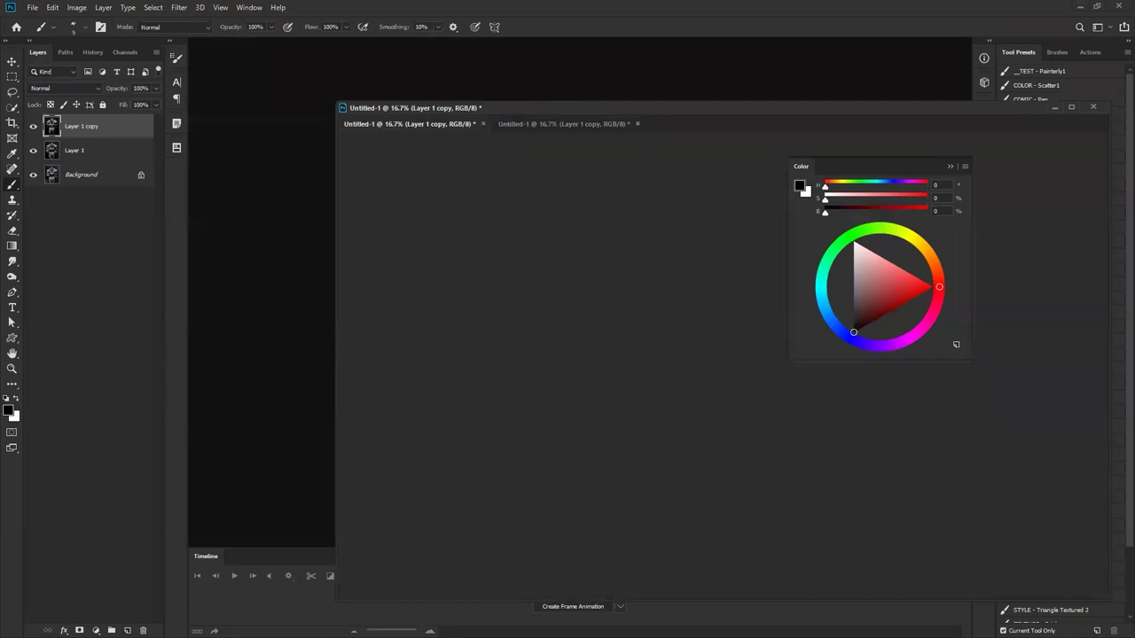
{"action": "key", "text": "z"}
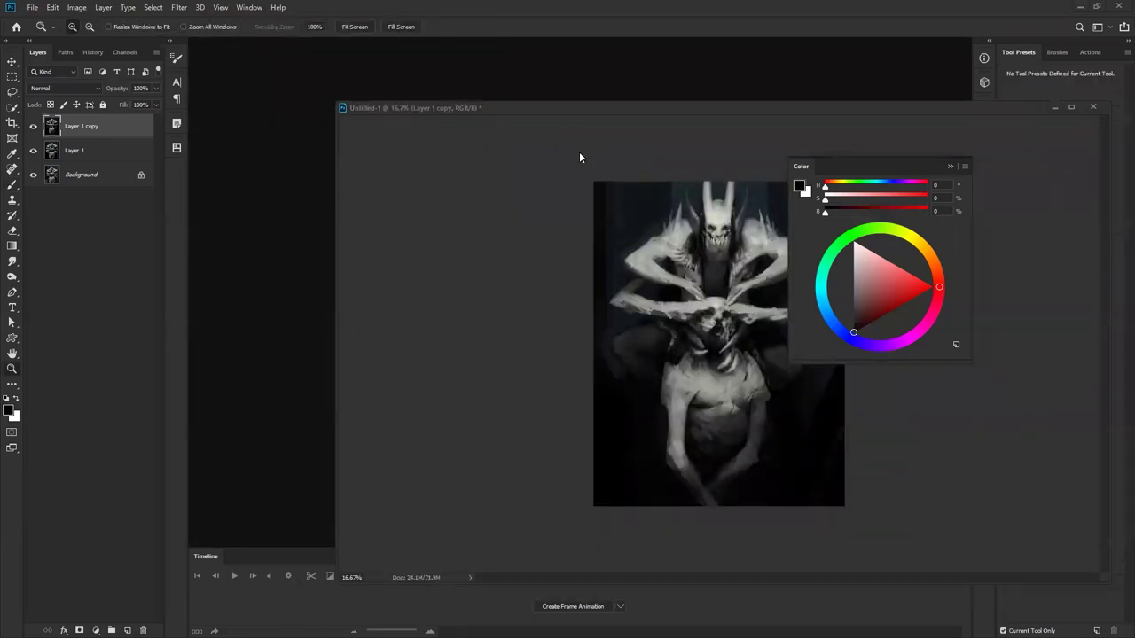
{"action": "left_click_drag", "start_coordinate": [504, 110], "coordinate": [391, 37]}
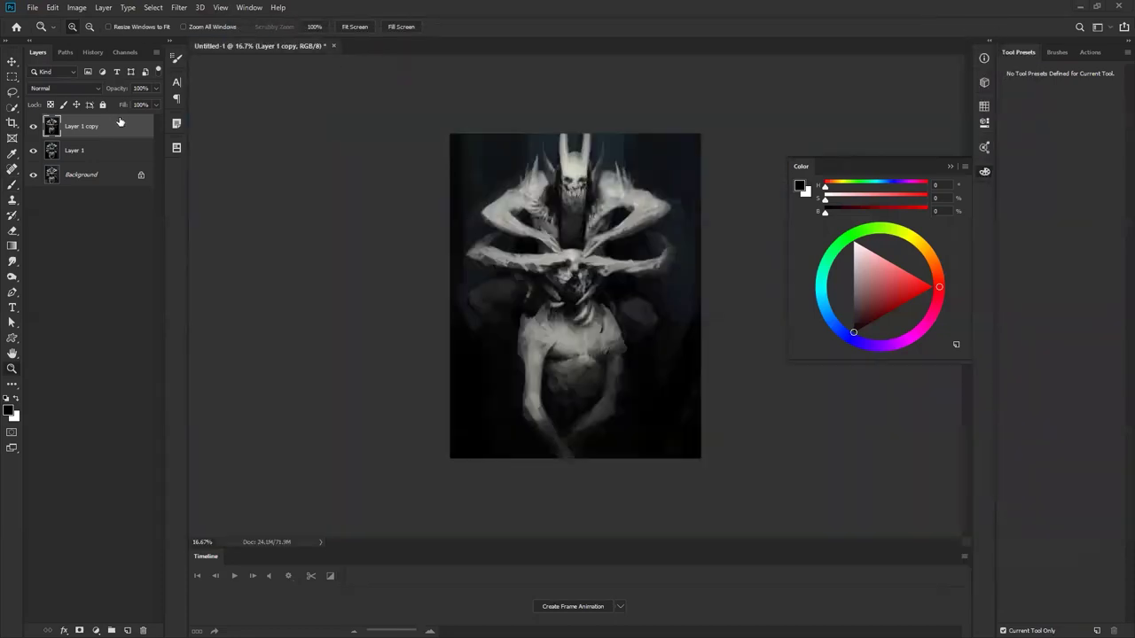
Step: Examine the overall composition, the darkened legs and the lower figure's torso at several magnifications
{"action": "left_click", "coordinate": [537, 201], "text": "alt"}
{"action": "left_click", "coordinate": [646, 293]}
{"action": "left_click", "coordinate": [665, 314]}
{"action": "left_click_drag", "start_coordinate": [679, 324], "coordinate": [649, 312]}
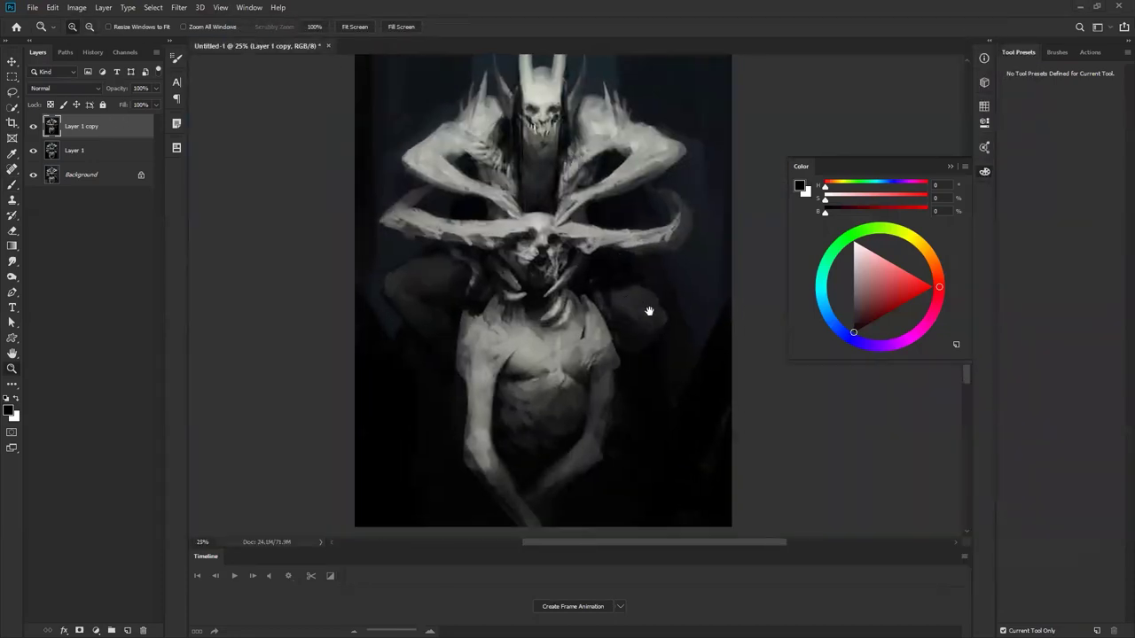
{"action": "left_click", "coordinate": [668, 345], "text": "alt"}
{"action": "left_click", "coordinate": [668, 345]}
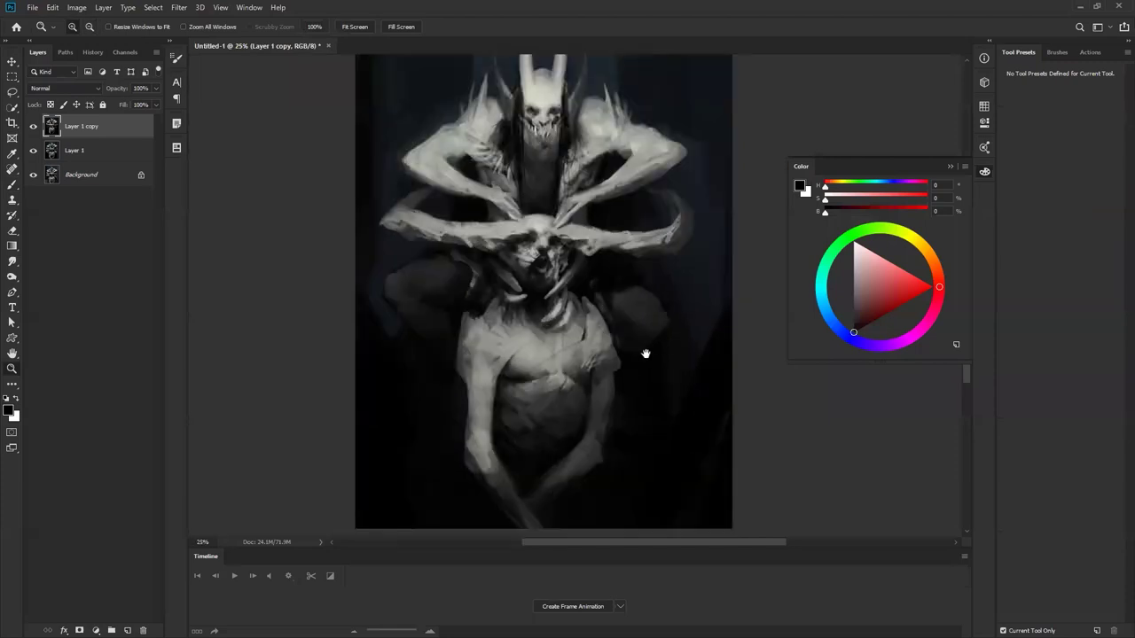
{"action": "left_click_drag", "start_coordinate": [646, 345], "coordinate": [645, 362]}
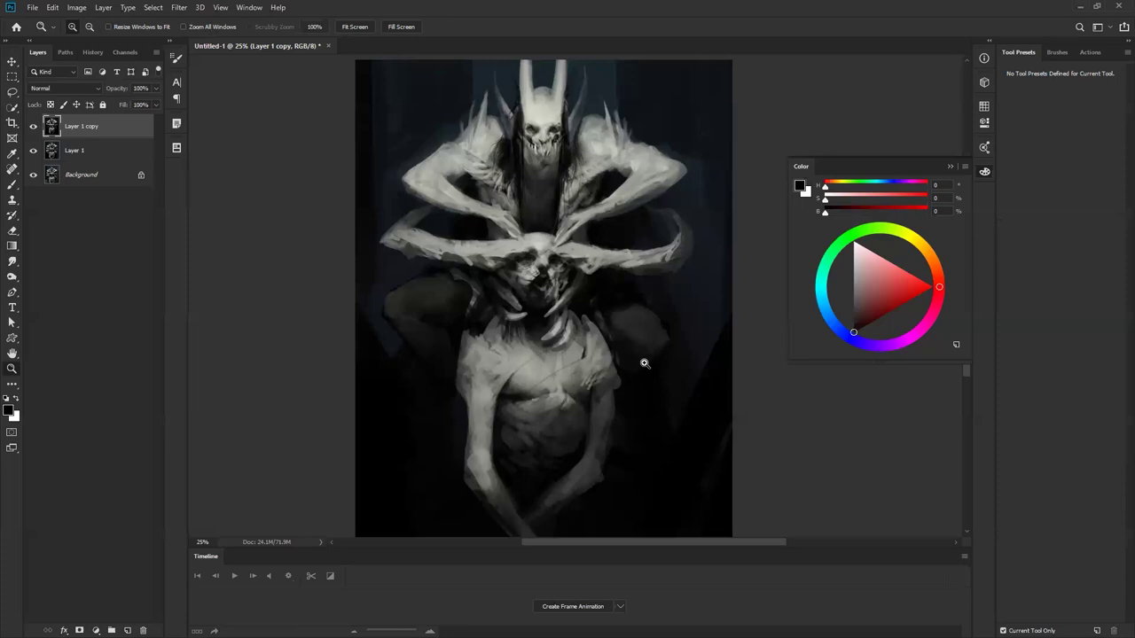
{"action": "left_click", "coordinate": [589, 332]}
{"action": "left_click", "coordinate": [587, 335], "text": "alt"}
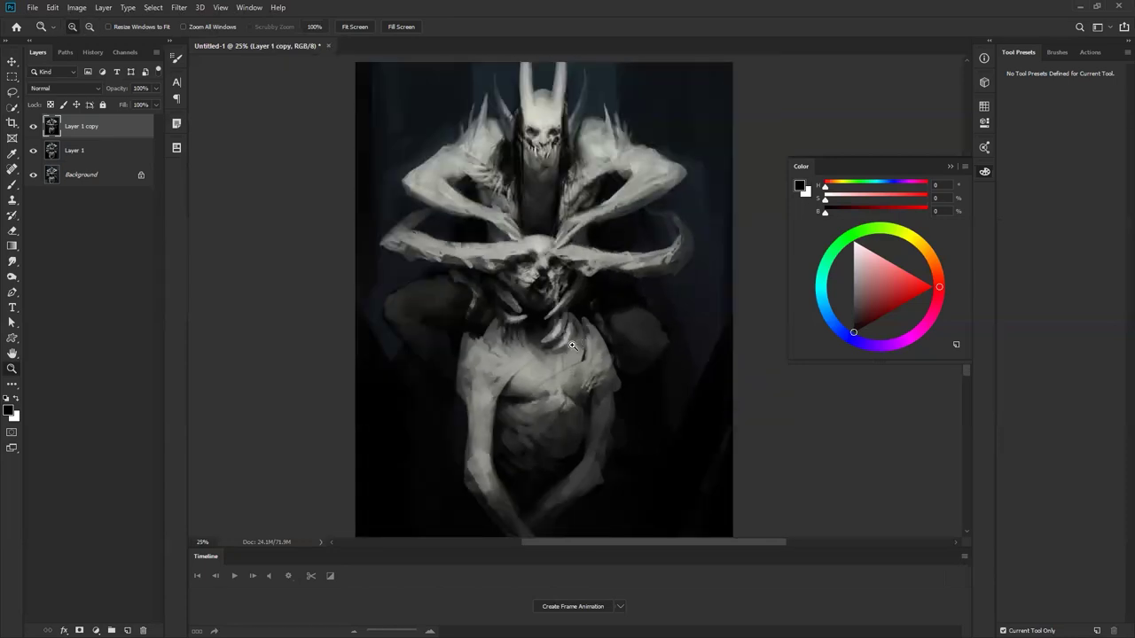
{"action": "mouse_move", "coordinate": [476, 329]}
{"action": "left_mouse_down"}
{"action": "mouse_move", "coordinate": [466, 307]}
{"action": "mouse_move", "coordinate": [468, 321]}
{"action": "left_mouse_up"}
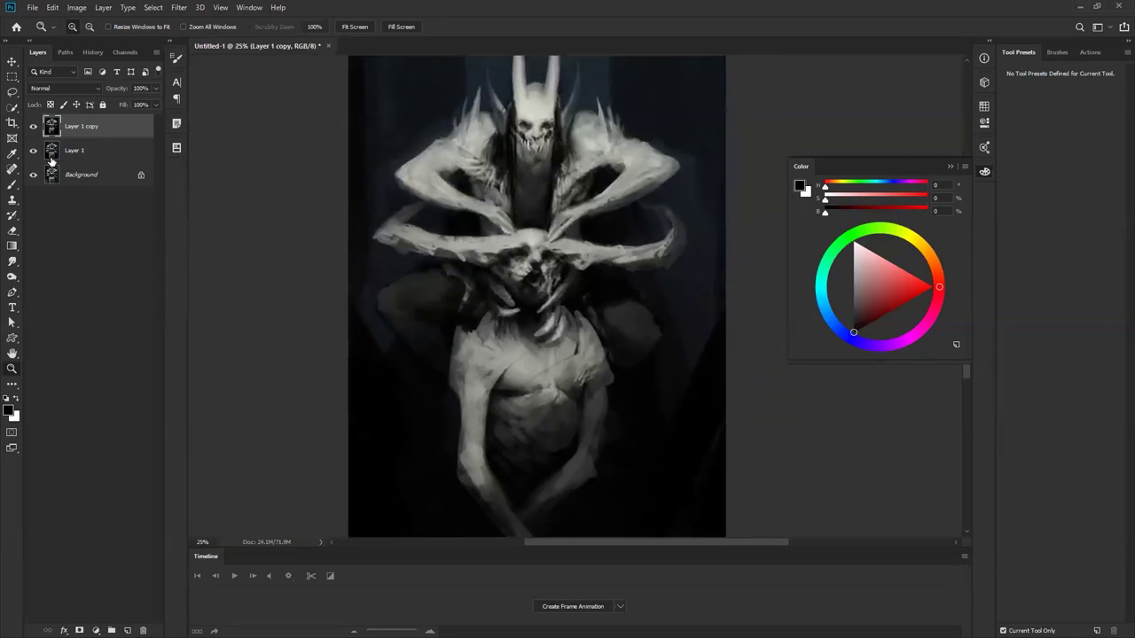
Step: Duplicate the Layer 1 copy layer and look through the available adjustment layer types without adding one
{"action": "key", "text": "ctrl+j"}
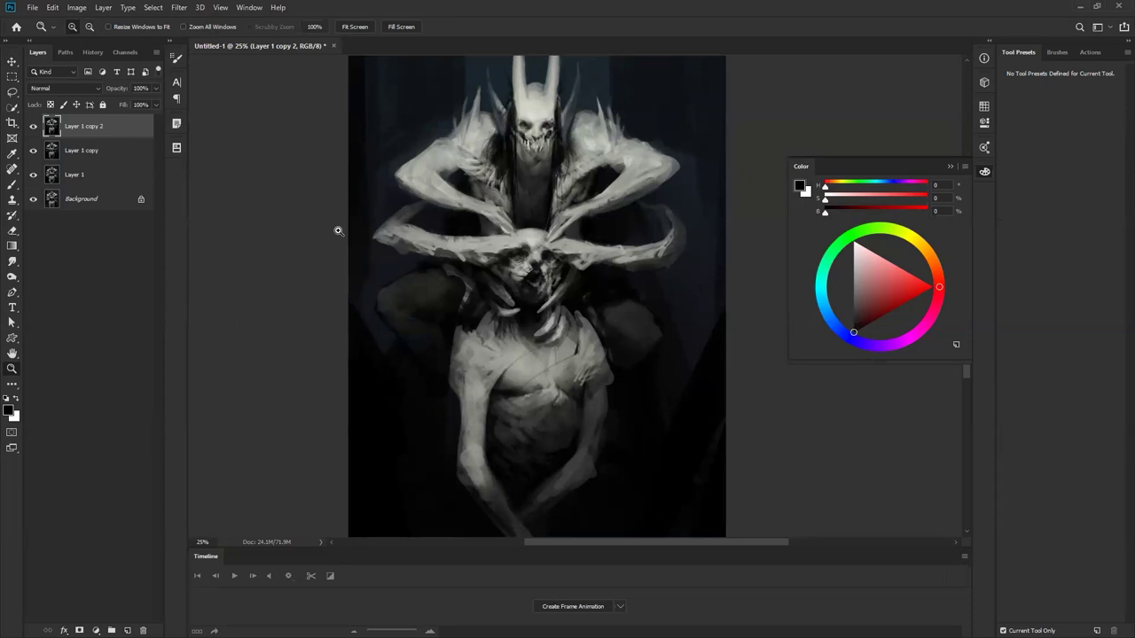
{"action": "left_click", "coordinate": [96, 631]}
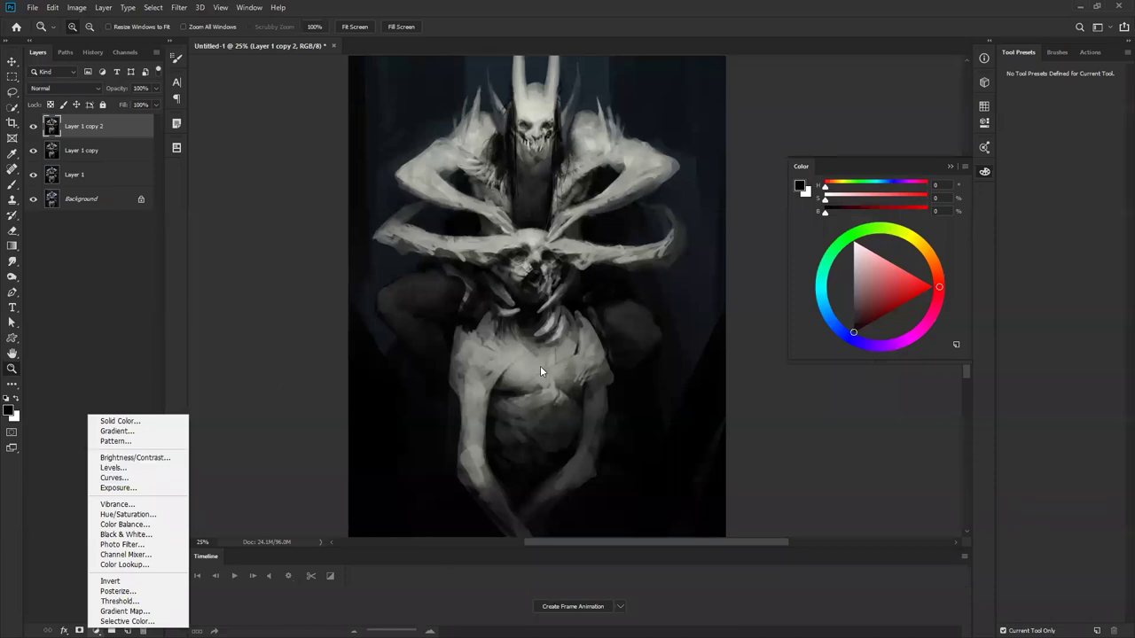
{"action": "left_click", "coordinate": [785, 395]}
{"action": "left_click", "coordinate": [613, 231]}
{"action": "left_click", "coordinate": [565, 173]}
{"action": "left_click_drag", "start_coordinate": [562, 175], "coordinate": [523, 318]}
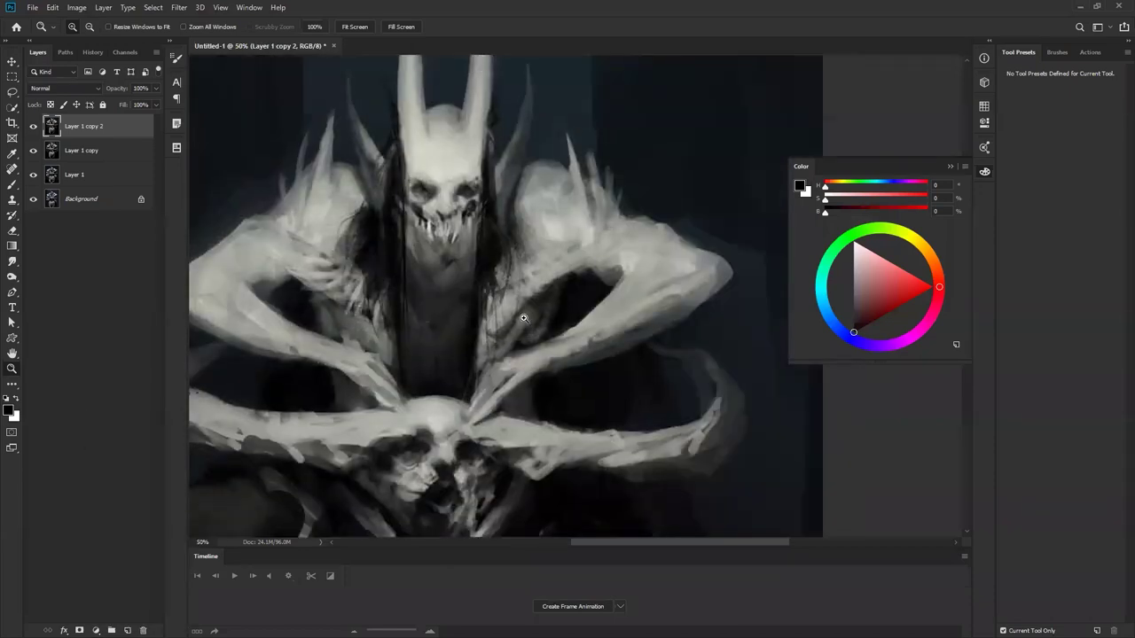
Step: Sketch a white angular outline of the creature's bent arm on a new layer in the dark background beside it
{"action": "key", "text": "ctrl+shift+alt+n"}
{"action": "key", "text": "b"}
{"action": "key", "text": "x"}
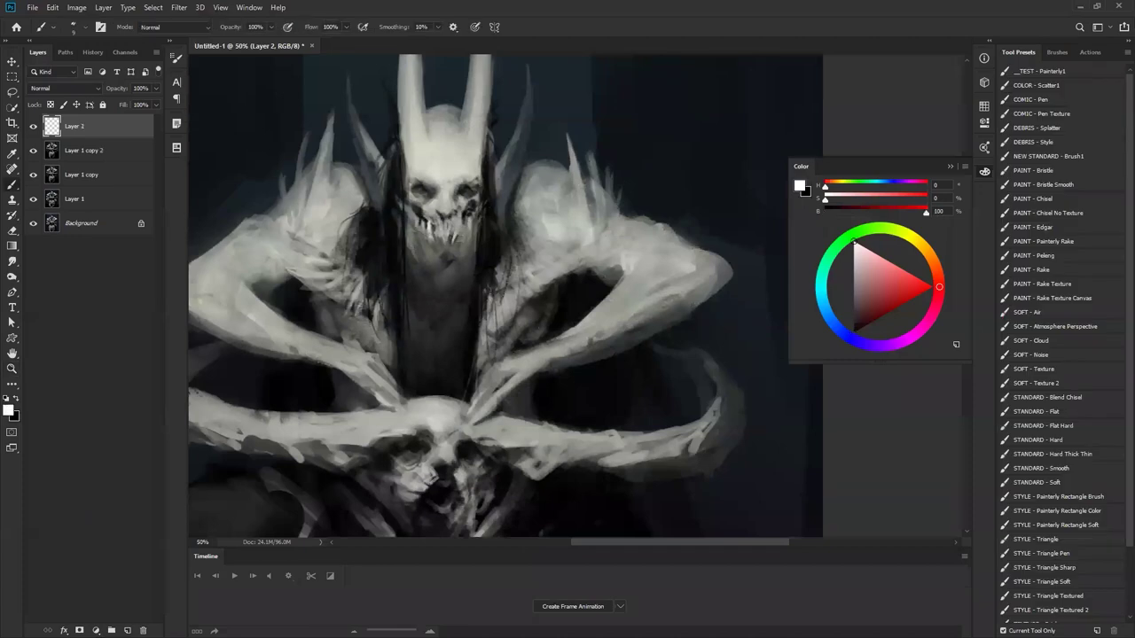
{"action": "left_click_drag", "start_coordinate": [679, 116], "coordinate": [592, 209]}
{"action": "mouse_move", "coordinate": [560, 276]}
{"action": "left_mouse_down"}
{"action": "mouse_move", "coordinate": [612, 293]}
{"action": "mouse_move", "coordinate": [556, 465]}
{"action": "left_mouse_up"}
{"action": "key", "text": "ctrl+z"}
{"action": "mouse_move", "coordinate": [605, 181]}
{"action": "left_mouse_down"}
{"action": "mouse_move", "coordinate": [620, 173]}
{"action": "mouse_move", "coordinate": [712, 202]}
{"action": "mouse_move", "coordinate": [637, 262]}
{"action": "left_mouse_up"}
{"action": "left_click_drag", "start_coordinate": [649, 195], "coordinate": [612, 264]}
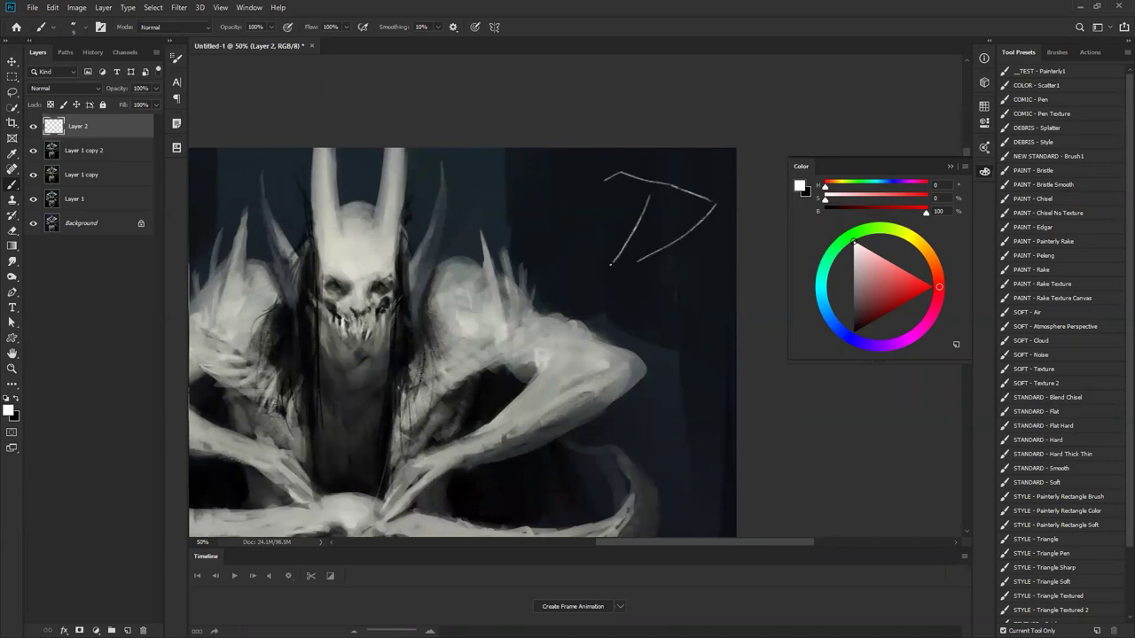
{"action": "left_click_drag", "start_coordinate": [611, 204], "coordinate": [640, 223]}
Step: Scale the arm sketch to about 159%, rotate it about 9 degrees and fit it over the creature's bent arm
{"action": "key", "text": "ctrl+t"}
{"action": "left_click_drag", "start_coordinate": [720, 170], "coordinate": [759, 140]}
{"action": "mouse_move", "coordinate": [696, 250]}
{"action": "left_mouse_down"}
{"action": "mouse_move", "coordinate": [640, 372]}
{"action": "mouse_move", "coordinate": [619, 358]}
{"action": "left_mouse_up"}
{"action": "left_click_drag", "start_coordinate": [672, 273], "coordinate": [699, 289]}
{"action": "left_click_drag", "start_coordinate": [642, 348], "coordinate": [647, 341]}
{"action": "left_click_drag", "start_coordinate": [676, 284], "coordinate": [684, 296]}
{"action": "left_click_drag", "start_coordinate": [633, 365], "coordinate": [636, 358]}
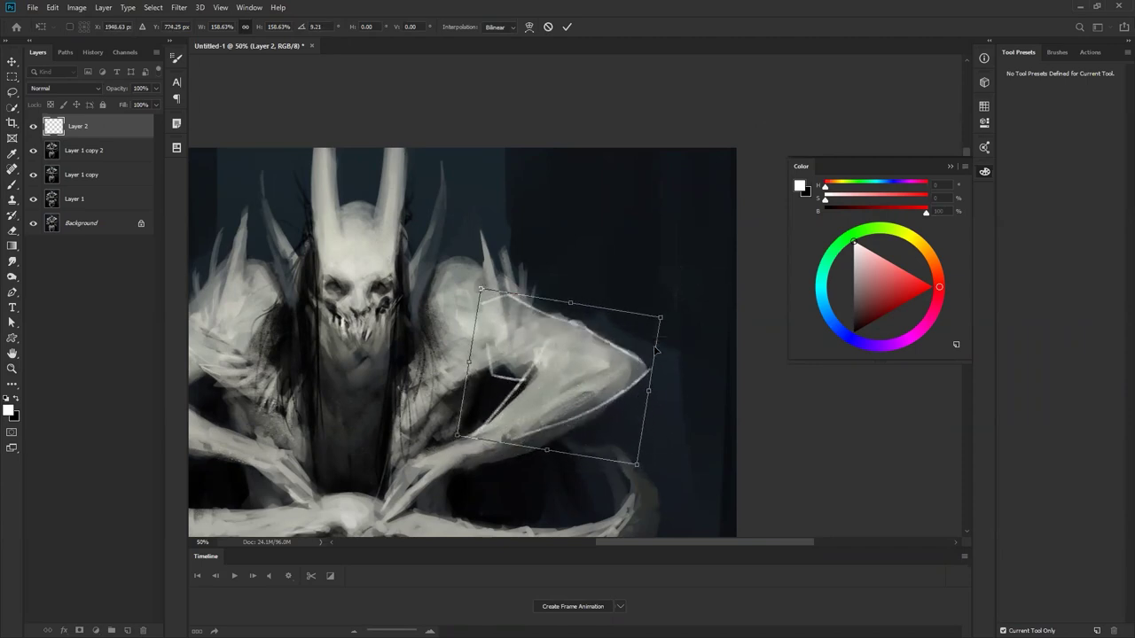
{"action": "key", "text": "Return"}
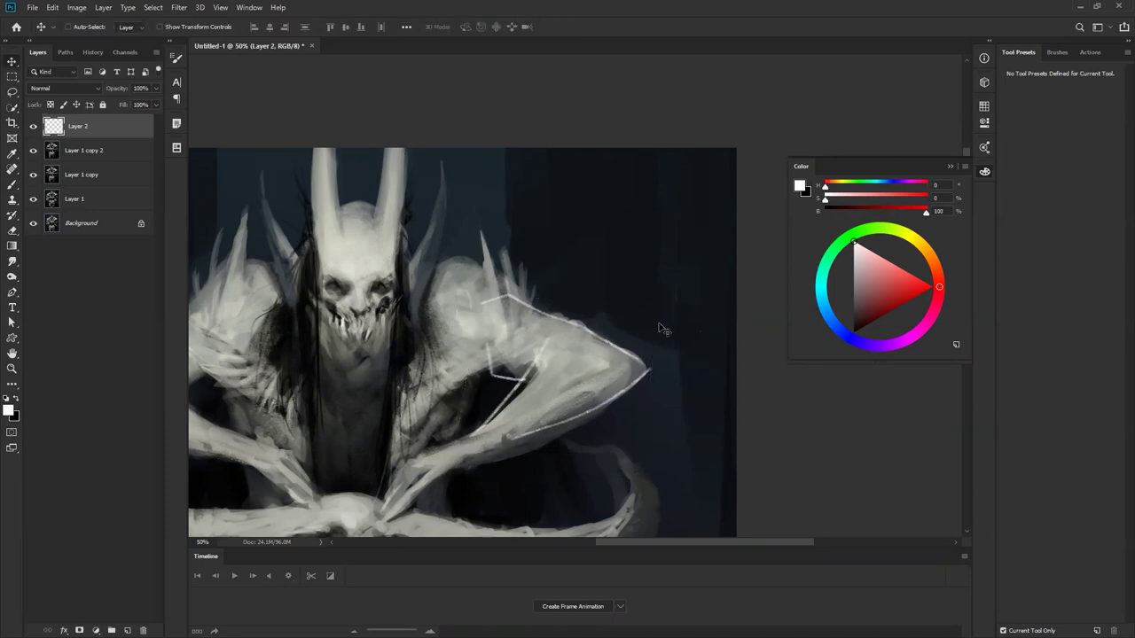
Step: Undo the transform and the strokes of the arm sketch
{"action": "key", "text": "ctrl+z"}
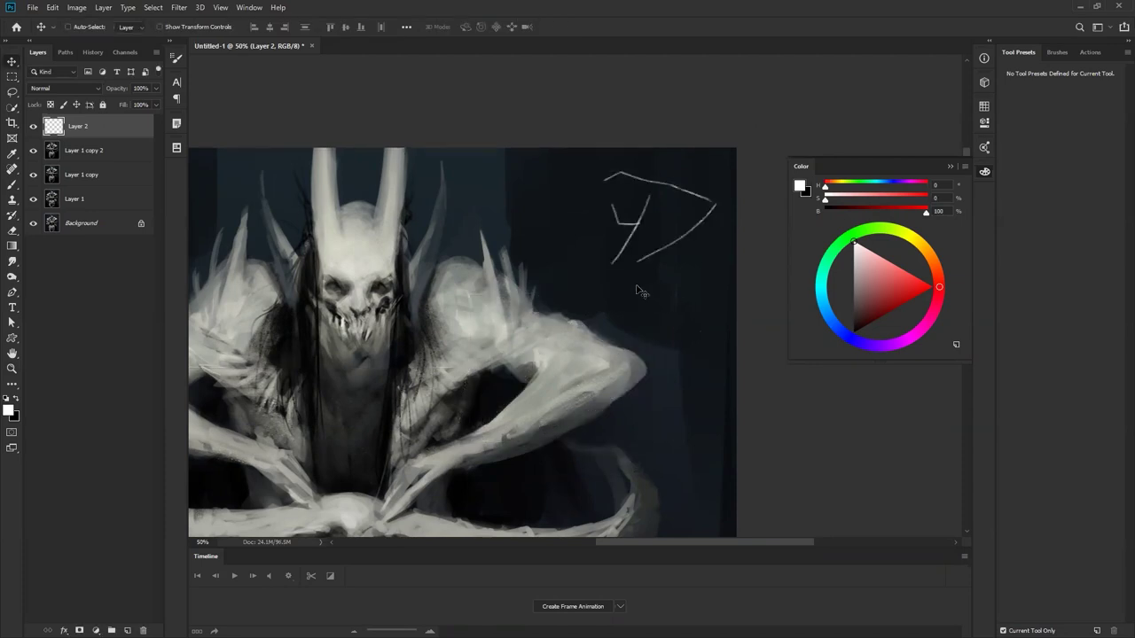
{"action": "key", "text": "ctrl+z"}
{"action": "key", "text": "ctrl+z"}
{"action": "key", "text": "ctrl+z"}
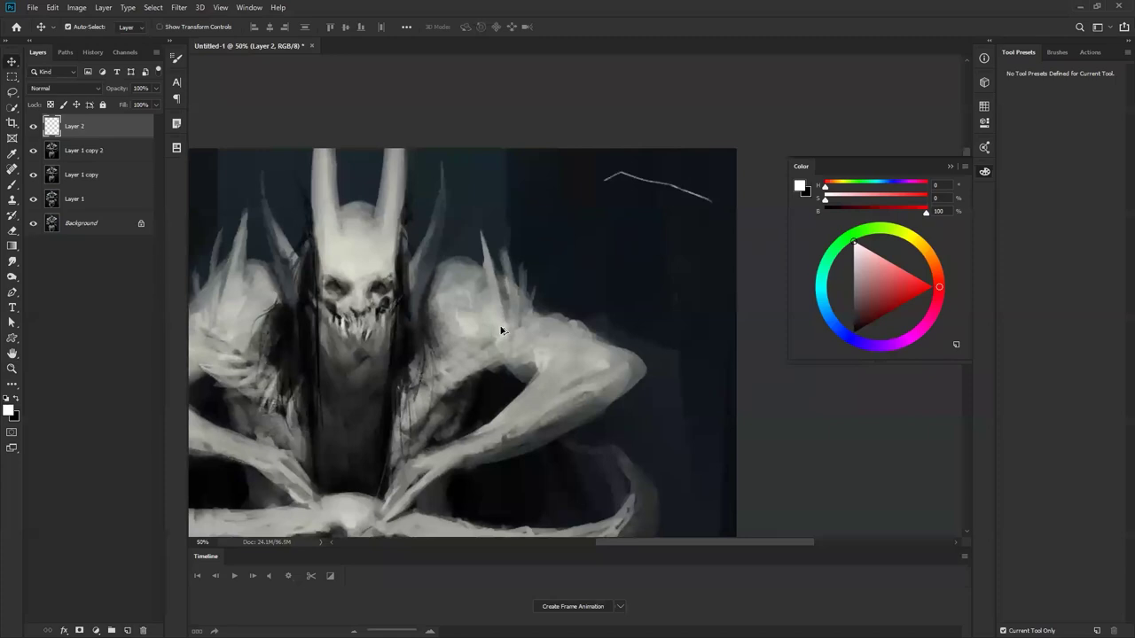
Step: Try a closed white outline of a jagged, elongated shape in the dark background and undo it
{"action": "key", "text": "b"}
{"action": "key", "text": "x"}
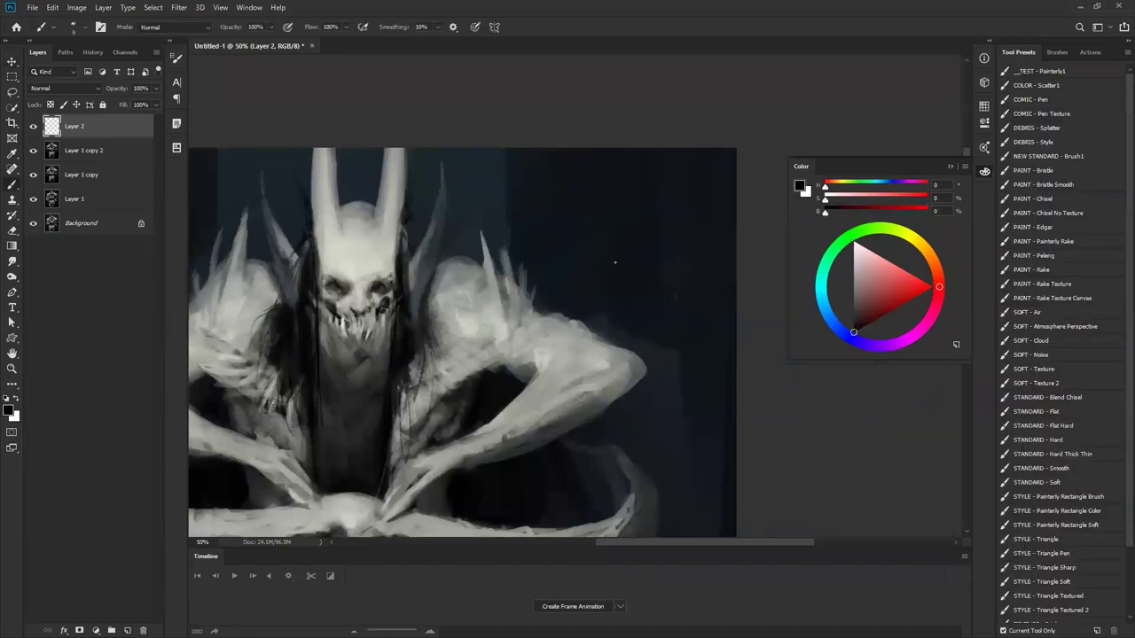
{"action": "key", "text": "x"}
{"action": "mouse_move", "coordinate": [705, 165]}
{"action": "left_mouse_down"}
{"action": "mouse_move", "coordinate": [624, 240]}
{"action": "mouse_move", "coordinate": [645, 263]}
{"action": "mouse_move", "coordinate": [667, 259]}
{"action": "mouse_move", "coordinate": [700, 225]}
{"action": "mouse_move", "coordinate": [708, 192]}
{"action": "mouse_move", "coordinate": [695, 177]}
{"action": "left_mouse_up"}
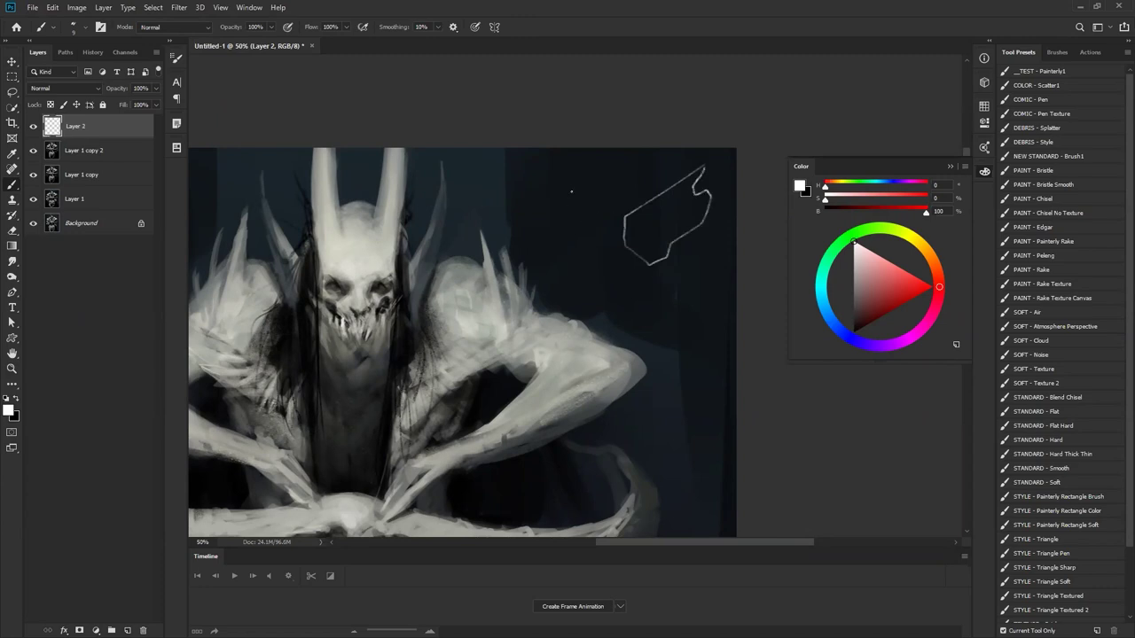
{"action": "key", "text": "ctrl+z"}
{"action": "key", "text": "x"}
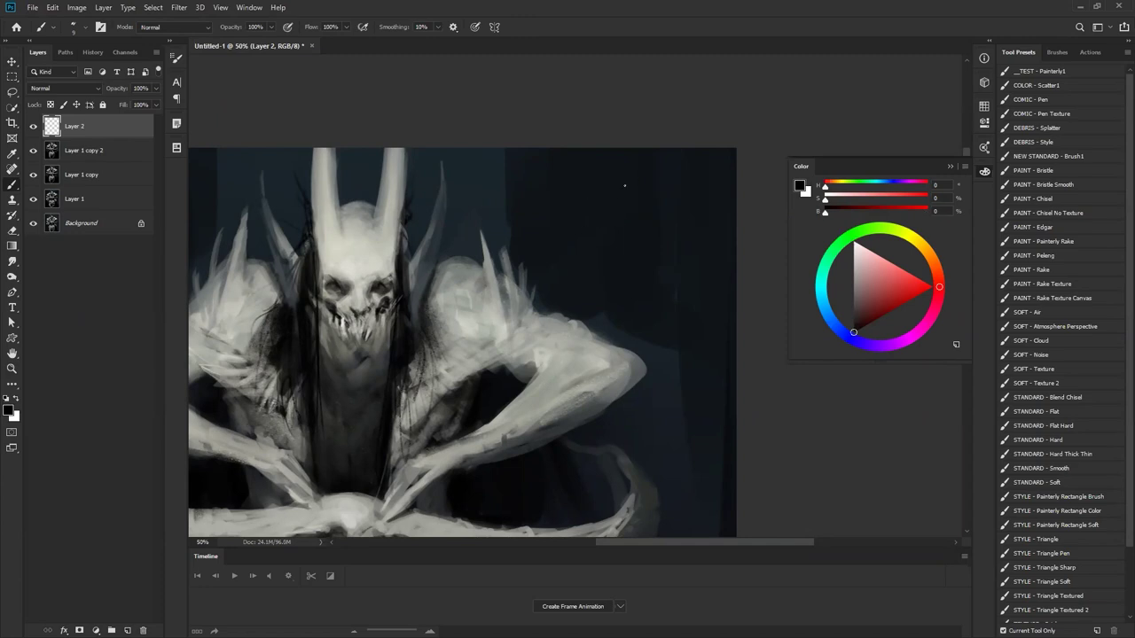
Step: Outline an elongated block form in white in the dark background and add inner lines separating its planes
{"action": "key", "text": "x"}
{"action": "mouse_move", "coordinate": [654, 165]}
{"action": "left_mouse_down"}
{"action": "mouse_move", "coordinate": [596, 246]}
{"action": "mouse_move", "coordinate": [597, 275]}
{"action": "mouse_move", "coordinate": [642, 257]}
{"action": "mouse_move", "coordinate": [690, 195]}
{"action": "mouse_move", "coordinate": [679, 170]}
{"action": "mouse_move", "coordinate": [656, 165]}
{"action": "left_mouse_up"}
{"action": "left_click_drag", "start_coordinate": [611, 210], "coordinate": [620, 296]}
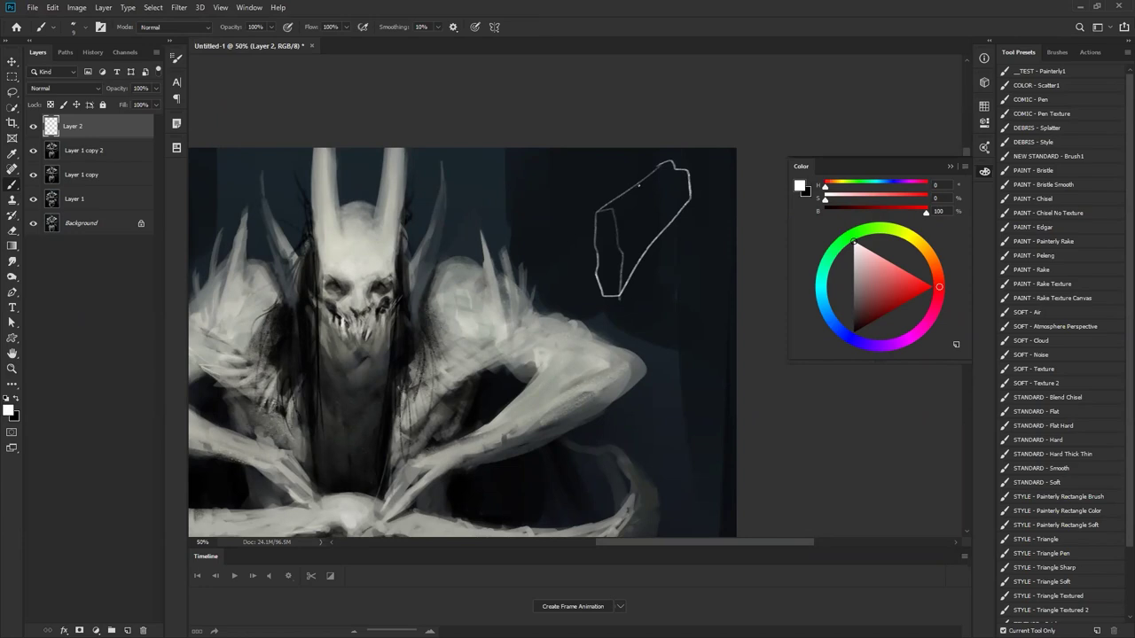
{"action": "left_click_drag", "start_coordinate": [648, 182], "coordinate": [662, 217]}
{"action": "mouse_move", "coordinate": [622, 254]}
{"action": "left_mouse_down"}
{"action": "mouse_move", "coordinate": [661, 193]}
{"action": "mouse_move", "coordinate": [655, 182]}
{"action": "left_mouse_up"}
Step: Undo the block sketch together with the new layer it was drawn on
{"action": "key", "text": "ctrl+z"}
{"action": "key", "text": "ctrl+z"}
{"action": "key", "text": "ctrl+z"}
{"action": "key", "text": "ctrl+z"}
{"action": "key", "text": "ctrl+z"}
{"action": "key", "text": "ctrl+z"}
{"action": "key", "text": "ctrl+z"}
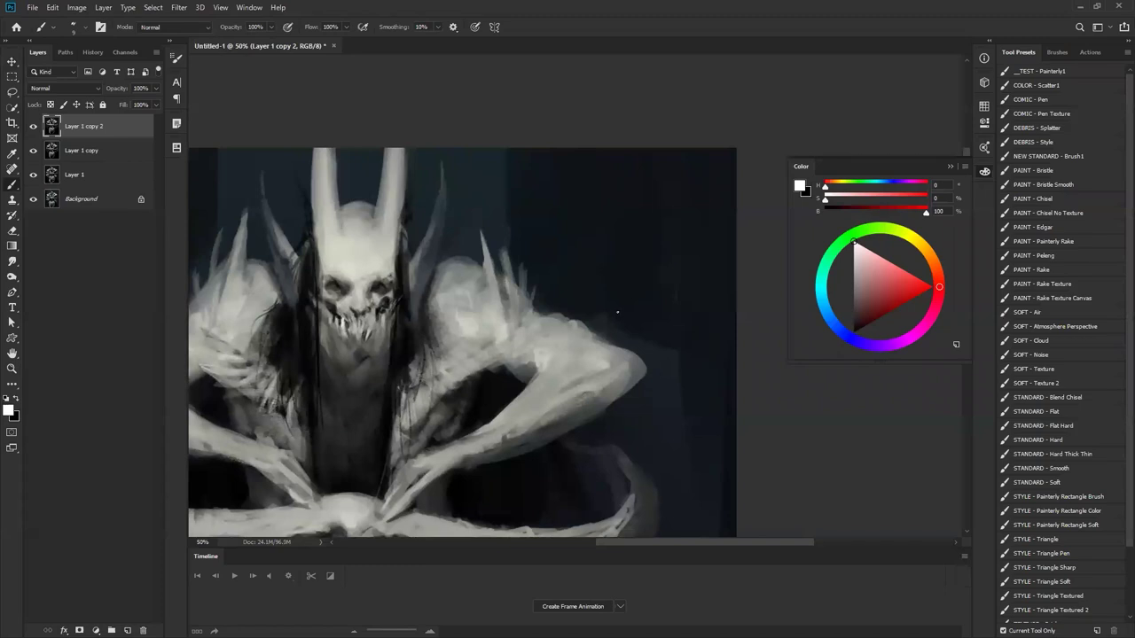
Step: Select a small rectangular area in the dark background above the creature's bent arm
{"action": "key", "text": "z"}
{"action": "left_click", "coordinate": [605, 332], "text": "alt"}
{"action": "mouse_move", "coordinate": [597, 365]}
{"action": "left_mouse_down"}
{"action": "mouse_move", "coordinate": [615, 328]}
{"action": "mouse_move", "coordinate": [598, 353]}
{"action": "mouse_move", "coordinate": [601, 334]}
{"action": "left_mouse_up"}
{"action": "key", "text": "b"}
{"action": "key", "text": "m"}
{"action": "left_click_drag", "start_coordinate": [577, 193], "coordinate": [685, 254]}
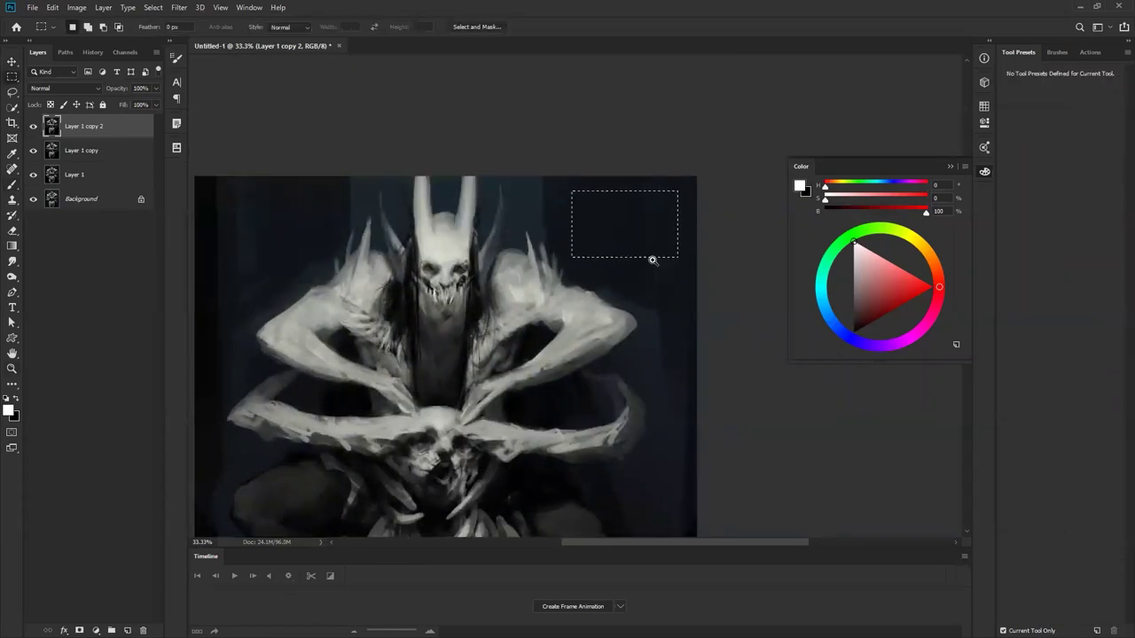
Step: Fill the selected rectangle on a new layer with black and a diagonal white band, using a large textured brush
{"action": "key", "text": "ctrl+plus"}
{"action": "key", "text": "b"}
{"action": "key", "text": "bracketright"}
{"action": "key", "text": "bracketright"}
{"action": "key", "text": "bracketright"}
{"action": "key", "text": "bracketright"}
{"action": "key", "text": "bracketright"}
{"action": "key", "text": "bracketright"}
{"action": "key", "text": "bracketright"}
{"action": "key", "text": "bracketright"}
{"action": "key", "text": "ctrl+shift+alt+n"}
{"action": "key", "text": "bracketright"}
{"action": "key", "text": "bracketright"}
{"action": "key", "text": "bracketright"}
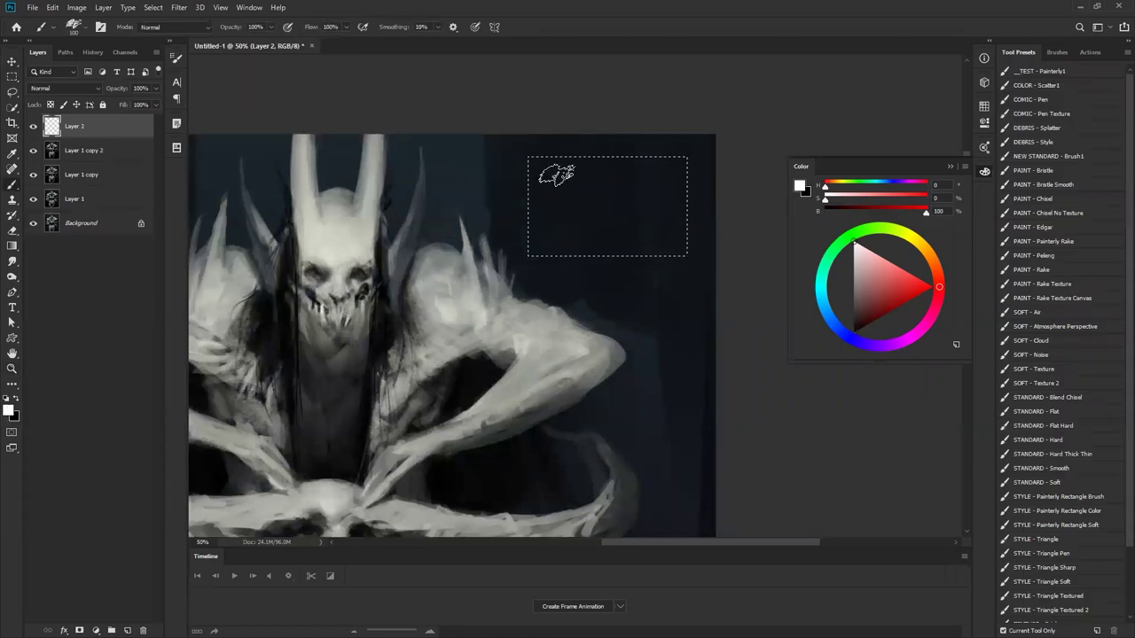
{"action": "key", "text": "x"}
{"action": "mouse_move", "coordinate": [505, 185]}
{"action": "left_mouse_down"}
{"action": "mouse_move", "coordinate": [637, 125]}
{"action": "mouse_move", "coordinate": [519, 193]}
{"action": "mouse_move", "coordinate": [729, 128]}
{"action": "mouse_move", "coordinate": [704, 113]}
{"action": "mouse_move", "coordinate": [679, 262]}
{"action": "mouse_move", "coordinate": [546, 255]}
{"action": "mouse_move", "coordinate": [708, 144]}
{"action": "mouse_move", "coordinate": [531, 211]}
{"action": "mouse_move", "coordinate": [662, 151]}
{"action": "mouse_move", "coordinate": [541, 185]}
{"action": "left_mouse_up"}
{"action": "key", "text": "x"}
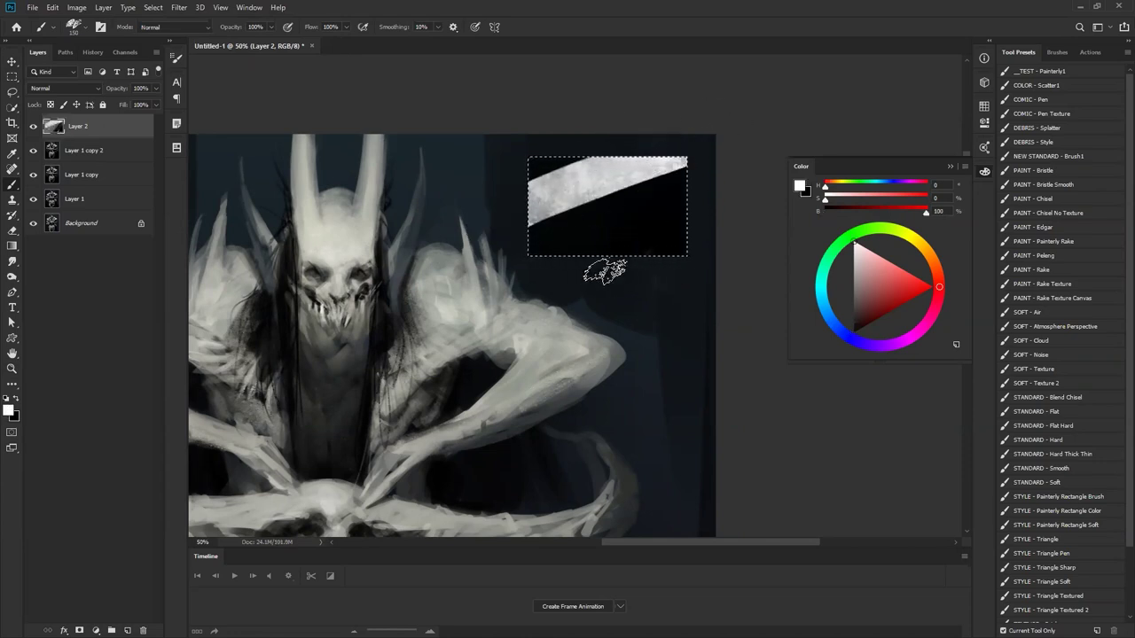
Step: Rework the black lower part of the thumbnail and add small dark shapes to the white band with a smaller brush
{"action": "left_click_drag", "start_coordinate": [687, 230], "coordinate": [591, 300]}
{"action": "key", "text": "x"}
{"action": "left_click_drag", "start_coordinate": [637, 243], "coordinate": [633, 274]}
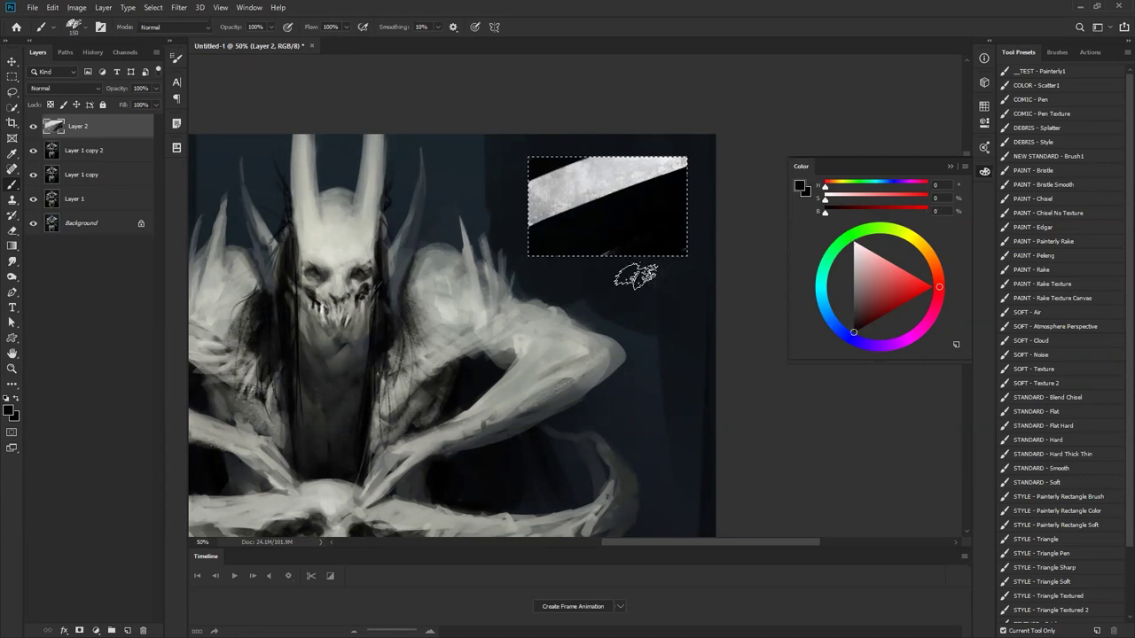
{"action": "left_click", "coordinate": [633, 193], "text": "alt"}
{"action": "key", "text": "["}
{"action": "key", "text": "["}
{"action": "key", "text": "["}
{"action": "key", "text": "["}
{"action": "key", "text": "["}
{"action": "key", "text": "["}
{"action": "key", "text": "["}
{"action": "key", "text": "["}
{"action": "key", "text": "["}
{"action": "key", "text": "["}
{"action": "key", "text": "["}
{"action": "mouse_move", "coordinate": [540, 222]}
{"action": "left_mouse_down"}
{"action": "mouse_move", "coordinate": [559, 189]}
{"action": "mouse_move", "coordinate": [556, 210]}
{"action": "mouse_move", "coordinate": [595, 170]}
{"action": "mouse_move", "coordinate": [591, 191]}
{"action": "mouse_move", "coordinate": [649, 151]}
{"action": "mouse_move", "coordinate": [641, 169]}
{"action": "mouse_move", "coordinate": [675, 158]}
{"action": "mouse_move", "coordinate": [617, 172]}
{"action": "mouse_move", "coordinate": [578, 209]}
{"action": "mouse_move", "coordinate": [665, 147]}
{"action": "mouse_move", "coordinate": [585, 197]}
{"action": "mouse_move", "coordinate": [692, 158]}
{"action": "left_mouse_up"}
Step: Paint part of the thumbnail's white band mid-grey with sampled tones, then try a long grey diagonal stroke and undo it
{"action": "left_click", "coordinate": [544, 197], "text": "alt"}
{"action": "key", "text": "]"}
{"action": "key", "text": "]"}
{"action": "key", "text": "]"}
{"action": "key", "text": "]"}
{"action": "key", "text": "]"}
{"action": "key", "text": "]"}
{"action": "key", "text": "]"}
{"action": "key", "text": "]"}
{"action": "key", "text": "d"}
{"action": "left_click", "coordinate": [618, 168], "text": "alt"}
{"action": "left_click_drag", "start_coordinate": [536, 237], "coordinate": [709, 152]}
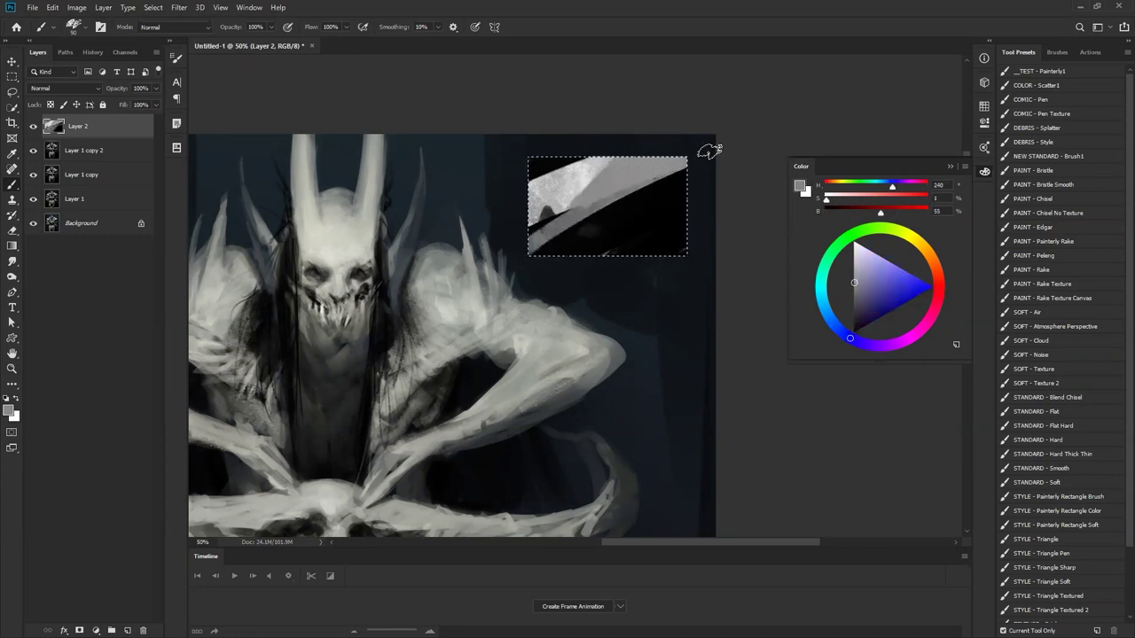
{"action": "key", "text": "ctrl+z"}
Step: Paint sampled dark grey planes over the thumbnail's black area and reshape the upper edge of the white band
{"action": "left_click", "coordinate": [542, 244], "text": "alt"}
{"action": "mouse_move", "coordinate": [542, 243]}
{"action": "left_mouse_down"}
{"action": "mouse_move", "coordinate": [621, 196]}
{"action": "mouse_move", "coordinate": [702, 166]}
{"action": "mouse_move", "coordinate": [601, 271]}
{"action": "left_mouse_up"}
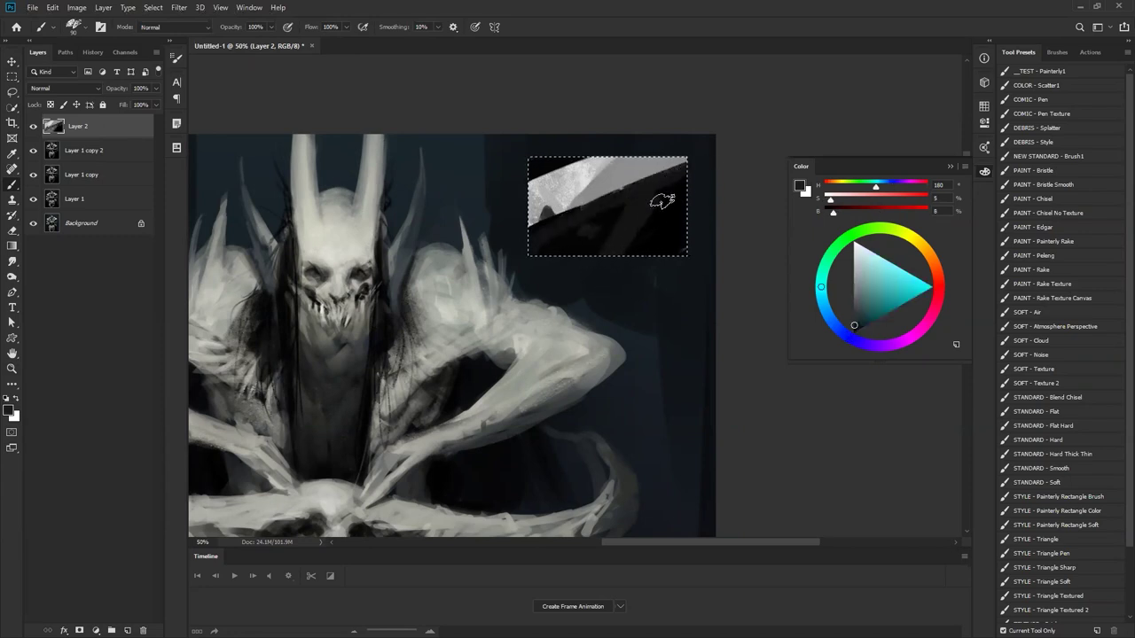
{"action": "key", "text": "["}
{"action": "key", "text": "["}
{"action": "mouse_move", "coordinate": [509, 165]}
{"action": "left_mouse_down"}
{"action": "mouse_move", "coordinate": [560, 169]}
{"action": "mouse_move", "coordinate": [588, 142]}
{"action": "left_mouse_up"}
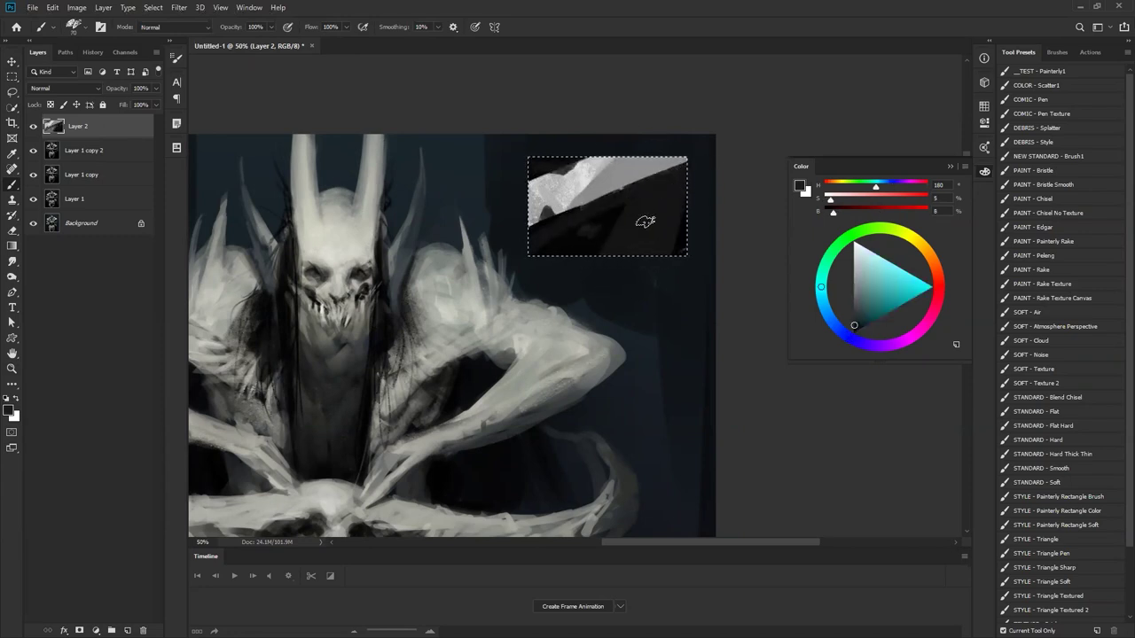
{"action": "key", "text": "bracketleft"}
{"action": "key", "text": "bracketleft"}
Step: Add a tiny dark grey vertical mark to the thumbnail's grey band using a very small brush
{"action": "left_click", "coordinate": [543, 200], "text": "alt"}
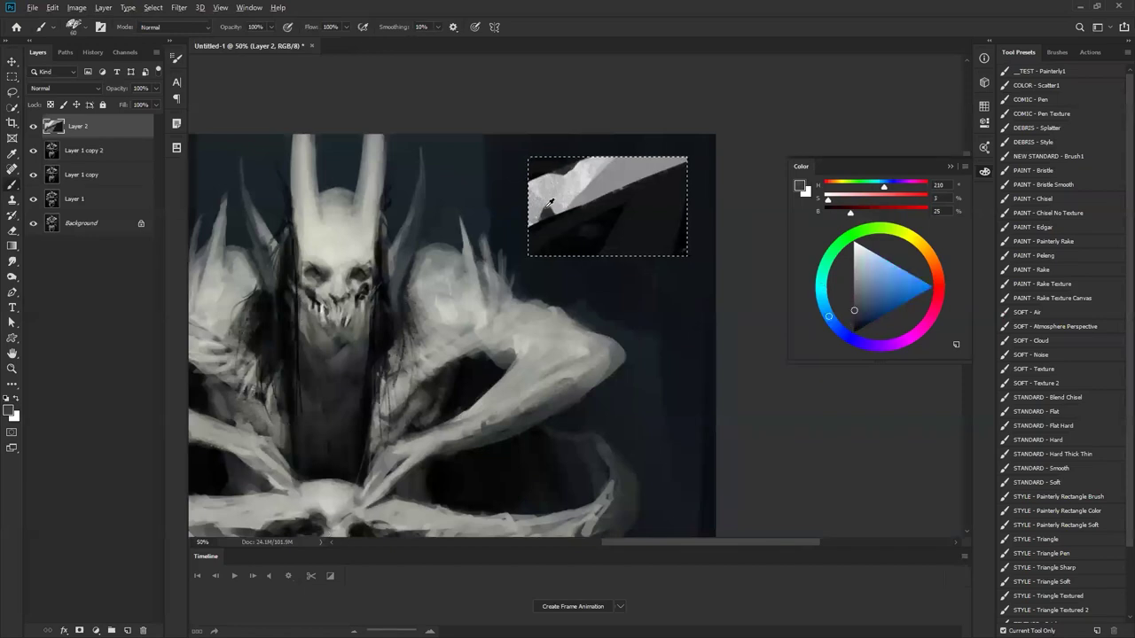
{"action": "key", "text": "bracketleft"}
{"action": "key", "text": "bracketleft"}
{"action": "key", "text": "bracketleft"}
{"action": "key", "text": "bracketleft"}
{"action": "key", "text": "bracketleft"}
{"action": "key", "text": "bracketleft"}
{"action": "key", "text": "bracketleft"}
{"action": "key", "text": "bracketleft"}
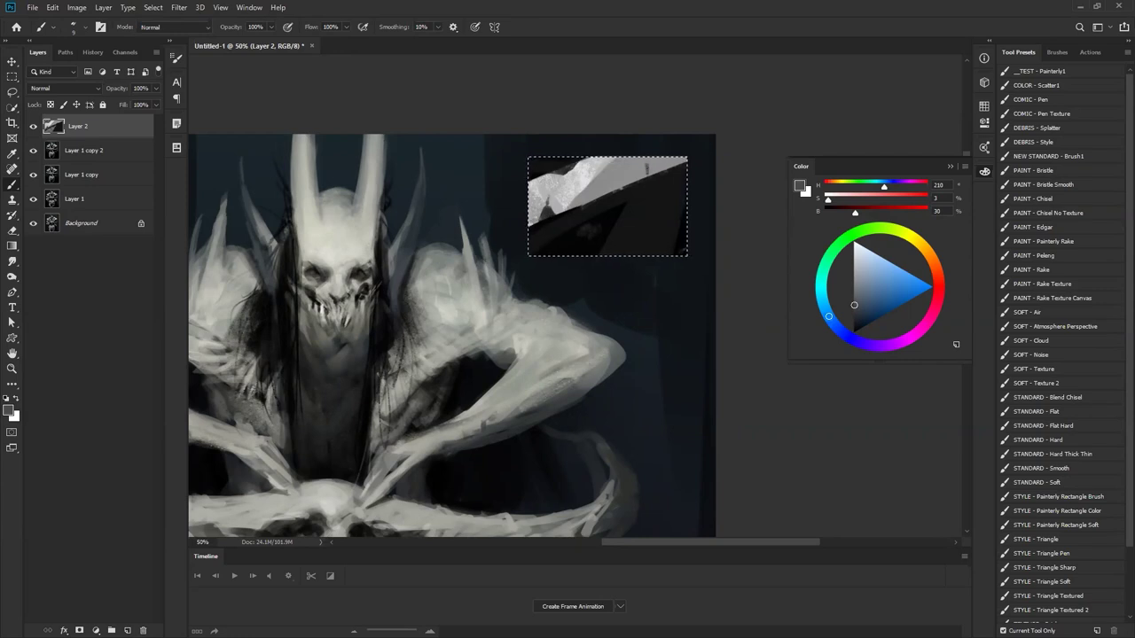
Step: Deselect the rectangle and delete the practice thumbnail layer
{"action": "key", "text": "ctrl+d"}
{"action": "key", "text": "z"}
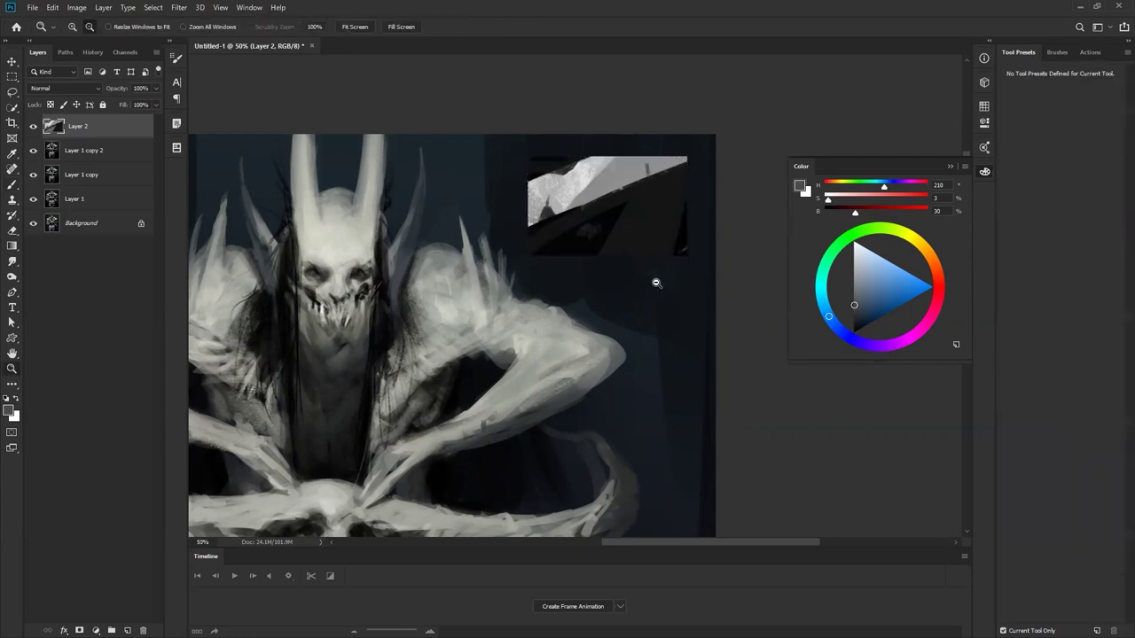
{"action": "left_click", "coordinate": [657, 281], "text": "alt"}
{"action": "left_click", "coordinate": [657, 282], "text": "alt"}
{"action": "left_click", "coordinate": [657, 282], "text": "alt"}
{"action": "key", "text": "Delete"}
{"action": "key", "text": "b"}
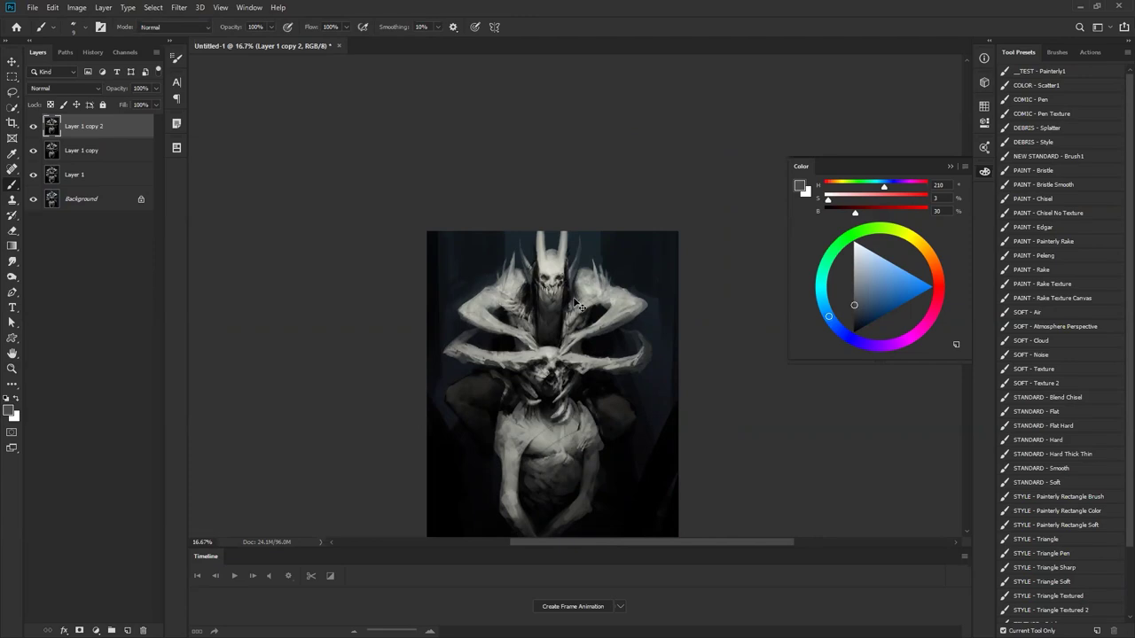
Step: Lighten the blacks of the Layer 1 copy 2 layer with Levels, setting the output black level to 14
{"action": "key", "text": "ctrl+l"}
{"action": "mouse_move", "coordinate": [666, 423]}
{"action": "left_mouse_down"}
{"action": "mouse_move", "coordinate": [678, 425]}
{"action": "mouse_move", "coordinate": [662, 424]}
{"action": "left_mouse_up"}
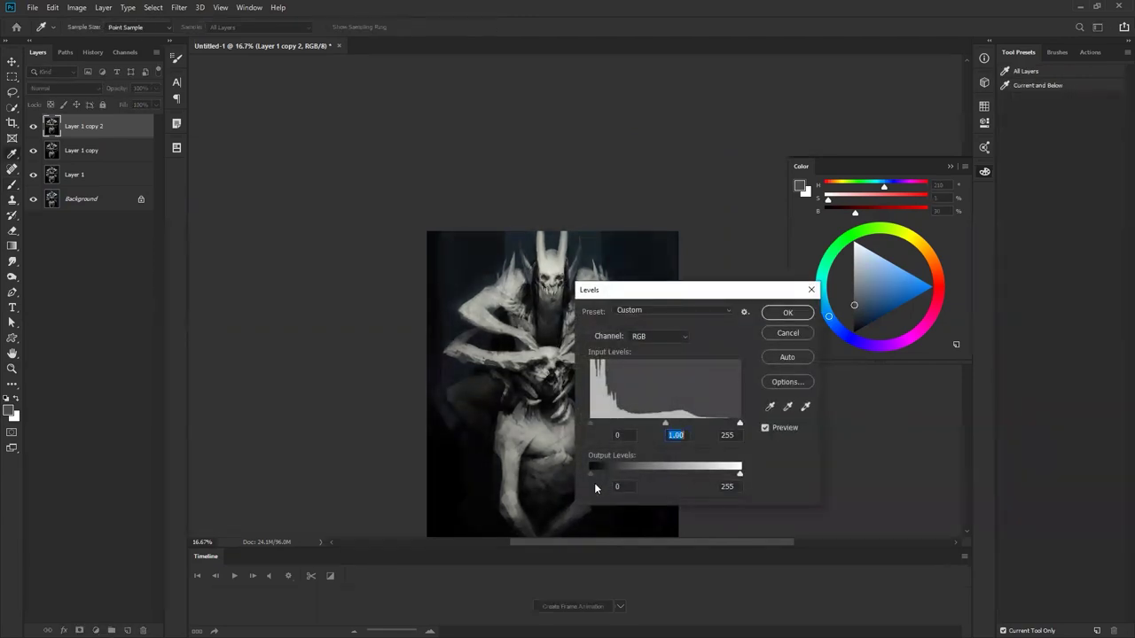
{"action": "left_click_drag", "start_coordinate": [593, 475], "coordinate": [599, 481]}
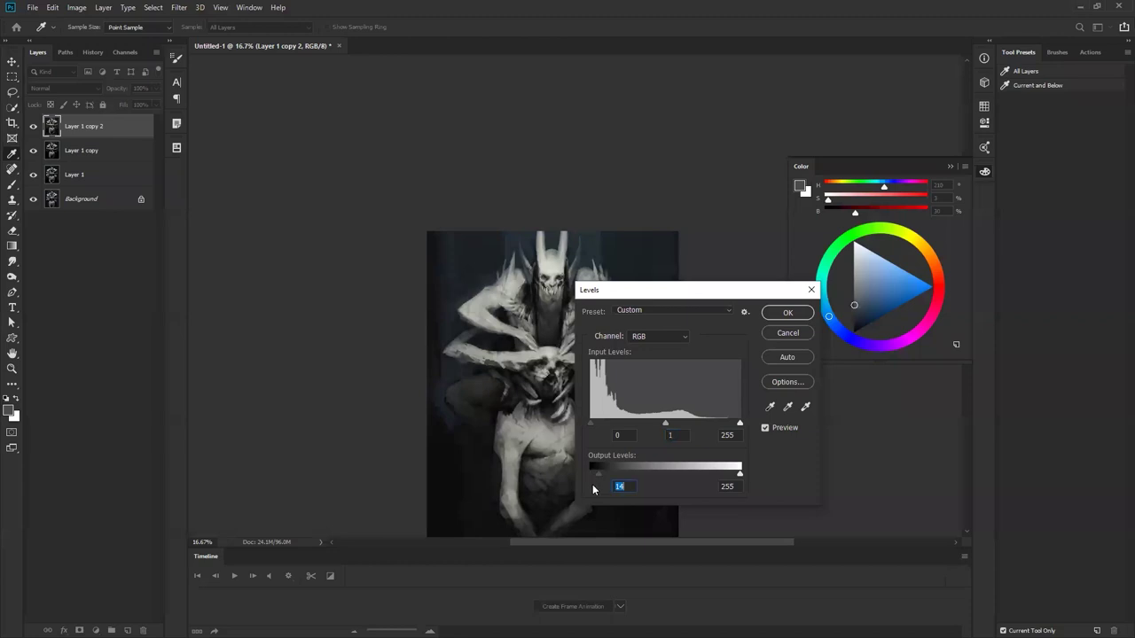
{"action": "left_click", "coordinate": [779, 317]}
Step: Examine the lightened painting at several magnifications and in full-screen view
{"action": "key", "text": "z"}
{"action": "left_click", "coordinate": [582, 359]}
{"action": "left_click_drag", "start_coordinate": [583, 390], "coordinate": [598, 278]}
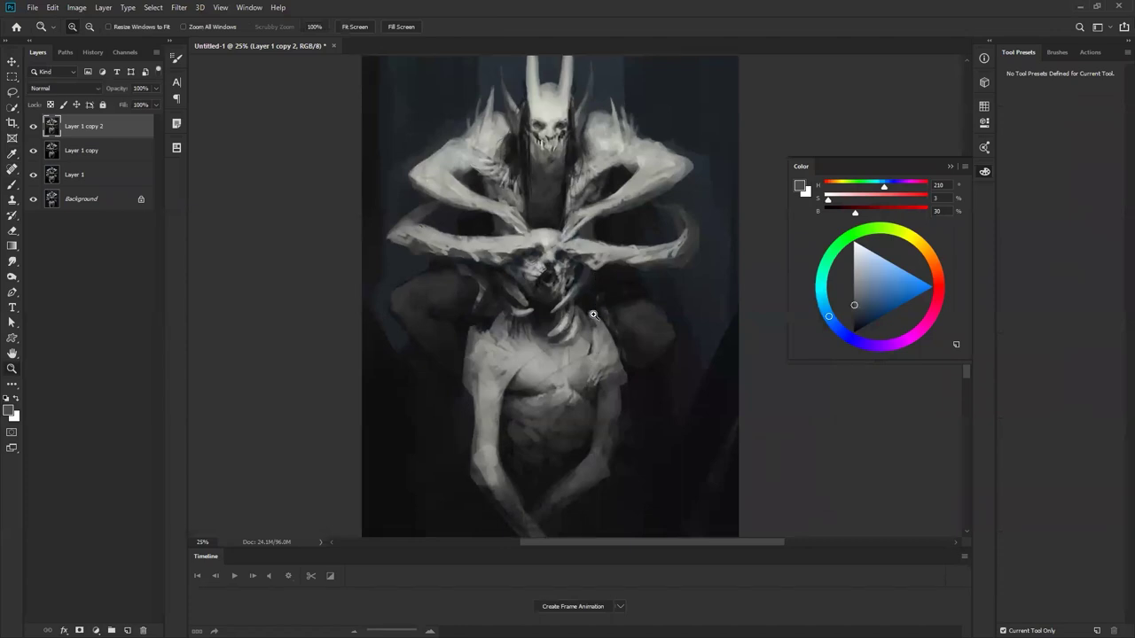
{"action": "left_click", "coordinate": [595, 350], "text": "alt"}
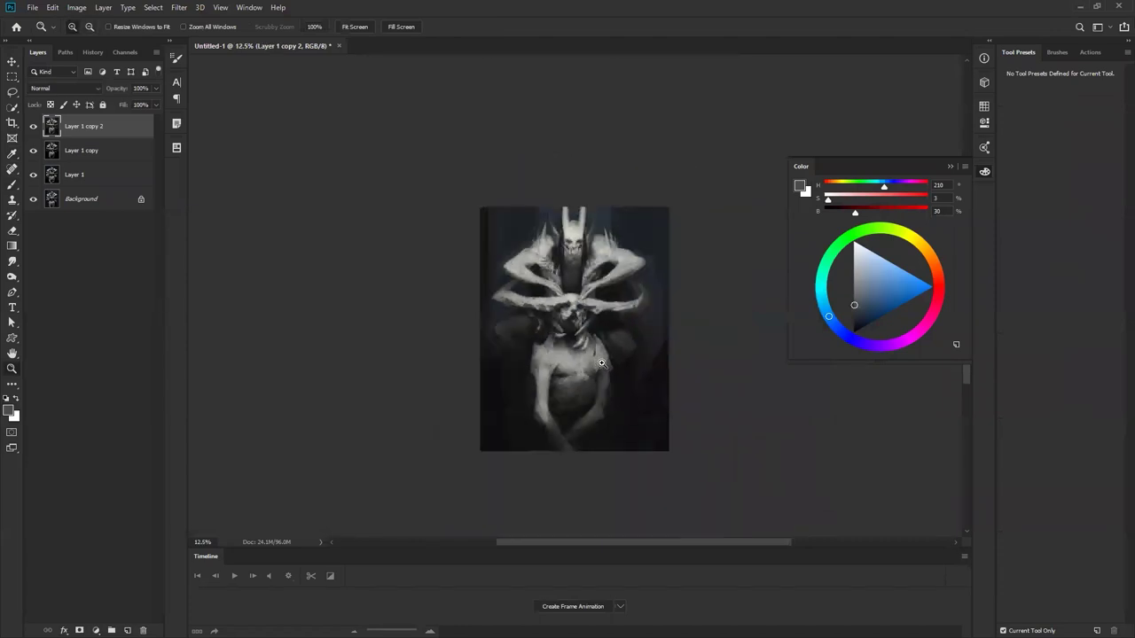
{"action": "left_click", "coordinate": [600, 366]}
{"action": "key", "text": "f"}
{"action": "key", "text": "f"}
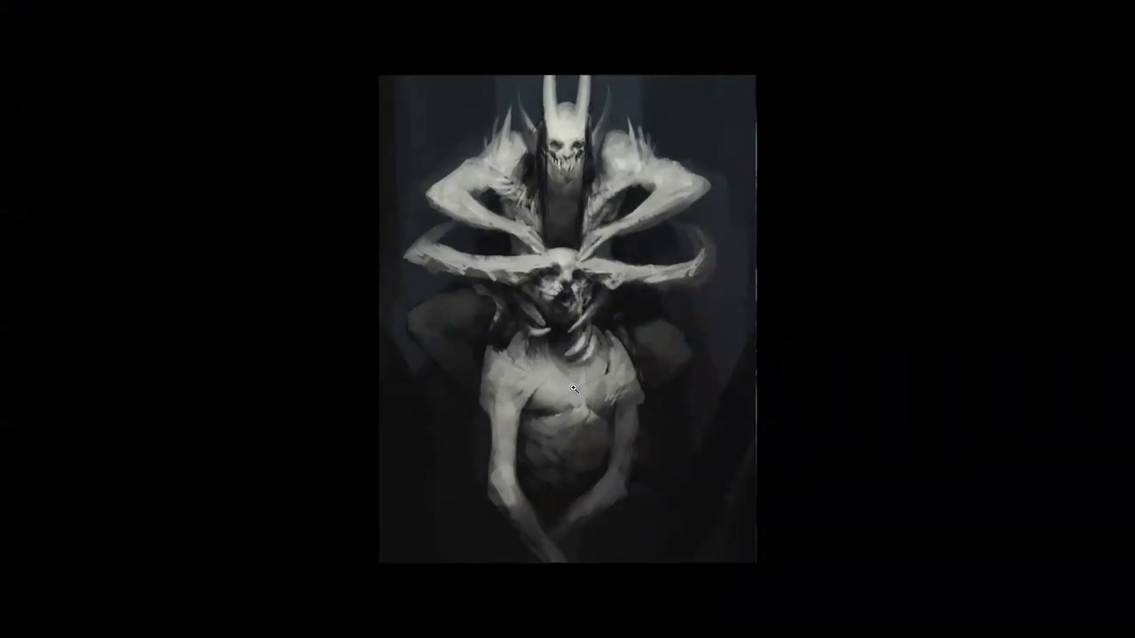
Step: Apply Levels with output range 7 to 244, input white level 248 and midtones 0.93
{"action": "key", "text": "ctrl+l"}
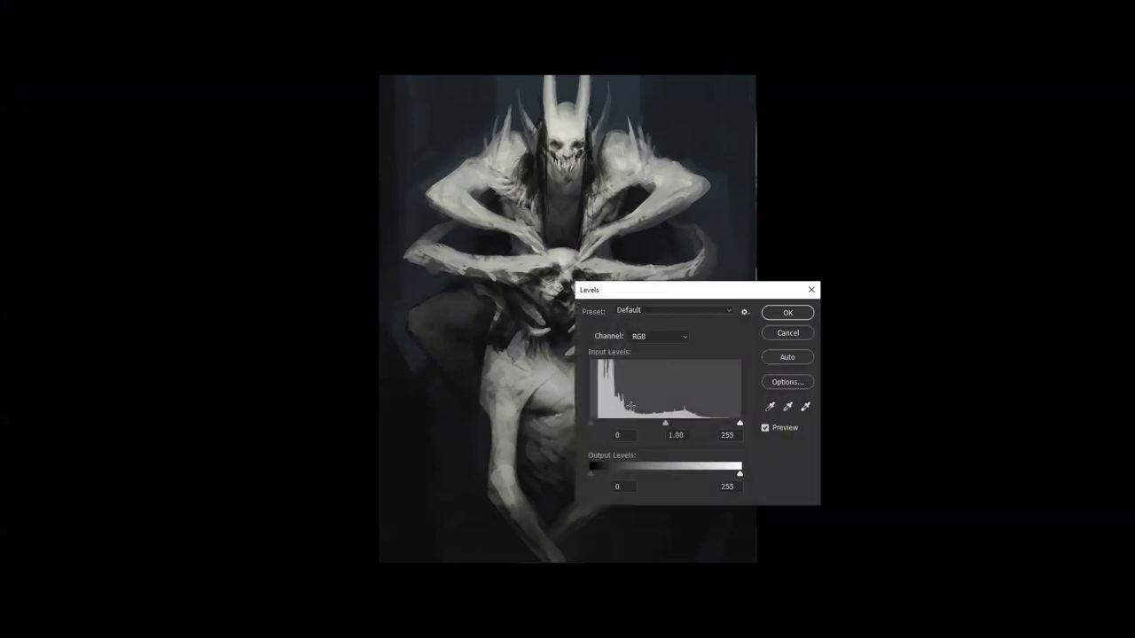
{"action": "left_click_drag", "start_coordinate": [592, 475], "coordinate": [597, 474]}
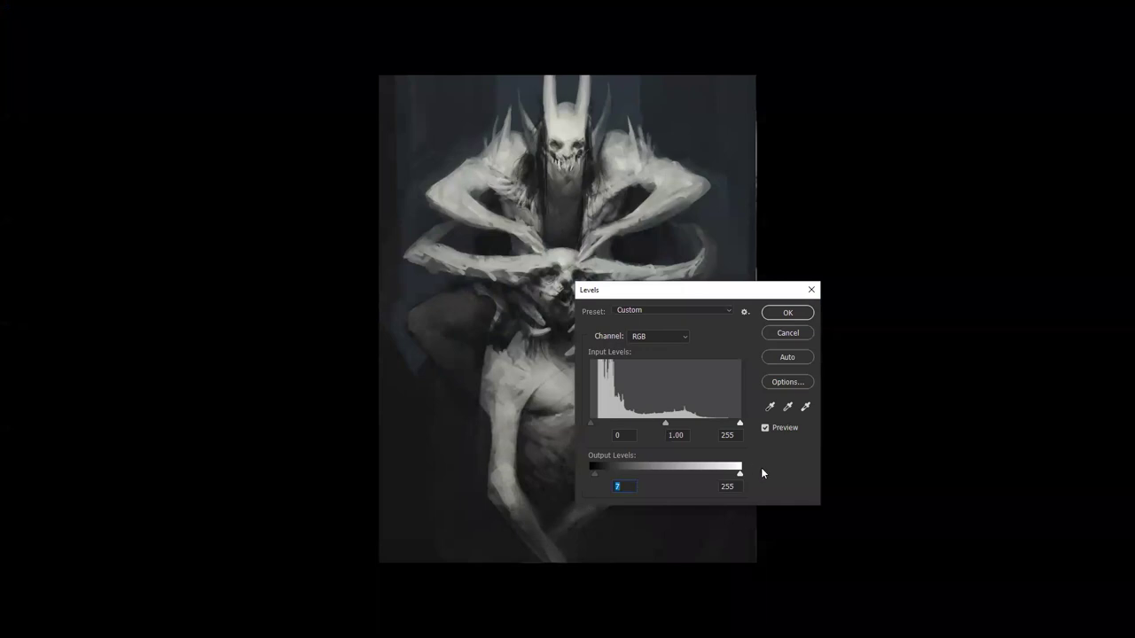
{"action": "left_click_drag", "start_coordinate": [741, 474], "coordinate": [733, 472]}
{"action": "left_click_drag", "start_coordinate": [741, 425], "coordinate": [735, 424]}
{"action": "left_click_drag", "start_coordinate": [664, 425], "coordinate": [660, 423]}
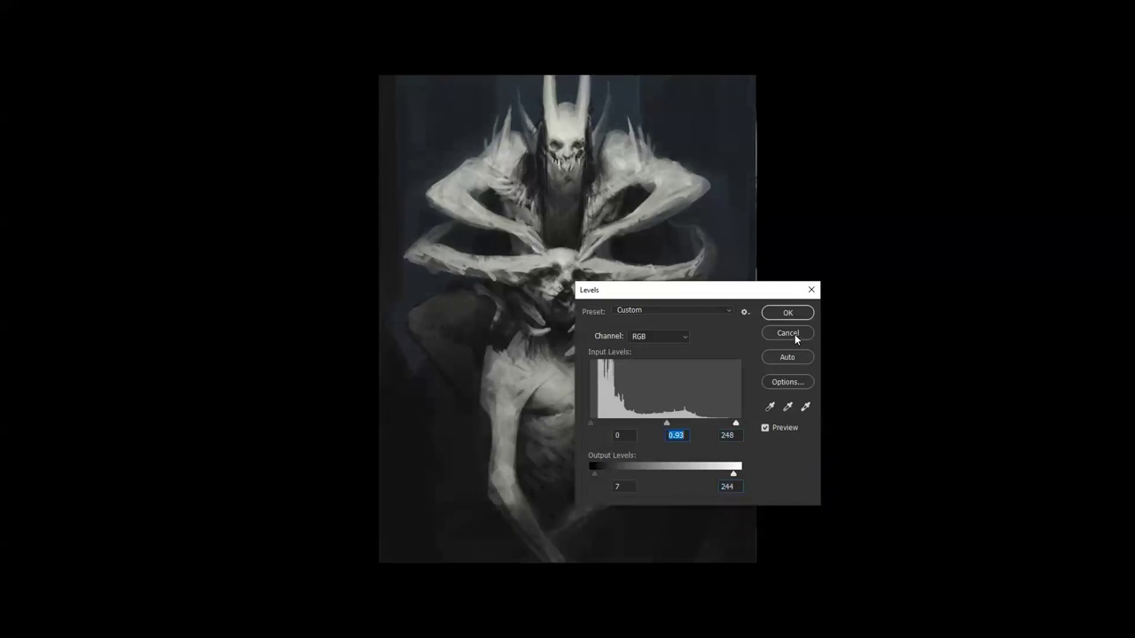
{"action": "left_click", "coordinate": [787, 312]}
Step: Examine the softened contrast at thumbnail size and enlarged in a different screen mode
{"action": "left_click", "coordinate": [652, 434], "text": "alt"}
{"action": "left_click", "coordinate": [653, 434], "text": "alt"}
{"action": "key", "text": "f"}
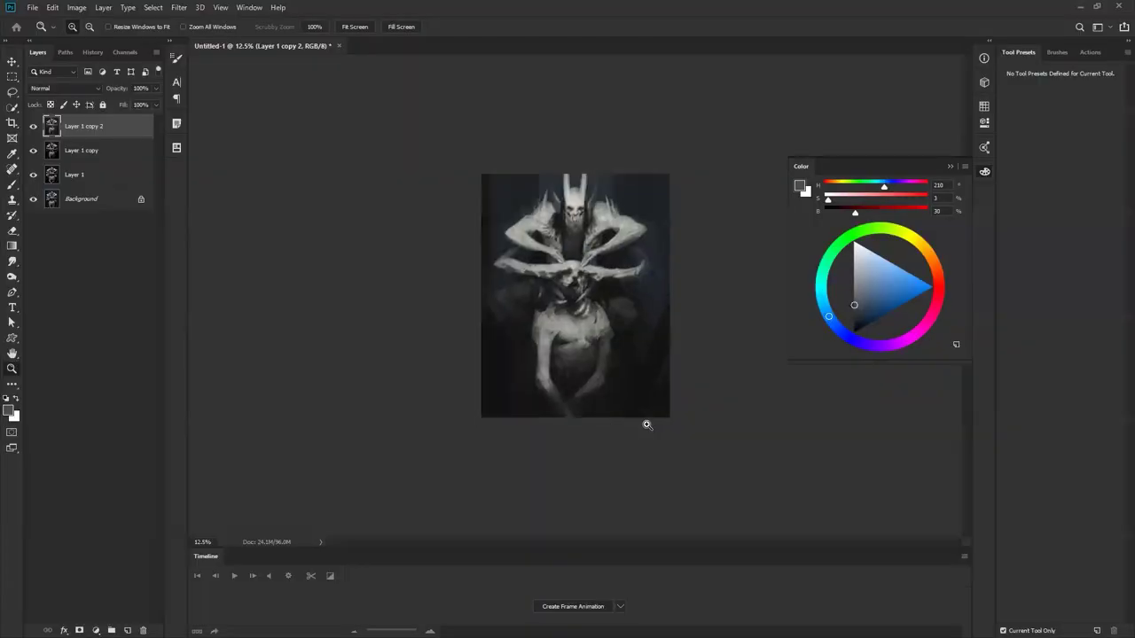
{"action": "key", "text": "f"}
{"action": "left_click", "coordinate": [592, 268]}
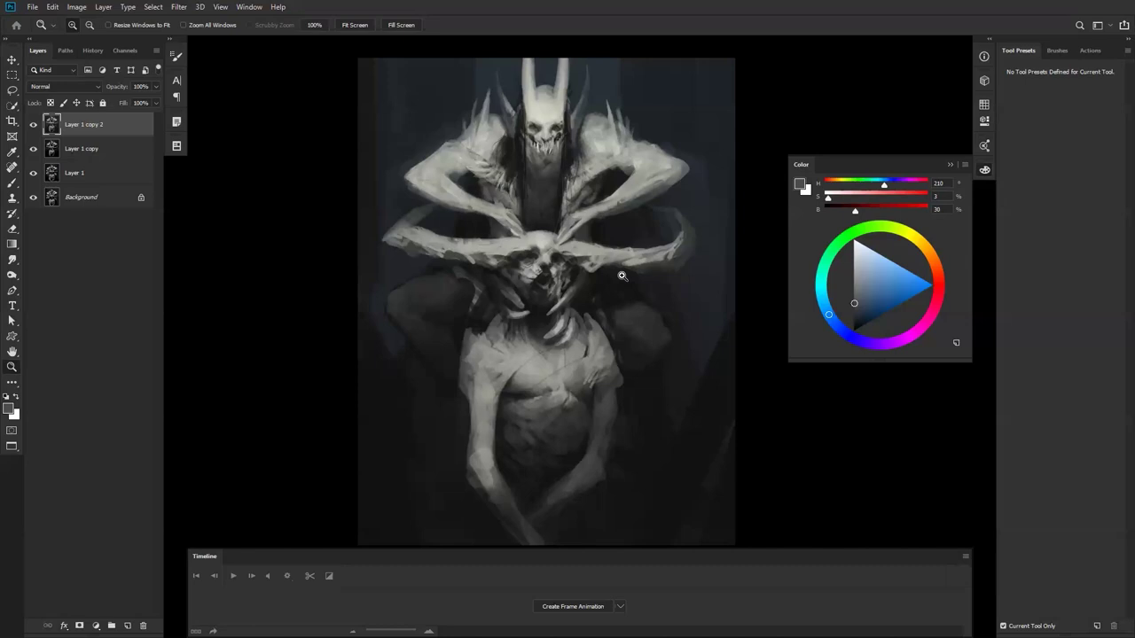
{"action": "left_click", "coordinate": [622, 275]}
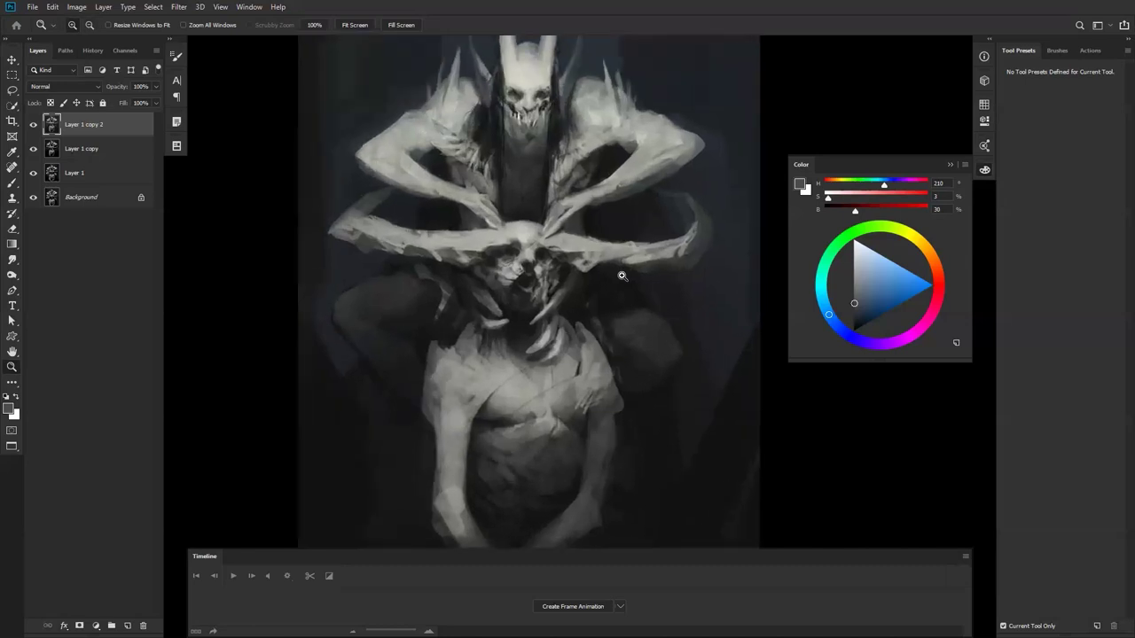